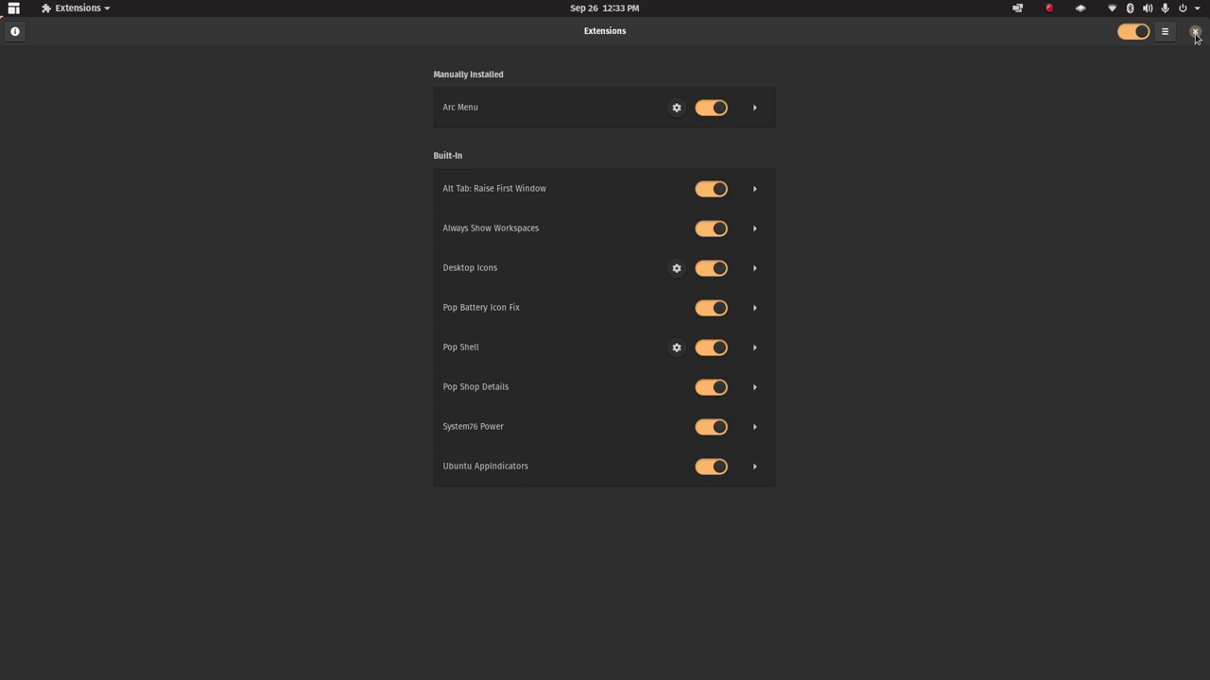
- Close Extensions, search the GNOME Extensions site for "dash to panel" and install the Dash to Panel extension
{"action": "left_click", "coordinate": [1194, 32]}
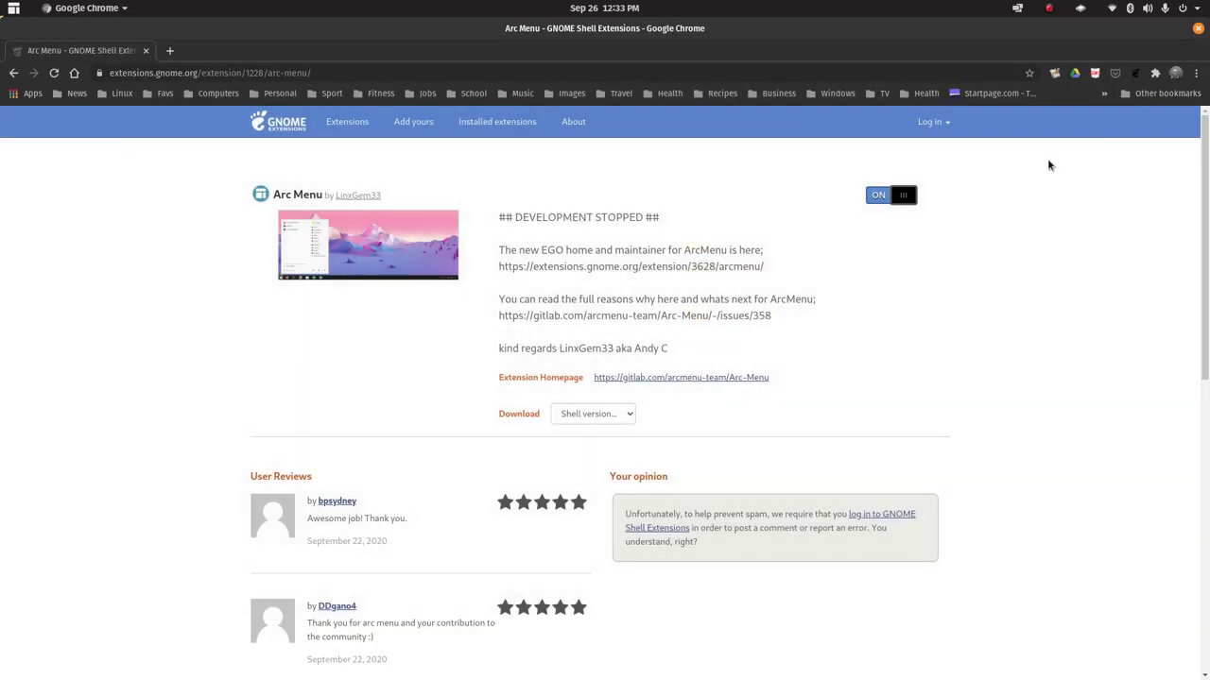
{"action": "left_click", "coordinate": [13, 72]}
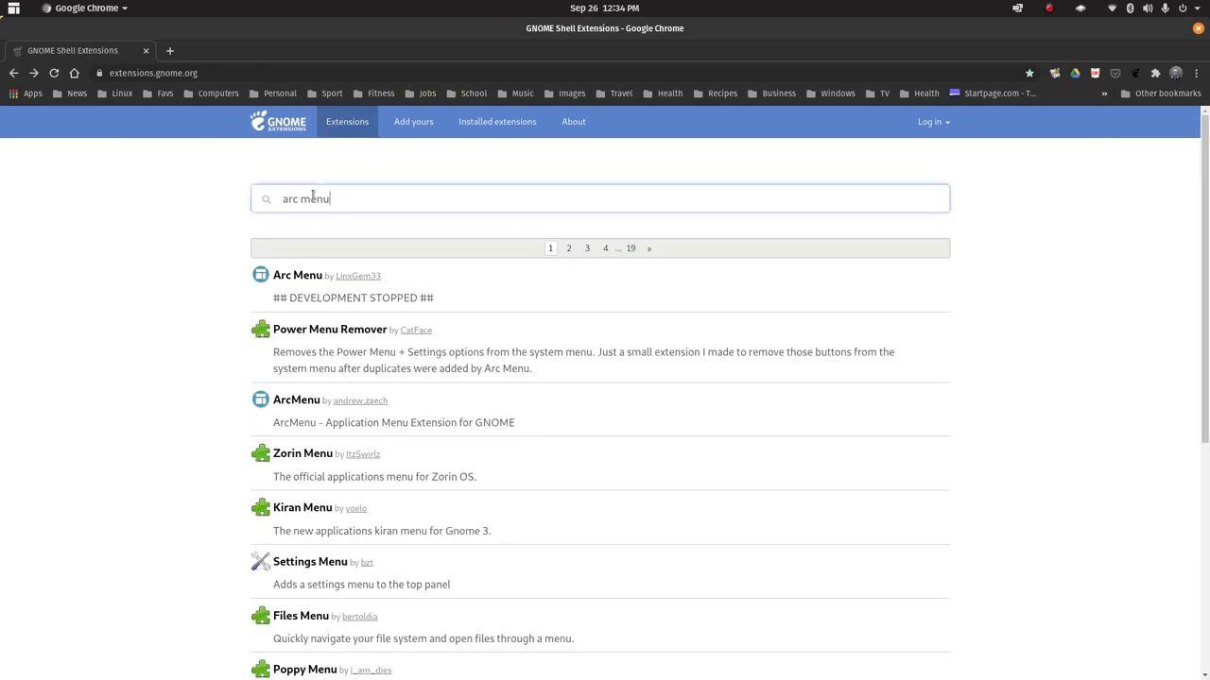
{"action": "left_click_drag", "start_coordinate": [356, 192], "coordinate": [252, 197]}
{"action": "type", "text": "dash t"}
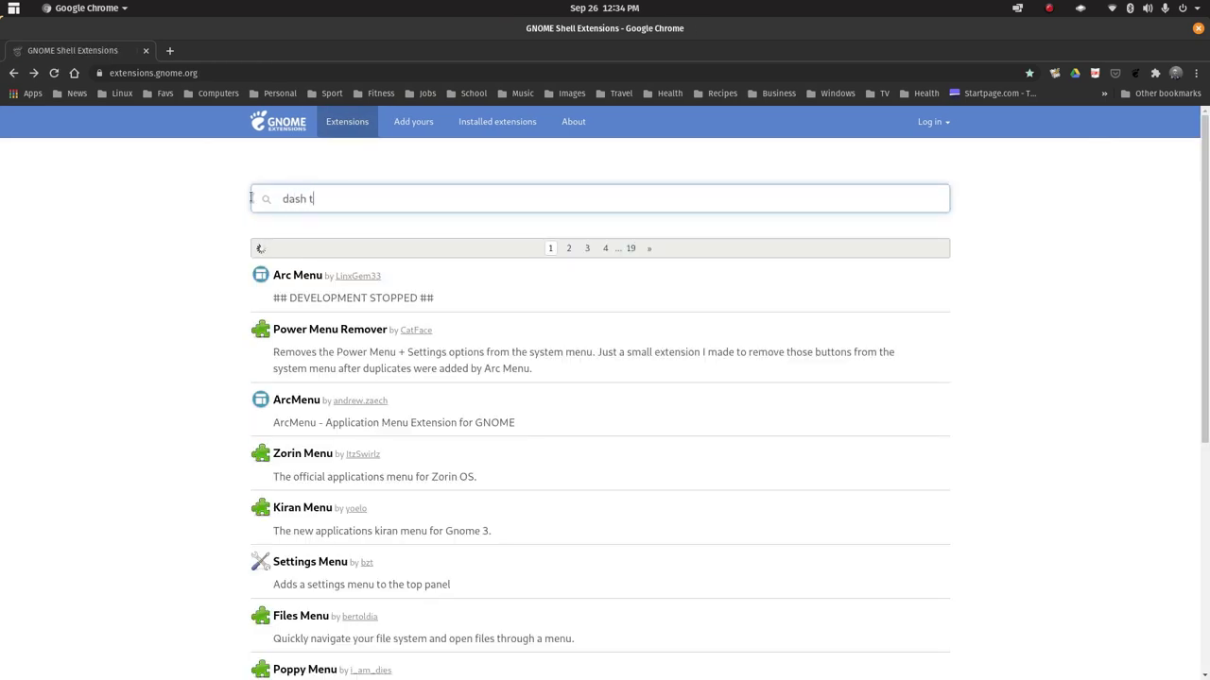
{"action": "type", "text": "o panel"}
{"action": "key", "text": "Return"}
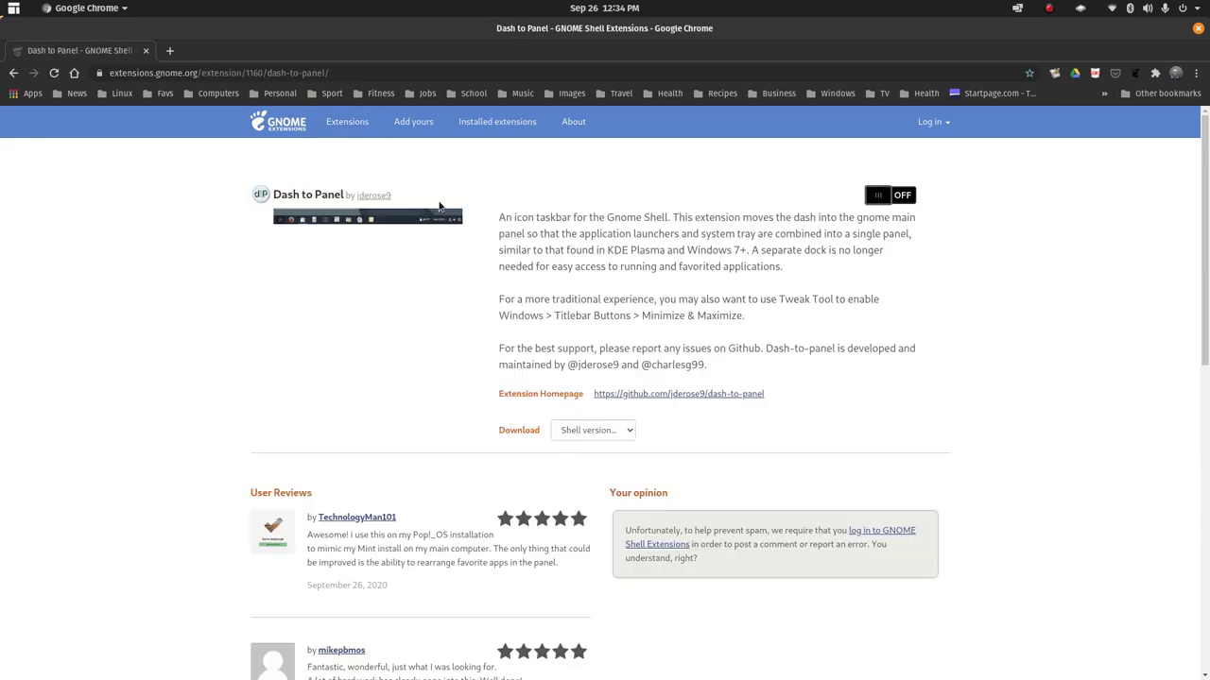
{"action": "left_click", "coordinate": [901, 195]}
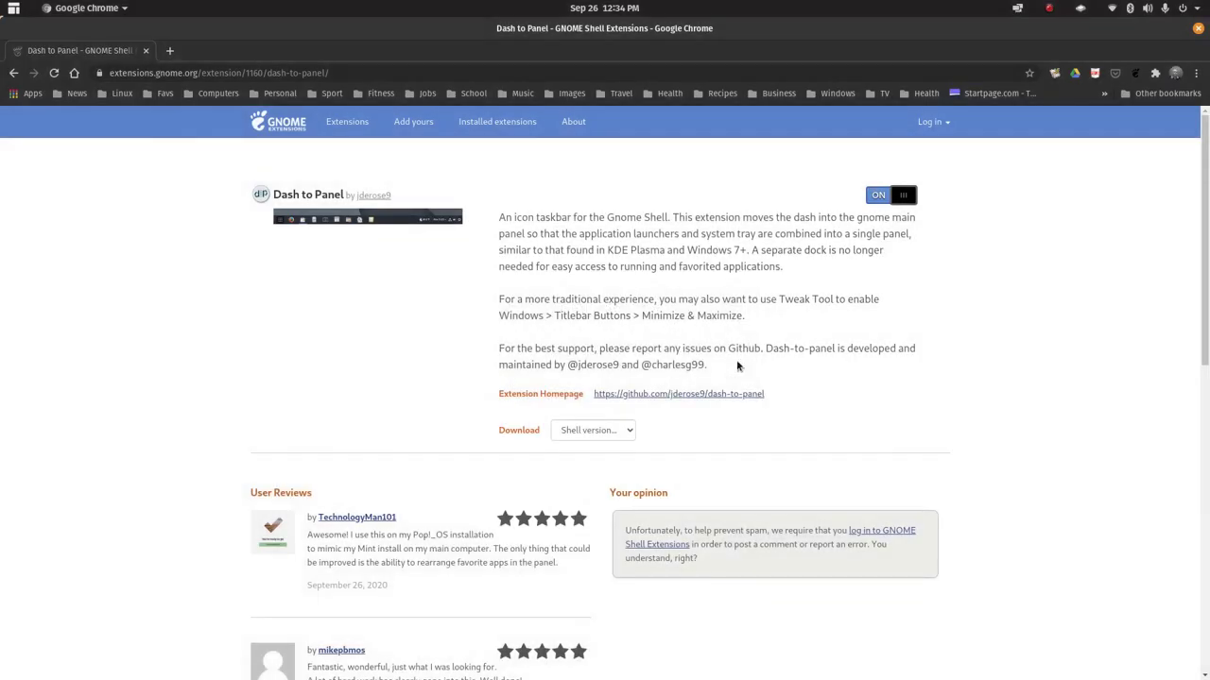
{"action": "left_click", "coordinate": [683, 378]}
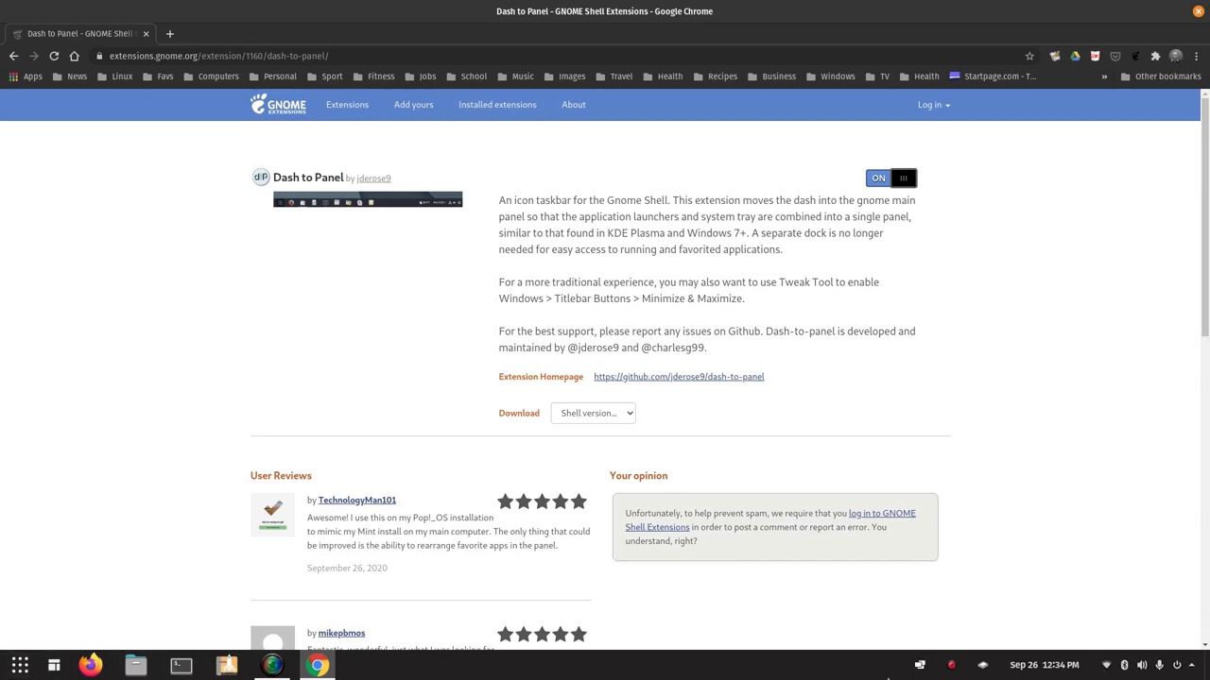
- Inspect the Arc Menu on the new panel, both its context options and its application menu
{"action": "left_click", "coordinate": [54, 666]}
{"action": "right_click", "coordinate": [54, 665]}
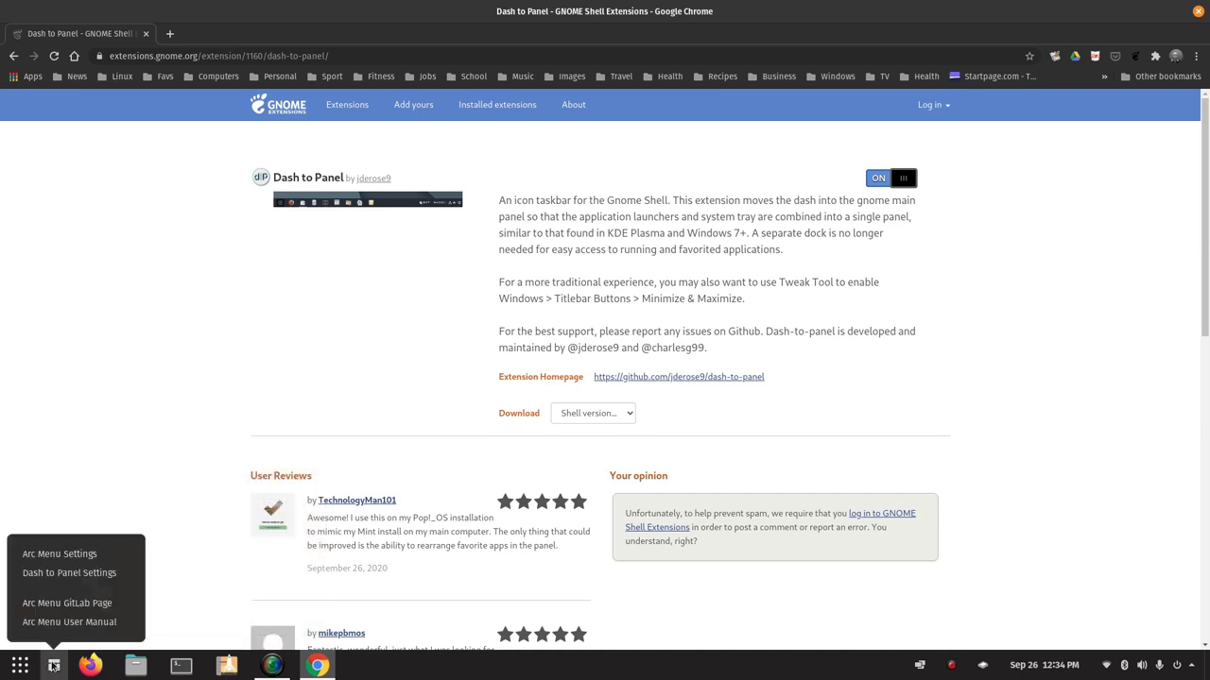
{"action": "left_click", "coordinate": [50, 669]}
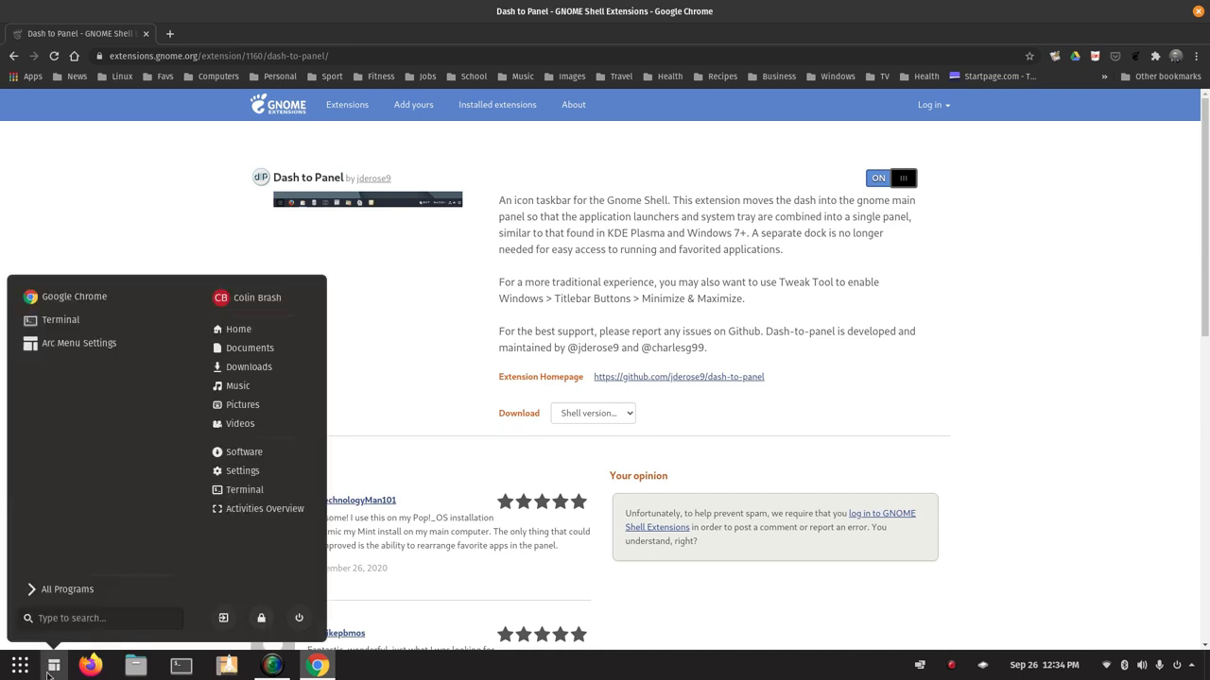
{"action": "left_click", "coordinate": [49, 671]}
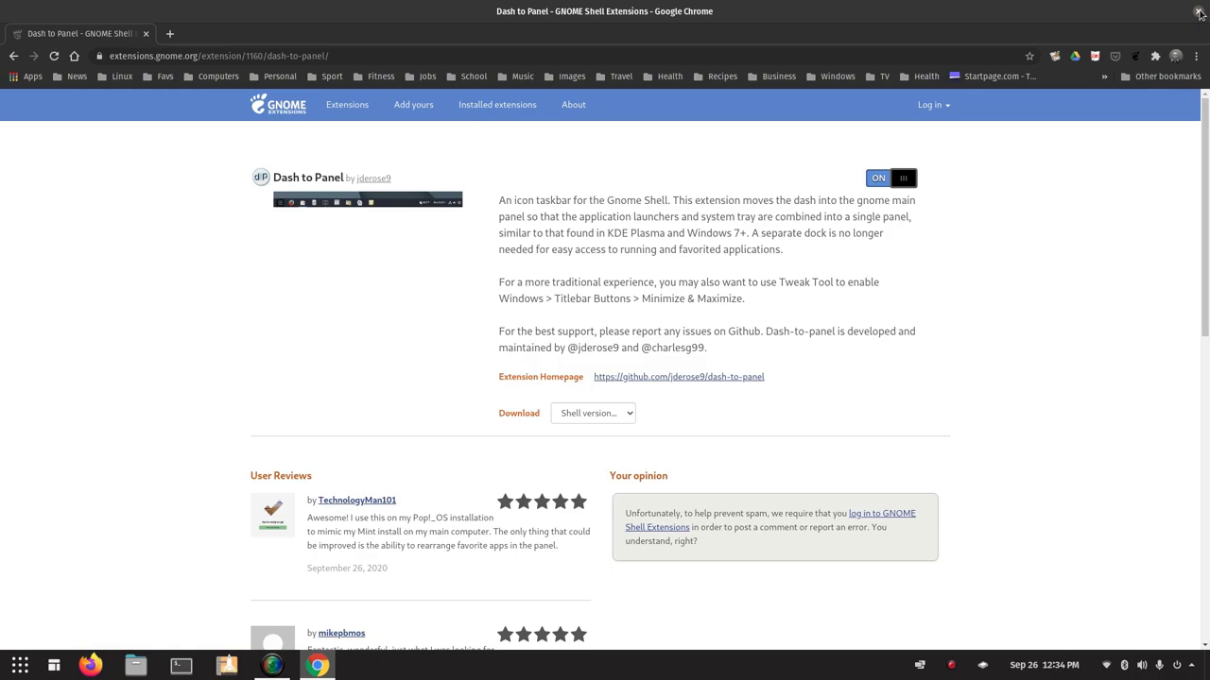
- Close the browser and review the manually installed extensions in the Extensions app
{"action": "left_click", "coordinate": [1199, 12]}
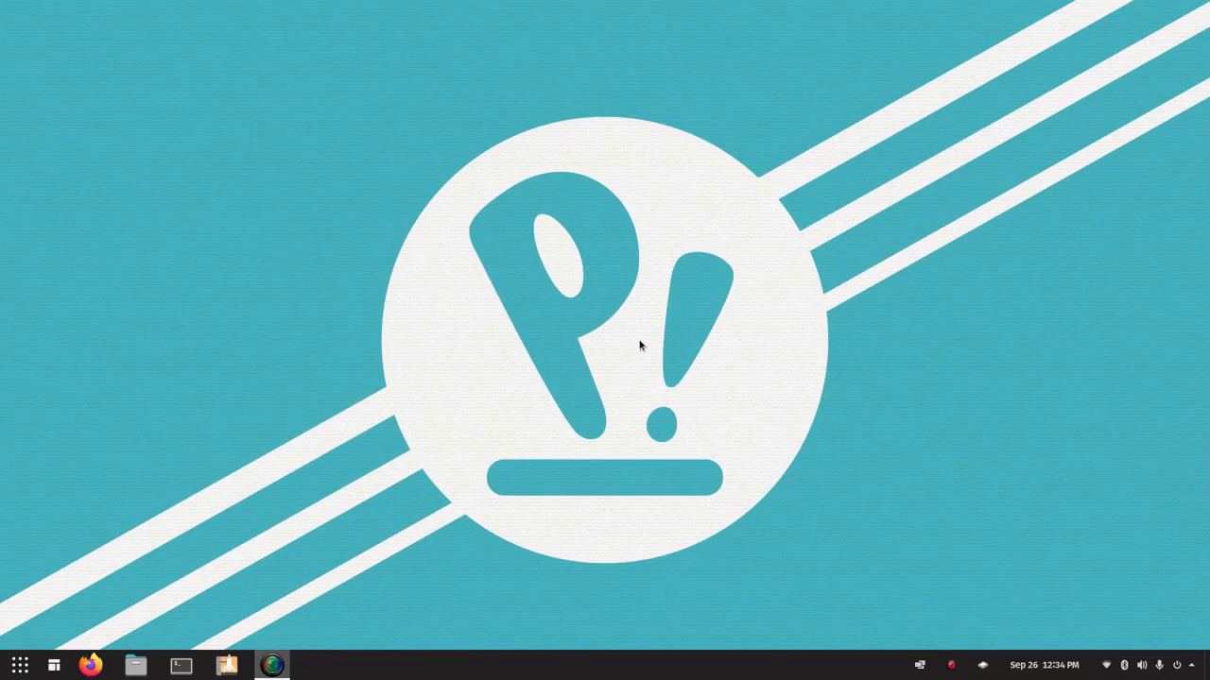
{"action": "key", "text": "super"}
{"action": "type", "text": "ext"}
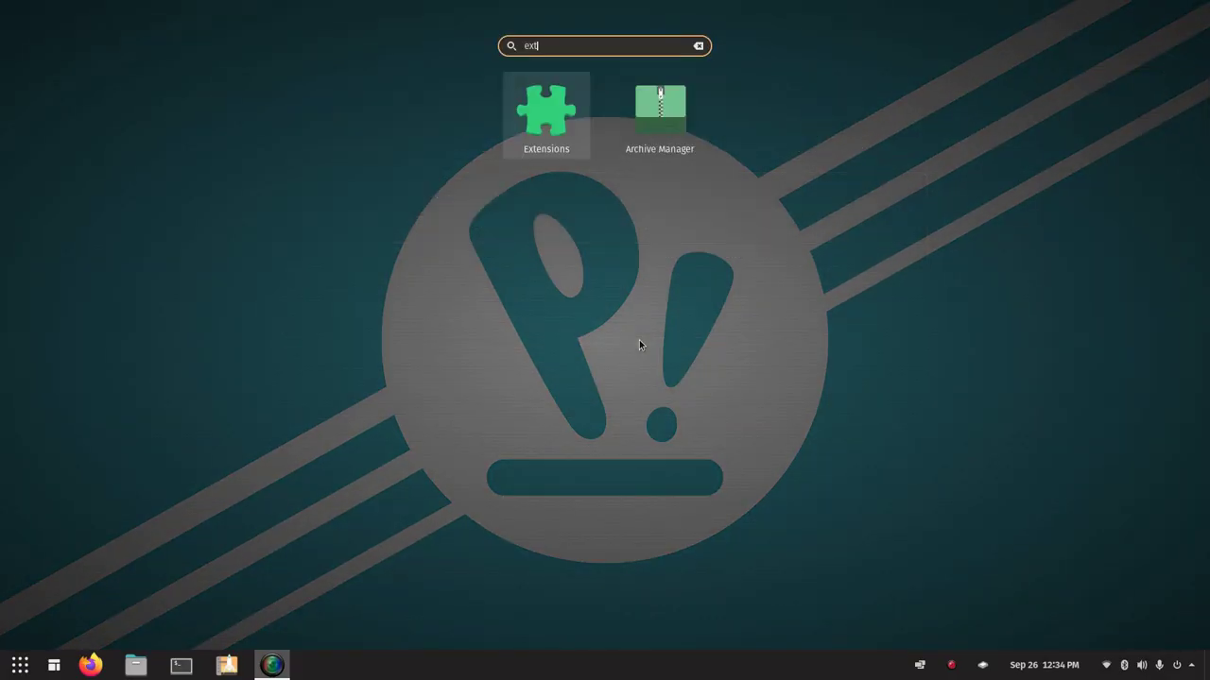
{"action": "key", "text": "Return"}
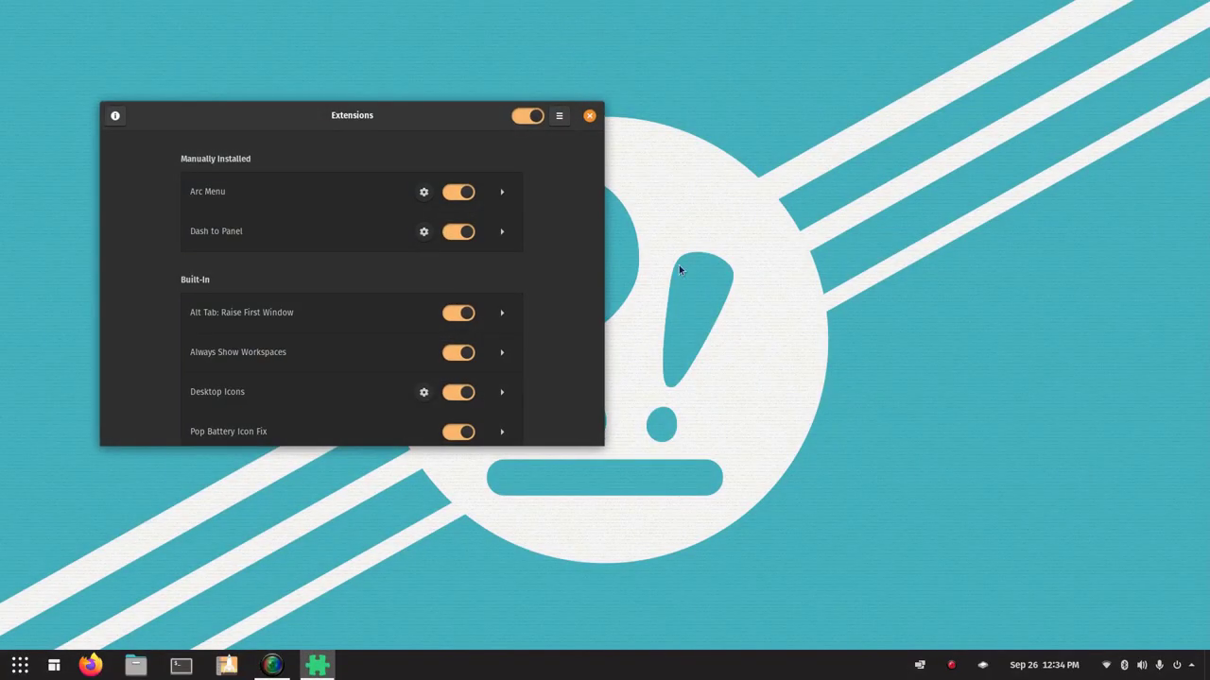
{"action": "left_click", "coordinate": [587, 116]}
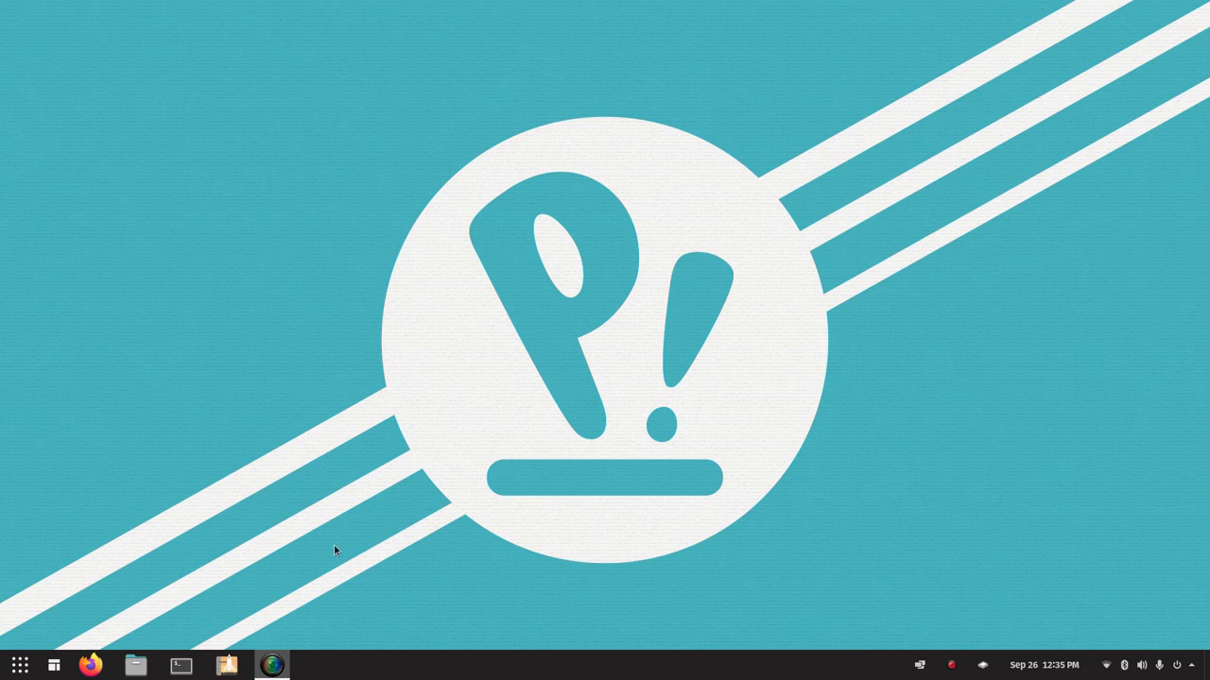
- Open Arc Menu Settings from the panel, show the Menu Layout page and maximize the window
{"action": "left_click", "coordinate": [56, 667]}
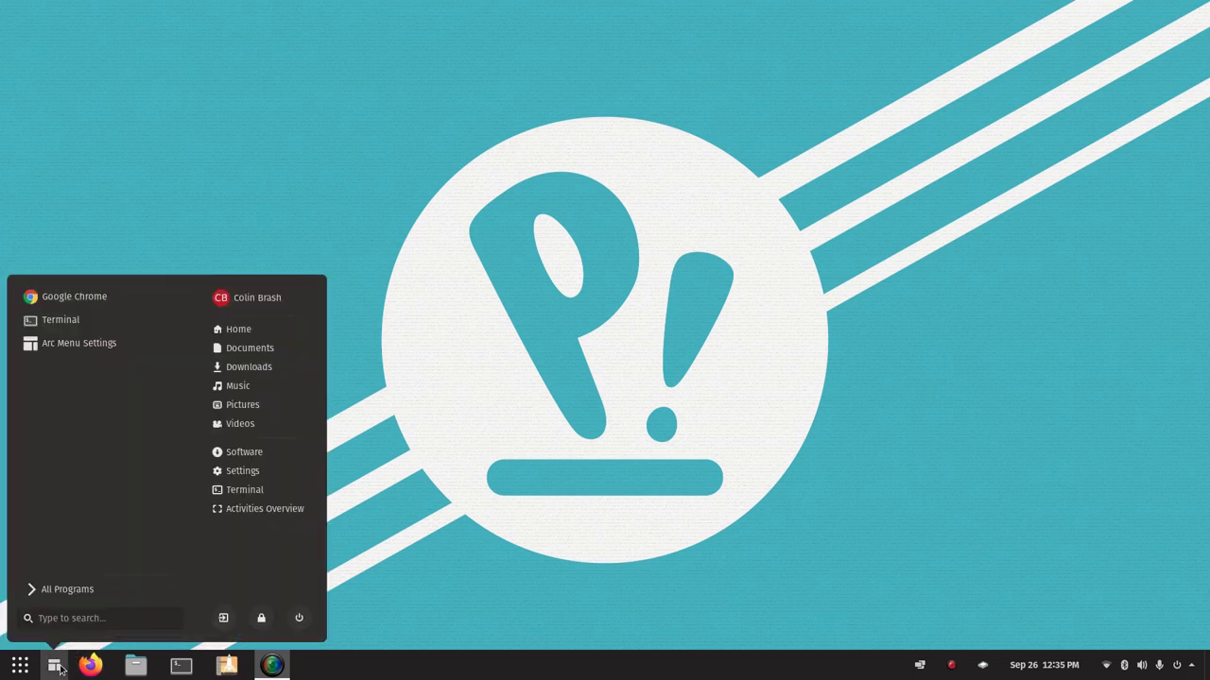
{"action": "right_click", "coordinate": [56, 667]}
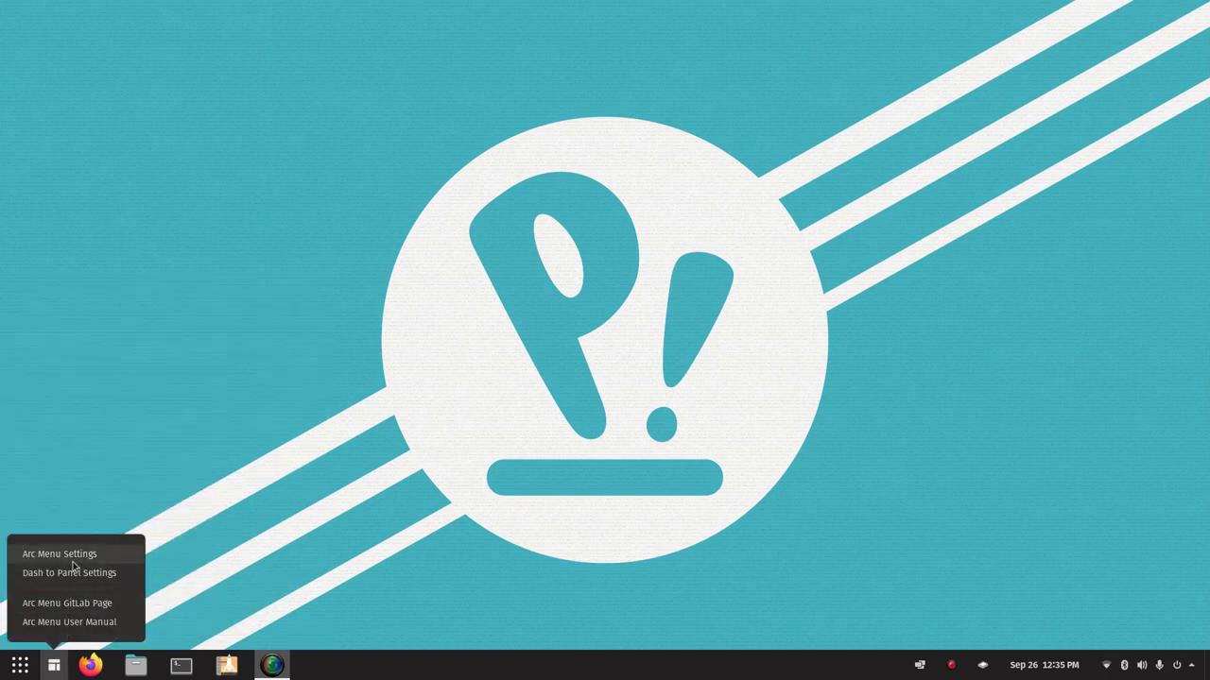
{"action": "left_click", "coordinate": [70, 556]}
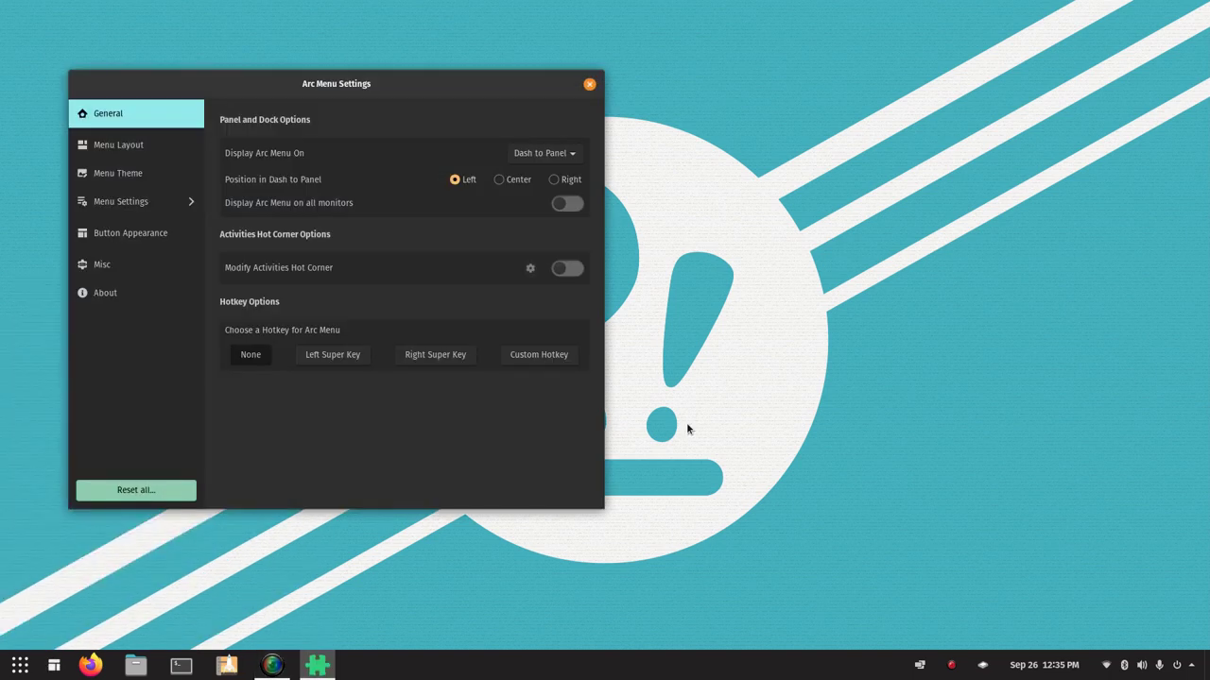
{"action": "left_click", "coordinate": [115, 150]}
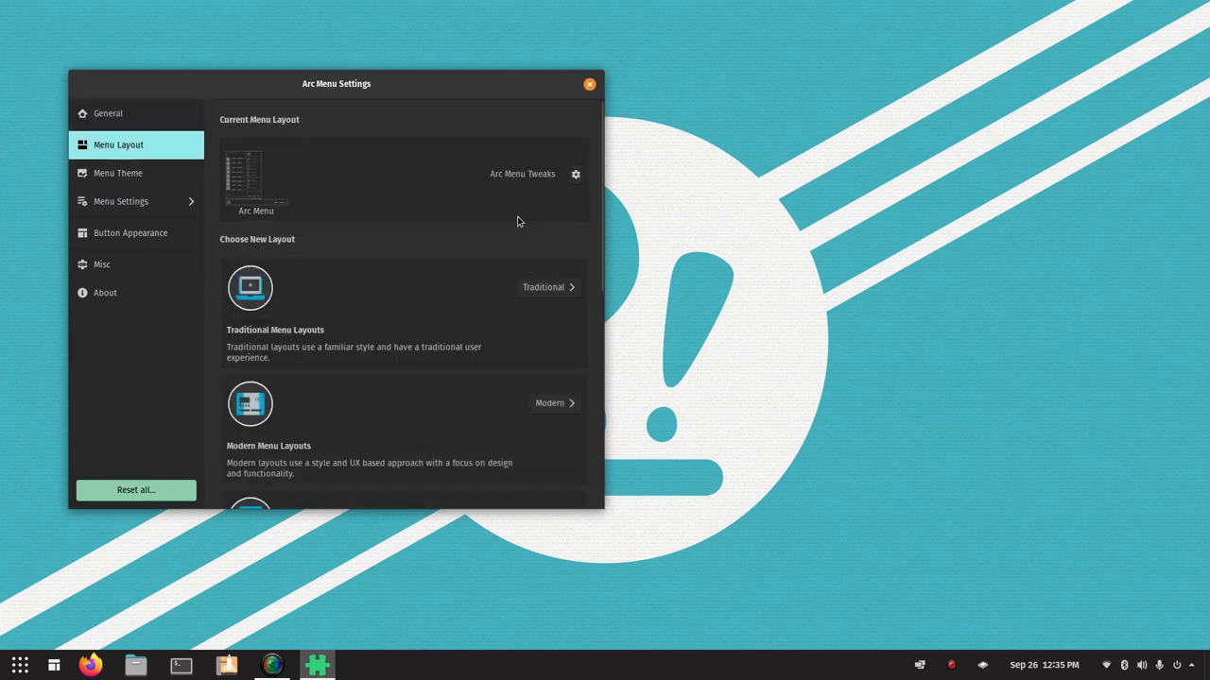
{"action": "double_click", "coordinate": [406, 91]}
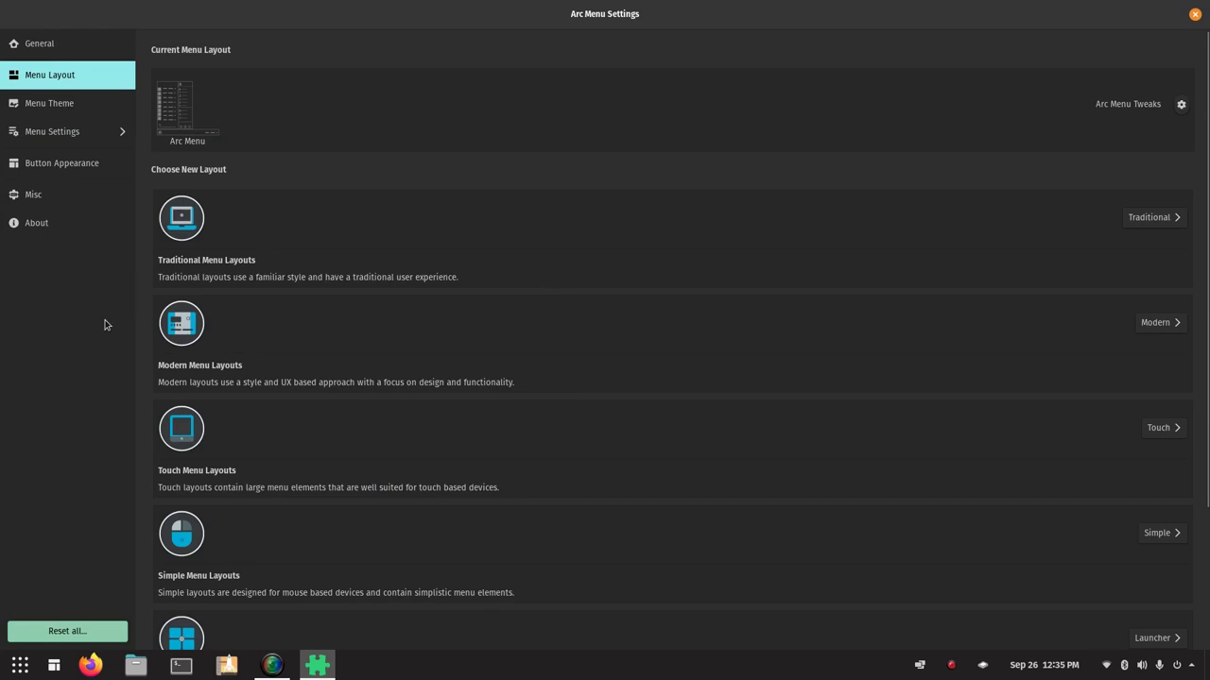
- Try the Override Menu Theme option and compare the Arc Menu's look with and without it
{"action": "left_click", "coordinate": [55, 107]}
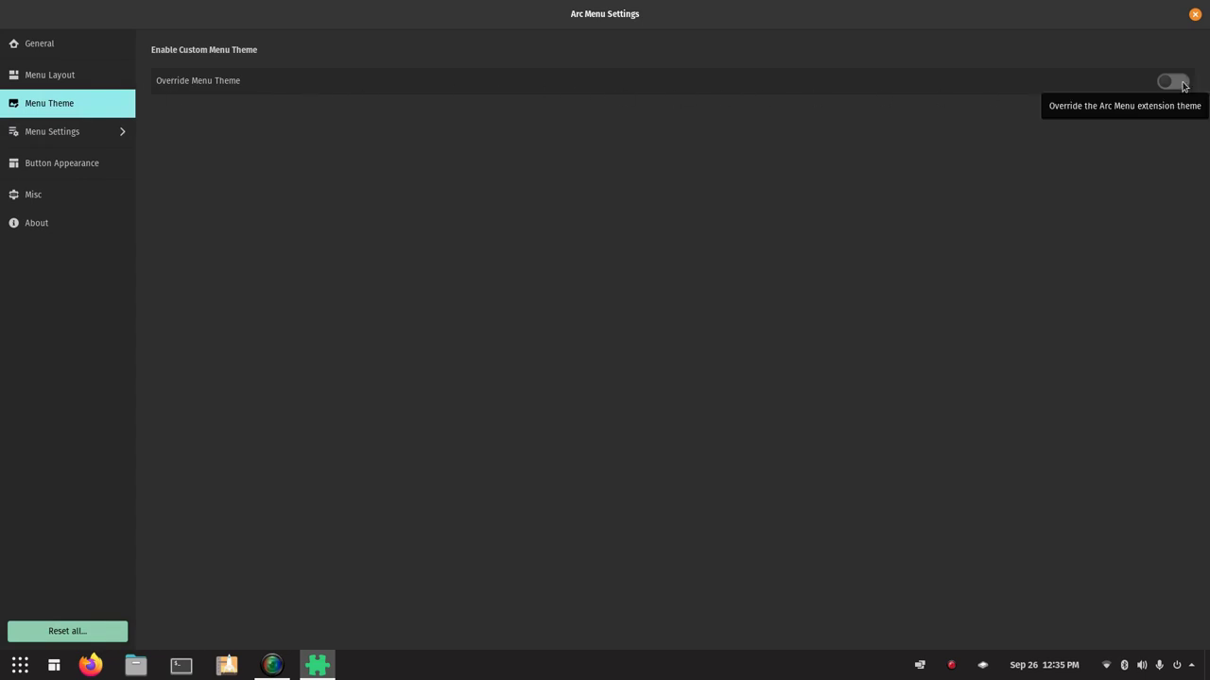
{"action": "left_click", "coordinate": [60, 668]}
{"action": "left_click", "coordinate": [63, 671]}
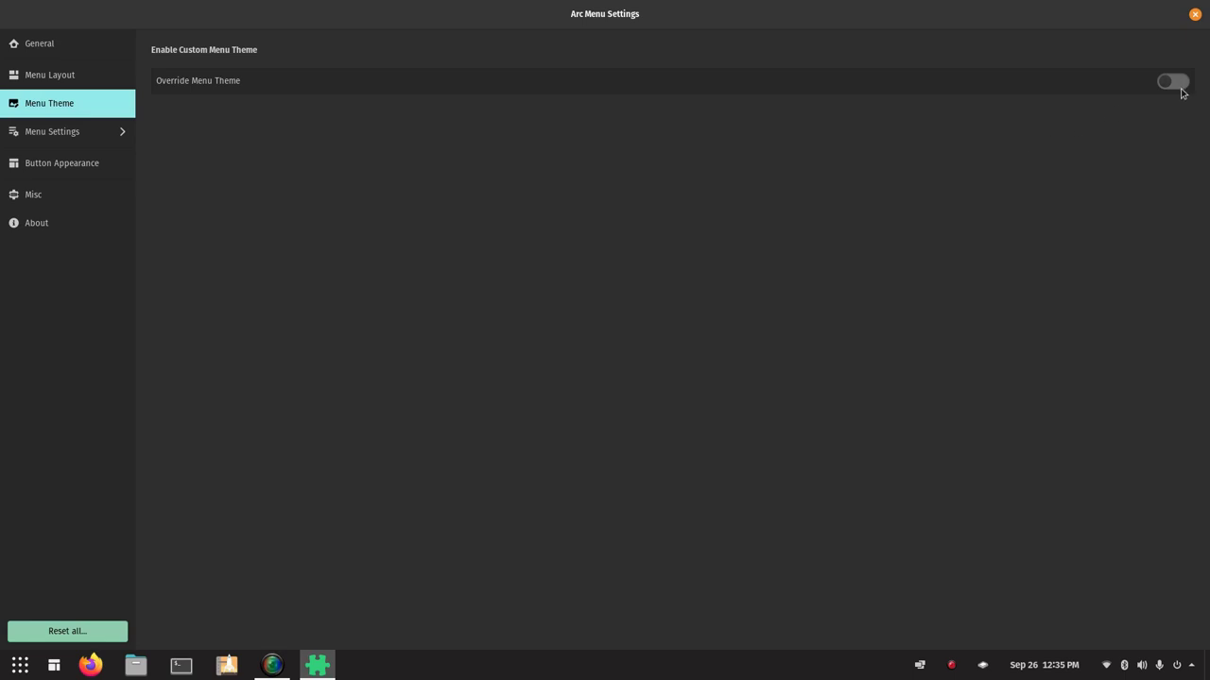
{"action": "left_click", "coordinate": [1175, 82]}
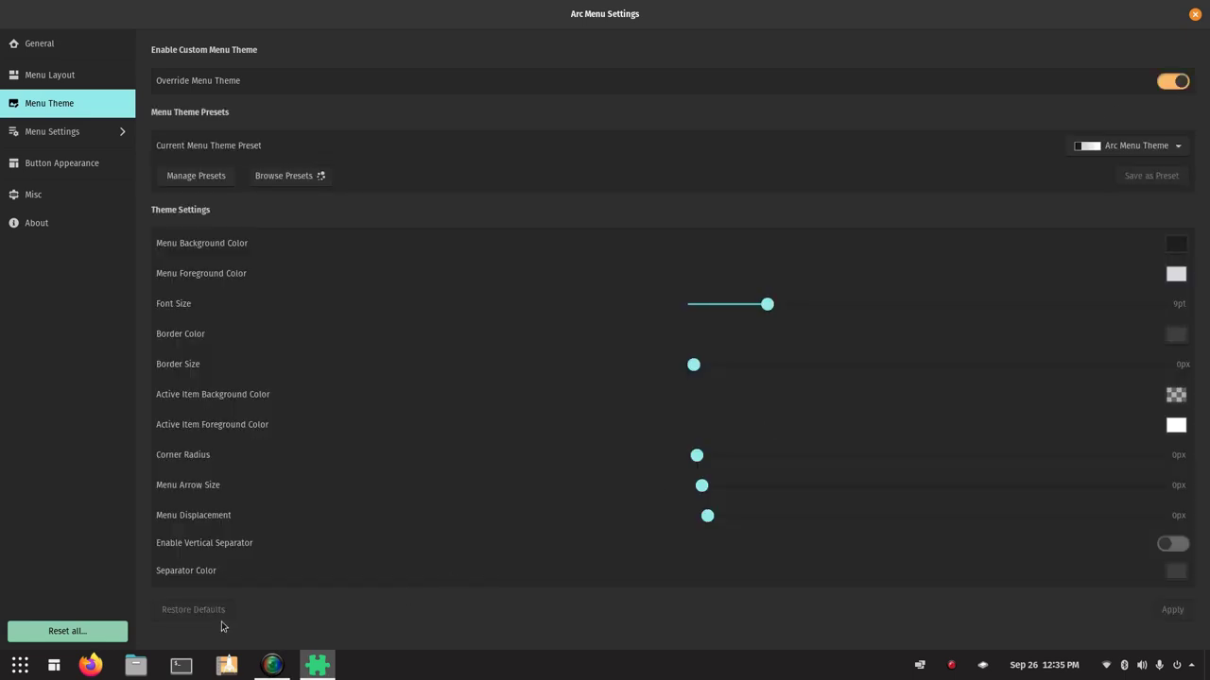
{"action": "left_click", "coordinate": [54, 668]}
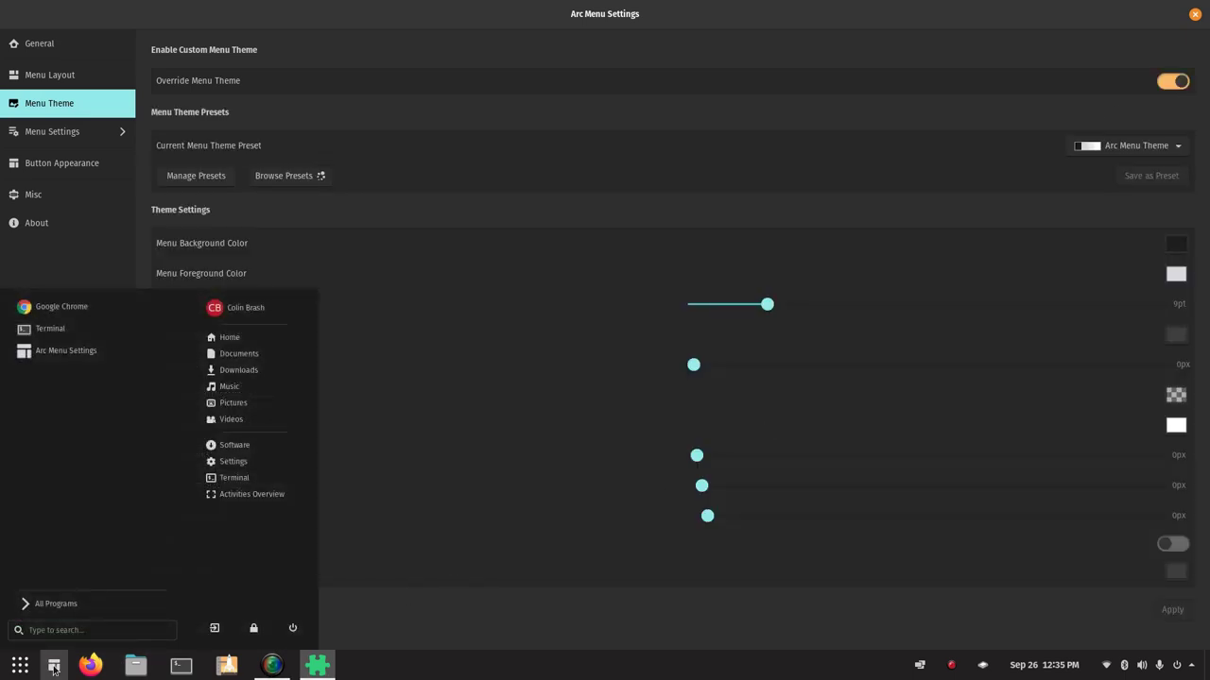
{"action": "left_click", "coordinate": [54, 668]}
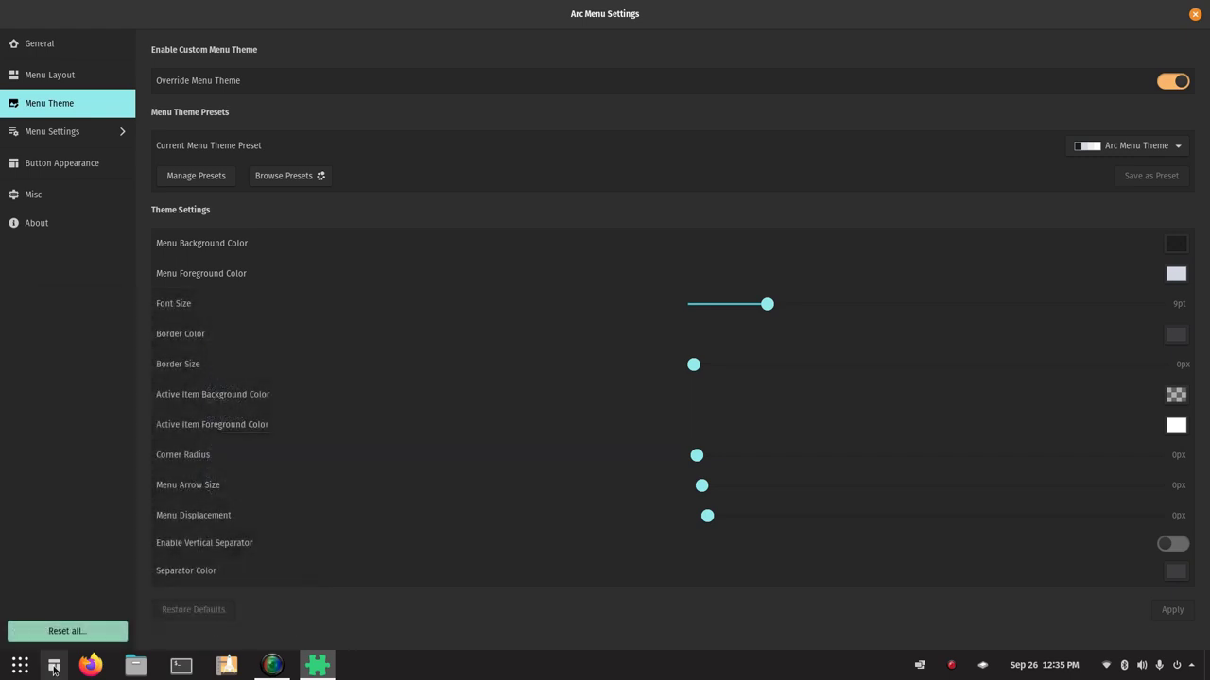
{"action": "left_click", "coordinate": [1168, 84]}
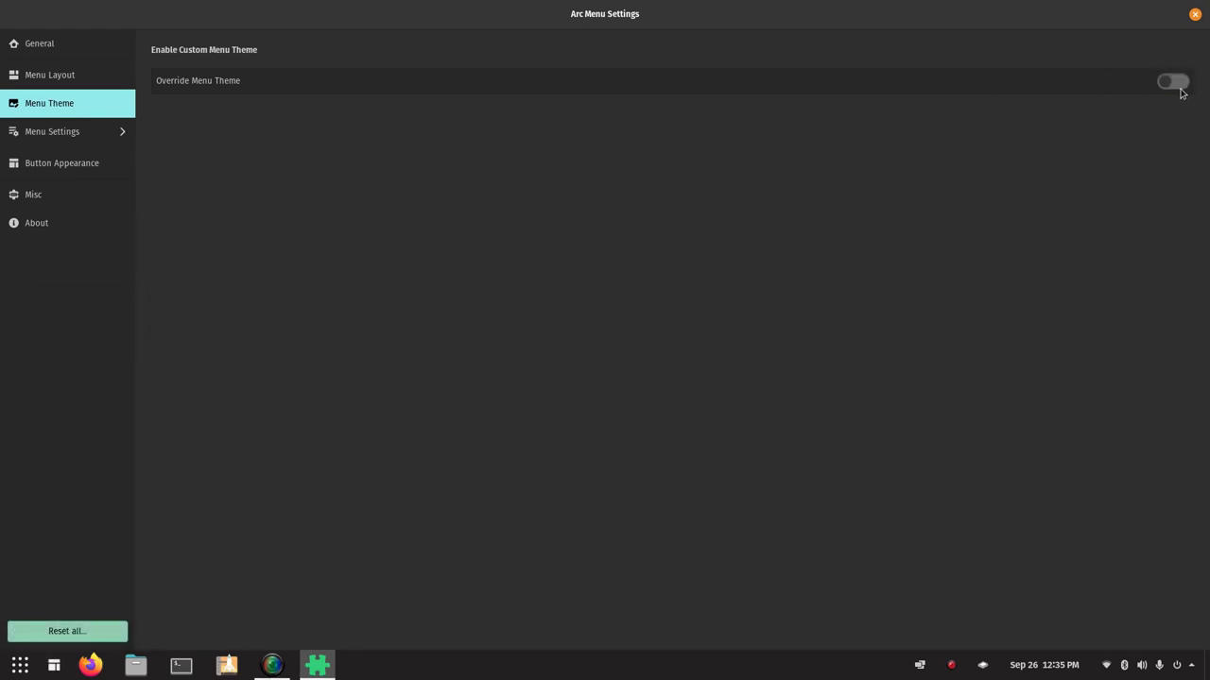
{"action": "left_click", "coordinate": [1185, 83]}
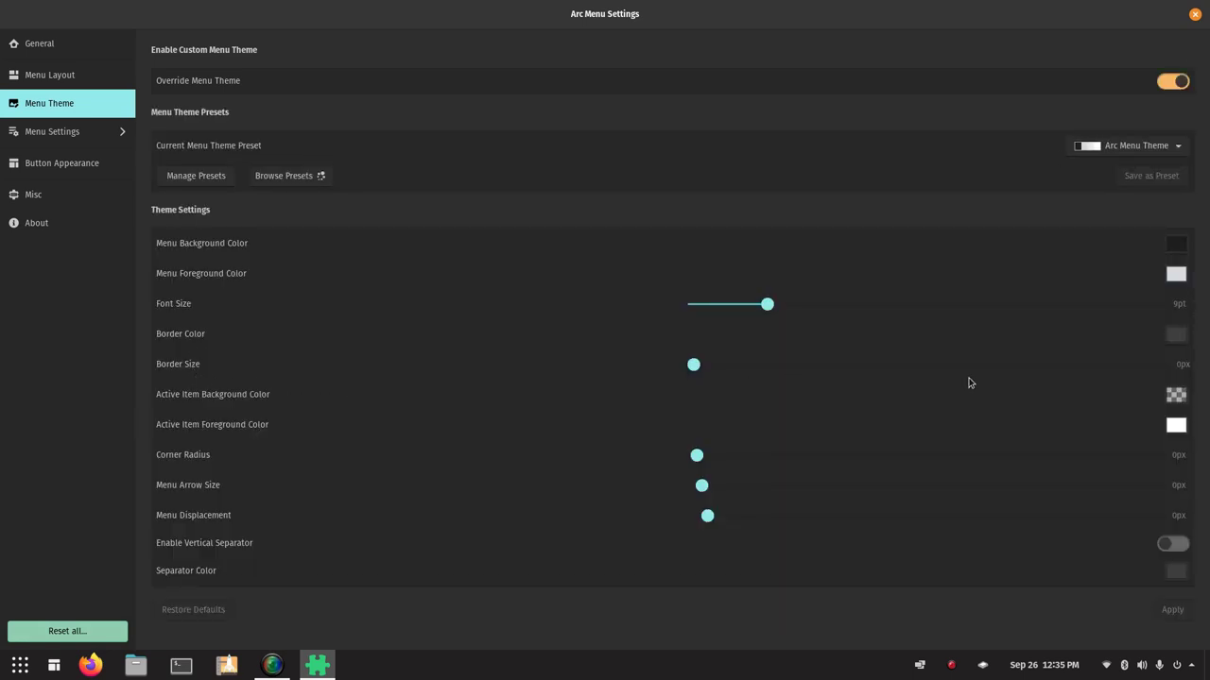
{"action": "left_click", "coordinate": [1173, 83]}
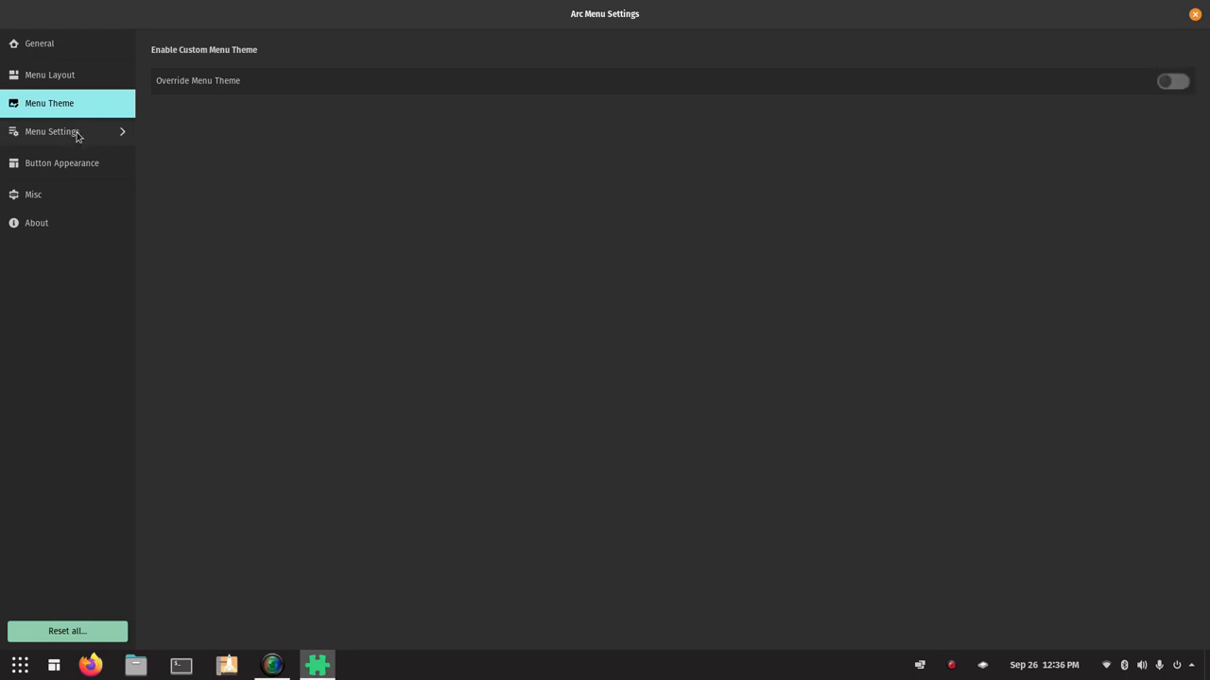
- Examine the available Arc Menu layouts in the Traditional, Modern, Touch and Simple categories
{"action": "left_click", "coordinate": [41, 79]}
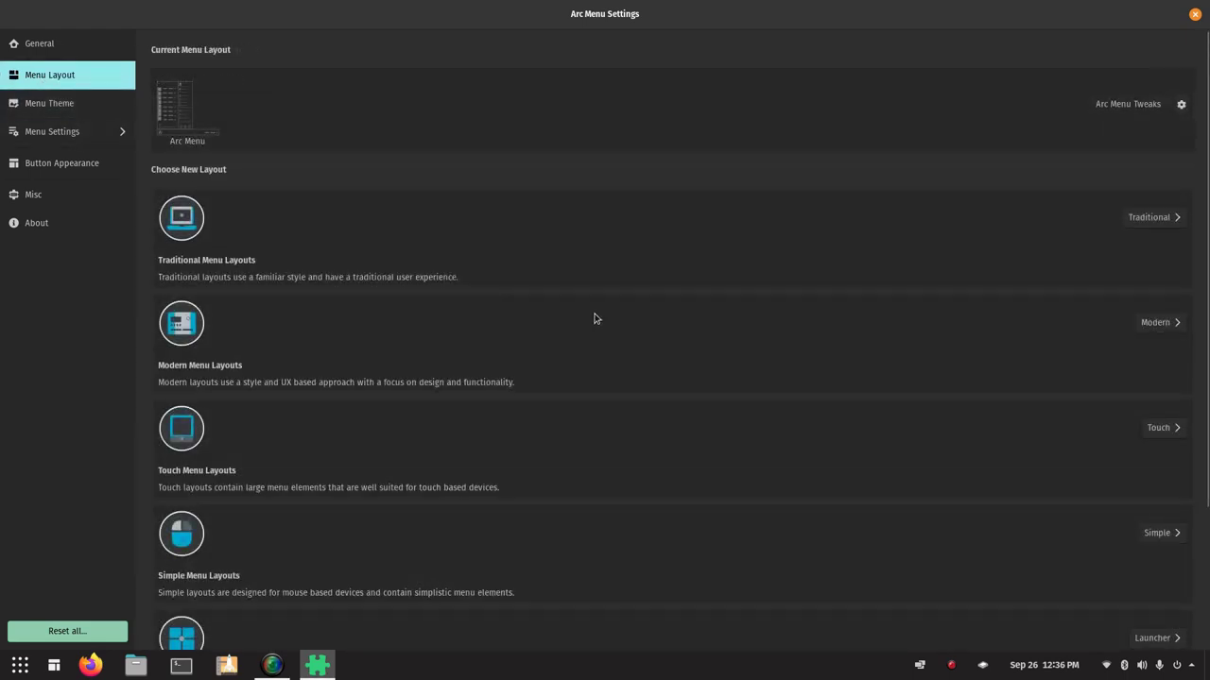
{"action": "left_click", "coordinate": [1152, 220]}
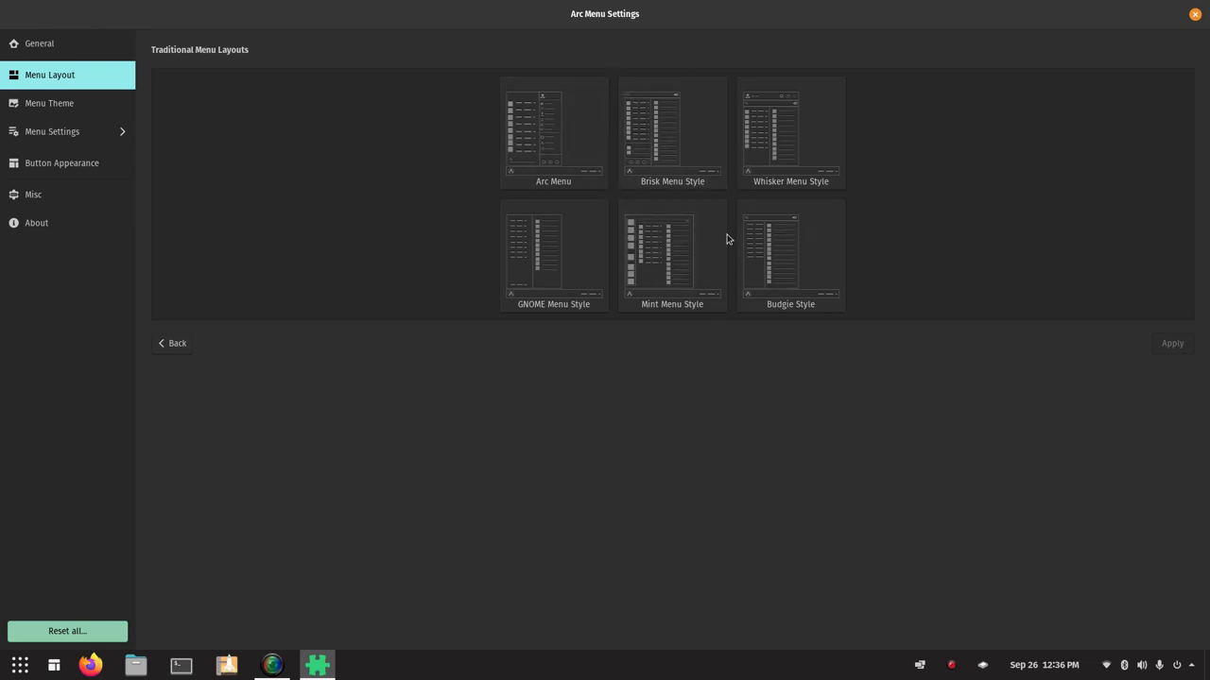
{"action": "left_click", "coordinate": [175, 345]}
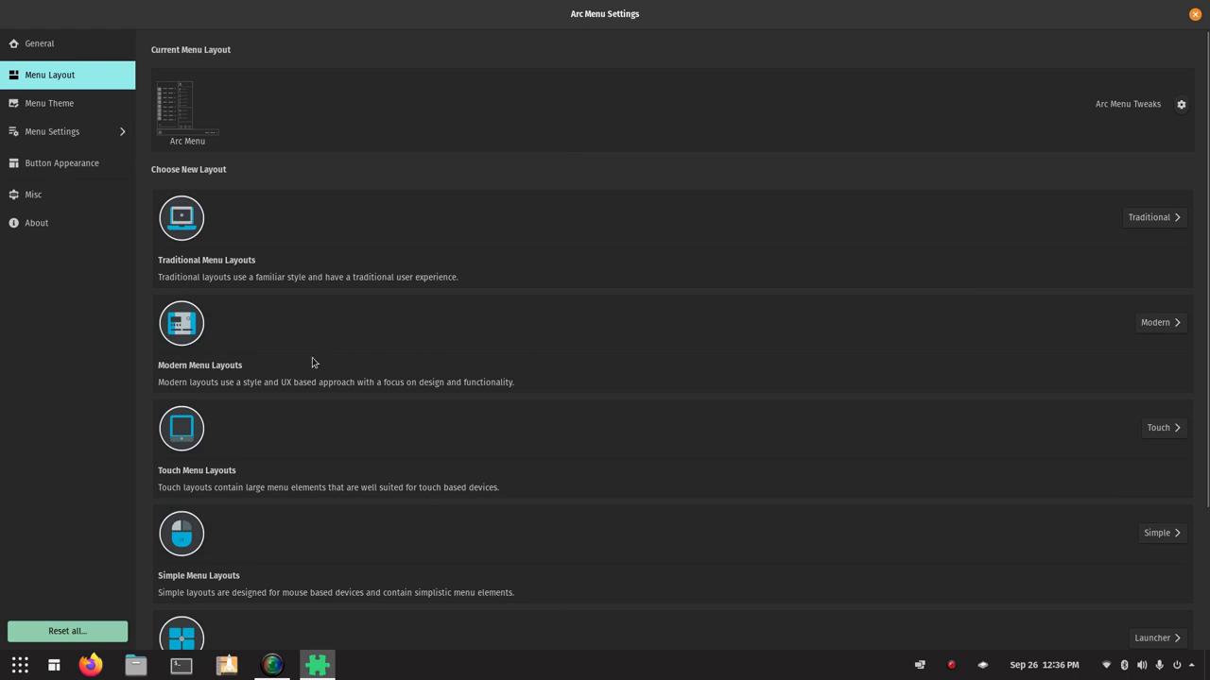
{"action": "left_click", "coordinate": [1161, 324]}
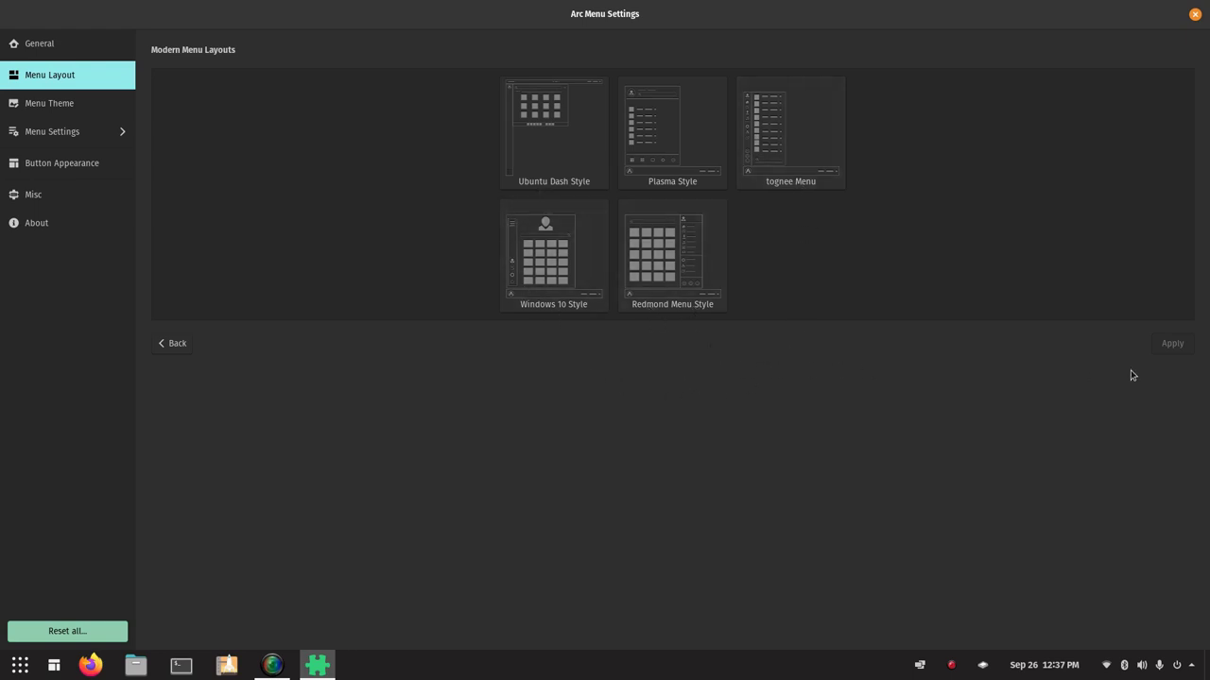
{"action": "left_click", "coordinate": [174, 344]}
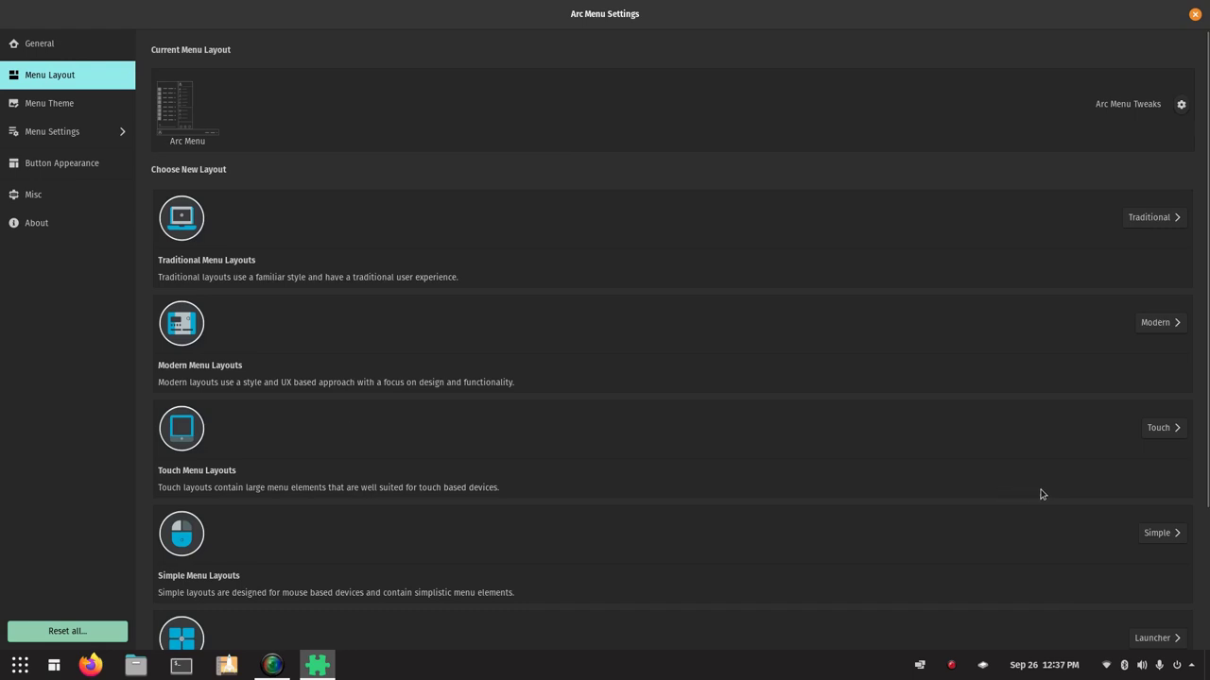
{"action": "left_click", "coordinate": [1159, 430]}
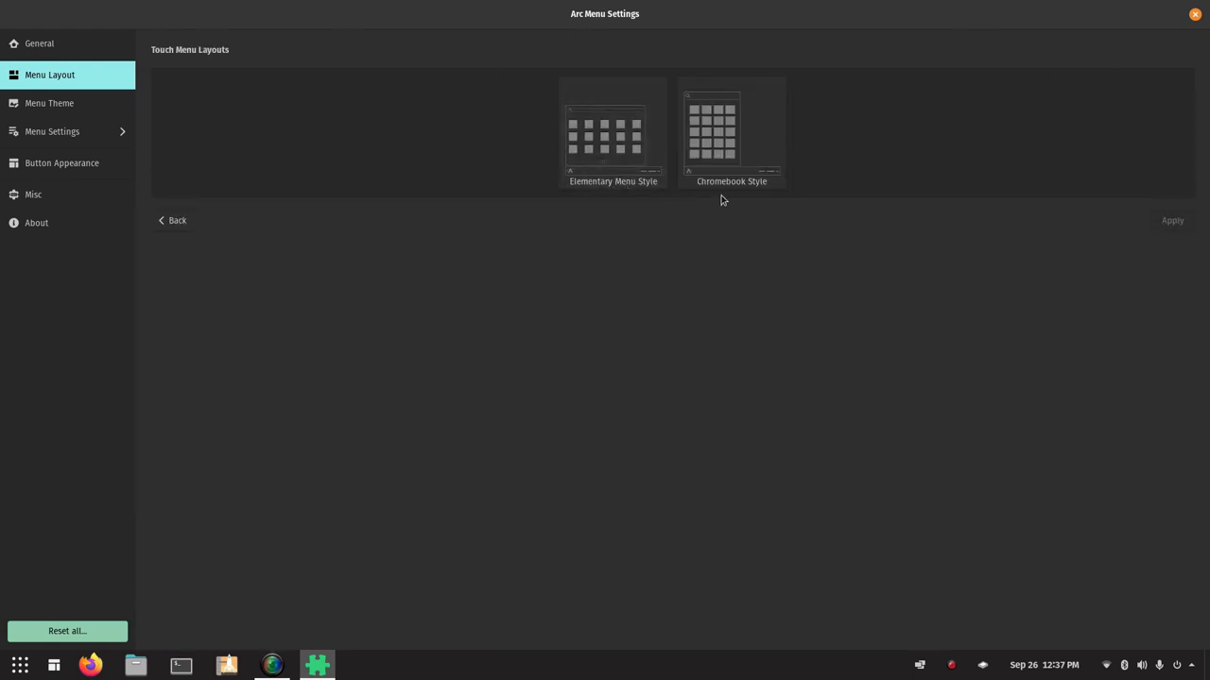
{"action": "left_click", "coordinate": [171, 222]}
{"action": "scroll", "coordinate": [729, 438], "scroll_direction": "down", "scroll_amount": 4}
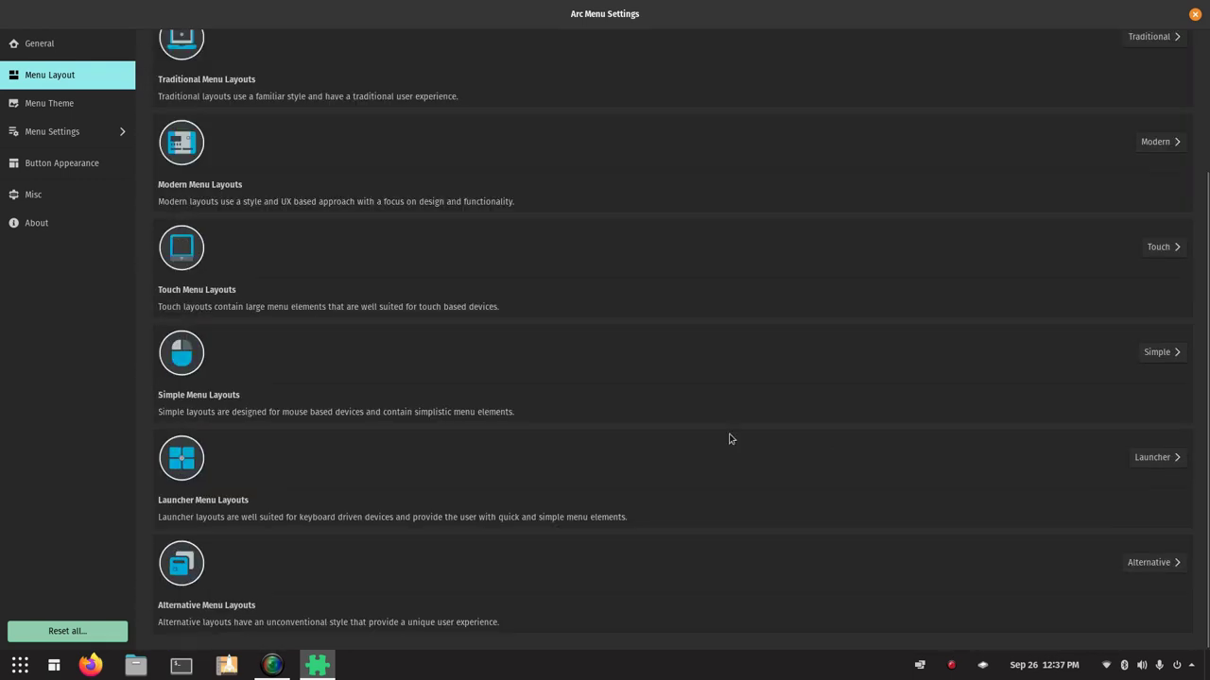
{"action": "left_click", "coordinate": [1143, 354]}
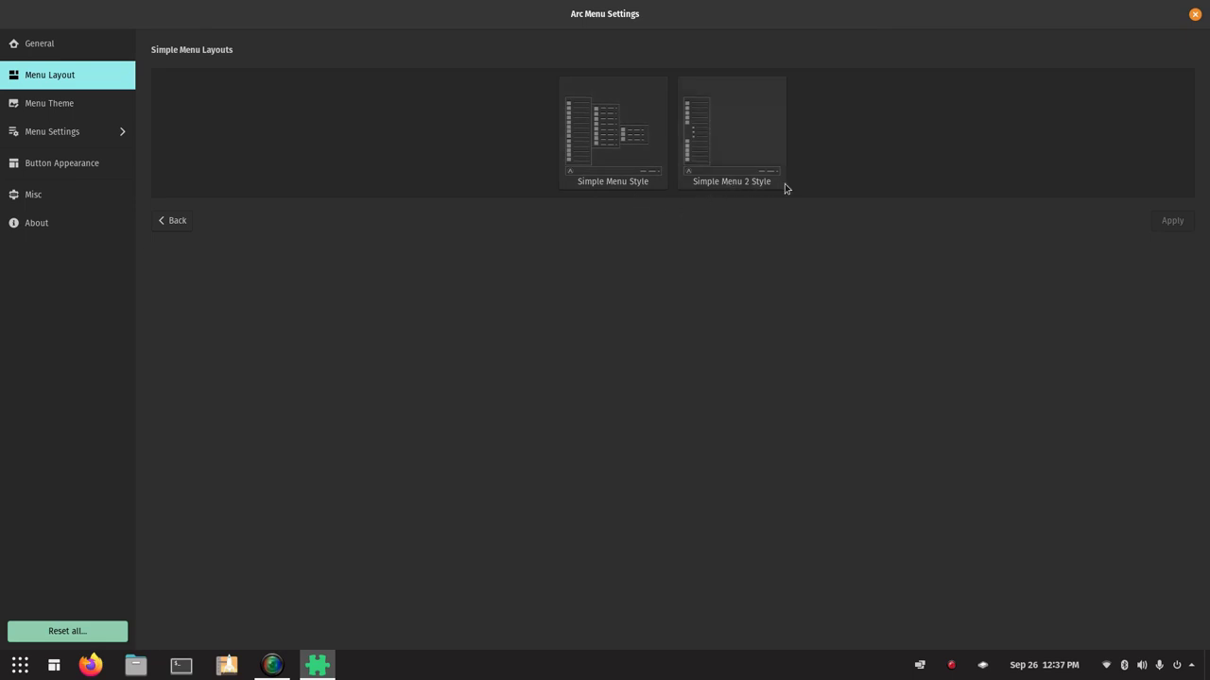
{"action": "left_click", "coordinate": [175, 223]}
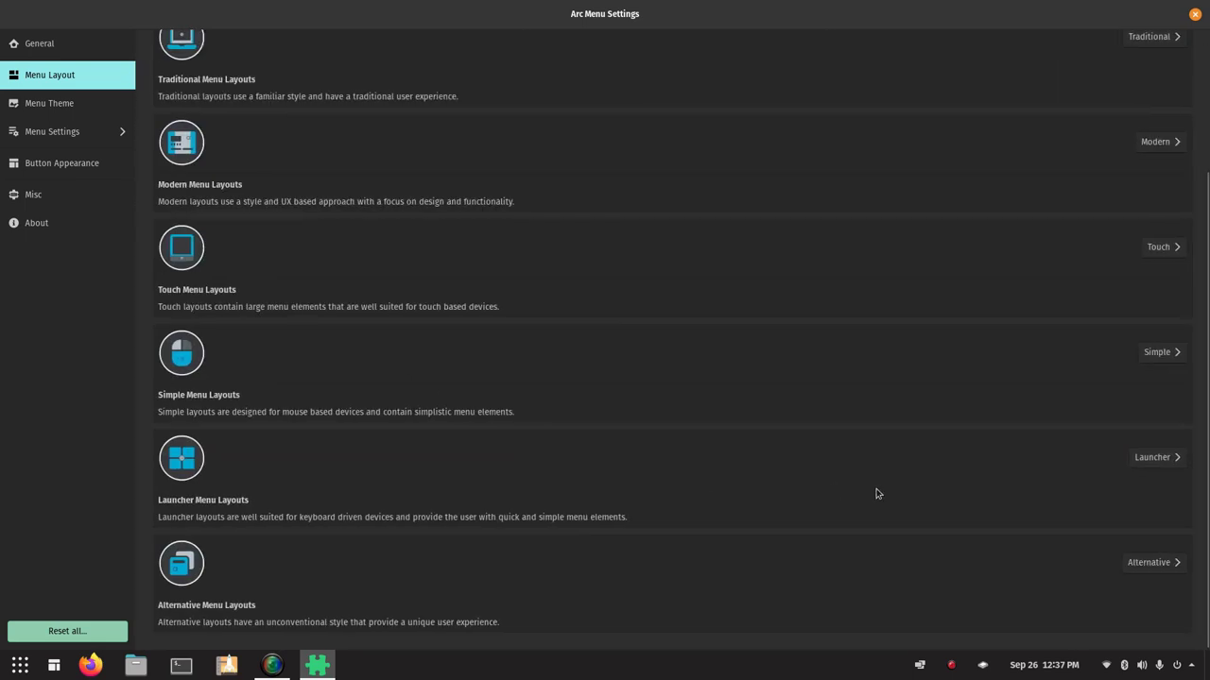
- Examine the available Arc Menu layouts in the Launcher and Alternative categories
{"action": "left_click", "coordinate": [1149, 457]}
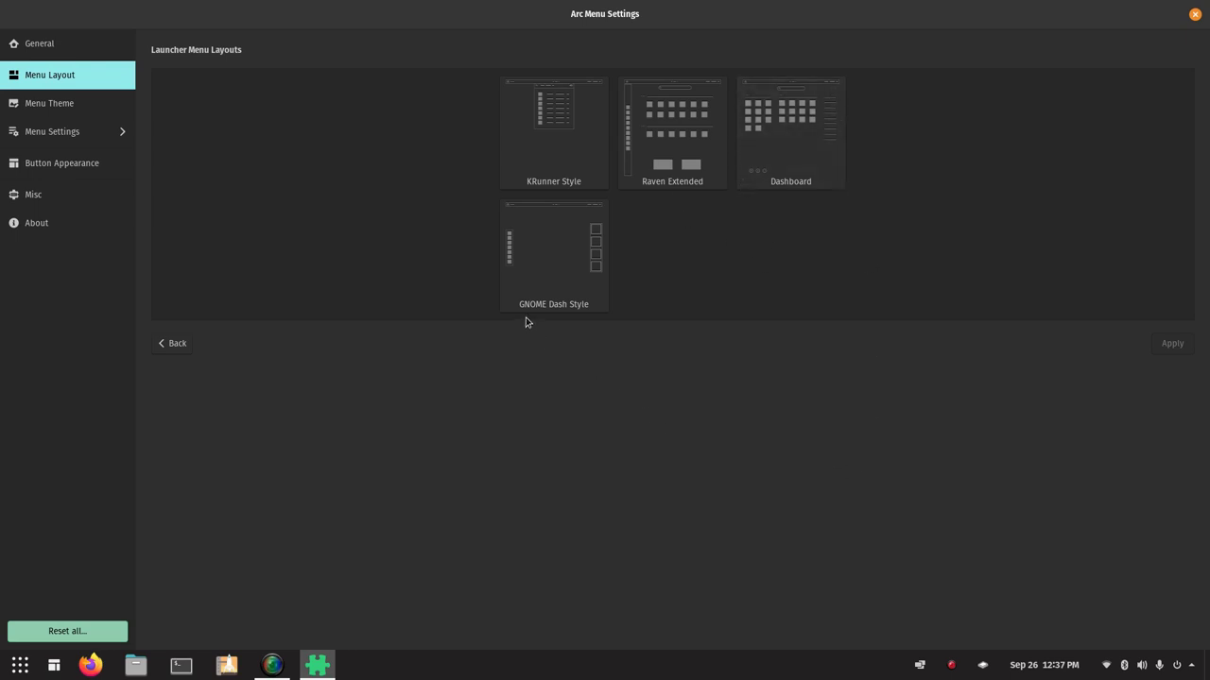
{"action": "left_click", "coordinate": [172, 343]}
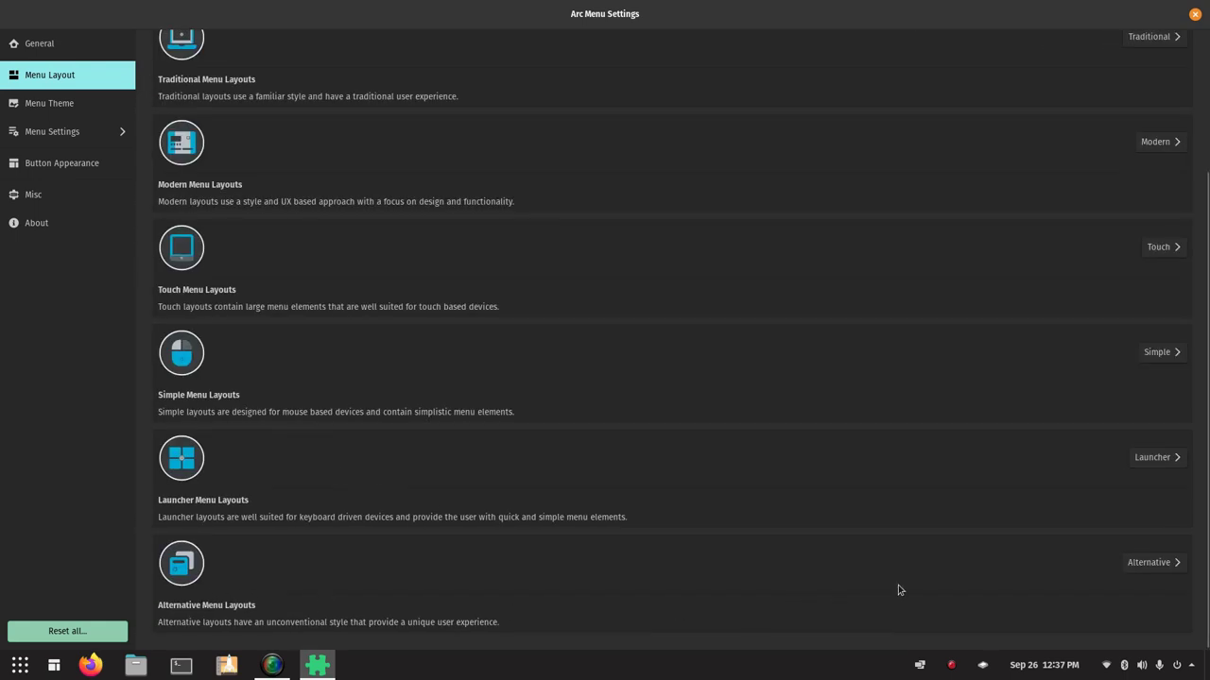
{"action": "left_click", "coordinate": [1151, 562]}
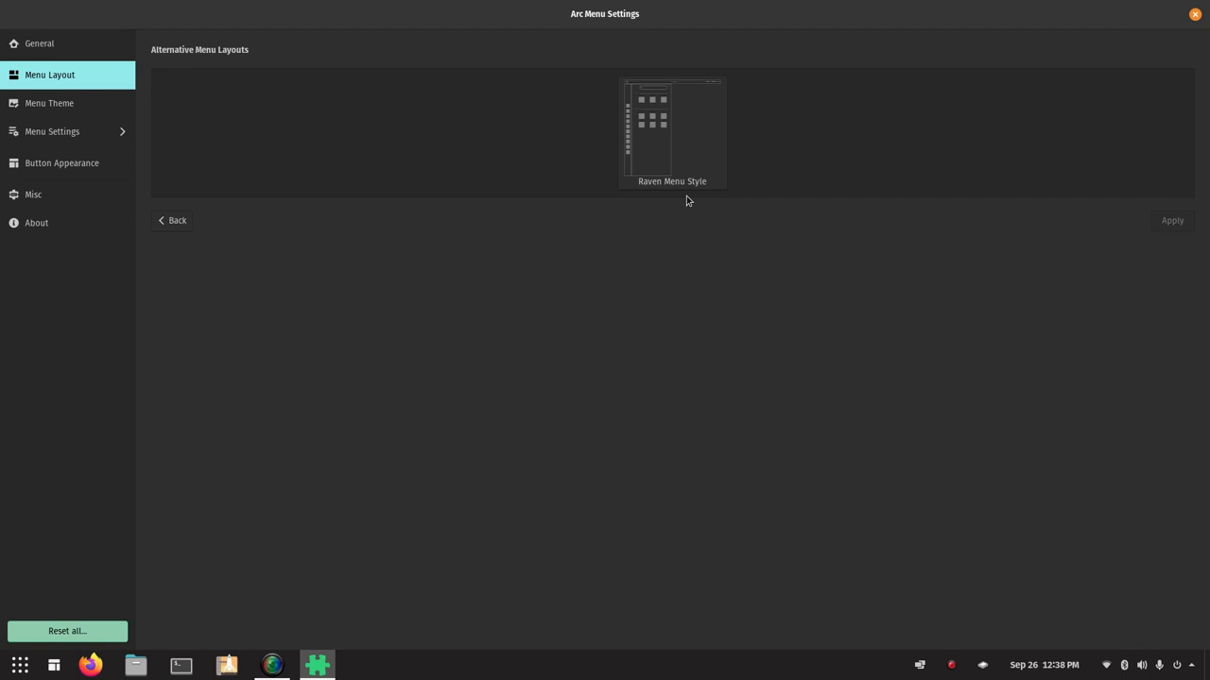
{"action": "left_click", "coordinate": [172, 220]}
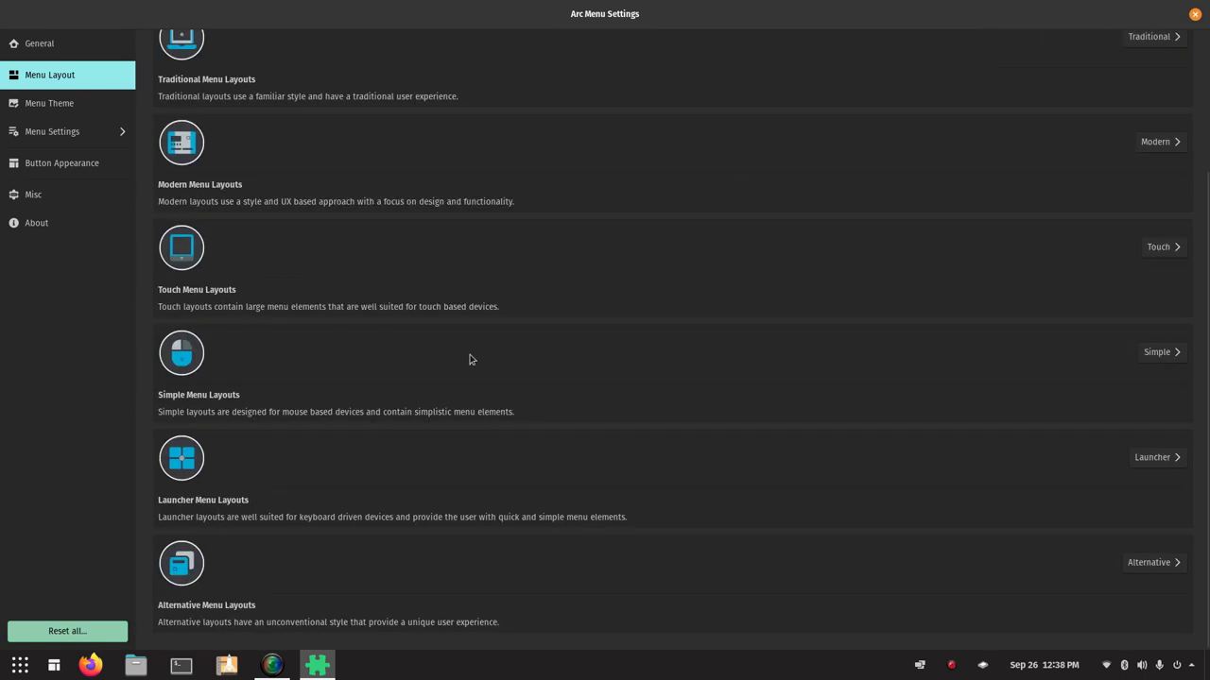
{"action": "scroll", "coordinate": [471, 359], "scroll_direction": "up", "scroll_amount": 3}
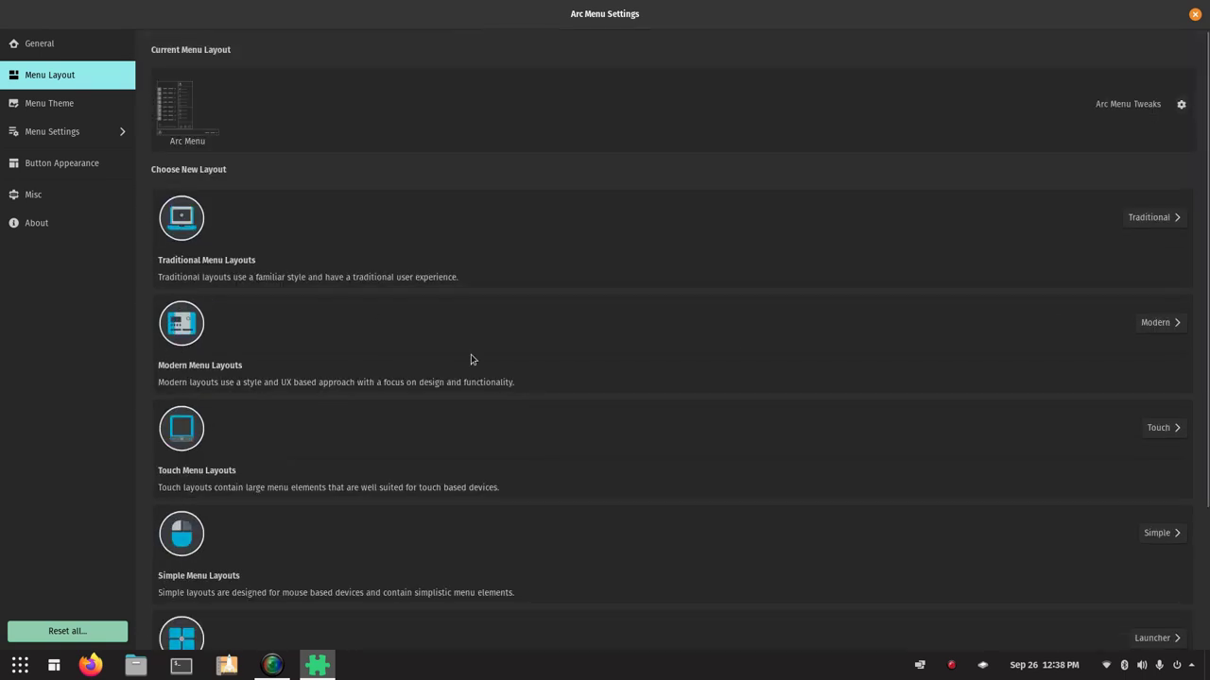
- Open the Arc Menu, examine its All Programs categories and Frequent Apps list, and close it
{"action": "left_click", "coordinate": [55, 666]}
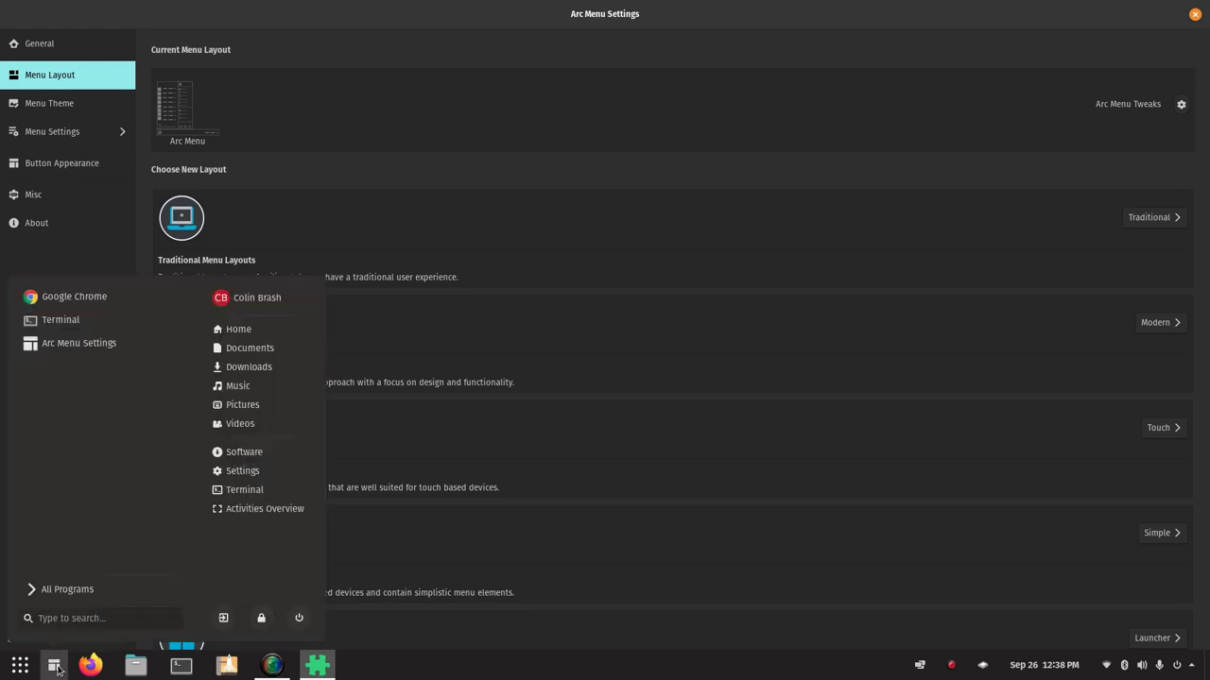
{"action": "left_click", "coordinate": [57, 588]}
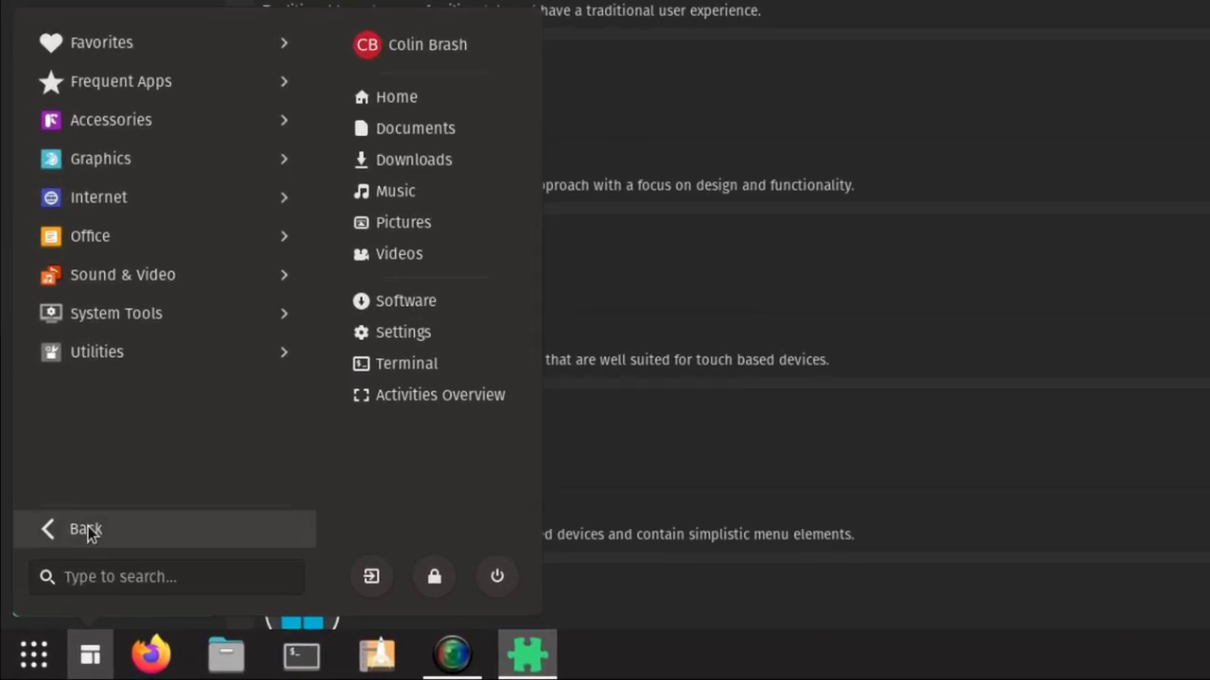
{"action": "left_click", "coordinate": [91, 532]}
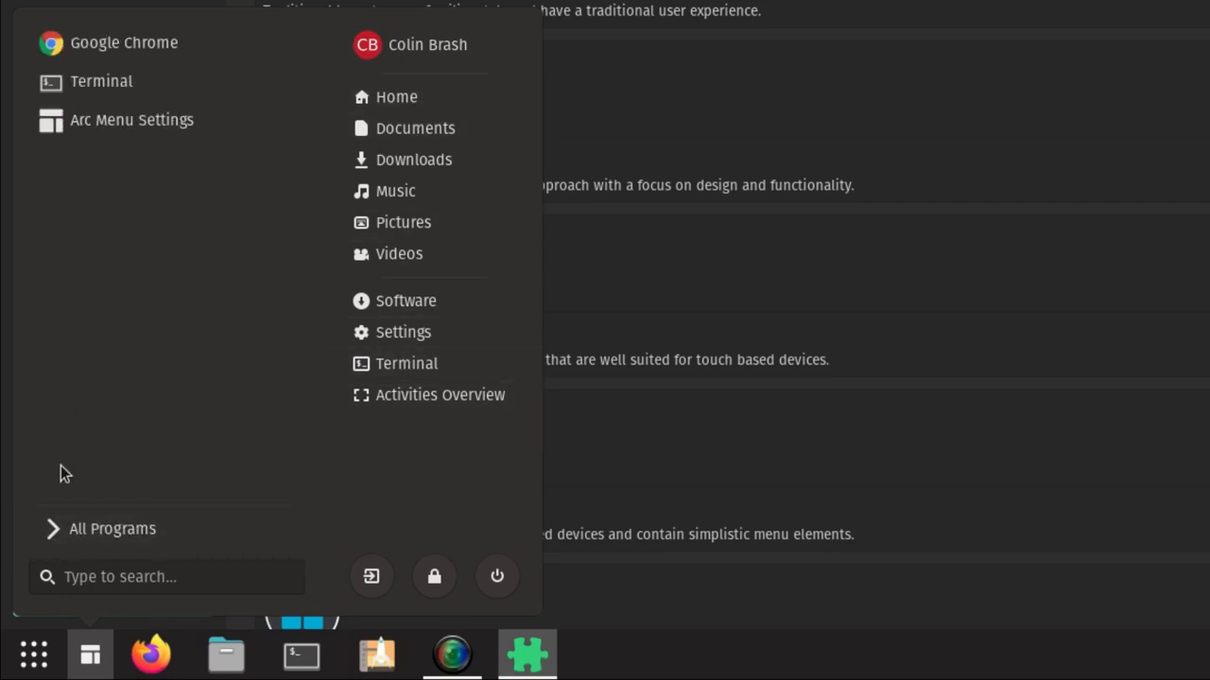
{"action": "left_click", "coordinate": [109, 529]}
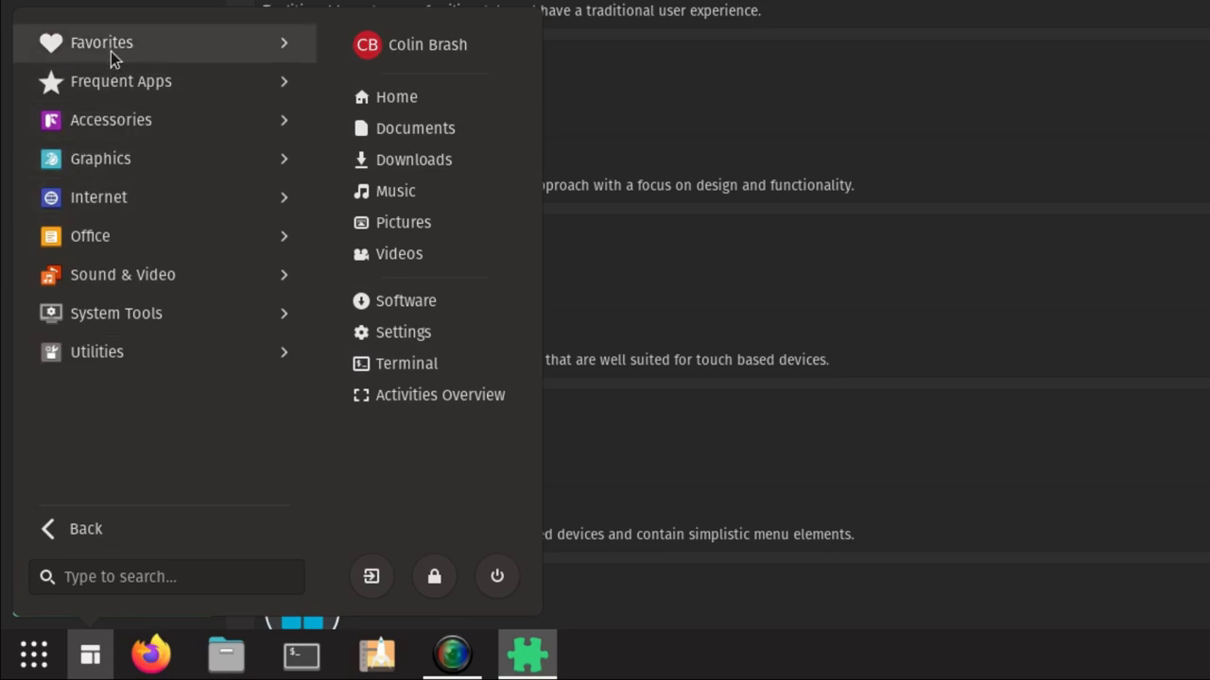
{"action": "left_click", "coordinate": [118, 83]}
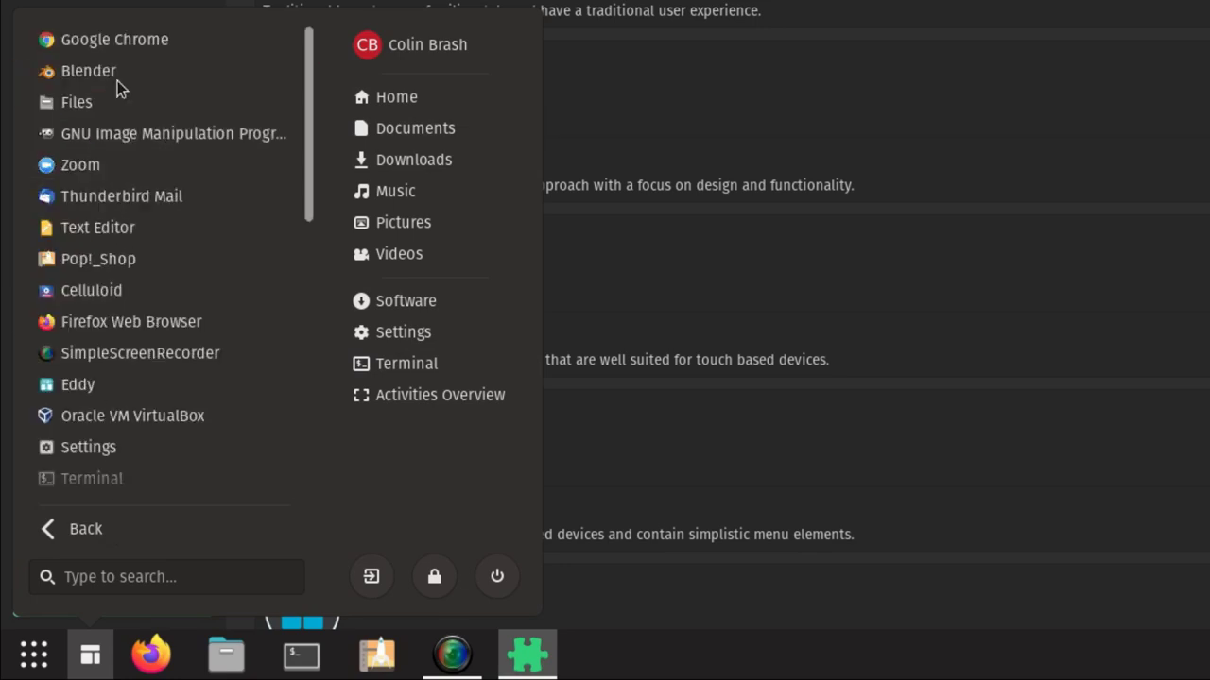
{"action": "left_click", "coordinate": [84, 527]}
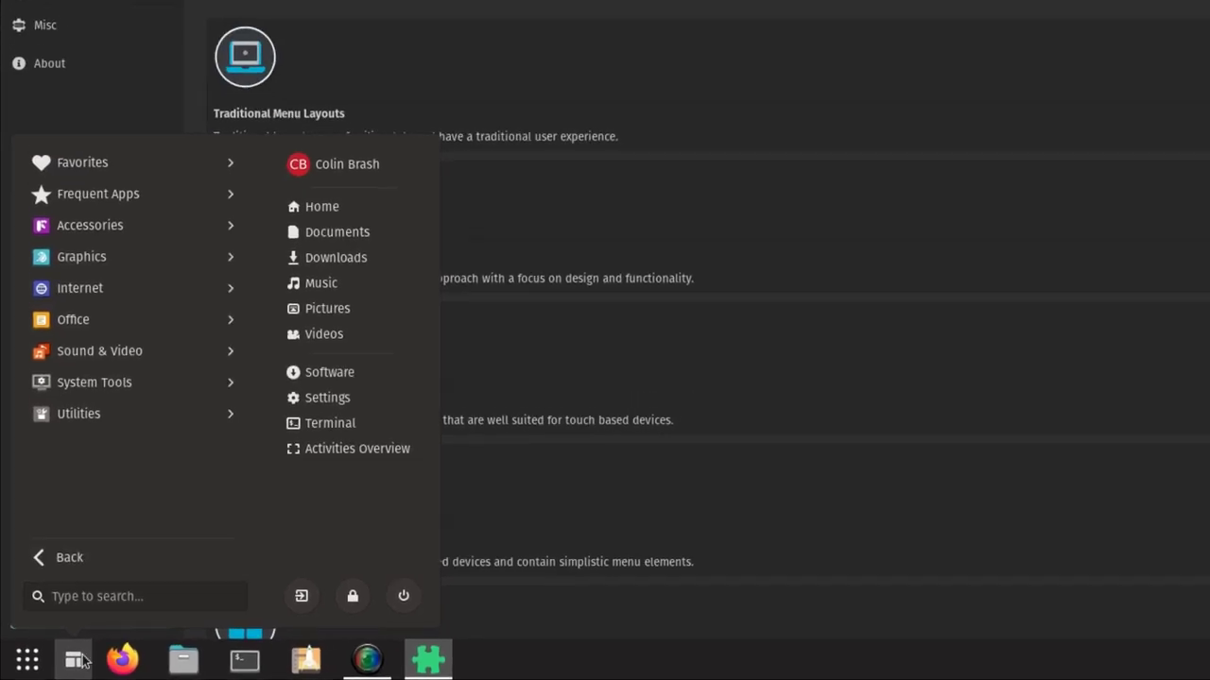
{"action": "left_click", "coordinate": [80, 659]}
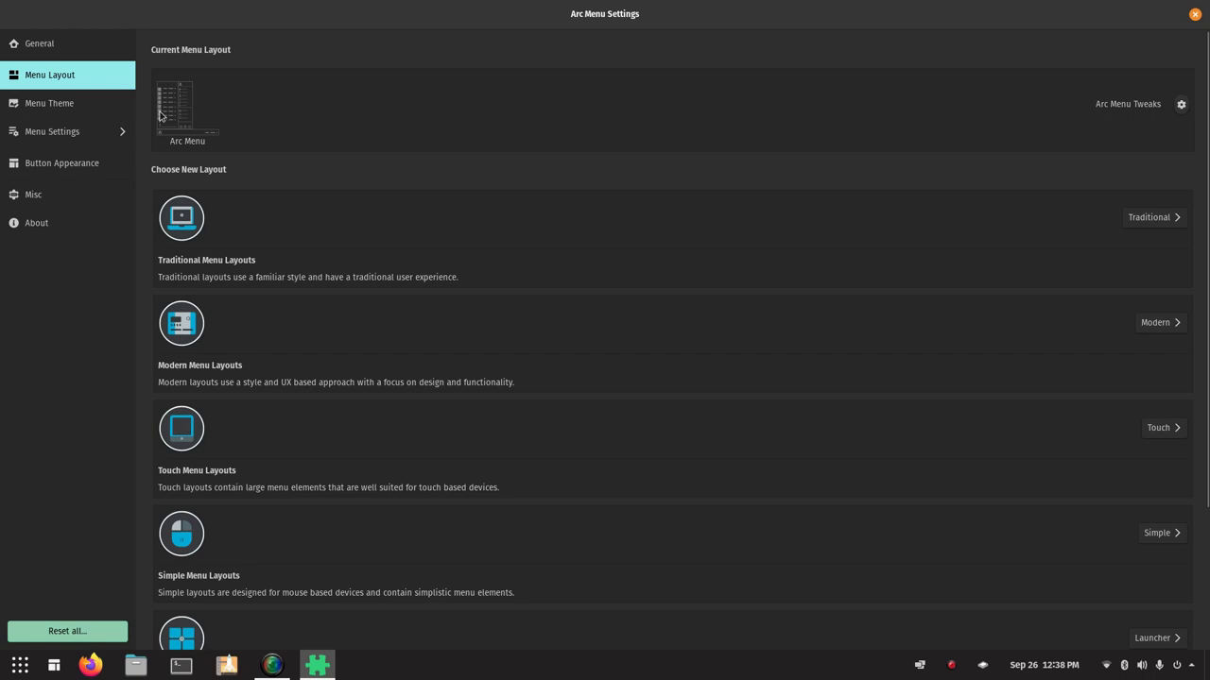
- Open Arc Menu Tweaks, review the Avatar Icon Shape choices keeping Circular, and check the avatar in the Arc Menu
{"action": "left_click", "coordinate": [1180, 107]}
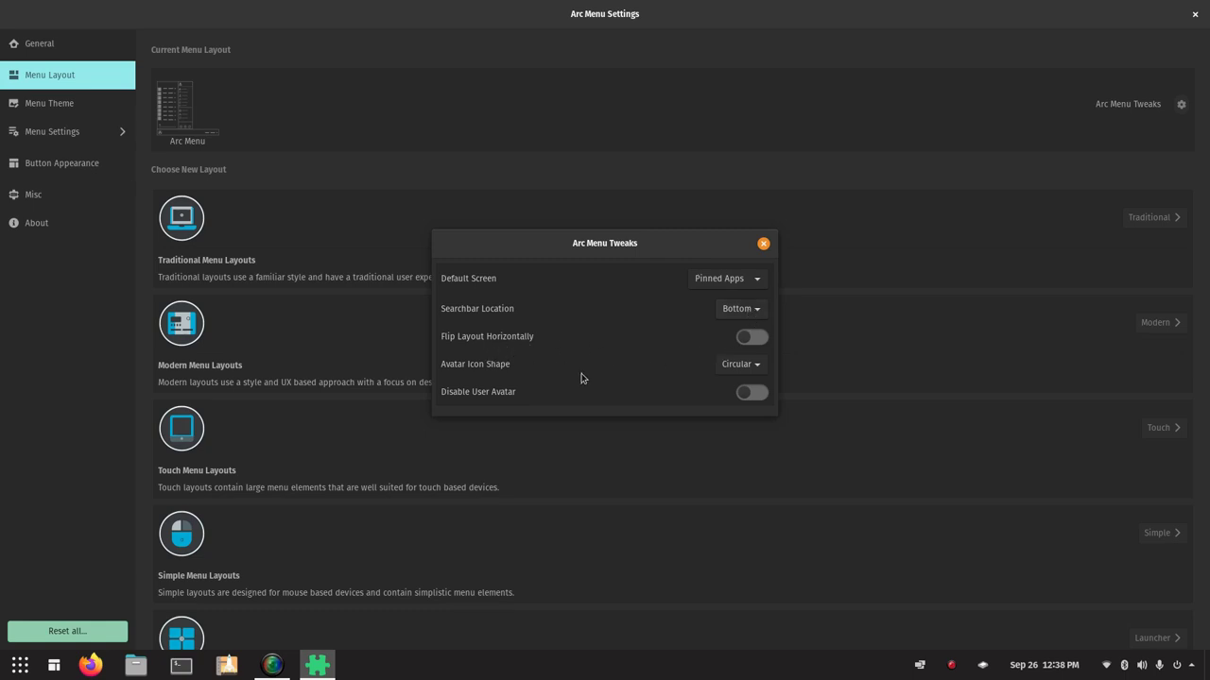
{"action": "left_click", "coordinate": [752, 369]}
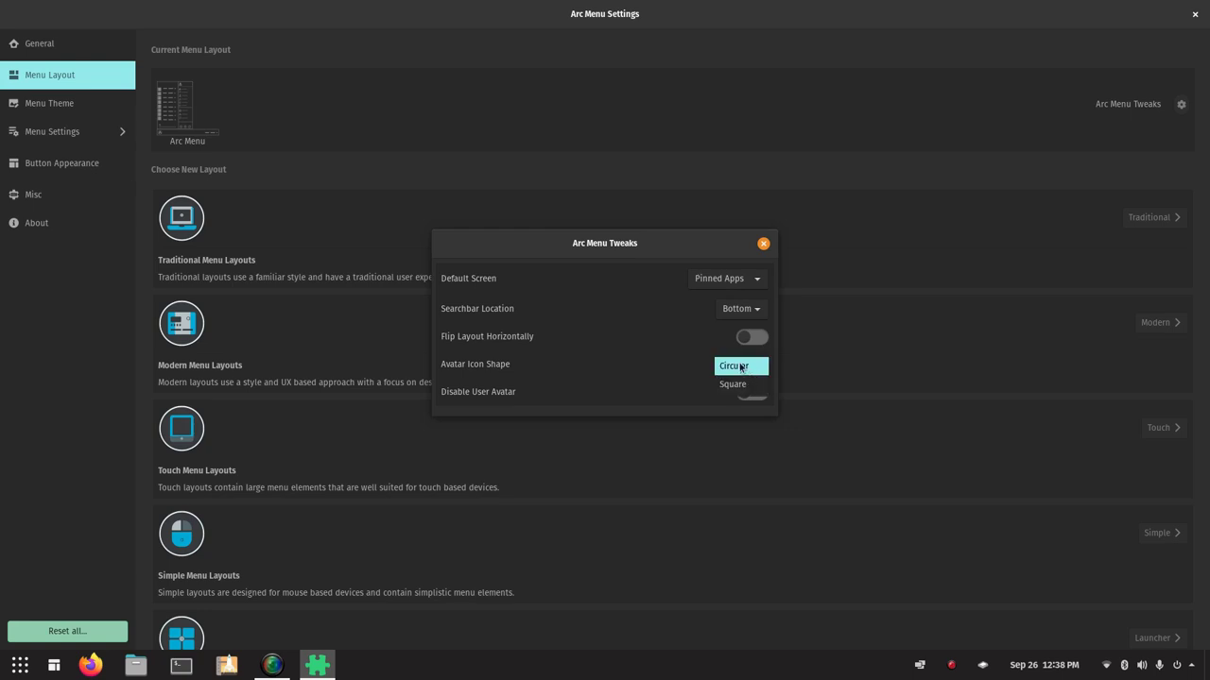
{"action": "left_click", "coordinate": [740, 367]}
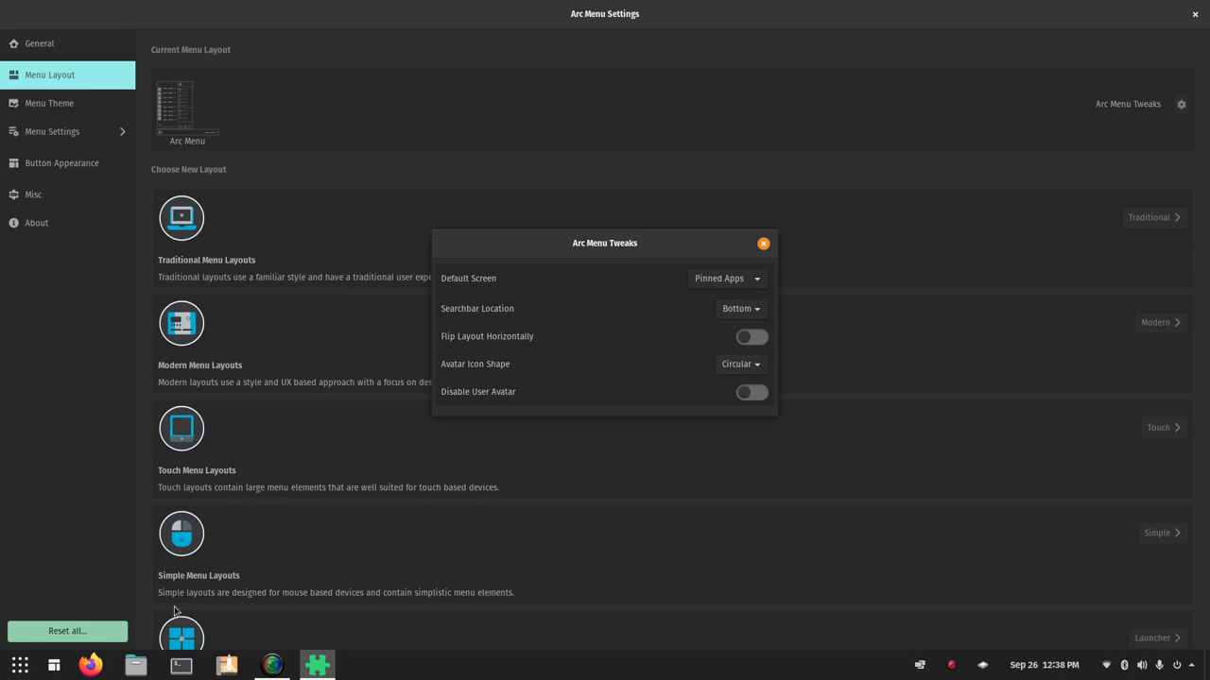
{"action": "left_click", "coordinate": [53, 667]}
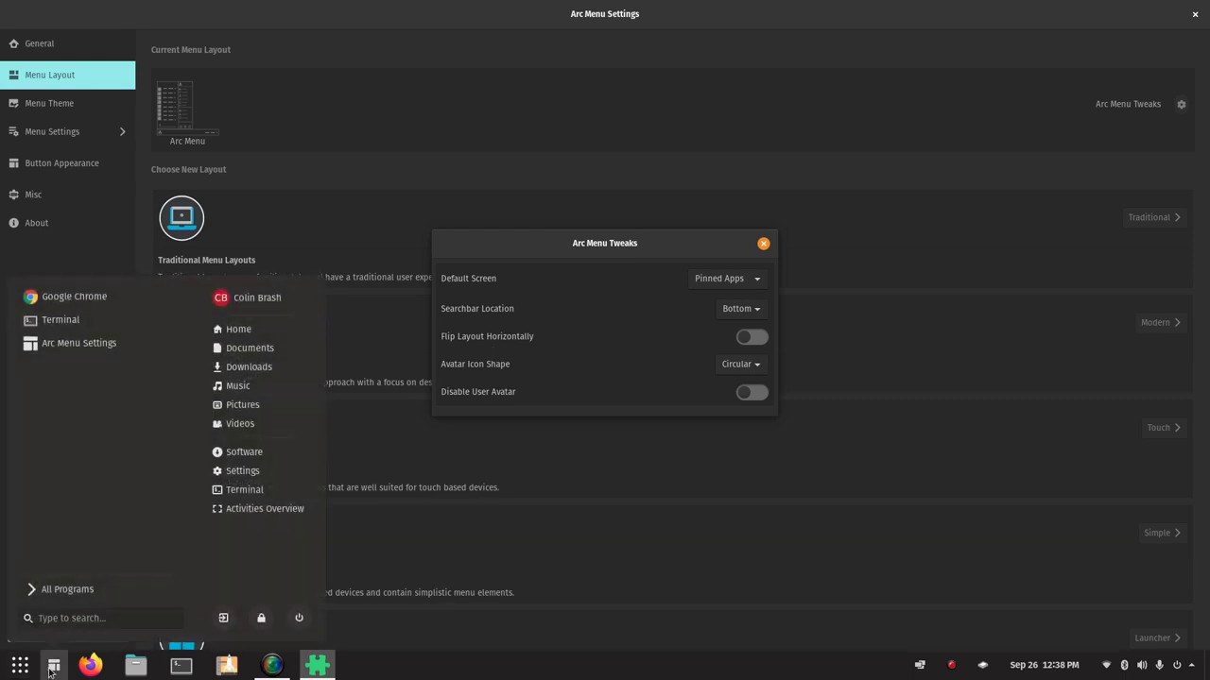
{"action": "left_click", "coordinate": [53, 667]}
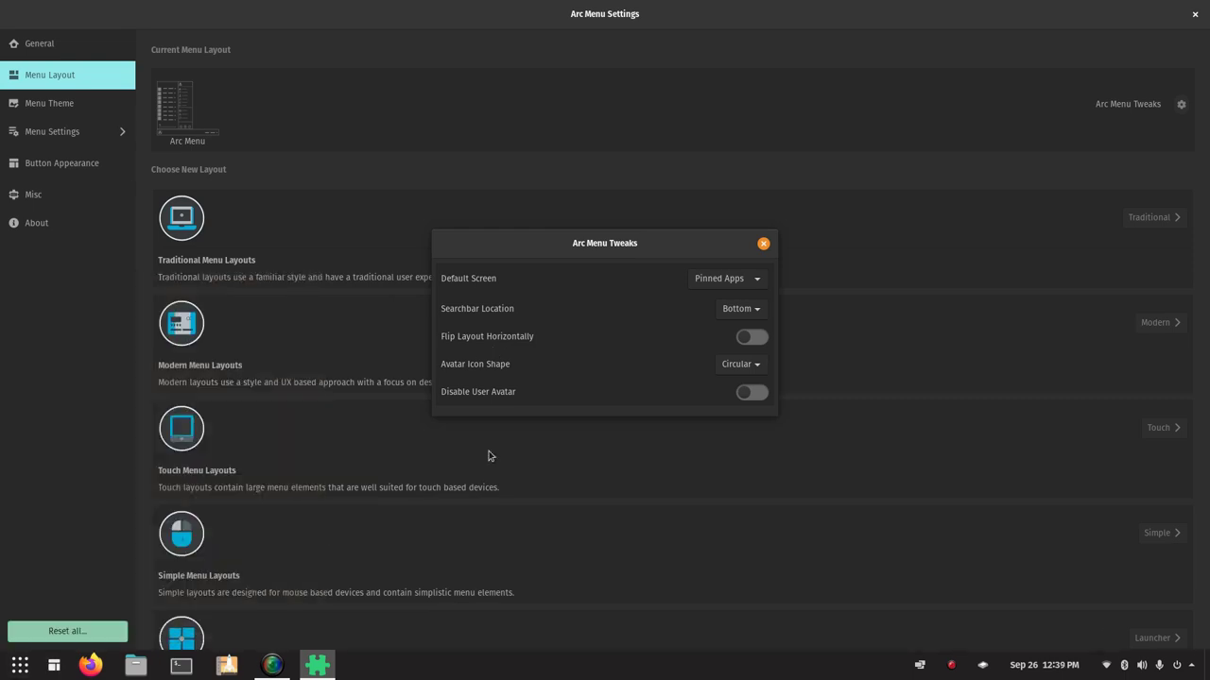
- Try Flip Layout Horizontally, check the Arc Menu with it, and turn the option off again
{"action": "left_click", "coordinate": [756, 339]}
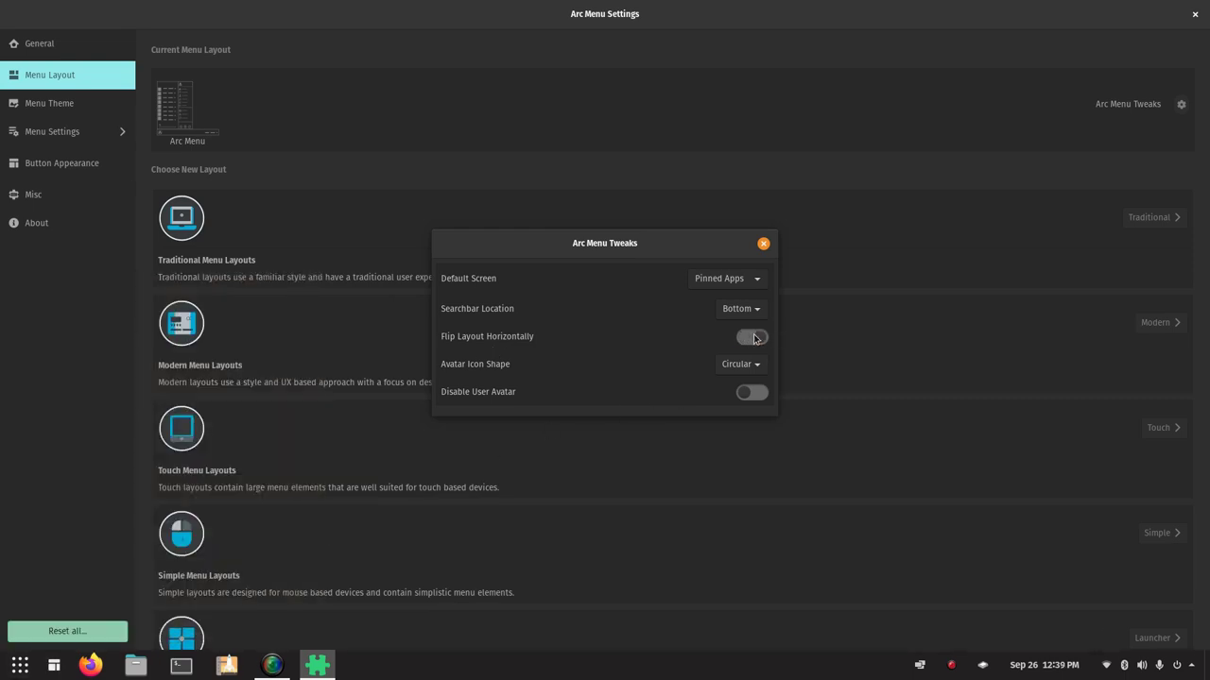
{"action": "left_click", "coordinate": [53, 668]}
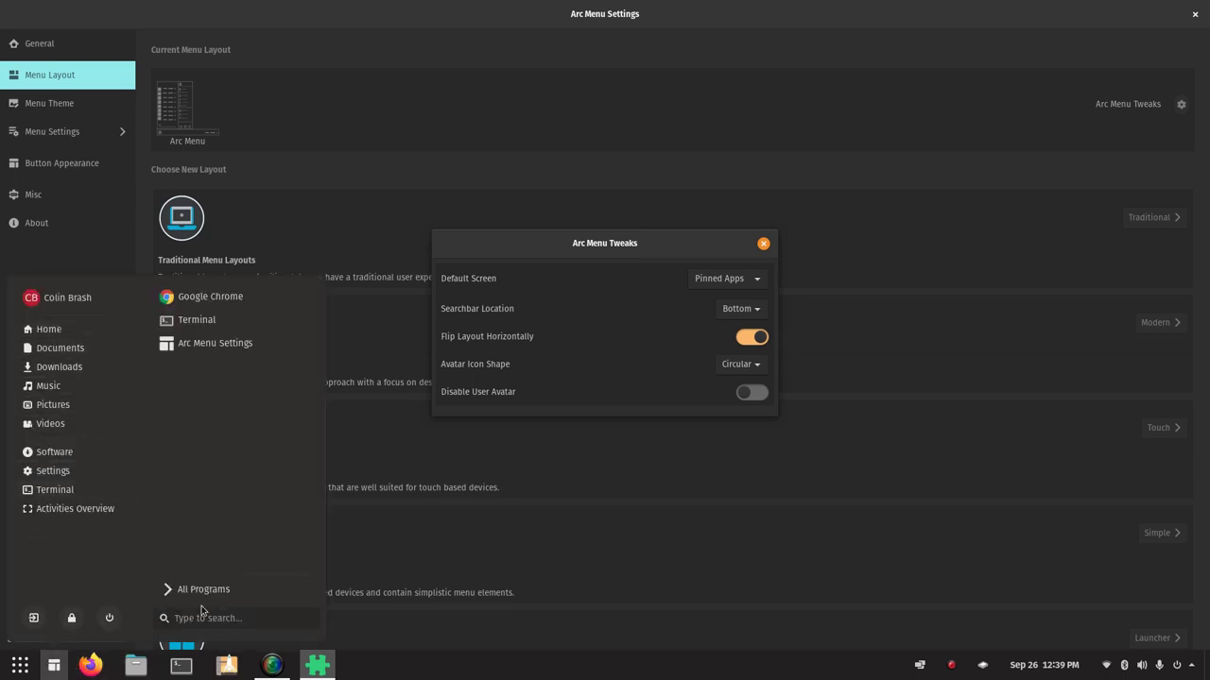
{"action": "left_click", "coordinate": [53, 668]}
{"action": "left_click", "coordinate": [748, 340]}
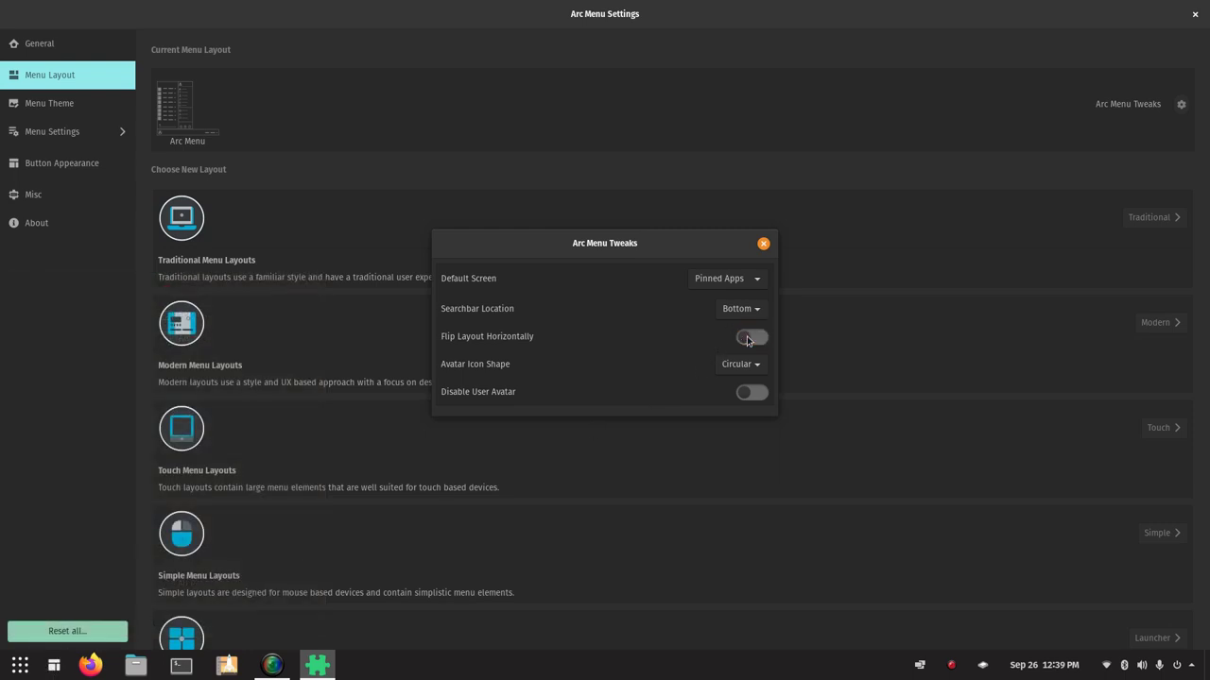
- Try Top as the Searchbar Location, compare it in the Arc Menu, and return the setting to Bottom
{"action": "left_click", "coordinate": [760, 312]}
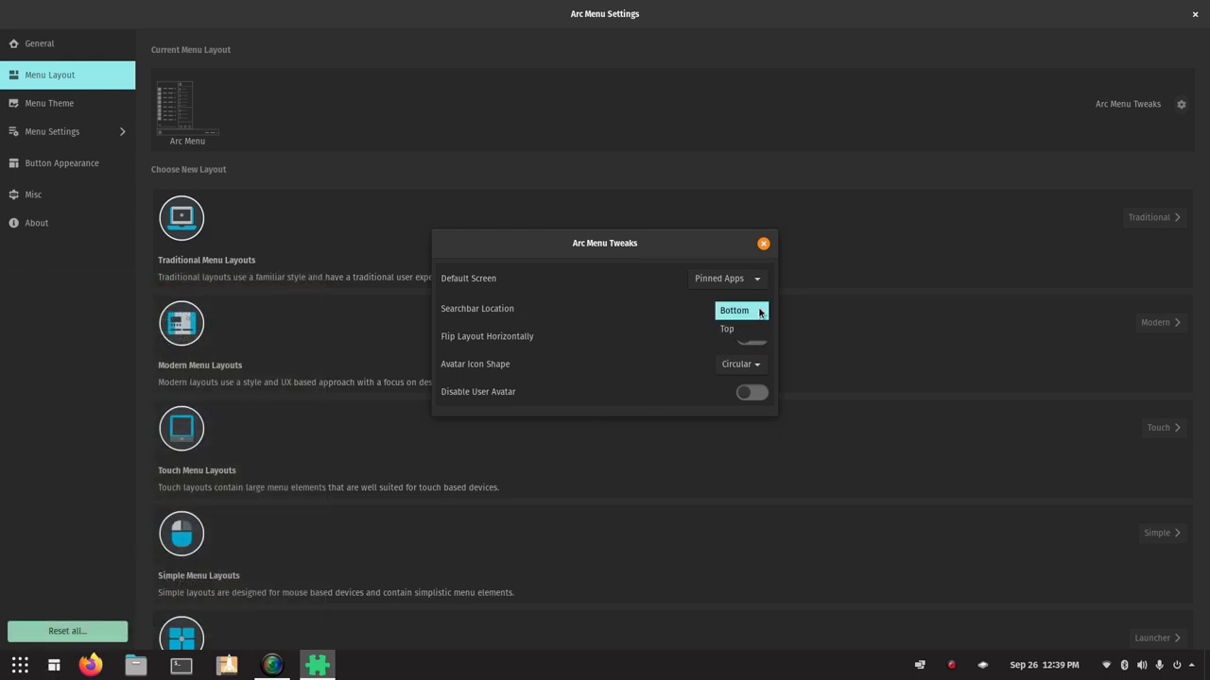
{"action": "left_click", "coordinate": [760, 312]}
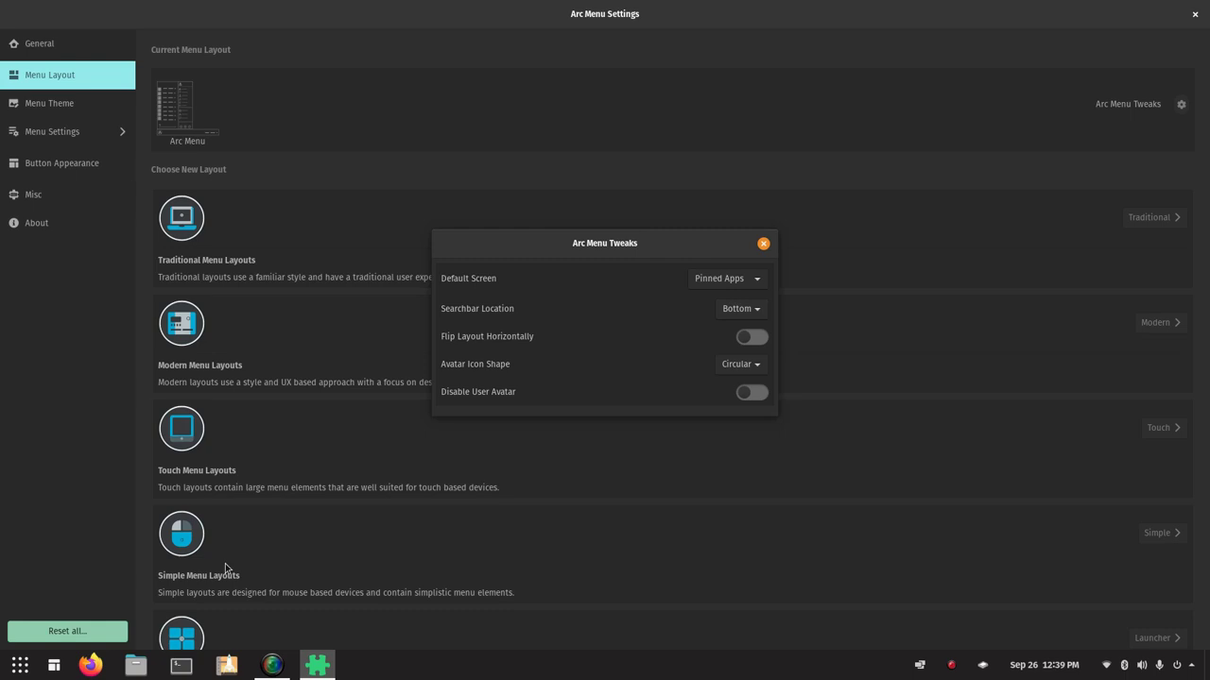
{"action": "left_click", "coordinate": [52, 668]}
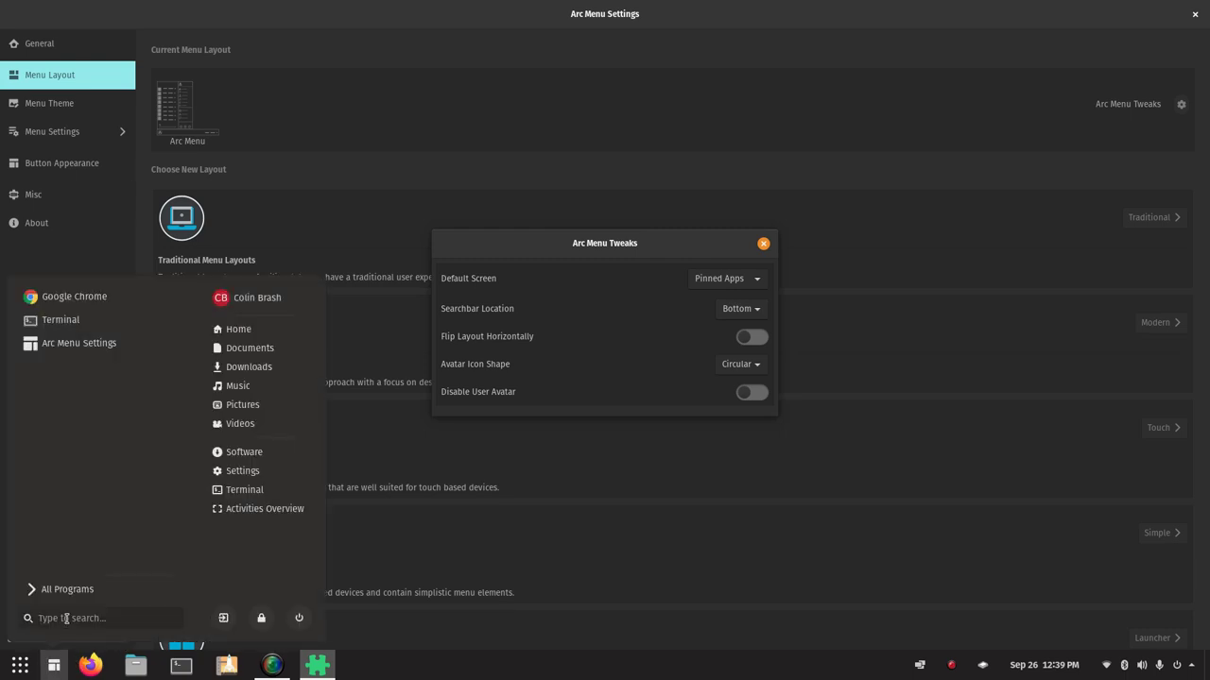
{"action": "left_click", "coordinate": [54, 666]}
{"action": "left_click", "coordinate": [756, 312]}
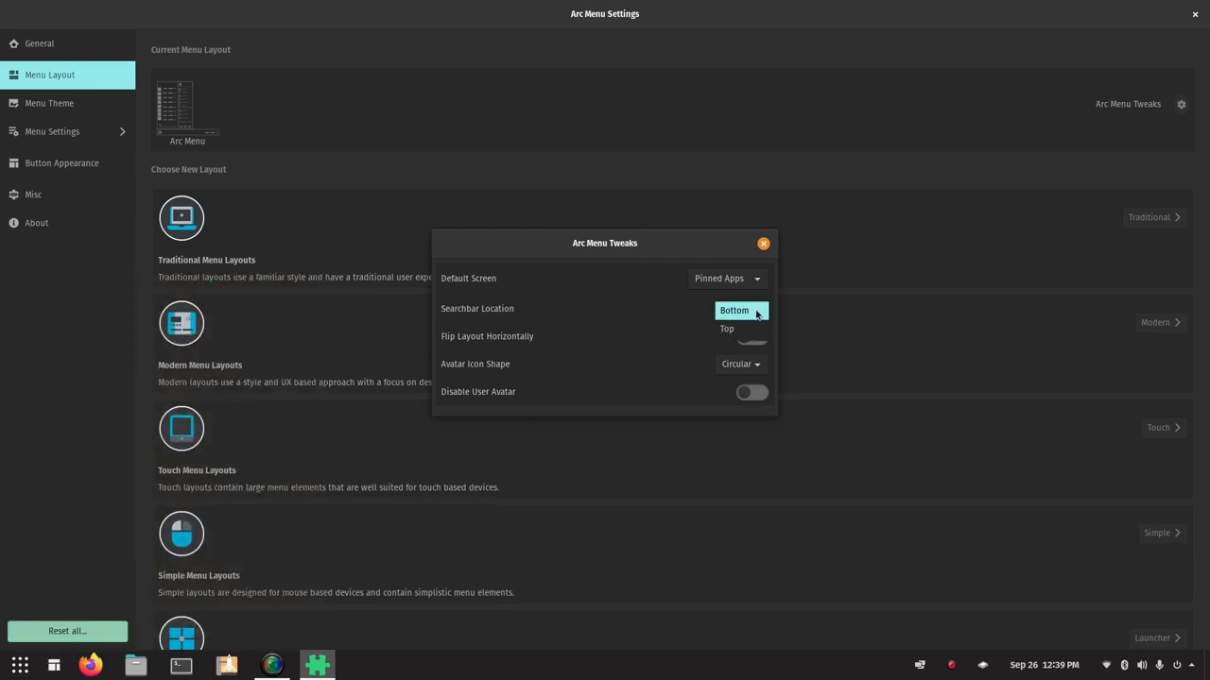
{"action": "left_click", "coordinate": [756, 328]}
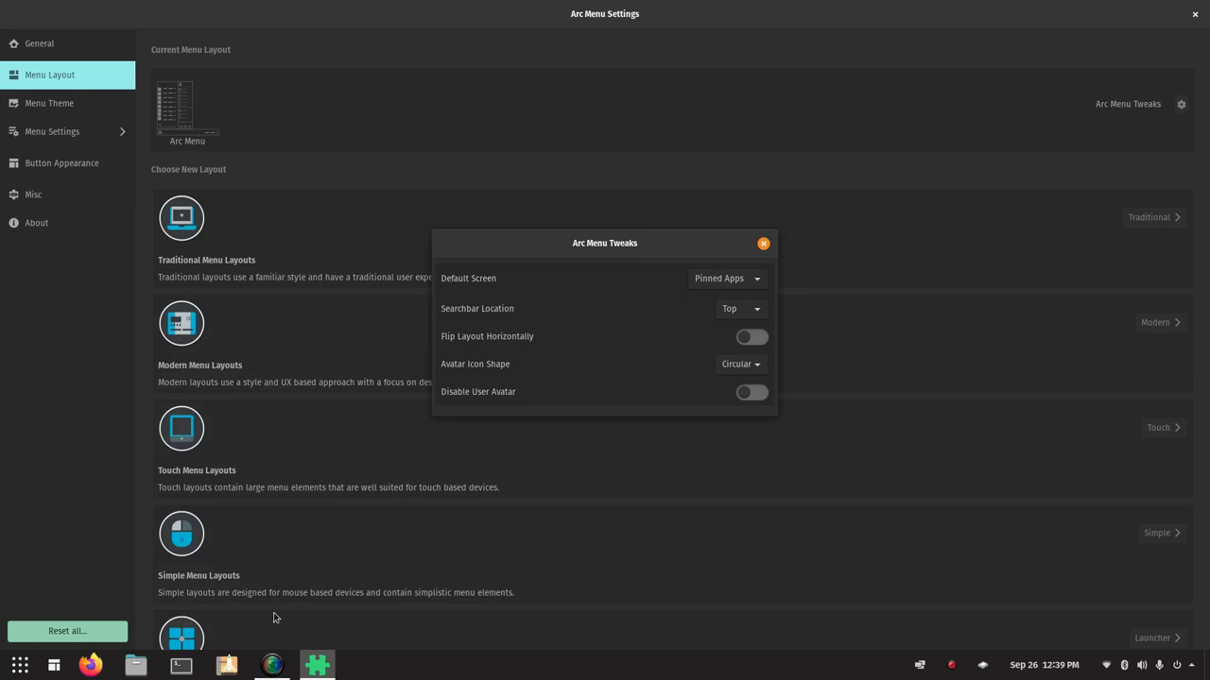
{"action": "left_click", "coordinate": [54, 668]}
{"action": "left_click", "coordinate": [348, 520]}
{"action": "left_click", "coordinate": [741, 309]}
{"action": "left_click", "coordinate": [736, 292]}
- Try Categories List and Frequent Apps as the Default Screen, checking the Arc Menu with each
{"action": "left_click", "coordinate": [755, 280]}
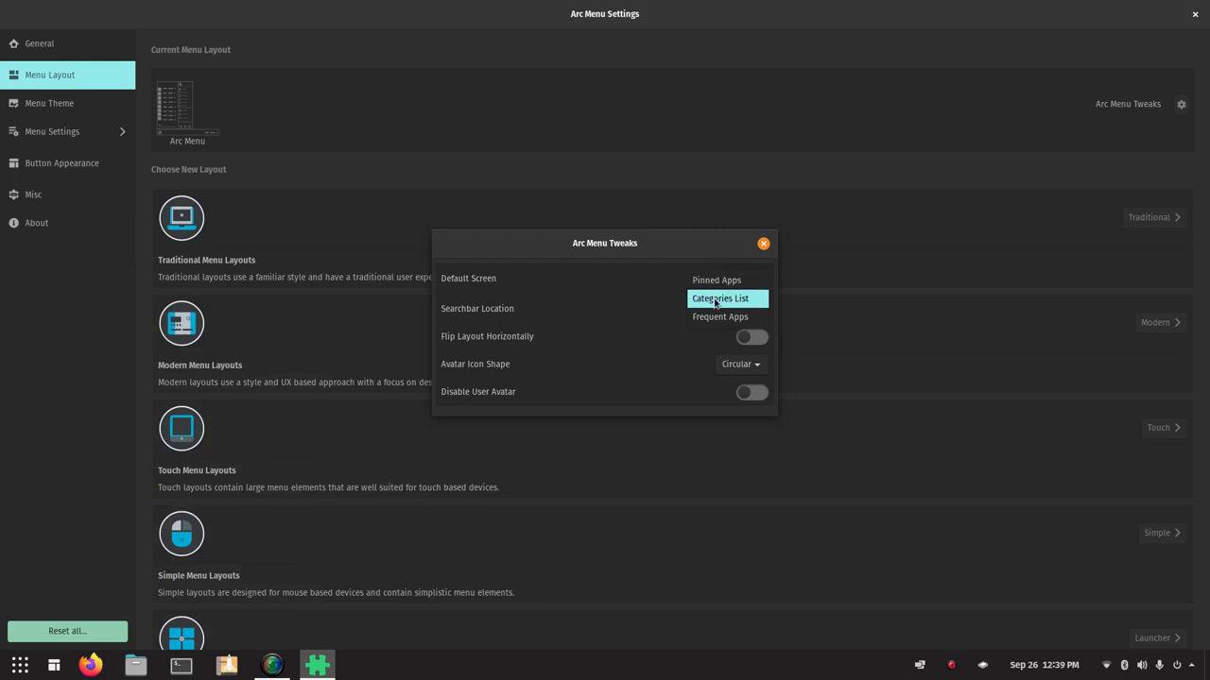
{"action": "left_click", "coordinate": [715, 303]}
{"action": "left_click", "coordinate": [53, 667]}
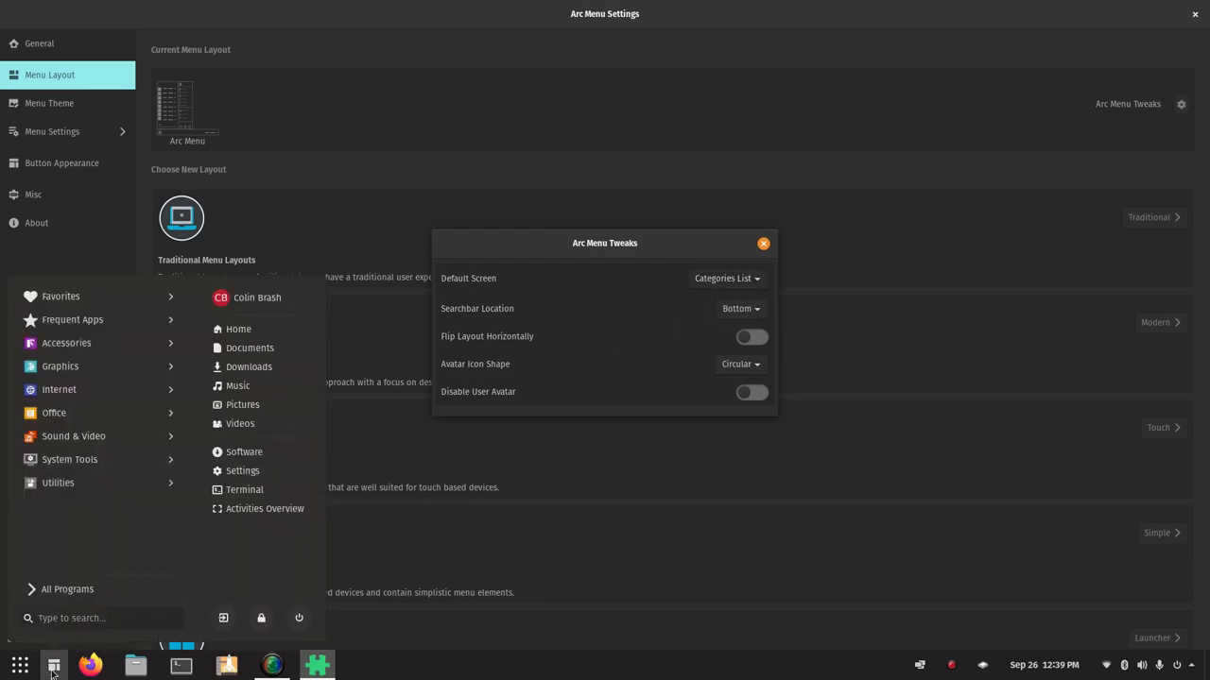
{"action": "left_click", "coordinate": [53, 668]}
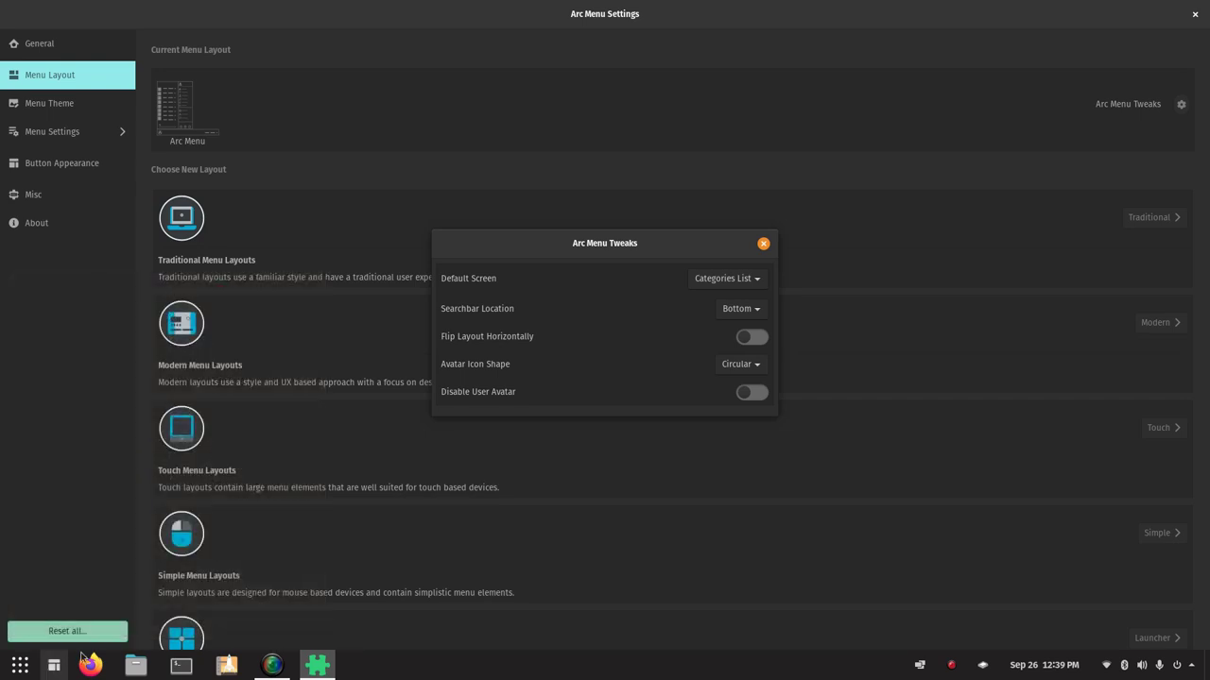
{"action": "left_click", "coordinate": [747, 282]}
{"action": "left_click", "coordinate": [724, 300]}
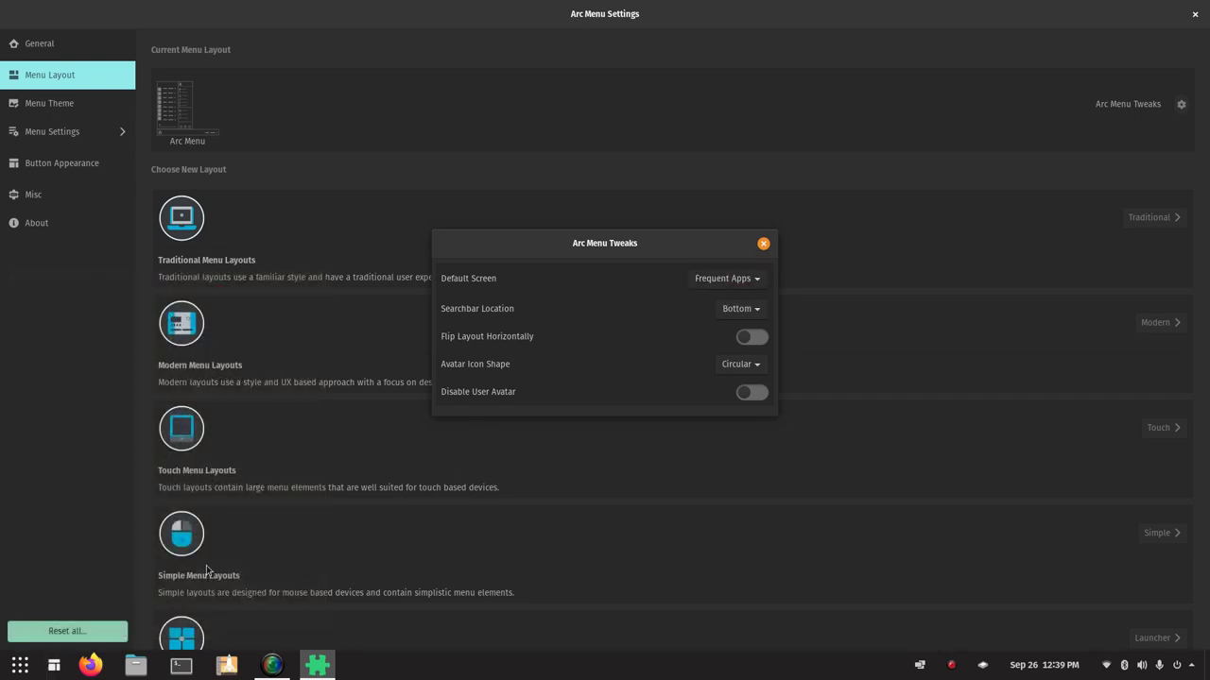
{"action": "left_click", "coordinate": [52, 667]}
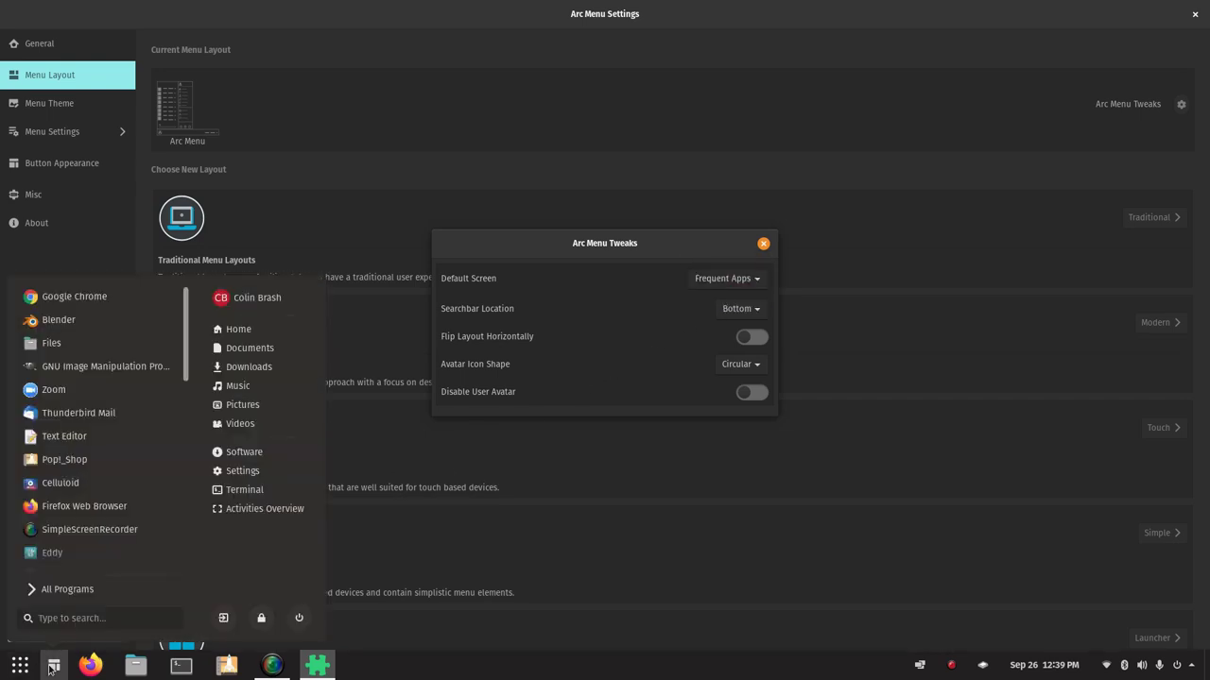
{"action": "left_click", "coordinate": [51, 667]}
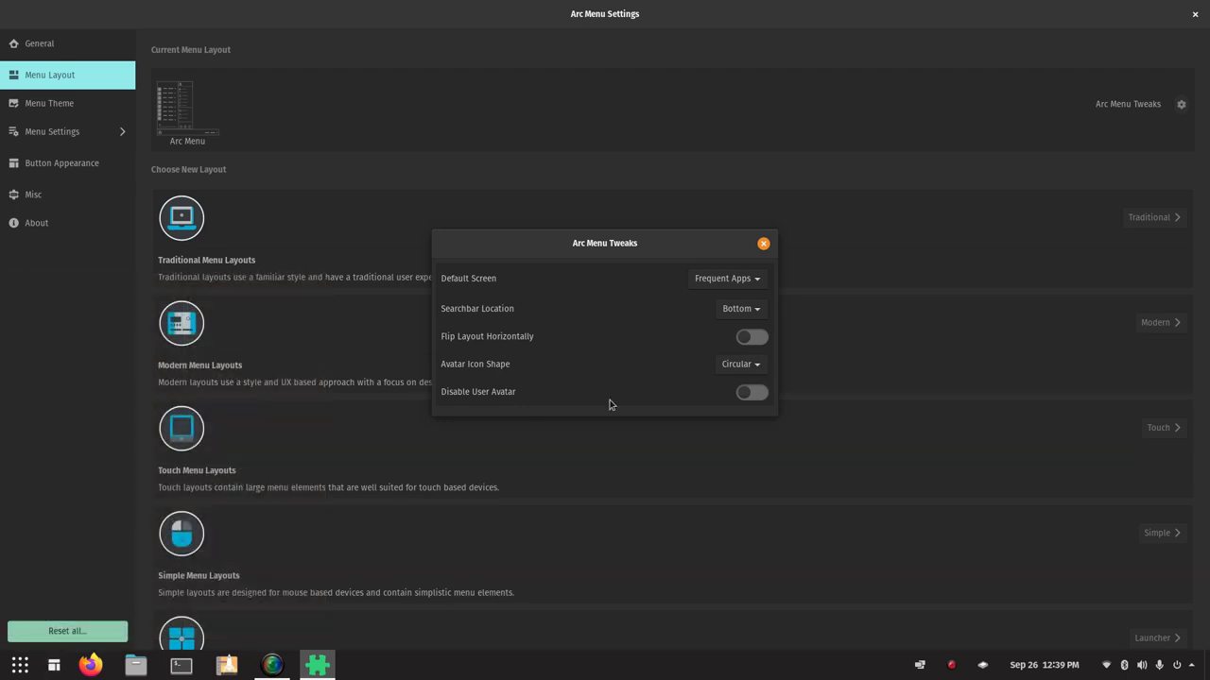
- Return the Default Screen to Pinned Apps and check the Arc Menu
{"action": "left_click", "coordinate": [747, 282]}
{"action": "left_click", "coordinate": [729, 243]}
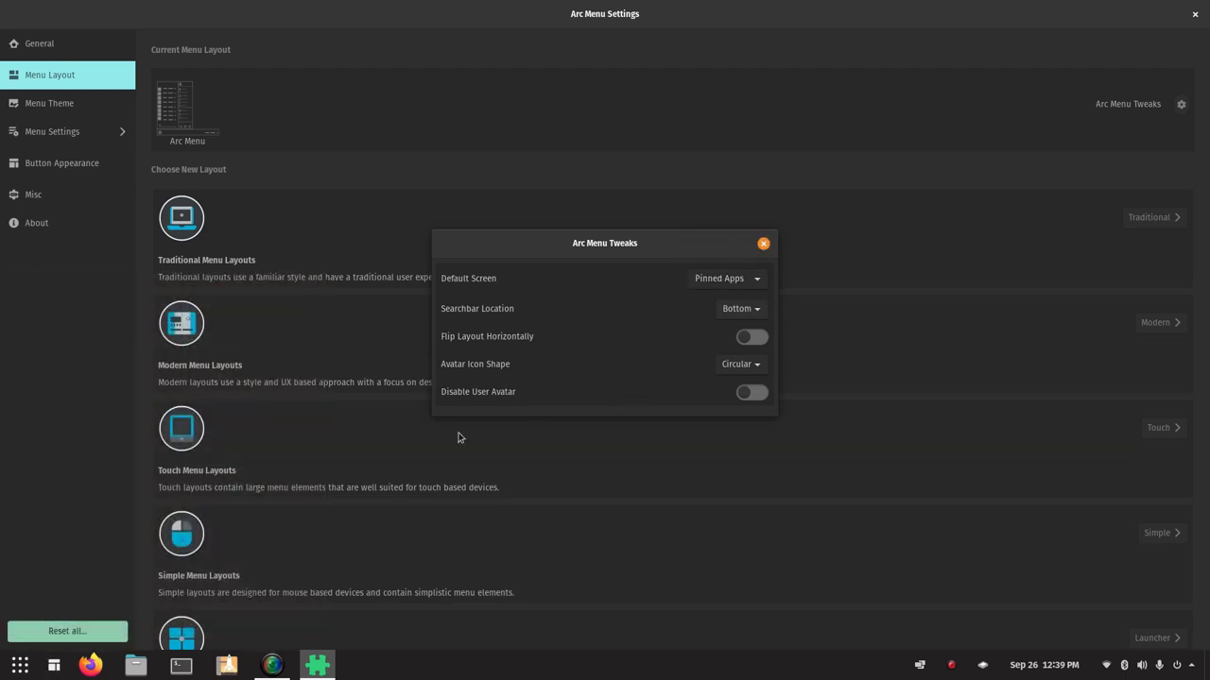
{"action": "left_click", "coordinate": [49, 667]}
{"action": "left_click", "coordinate": [47, 668]}
{"action": "left_click", "coordinate": [54, 666]}
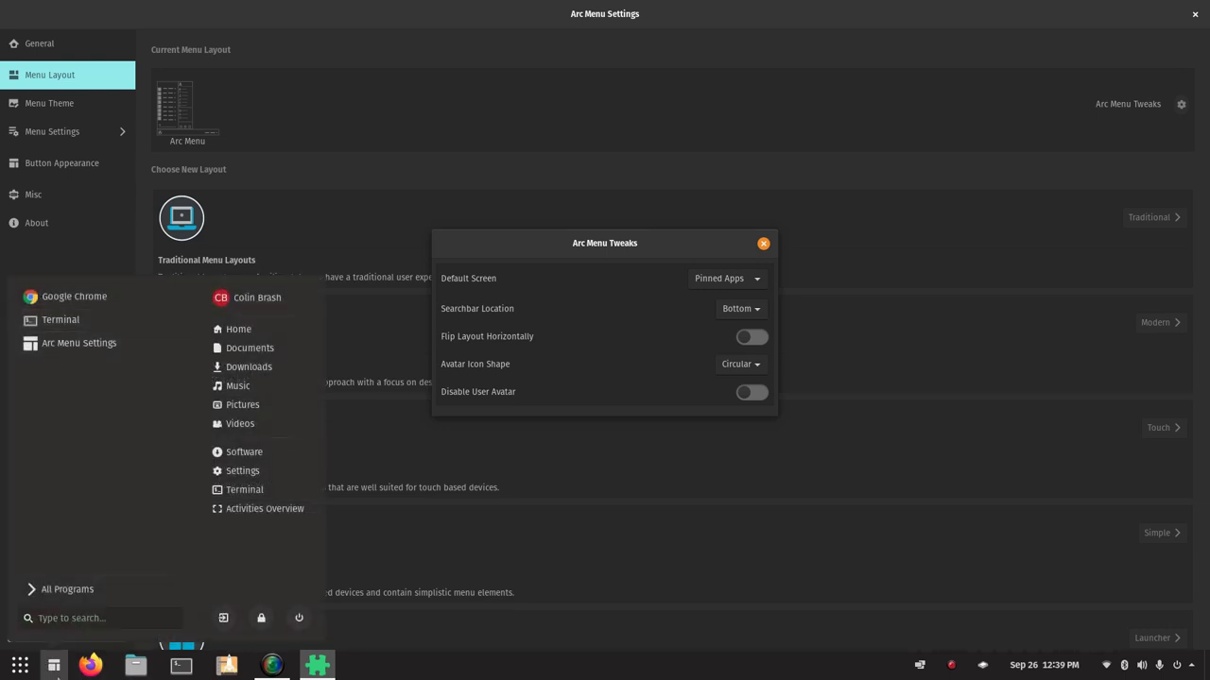
{"action": "left_click", "coordinate": [55, 666]}
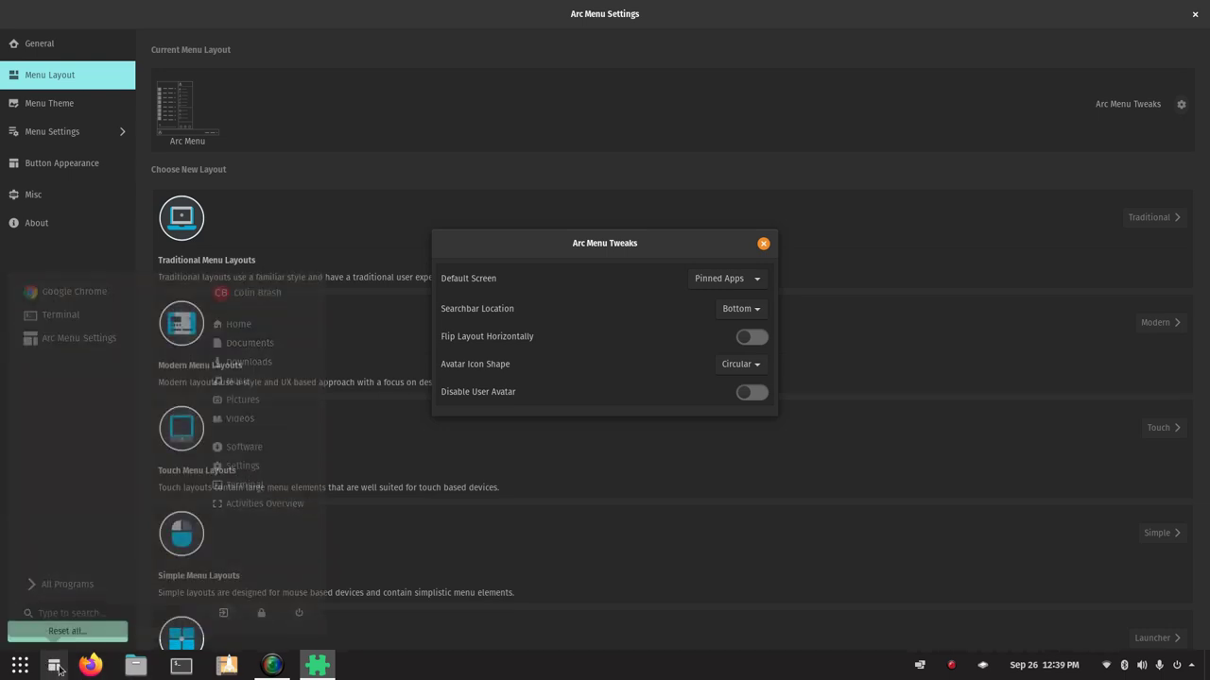
- Apply the Brisk Menu Style from the Traditional layouts and browse the categories of the resulting menu
{"action": "left_click", "coordinate": [762, 243]}
{"action": "left_click", "coordinate": [1141, 220]}
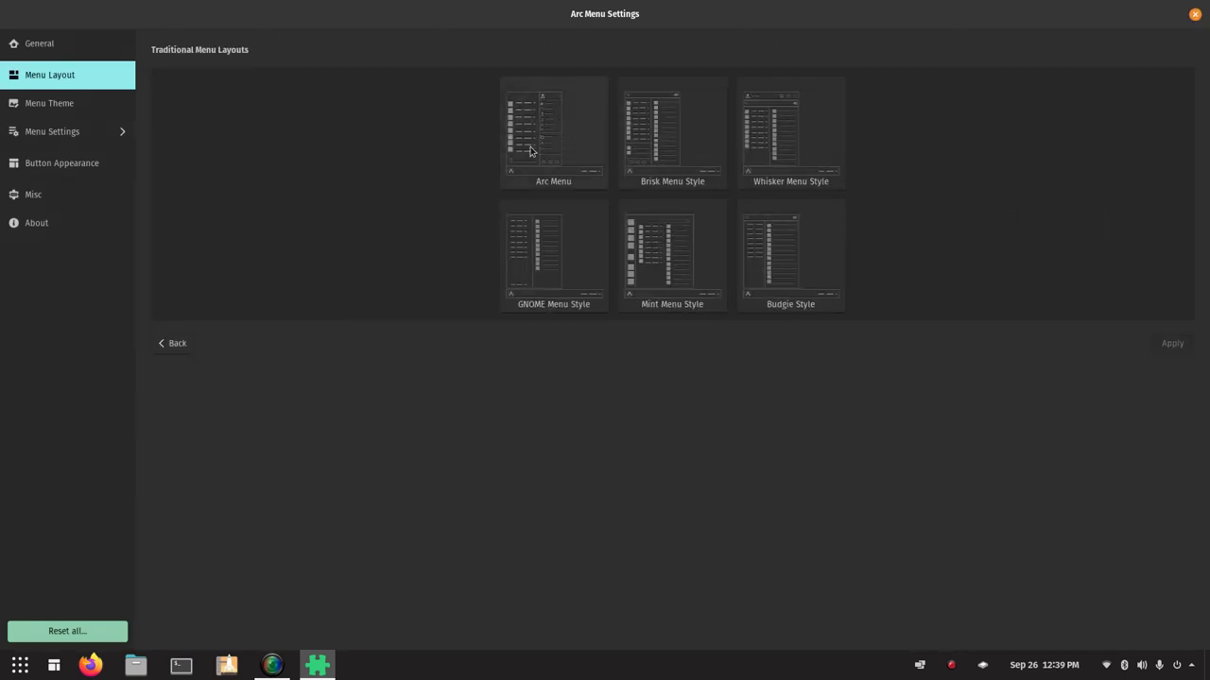
{"action": "left_click", "coordinate": [669, 140]}
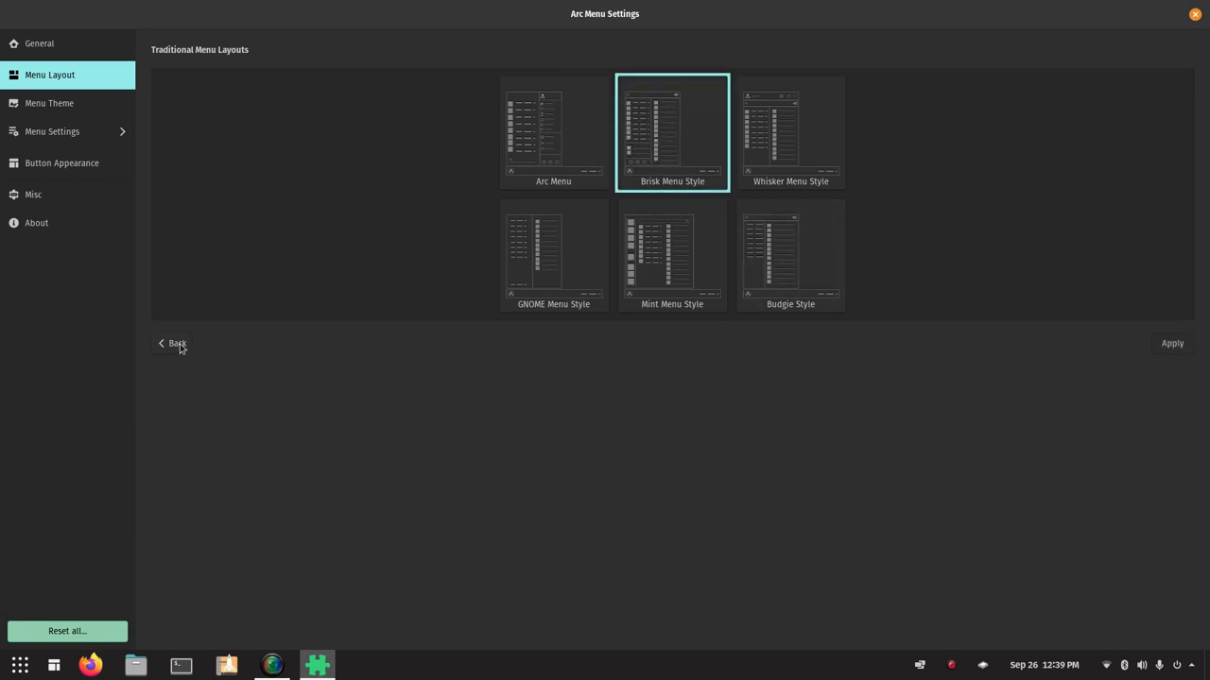
{"action": "left_click", "coordinate": [1171, 344]}
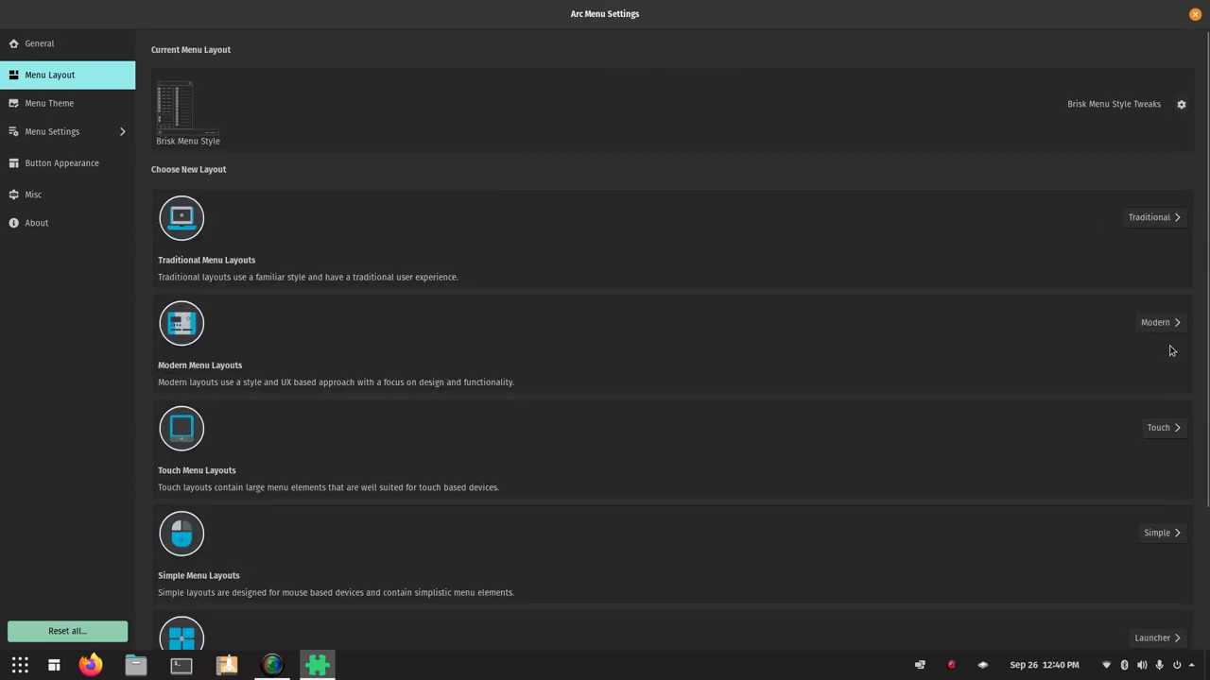
{"action": "left_click", "coordinate": [53, 667]}
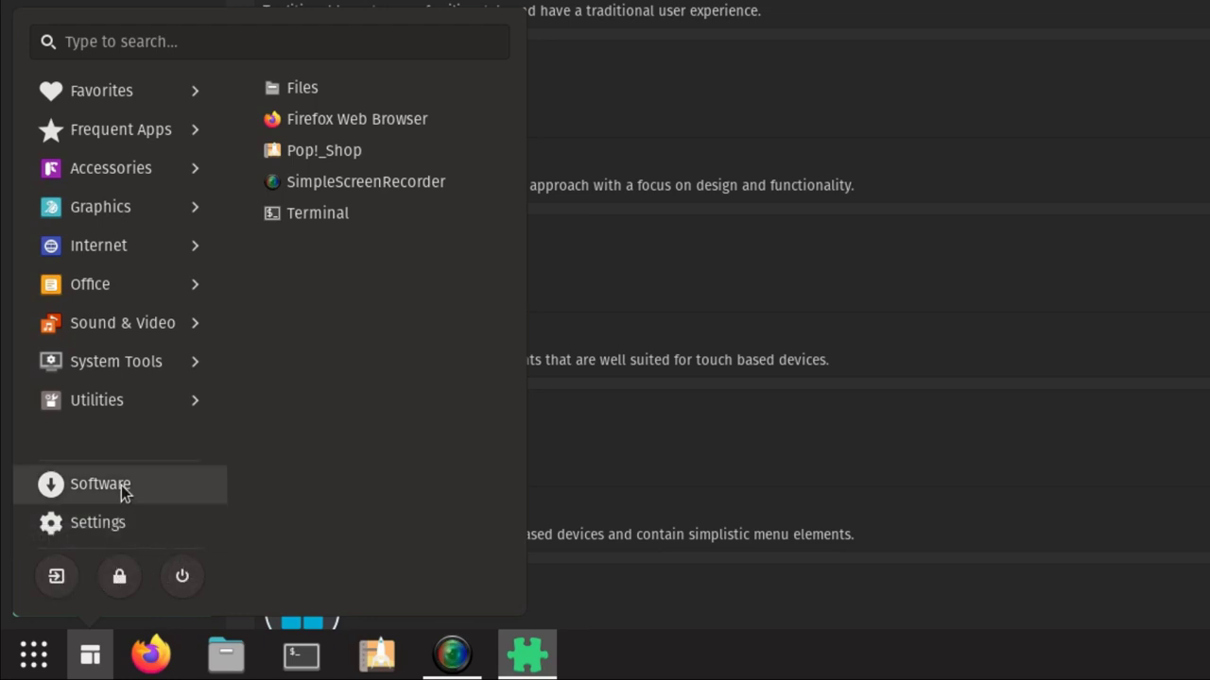
{"action": "left_click", "coordinate": [107, 132]}
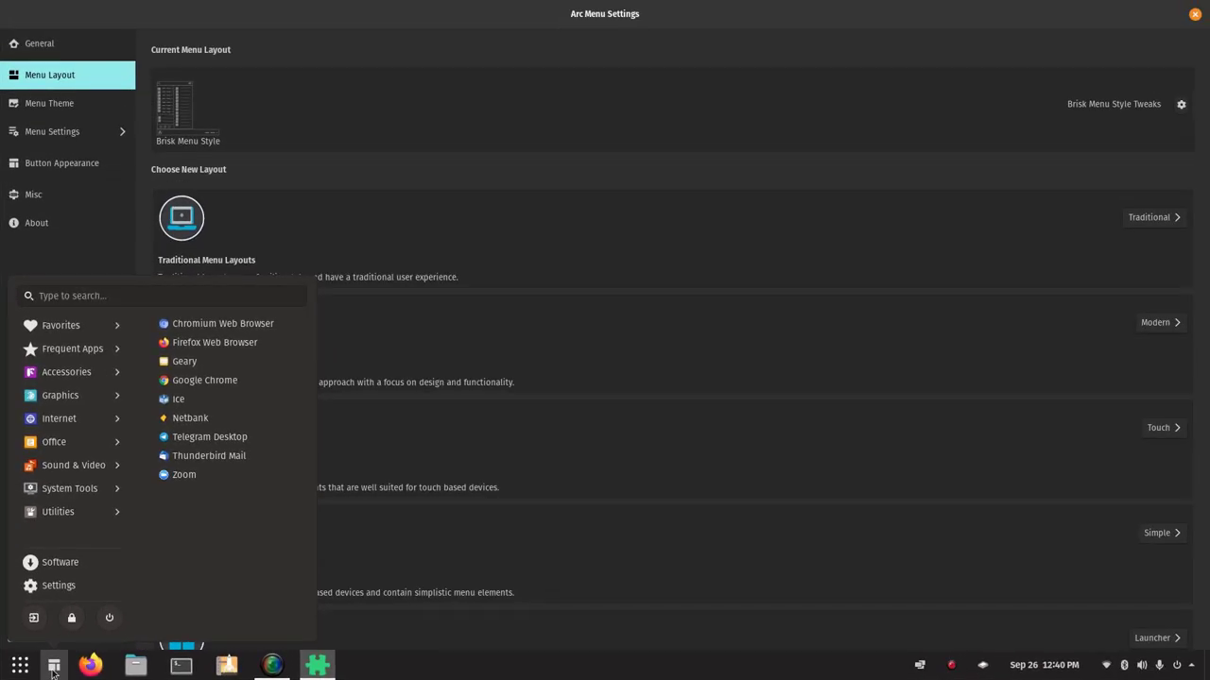
{"action": "left_click", "coordinate": [53, 671]}
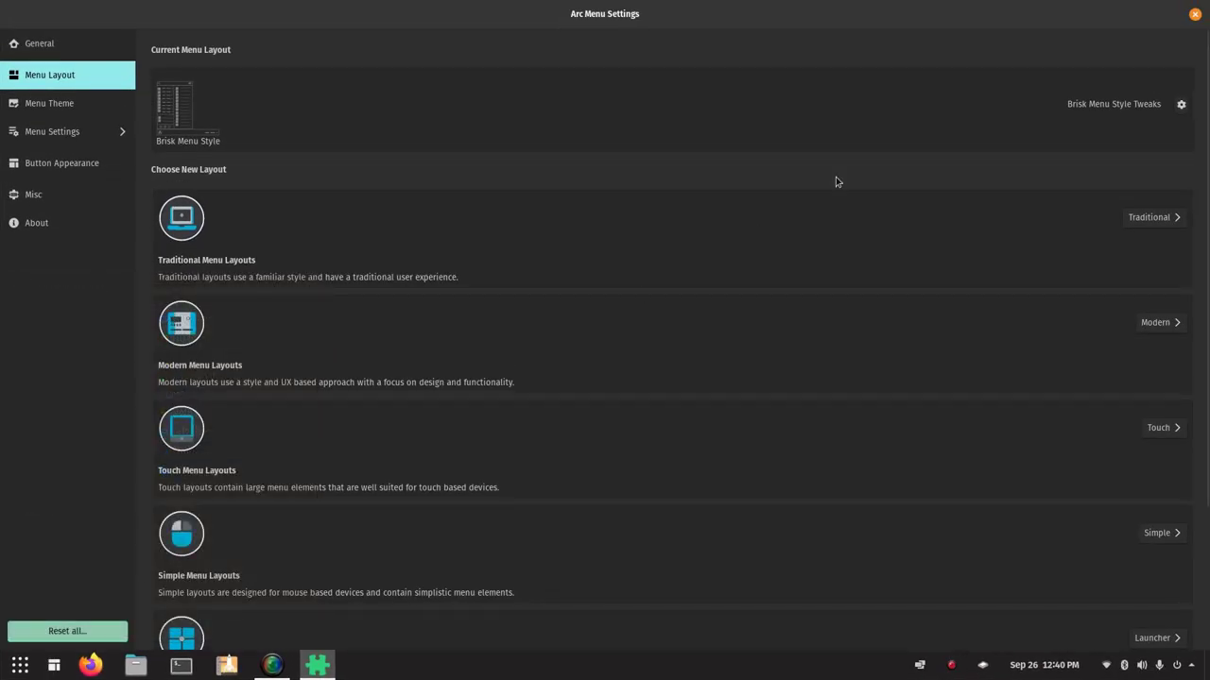
- Set Category Activation to Mouse Hover in the Brisk Menu Style tweaks, check the menu's categories, and close the tweaks
{"action": "left_click", "coordinate": [1182, 105]}
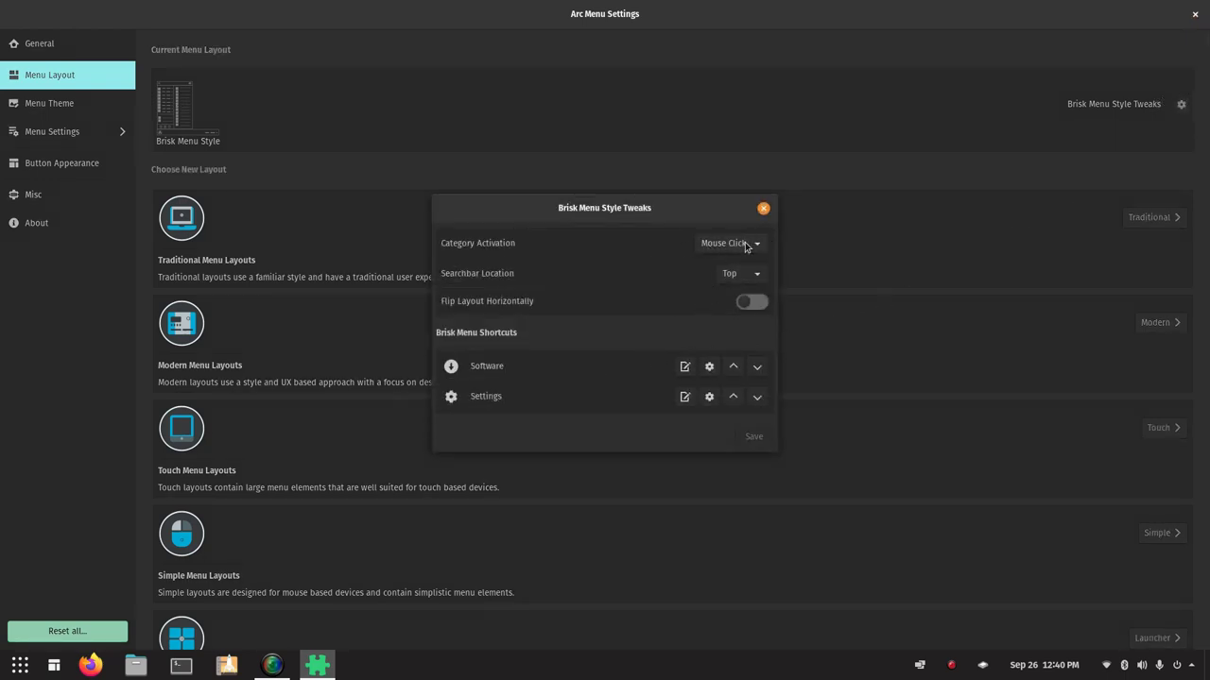
{"action": "left_click", "coordinate": [753, 246]}
{"action": "left_click", "coordinate": [742, 255]}
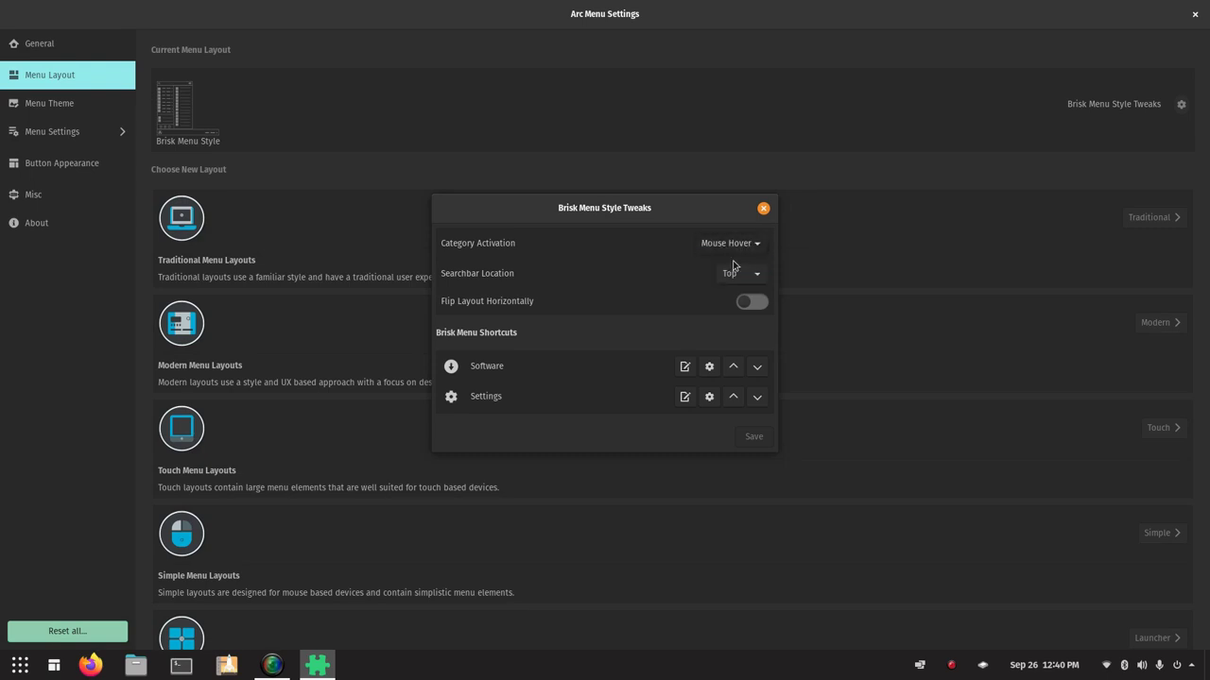
{"action": "left_click", "coordinate": [19, 664]}
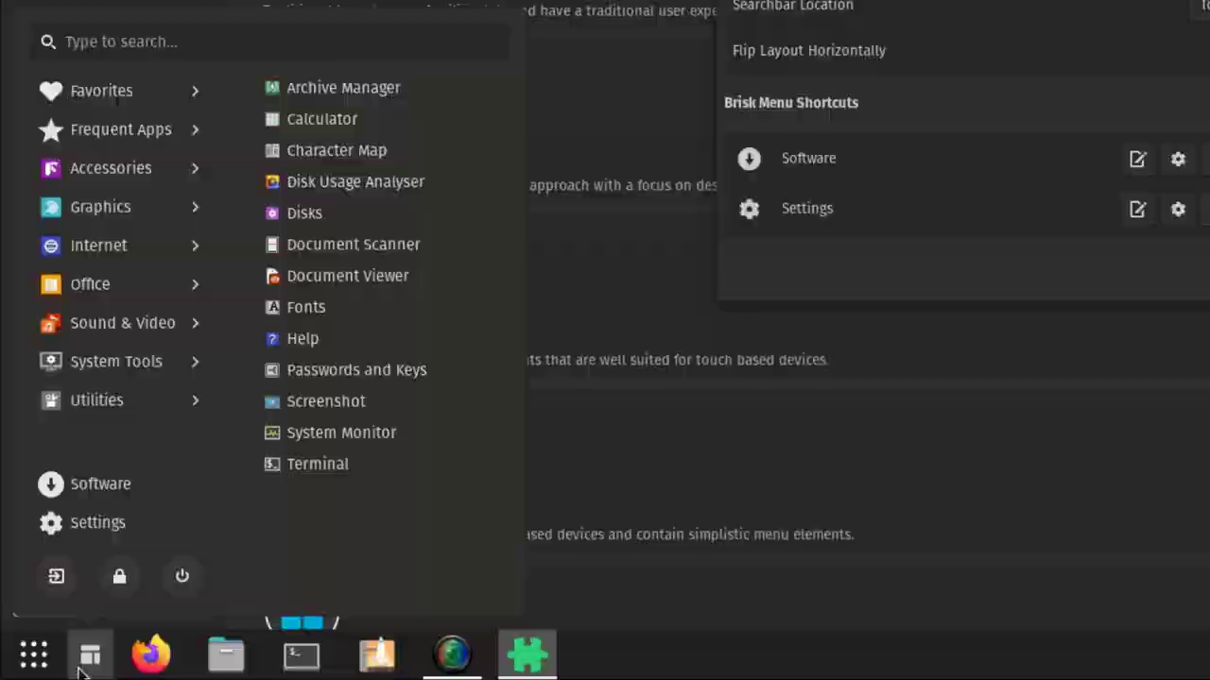
{"action": "left_click", "coordinate": [80, 667]}
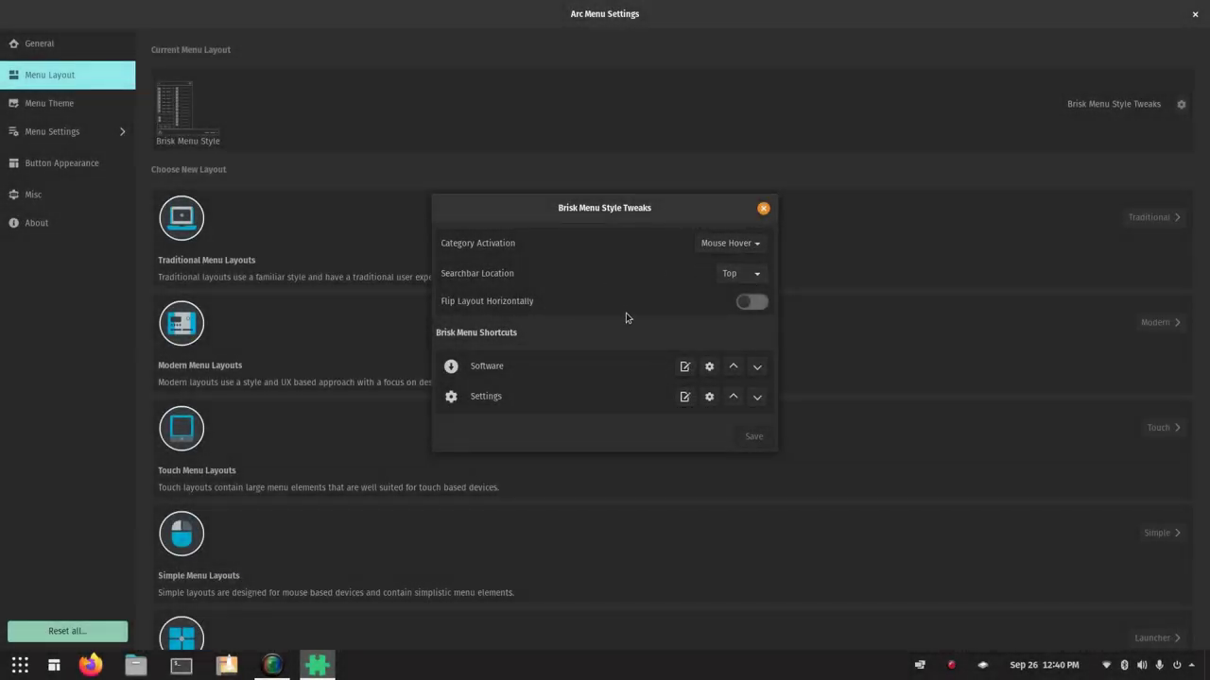
{"action": "left_click", "coordinate": [757, 274]}
{"action": "left_click", "coordinate": [693, 259]}
{"action": "left_click", "coordinate": [763, 208]}
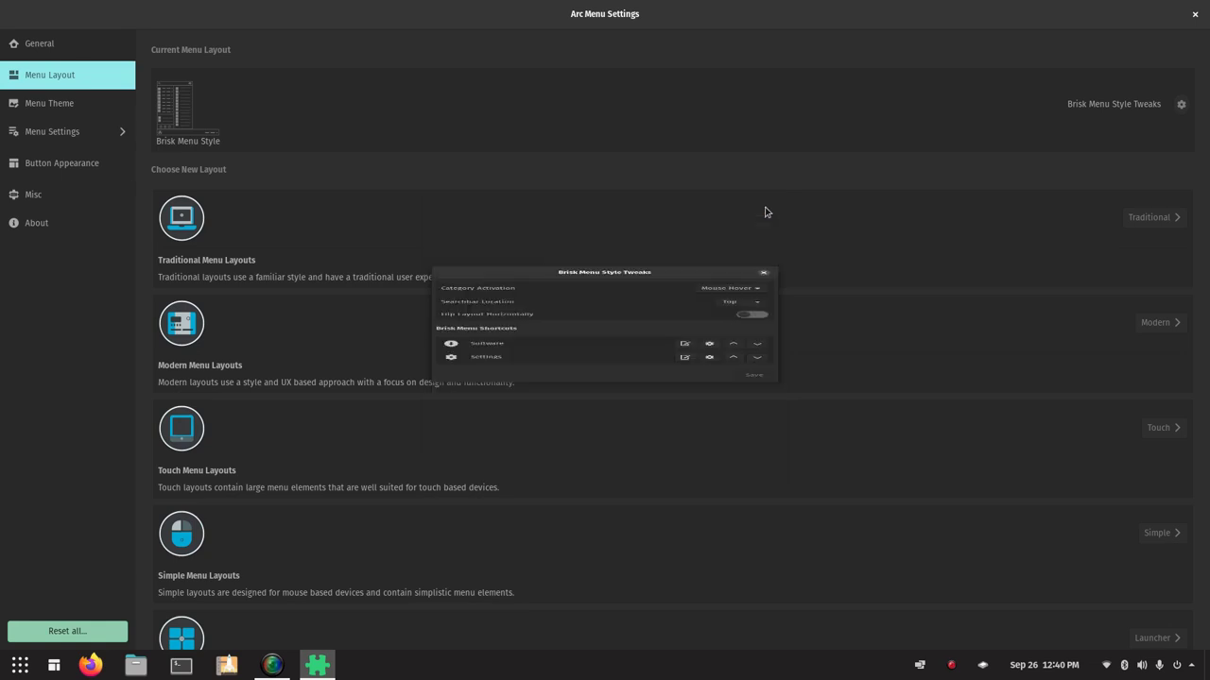
- Apply the Whisker Menu Style from the Traditional layouts and browse the categories in its menu
{"action": "left_click", "coordinate": [1147, 218]}
{"action": "left_click", "coordinate": [798, 125]}
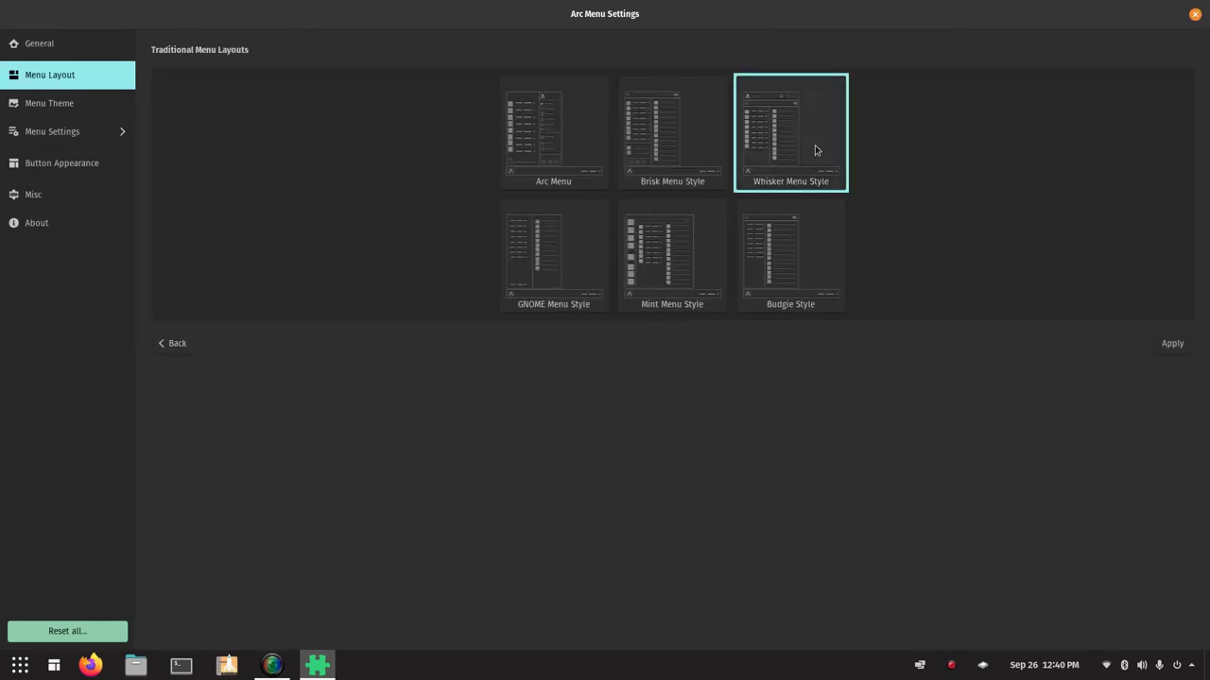
{"action": "left_click", "coordinate": [1172, 345]}
{"action": "left_click", "coordinate": [54, 665]}
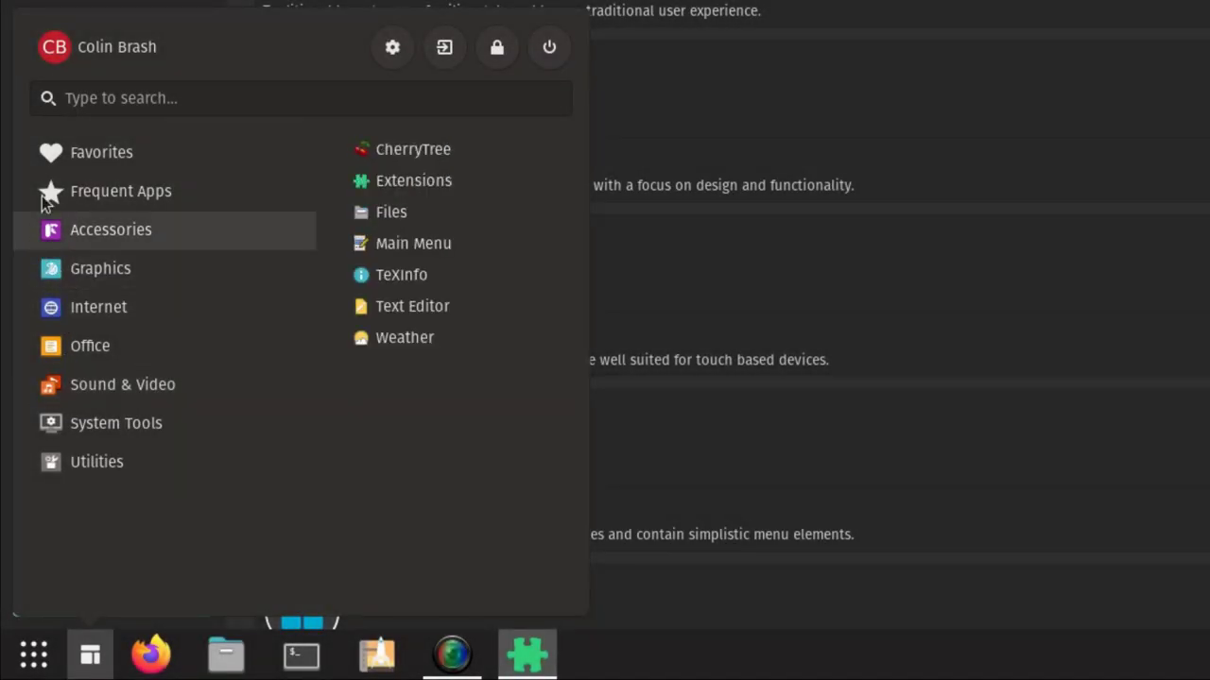
{"action": "mouse_move", "coordinate": [75, 373]}
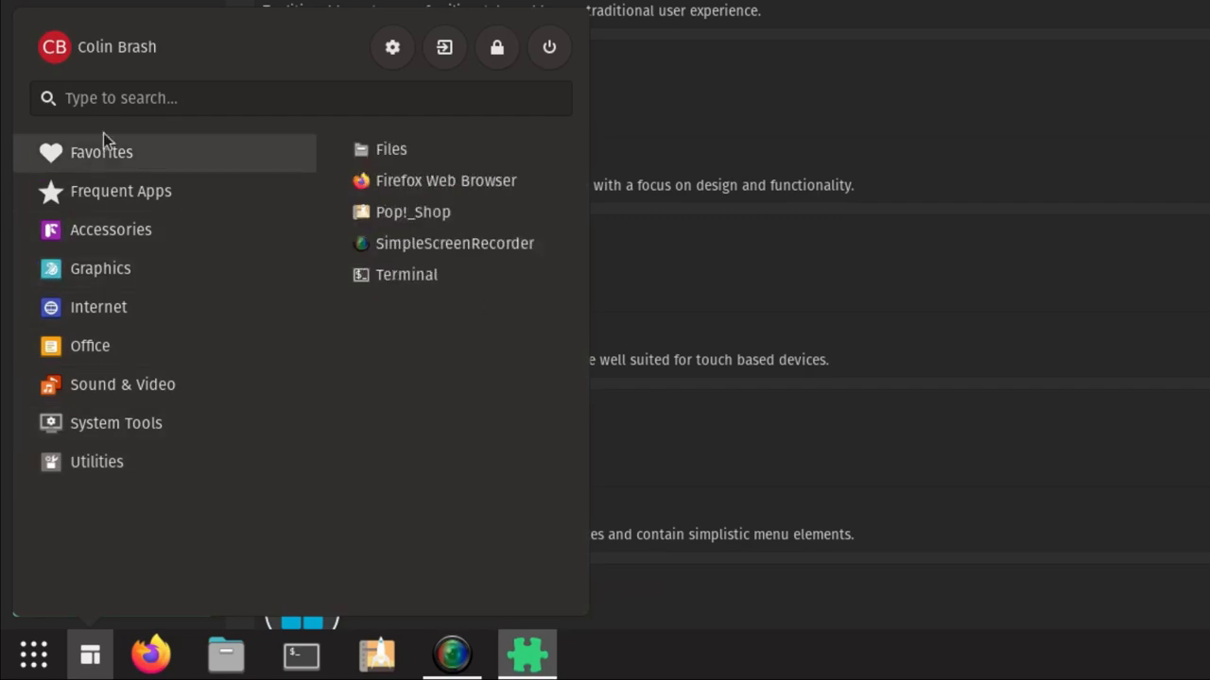
{"action": "right_click", "coordinate": [90, 654]}
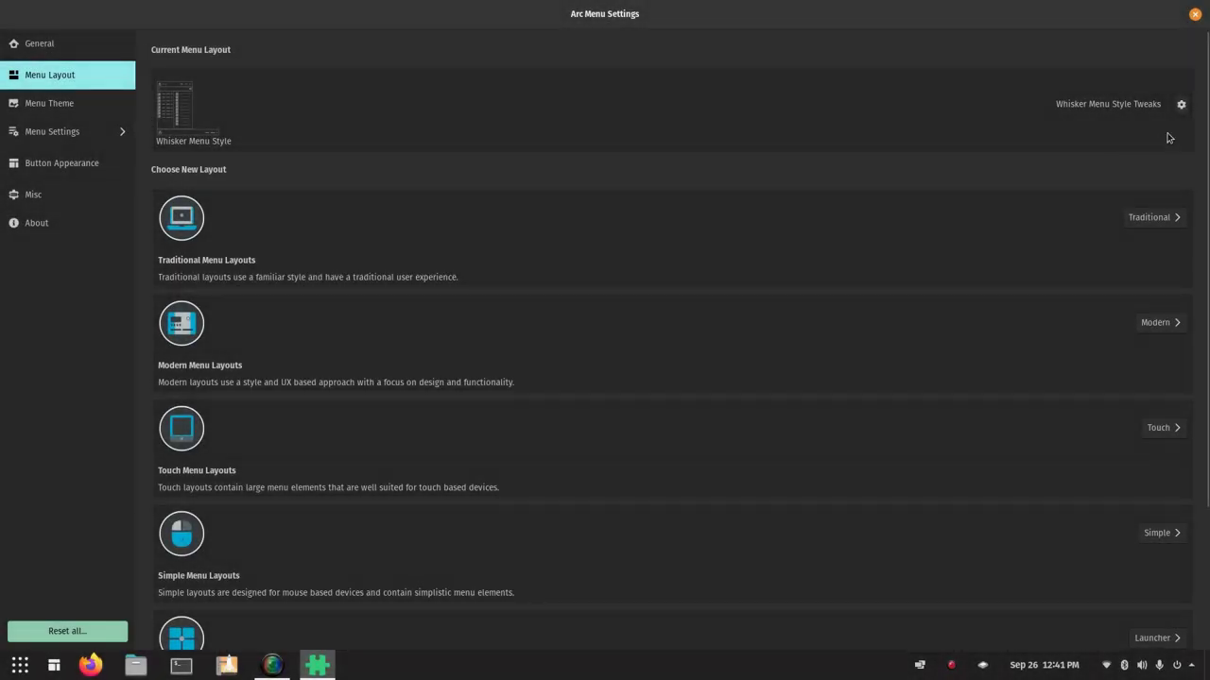
- Set the Searchbar Location to Bottom in the Whisker Menu Style tweaks and check the menu with it
{"action": "left_click", "coordinate": [1180, 103]}
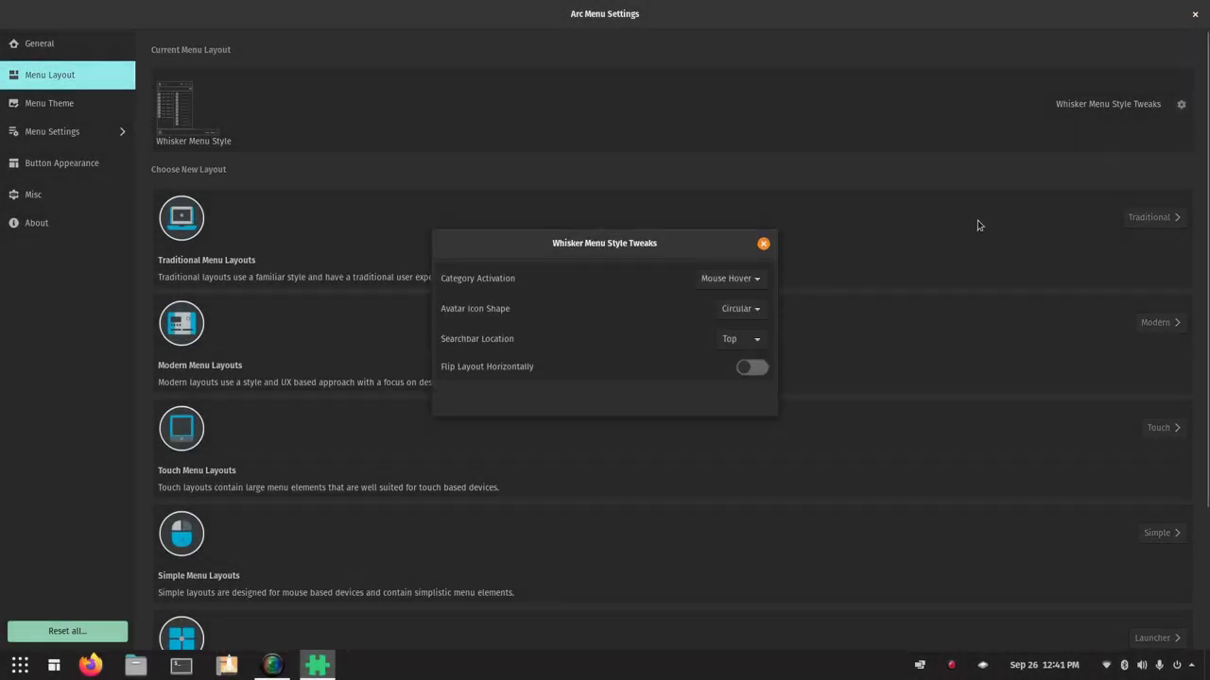
{"action": "left_click", "coordinate": [742, 339]}
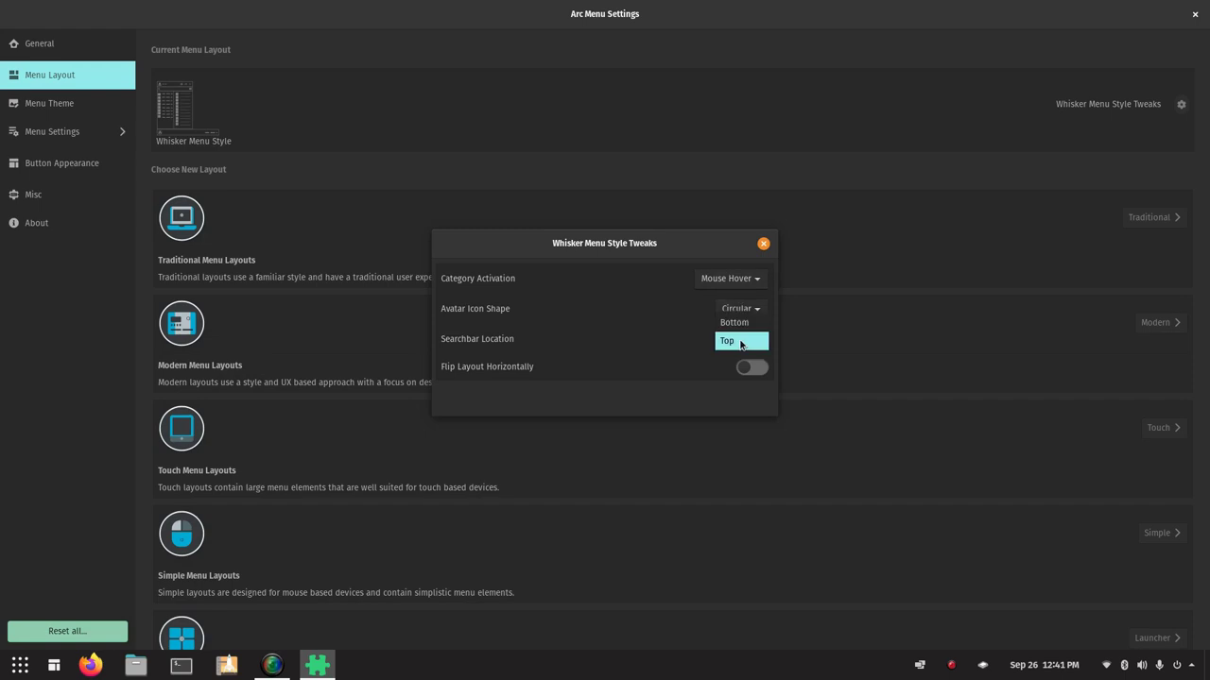
{"action": "left_click", "coordinate": [740, 323]}
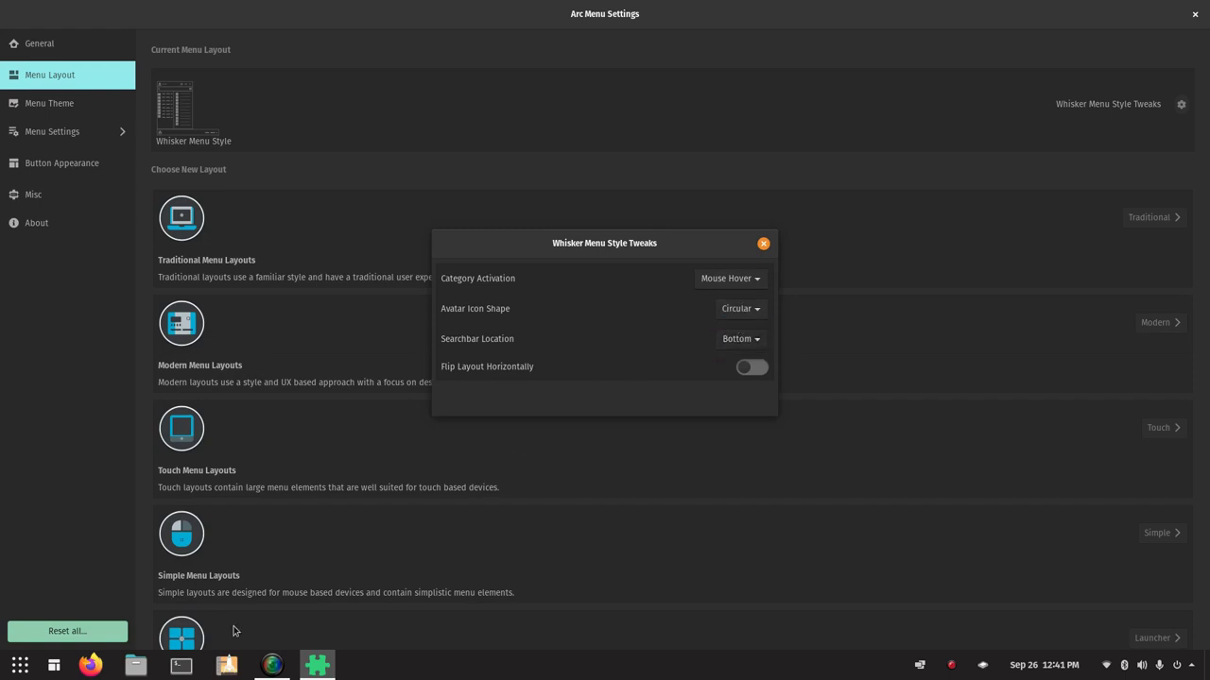
{"action": "left_click", "coordinate": [59, 669]}
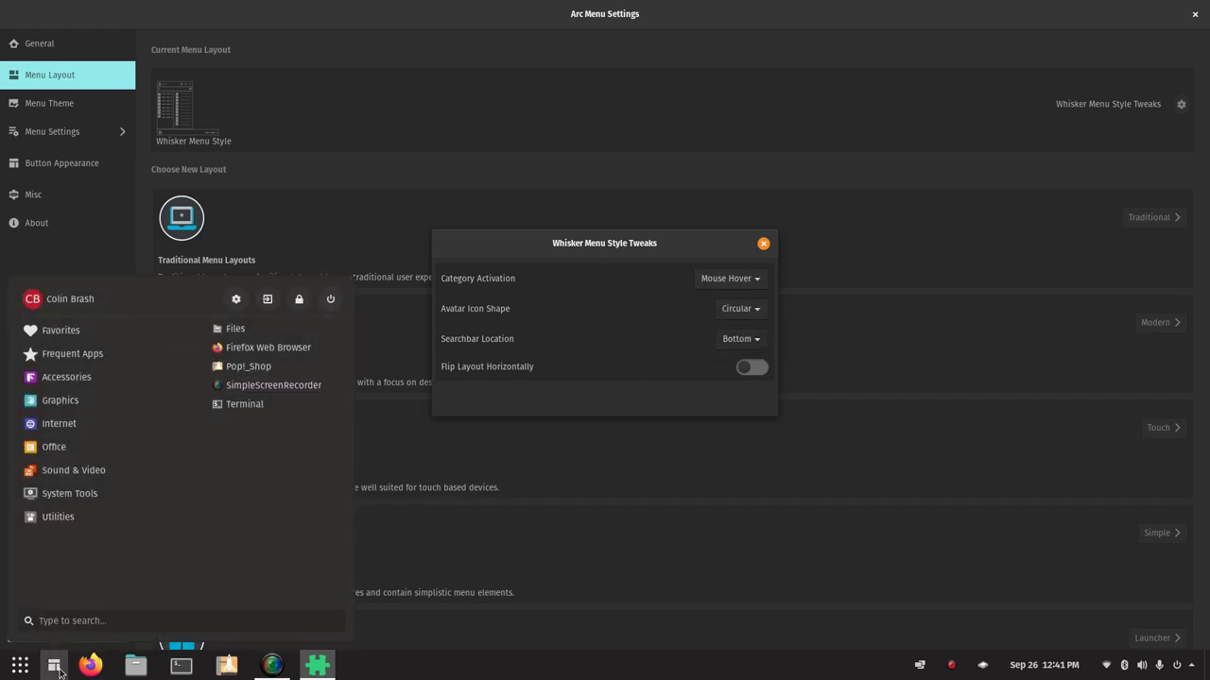
{"action": "left_click", "coordinate": [58, 670]}
- Try Flip Layout Horizontally for the Whisker Menu Style, turn it off again, compare the menu both ways, and close the tweaks
{"action": "left_click", "coordinate": [752, 367]}
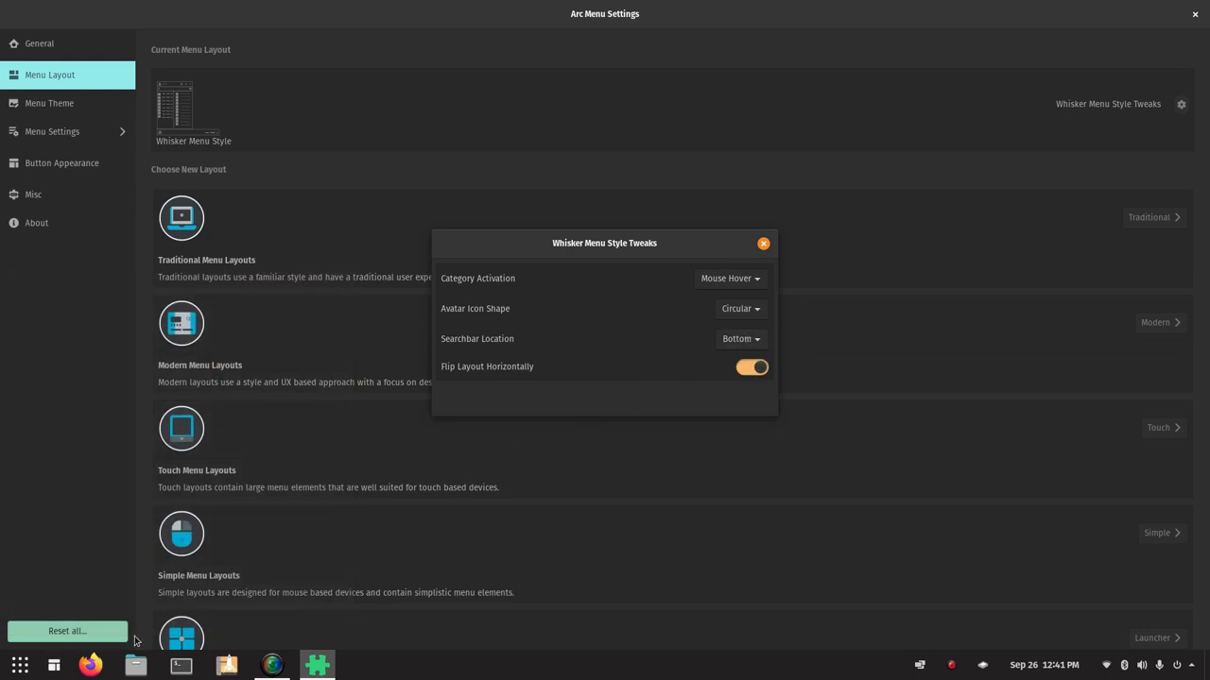
{"action": "left_click", "coordinate": [54, 665]}
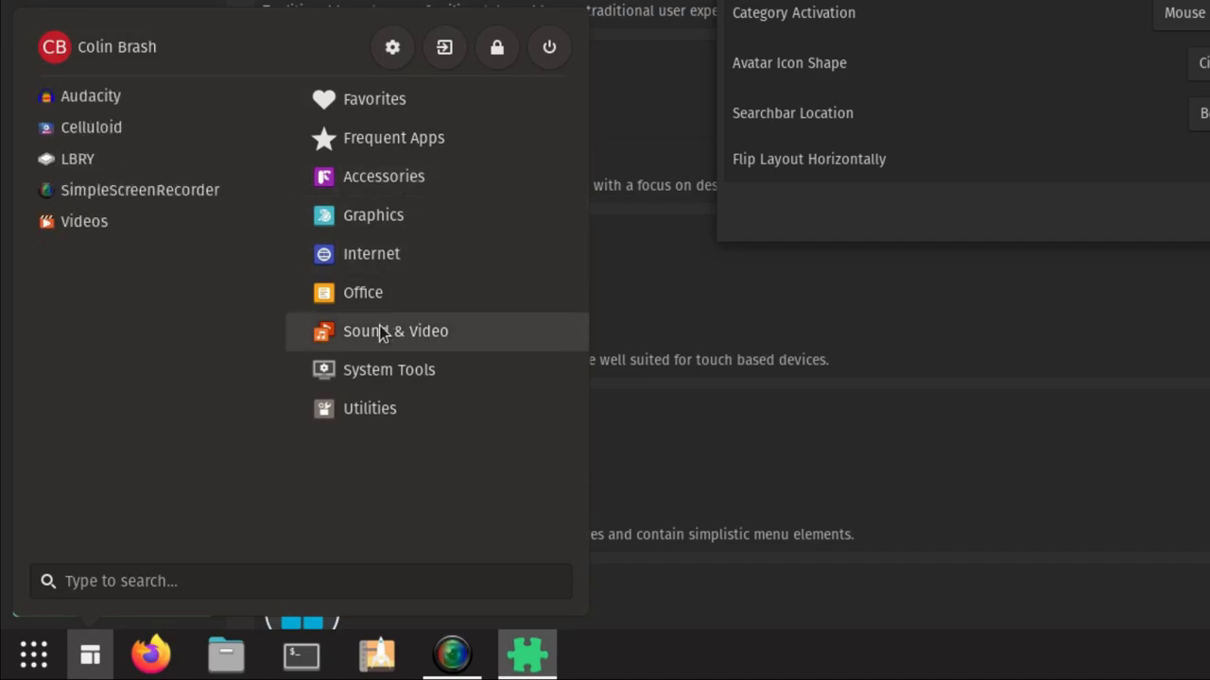
{"action": "double_click", "coordinate": [94, 669]}
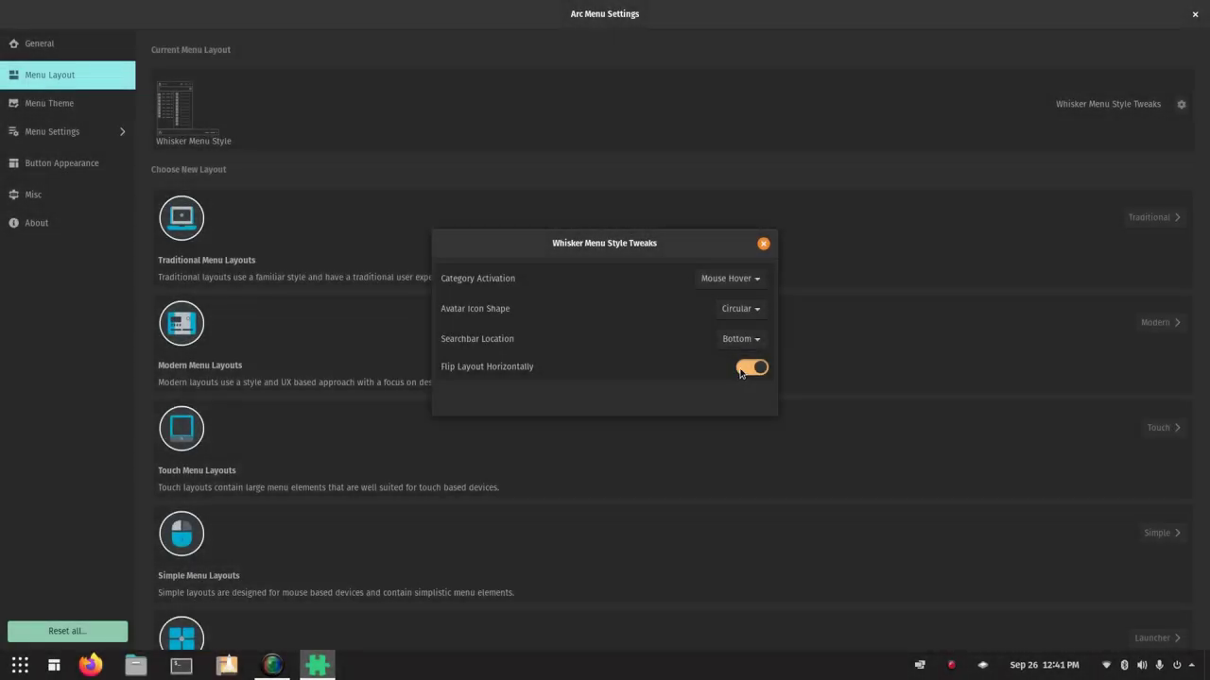
{"action": "left_click", "coordinate": [753, 367]}
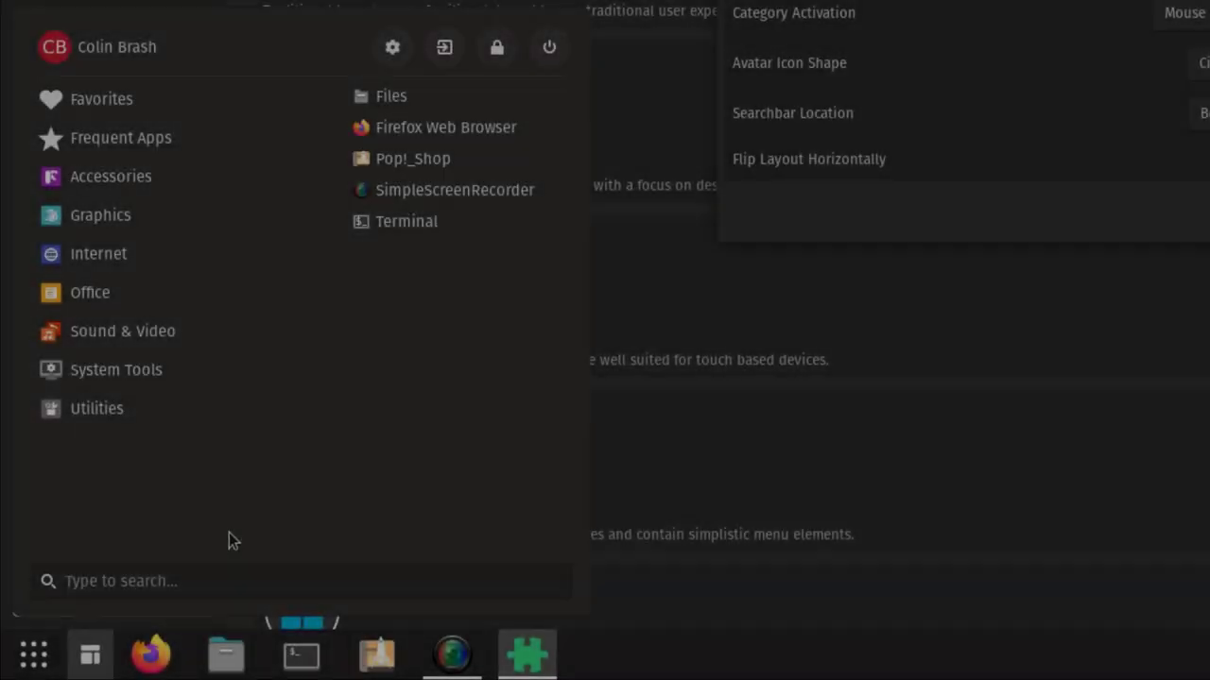
{"action": "mouse_move", "coordinate": [100, 415]}
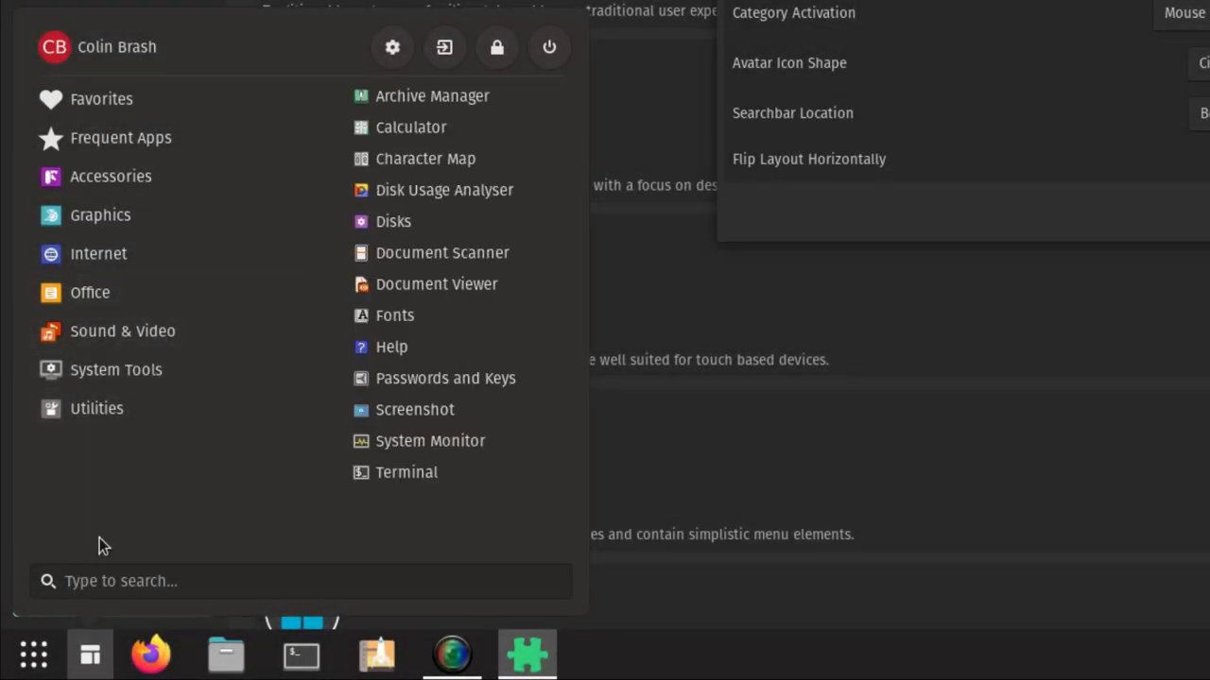
{"action": "mouse_move", "coordinate": [119, 342]}
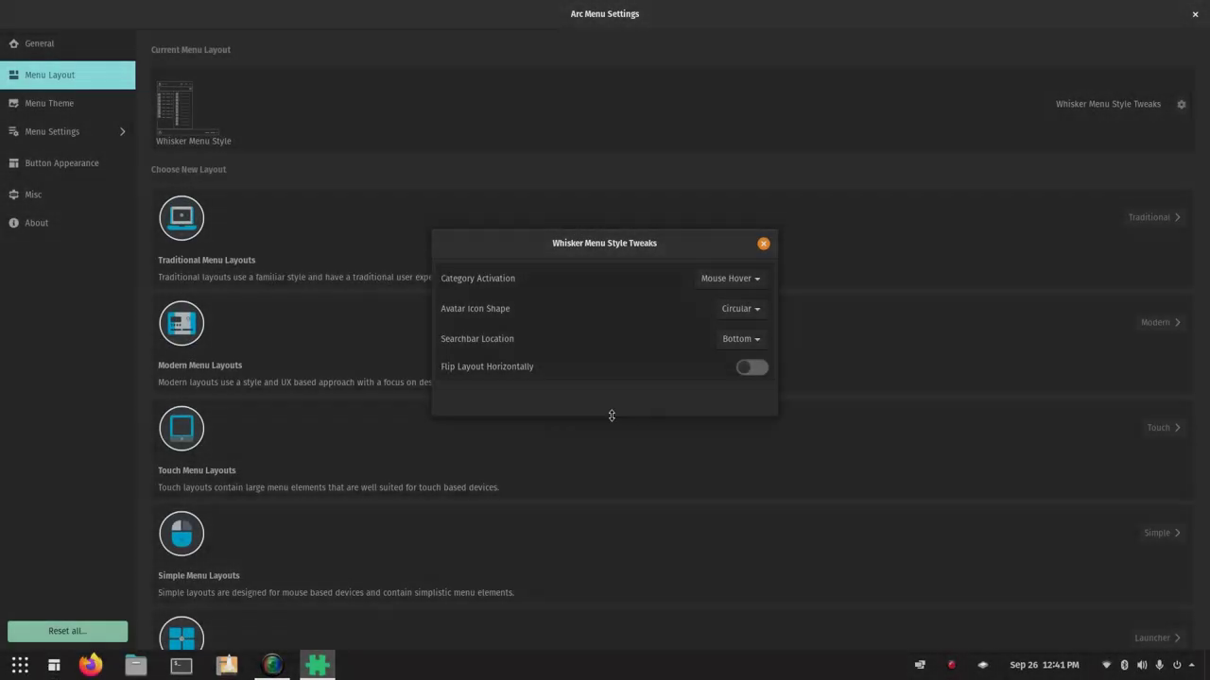
{"action": "left_click", "coordinate": [764, 244]}
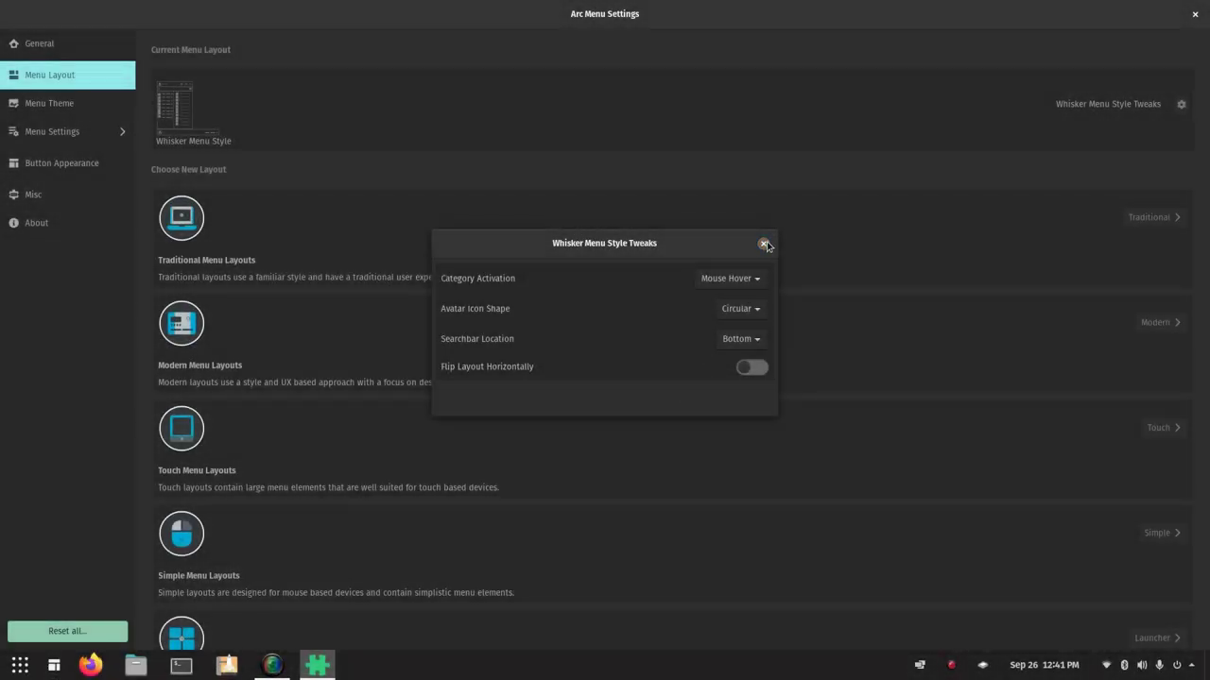
- Apply the GNOME Menu Style from the Traditional layouts
{"action": "left_click", "coordinate": [1135, 226]}
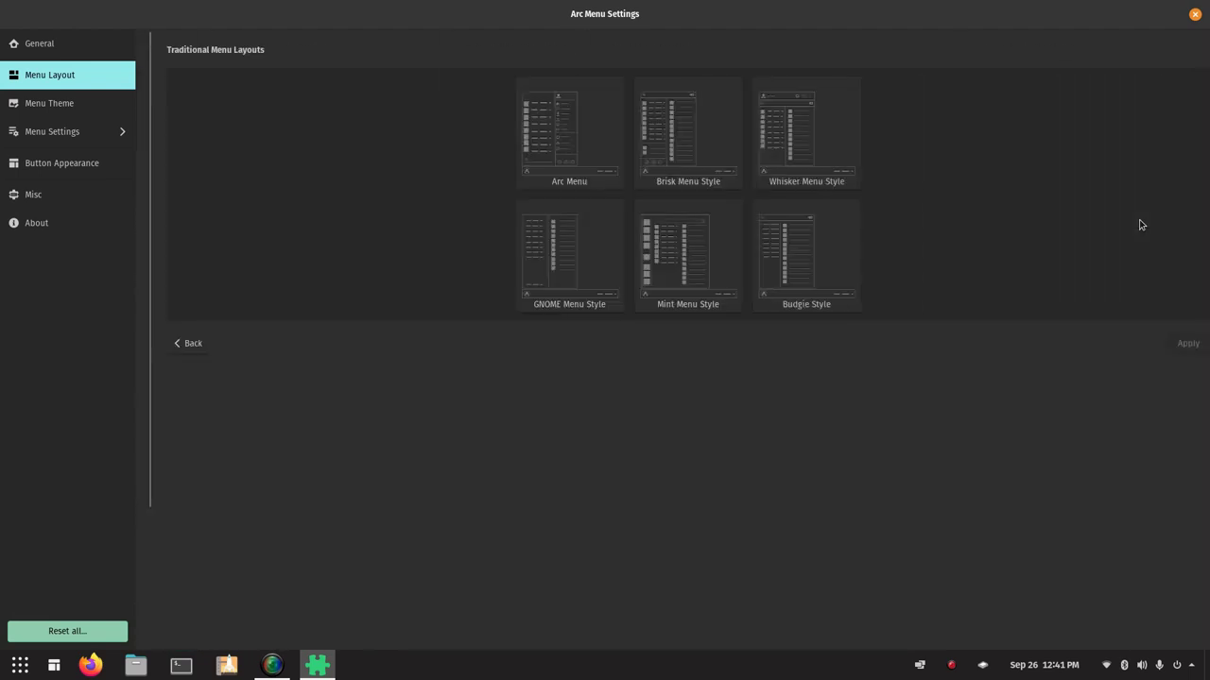
{"action": "left_click", "coordinate": [560, 275]}
{"action": "left_click", "coordinate": [1171, 346]}
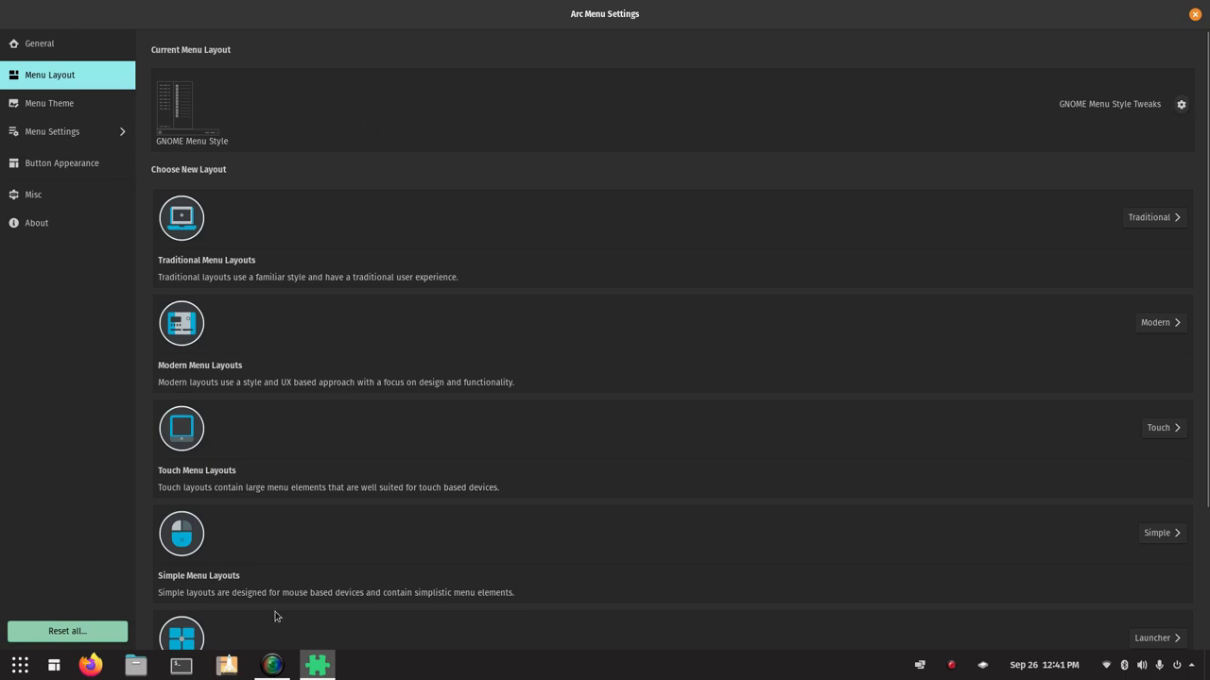
- Check the GNOME-style menu by trying its Activities Overview entry and browsing the app categories
{"action": "left_click", "coordinate": [52, 667]}
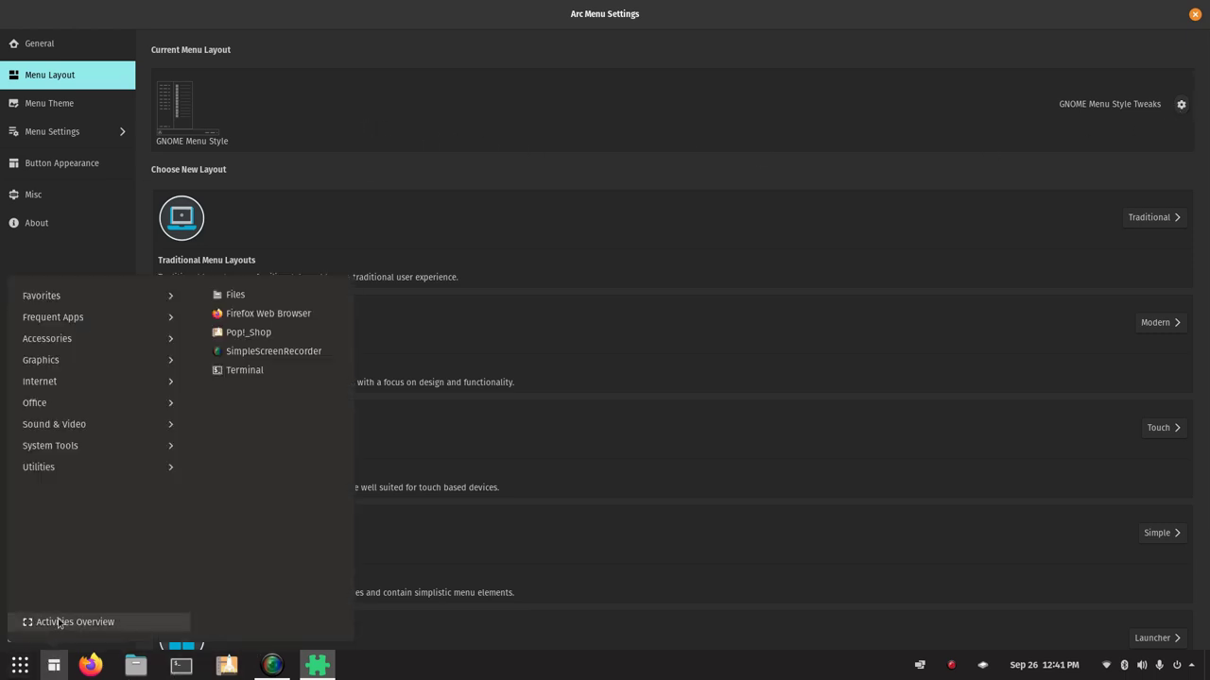
{"action": "left_click", "coordinate": [60, 624]}
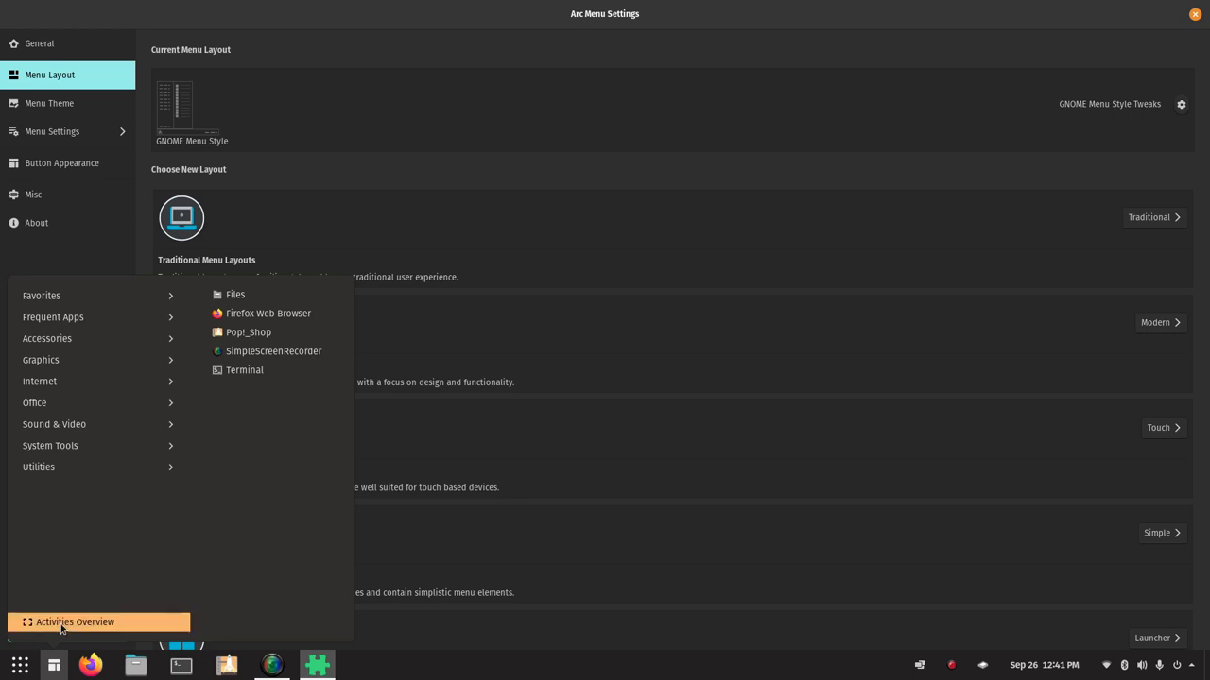
{"action": "left_click", "coordinate": [299, 351]}
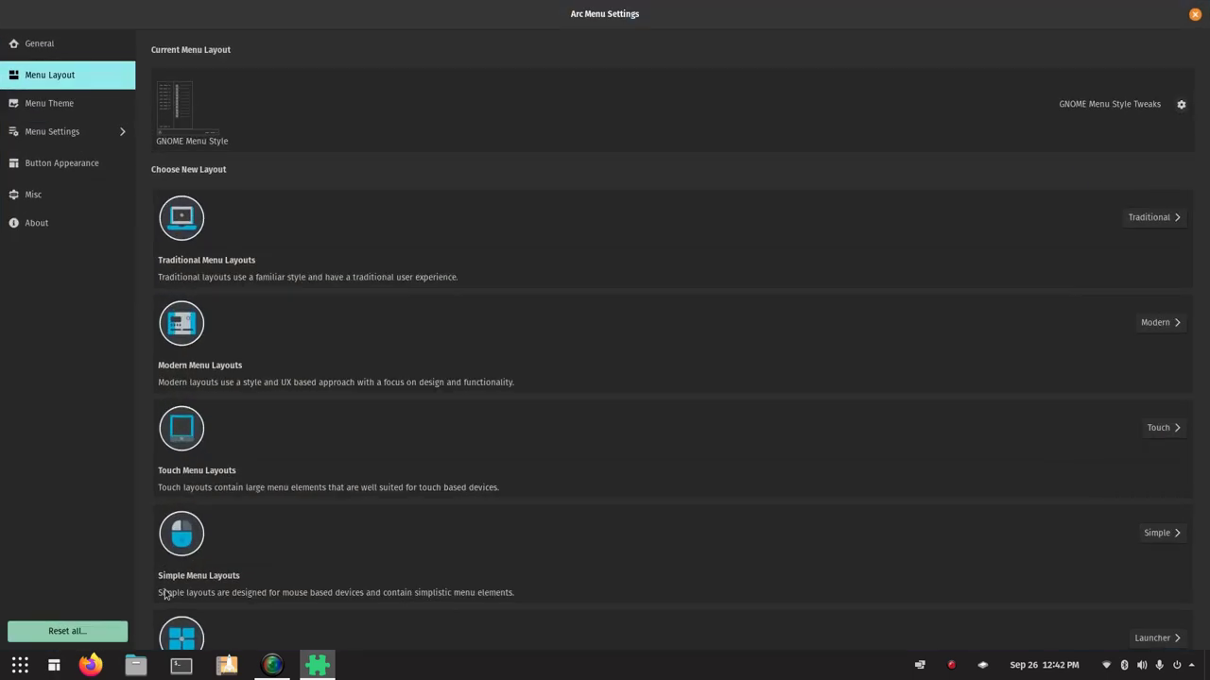
{"action": "left_click", "coordinate": [52, 666]}
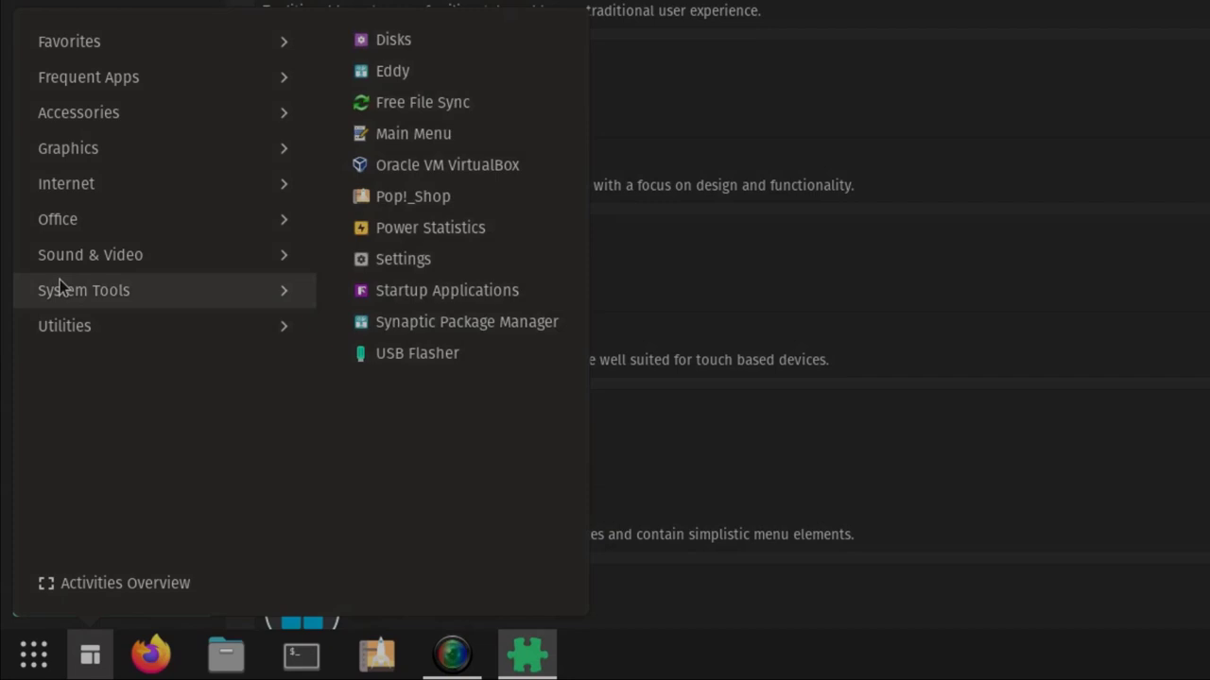
{"action": "left_click", "coordinate": [99, 49]}
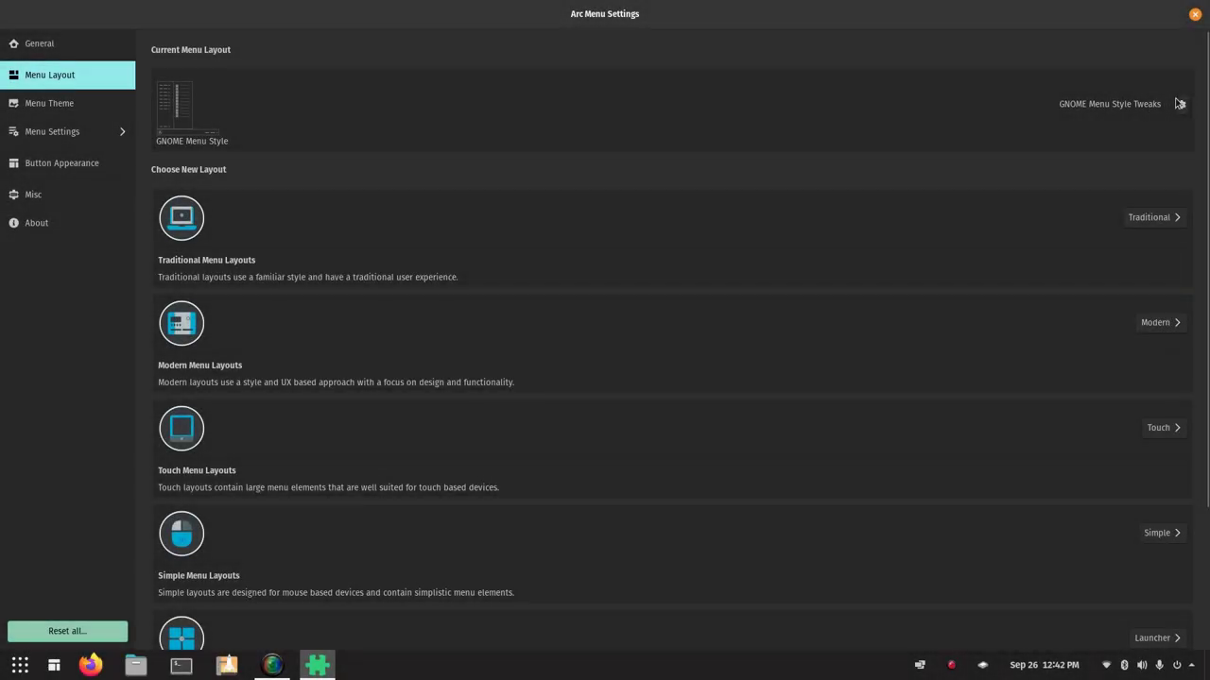
- Turn on Flip Layout Horizontally in the GNOME Menu Style tweaks, keeping Category Activation on Mouse Hover
{"action": "left_click", "coordinate": [1180, 104]}
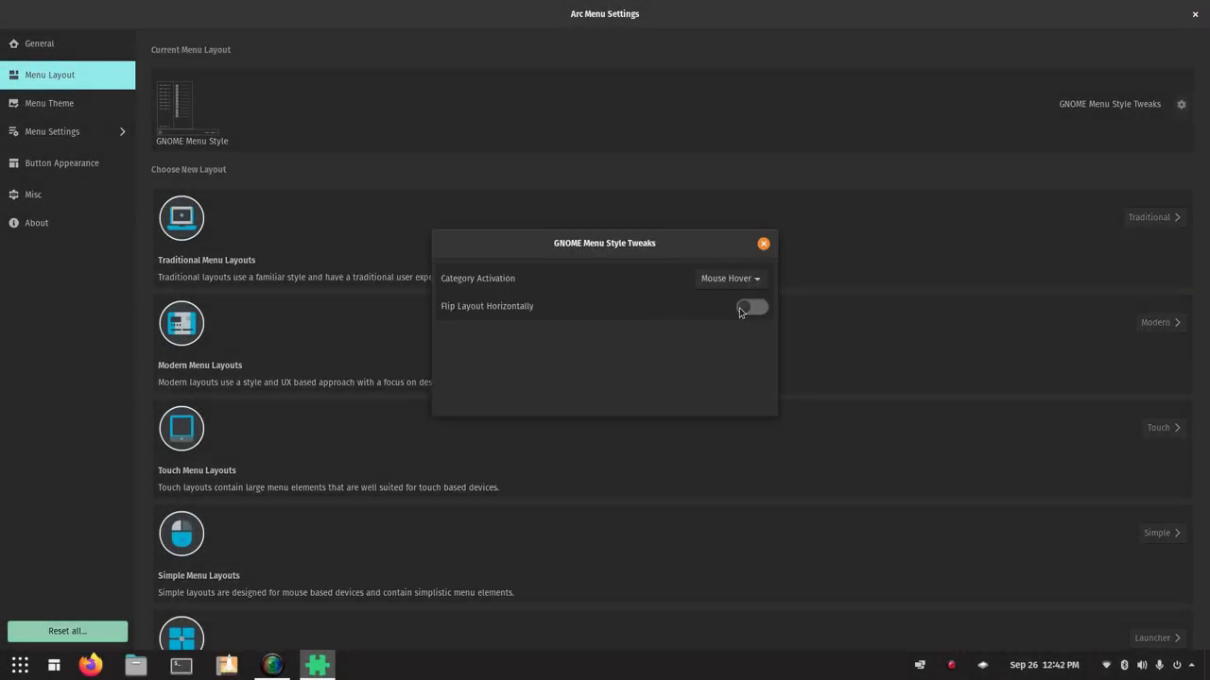
{"action": "left_click", "coordinate": [747, 279]}
{"action": "left_click", "coordinate": [741, 280]}
{"action": "left_click", "coordinate": [758, 308]}
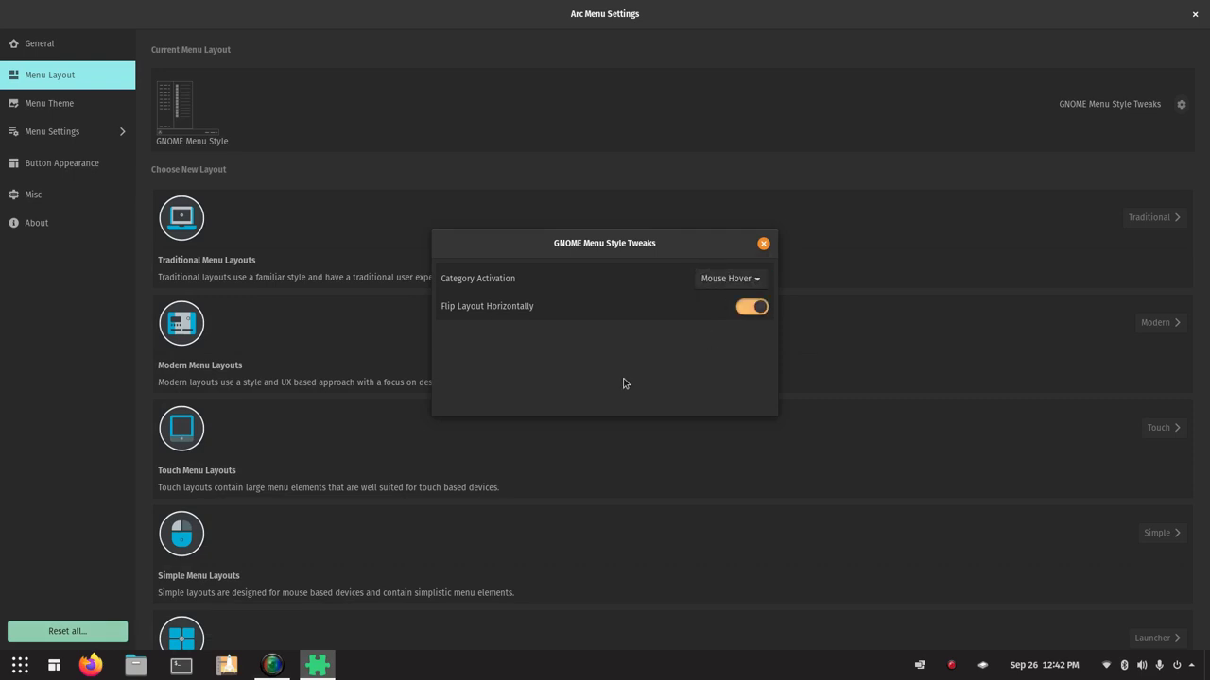
- Check the flipped GNOME-style menu, turn Flip Layout Horizontally back off, and close the tweaks
{"action": "left_click", "coordinate": [54, 665]}
{"action": "left_click", "coordinate": [53, 665]}
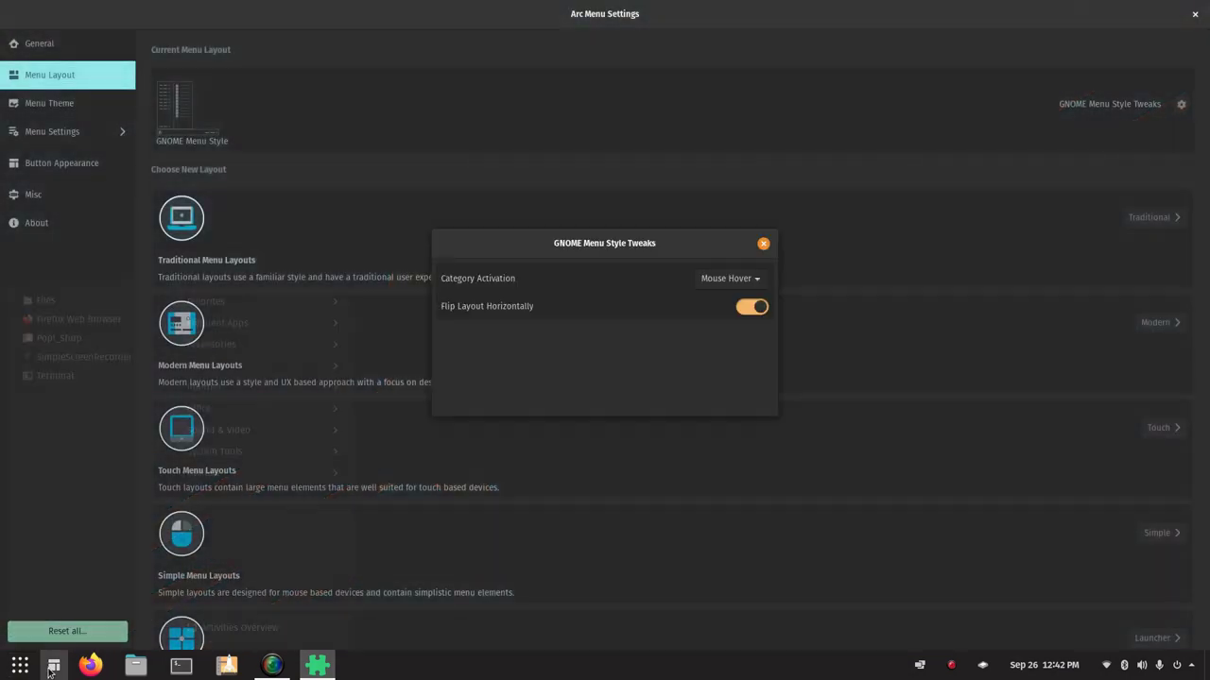
{"action": "left_click", "coordinate": [53, 667]}
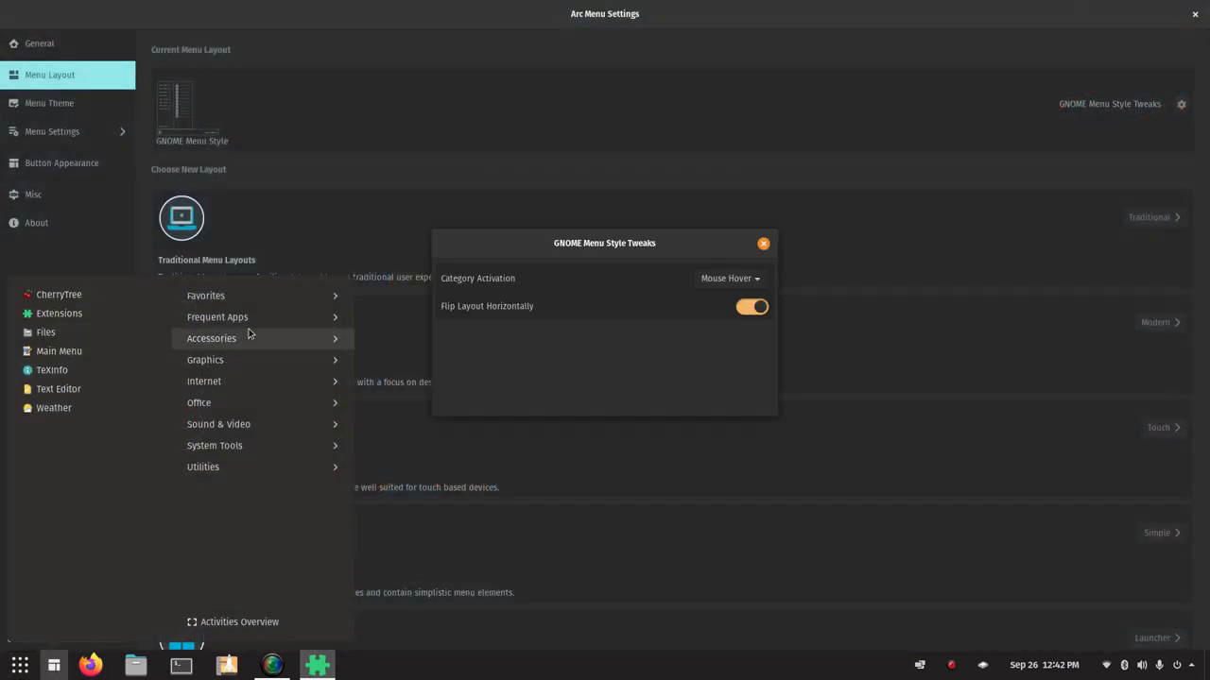
{"action": "left_click", "coordinate": [63, 665]}
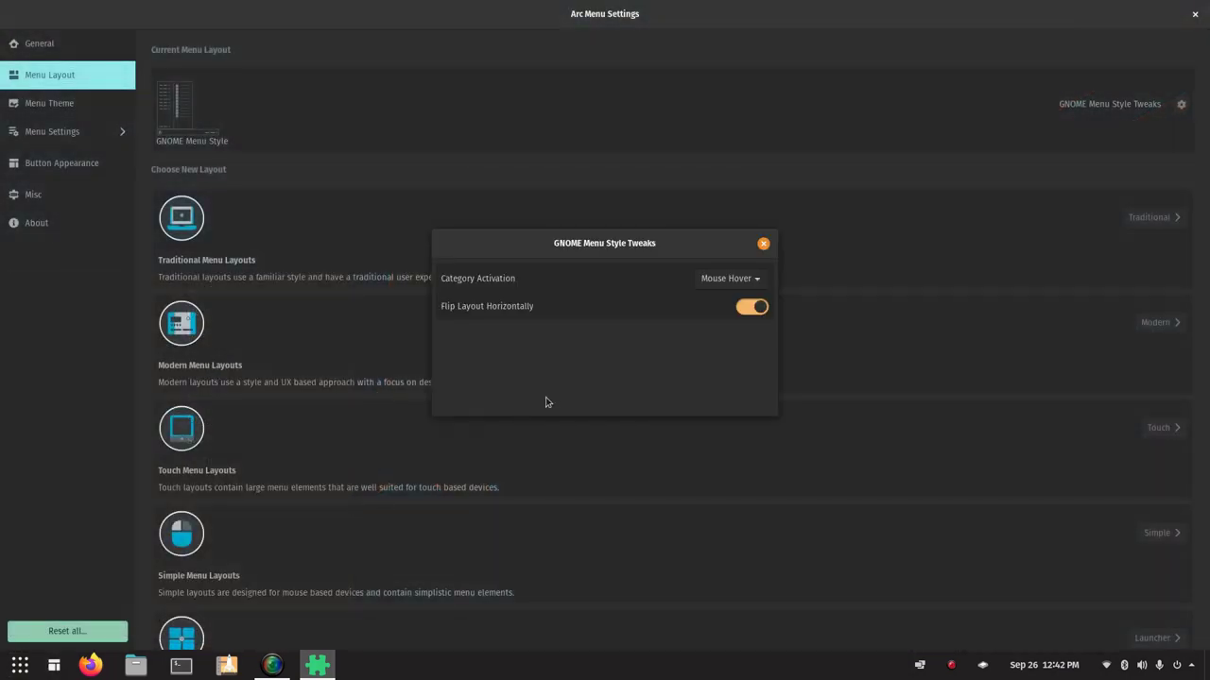
{"action": "left_click", "coordinate": [738, 308]}
{"action": "left_click", "coordinate": [764, 243]}
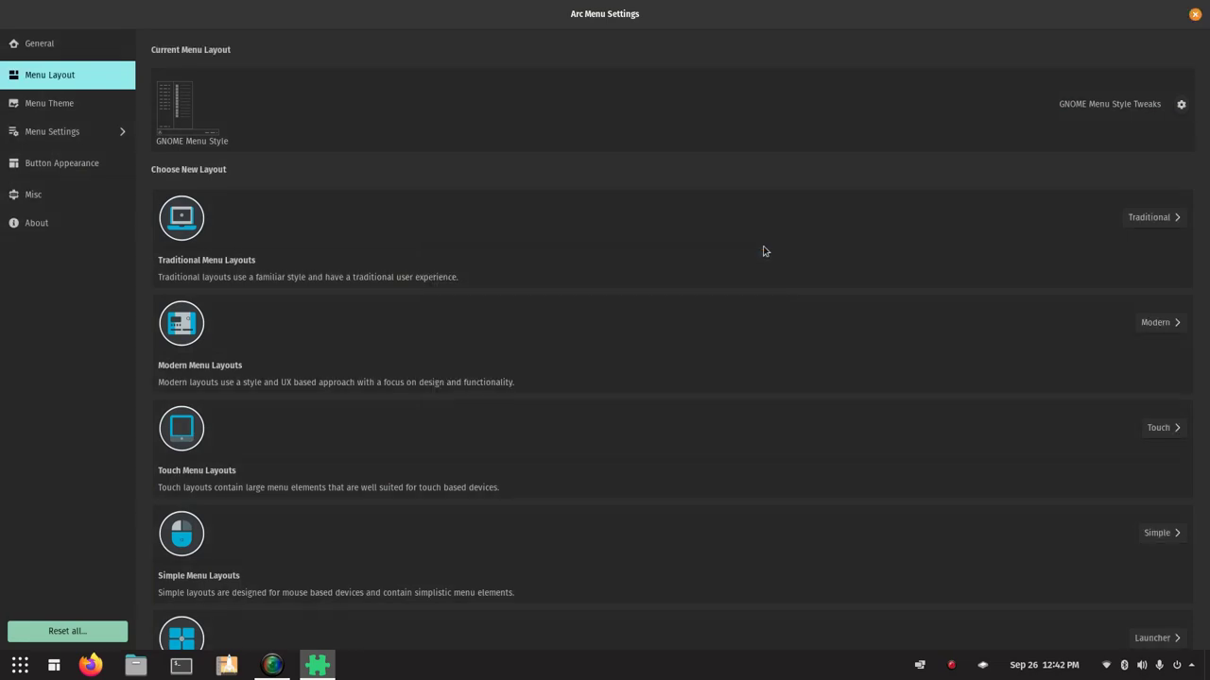
- Apply the Mint Menu Style from the Traditional layouts
{"action": "left_click", "coordinate": [1153, 217]}
{"action": "left_click", "coordinate": [672, 254]}
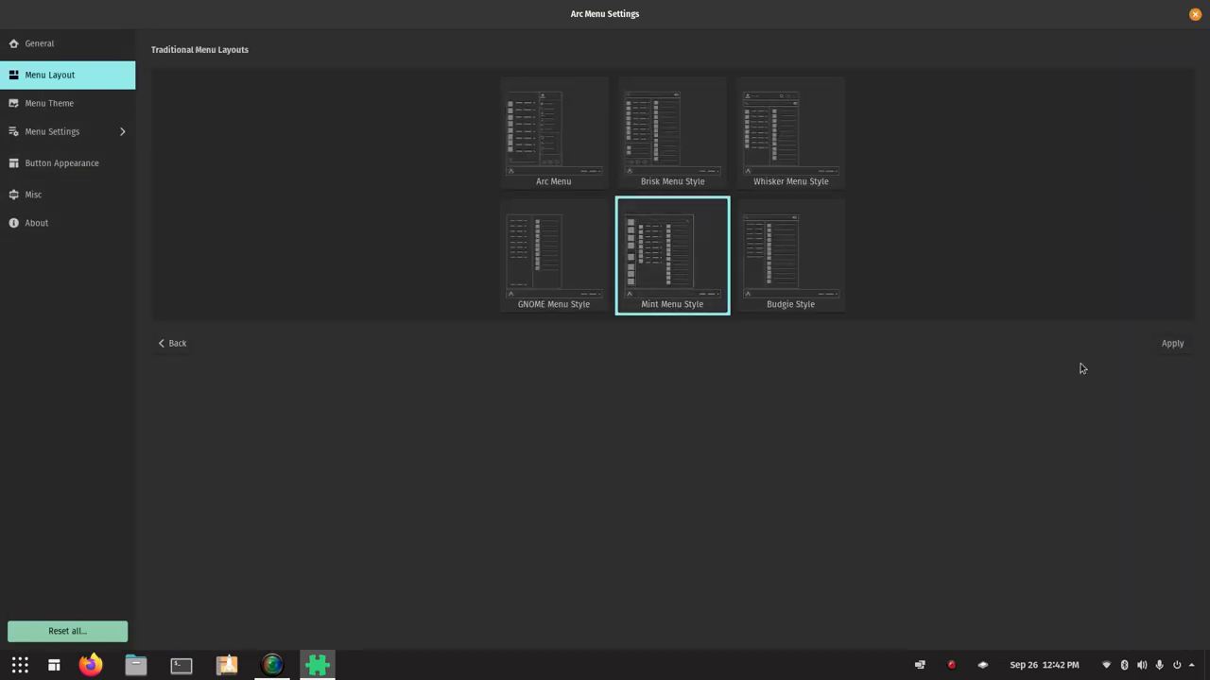
{"action": "left_click", "coordinate": [1159, 346]}
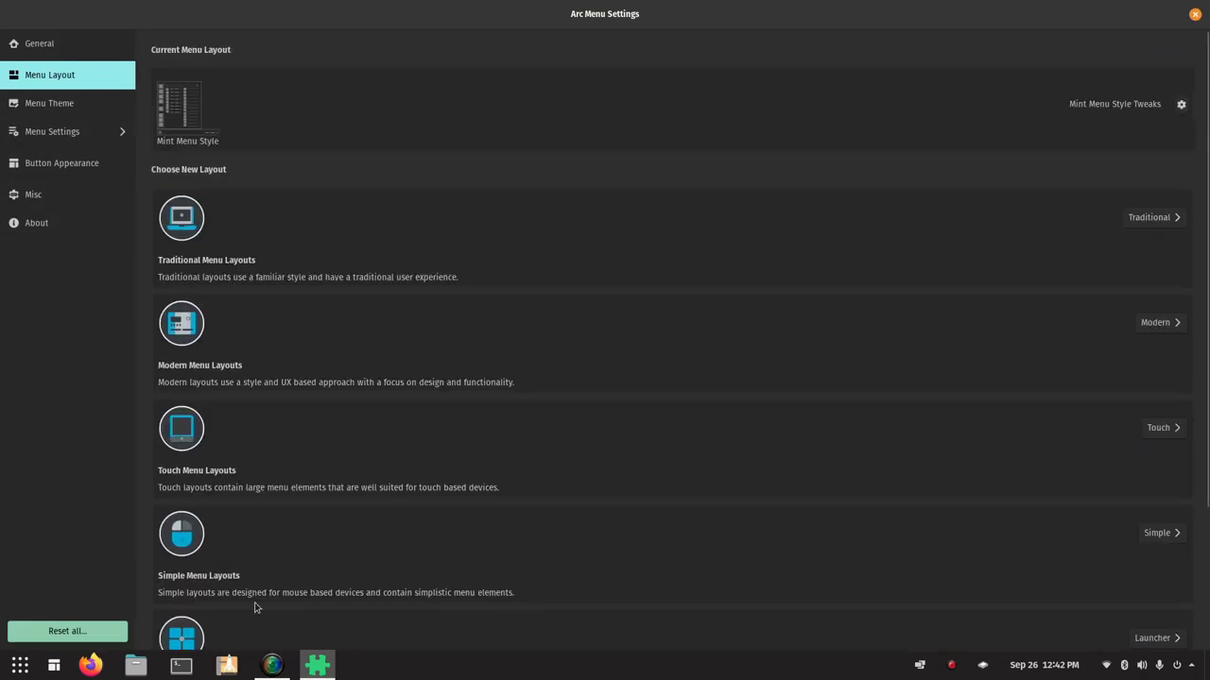
- Browse the app categories in the Mint-style menu and review the options in Mint Menu Style Tweaks
{"action": "left_click", "coordinate": [54, 665]}
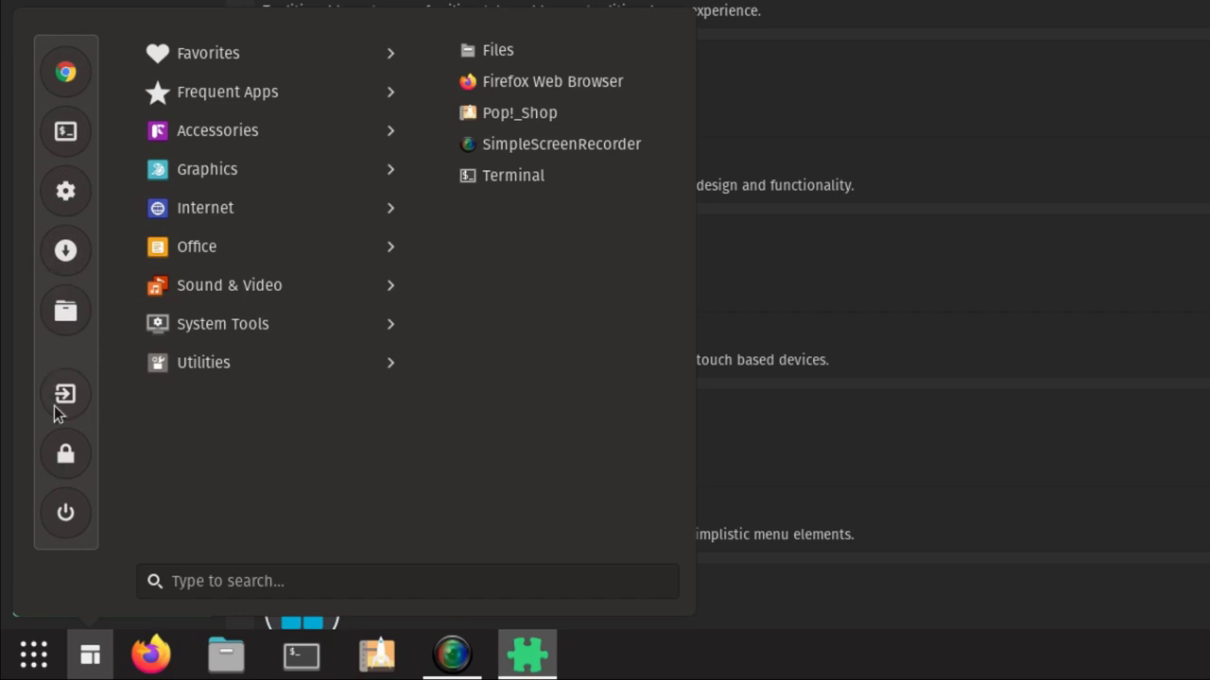
{"action": "mouse_move", "coordinate": [257, 131]}
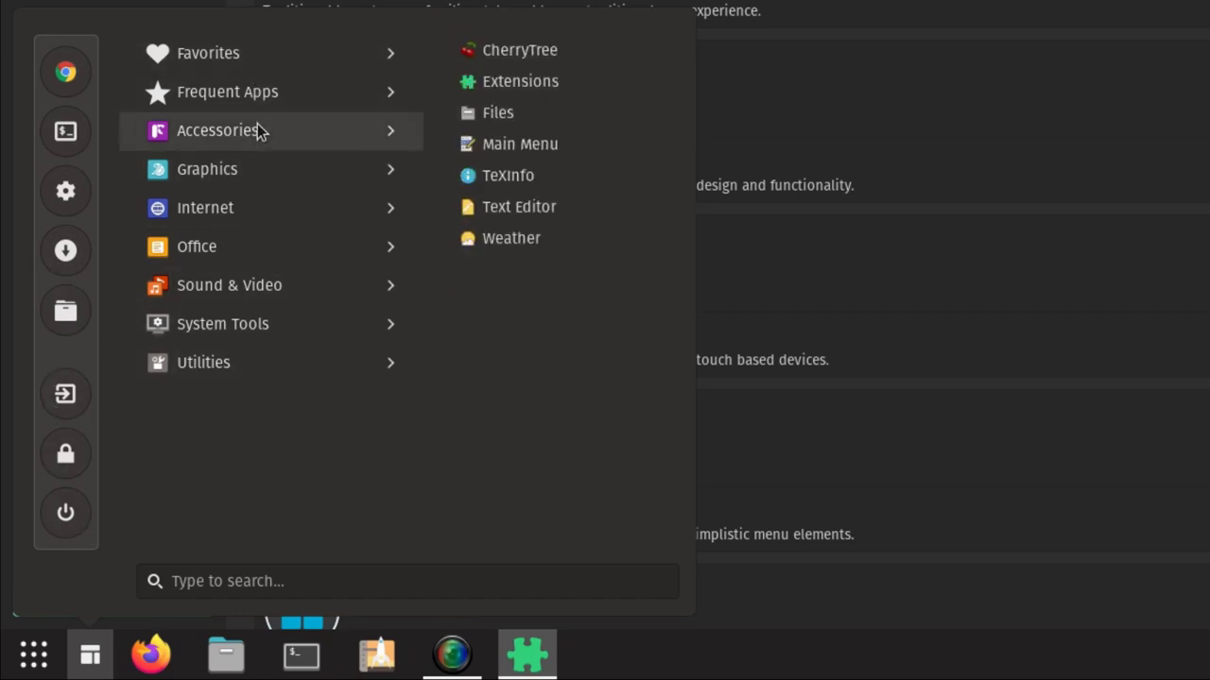
{"action": "mouse_move", "coordinate": [271, 178]}
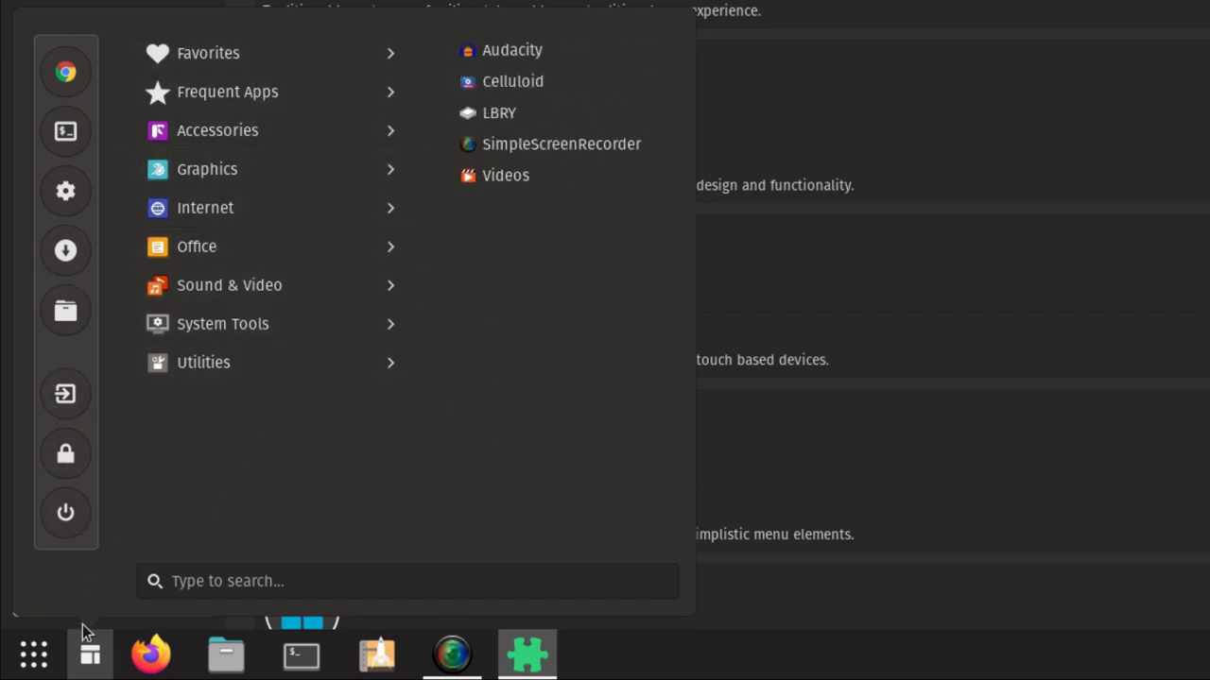
{"action": "left_click", "coordinate": [89, 655]}
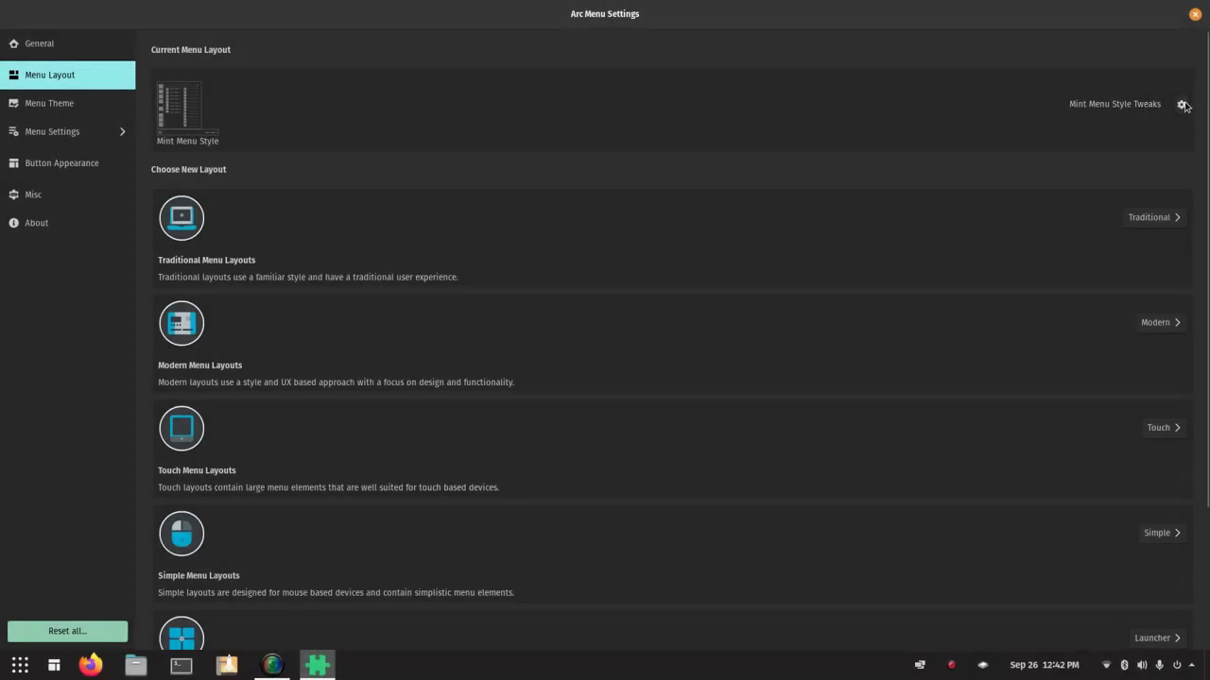
{"action": "left_click", "coordinate": [1181, 105]}
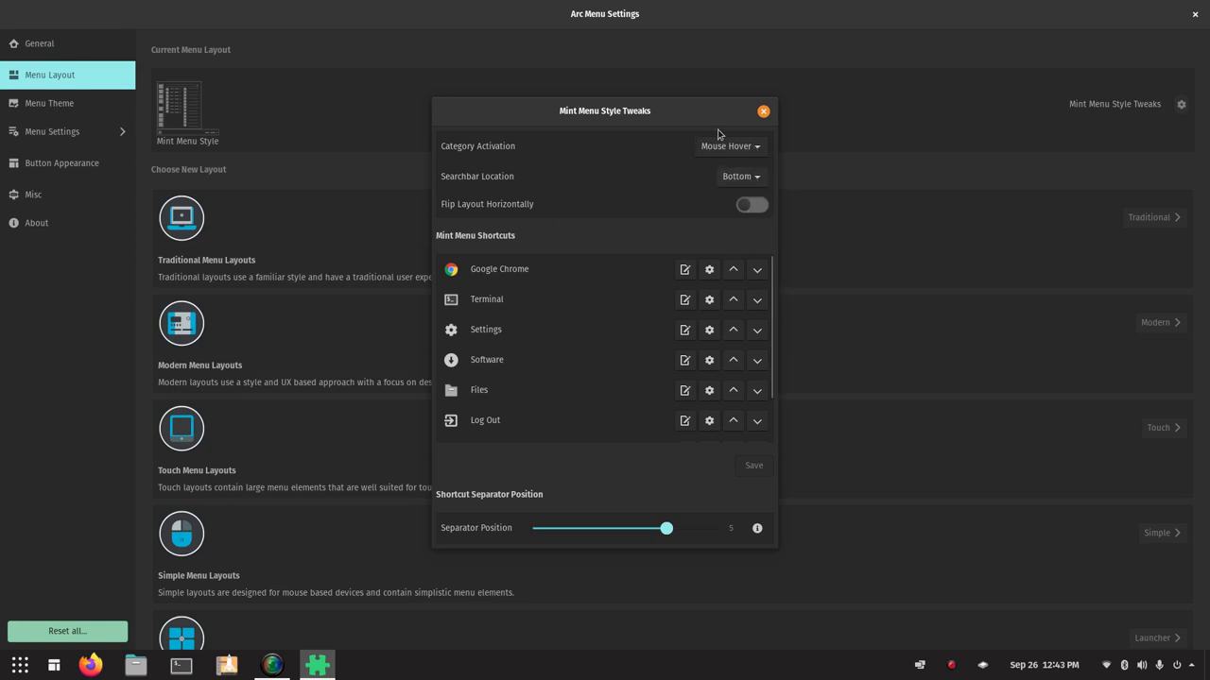
{"action": "left_click", "coordinate": [764, 111]}
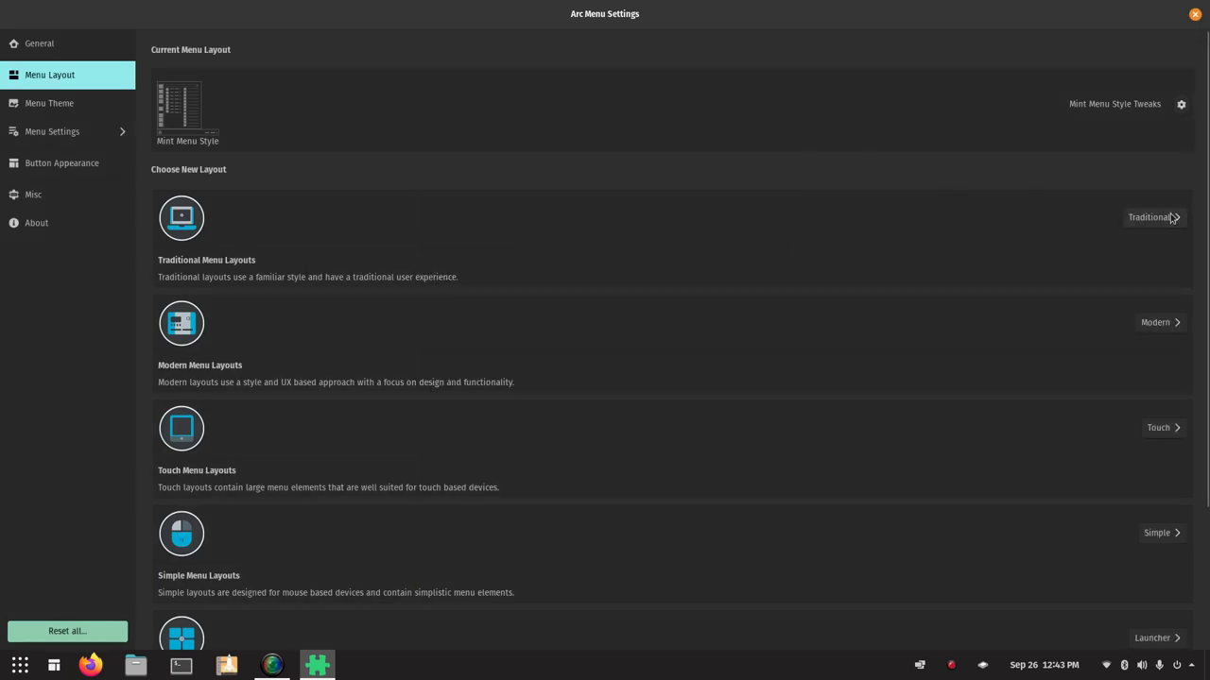
- Apply the Budgie Style from the Traditional layouts and browse the app categories in its menu
{"action": "left_click", "coordinate": [1172, 217]}
{"action": "left_click", "coordinate": [778, 258]}
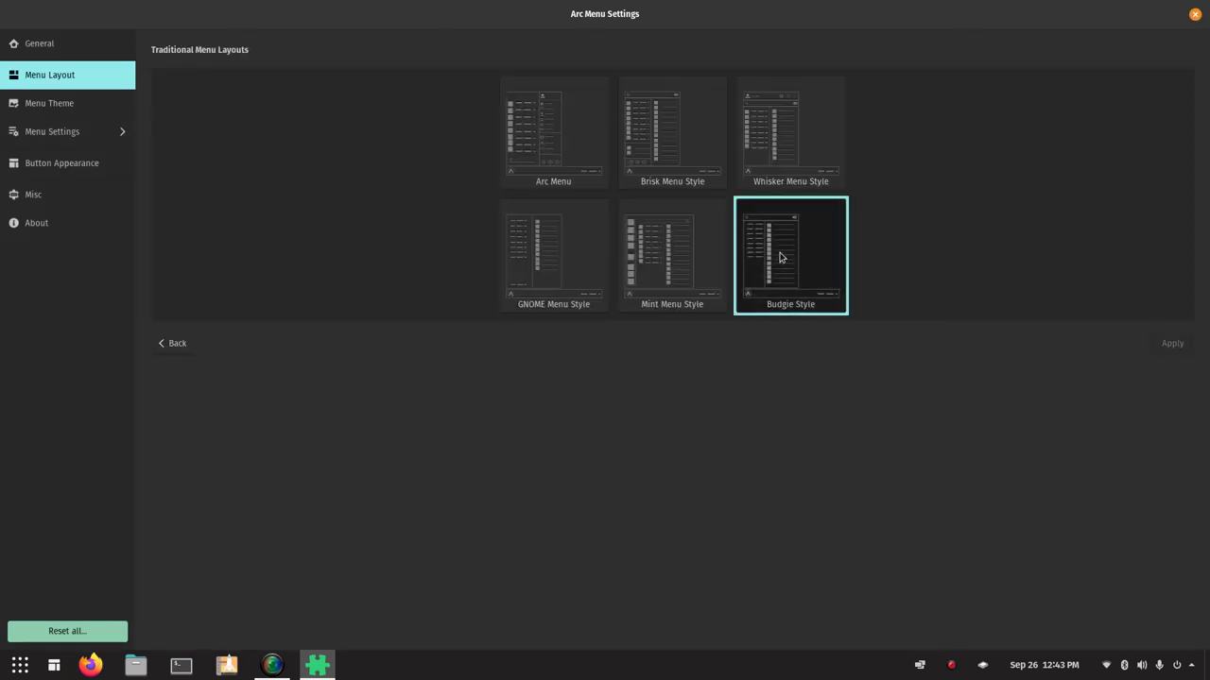
{"action": "left_click", "coordinate": [1172, 344]}
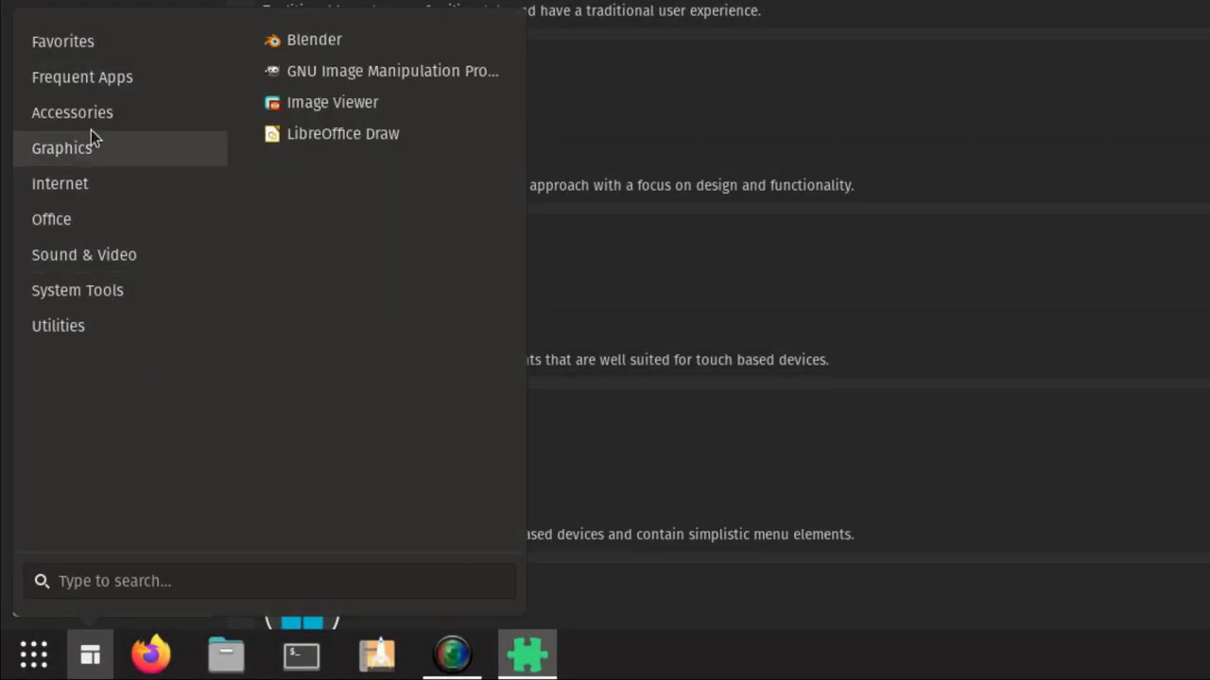
{"action": "mouse_move", "coordinate": [55, 331]}
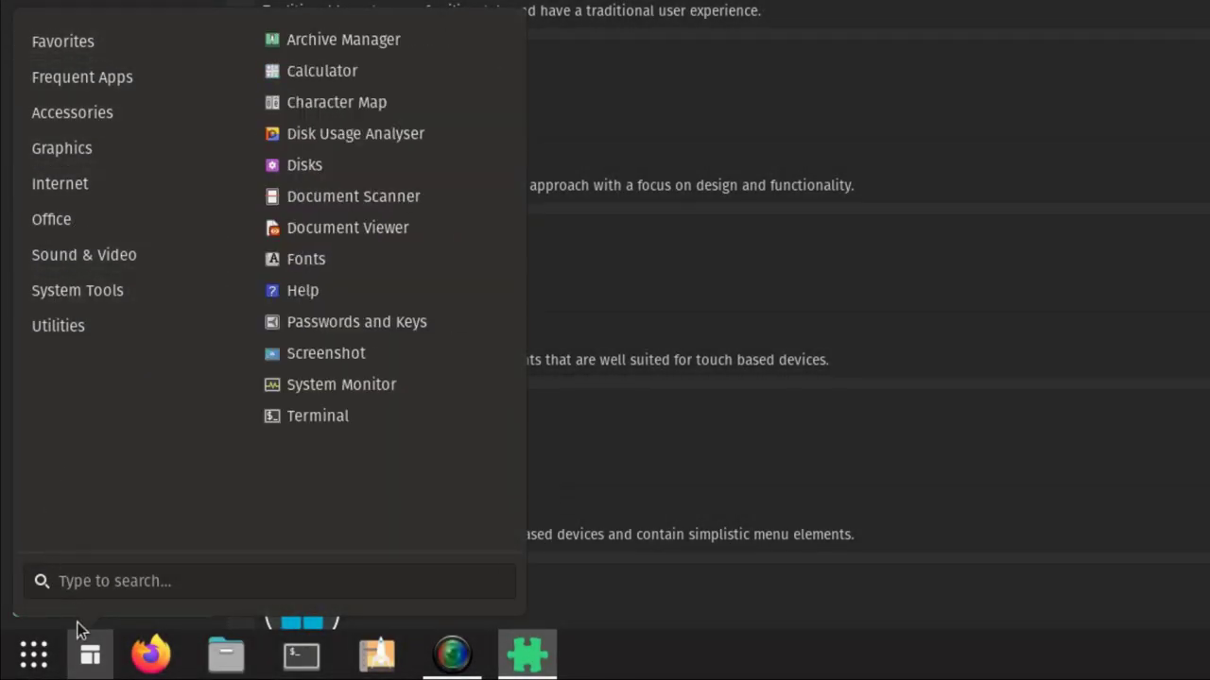
{"action": "left_click", "coordinate": [90, 666]}
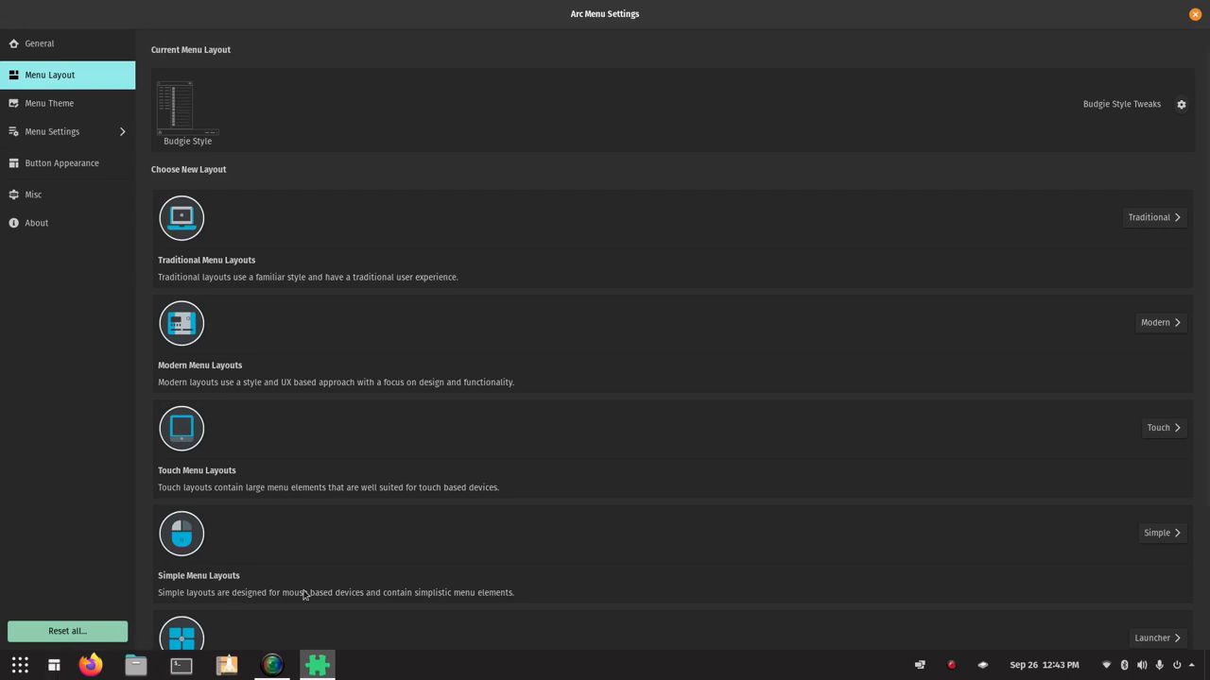
- Try Enable Activities Overview Shortcut in the Budgie Style Tweaks, check the menu, turn it off again, and close the tweaks
{"action": "left_click", "coordinate": [1181, 103]}
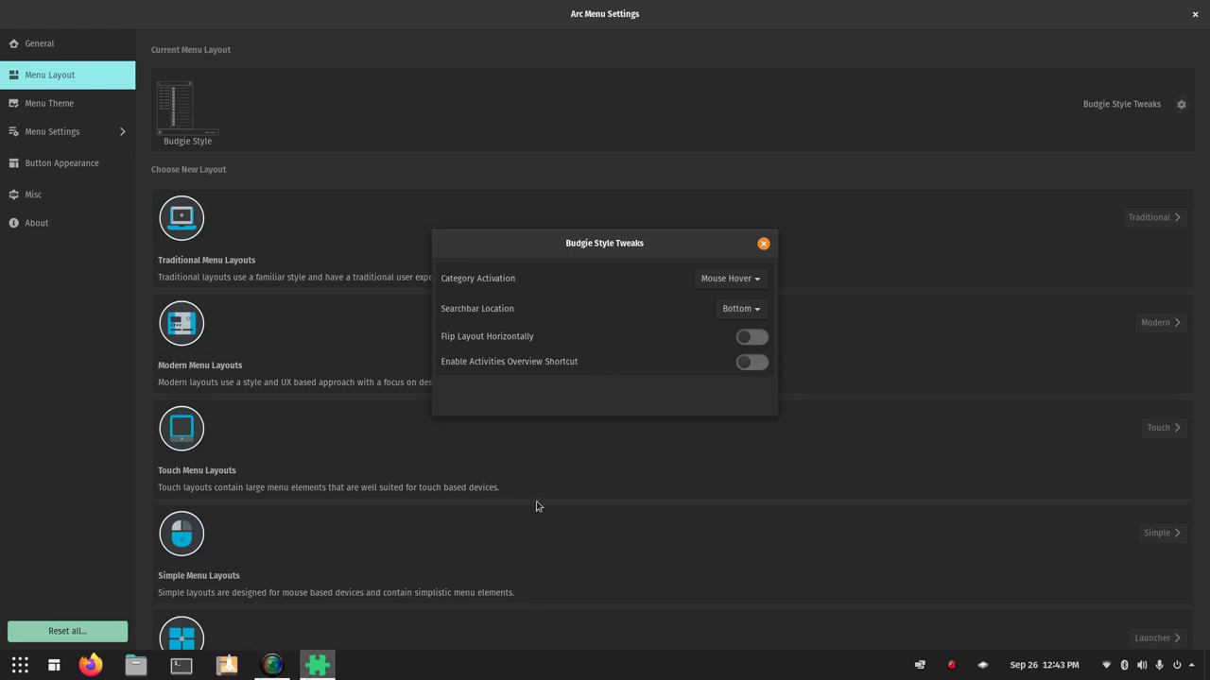
{"action": "left_click", "coordinate": [756, 364]}
{"action": "left_click", "coordinate": [56, 667]}
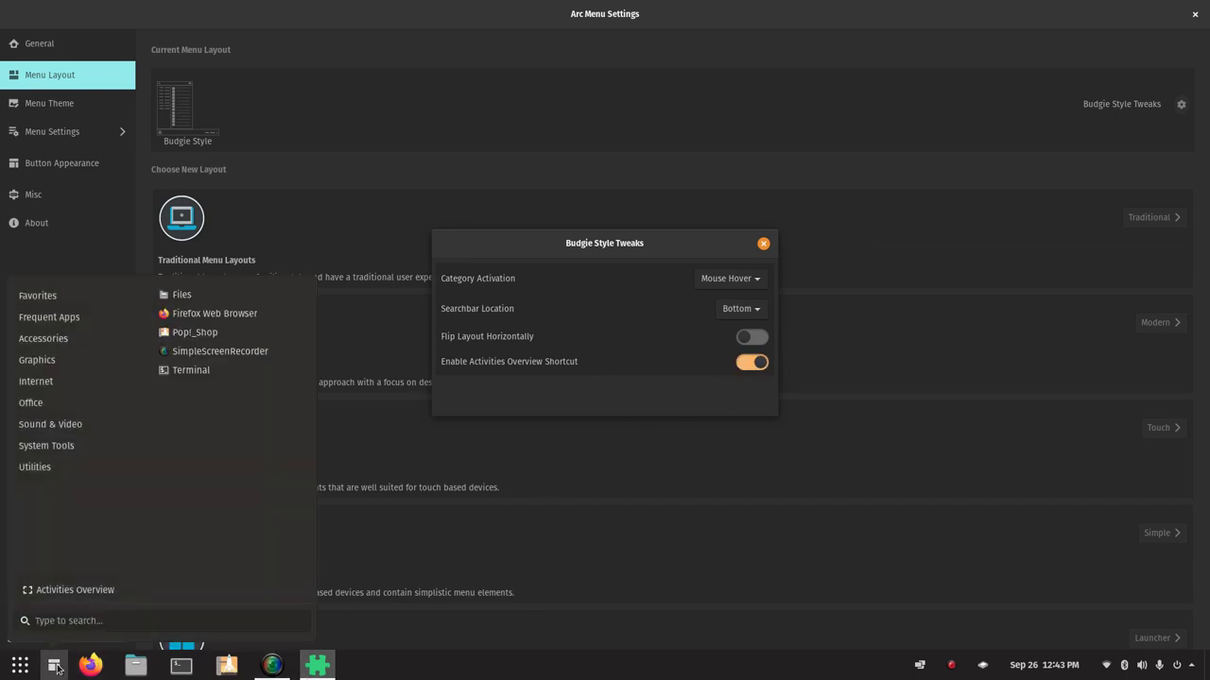
{"action": "left_click", "coordinate": [55, 667]}
{"action": "left_click", "coordinate": [752, 363]}
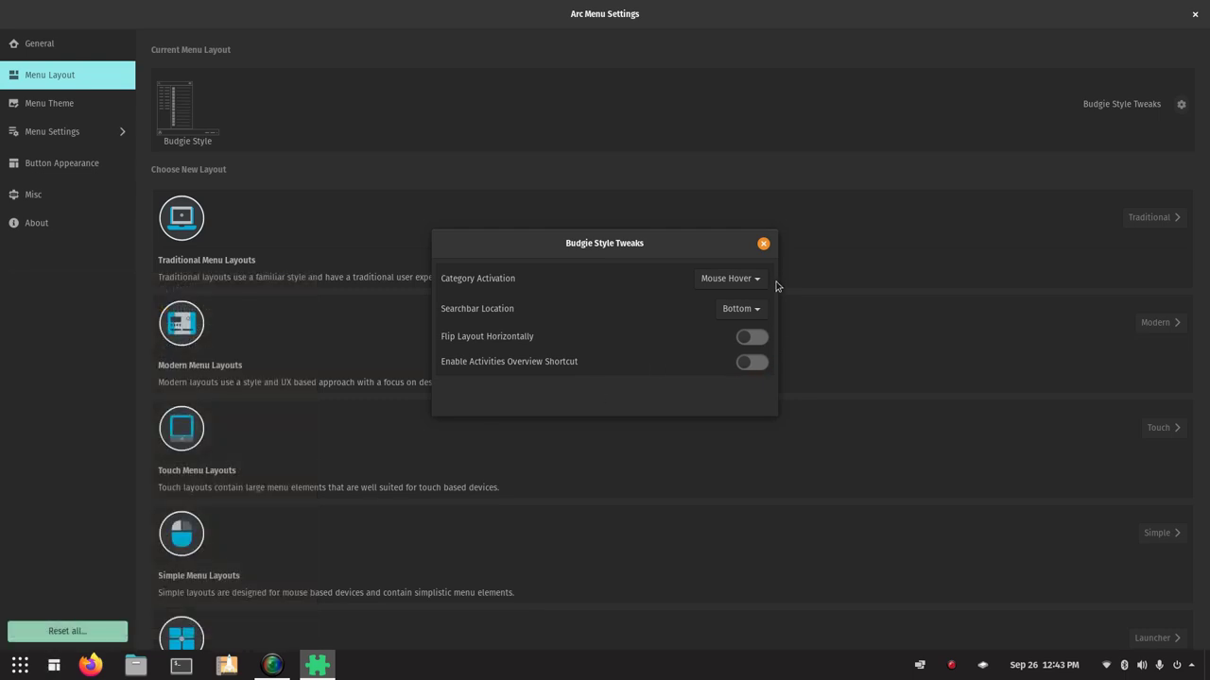
{"action": "left_click", "coordinate": [763, 245]}
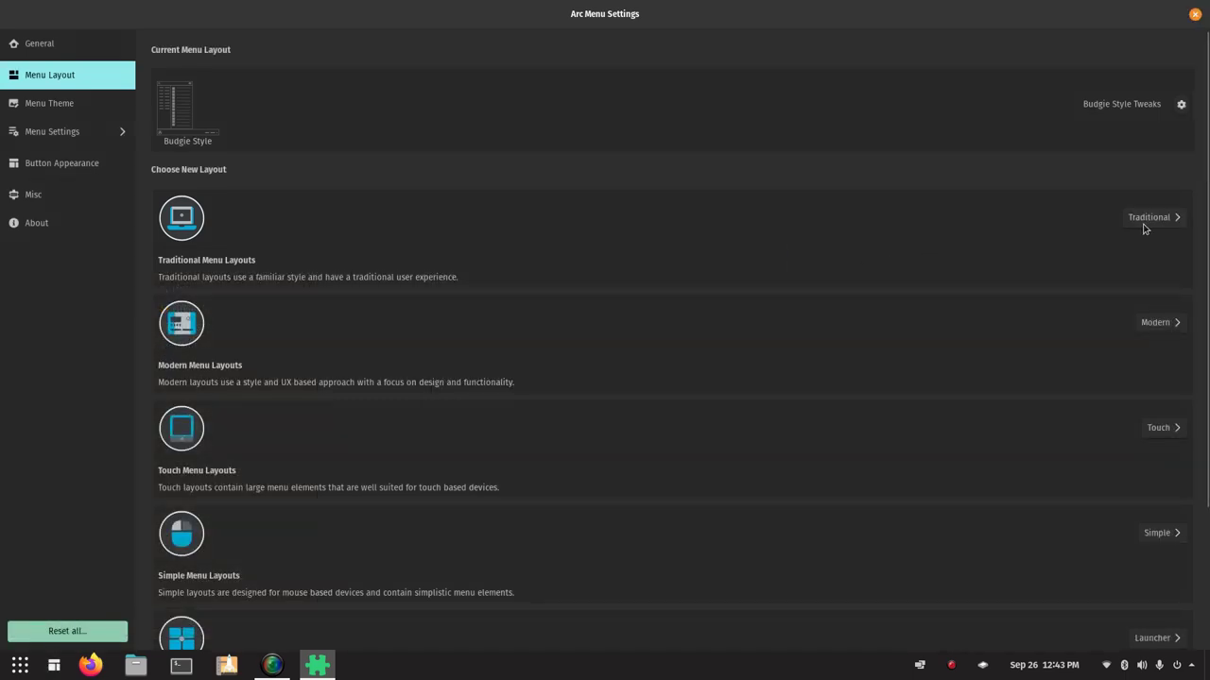
- Apply the Ubuntu Dash Style from the Modern layouts
{"action": "left_click", "coordinate": [1158, 324]}
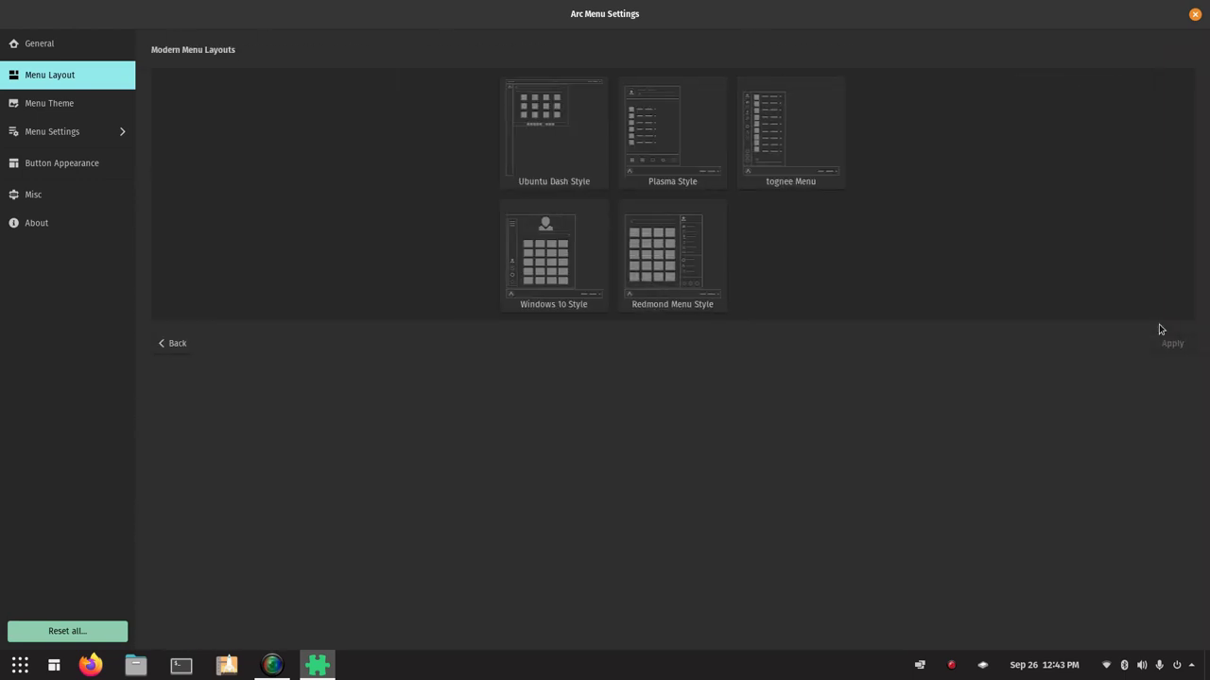
{"action": "left_click", "coordinate": [559, 138]}
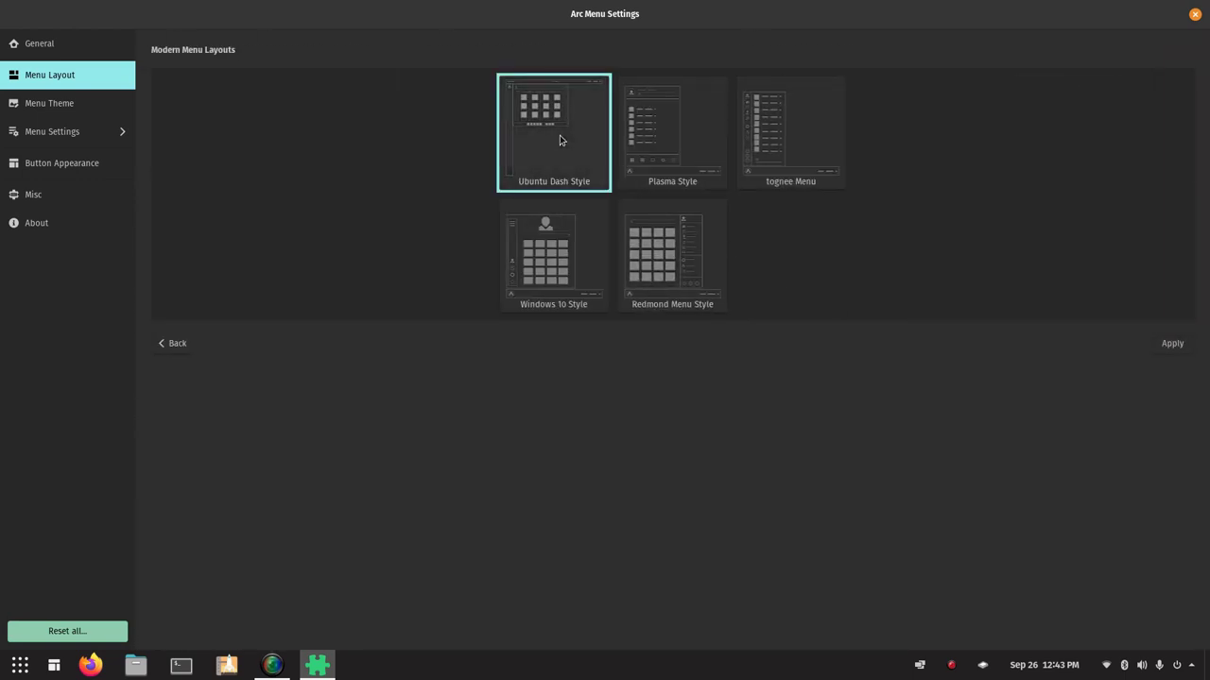
{"action": "left_click", "coordinate": [1169, 344]}
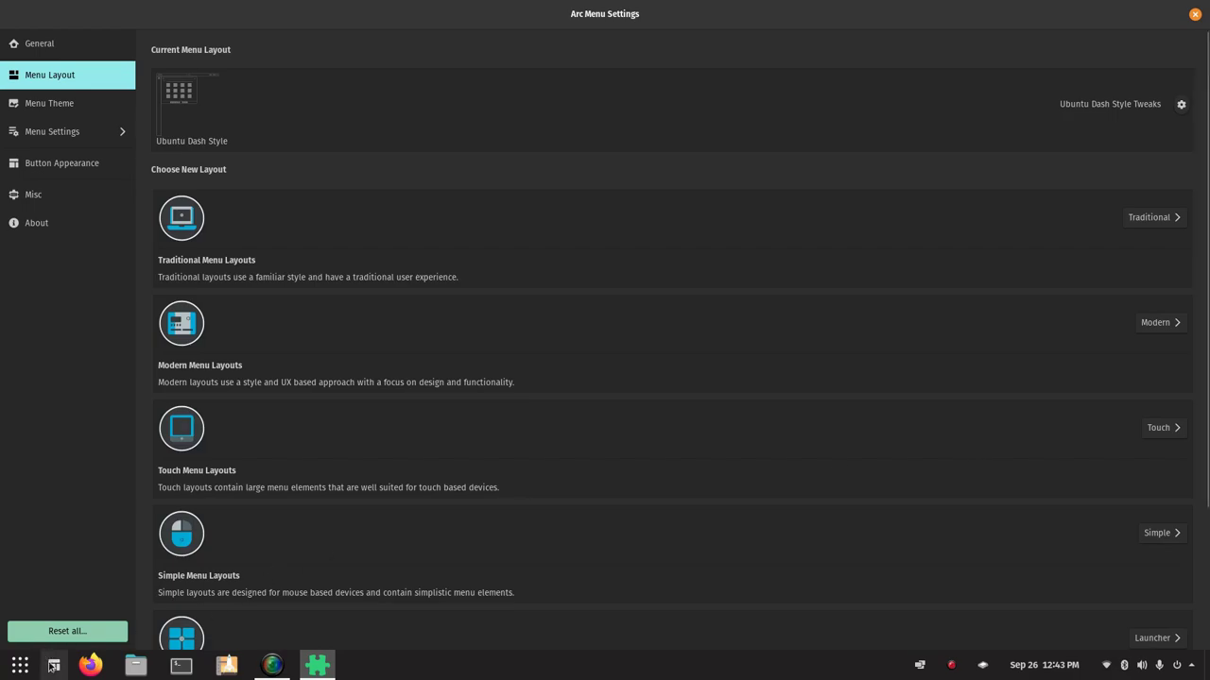
- Examine the Ubuntu Dash-style menu, trying its Home folder shortcut and closing the file window again
{"action": "left_click", "coordinate": [53, 665]}
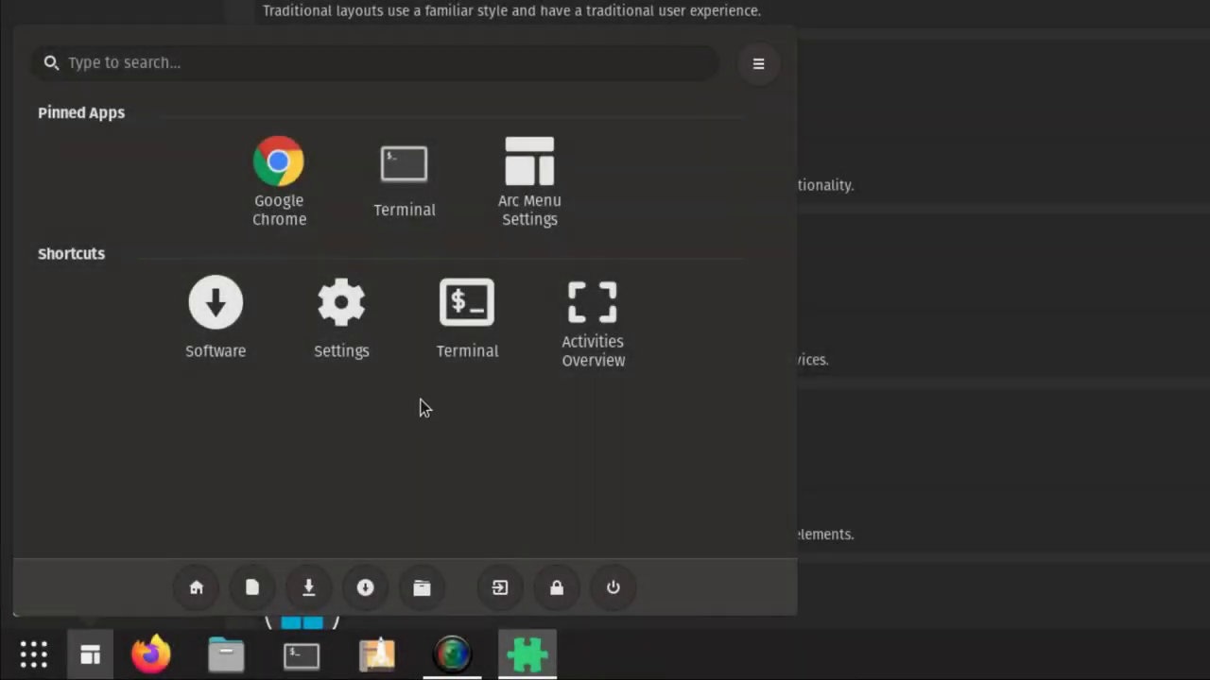
{"action": "left_click", "coordinate": [193, 592]}
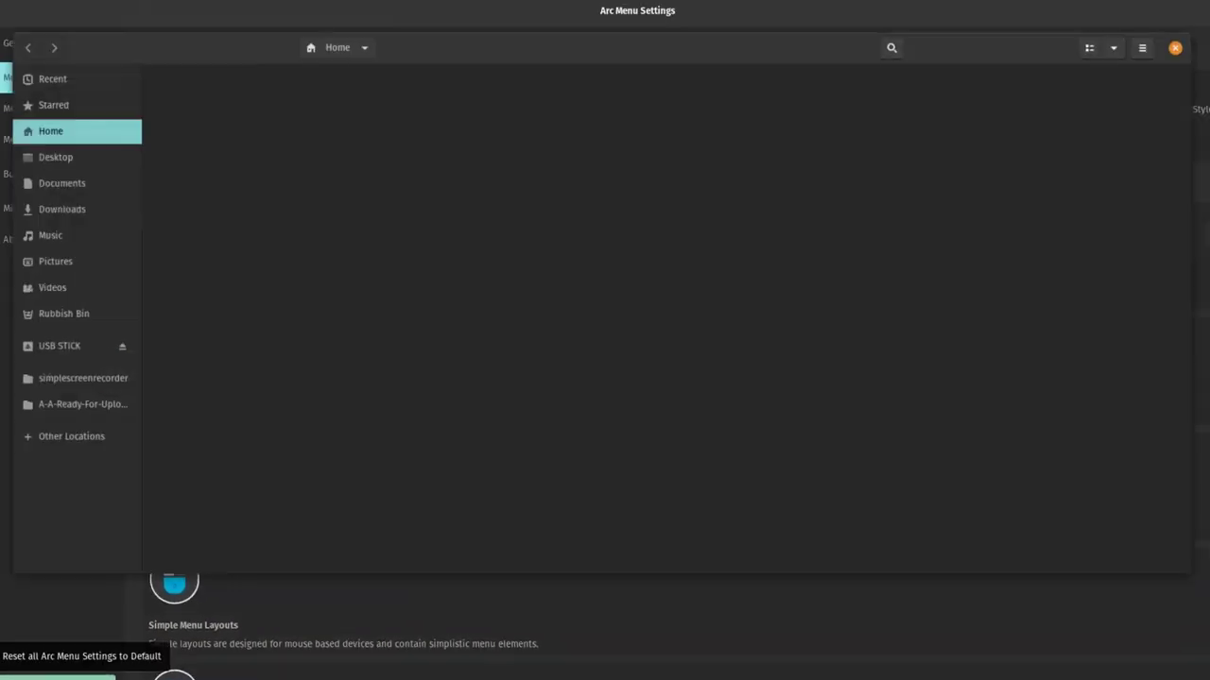
{"action": "left_click", "coordinate": [1172, 49]}
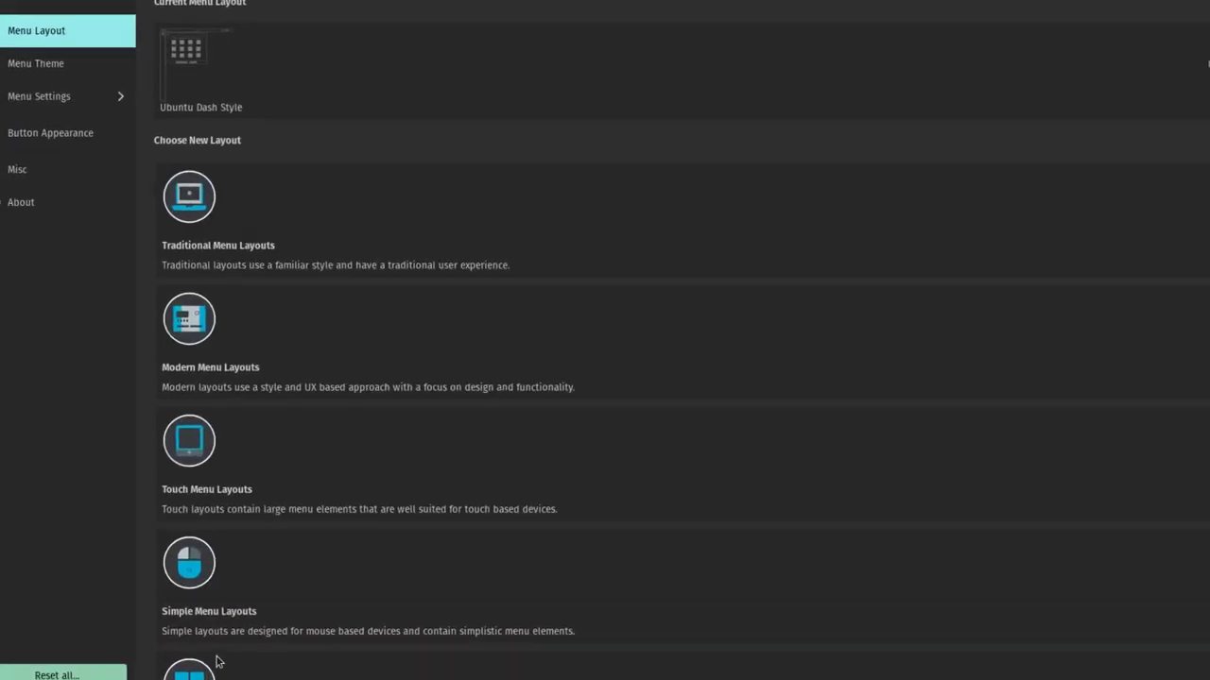
{"action": "left_click", "coordinate": [76, 665]}
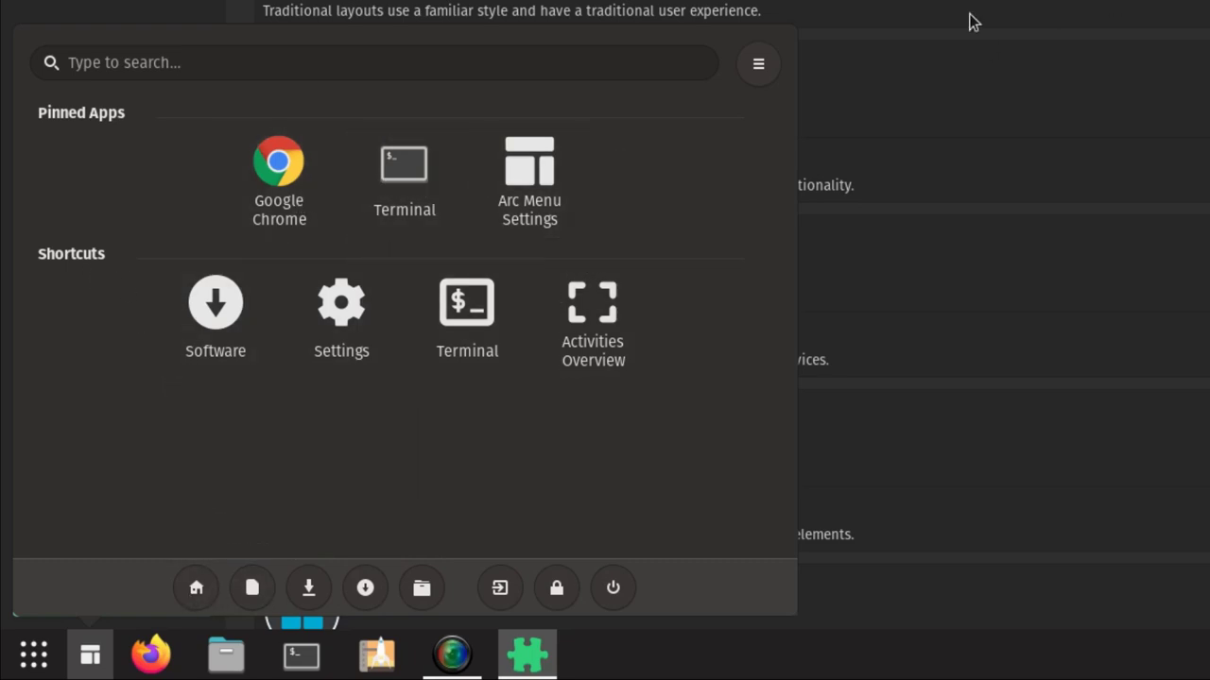
{"action": "key", "text": "Escape"}
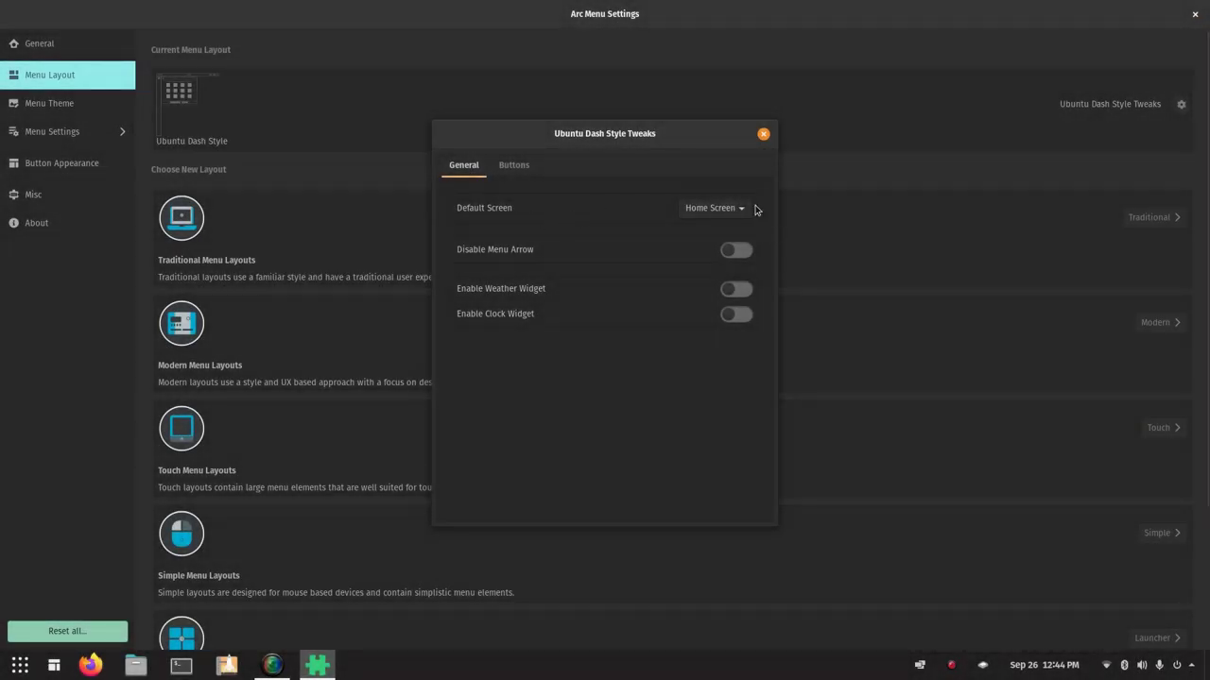
- Set the Default Screen to All Programs in the Ubuntu Dash Style Tweaks and look through the menu's program list
{"action": "left_click", "coordinate": [744, 209]}
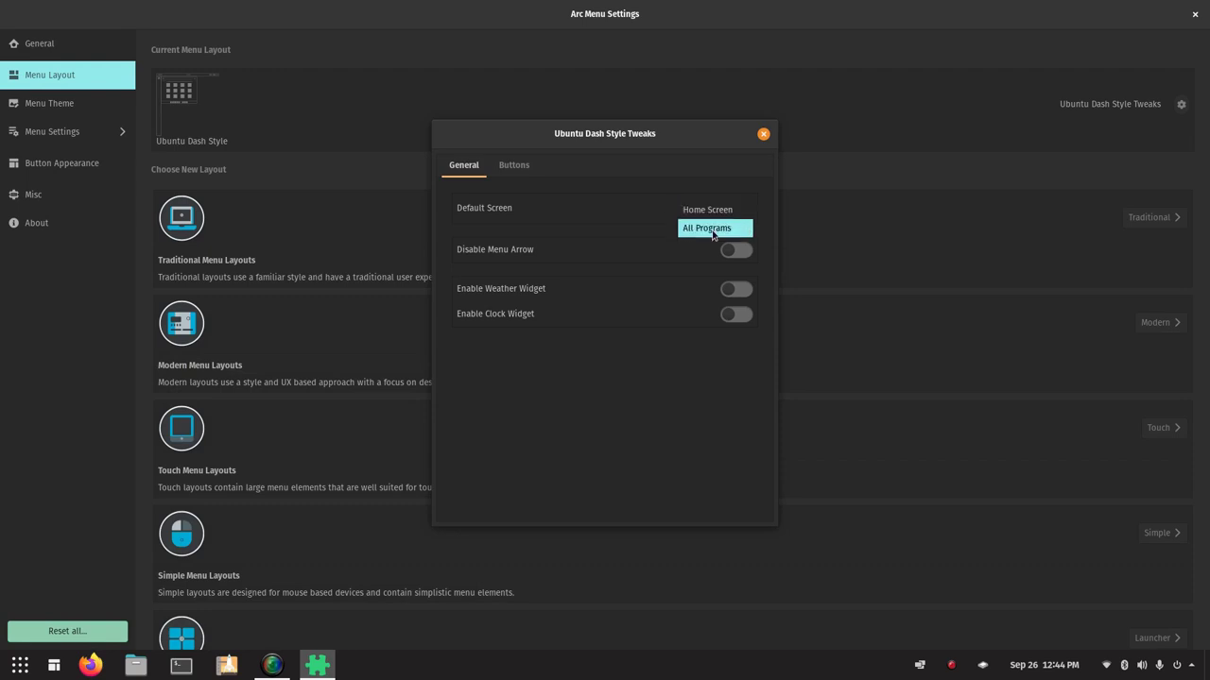
{"action": "left_click", "coordinate": [709, 228]}
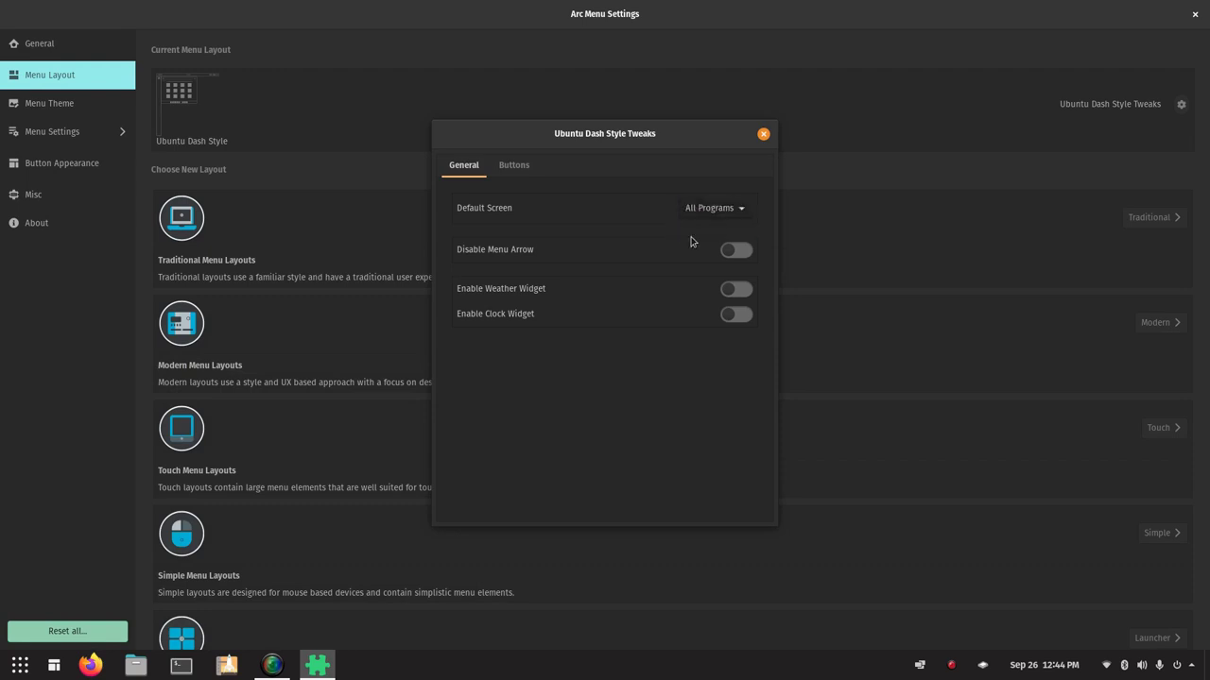
{"action": "left_click", "coordinate": [54, 666]}
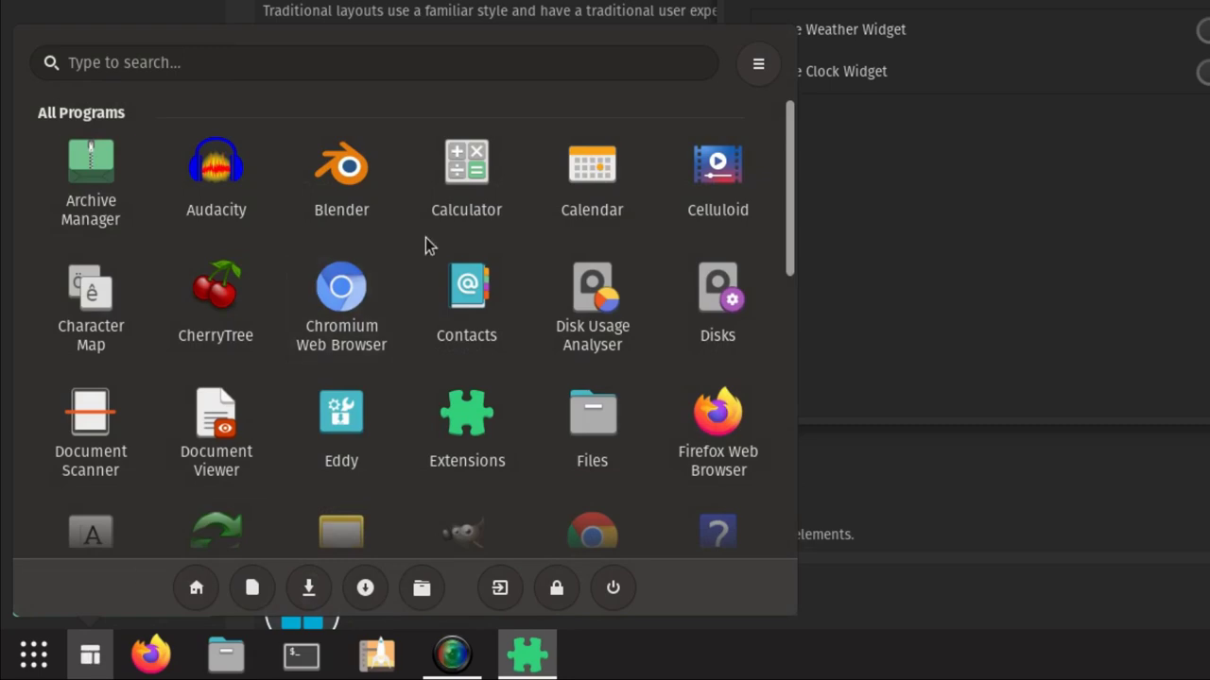
{"action": "scroll", "coordinate": [490, 256], "scroll_direction": "down", "scroll_amount": 10}
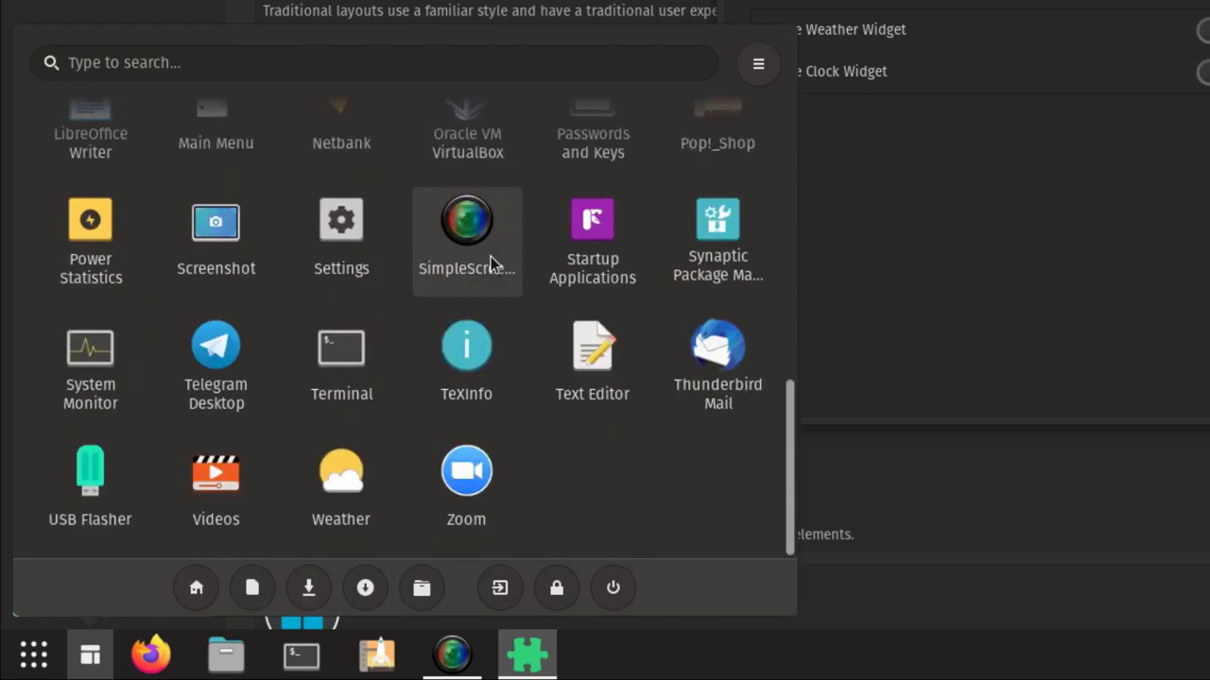
{"action": "scroll", "coordinate": [490, 257], "scroll_direction": "up", "scroll_amount": 10}
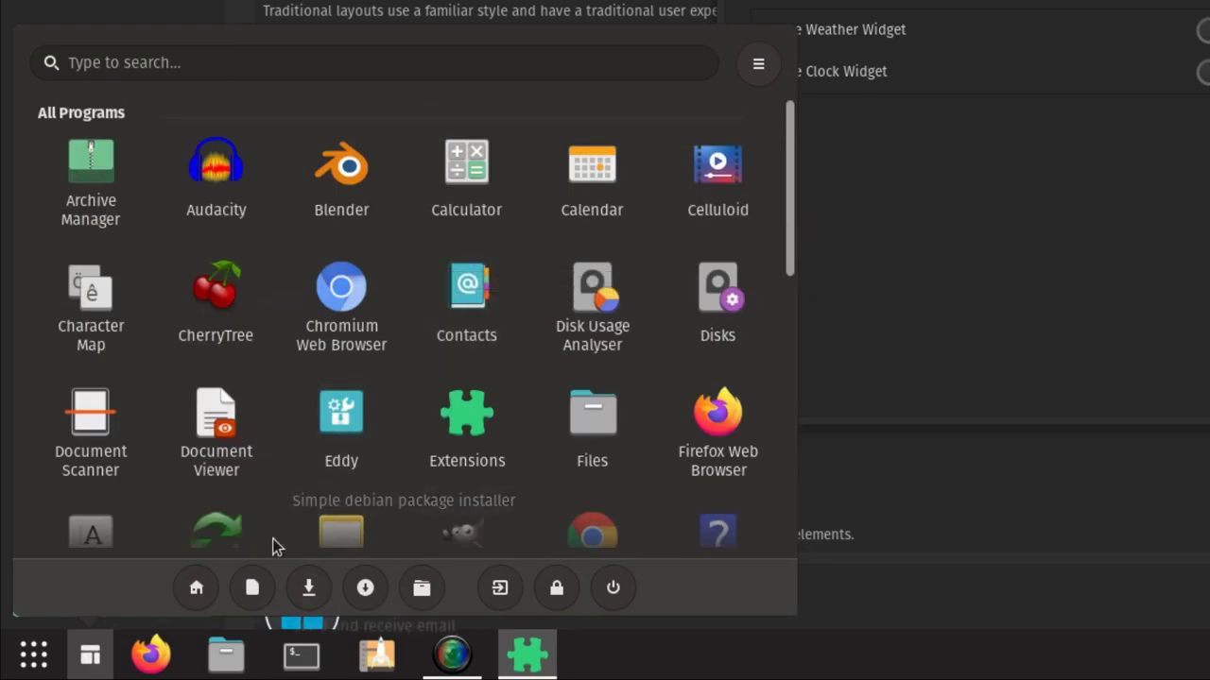
{"action": "left_click", "coordinate": [95, 669]}
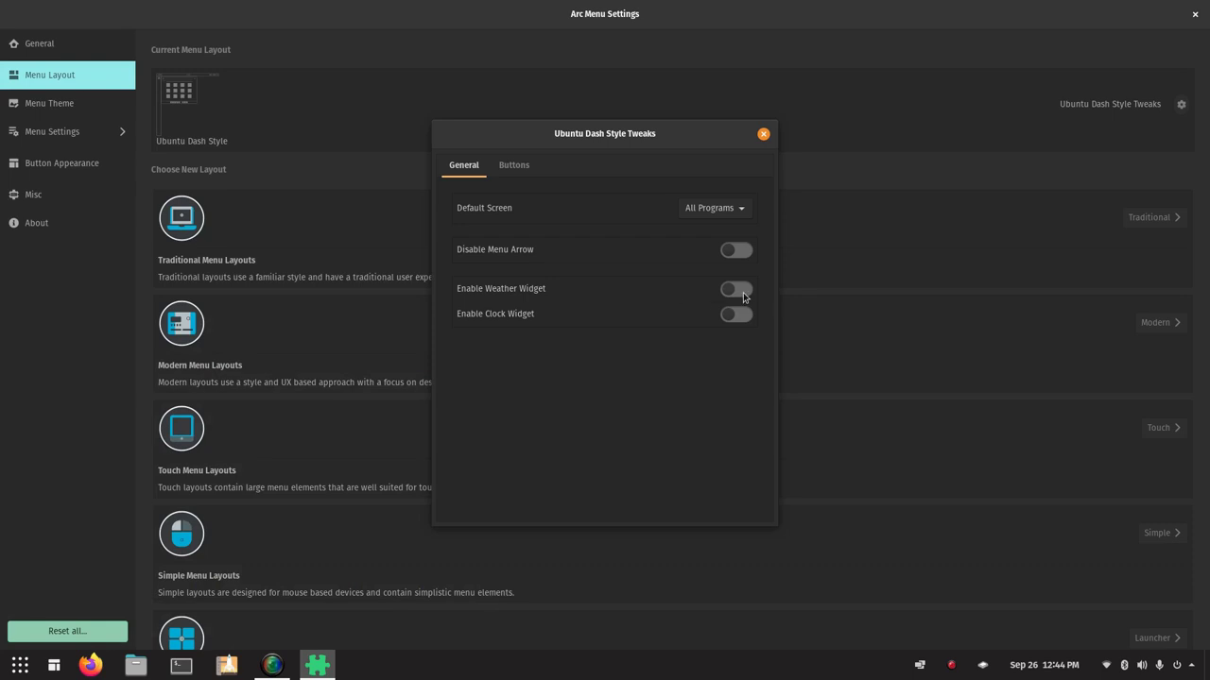
- Enable the Weather Widget in the Ubuntu Dash Style Tweaks and look through the menu's All Programs list
{"action": "left_click", "coordinate": [54, 667]}
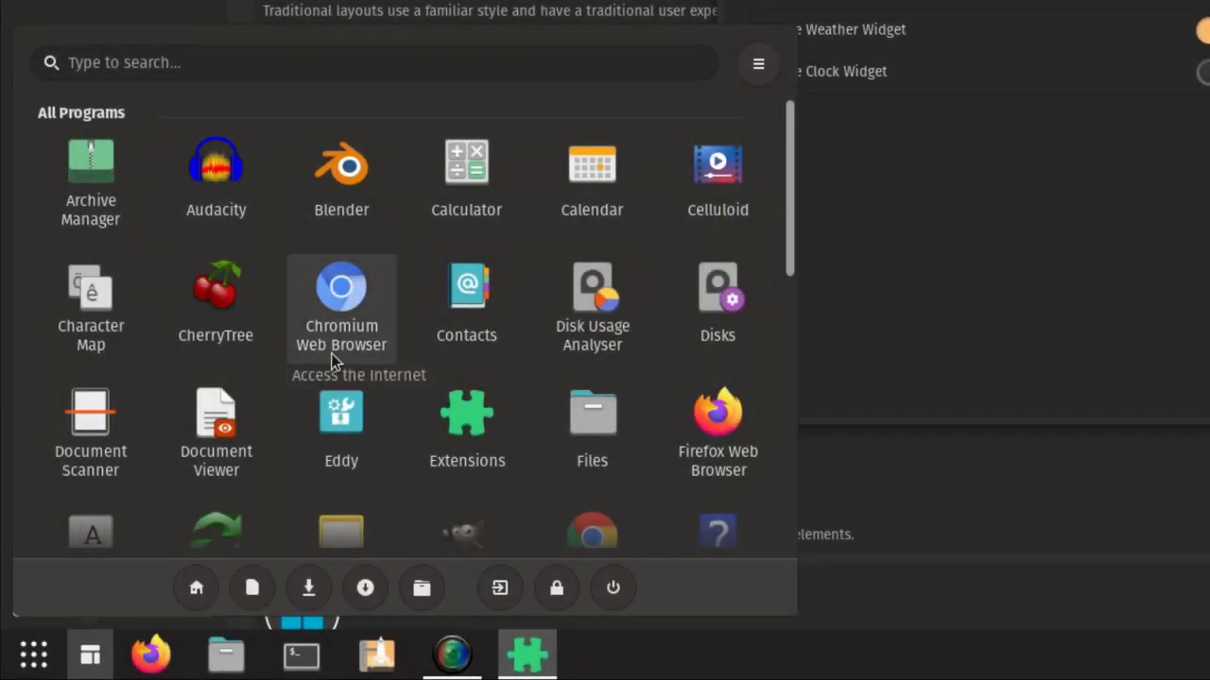
{"action": "scroll", "coordinate": [331, 353], "scroll_direction": "down", "scroll_amount": 4}
{"action": "scroll", "coordinate": [331, 354], "scroll_direction": "down", "scroll_amount": 3}
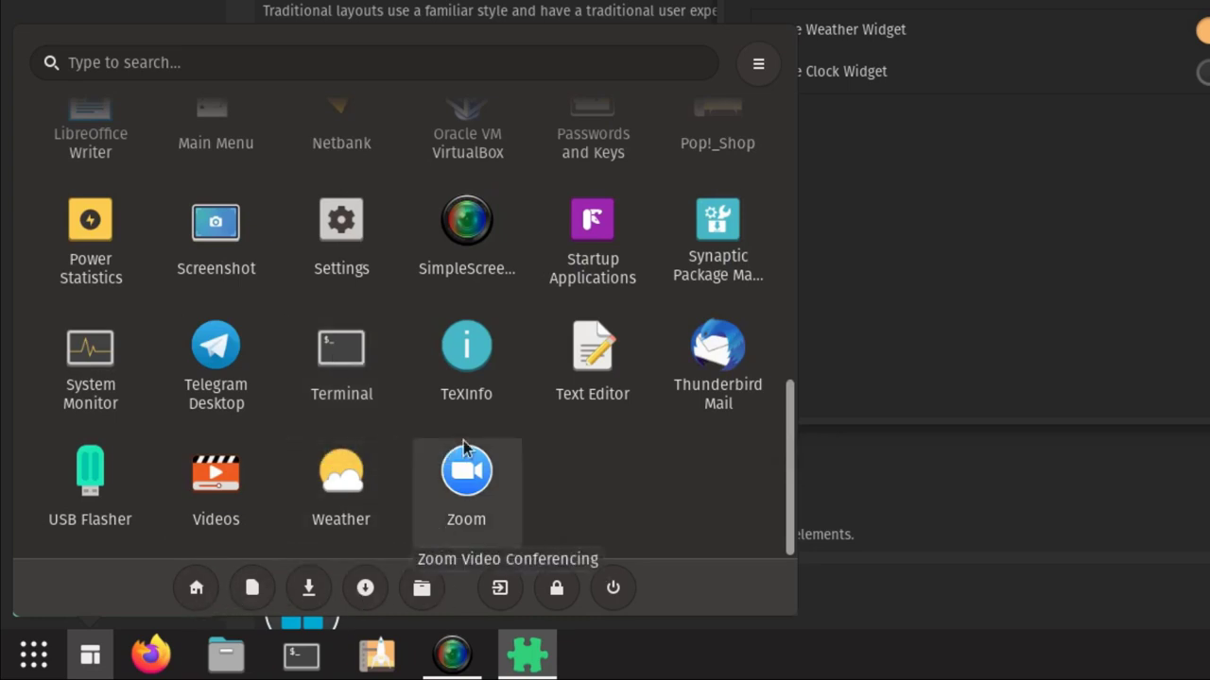
{"action": "scroll", "coordinate": [463, 440], "scroll_direction": "up", "scroll_amount": 7}
- Look through the Ubuntu Dash-style menu's category list, show the Favorites category, and close the menu
{"action": "left_click", "coordinate": [760, 72]}
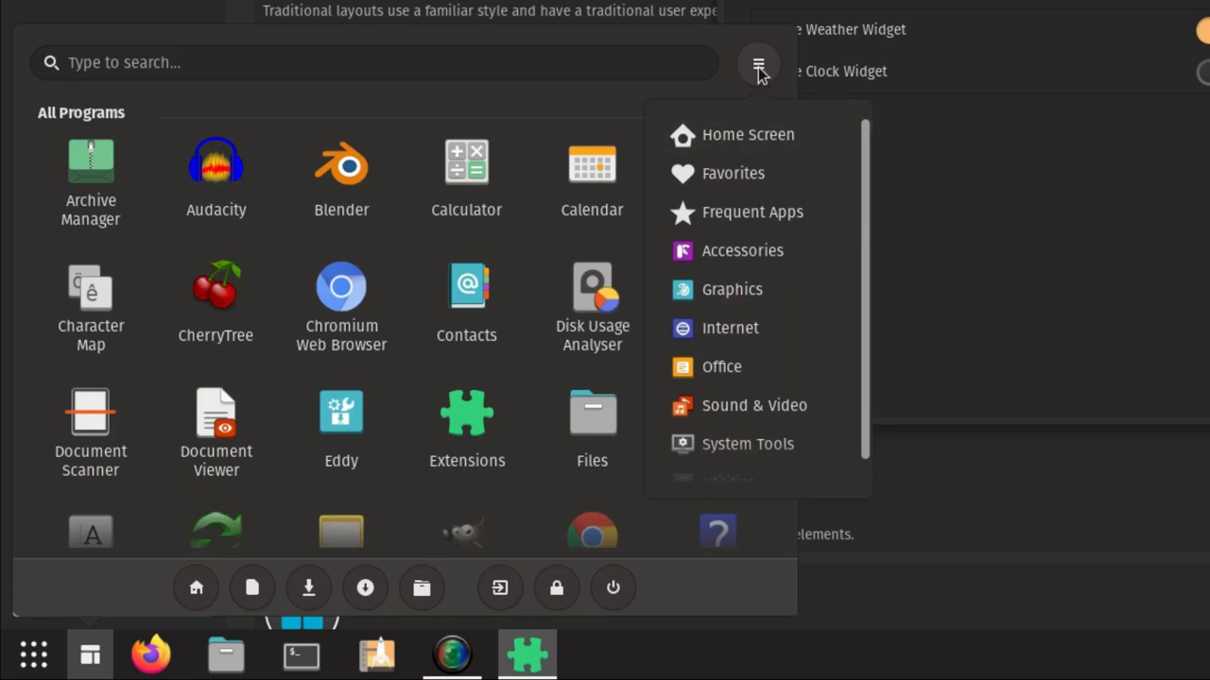
{"action": "left_click", "coordinate": [759, 72]}
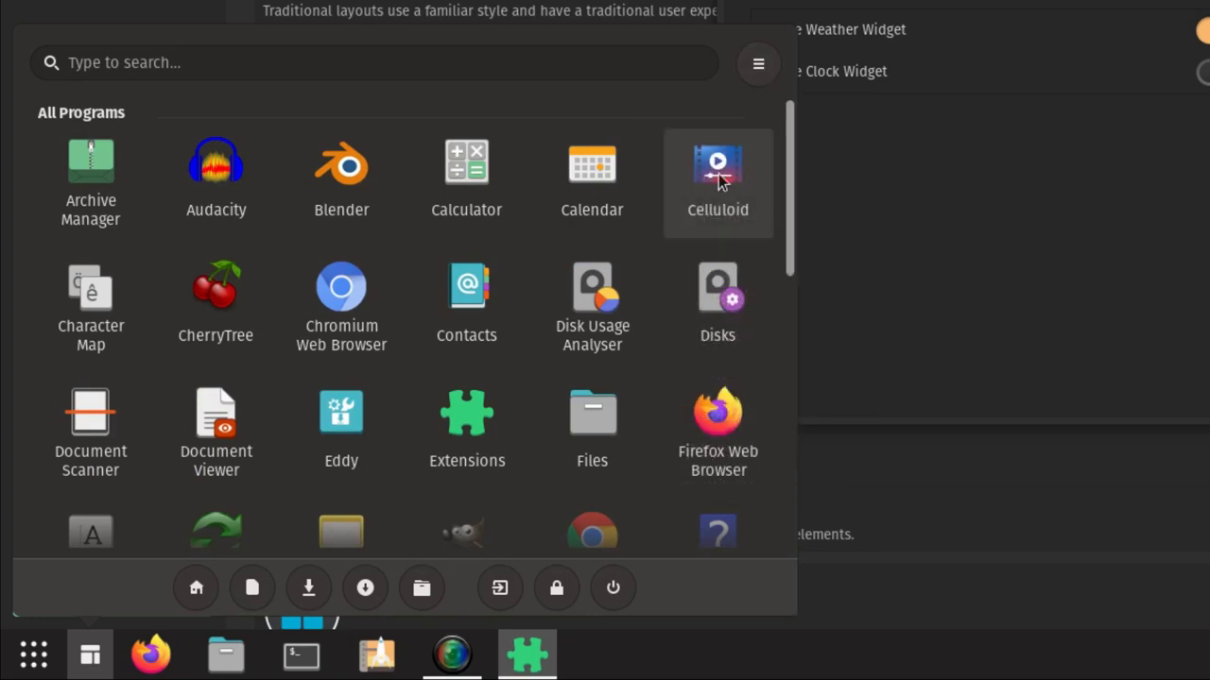
{"action": "left_click", "coordinate": [756, 73]}
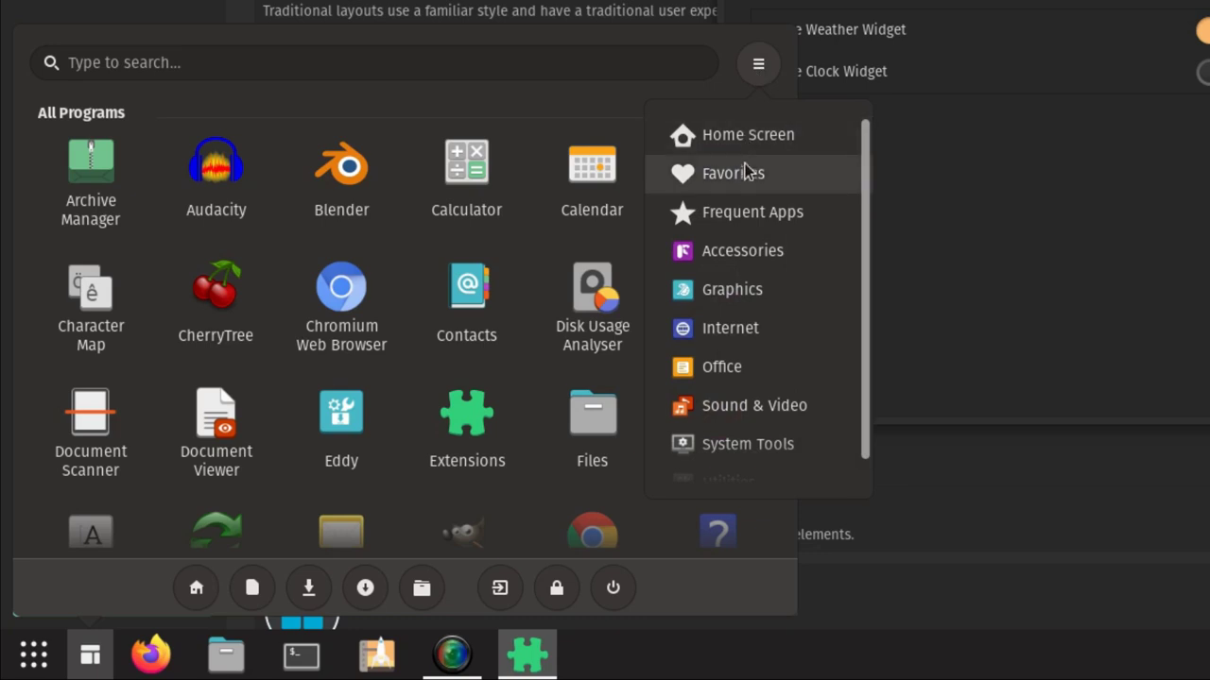
{"action": "left_click", "coordinate": [713, 173]}
{"action": "left_click", "coordinate": [759, 69]}
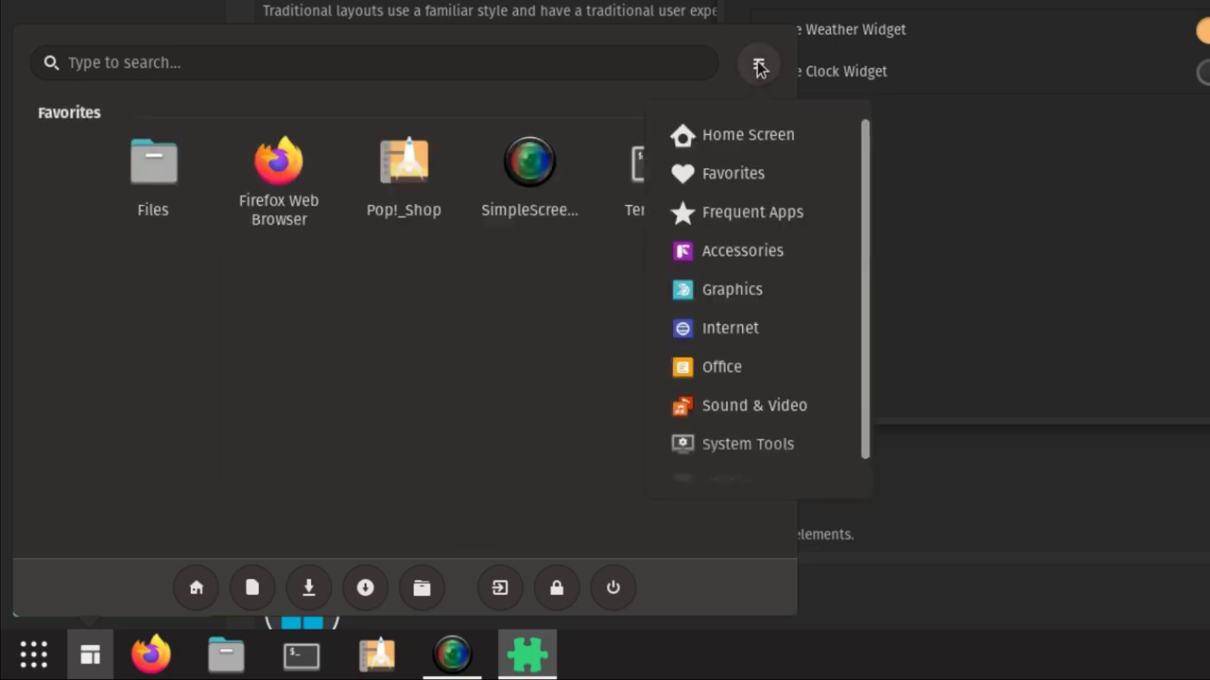
{"action": "left_click", "coordinate": [759, 68]}
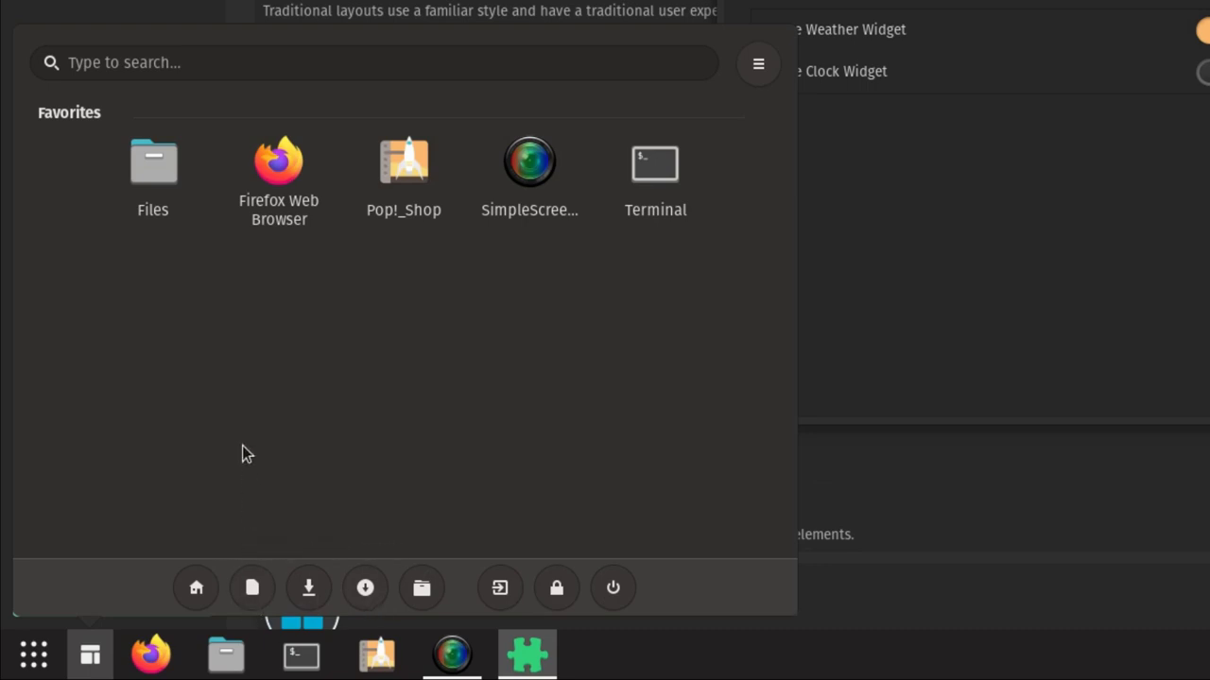
{"action": "left_click", "coordinate": [91, 656]}
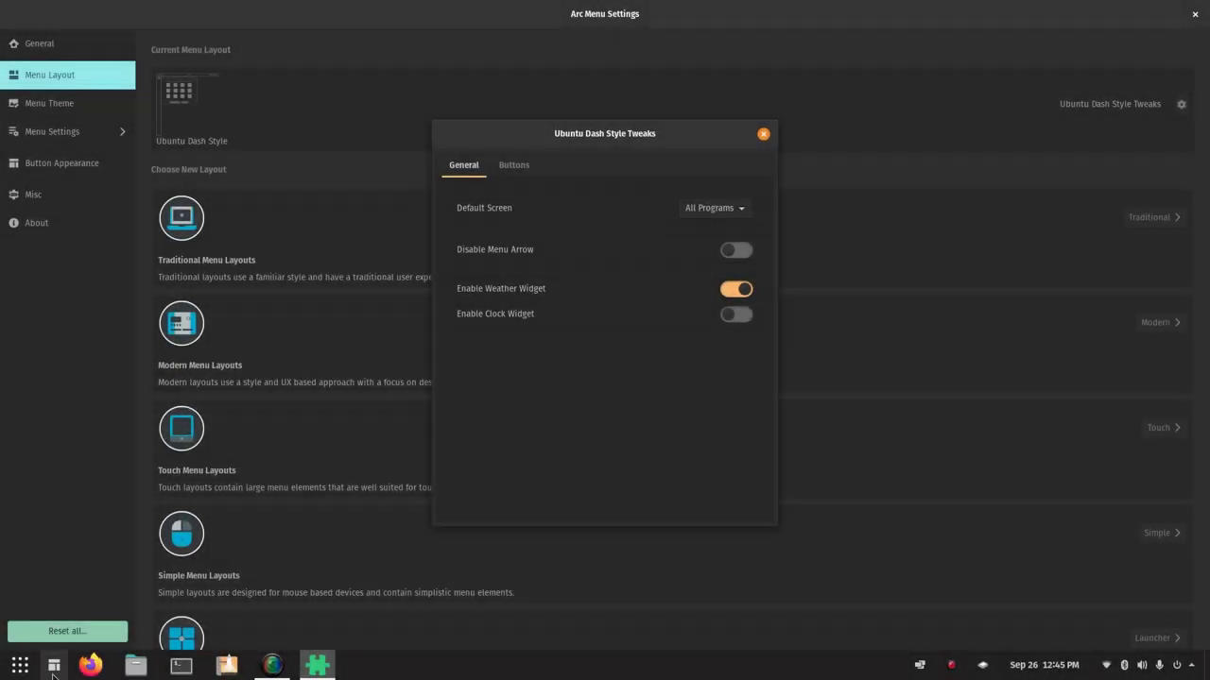
- Enable the Clock Widget in the Ubuntu Dash Style Tweaks, check the menu, and close the tweaks
{"action": "left_click", "coordinate": [743, 316]}
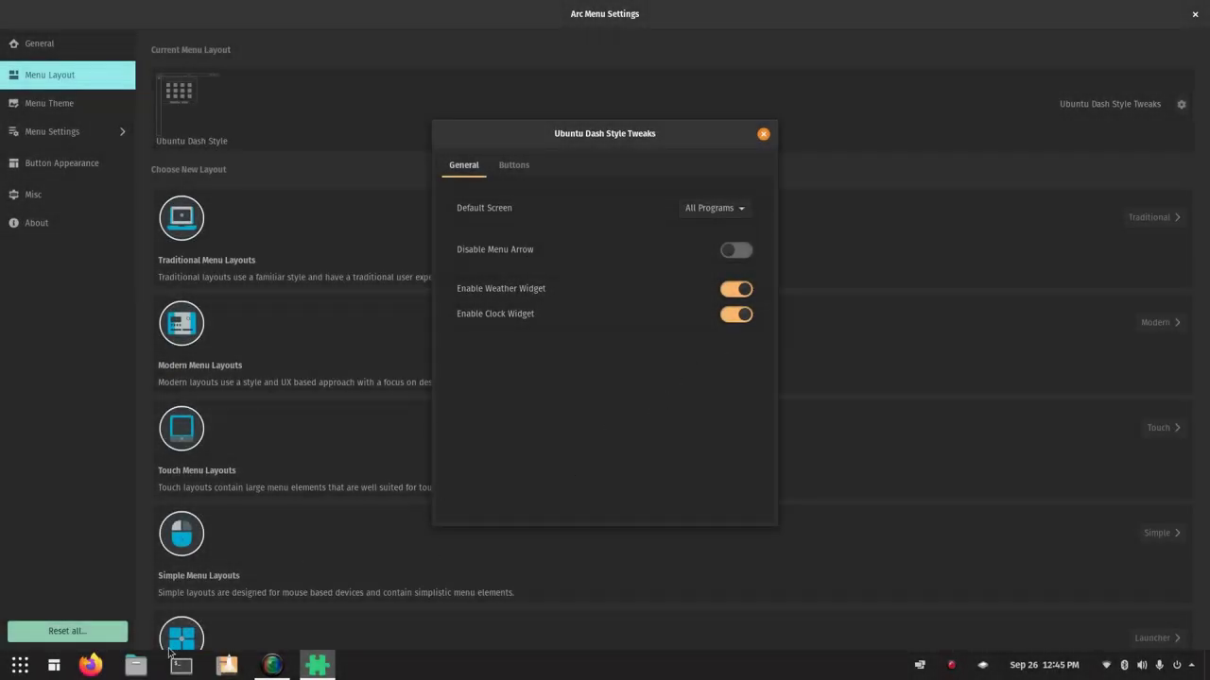
{"action": "left_click", "coordinate": [54, 665]}
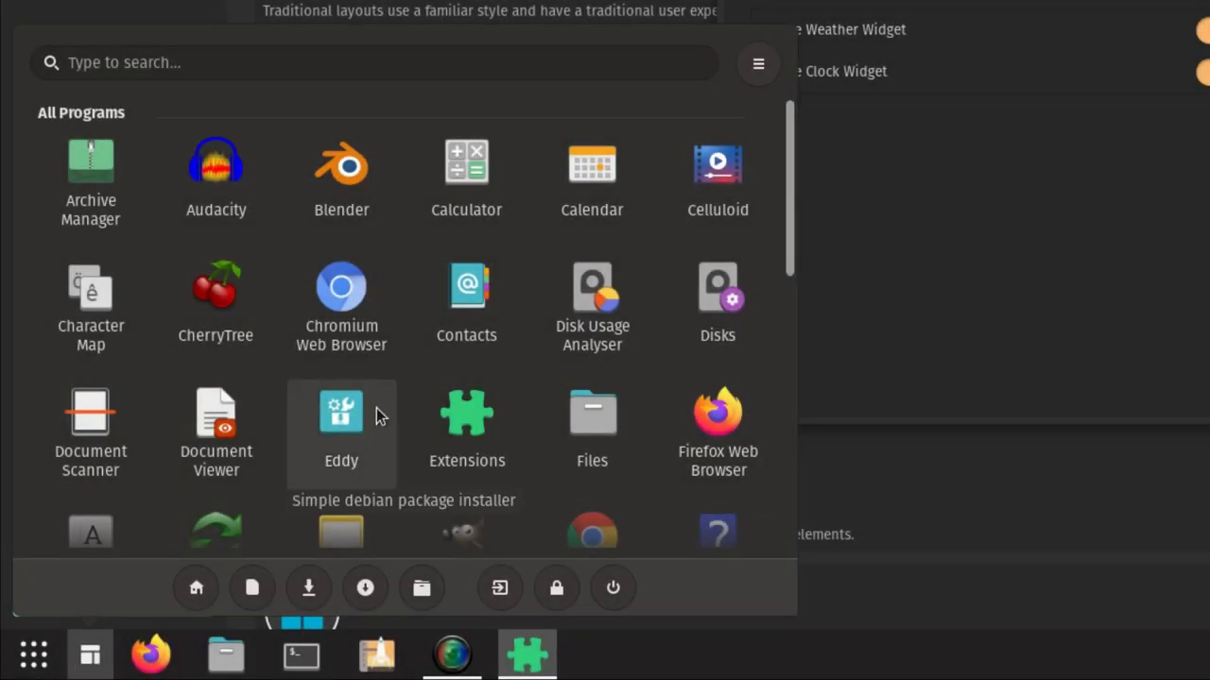
{"action": "left_click", "coordinate": [90, 655]}
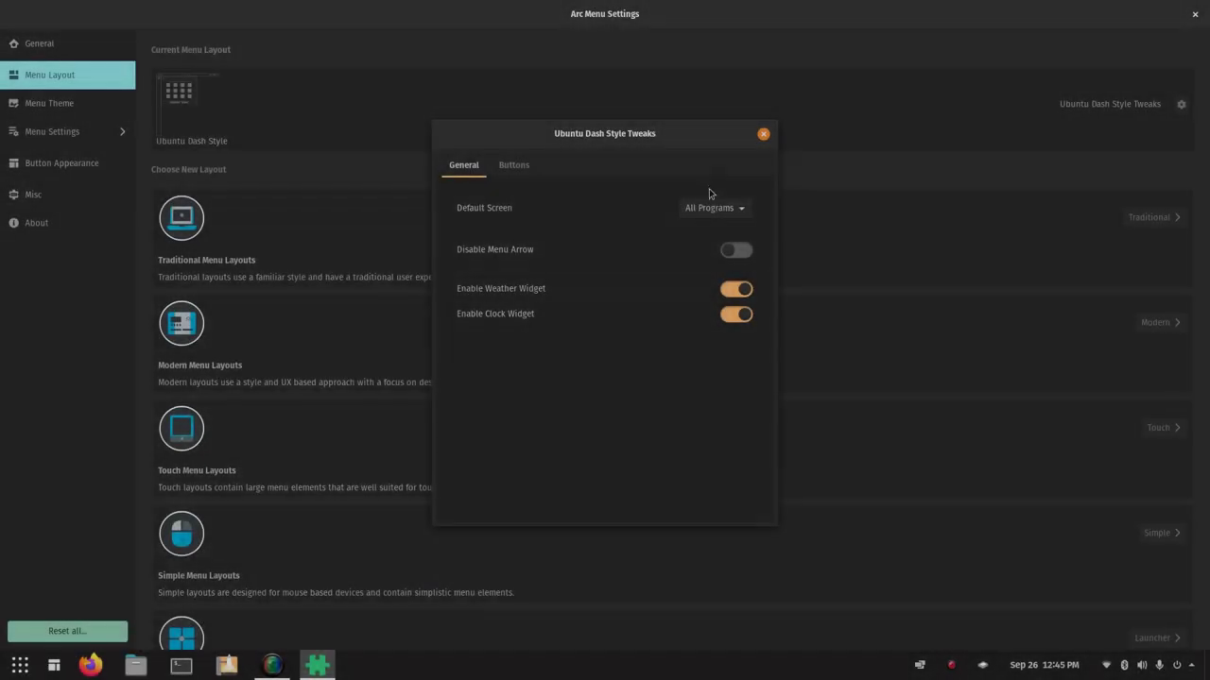
{"action": "left_click", "coordinate": [764, 135]}
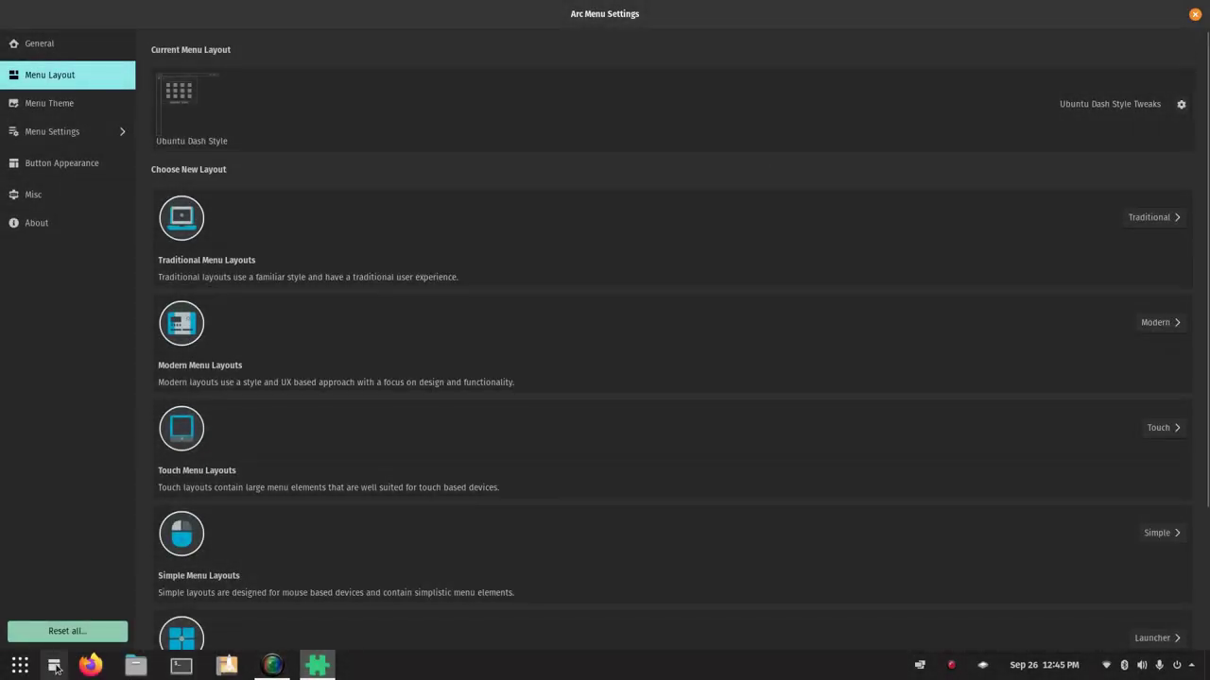
- Examine the Ubuntu Dash-style menu's full program list once more and close the menu
{"action": "left_click", "coordinate": [54, 665]}
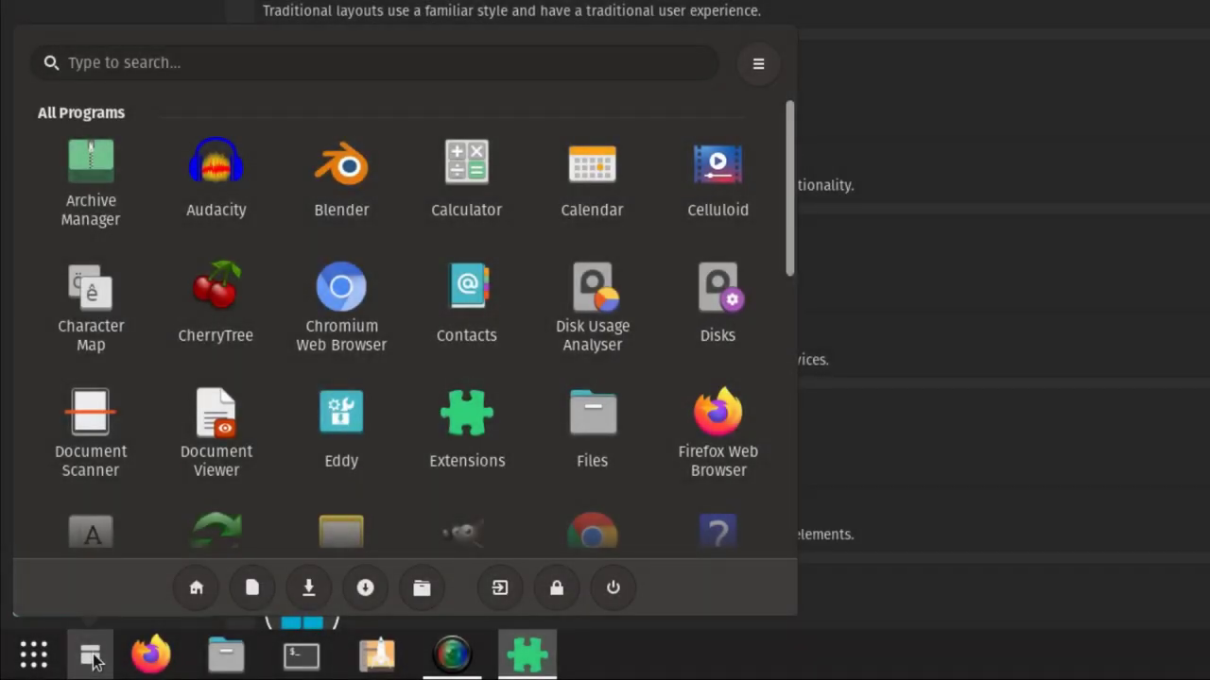
{"action": "scroll", "coordinate": [502, 350], "scroll_direction": "down", "scroll_amount": 5}
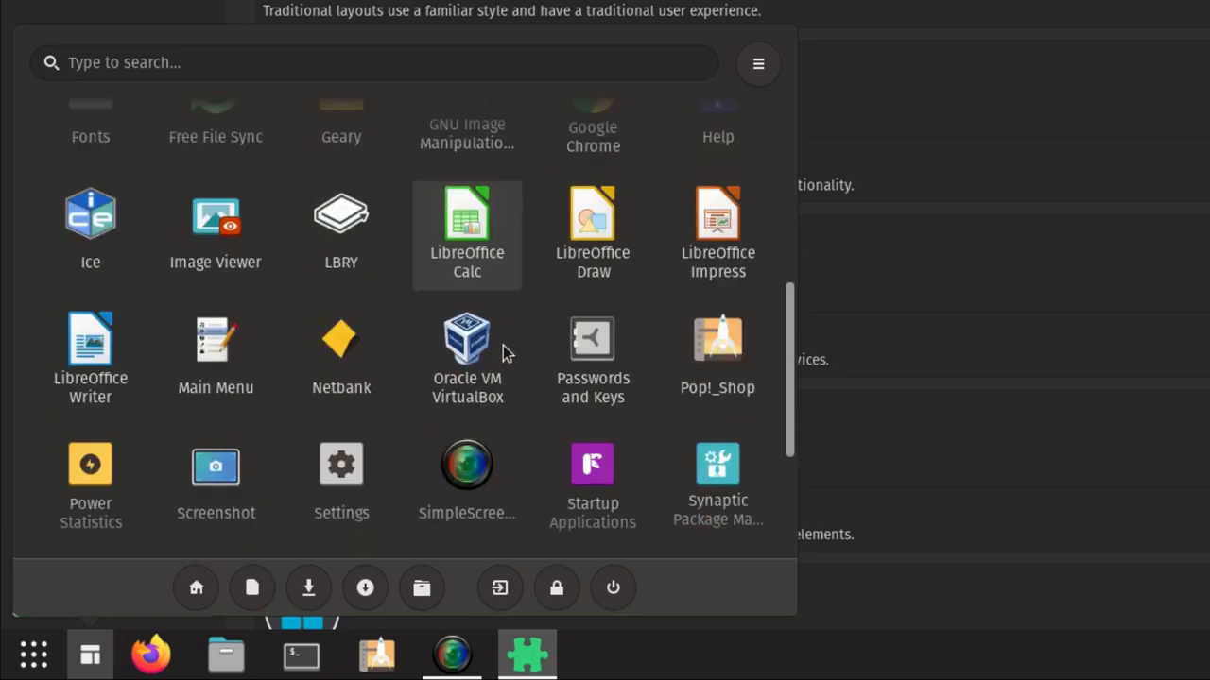
{"action": "scroll", "coordinate": [501, 350], "scroll_direction": "down", "scroll_amount": 2}
{"action": "scroll", "coordinate": [502, 350], "scroll_direction": "up", "scroll_amount": 2}
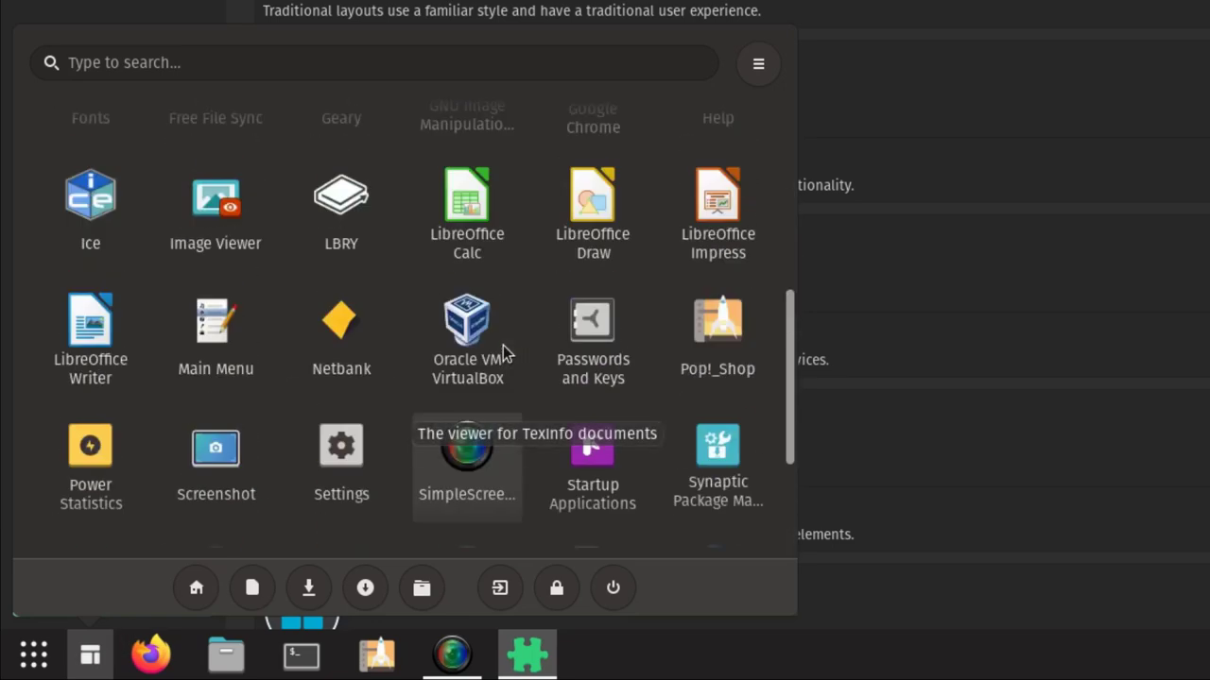
{"action": "scroll", "coordinate": [502, 350], "scroll_direction": "up", "scroll_amount": 5}
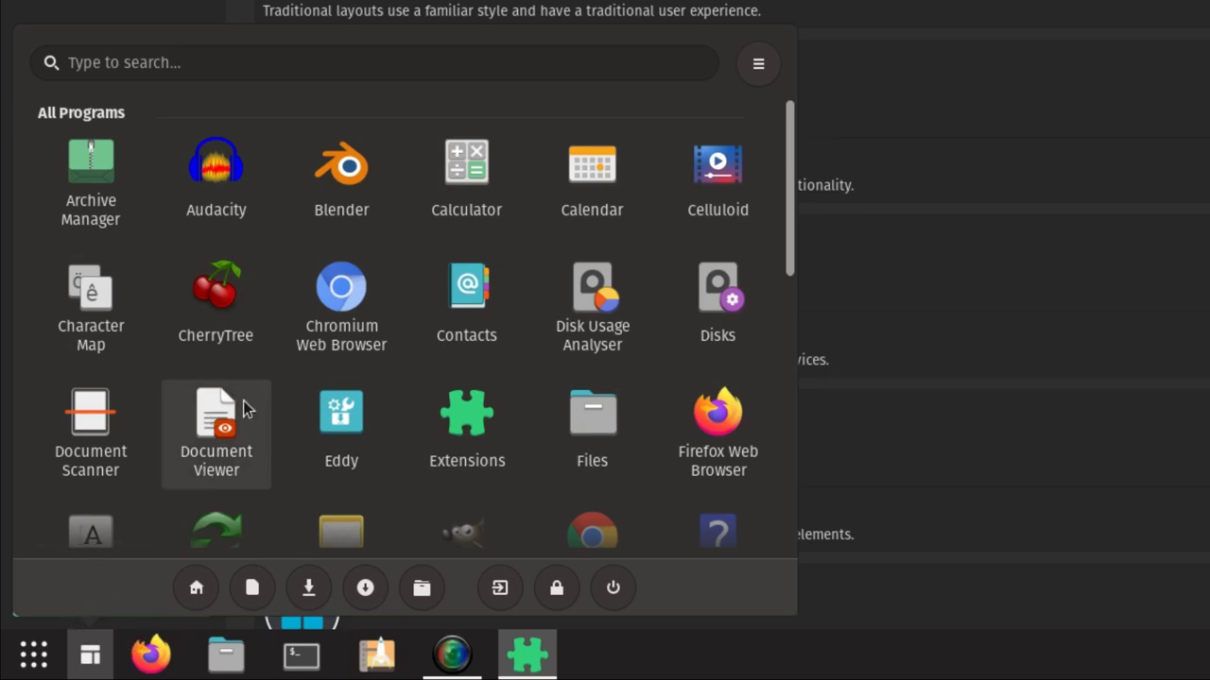
{"action": "left_click", "coordinate": [111, 659]}
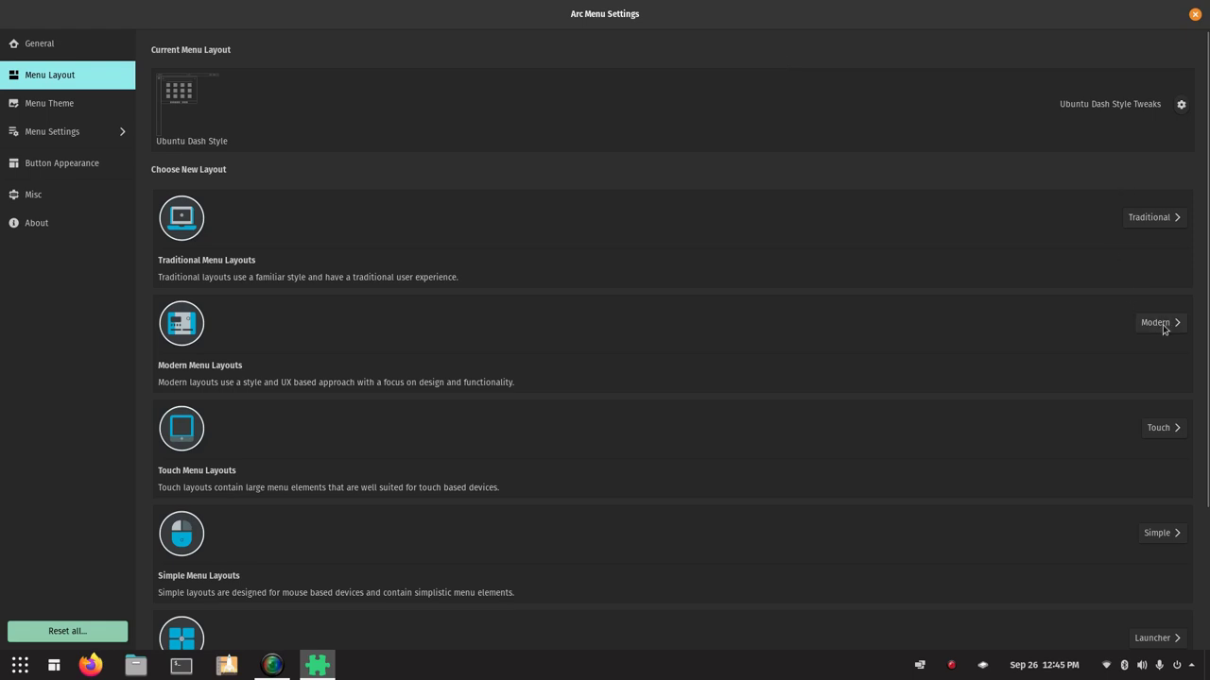
- Apply the Plasma Style from the Modern layouts
{"action": "left_click", "coordinate": [1157, 323]}
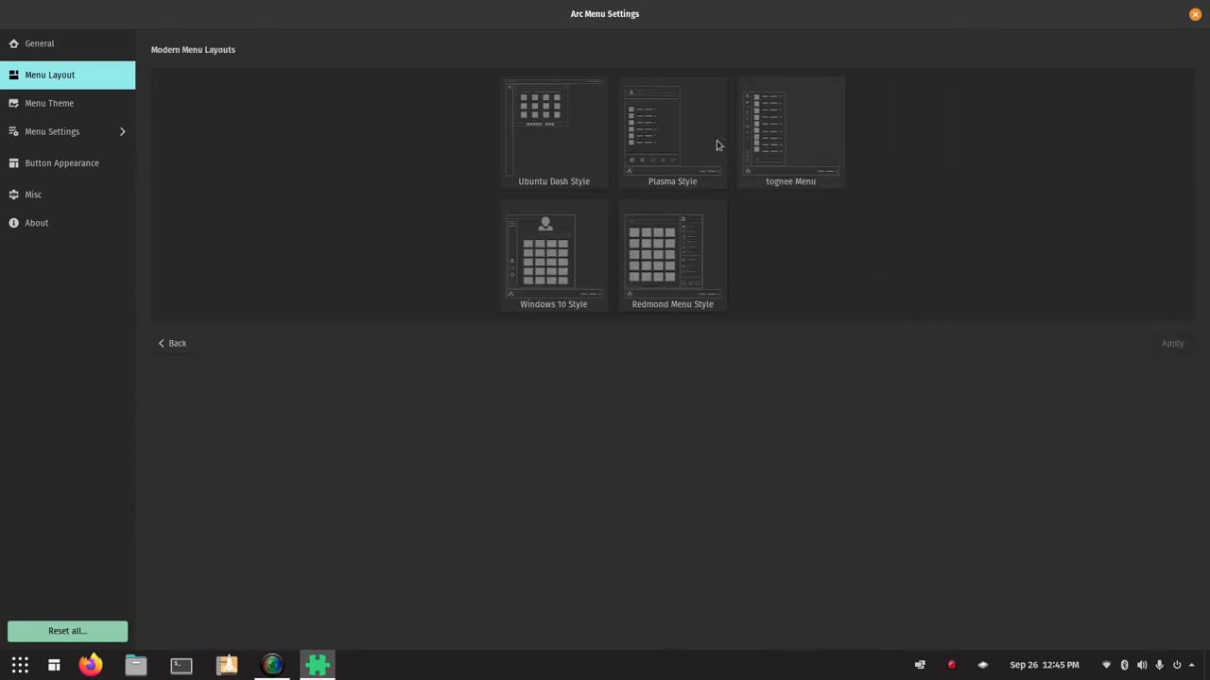
{"action": "left_click", "coordinate": [685, 129]}
{"action": "left_click", "coordinate": [1170, 344]}
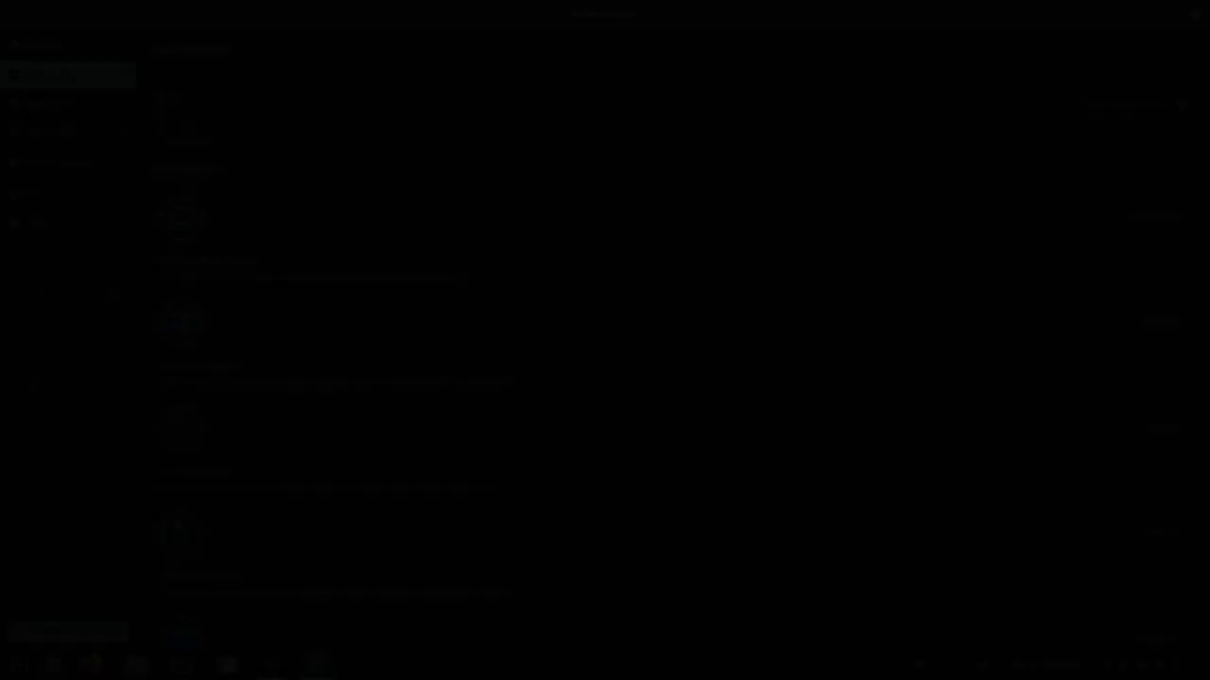
- Look at the Plasma-style menu and review the options in the Plasma Style Tweaks
{"action": "left_click", "coordinate": [54, 665]}
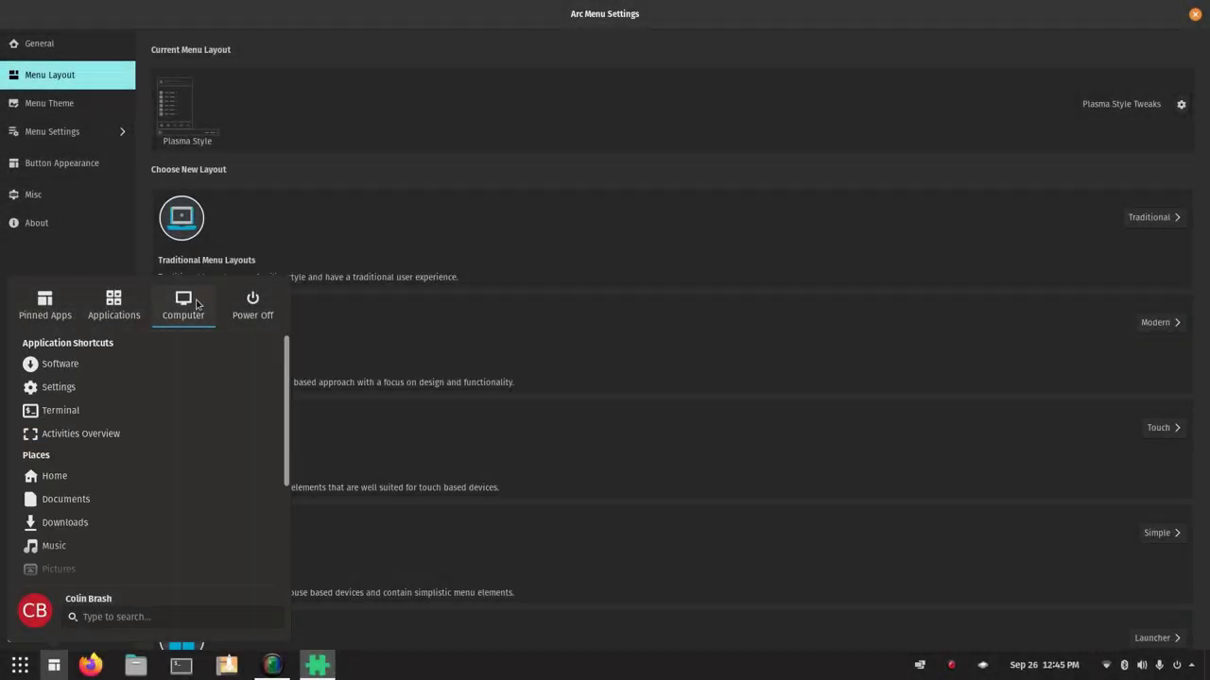
{"action": "mouse_move", "coordinate": [97, 310]}
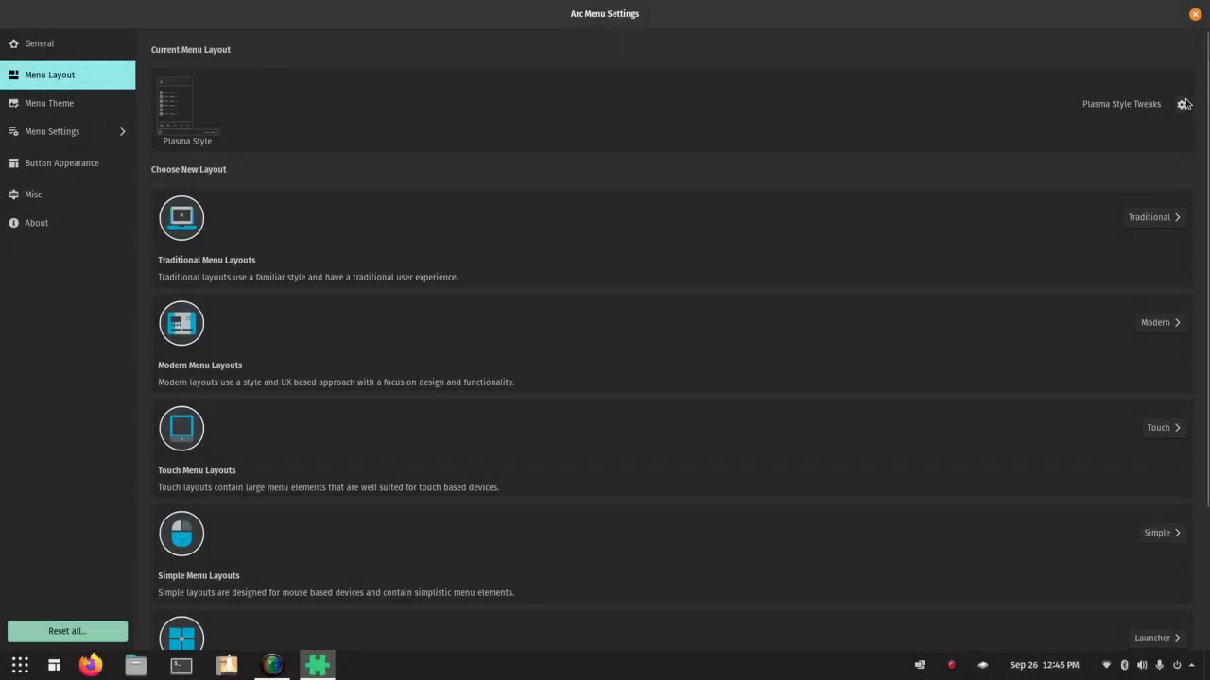
{"action": "left_click", "coordinate": [1183, 104]}
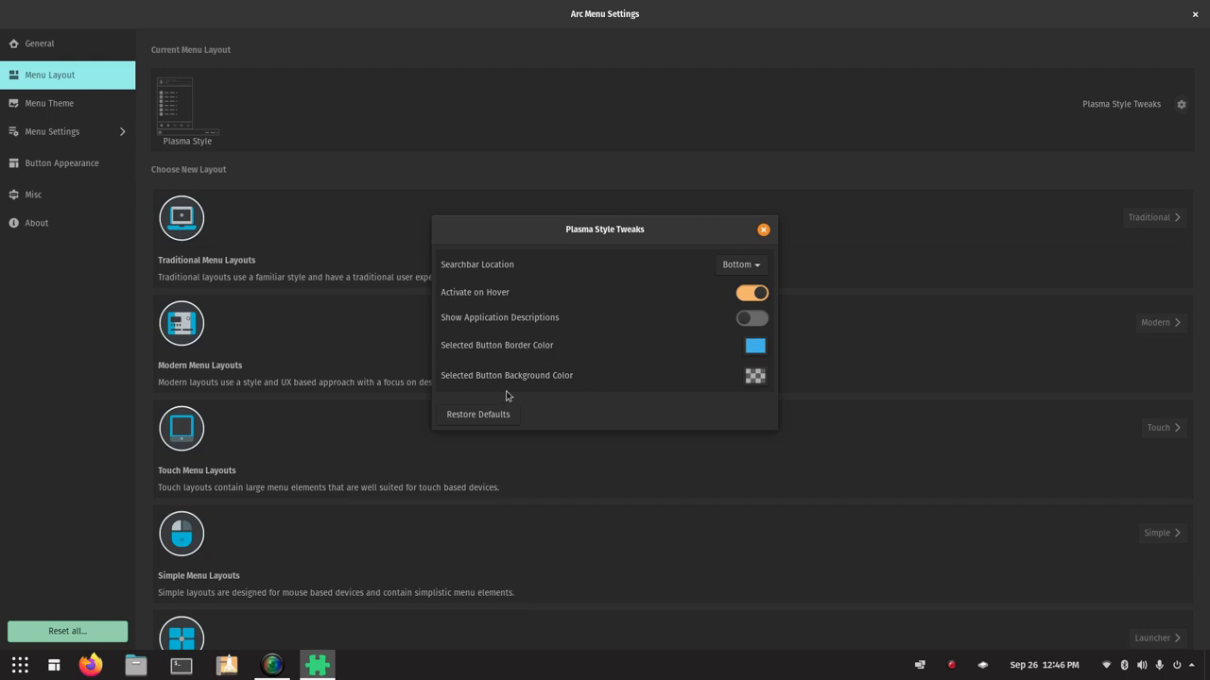
{"action": "left_click", "coordinate": [763, 231]}
- Examine the Plasma-style menu's Applications, Computer, Power Off and Pinned Apps sections, and close the menu
{"action": "mouse_move", "coordinate": [57, 665]}
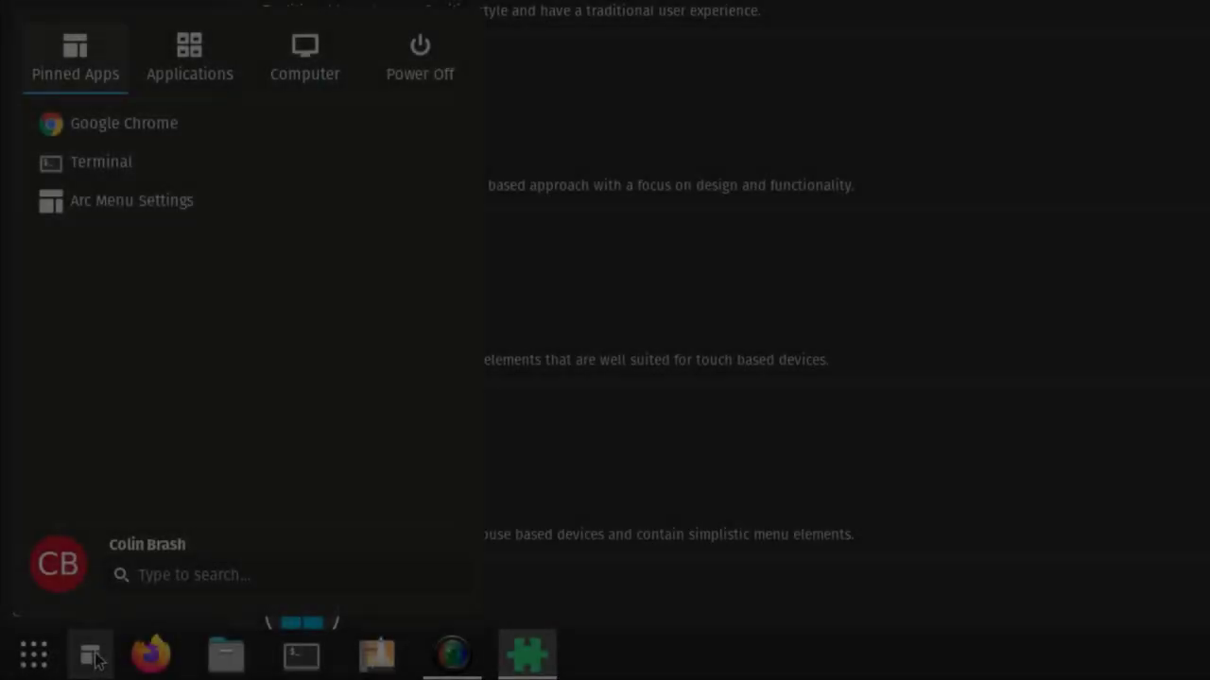
{"action": "left_click", "coordinate": [157, 49]}
{"action": "left_click", "coordinate": [340, 53]}
{"action": "left_click", "coordinate": [420, 57]}
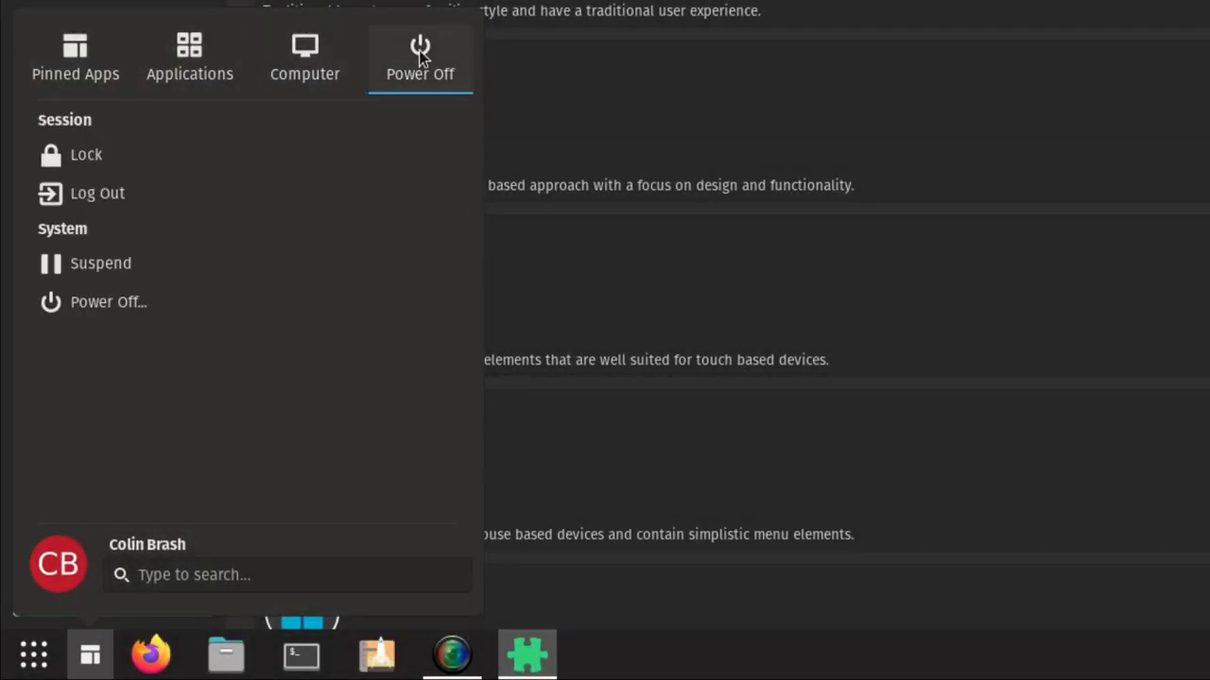
{"action": "left_click", "coordinate": [293, 71]}
{"action": "left_click", "coordinate": [92, 82]}
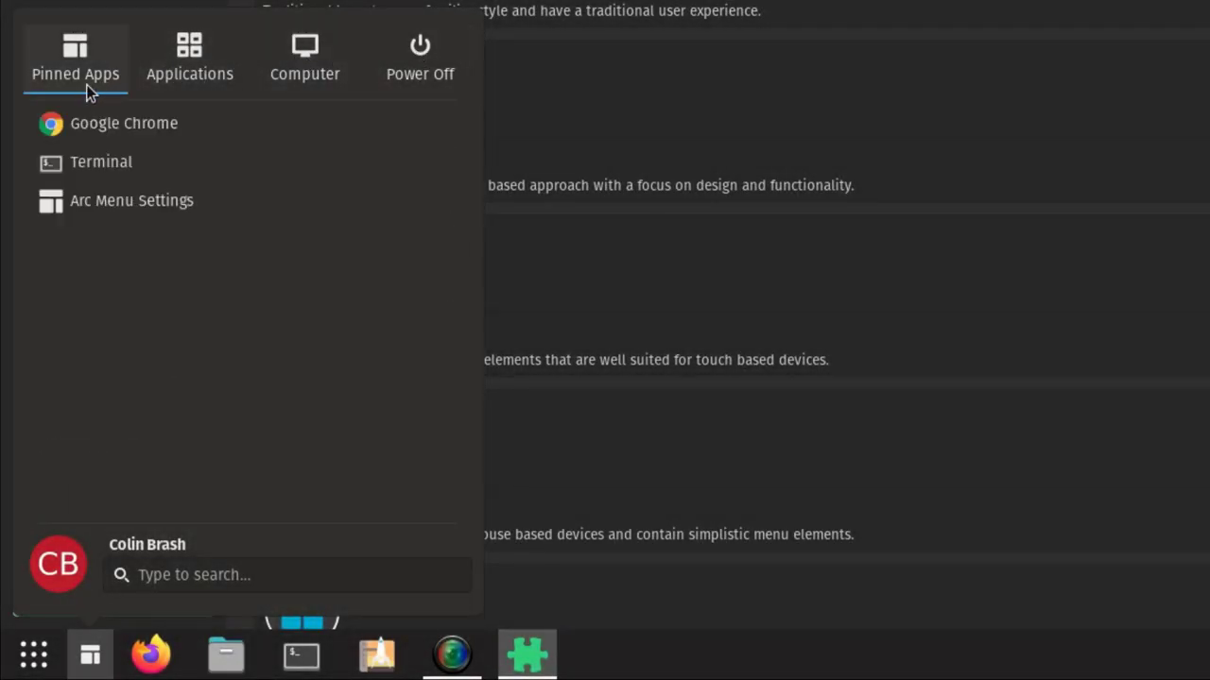
{"action": "left_click", "coordinate": [90, 657]}
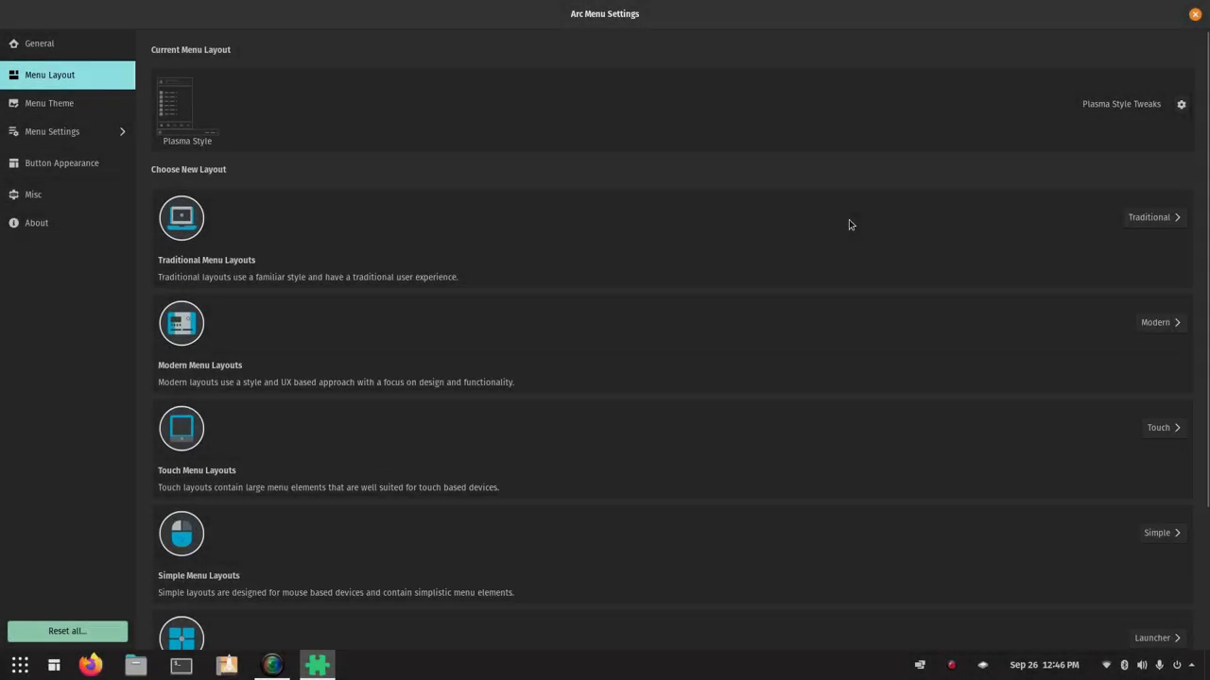
- Apply the tognee Menu from the Modern layouts and look over its menu
{"action": "left_click", "coordinate": [1155, 322]}
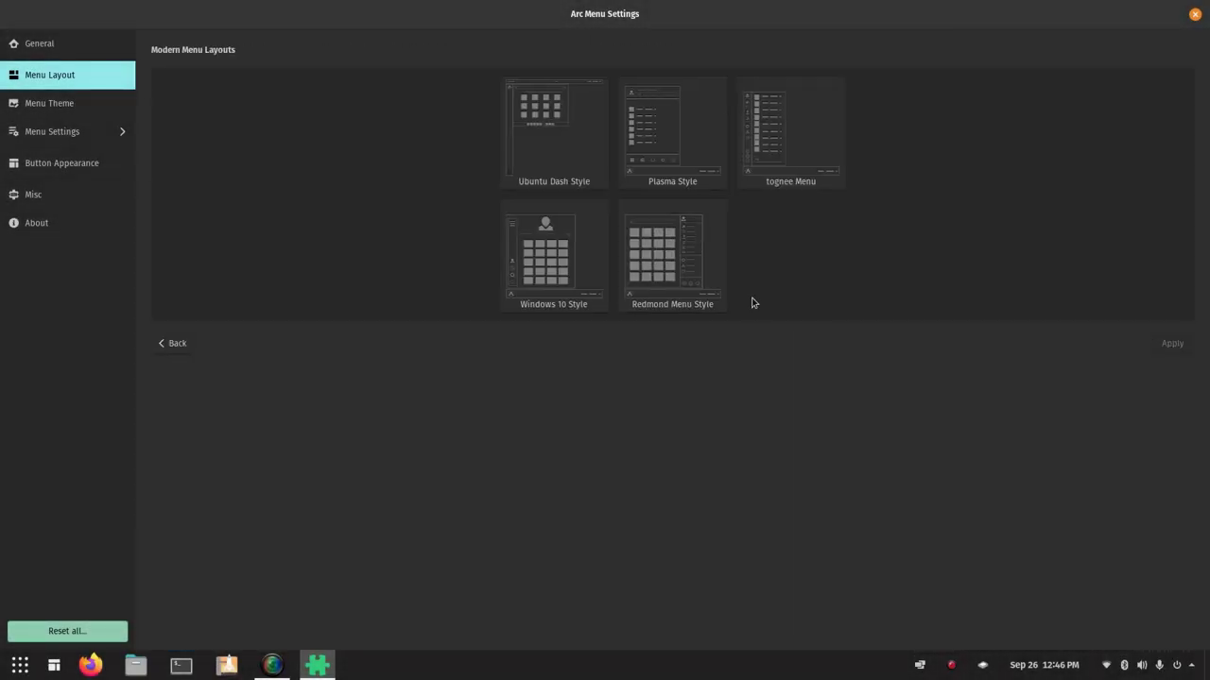
{"action": "left_click", "coordinate": [798, 129]}
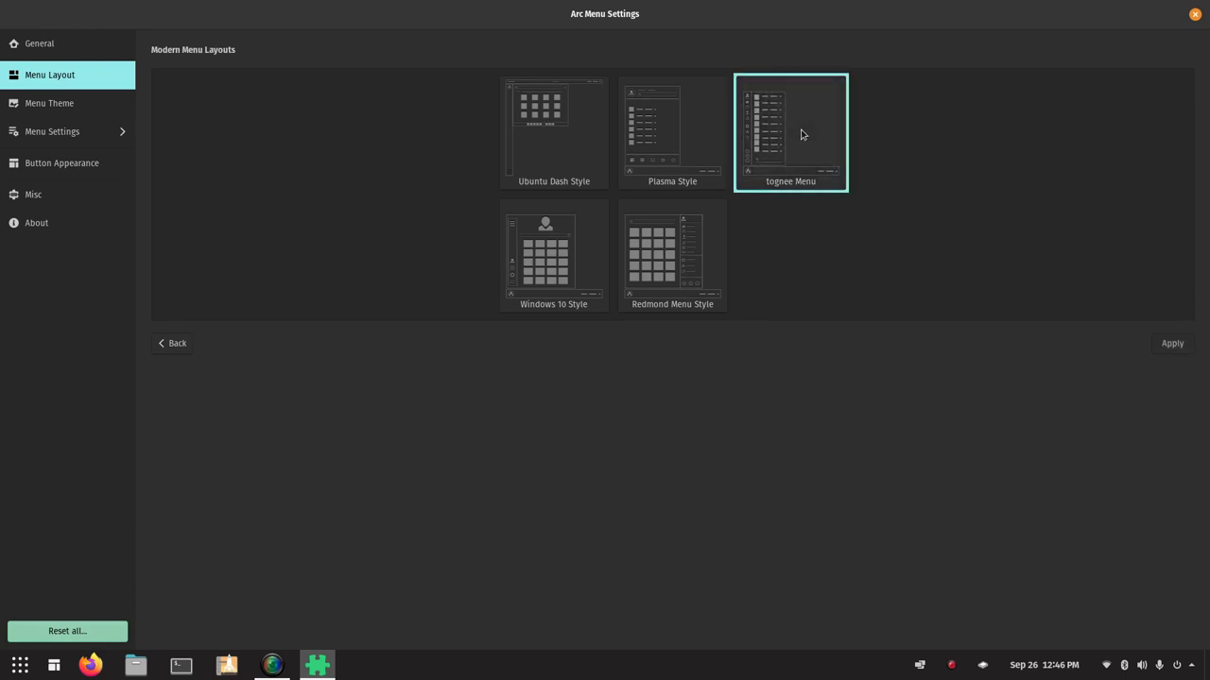
{"action": "left_click", "coordinate": [1159, 348]}
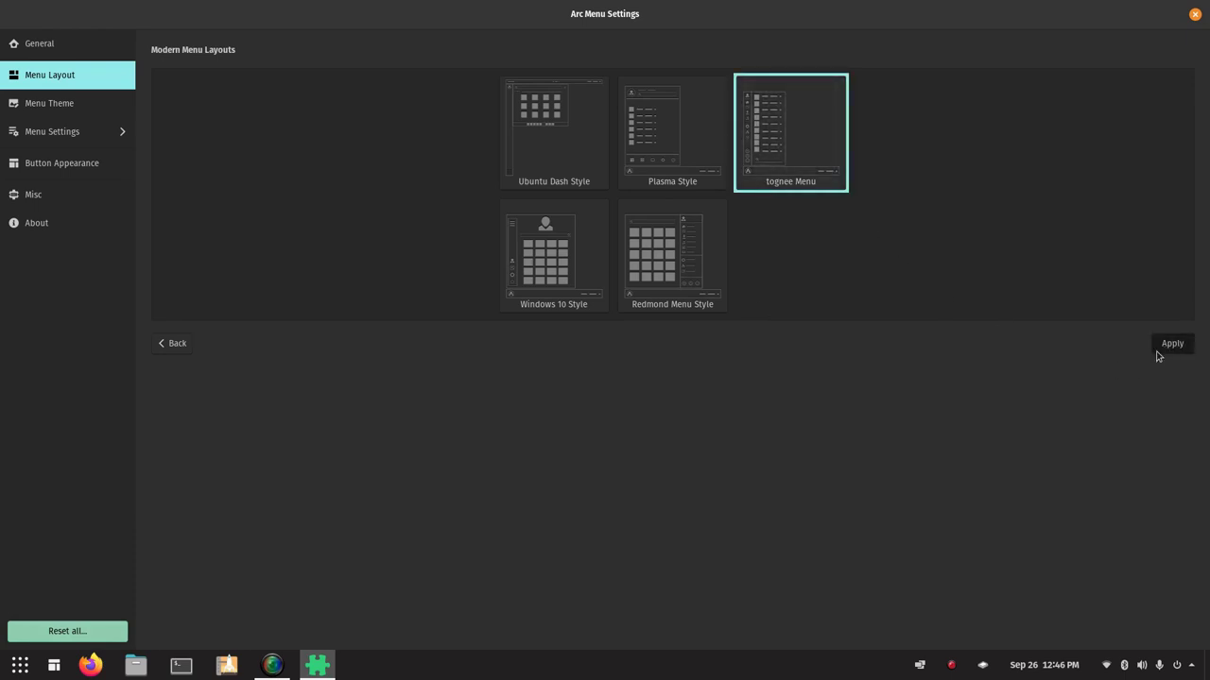
{"action": "left_click", "coordinate": [55, 667]}
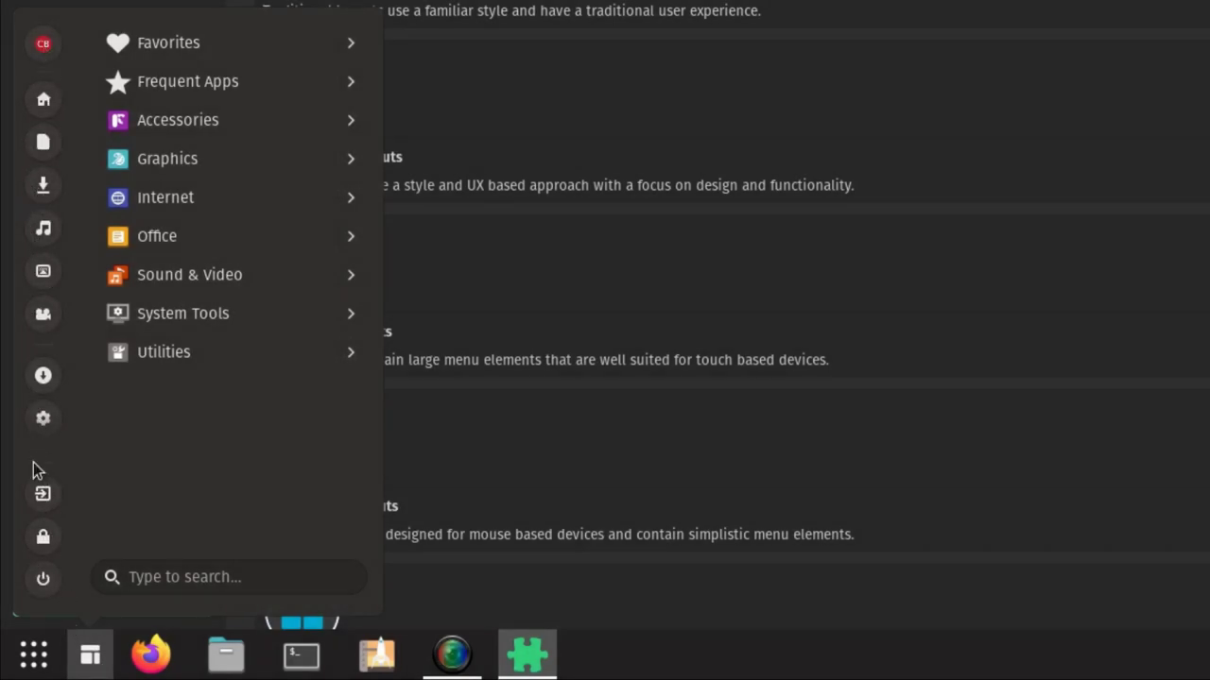
{"action": "left_click", "coordinate": [198, 76]}
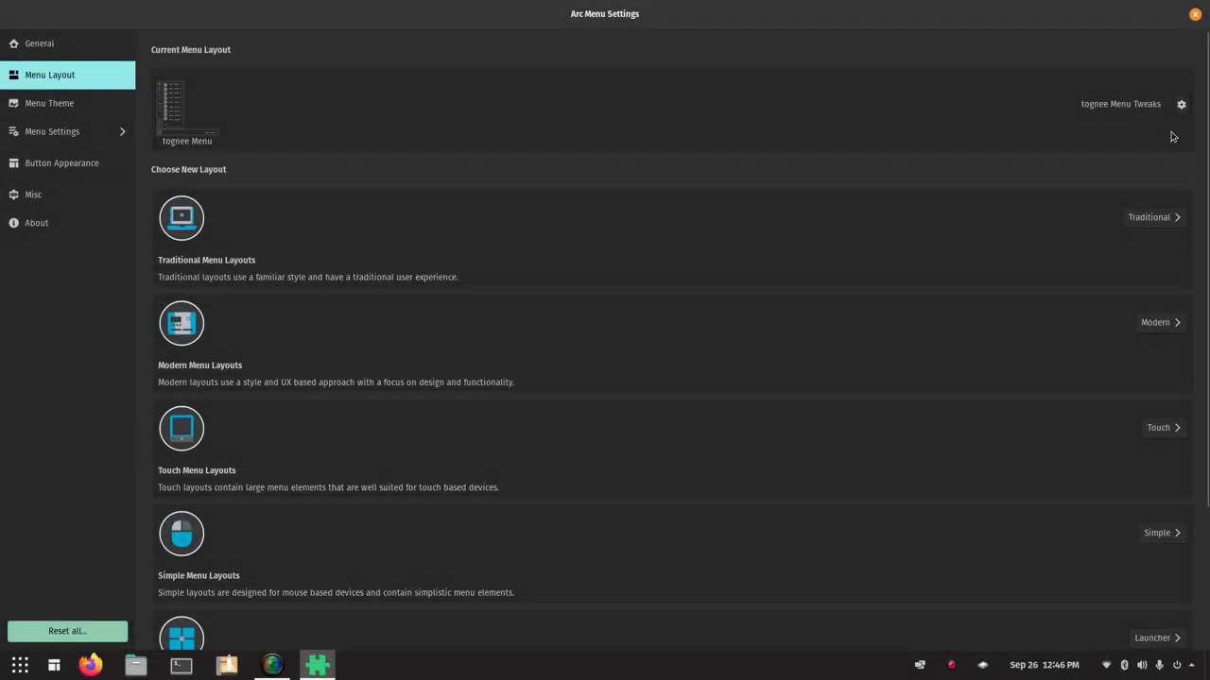
- Review the tognee Menu Tweaks, including the Avatar Icon Shape choices, and close them
{"action": "left_click", "coordinate": [1182, 104]}
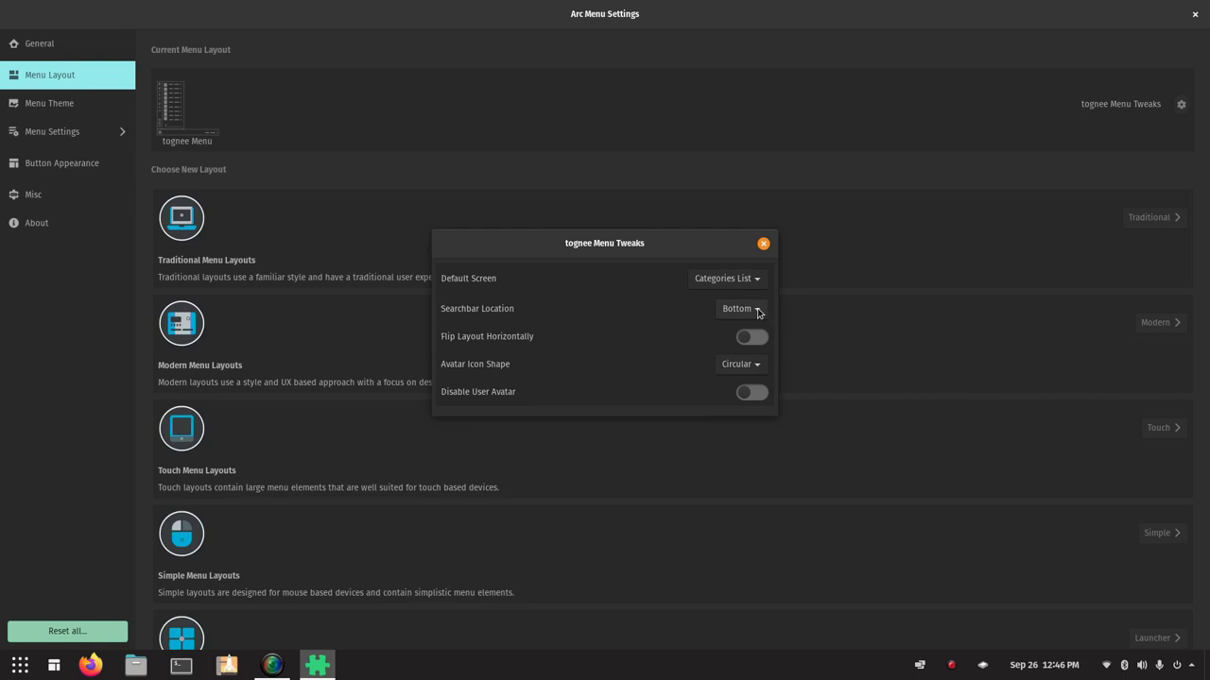
{"action": "left_click", "coordinate": [750, 366]}
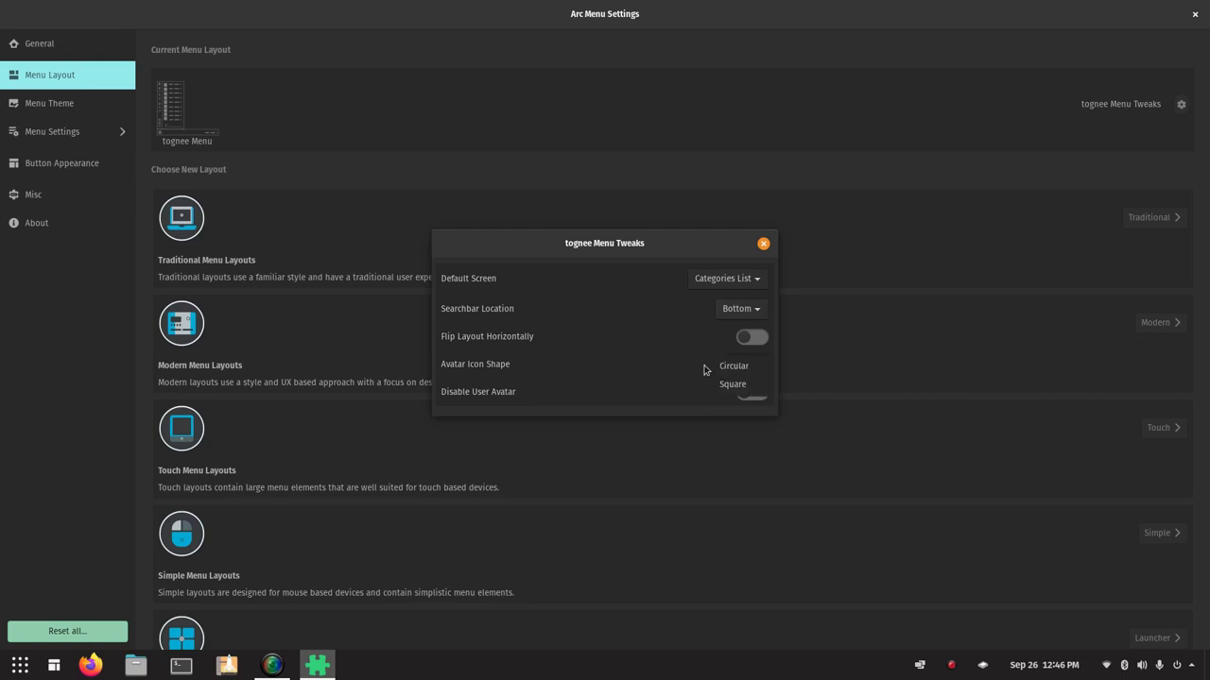
{"action": "left_click", "coordinate": [635, 373]}
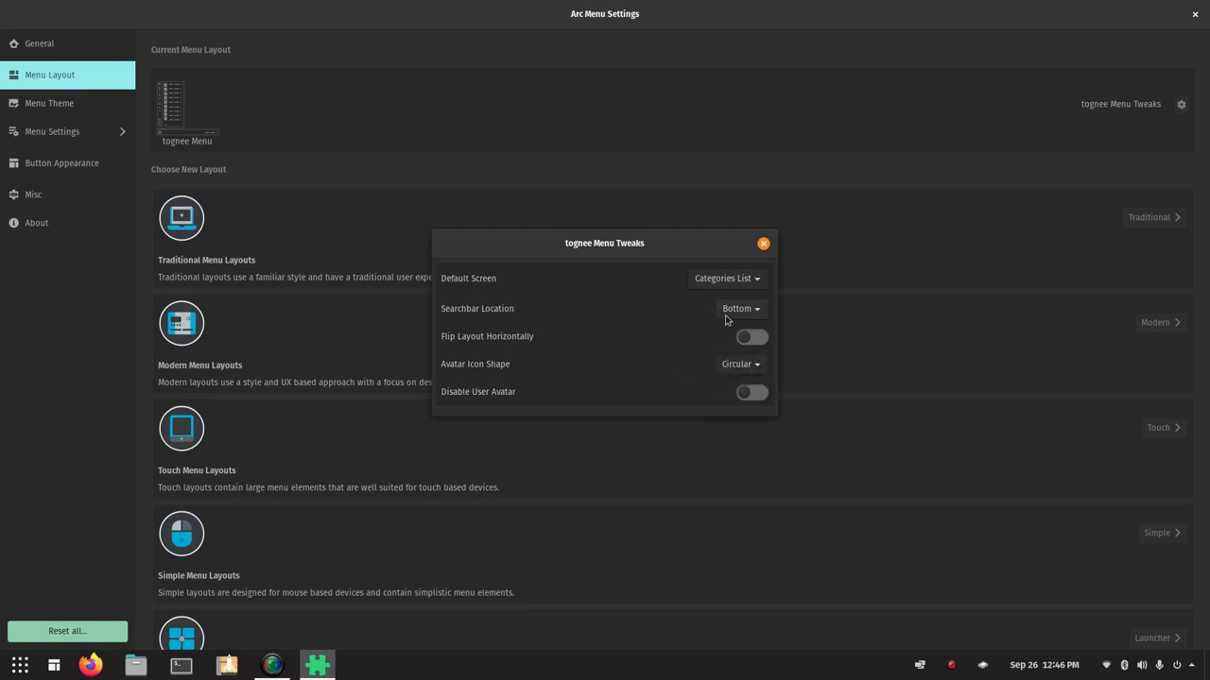
{"action": "left_click", "coordinate": [764, 244]}
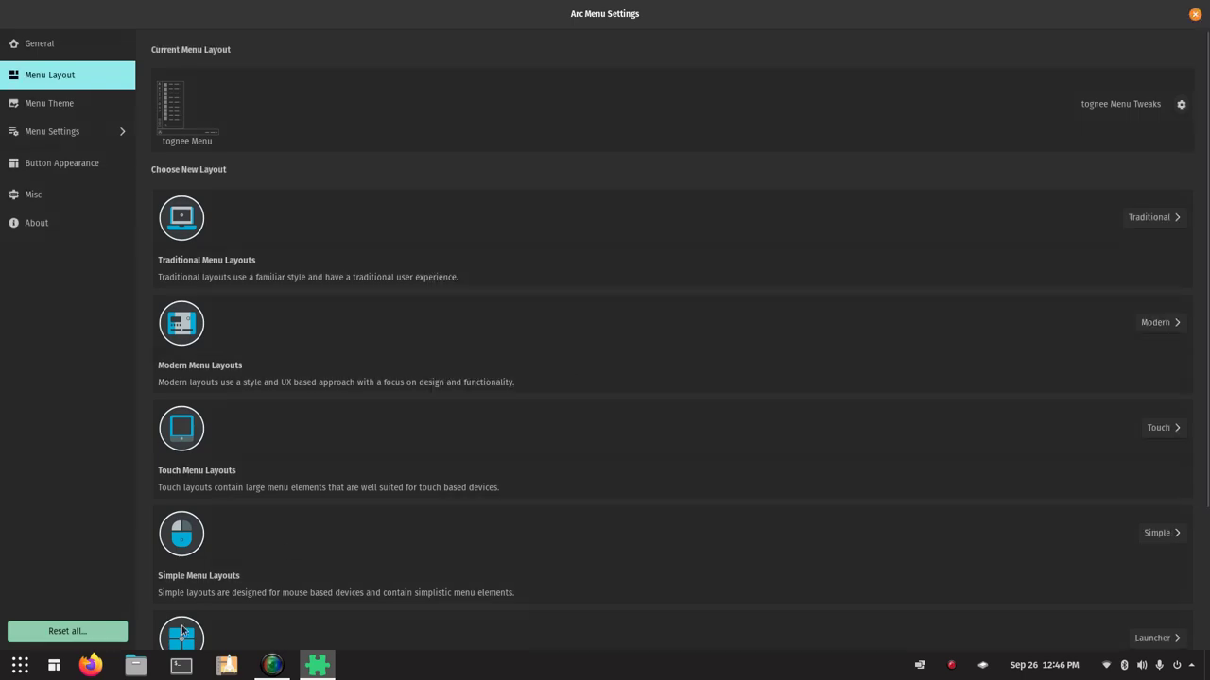
- Glance over the tognee menu again and apply the Windows 10 Style from the Modern layouts
{"action": "left_click", "coordinate": [54, 665]}
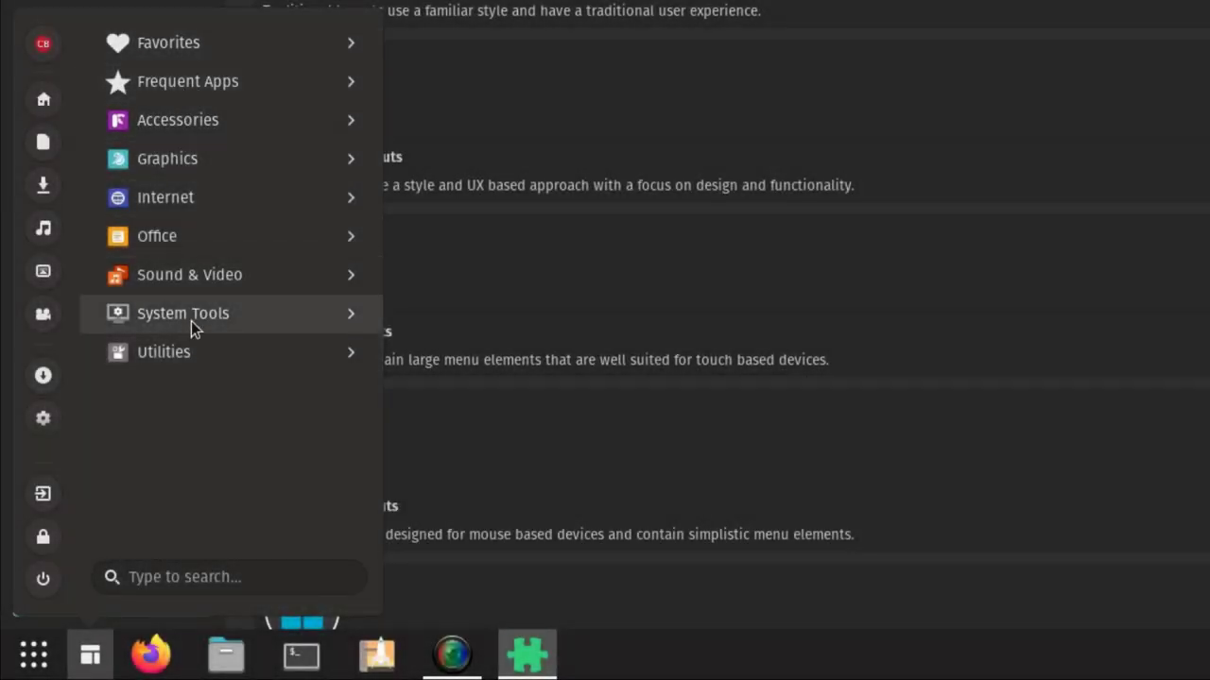
{"action": "left_click", "coordinate": [90, 655]}
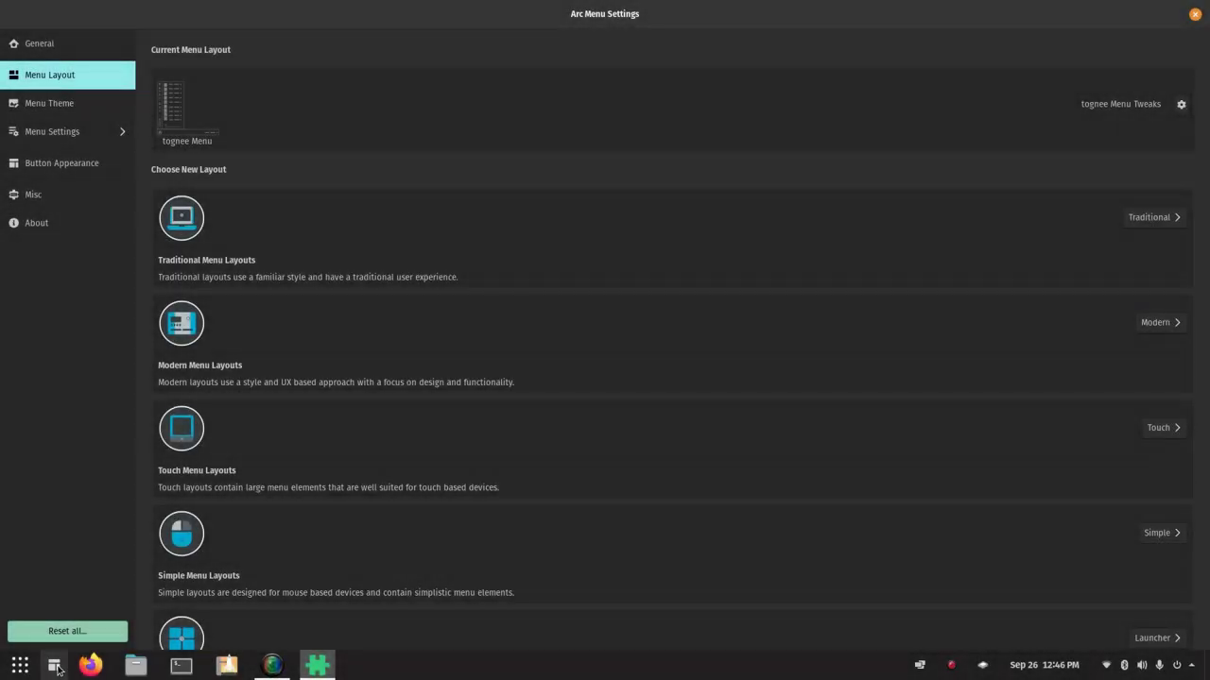
{"action": "left_click", "coordinate": [1153, 322]}
{"action": "left_click", "coordinate": [570, 278]}
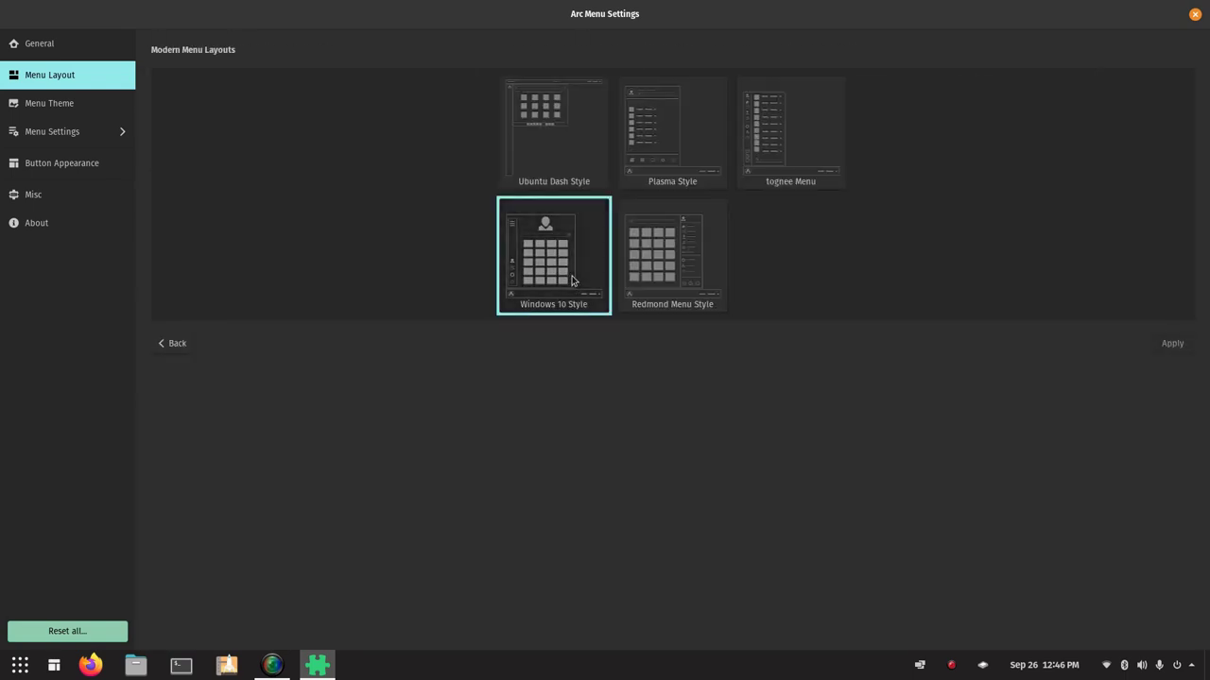
{"action": "left_click", "coordinate": [1149, 344]}
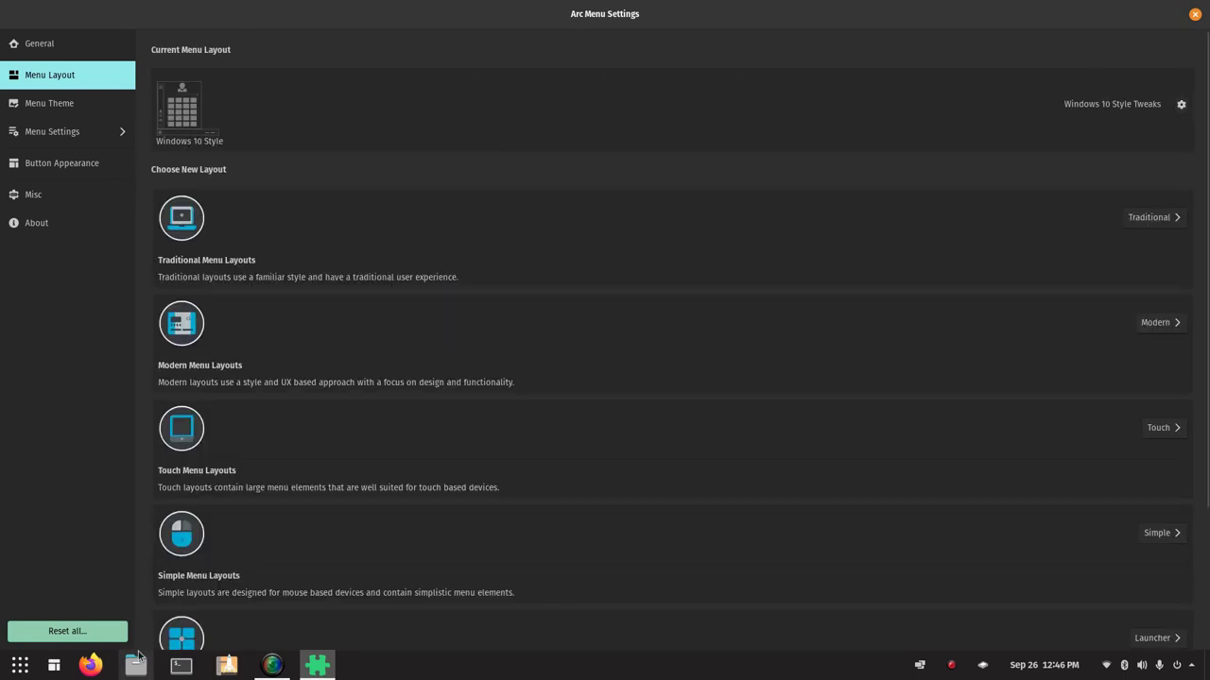
- Look through the app grid of the Windows 10-style menu
{"action": "left_click", "coordinate": [52, 666]}
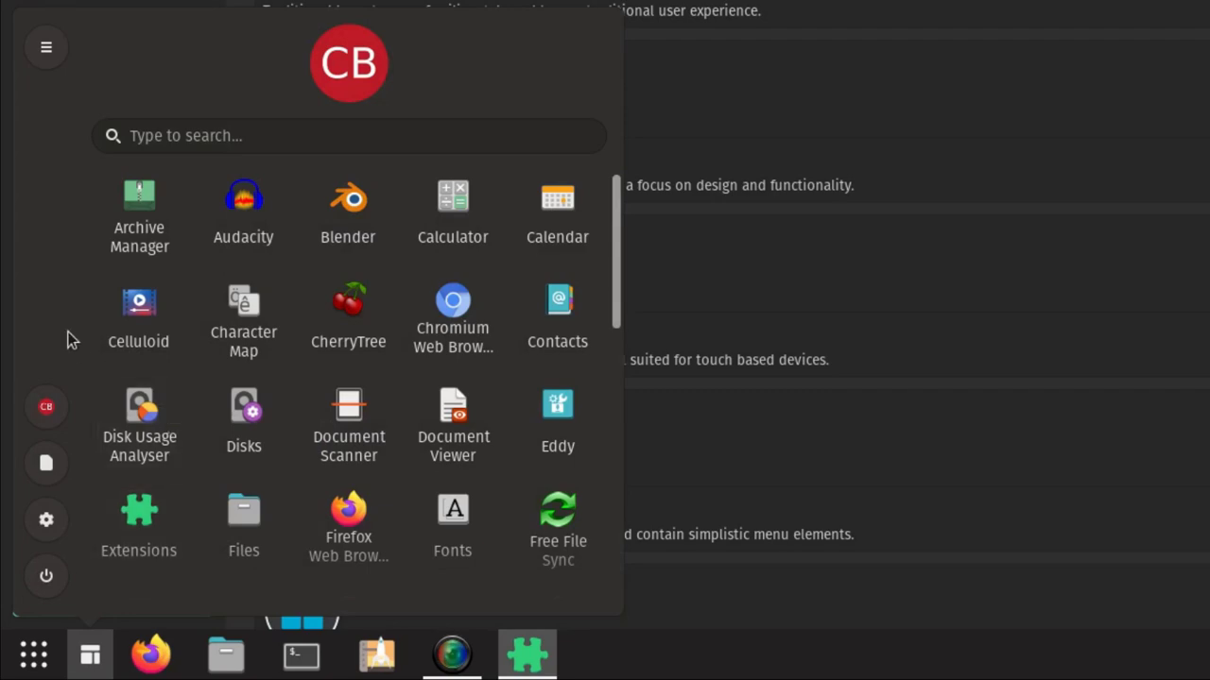
{"action": "scroll", "coordinate": [416, 345], "scroll_direction": "down", "scroll_amount": 10}
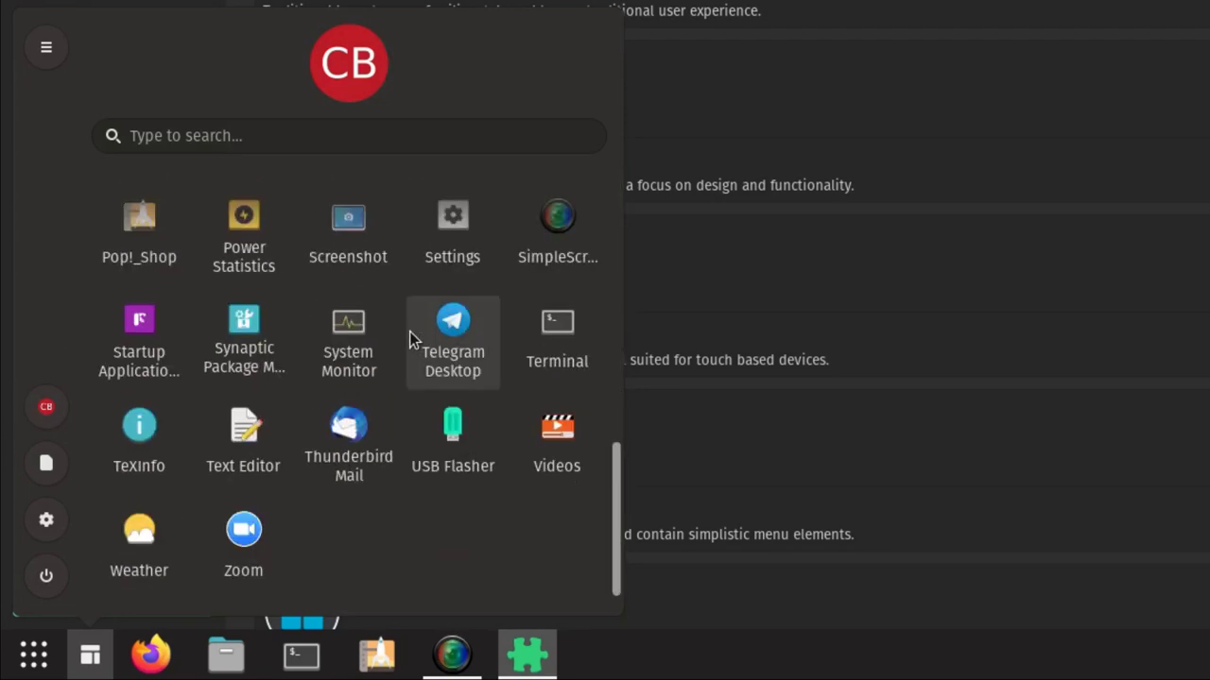
{"action": "scroll", "coordinate": [411, 340], "scroll_direction": "up", "scroll_amount": 10}
{"action": "scroll", "coordinate": [410, 332], "scroll_direction": "down", "scroll_amount": 10}
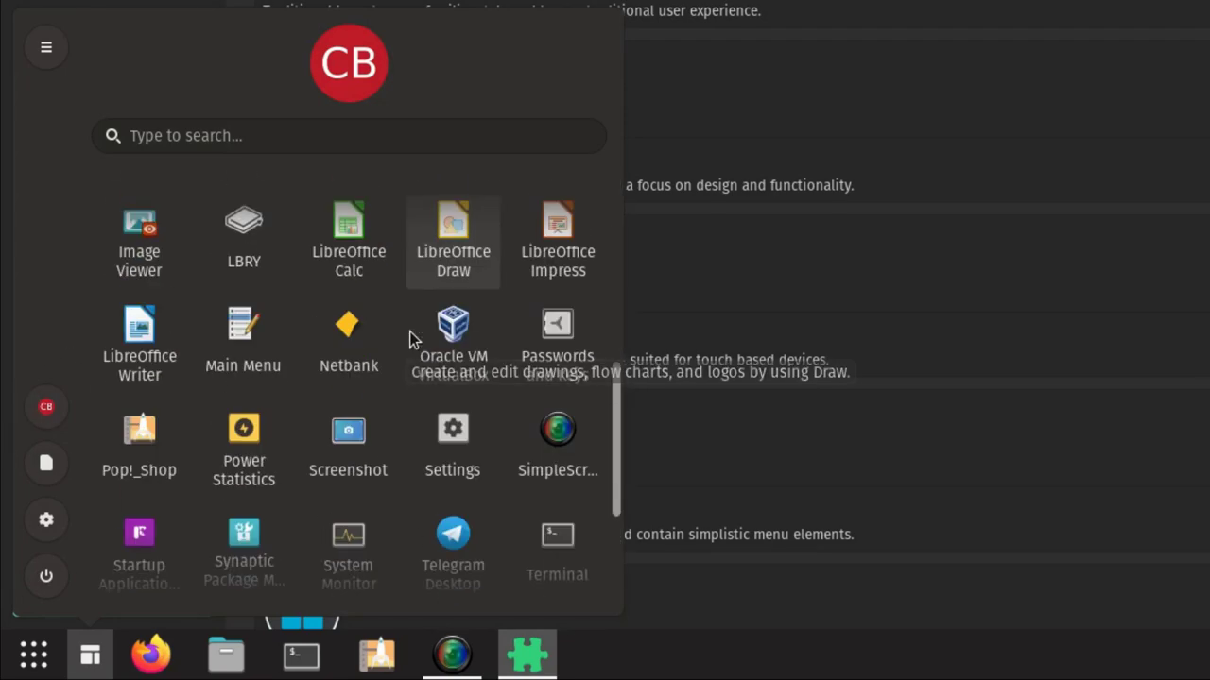
{"action": "scroll", "coordinate": [410, 332], "scroll_direction": "up", "scroll_amount": 10}
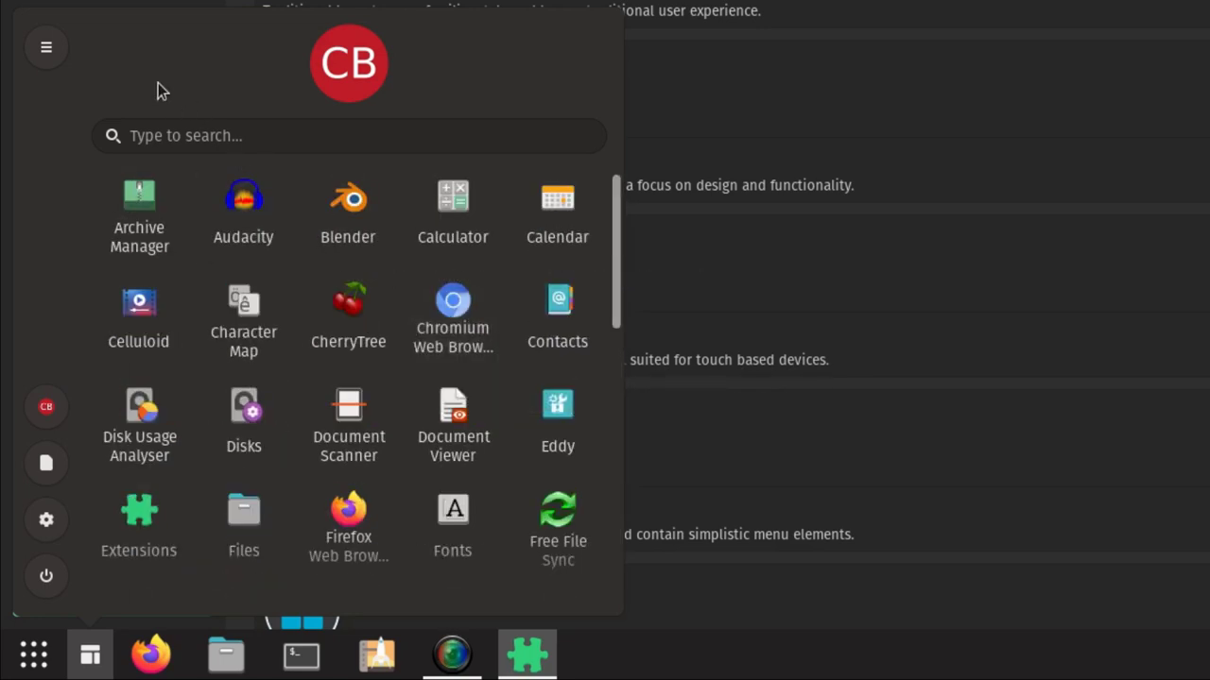
- Examine the expandable side list with pinned apps and shortcuts in the Windows 10-style menu
{"action": "left_click", "coordinate": [47, 49]}
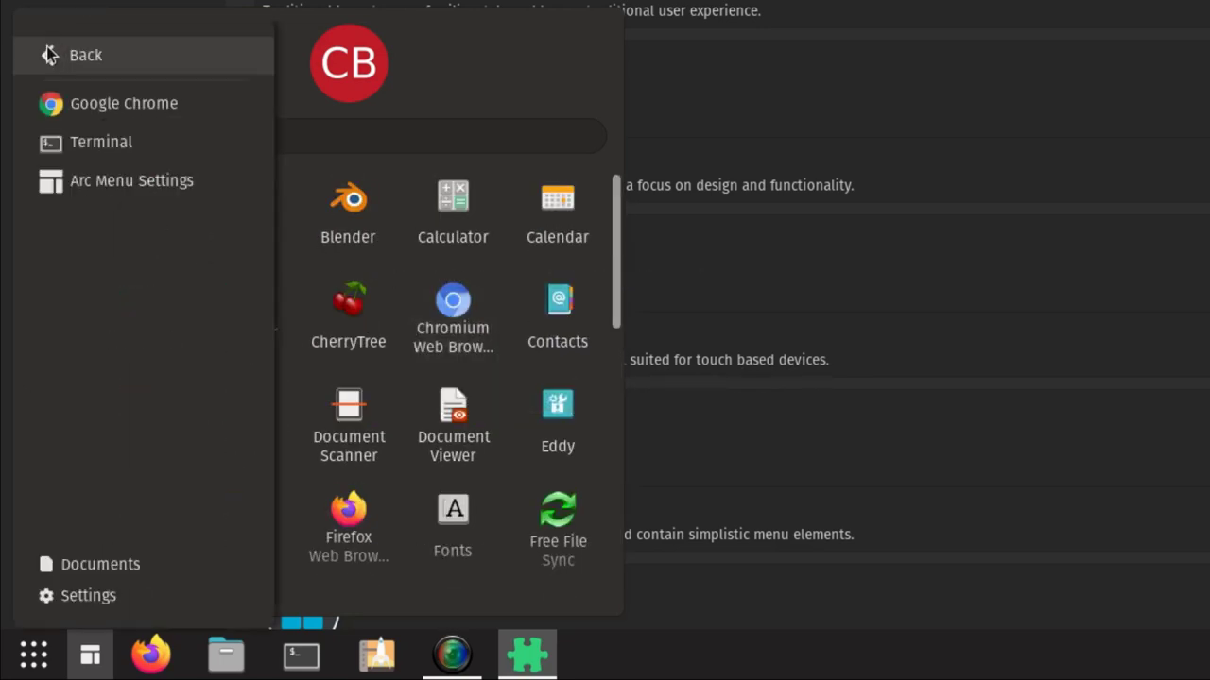
{"action": "left_click", "coordinate": [49, 55]}
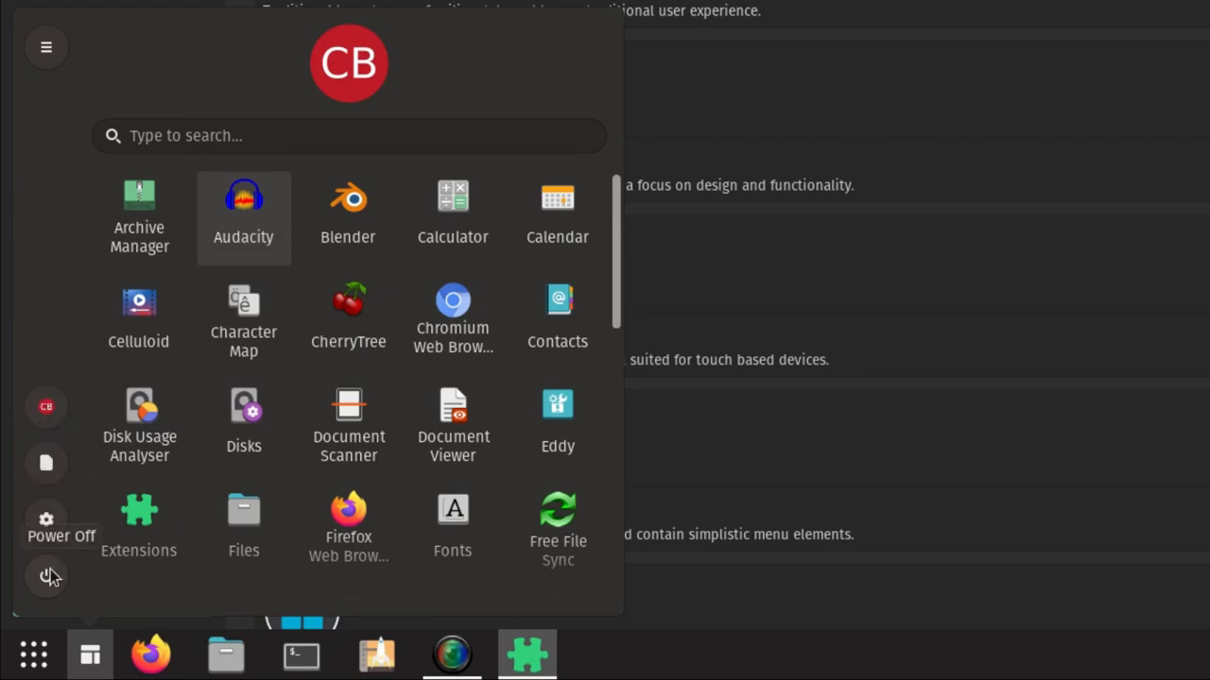
{"action": "left_click", "coordinate": [54, 52]}
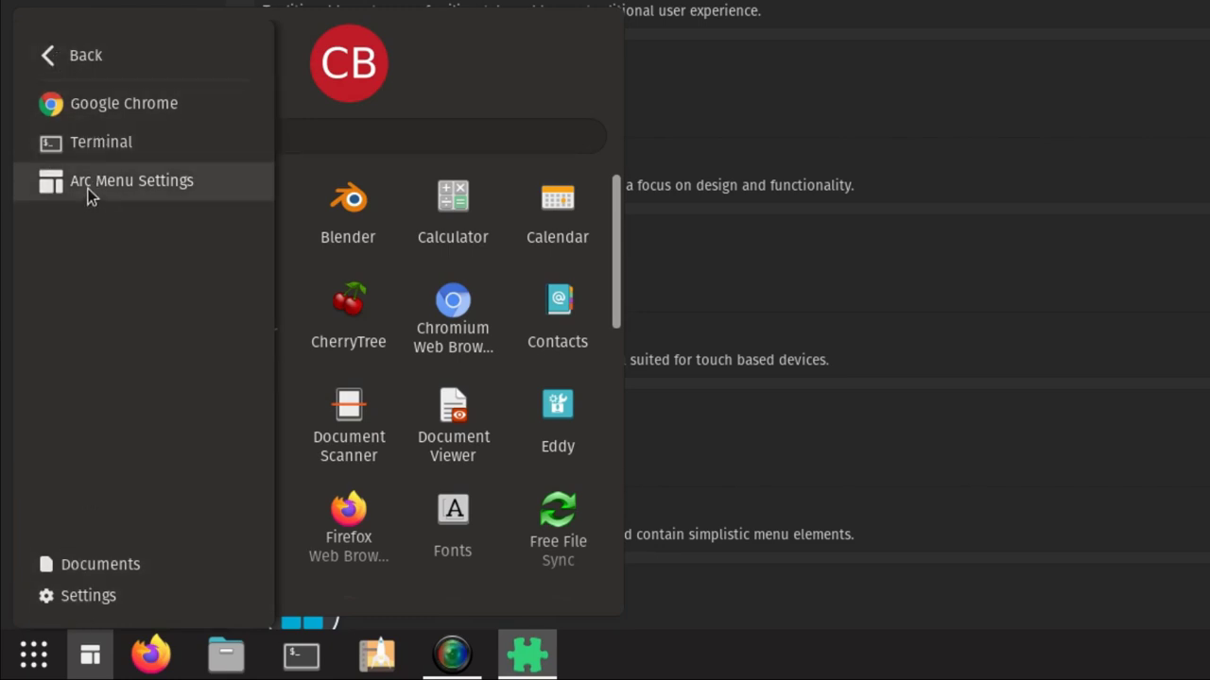
{"action": "left_click", "coordinate": [48, 36]}
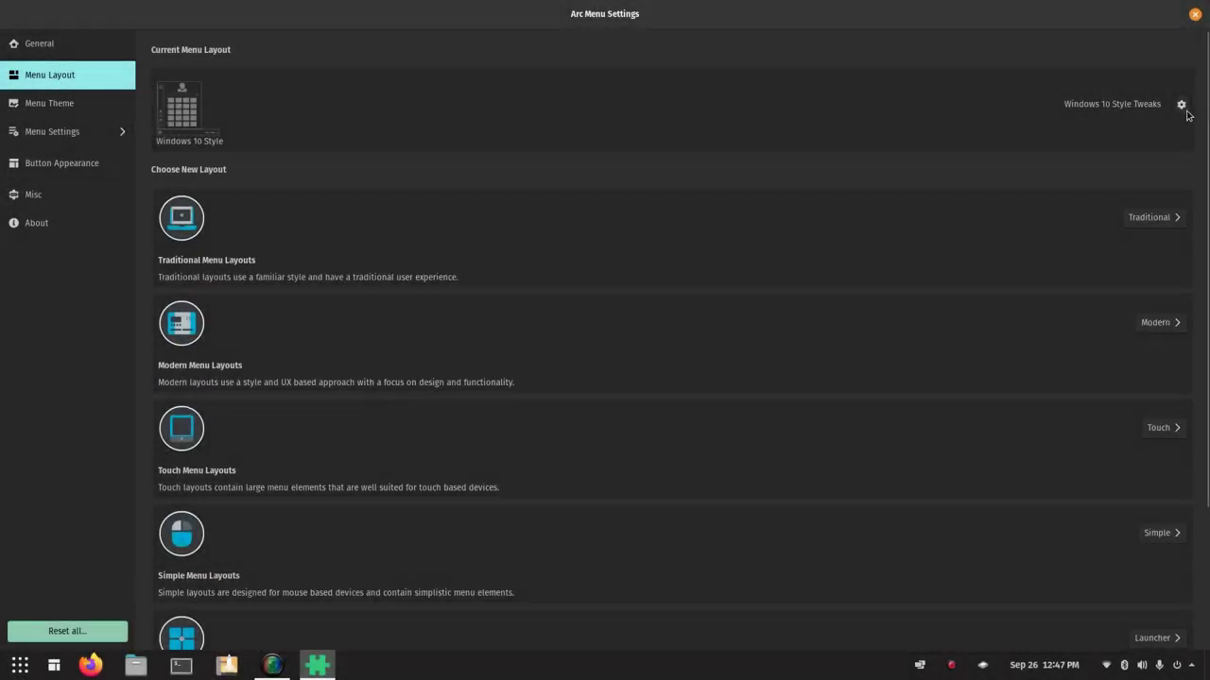
- Review the Windows 10 Style Tweaks, including the Avatar Icon Shape choices, and close them
{"action": "left_click", "coordinate": [1180, 105]}
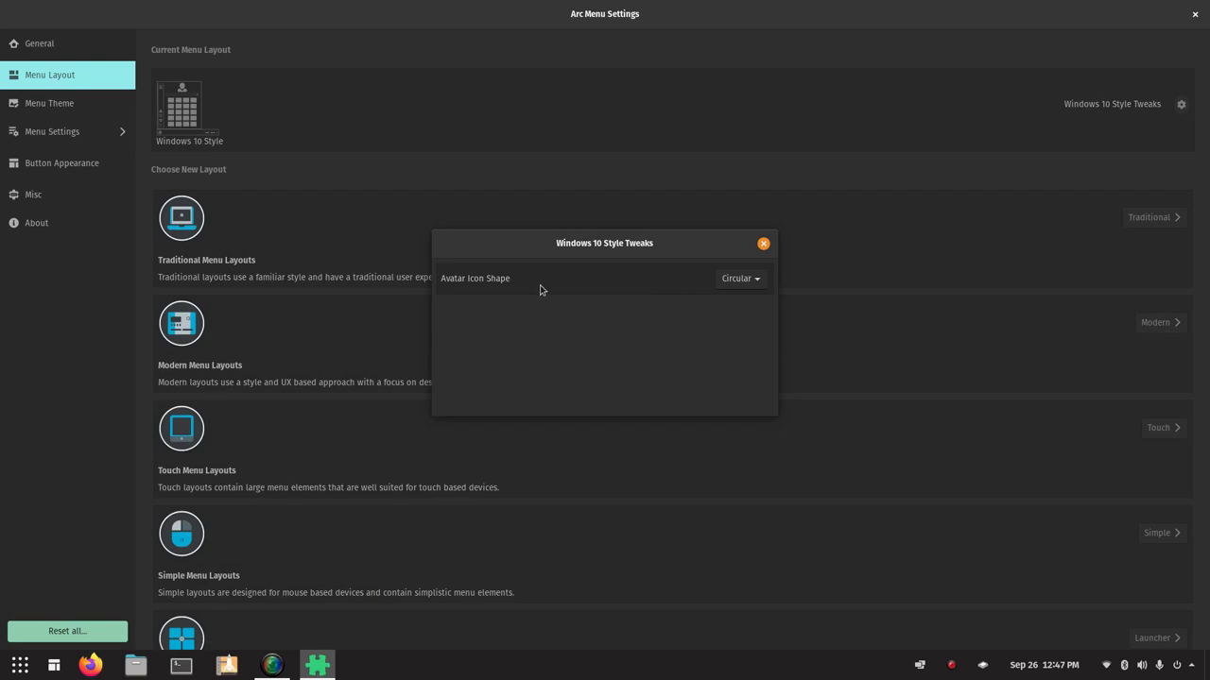
{"action": "left_click", "coordinate": [748, 282]}
{"action": "left_click", "coordinate": [743, 280]}
{"action": "left_click", "coordinate": [764, 244]}
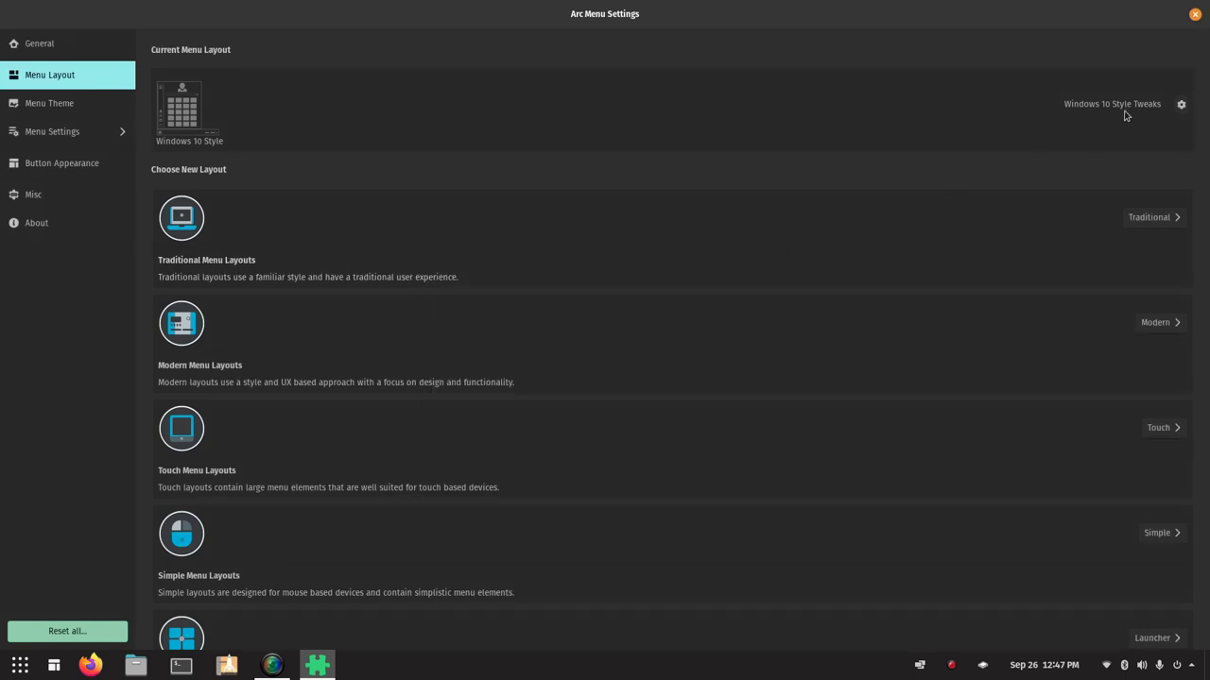
- Apply the Redmond Menu Style from the Modern layouts
{"action": "left_click", "coordinate": [1155, 322]}
{"action": "left_click", "coordinate": [684, 262]}
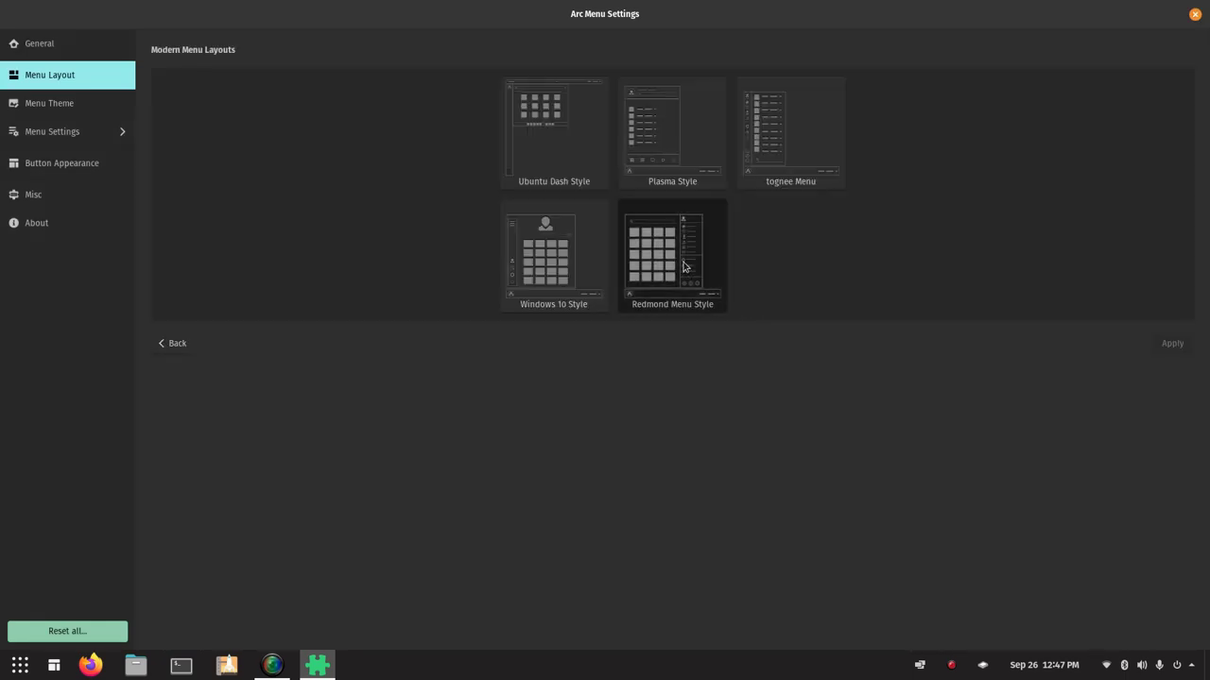
{"action": "left_click", "coordinate": [1167, 348]}
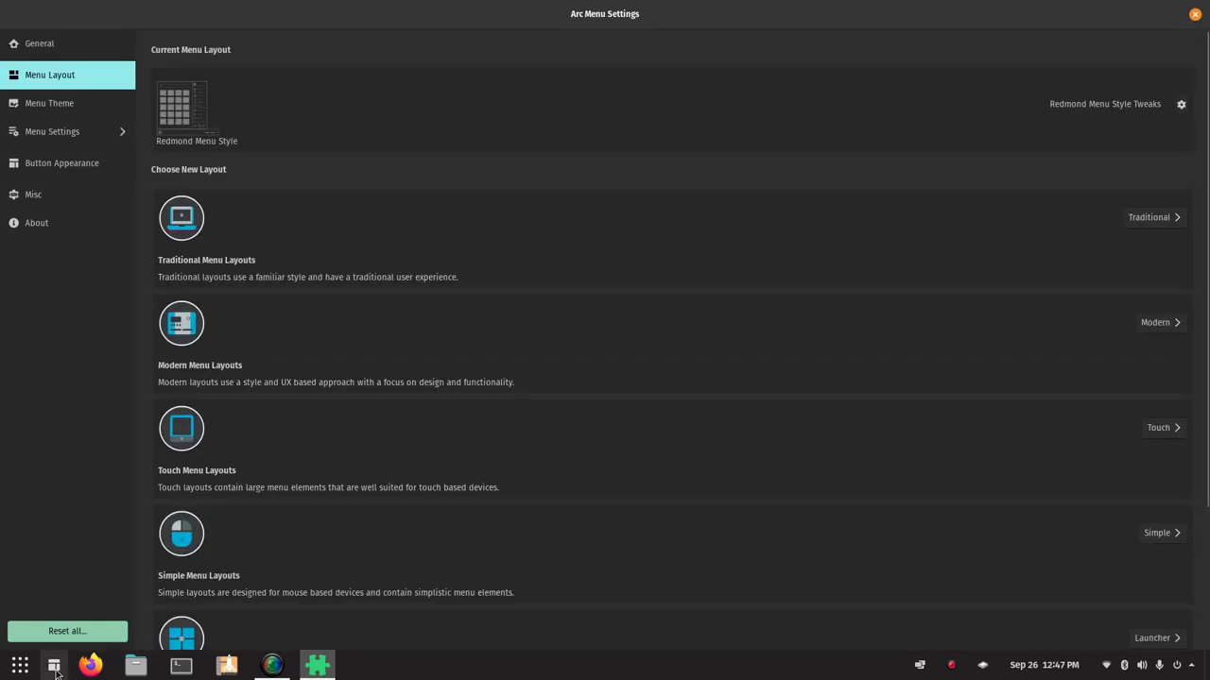
- Look through the Redmond-style menu's app grid and its folder and system shortcuts
{"action": "left_click", "coordinate": [55, 669]}
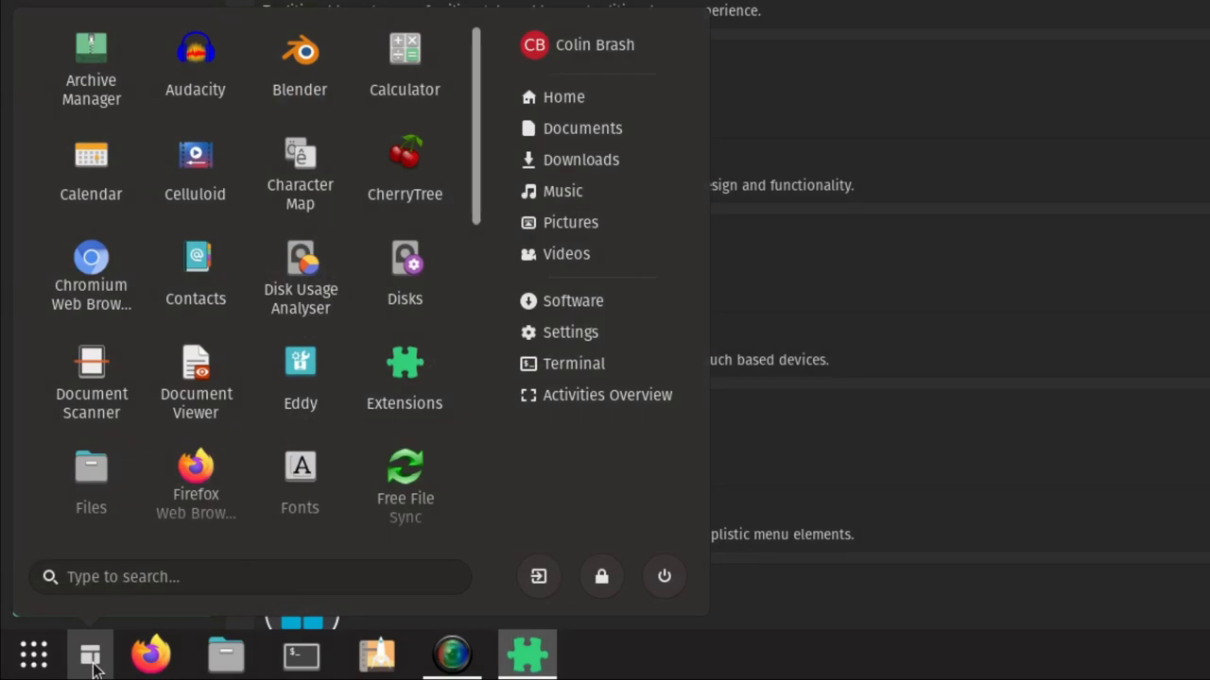
{"action": "scroll", "coordinate": [283, 236], "scroll_direction": "down", "scroll_amount": 10}
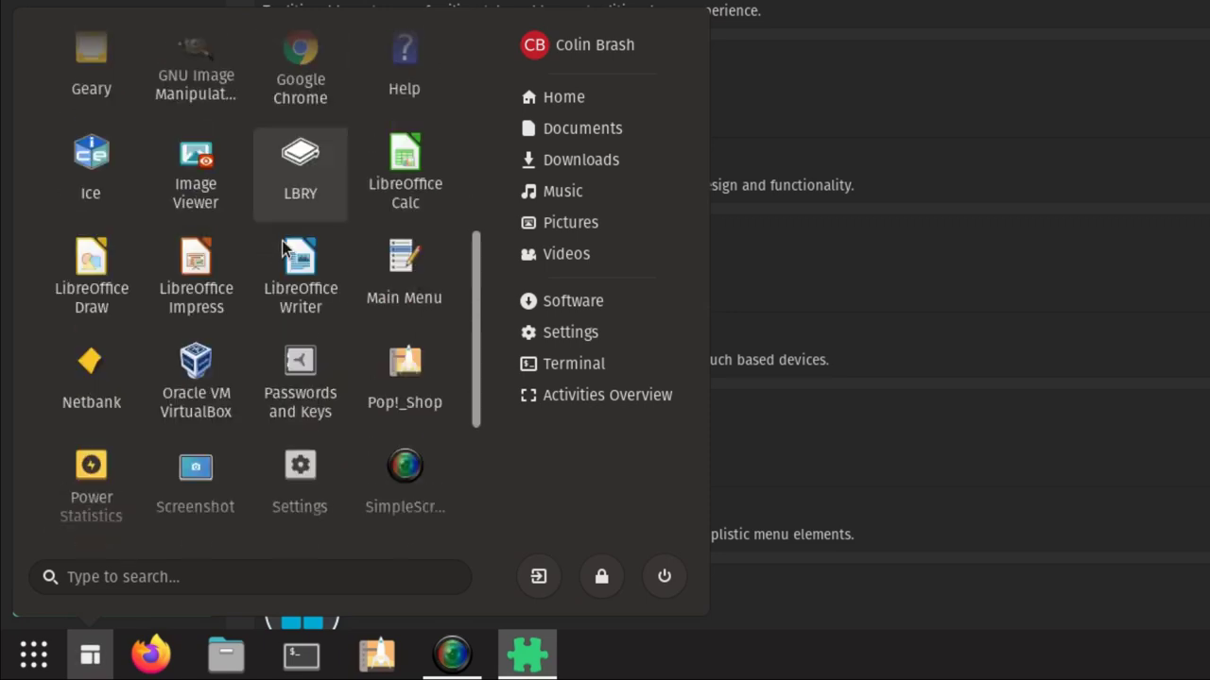
{"action": "scroll", "coordinate": [284, 249], "scroll_direction": "up", "scroll_amount": 10}
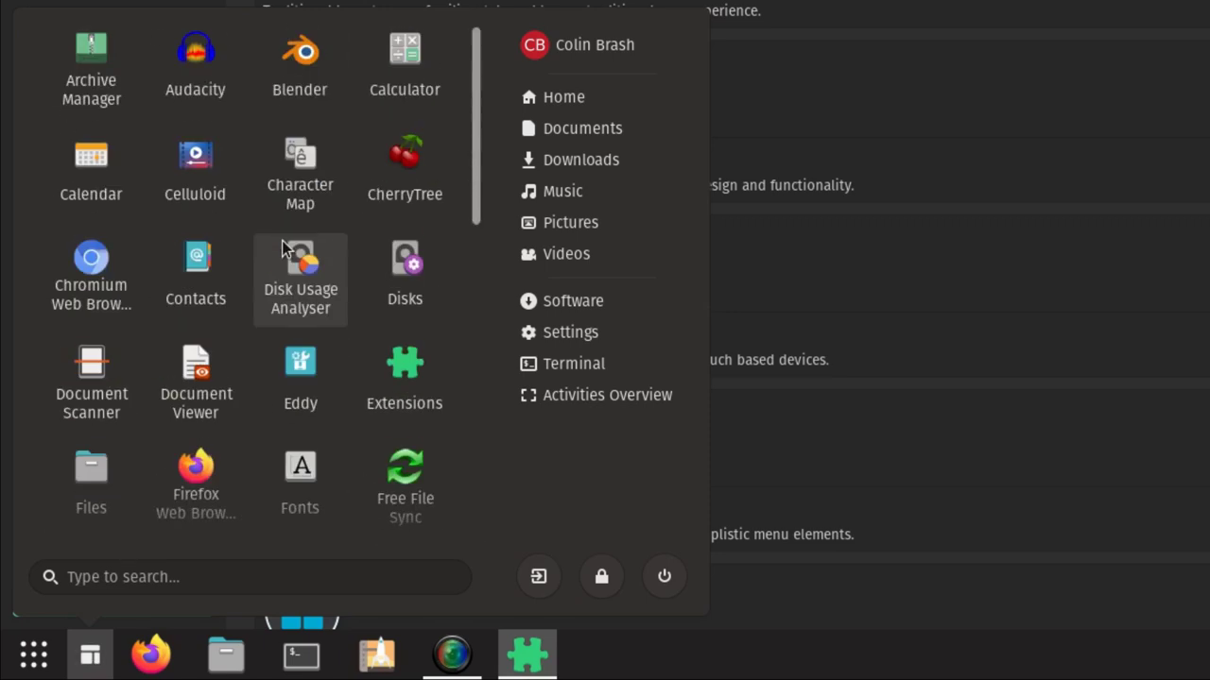
{"action": "scroll", "coordinate": [284, 249], "scroll_direction": "down", "scroll_amount": 10}
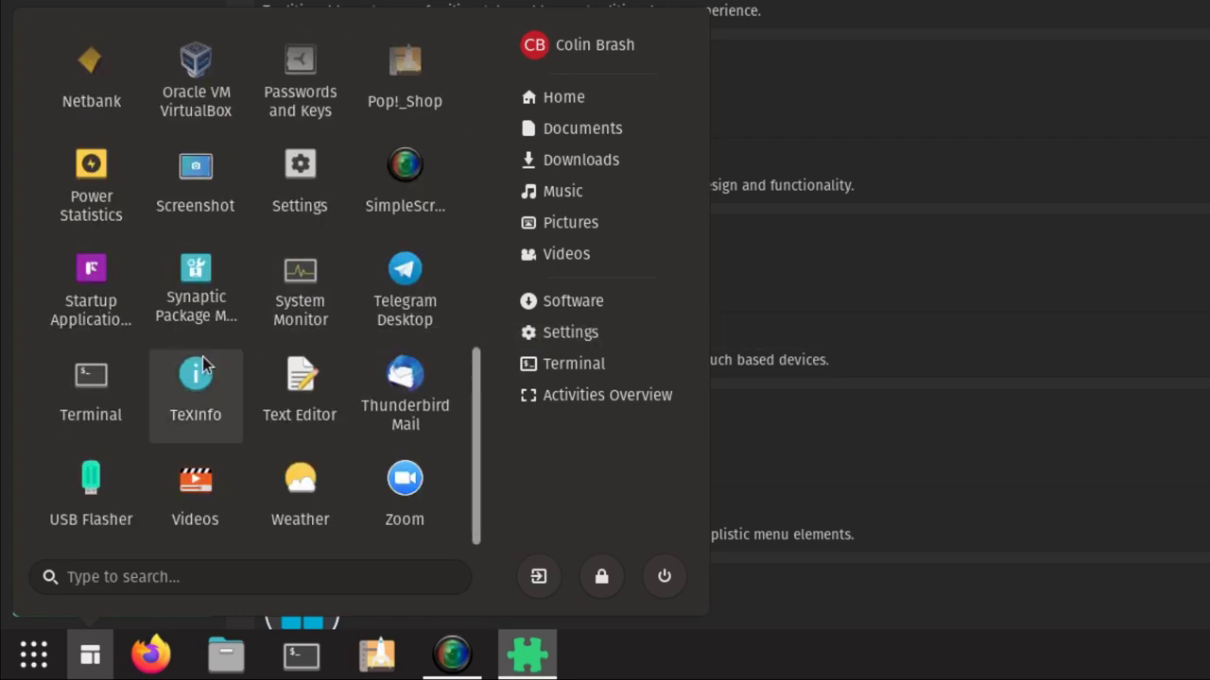
{"action": "scroll", "coordinate": [203, 366], "scroll_direction": "up", "scroll_amount": 10}
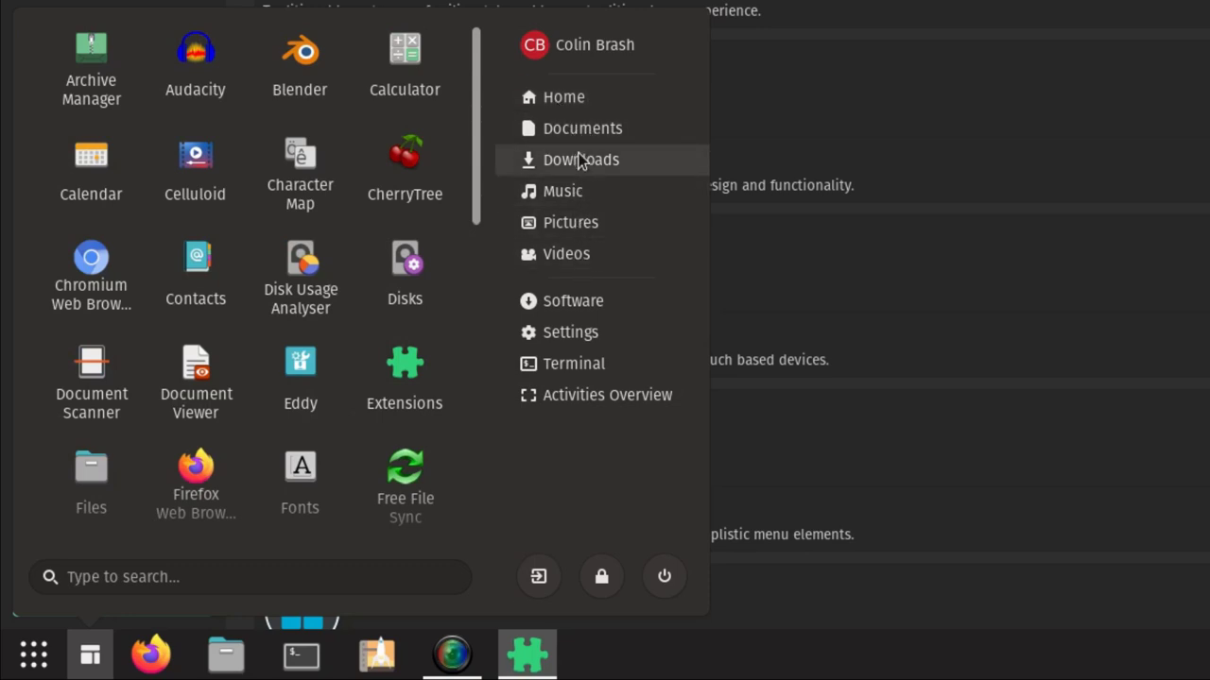
{"action": "scroll", "coordinate": [276, 262], "scroll_direction": "down", "scroll_amount": 6}
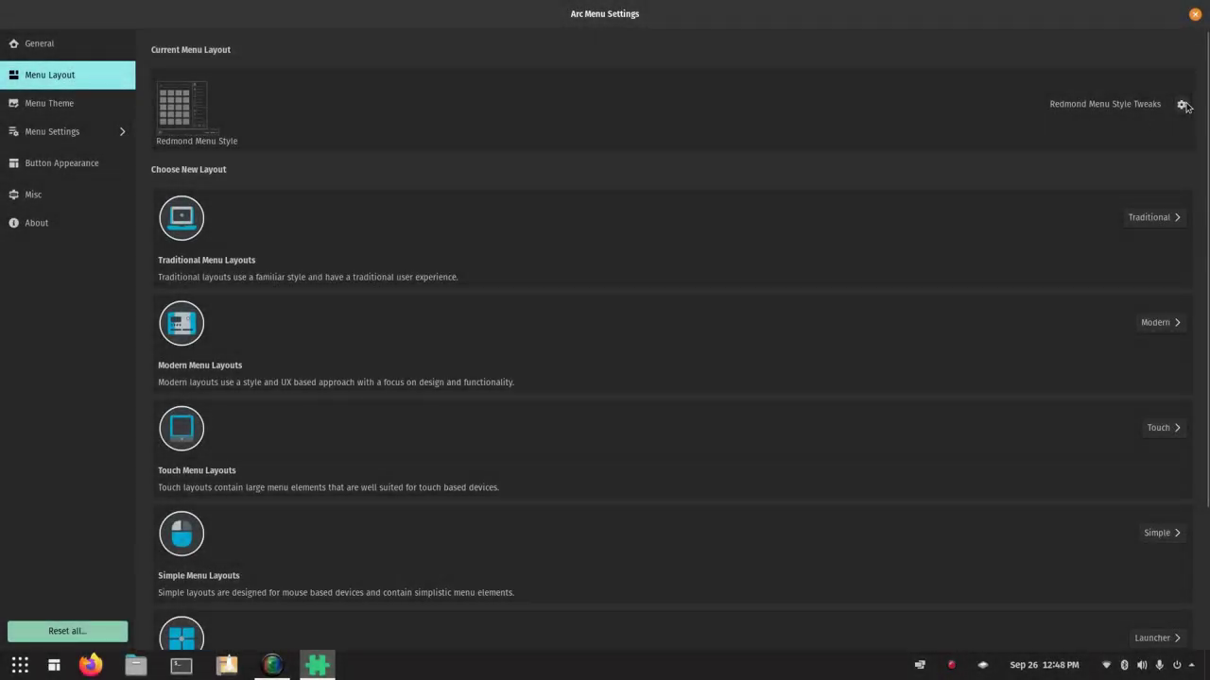
- Review the Redmond Menu Style Tweaks and check the list of Modern layouts once more
{"action": "left_click", "coordinate": [1180, 104]}
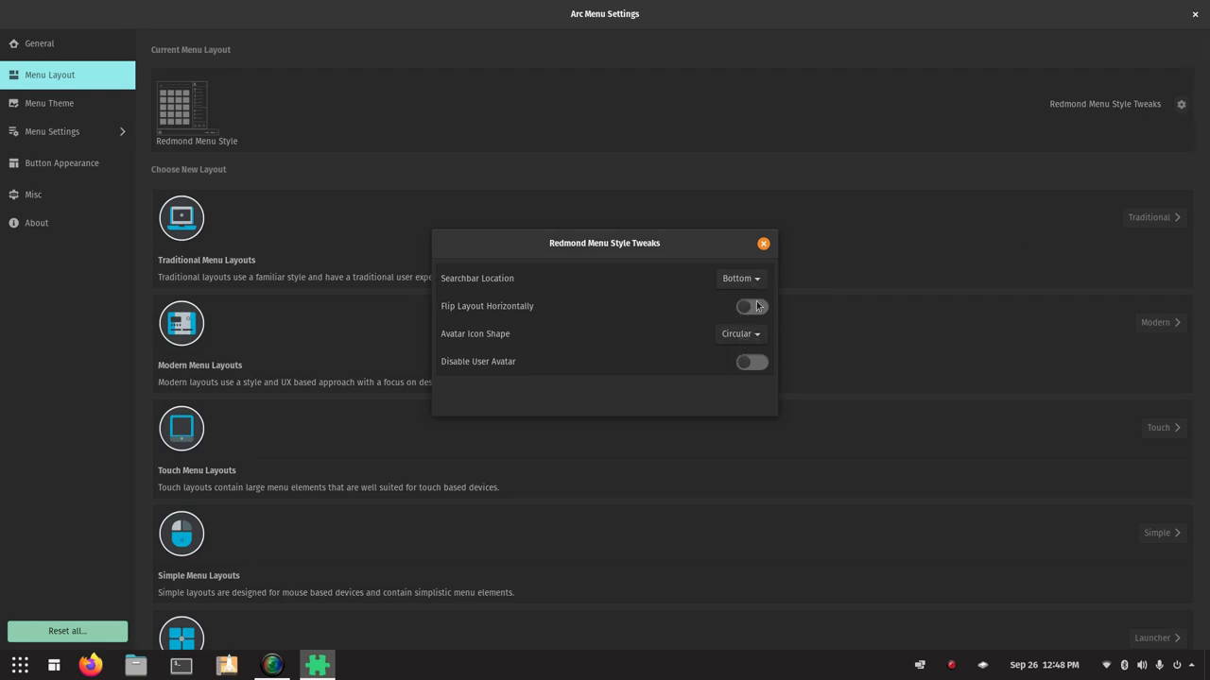
{"action": "left_click", "coordinate": [764, 245]}
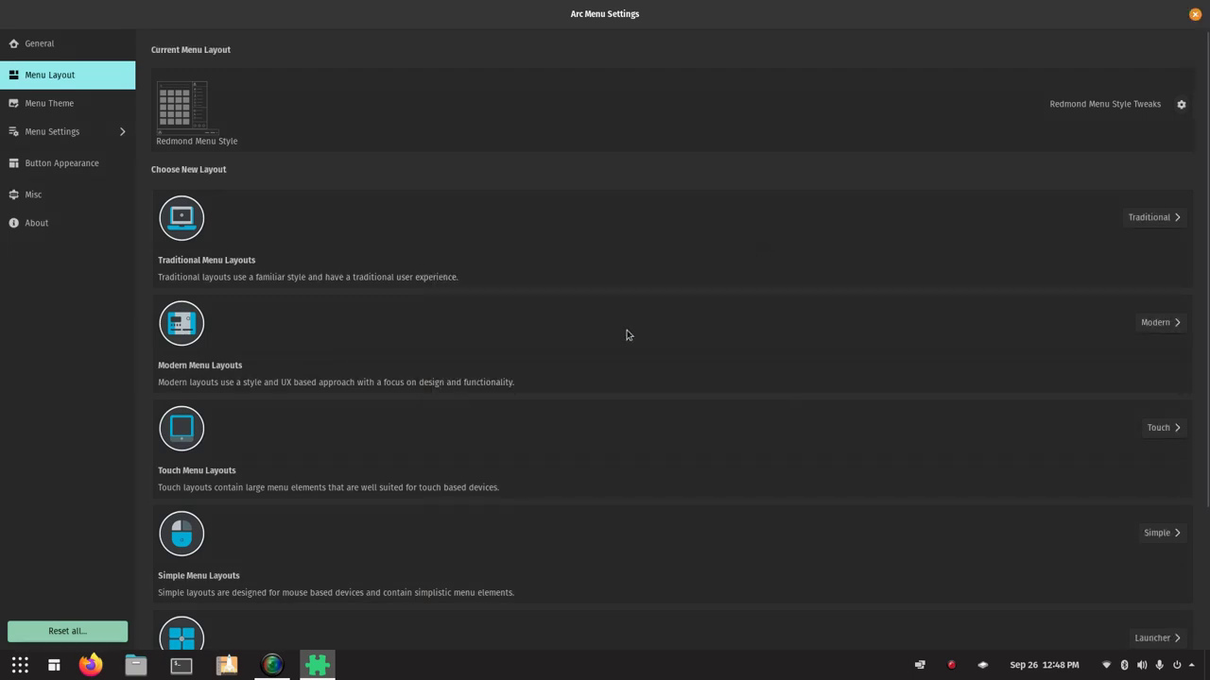
{"action": "left_click", "coordinate": [1157, 323]}
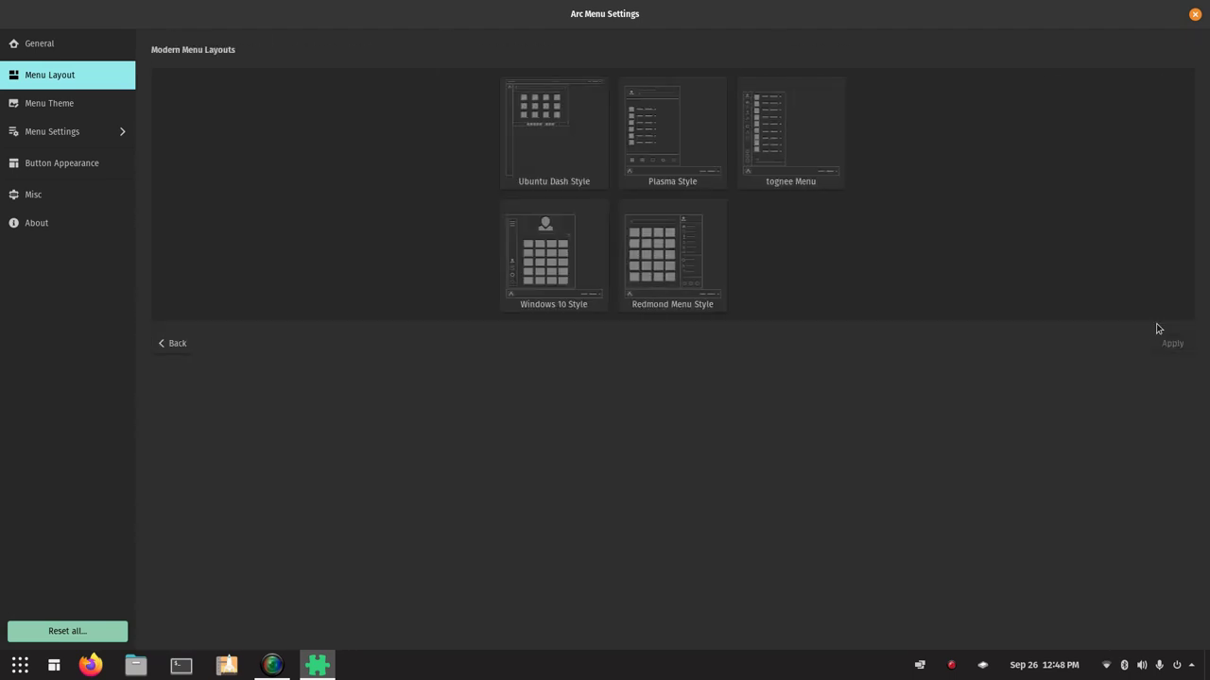
{"action": "left_click", "coordinate": [172, 344]}
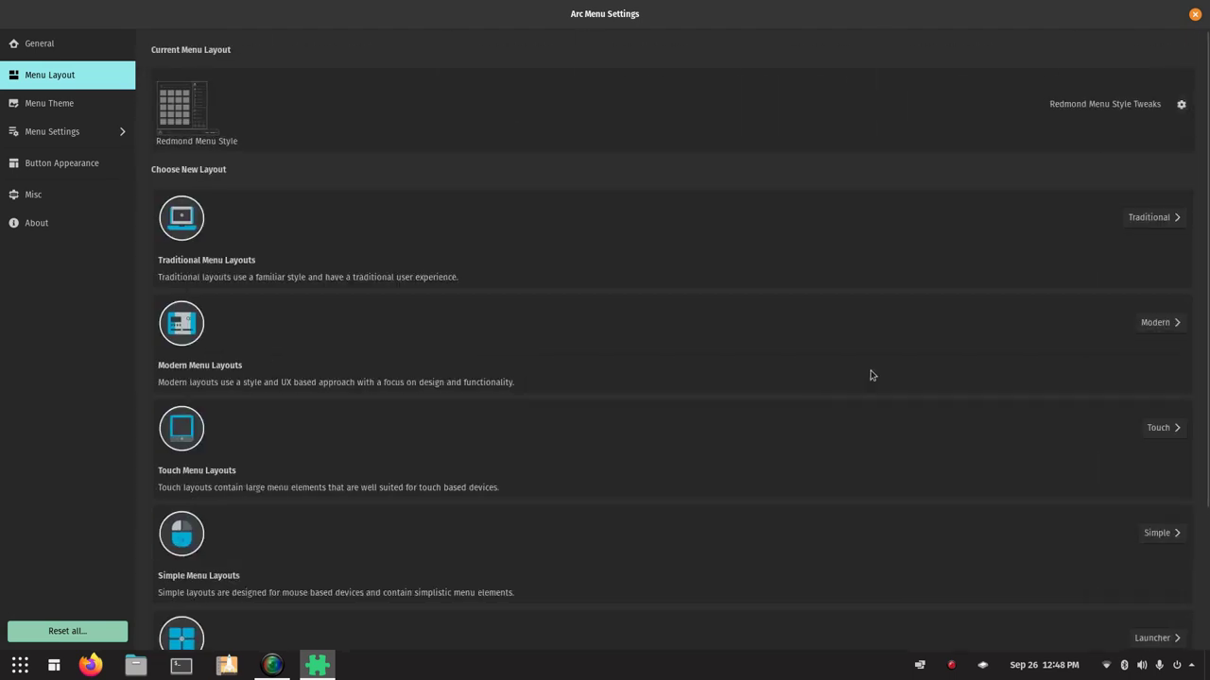
- Apply the Elementary Menu Style from the Touch layouts
{"action": "left_click", "coordinate": [1157, 428]}
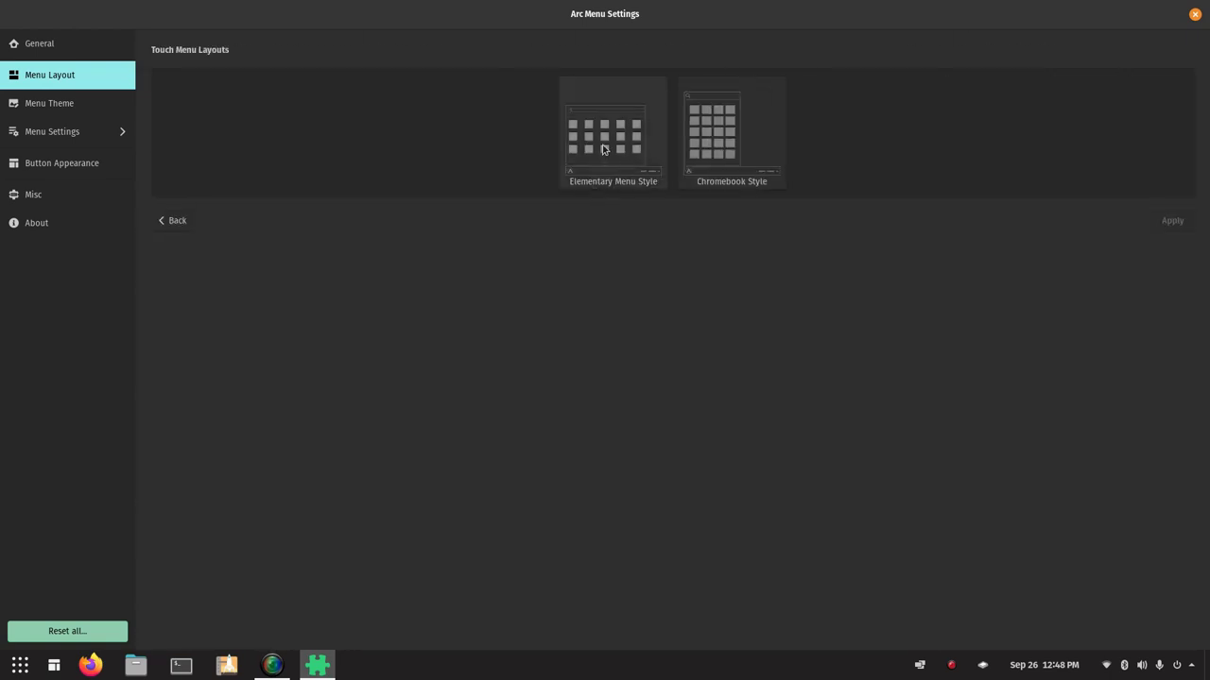
{"action": "left_click", "coordinate": [639, 160]}
{"action": "left_click", "coordinate": [1168, 223]}
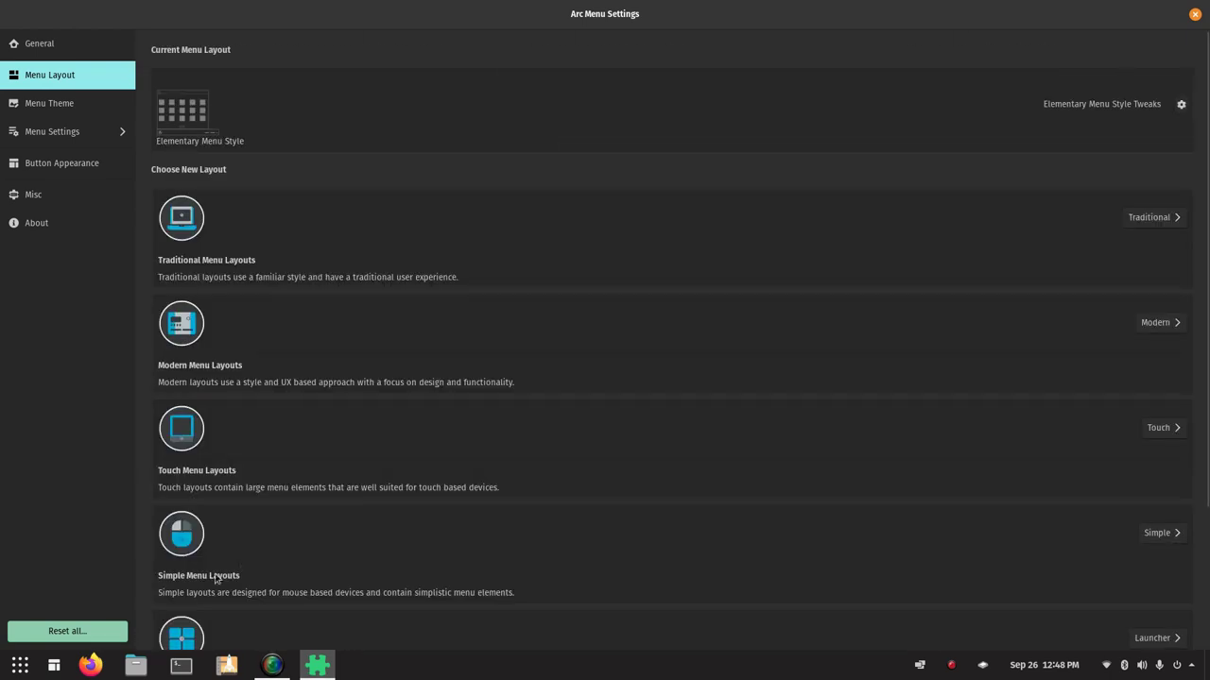
- Browse the Elementary-style menu and review the Elementary Menu Style Tweaks
{"action": "left_click", "coordinate": [53, 665]}
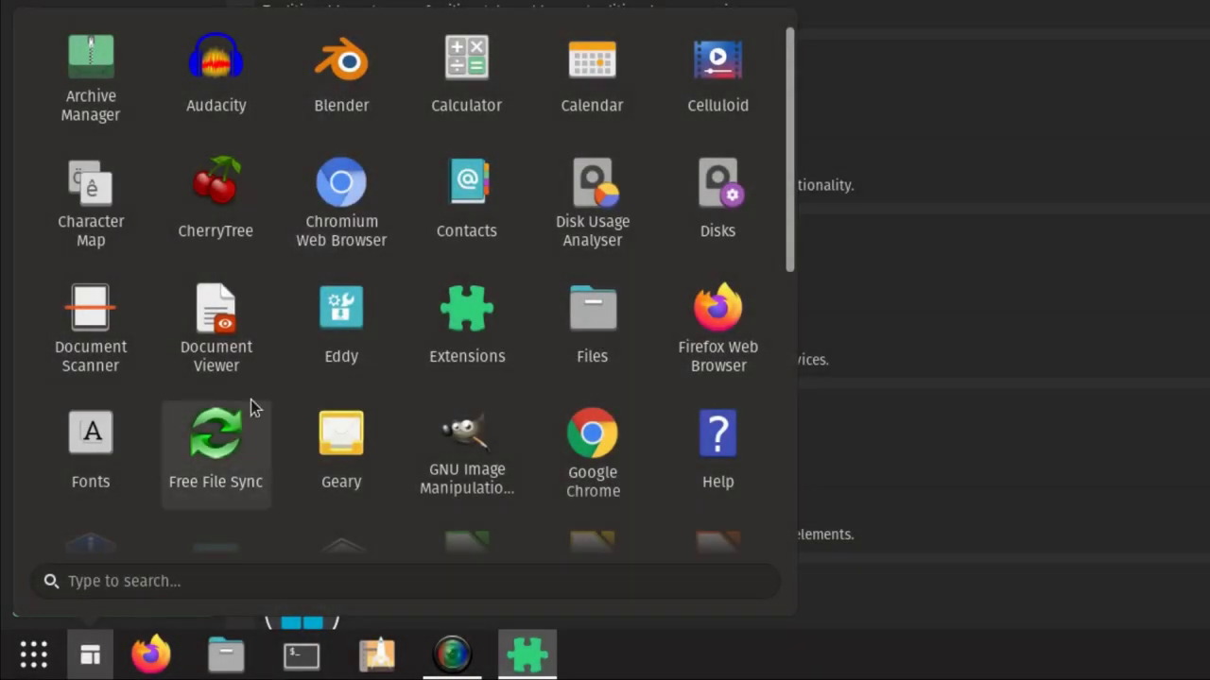
{"action": "scroll", "coordinate": [296, 368], "scroll_direction": "down", "scroll_amount": 5}
{"action": "scroll", "coordinate": [296, 368], "scroll_direction": "up", "scroll_amount": 5}
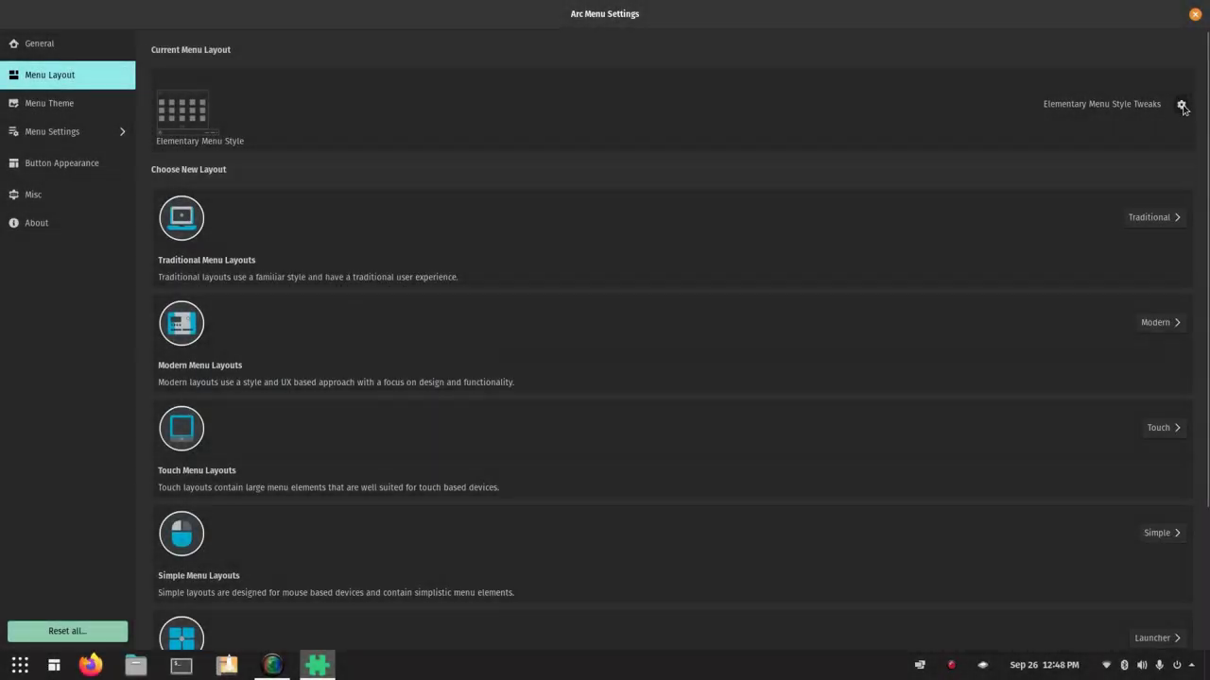
{"action": "left_click", "coordinate": [1181, 104]}
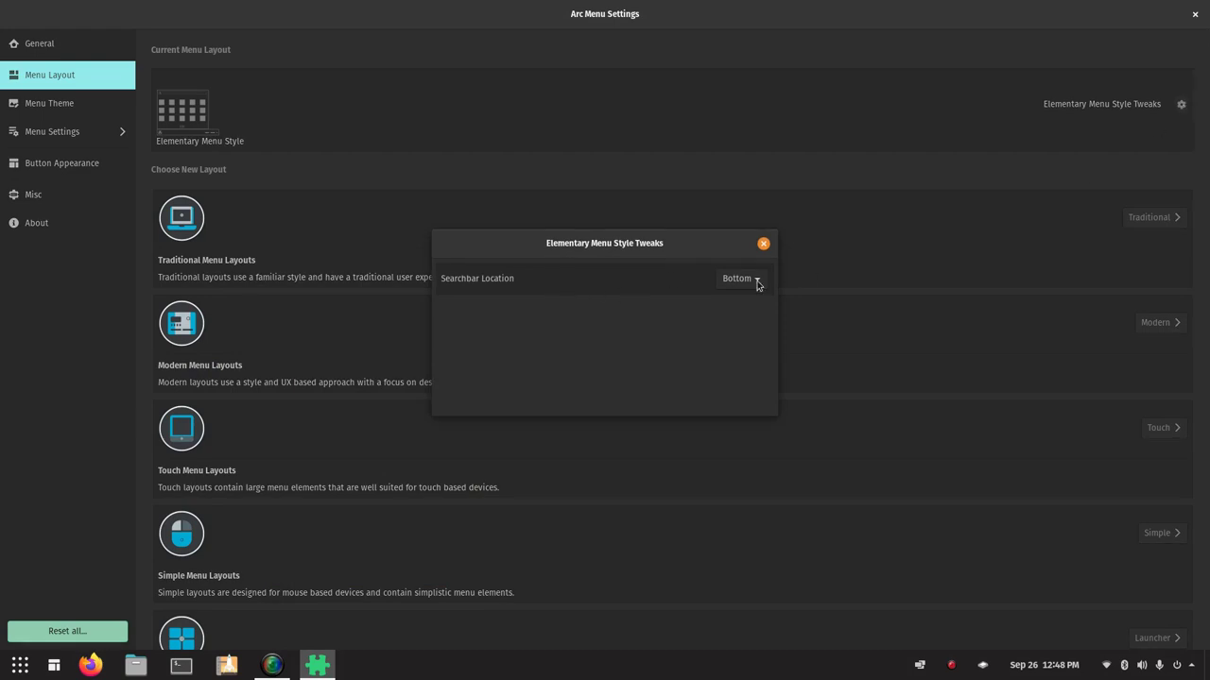
{"action": "left_click", "coordinate": [763, 244]}
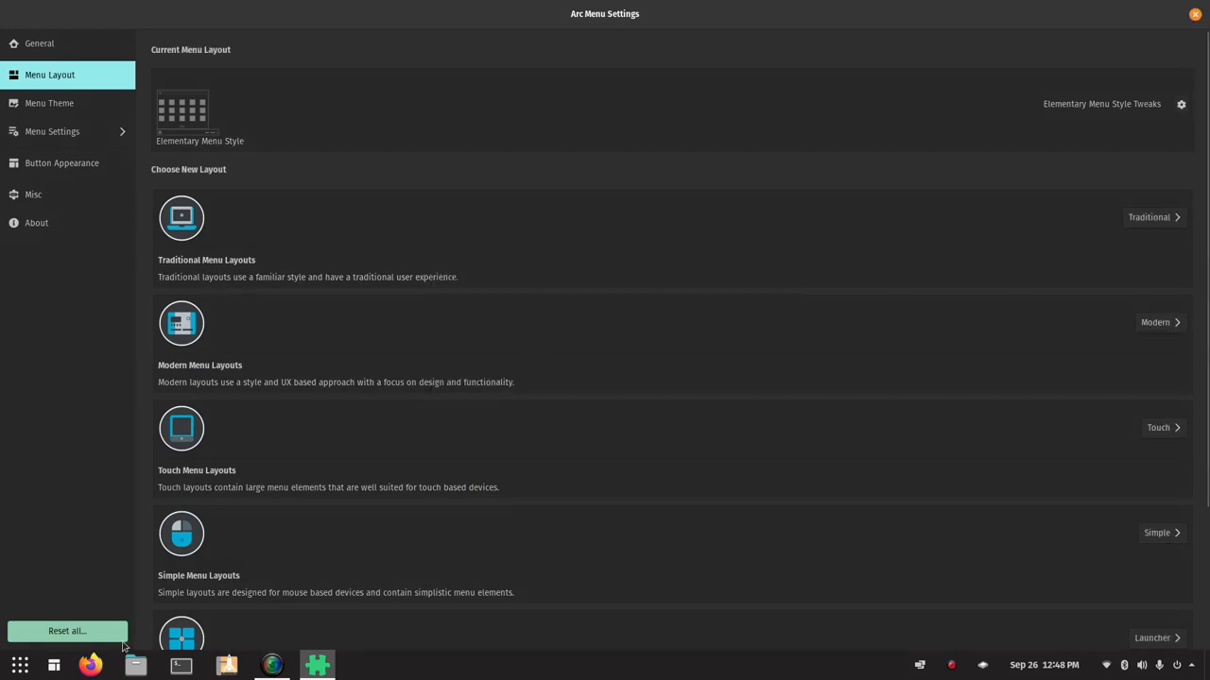
- Scan the Elementary-style menu's full app grid again and close the menu
{"action": "left_click", "coordinate": [54, 667]}
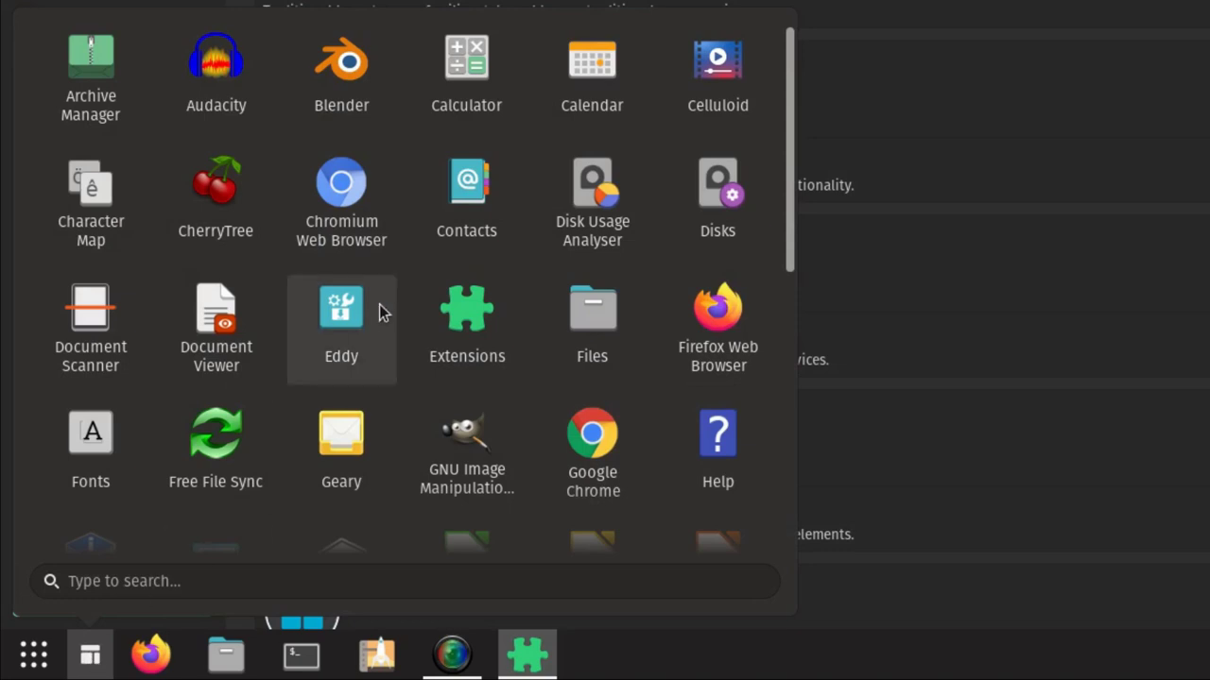
{"action": "scroll", "coordinate": [225, 462], "scroll_direction": "down", "scroll_amount": 5}
{"action": "scroll", "coordinate": [383, 292], "scroll_direction": "down", "scroll_amount": 1}
{"action": "scroll", "coordinate": [383, 292], "scroll_direction": "up", "scroll_amount": 5}
{"action": "left_click", "coordinate": [89, 655]}
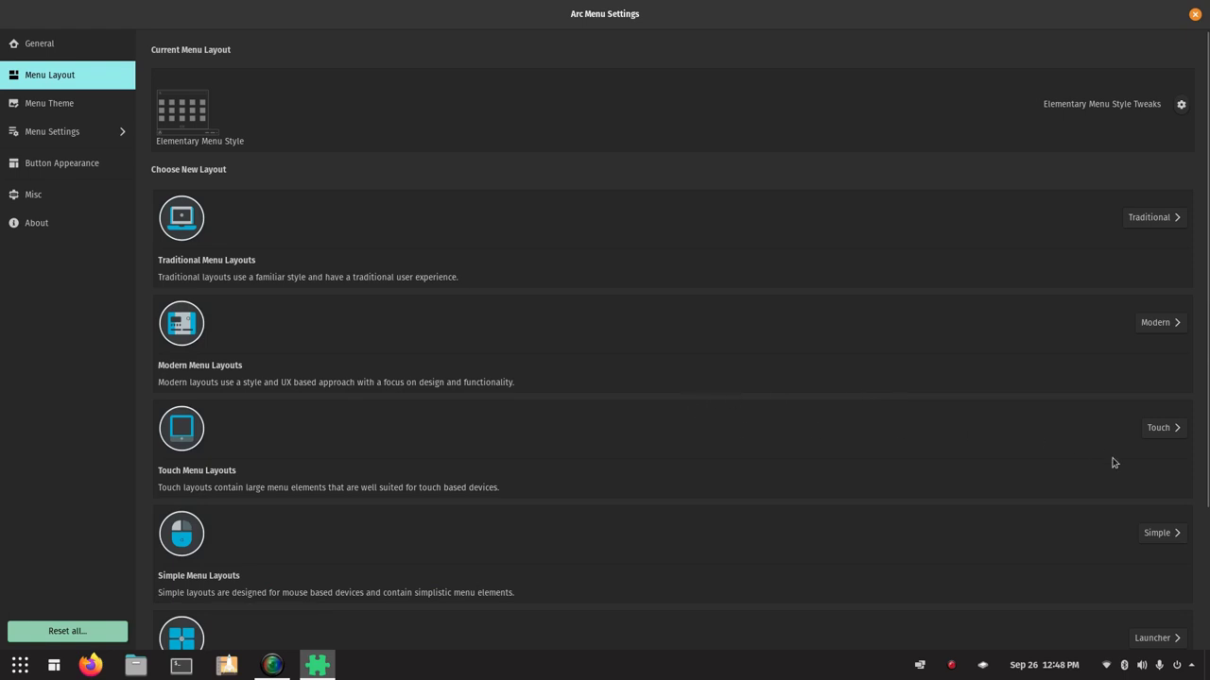
- Apply the Chromebook Style from the Touch menu layouts
{"action": "left_click", "coordinate": [1171, 431]}
{"action": "left_click", "coordinate": [698, 132]}
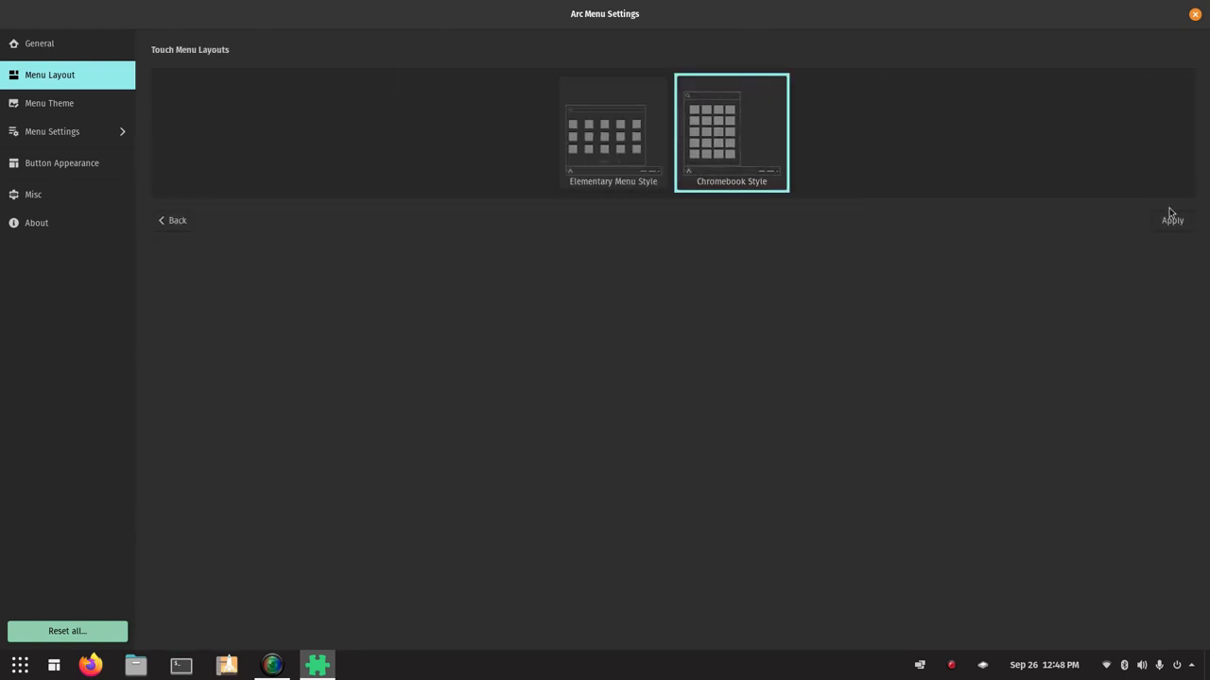
{"action": "left_click", "coordinate": [1171, 225]}
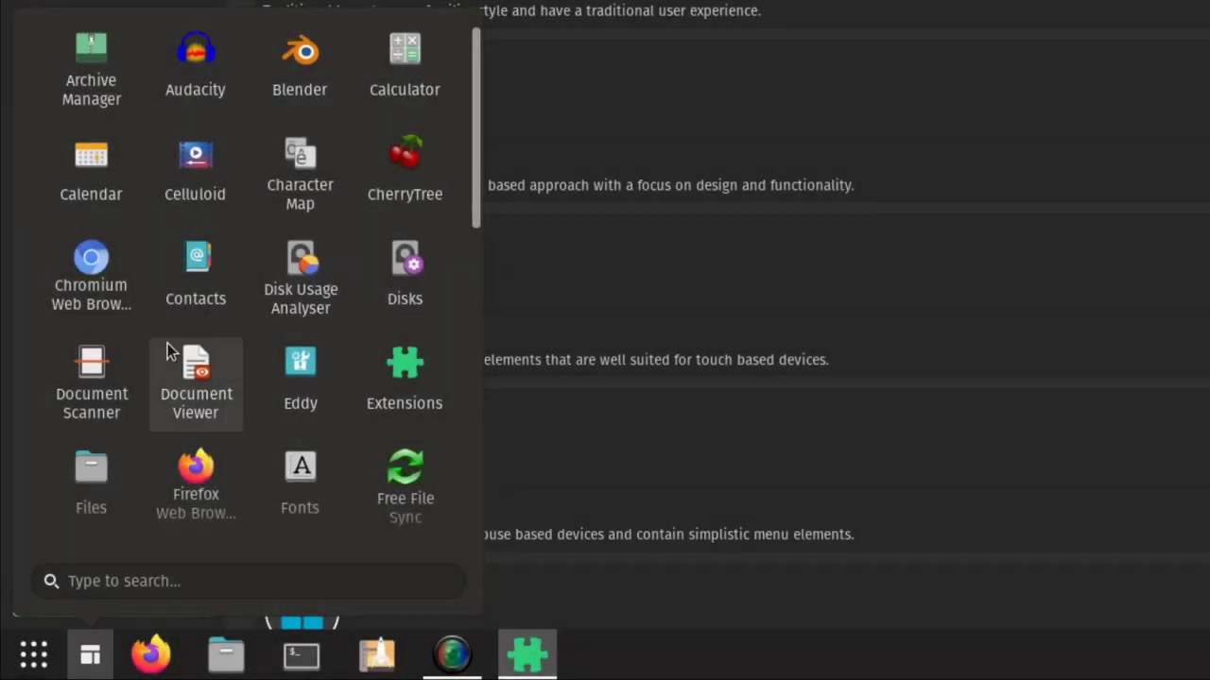
- Browse the Chromebook-style menu's app grid and review the Chromebook Style Tweaks
{"action": "scroll", "coordinate": [167, 350], "scroll_direction": "down", "scroll_amount": 10}
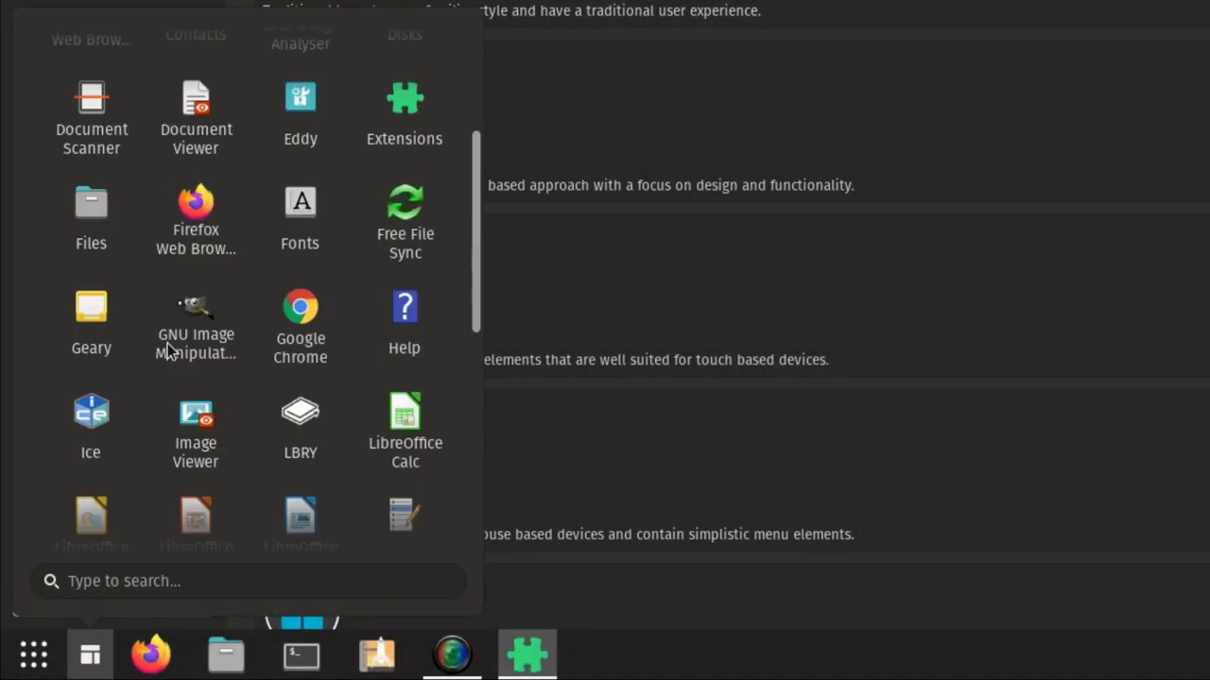
{"action": "scroll", "coordinate": [167, 349], "scroll_direction": "up", "scroll_amount": 10}
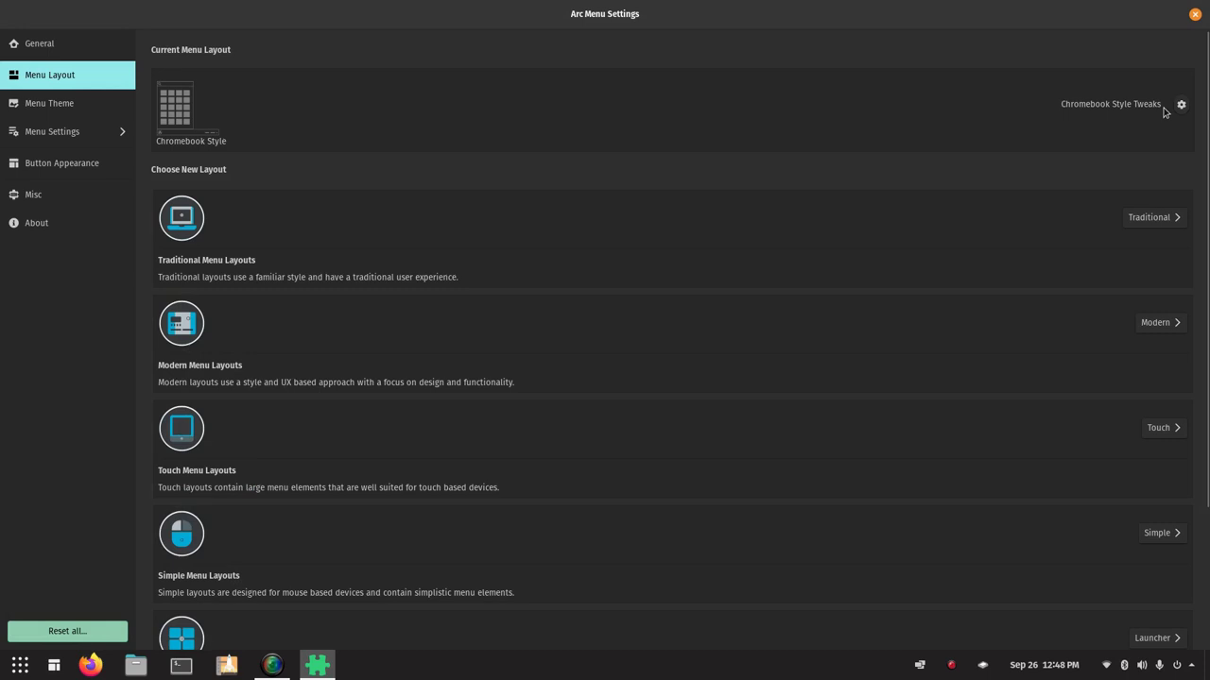
{"action": "left_click", "coordinate": [1181, 104]}
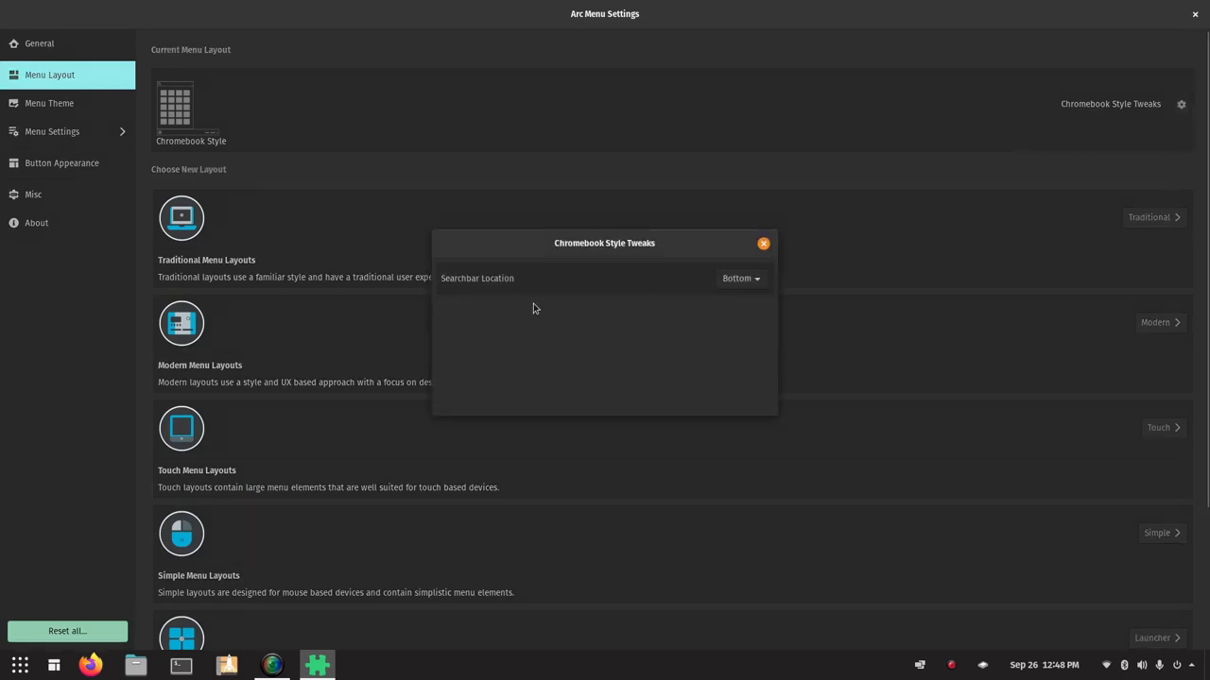
{"action": "left_click", "coordinate": [764, 242]}
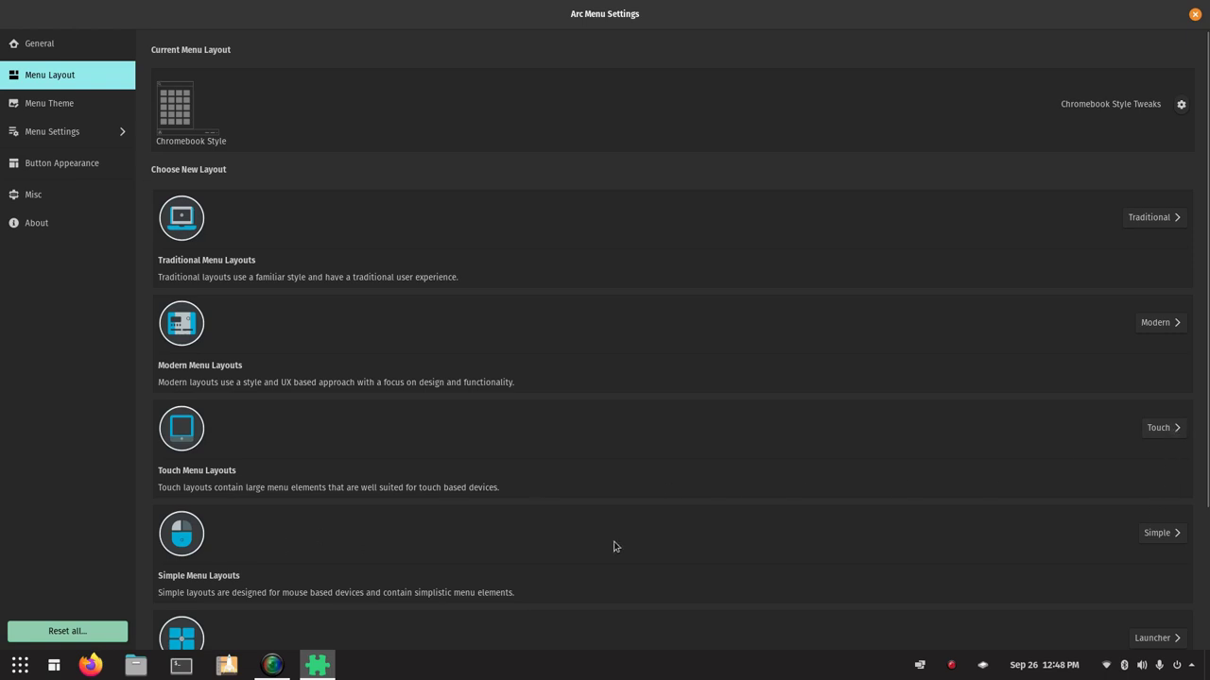
- Apply the Simple Menu Style from the Simple layouts and open the resulting menu
{"action": "left_click", "coordinate": [1162, 533]}
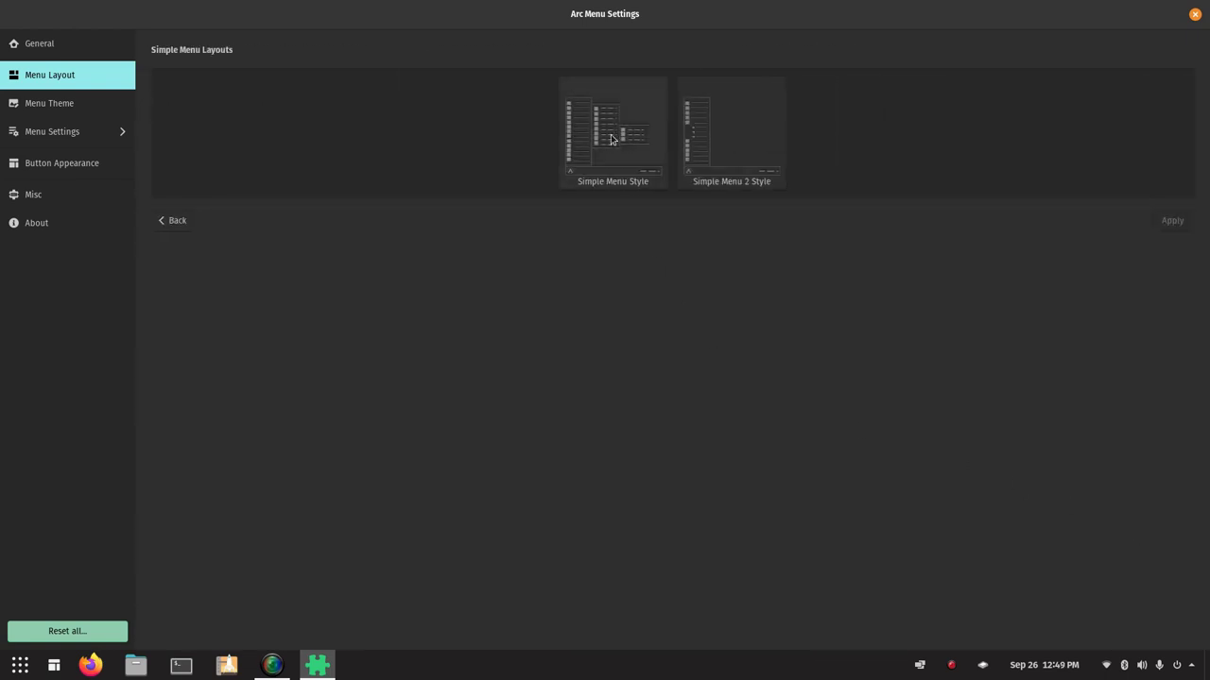
{"action": "left_click", "coordinate": [1172, 221]}
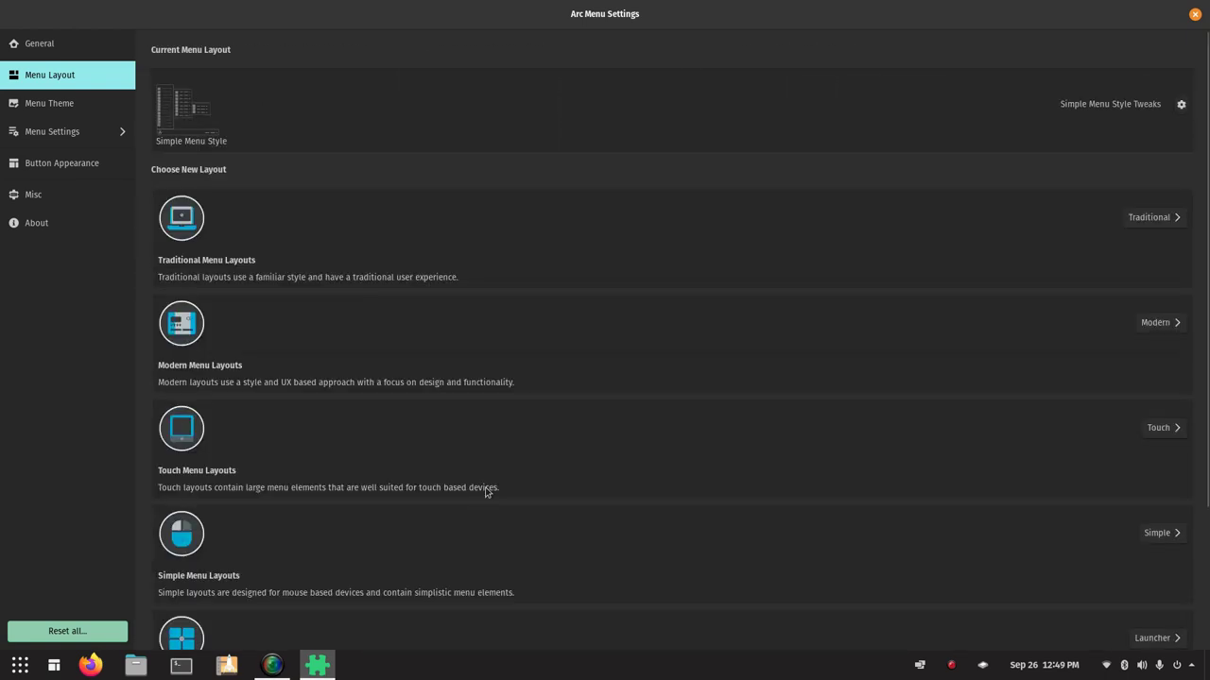
{"action": "left_click", "coordinate": [54, 665]}
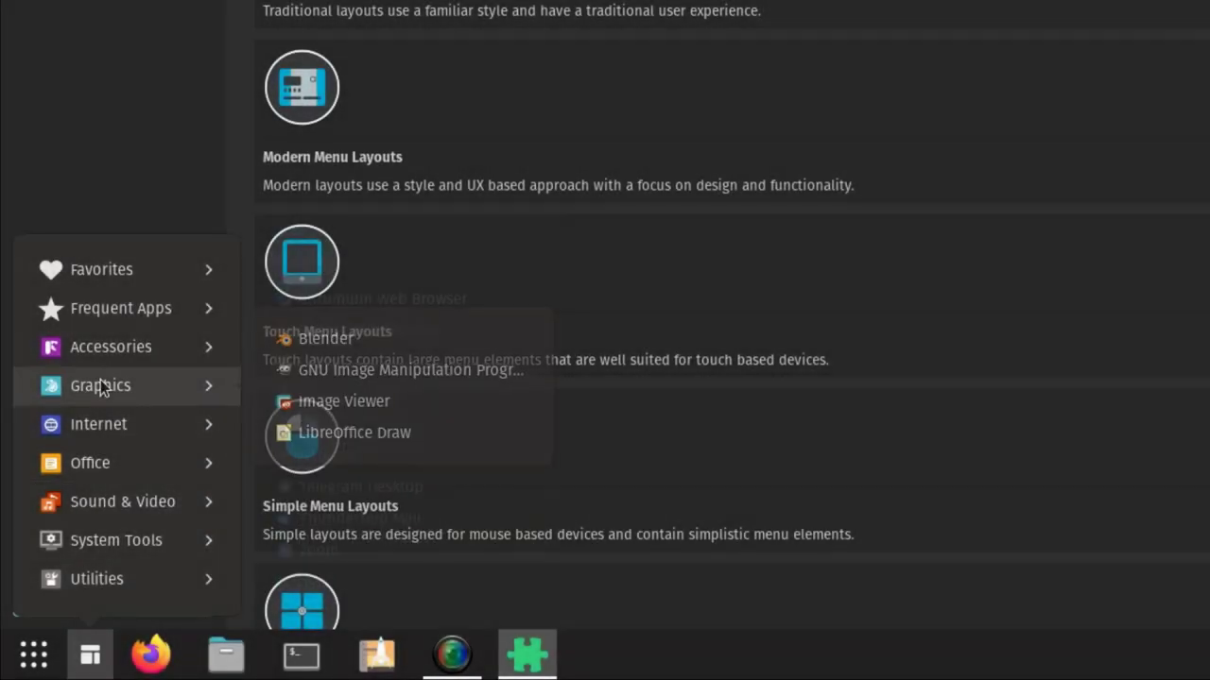
- Look through the Simple Menu Style's category submenus and review the Simple Menu Style Tweaks
{"action": "mouse_move", "coordinate": [60, 460]}
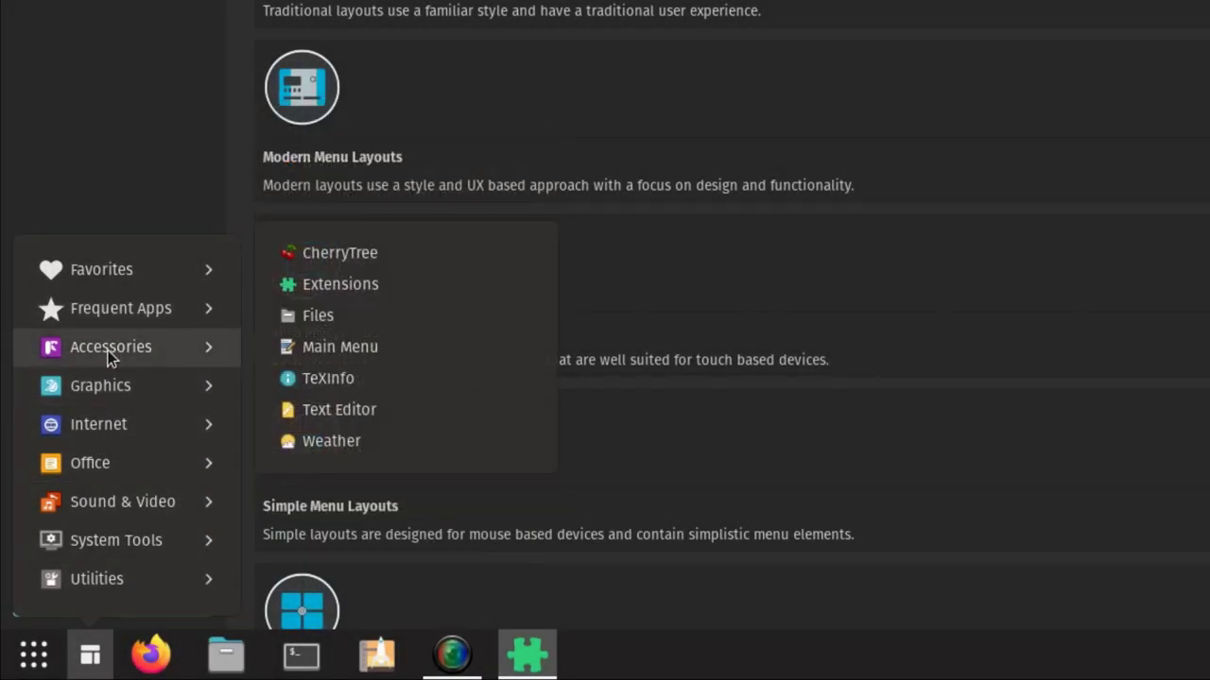
{"action": "mouse_move", "coordinate": [109, 413]}
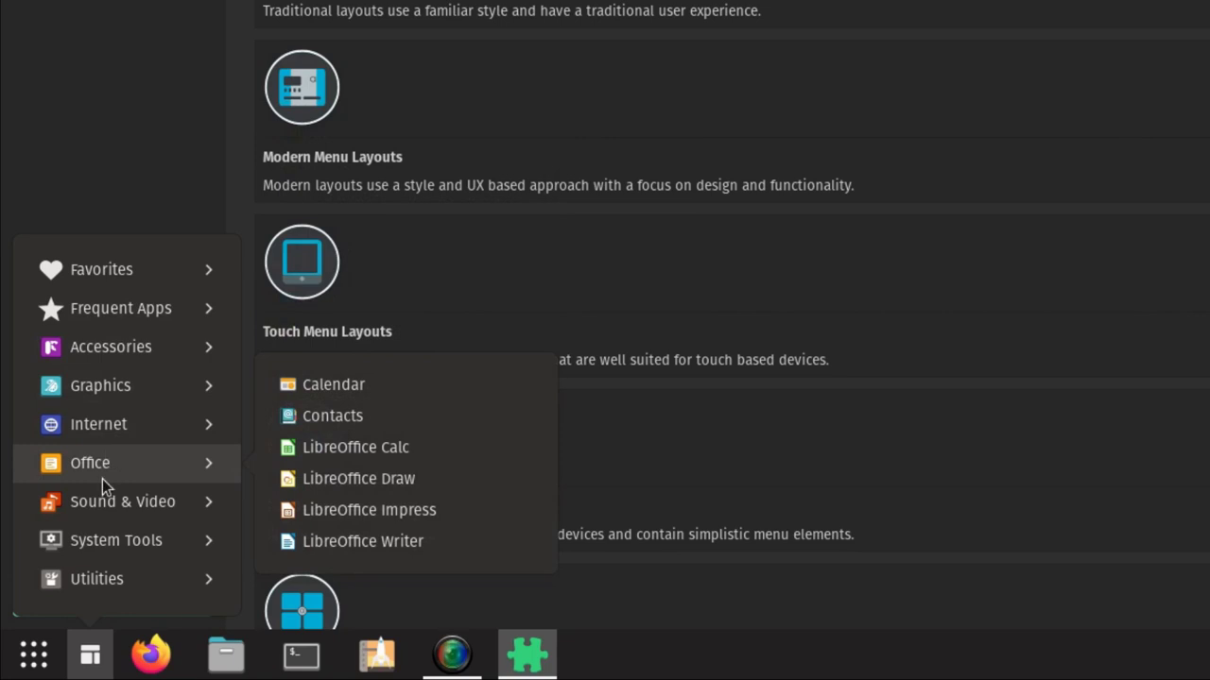
{"action": "mouse_move", "coordinate": [95, 583]}
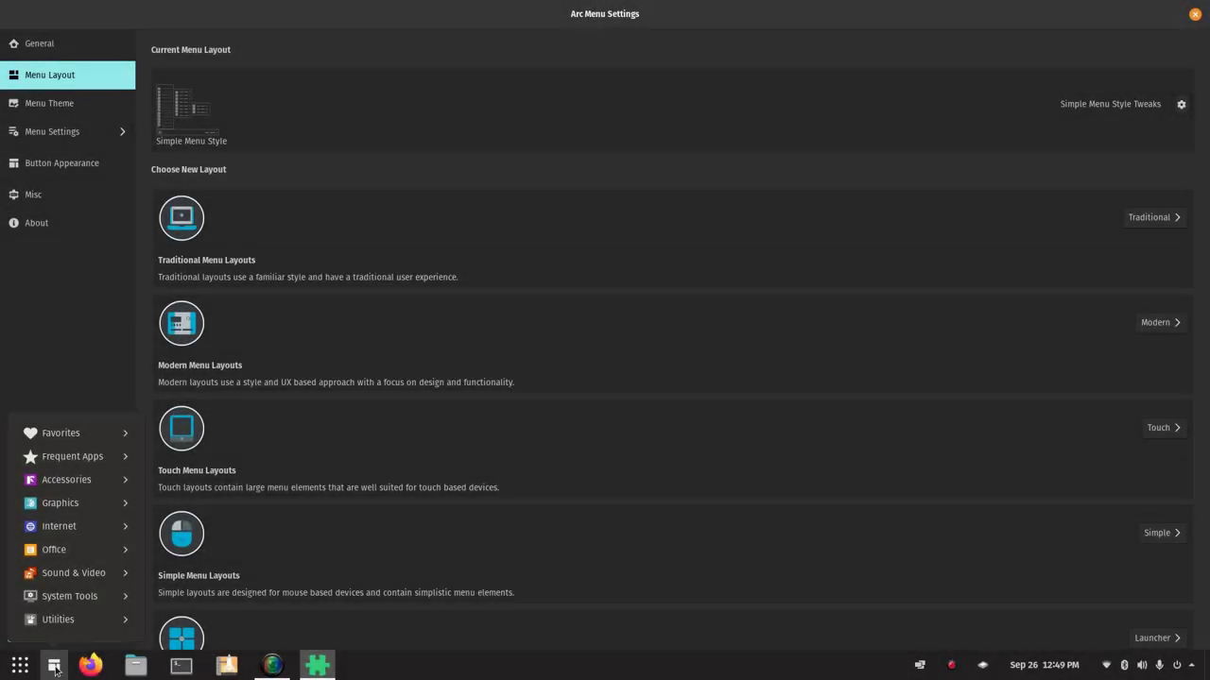
{"action": "left_click", "coordinate": [54, 667]}
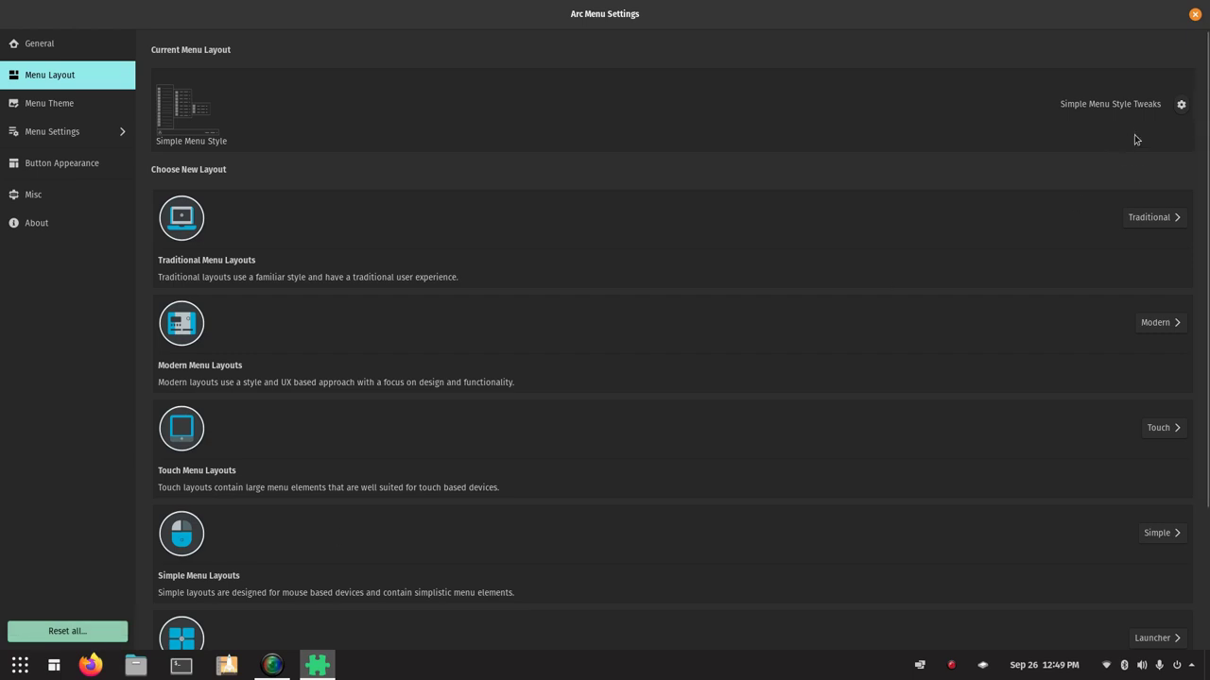
{"action": "left_click", "coordinate": [1180, 105]}
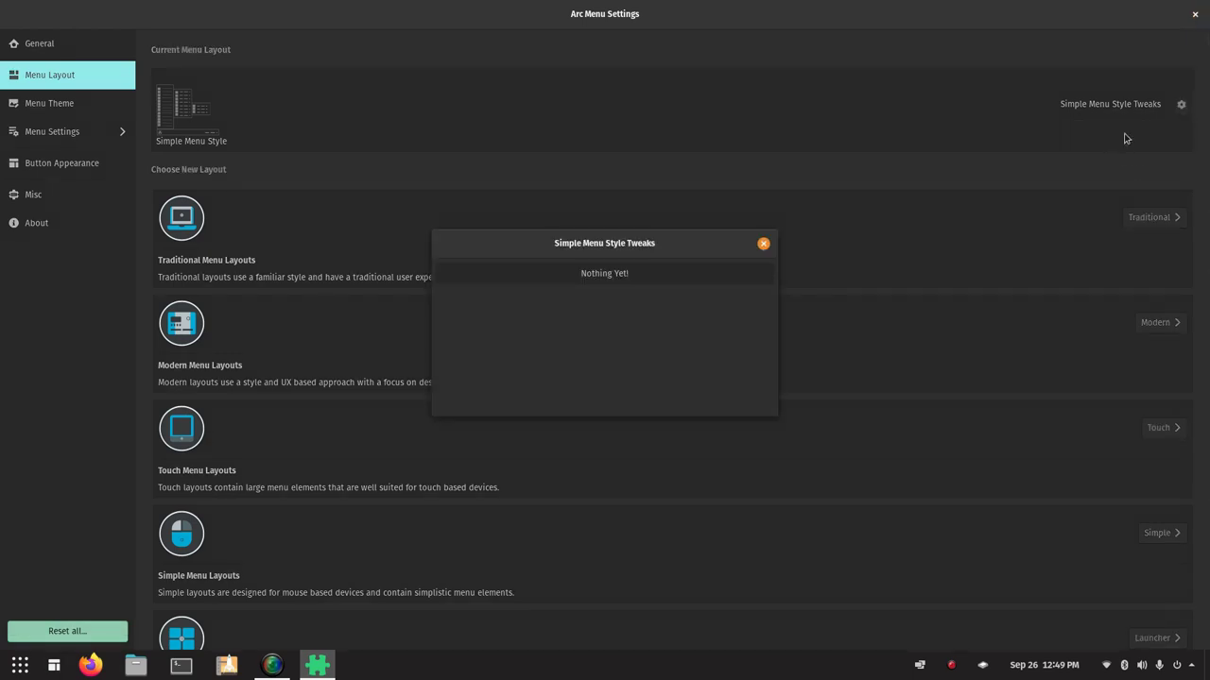
{"action": "left_click", "coordinate": [763, 244]}
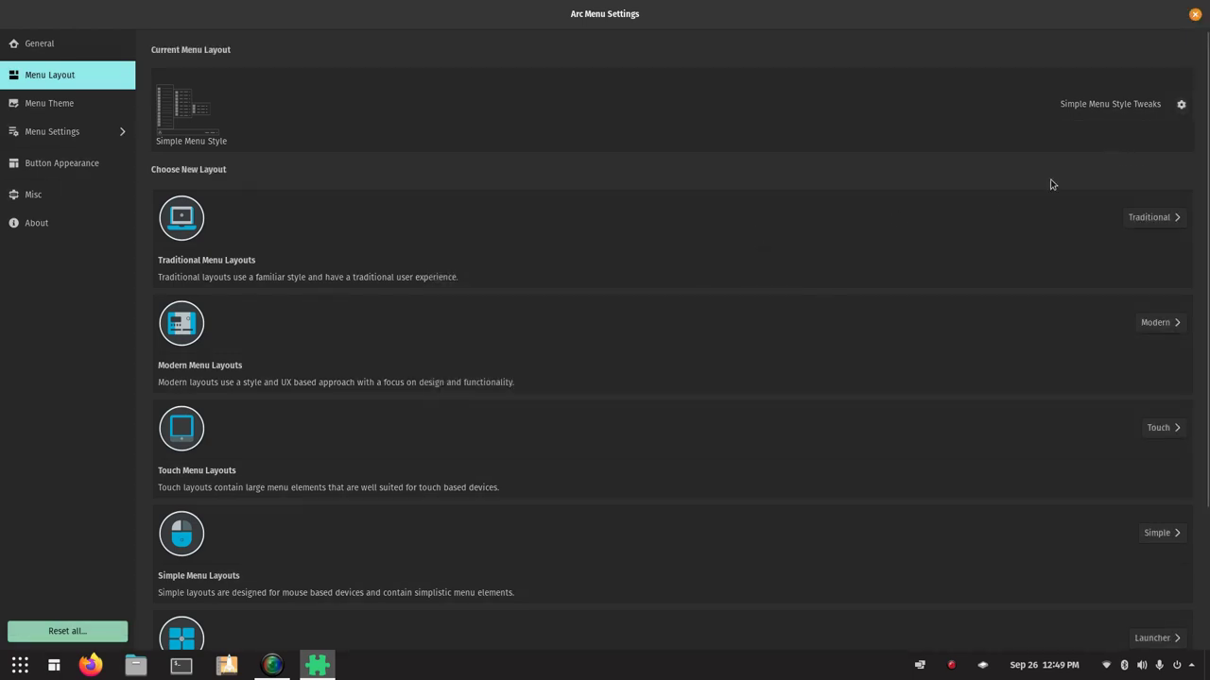
- Apply the Simple Menu 2 Style from the Simple layouts and open its menu
{"action": "left_click", "coordinate": [1155, 533]}
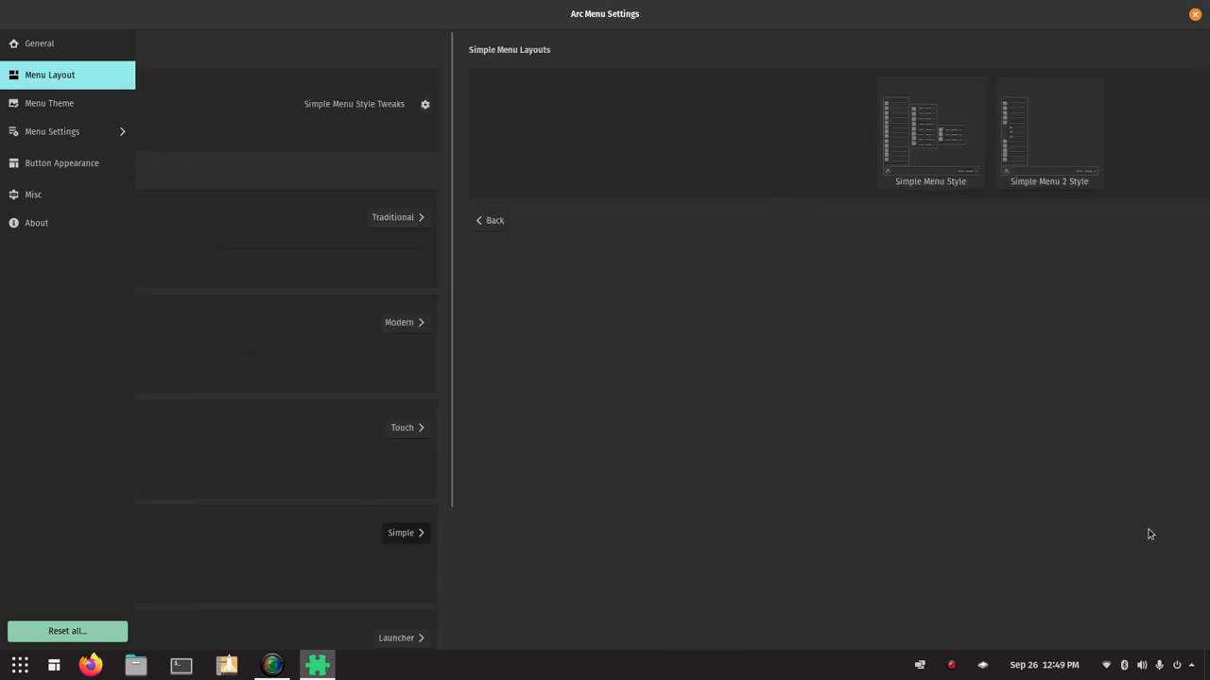
{"action": "left_click", "coordinate": [743, 157]}
{"action": "left_click", "coordinate": [1169, 221]}
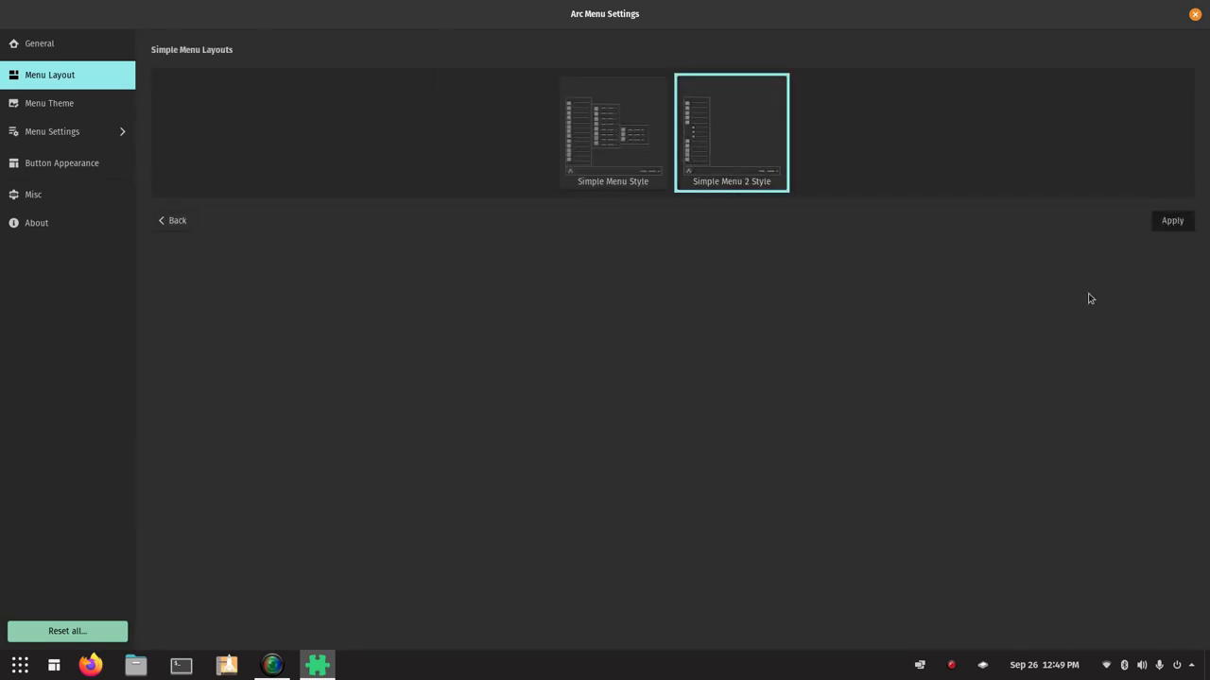
{"action": "left_click", "coordinate": [53, 665]}
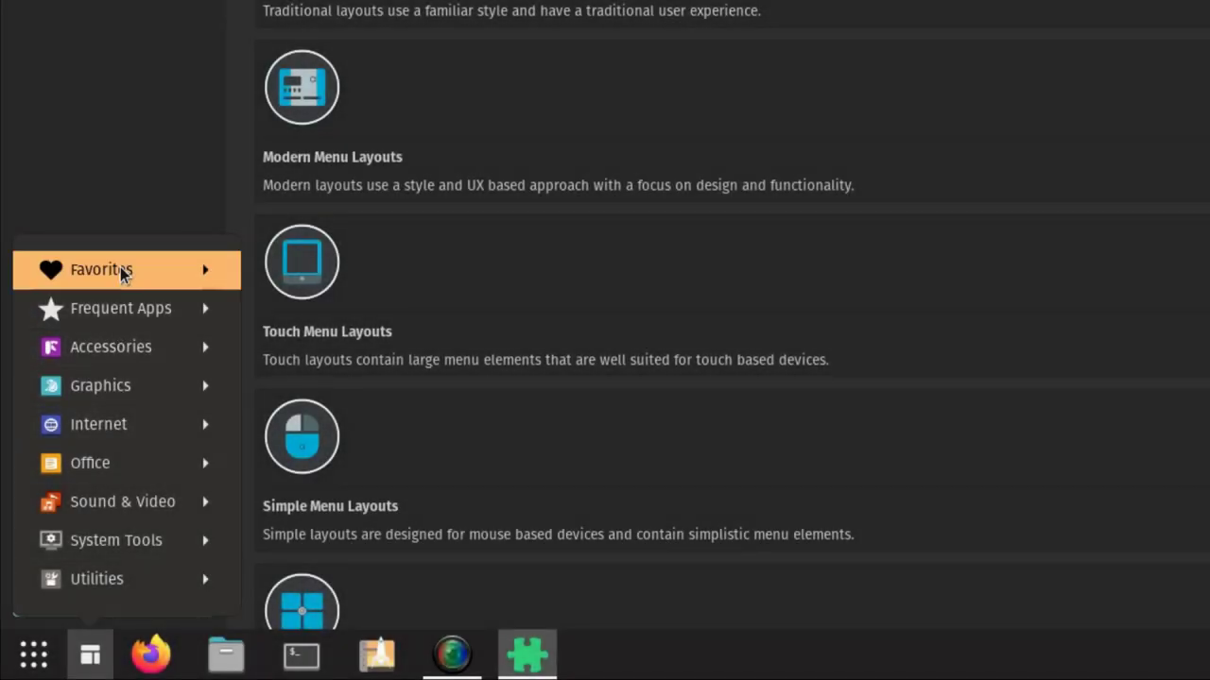
- Expand and collapse categories such as Frequent Apps, Accessories and Graphics, and review the Simple Menu 2 Style Tweaks
{"action": "left_click", "coordinate": [113, 271]}
{"action": "left_click", "coordinate": [116, 309]}
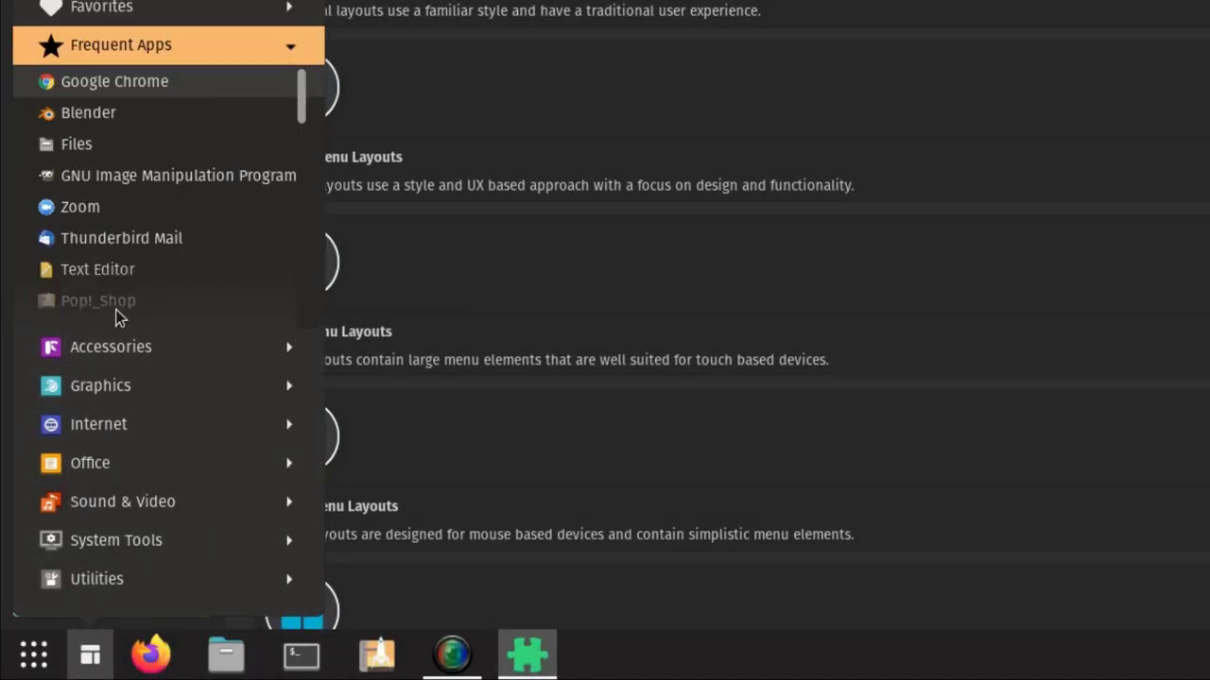
{"action": "left_click", "coordinate": [105, 50]}
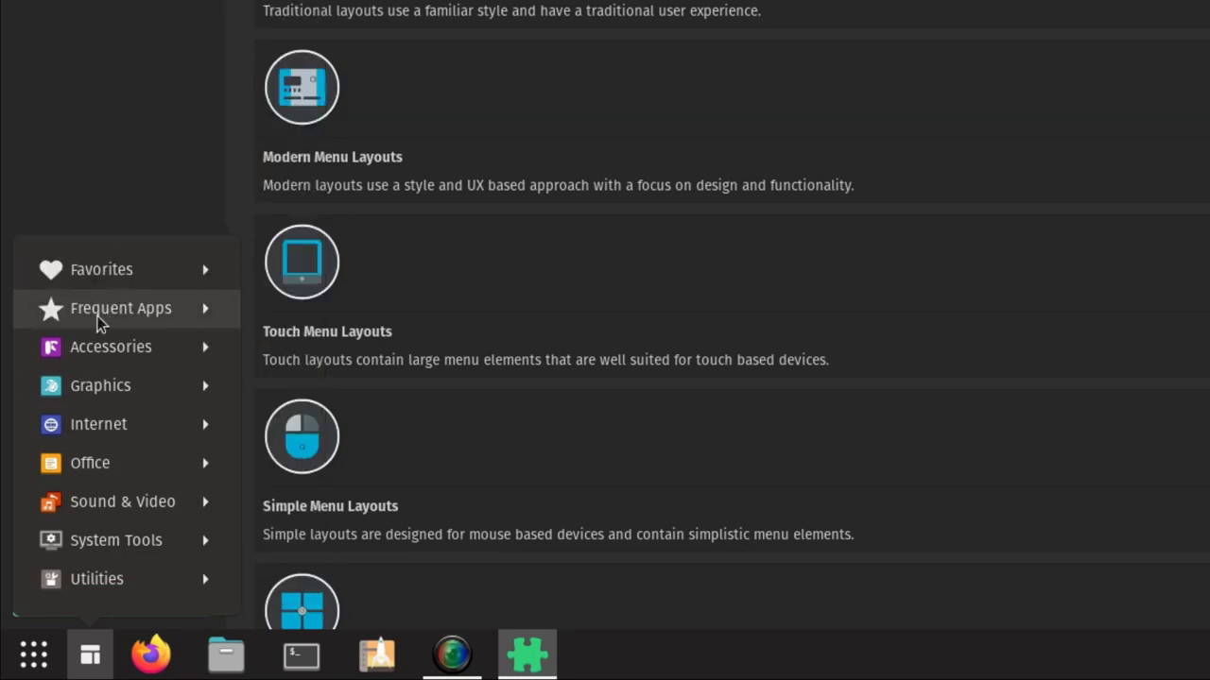
{"action": "left_click", "coordinate": [100, 347]}
{"action": "left_click", "coordinate": [91, 144]}
{"action": "left_click", "coordinate": [83, 400]}
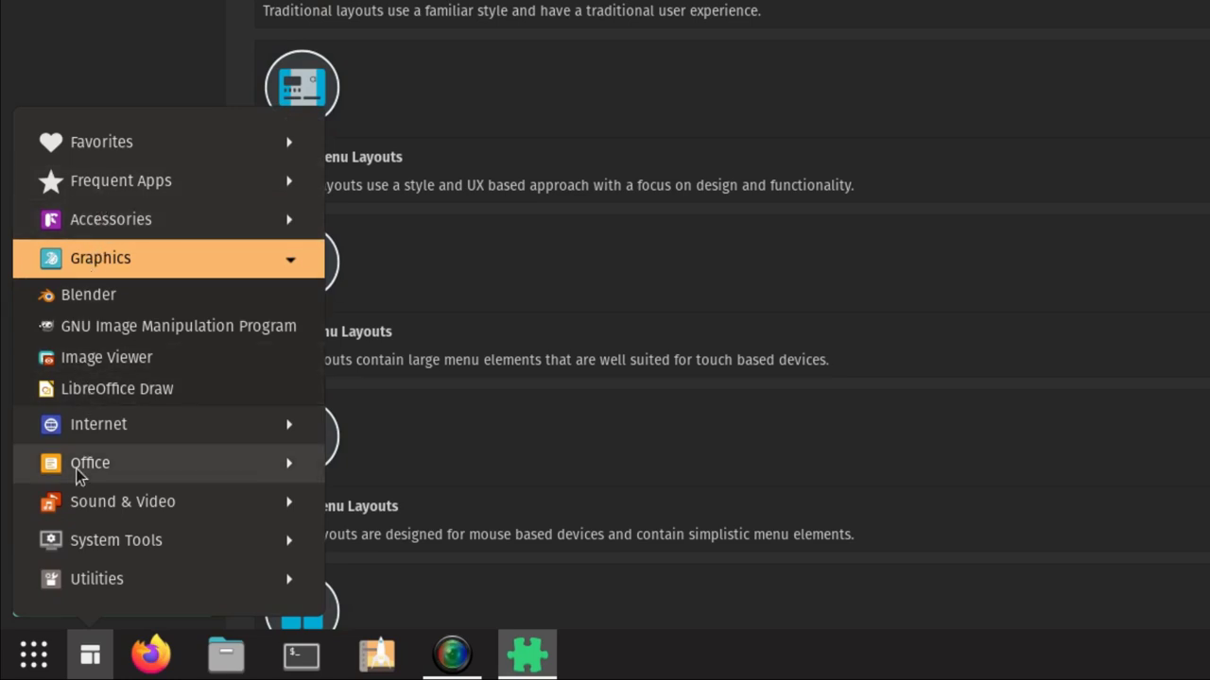
{"action": "left_click", "coordinate": [94, 265]}
{"action": "left_click", "coordinate": [100, 390]}
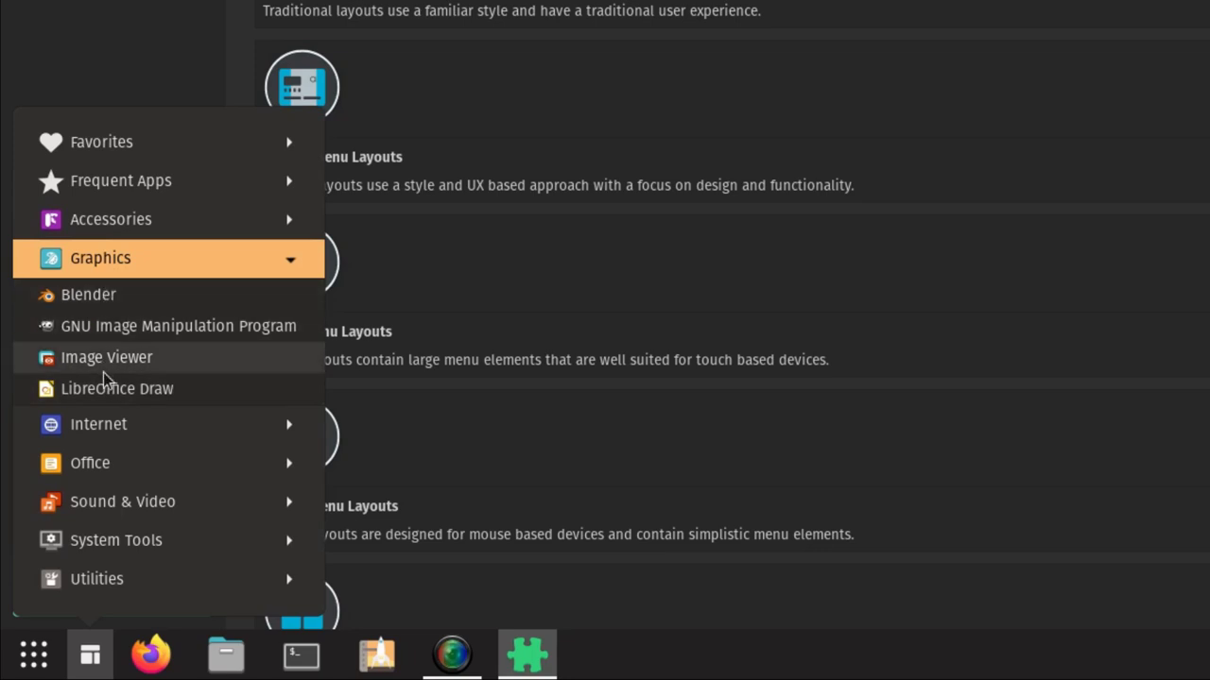
{"action": "left_click", "coordinate": [88, 656]}
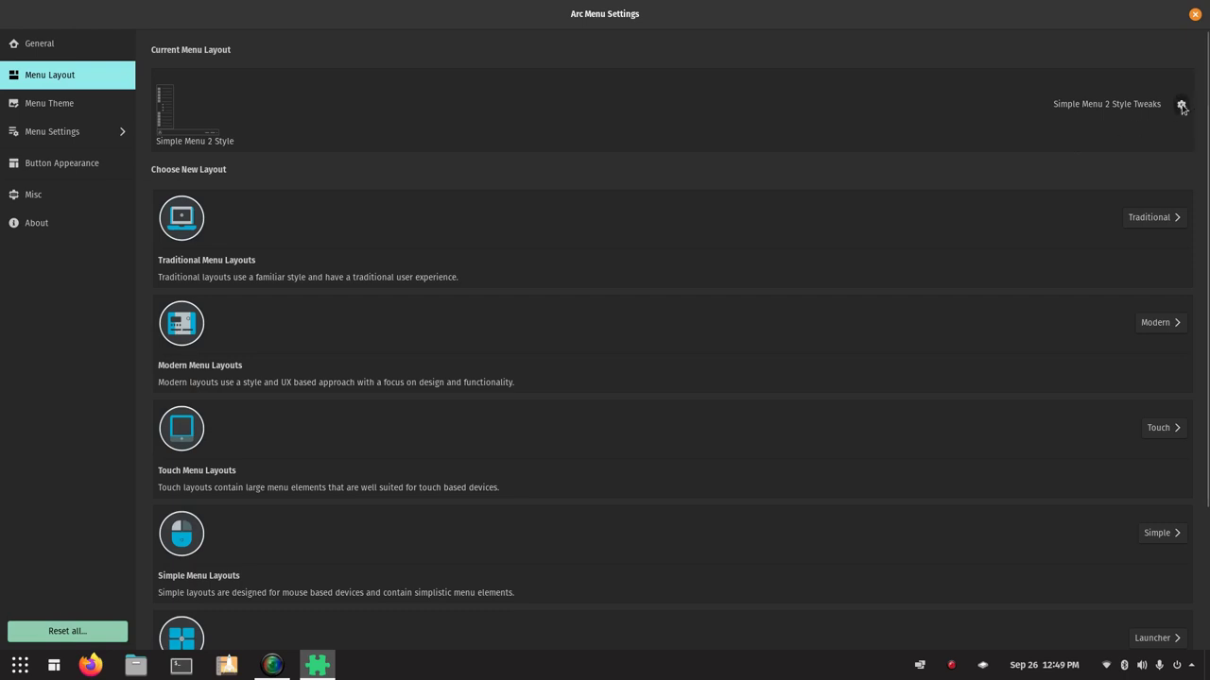
{"action": "left_click", "coordinate": [1180, 105]}
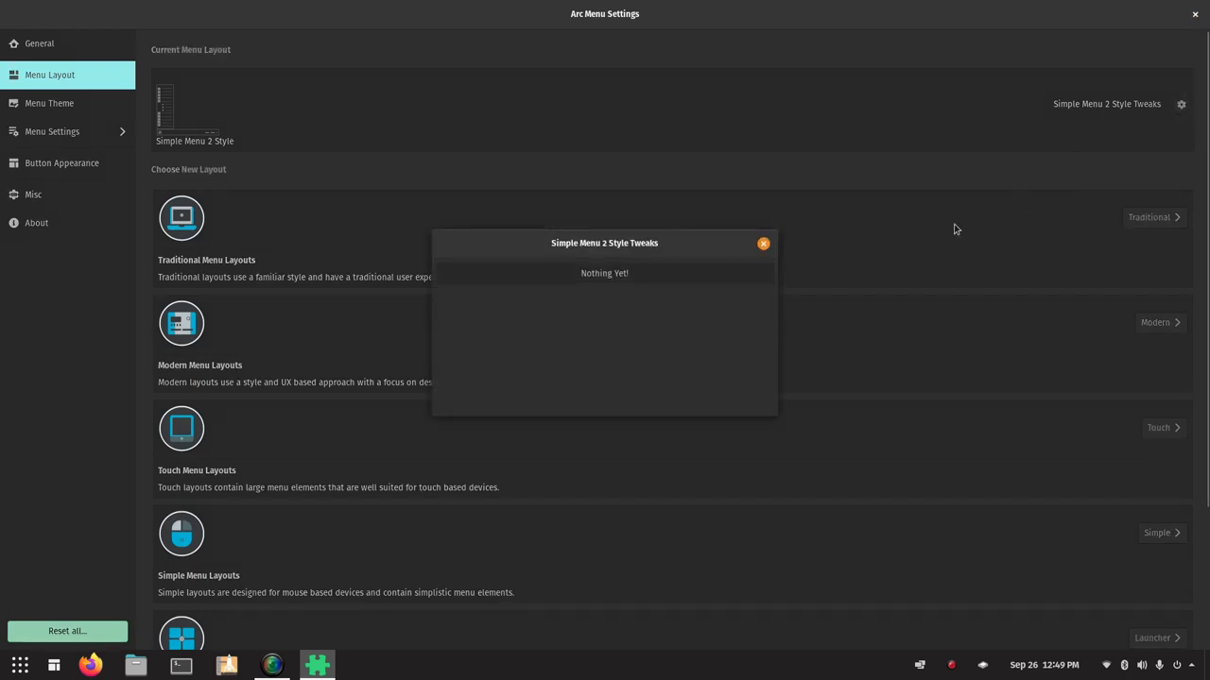
{"action": "left_click", "coordinate": [763, 244]}
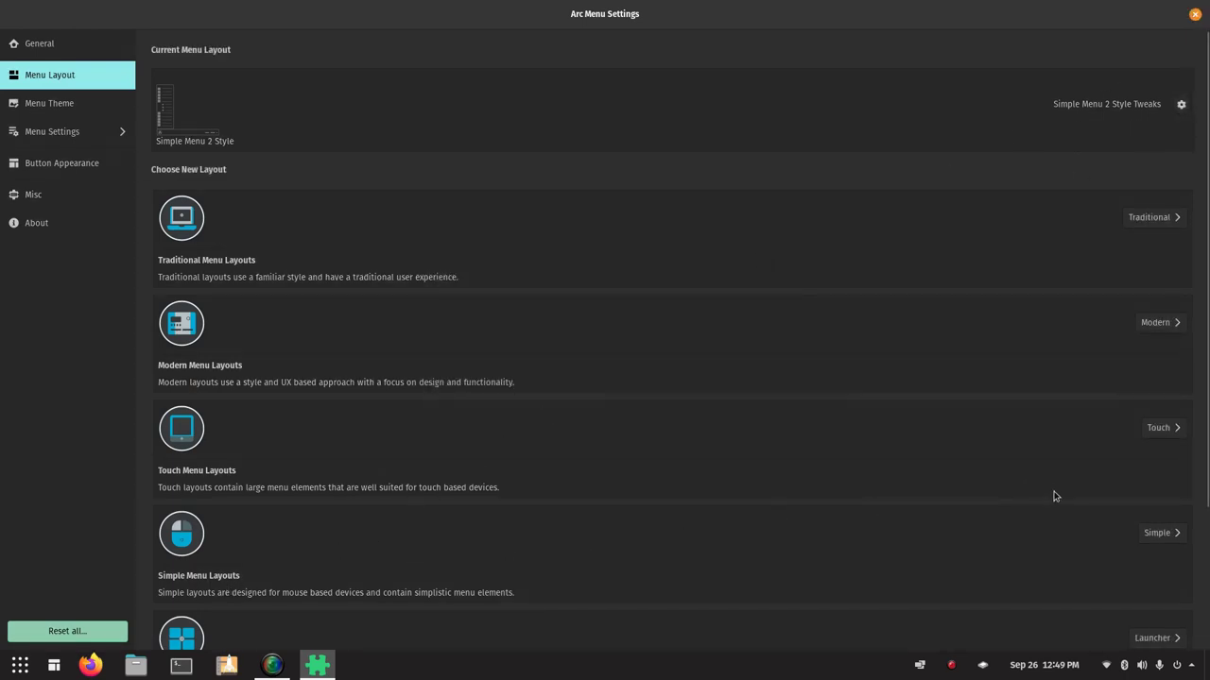
- Apply the KRunner Style from the Launcher layouts and check its search bar and settings shortcut
{"action": "scroll", "coordinate": [925, 516], "scroll_direction": "down", "scroll_amount": 3}
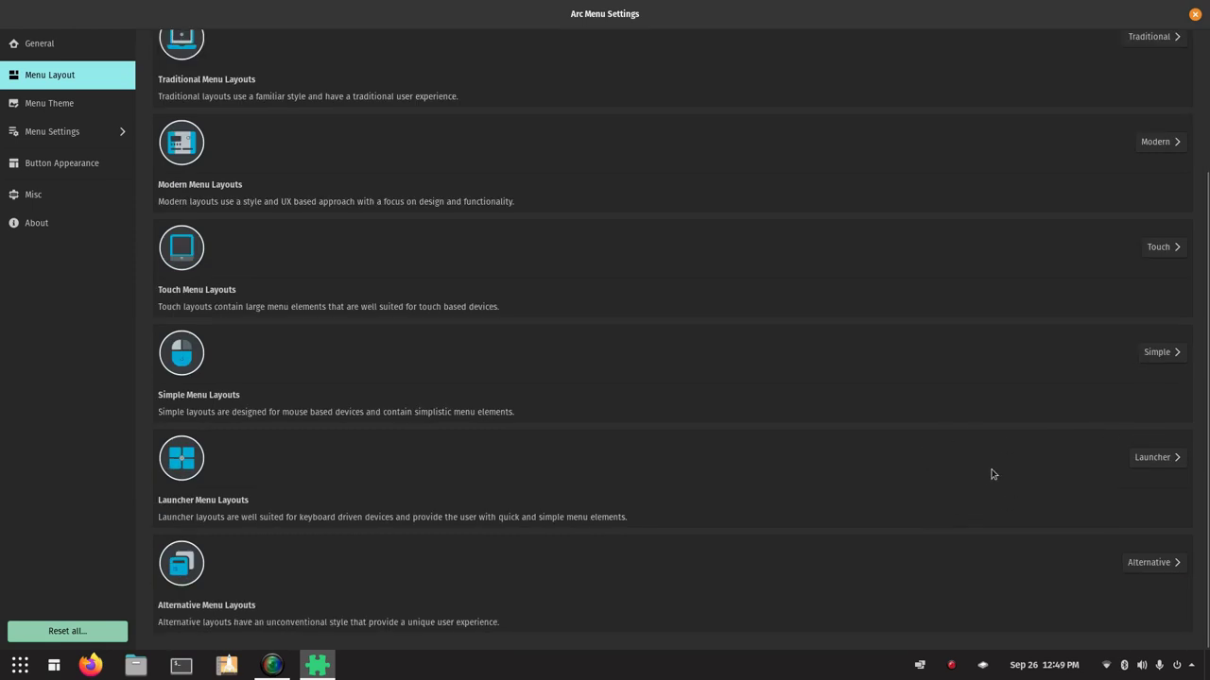
{"action": "left_click", "coordinate": [1151, 459]}
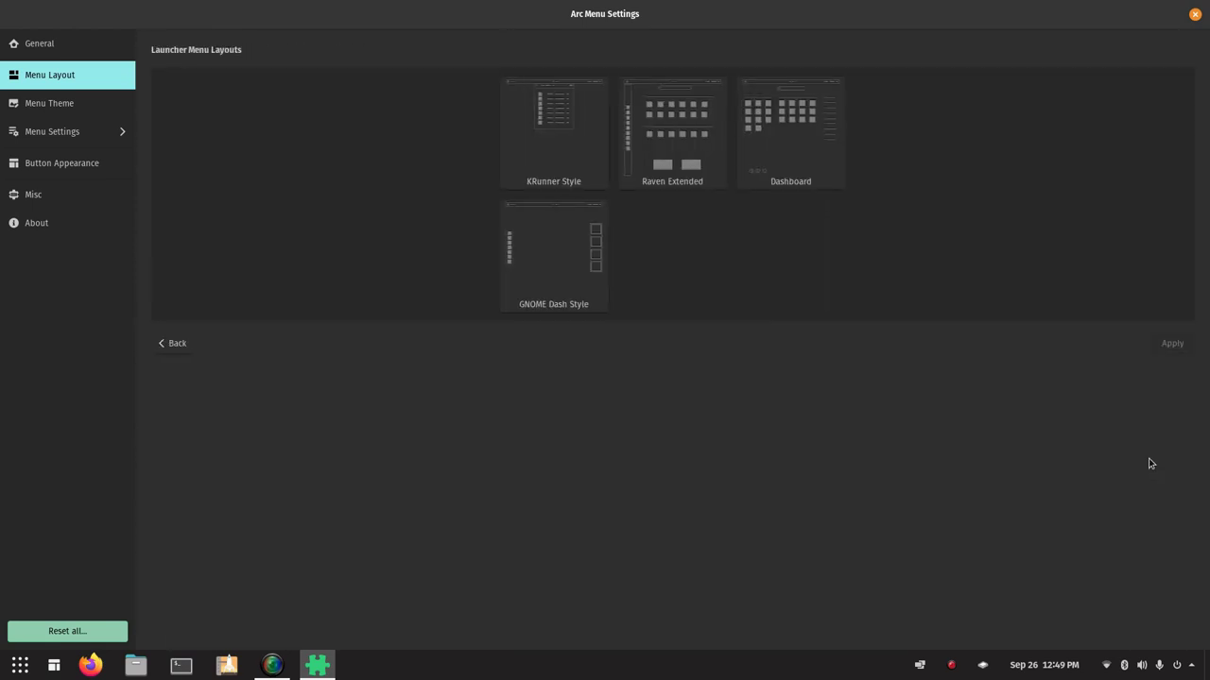
{"action": "left_click", "coordinate": [577, 133]}
{"action": "left_click", "coordinate": [1172, 346]}
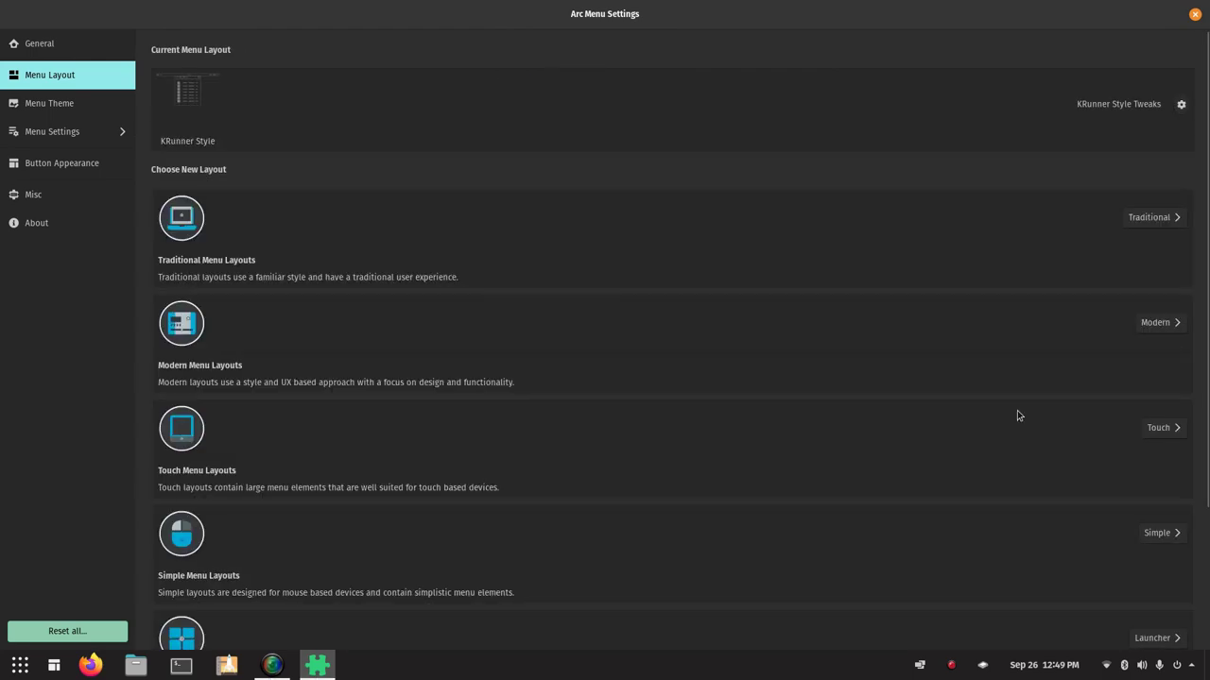
{"action": "left_click", "coordinate": [54, 665]}
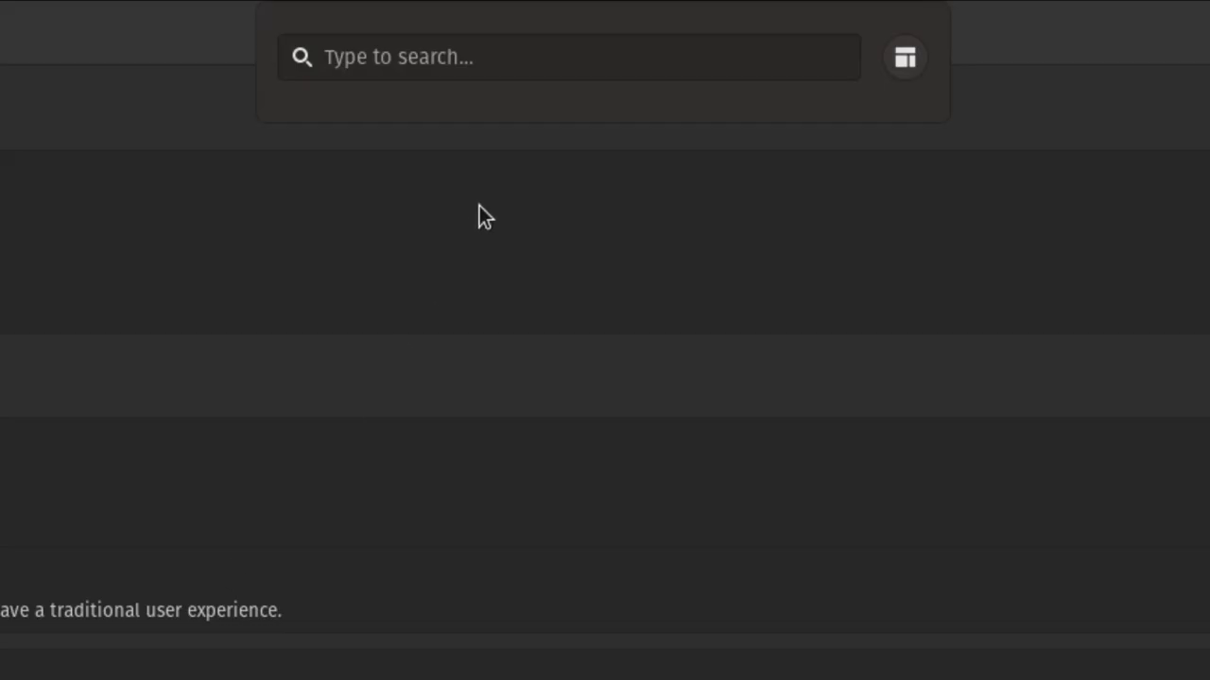
{"action": "left_click", "coordinate": [907, 60]}
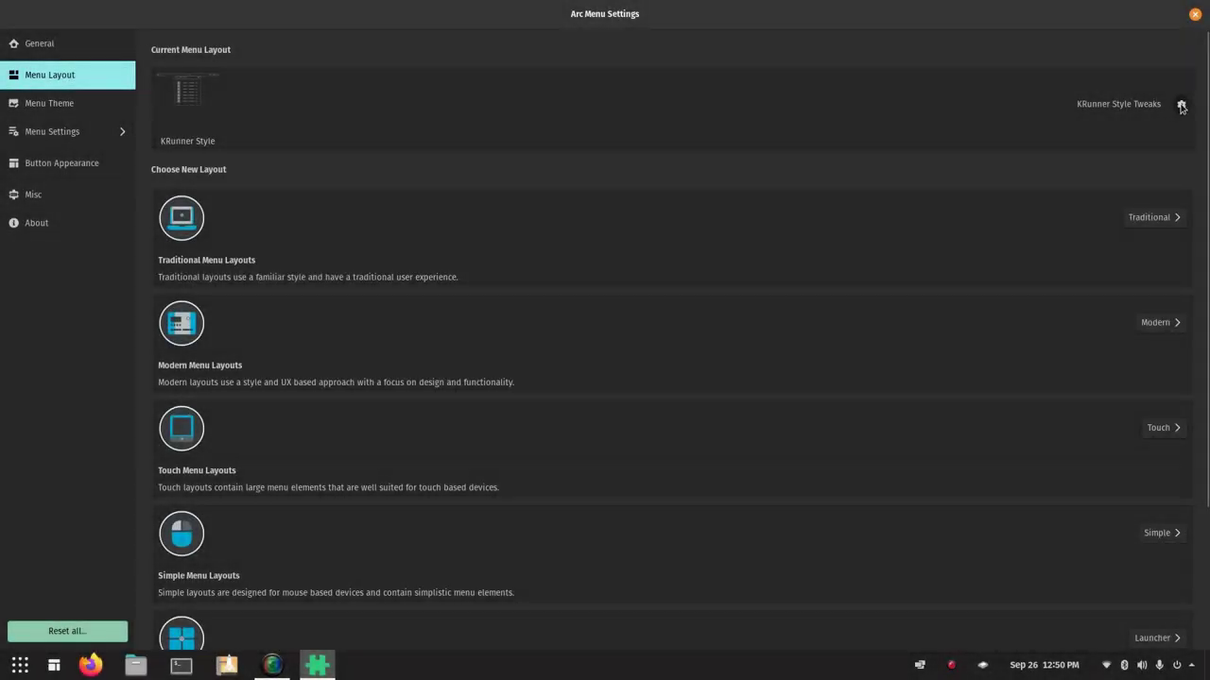
- Set the KRunner Position tweak to Centered and preview the KRunner search bar
{"action": "left_click", "coordinate": [1180, 104]}
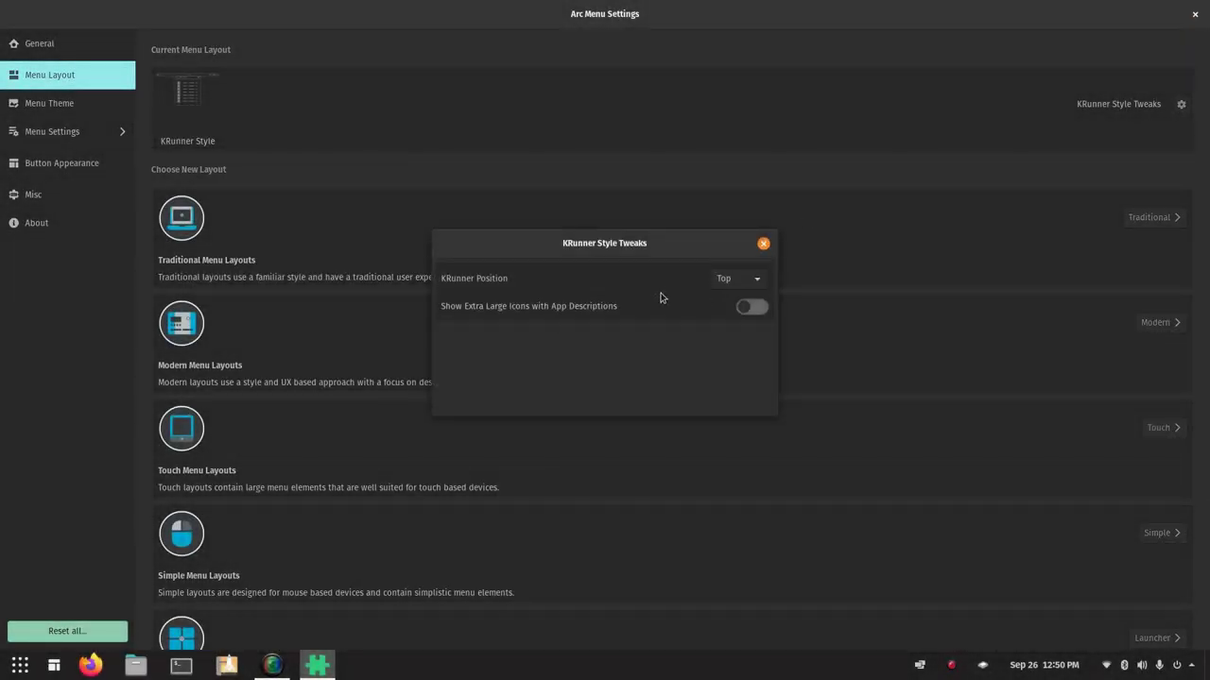
{"action": "left_click", "coordinate": [755, 282]}
{"action": "left_click", "coordinate": [759, 282]}
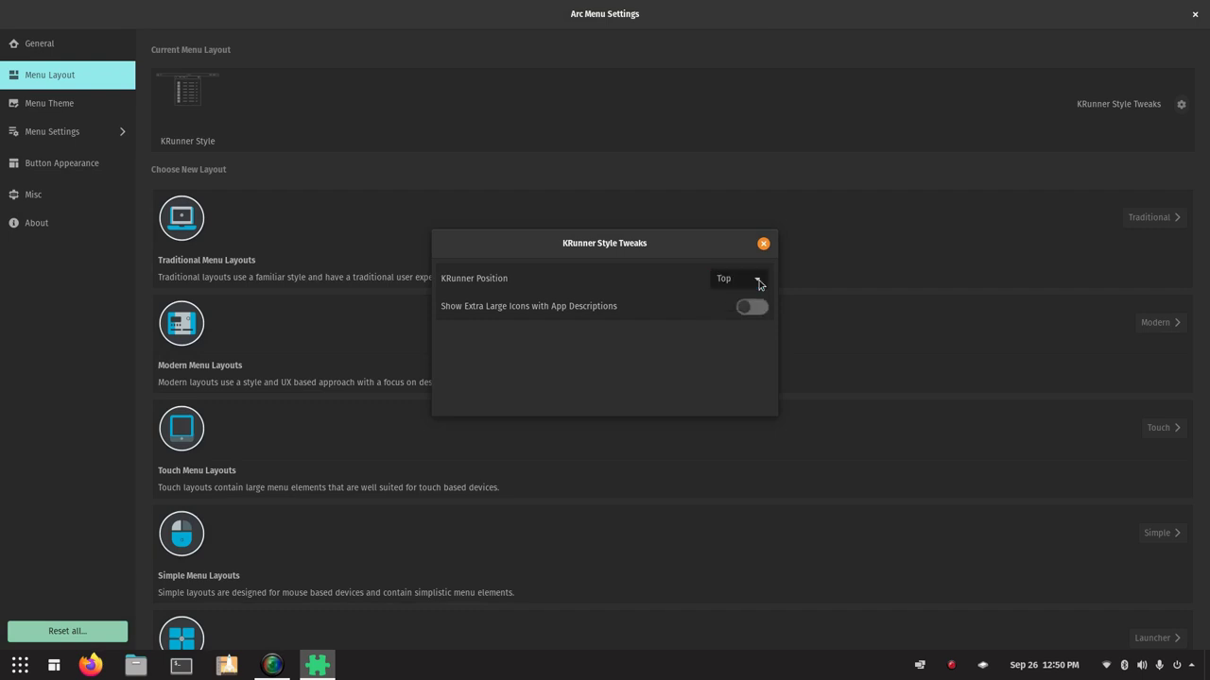
{"action": "left_click", "coordinate": [754, 278]}
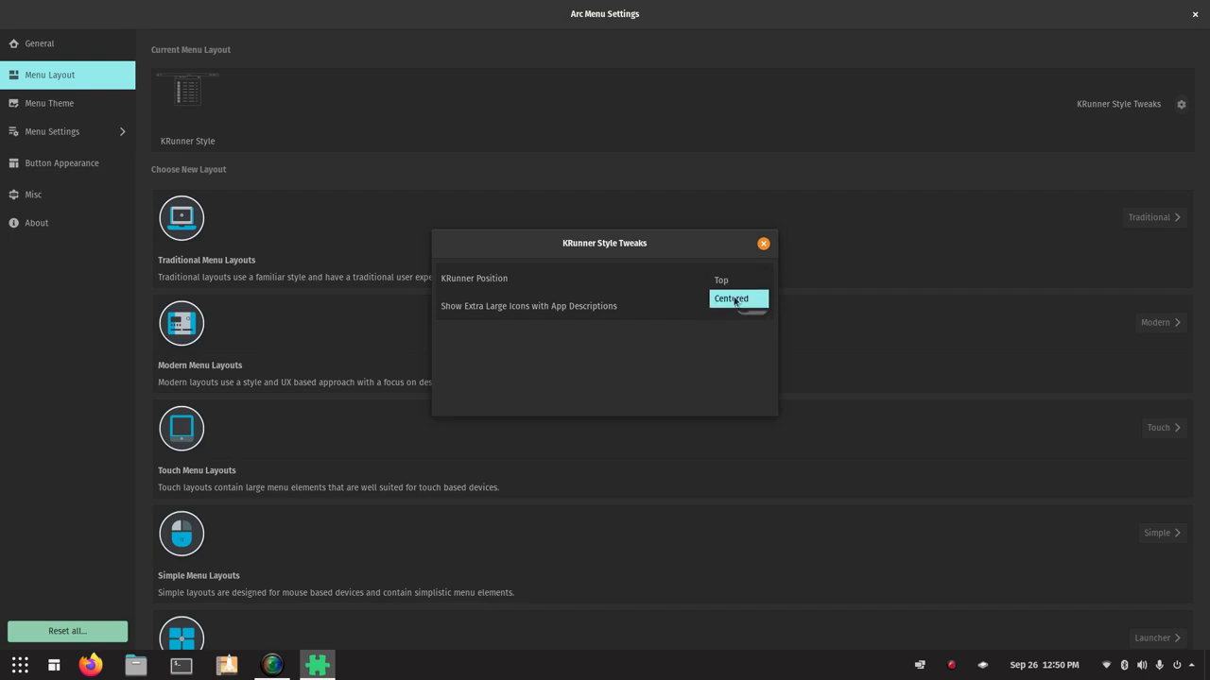
{"action": "left_click", "coordinate": [728, 297]}
{"action": "left_click", "coordinate": [56, 667]}
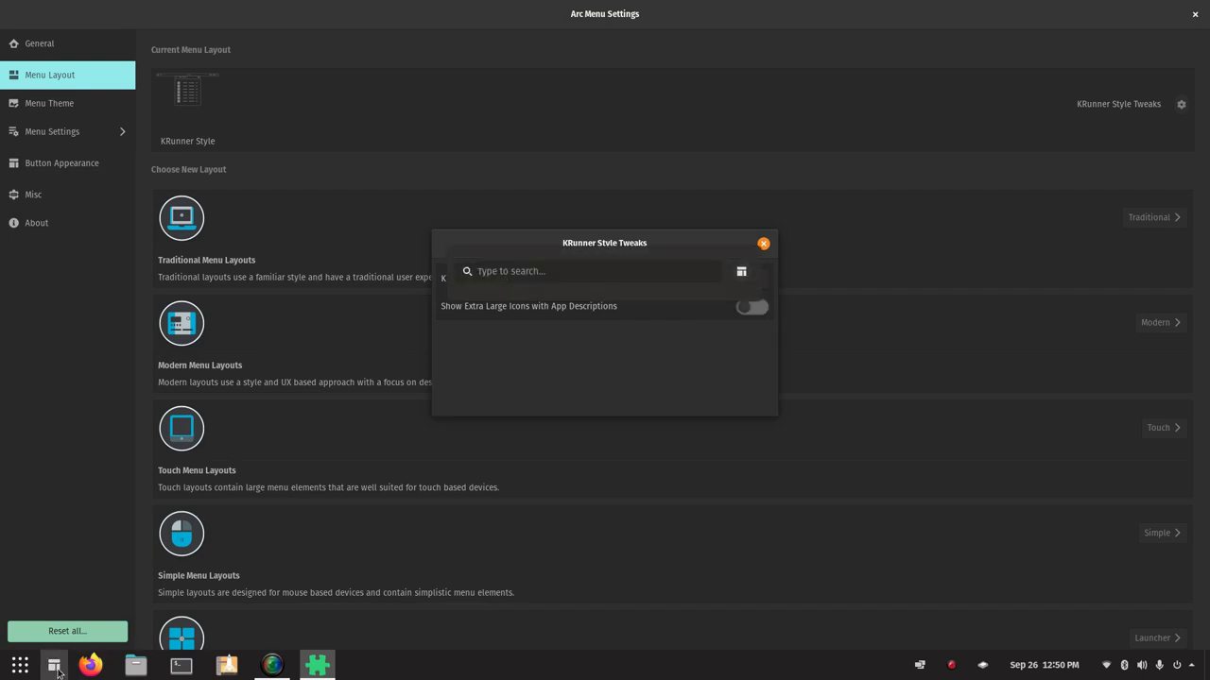
{"action": "left_click", "coordinate": [56, 668]}
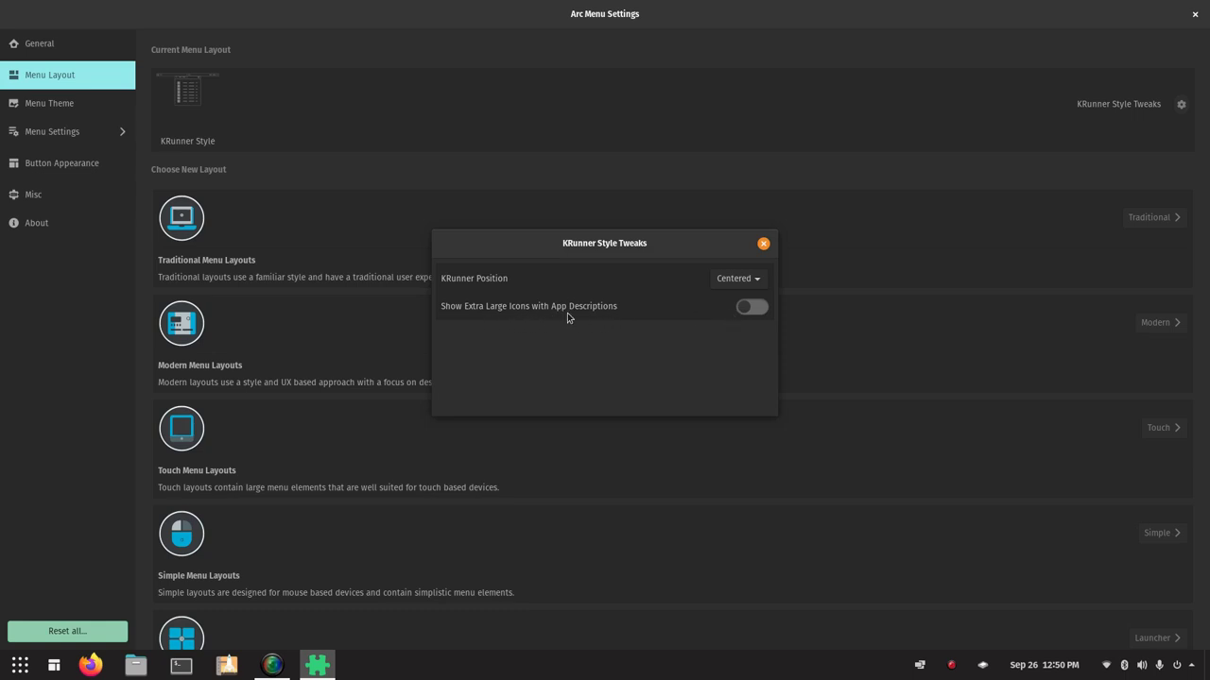
- Set the KRunner Position tweak to Top and preview the KRunner search bar
{"action": "left_click", "coordinate": [752, 281]}
{"action": "left_click", "coordinate": [752, 265]}
{"action": "left_click", "coordinate": [764, 245]}
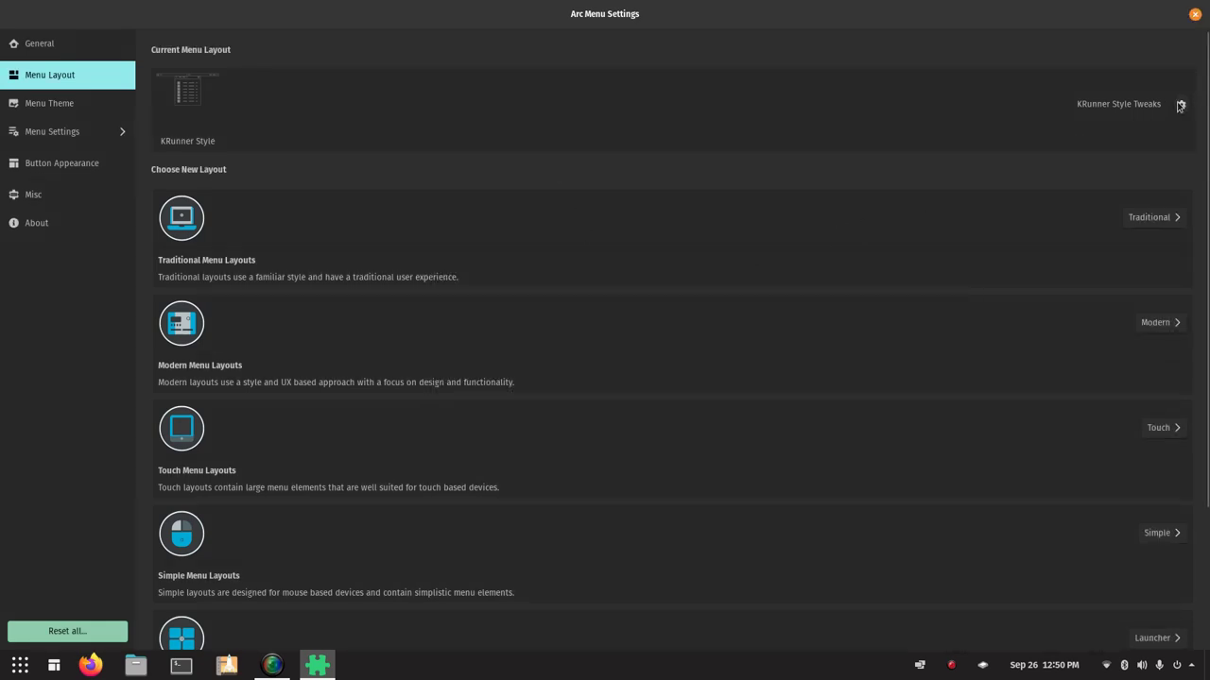
{"action": "left_click", "coordinate": [53, 667]}
{"action": "left_click", "coordinate": [54, 667]}
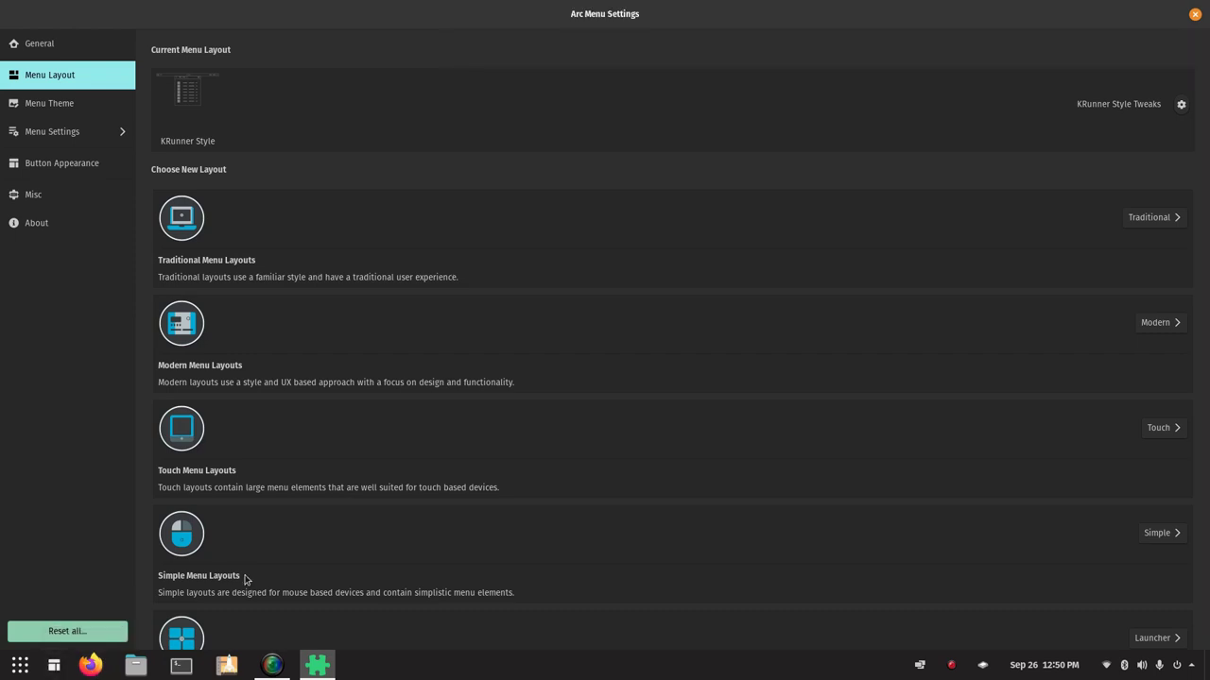
- Search KRunner for "fire" and look through the matching apps, files and Pop!_Shop entries
{"action": "left_click", "coordinate": [1180, 105]}
{"action": "key", "text": "super"}
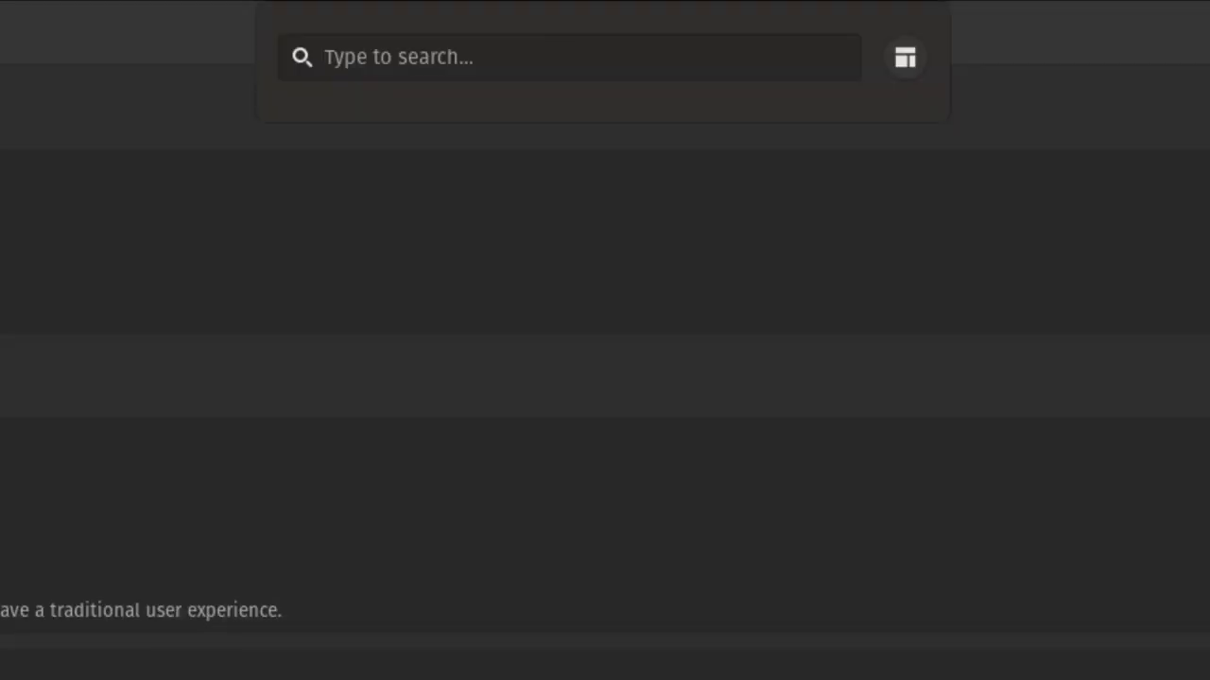
{"action": "type", "text": "fire"}
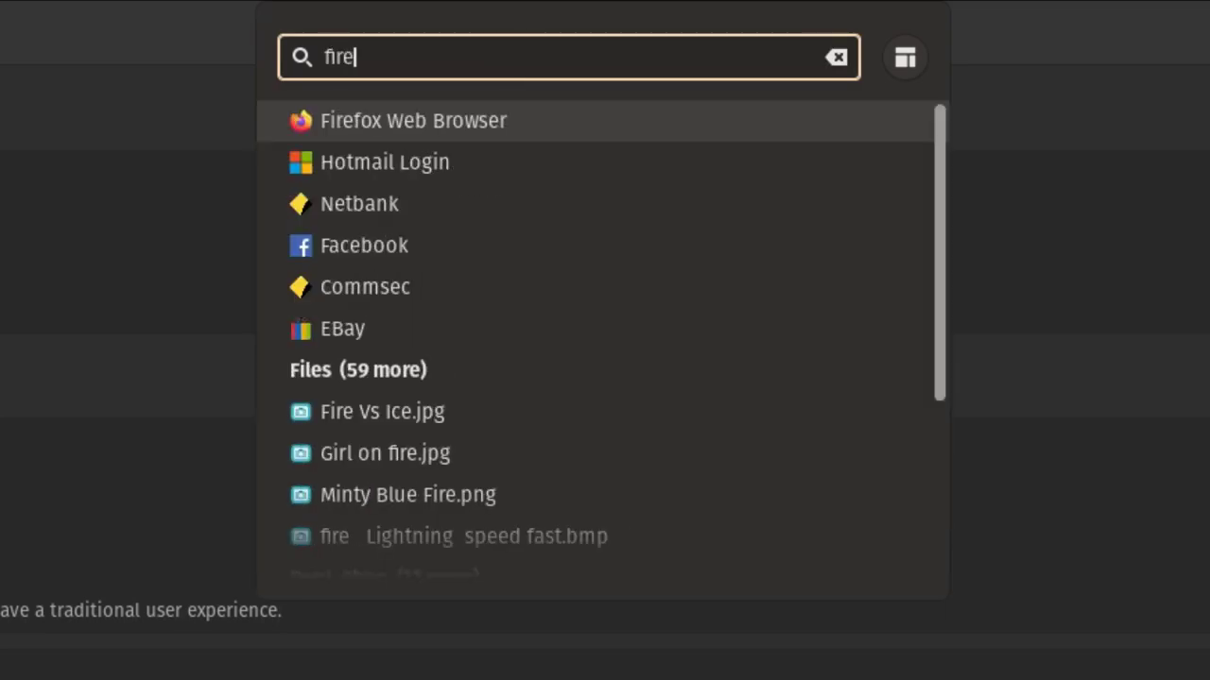
{"action": "scroll", "coordinate": [602, 432], "scroll_direction": "down", "scroll_amount": 5}
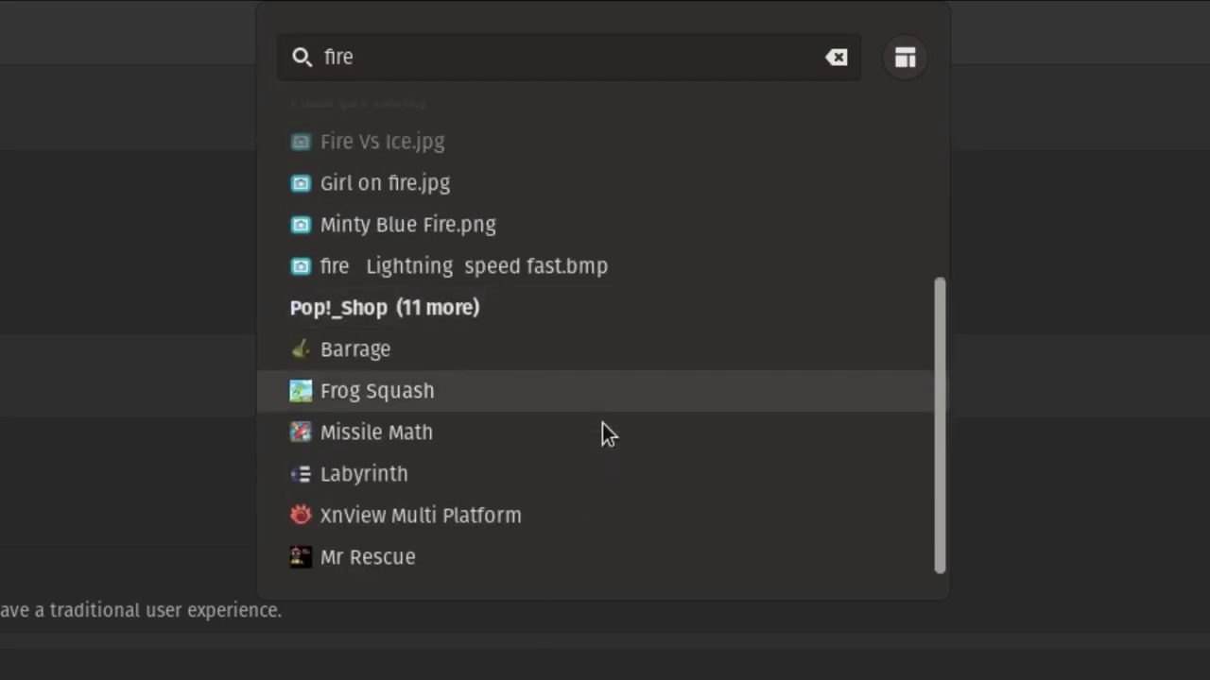
{"action": "scroll", "coordinate": [572, 401], "scroll_direction": "up", "scroll_amount": 2}
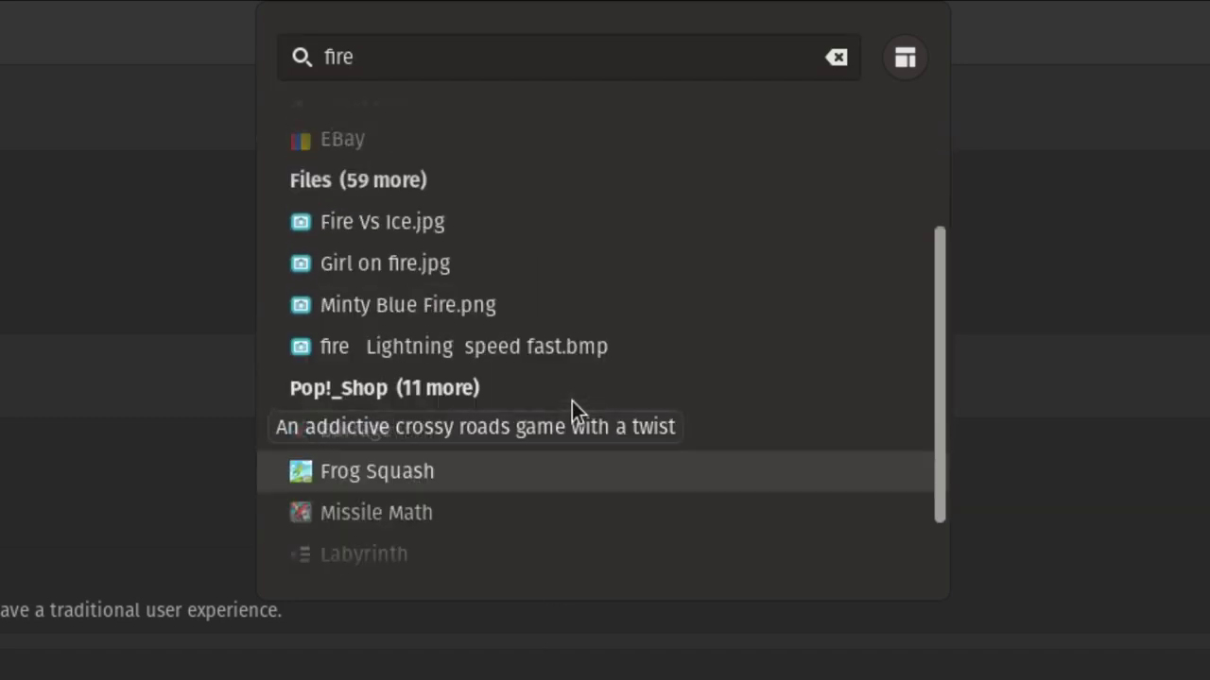
{"action": "scroll", "coordinate": [572, 400], "scroll_direction": "up", "scroll_amount": 4}
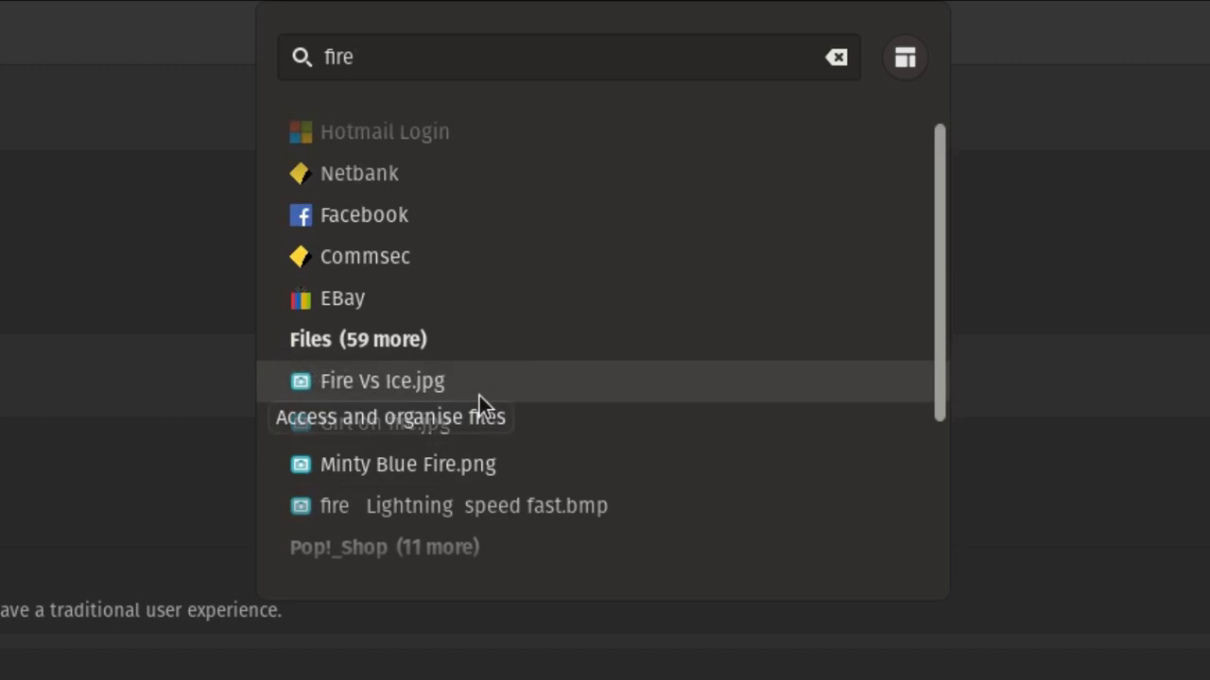
{"action": "scroll", "coordinate": [479, 395], "scroll_direction": "down", "scroll_amount": 5}
{"action": "scroll", "coordinate": [468, 465], "scroll_direction": "up", "scroll_amount": 5}
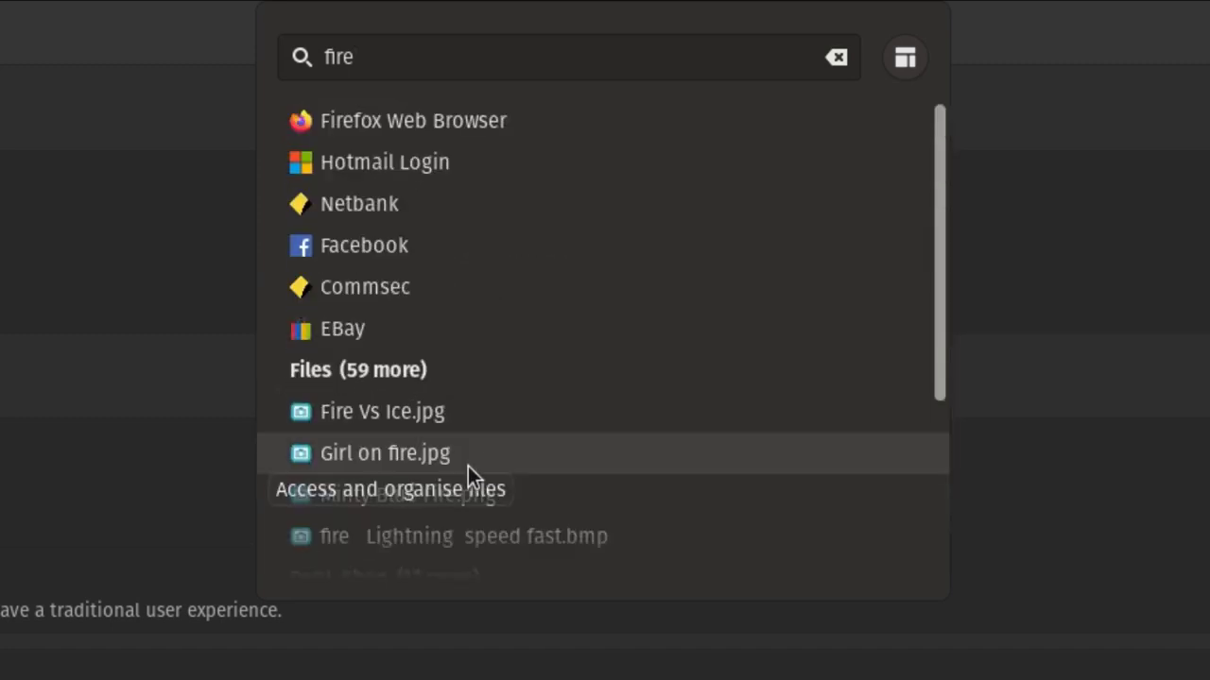
- Replace the KRunner search term with "pop" and look through the apps, settings, files and Pop!_Shop entries
{"action": "left_click", "coordinate": [397, 55]}
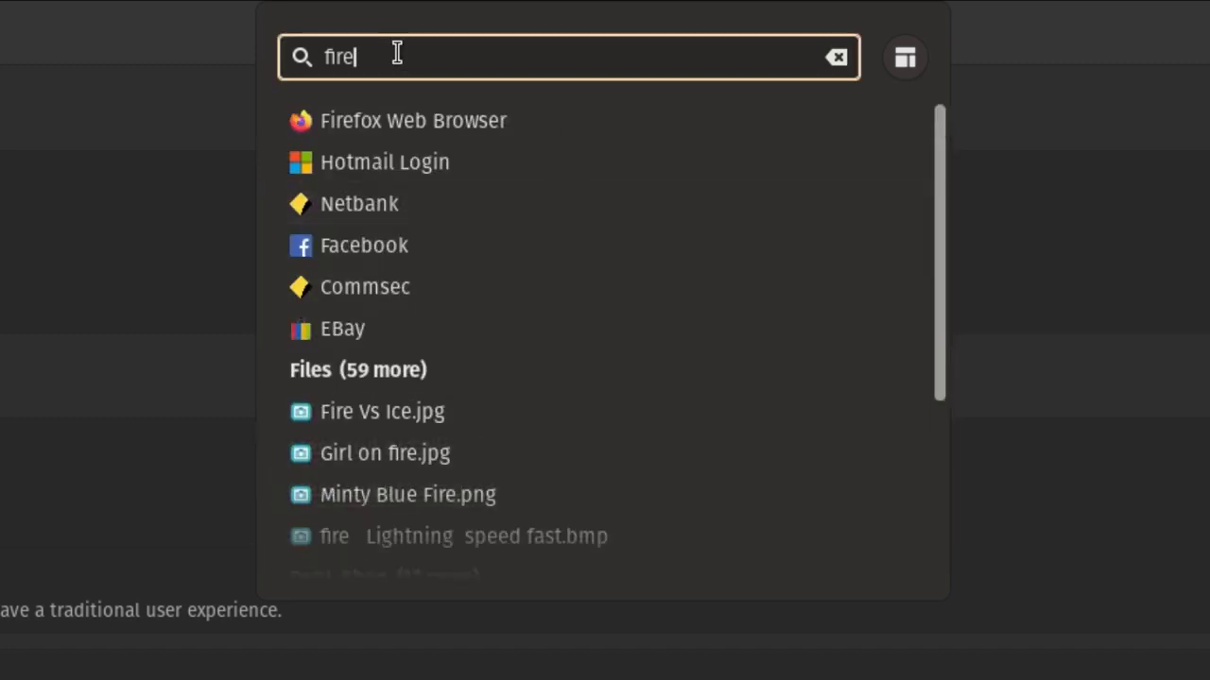
{"action": "key", "text": "BackSpace"}
{"action": "key", "text": "BackSpace"}
{"action": "key", "text": "BackSpace"}
{"action": "key", "text": "BackSpace"}
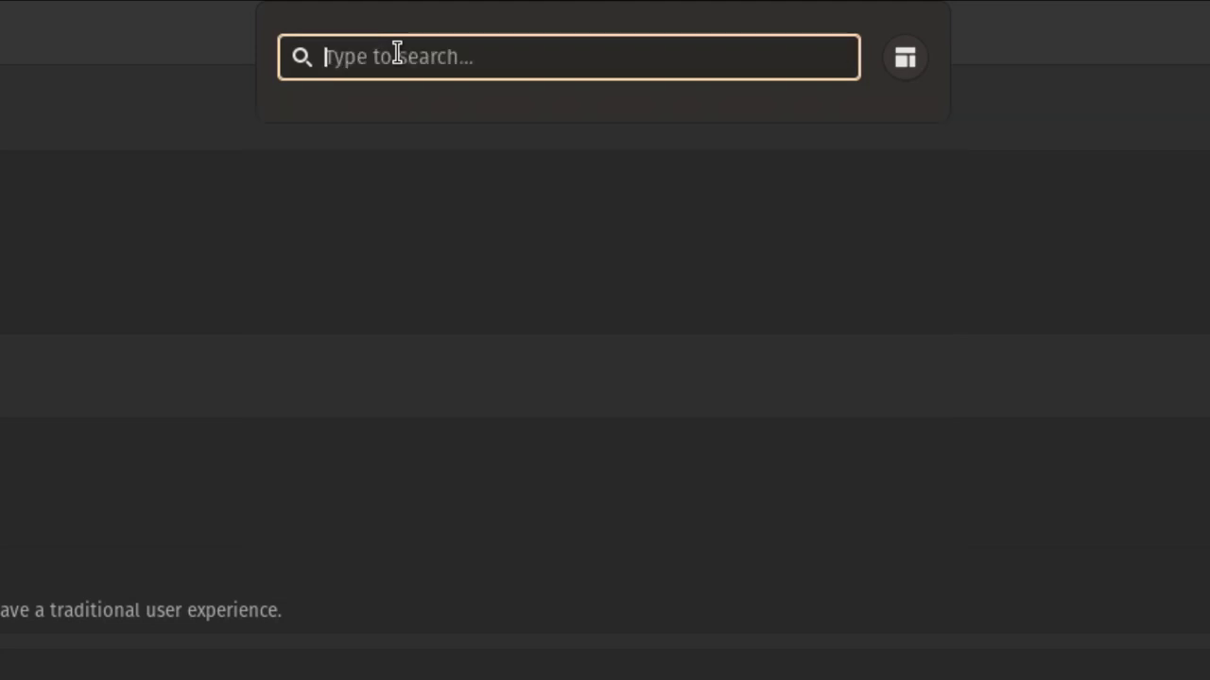
{"action": "type", "text": "pop"}
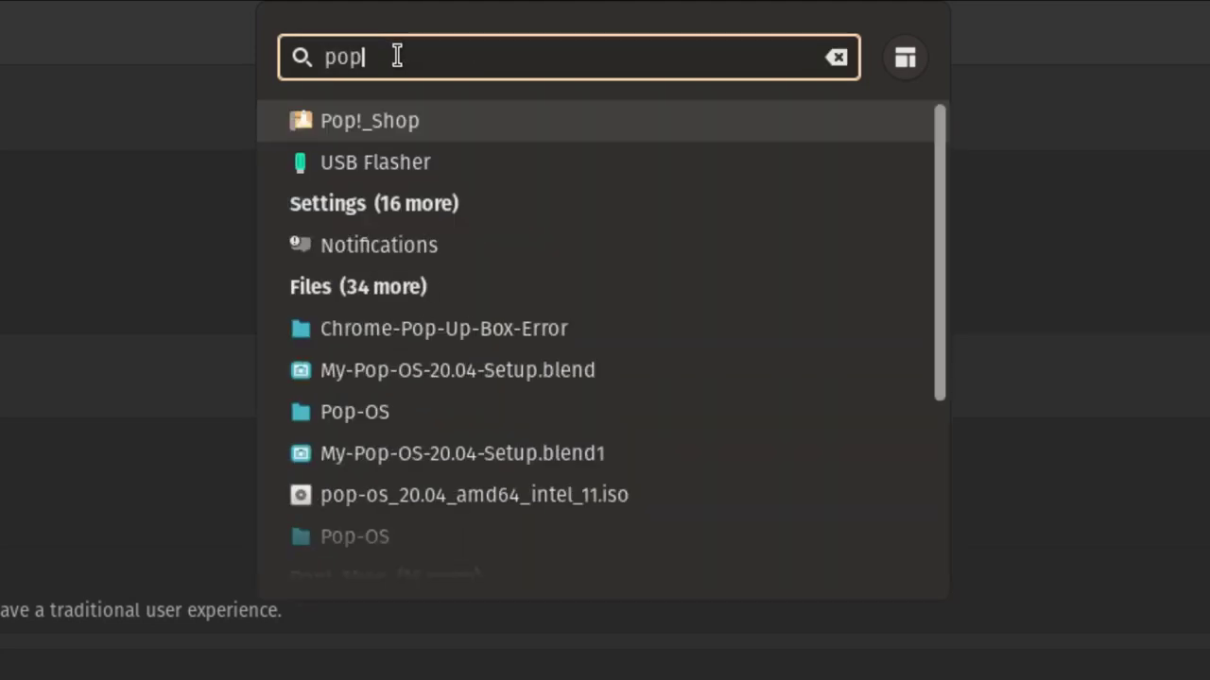
{"action": "scroll", "coordinate": [422, 278], "scroll_direction": "down", "scroll_amount": 5}
{"action": "scroll", "coordinate": [456, 312], "scroll_direction": "up", "scroll_amount": 5}
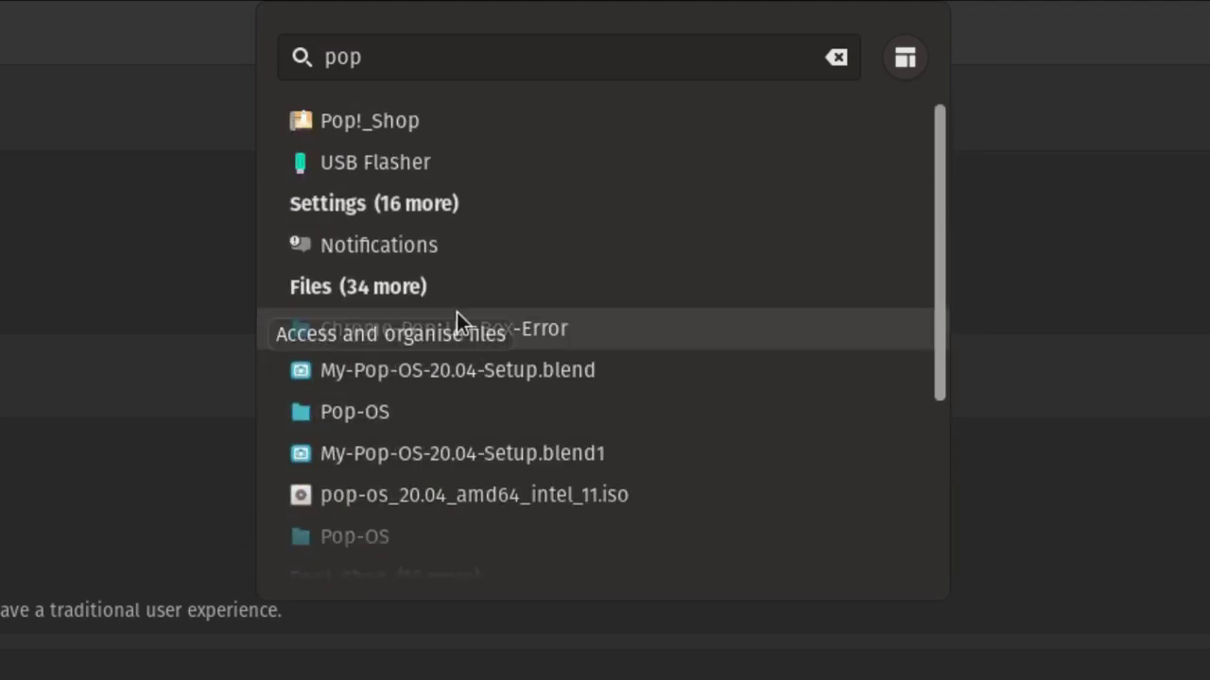
{"action": "scroll", "coordinate": [456, 316], "scroll_direction": "down", "scroll_amount": 6}
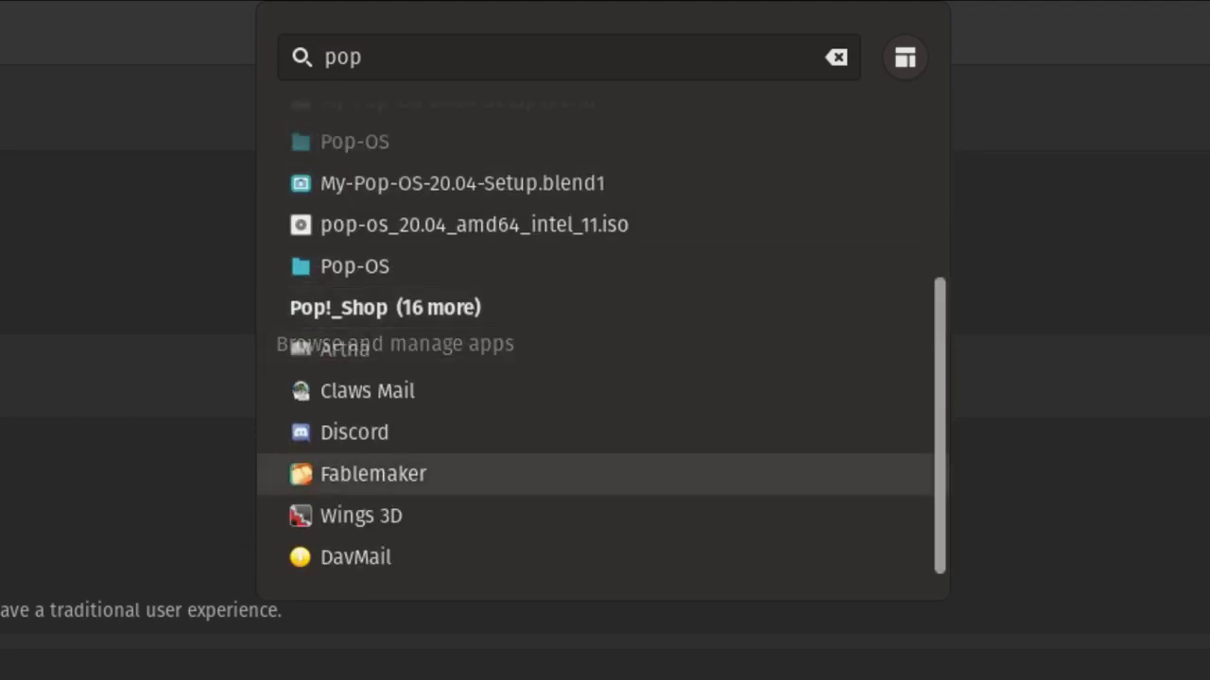
- Search KRunner for "files" instead, look through the results, and close the search bar
{"action": "left_click", "coordinate": [370, 48]}
{"action": "key", "text": "BackSpace"}
{"action": "key", "text": "BackSpace"}
{"action": "key", "text": "BackSpace"}
{"action": "type", "text": "f"}
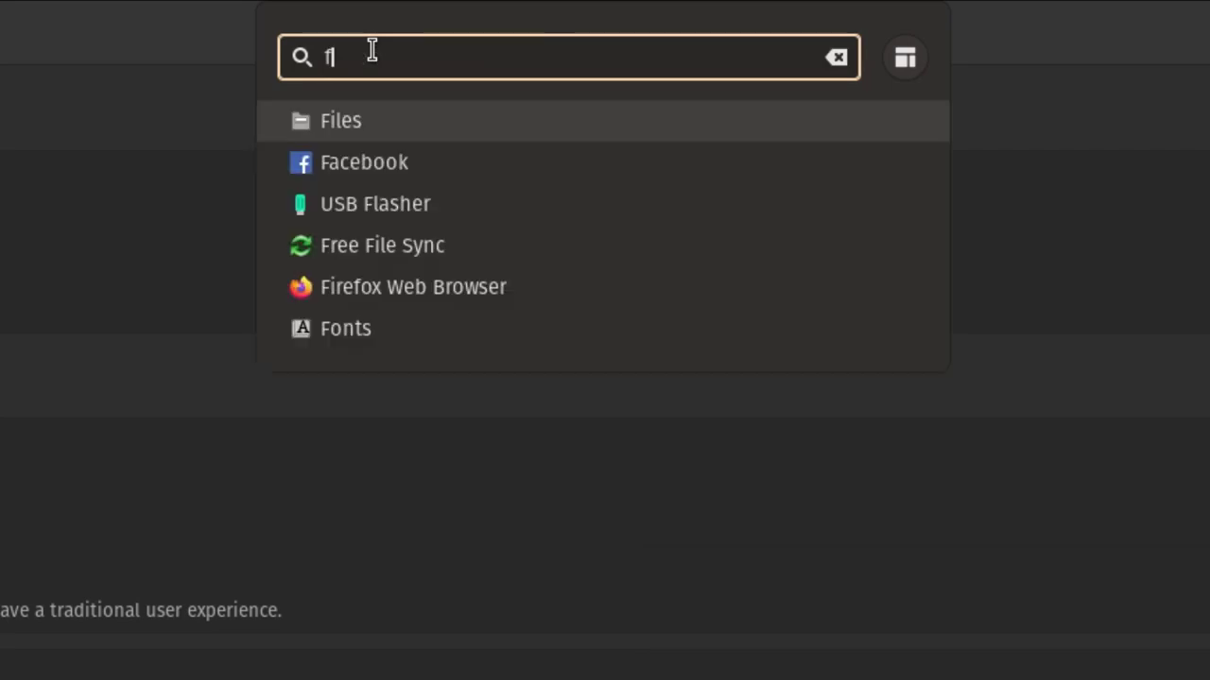
{"action": "type", "text": "iles"}
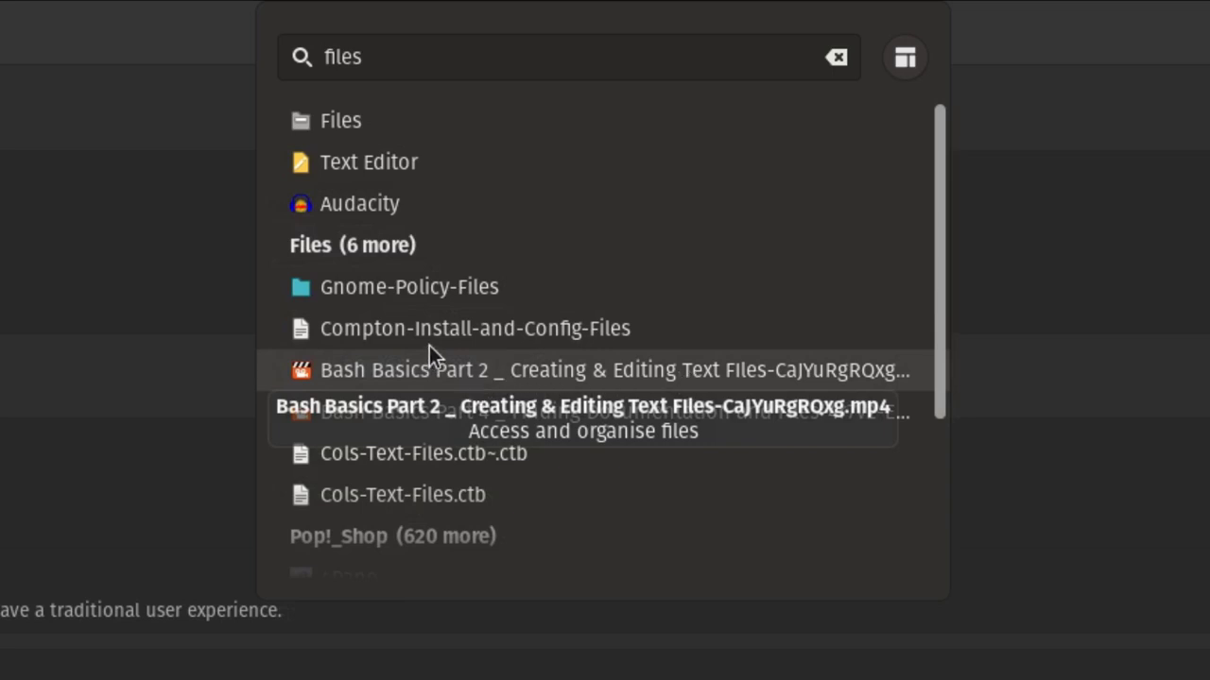
{"action": "scroll", "coordinate": [465, 314], "scroll_direction": "down", "scroll_amount": 3}
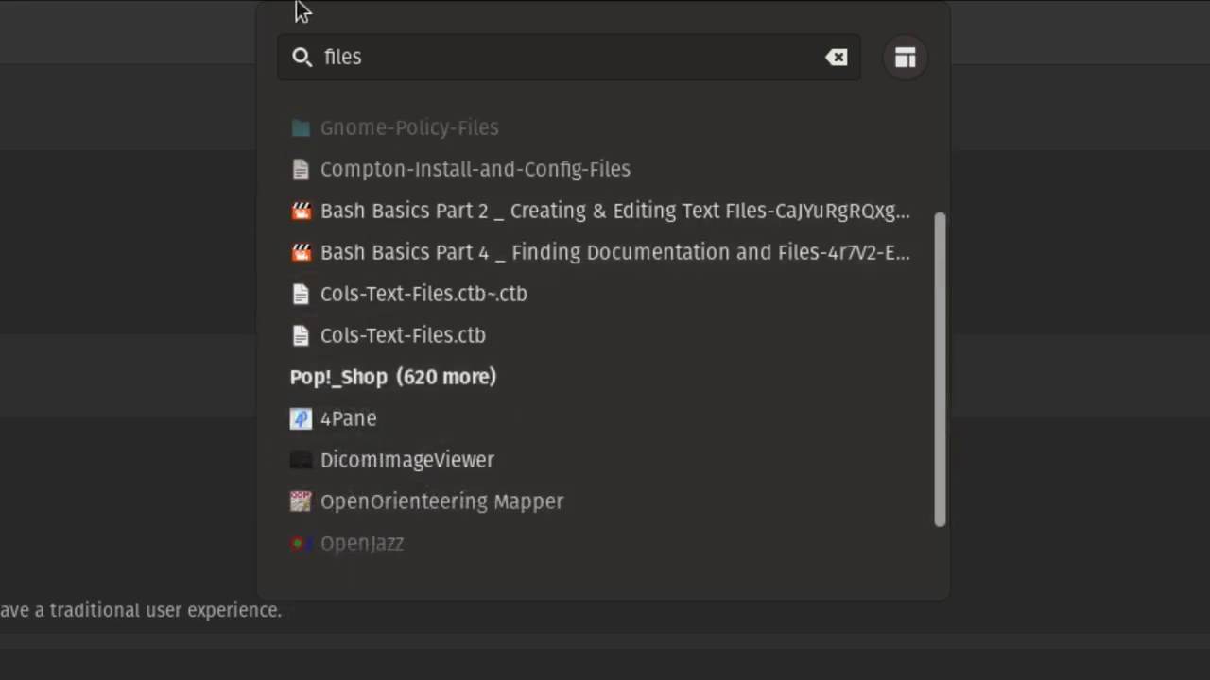
{"action": "key", "text": "Escape"}
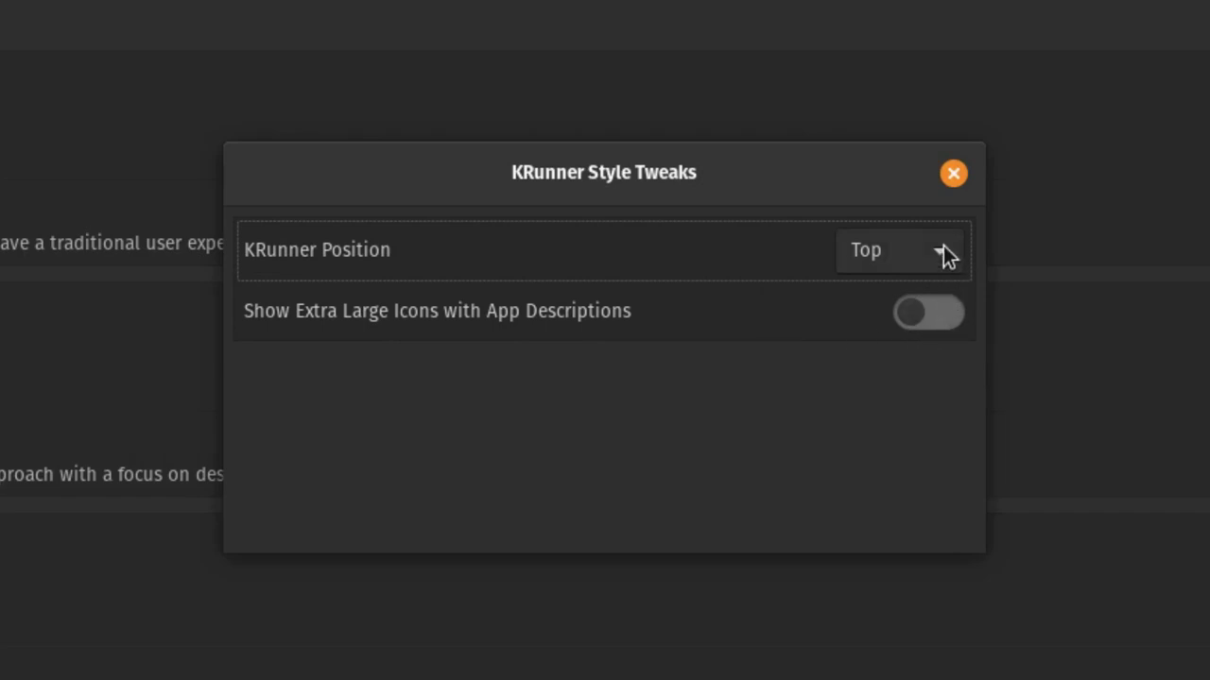
- Enable Show Extra Large Icons with App Descriptions in the KRunner Style Tweaks
{"action": "left_click", "coordinate": [943, 315]}
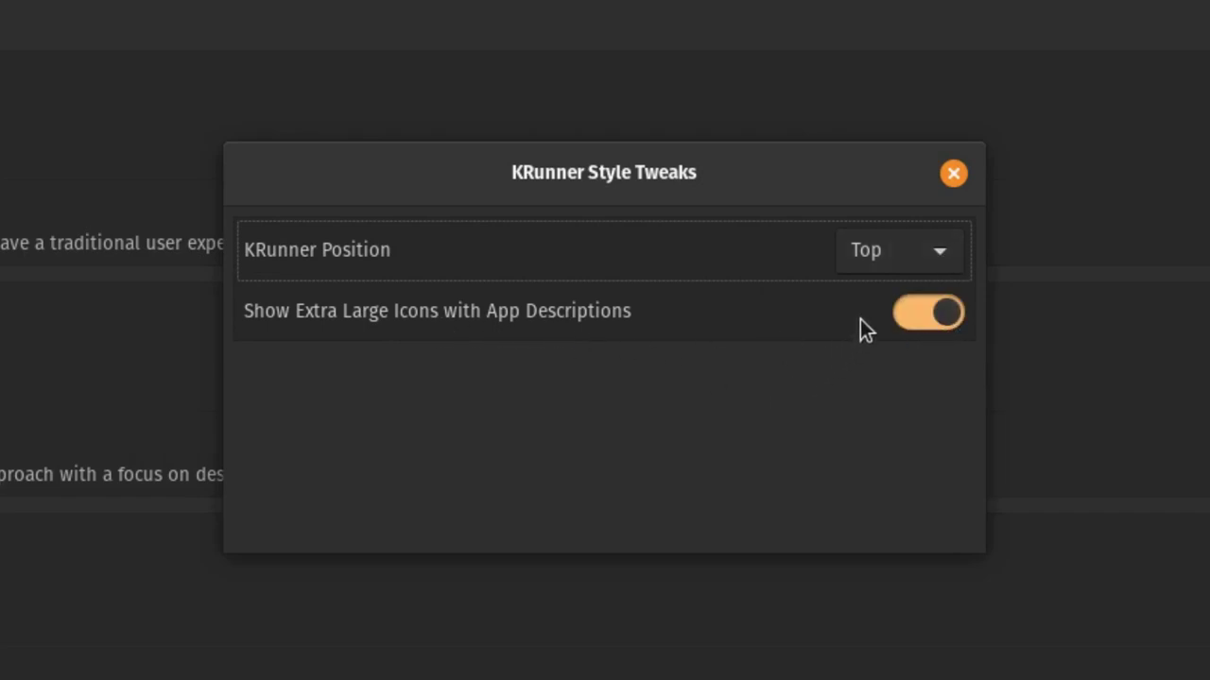
- Close the KRunner Style tweaks, search the menu for "fire", and look through the matching apps, files and shop entries
{"action": "left_click", "coordinate": [953, 176]}
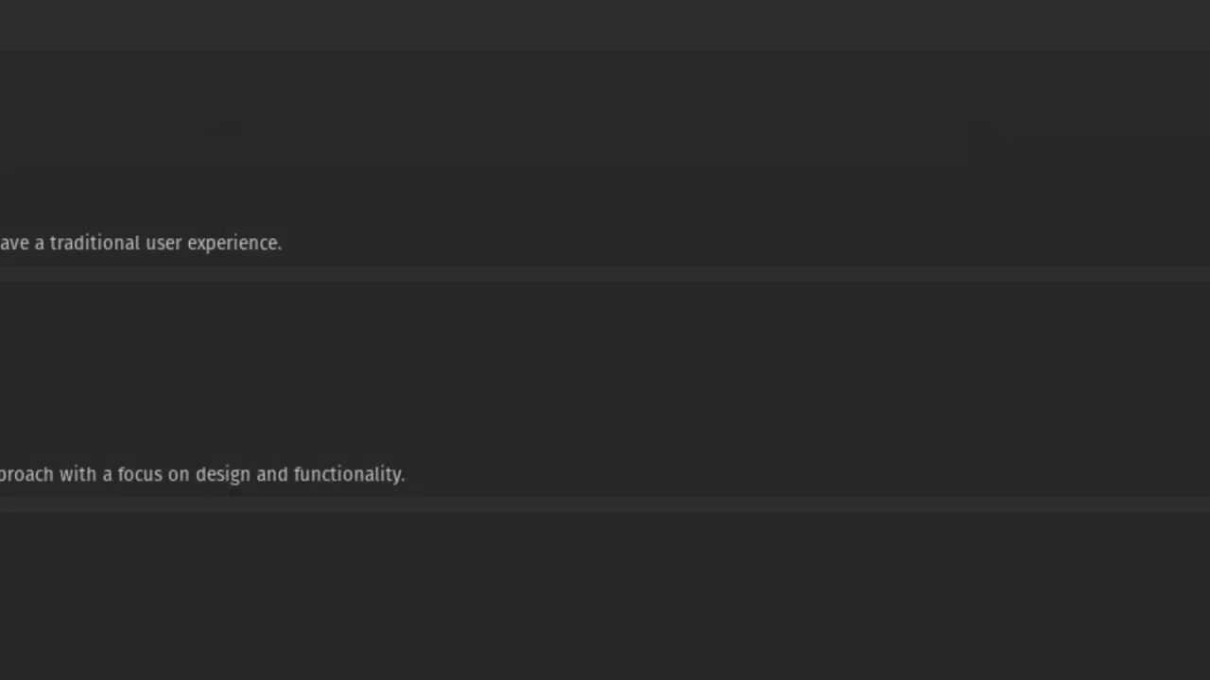
{"action": "key", "text": "super"}
{"action": "type", "text": "fire"}
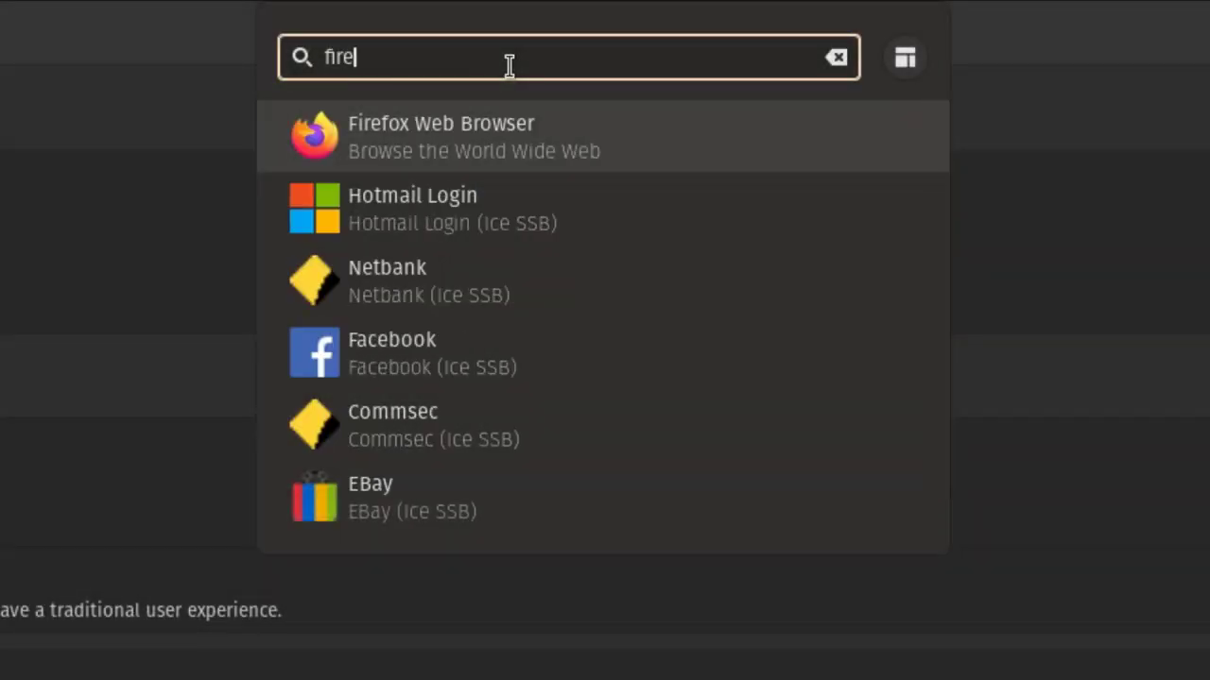
{"action": "scroll", "coordinate": [468, 382], "scroll_direction": "down", "scroll_amount": 3}
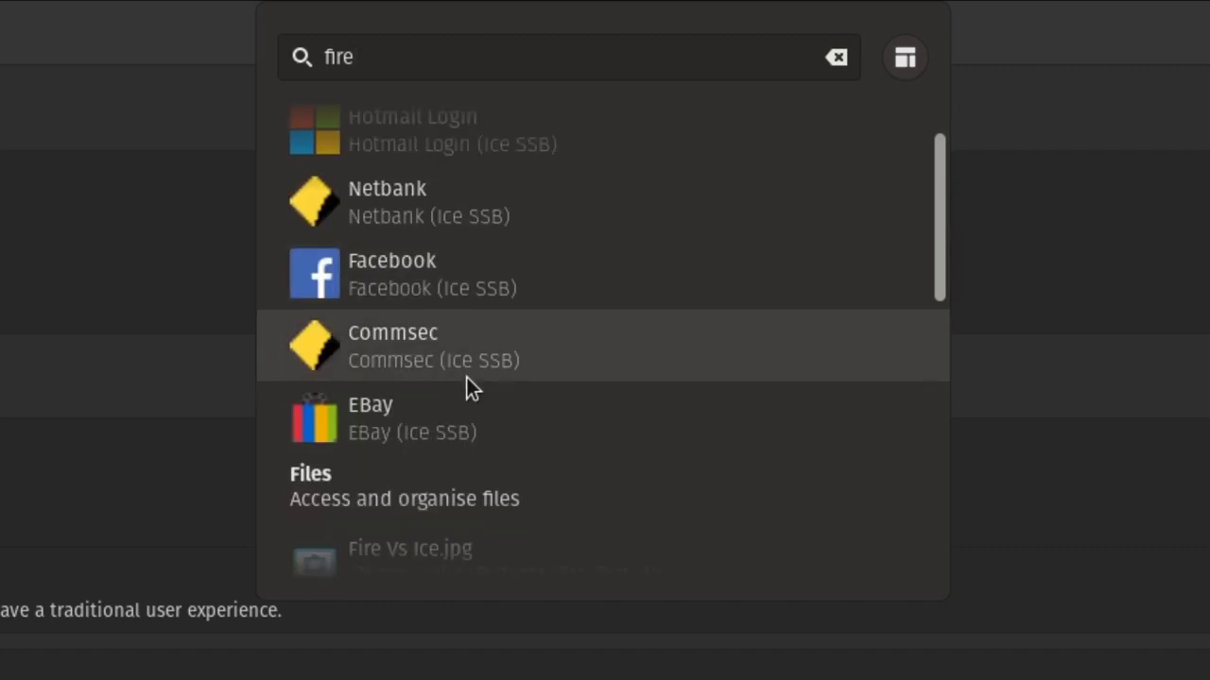
{"action": "scroll", "coordinate": [466, 382], "scroll_direction": "down", "scroll_amount": 1}
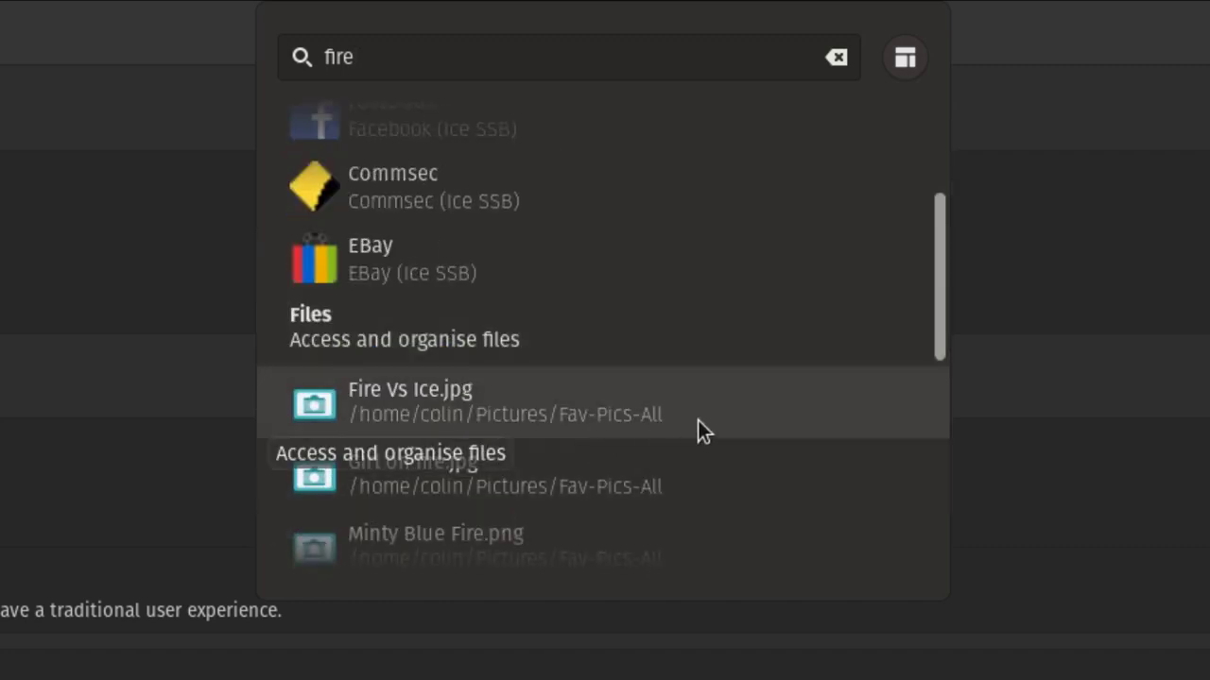
{"action": "scroll", "coordinate": [633, 426], "scroll_direction": "down", "scroll_amount": 1}
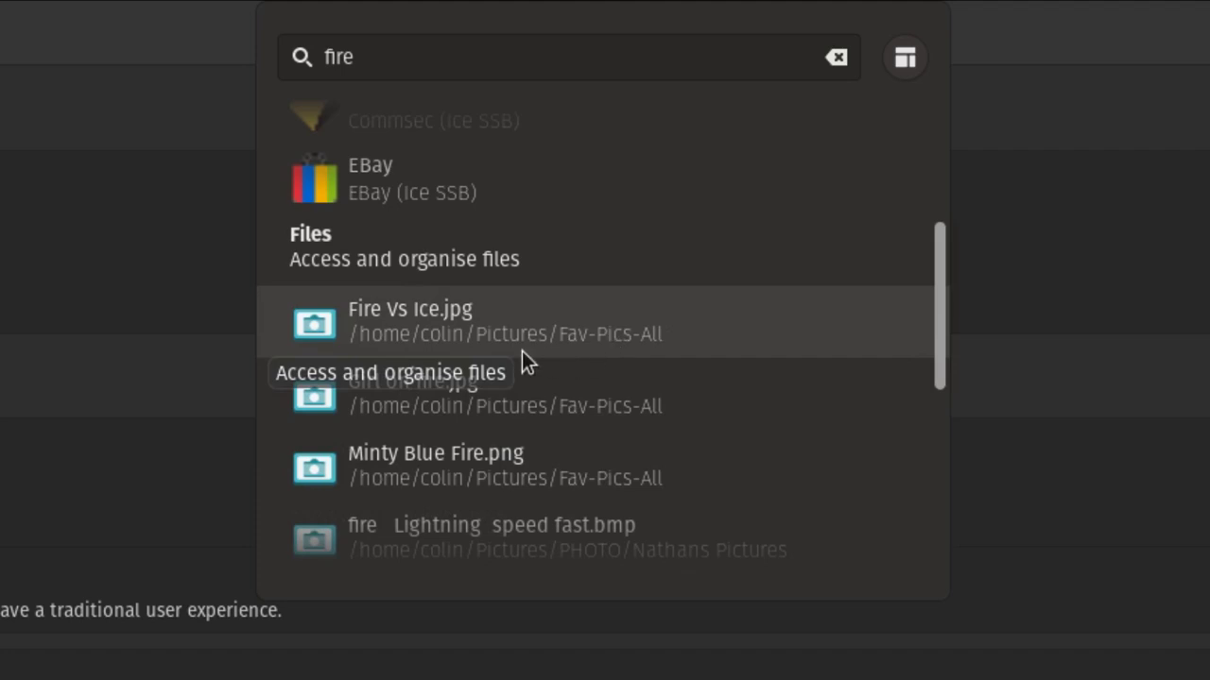
{"action": "scroll", "coordinate": [521, 370], "scroll_direction": "down", "scroll_amount": 3}
{"action": "scroll", "coordinate": [522, 368], "scroll_direction": "down", "scroll_amount": 2}
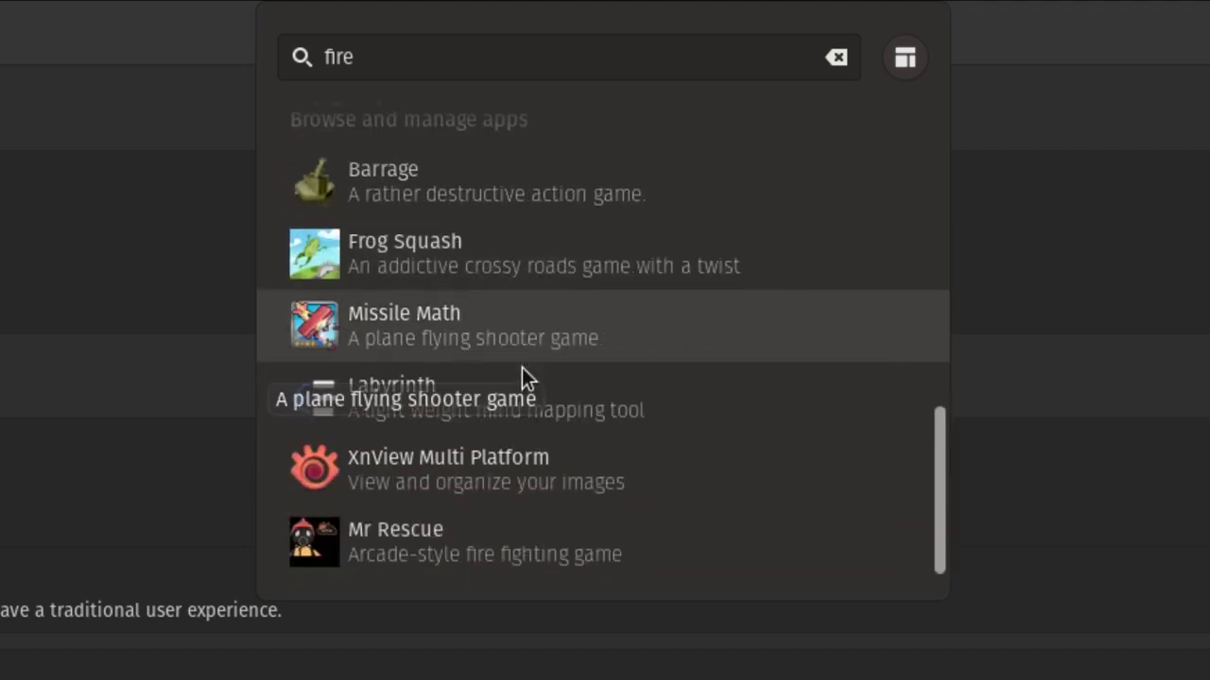
{"action": "scroll", "coordinate": [623, 360], "scroll_direction": "up", "scroll_amount": 2}
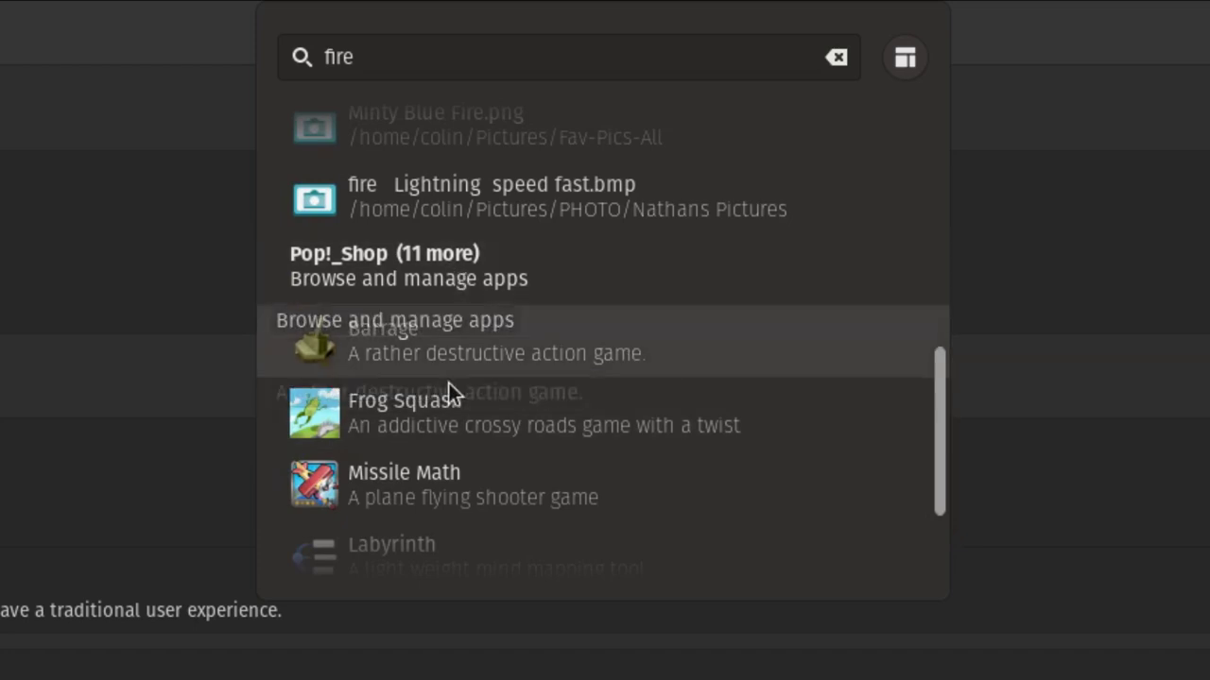
{"action": "scroll", "coordinate": [533, 457], "scroll_direction": "up", "scroll_amount": 5}
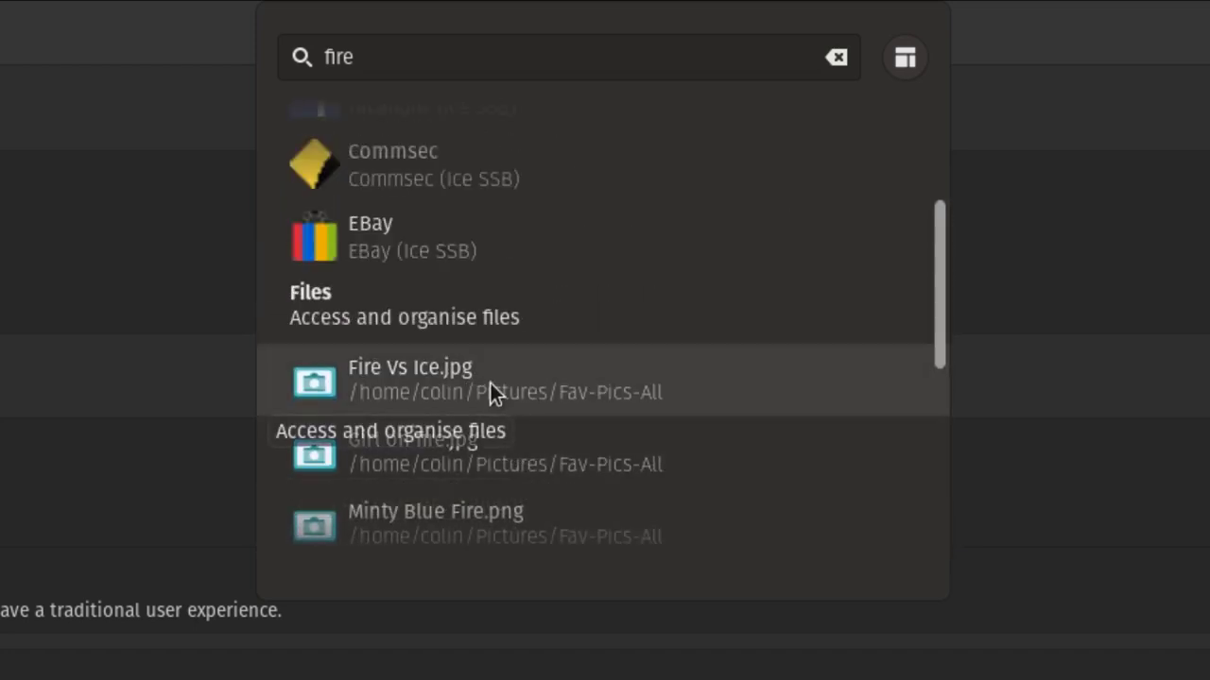
{"action": "scroll", "coordinate": [403, 264], "scroll_direction": "down", "scroll_amount": 1}
{"action": "scroll", "coordinate": [477, 368], "scroll_direction": "up", "scroll_amount": 5}
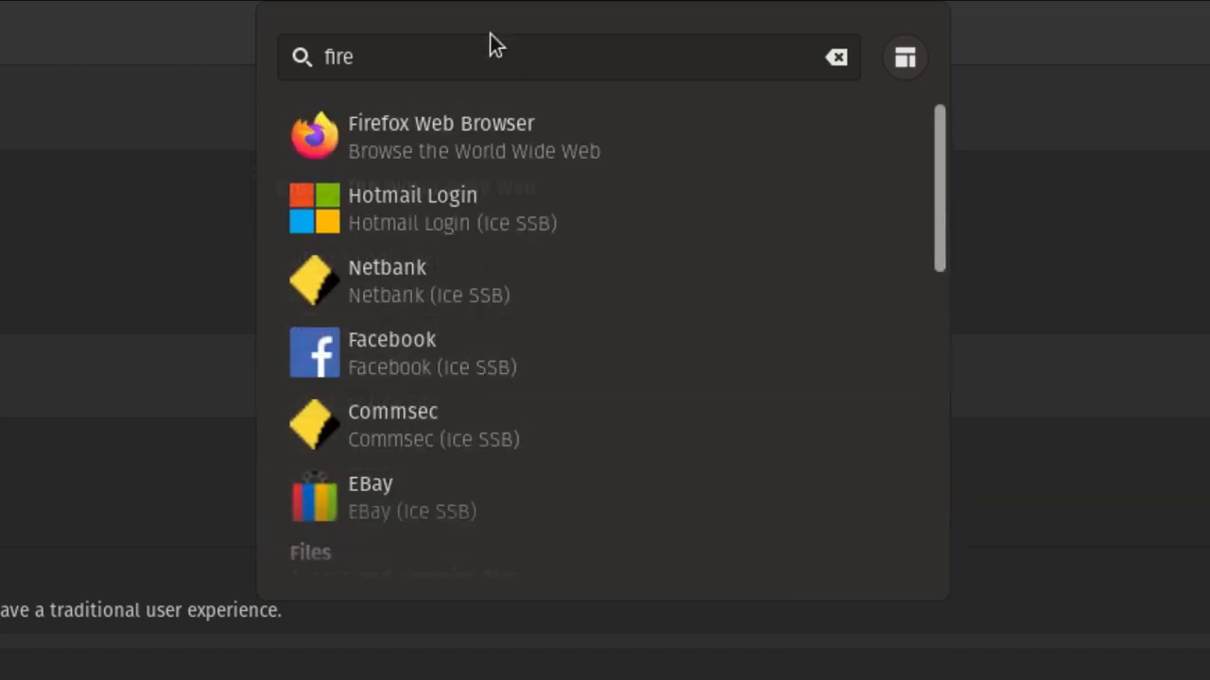
- Replace the menu search with "files" and look through the matching apps and documents
{"action": "left_click", "coordinate": [398, 55]}
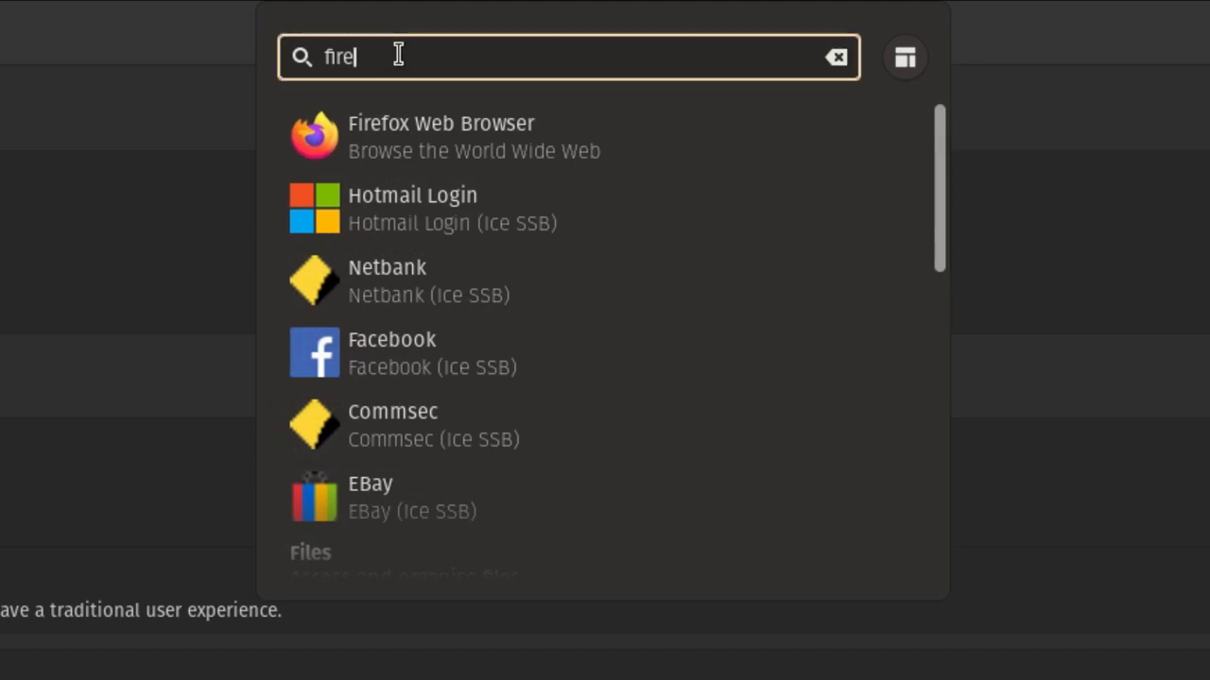
{"action": "key", "text": "BackSpace"}
{"action": "key", "text": "BackSpace"}
{"action": "key", "text": "BackSpace"}
{"action": "key", "text": "BackSpace"}
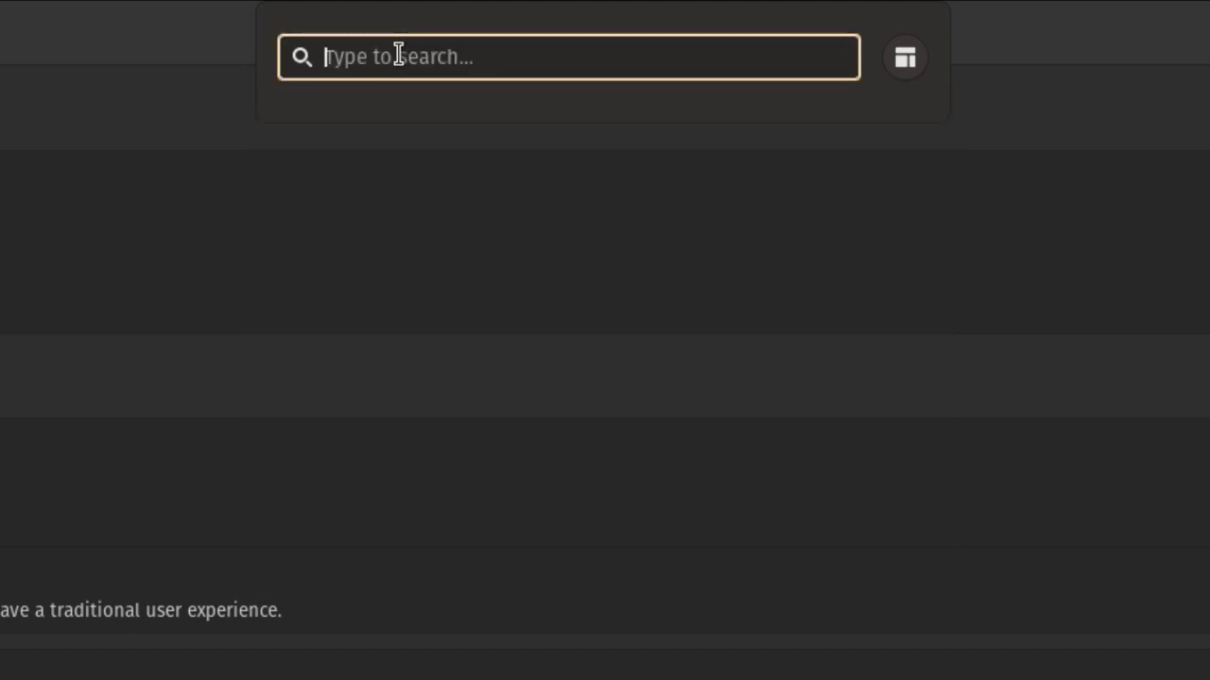
{"action": "type", "text": "file"}
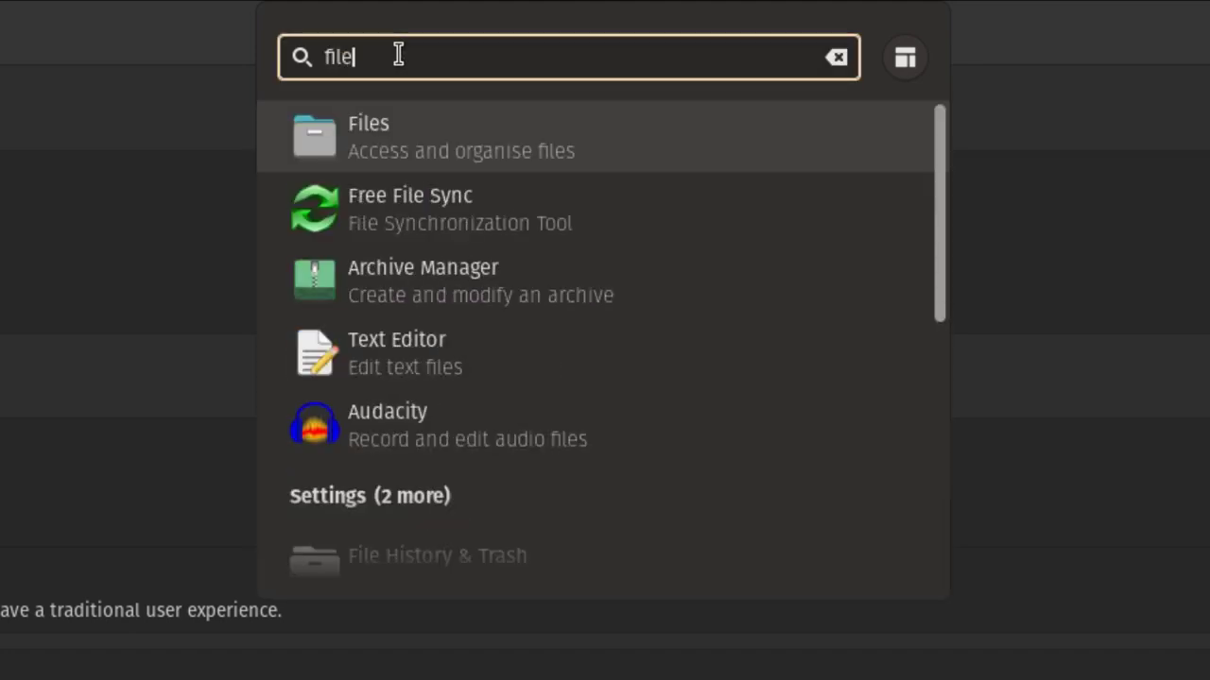
{"action": "type", "text": "s"}
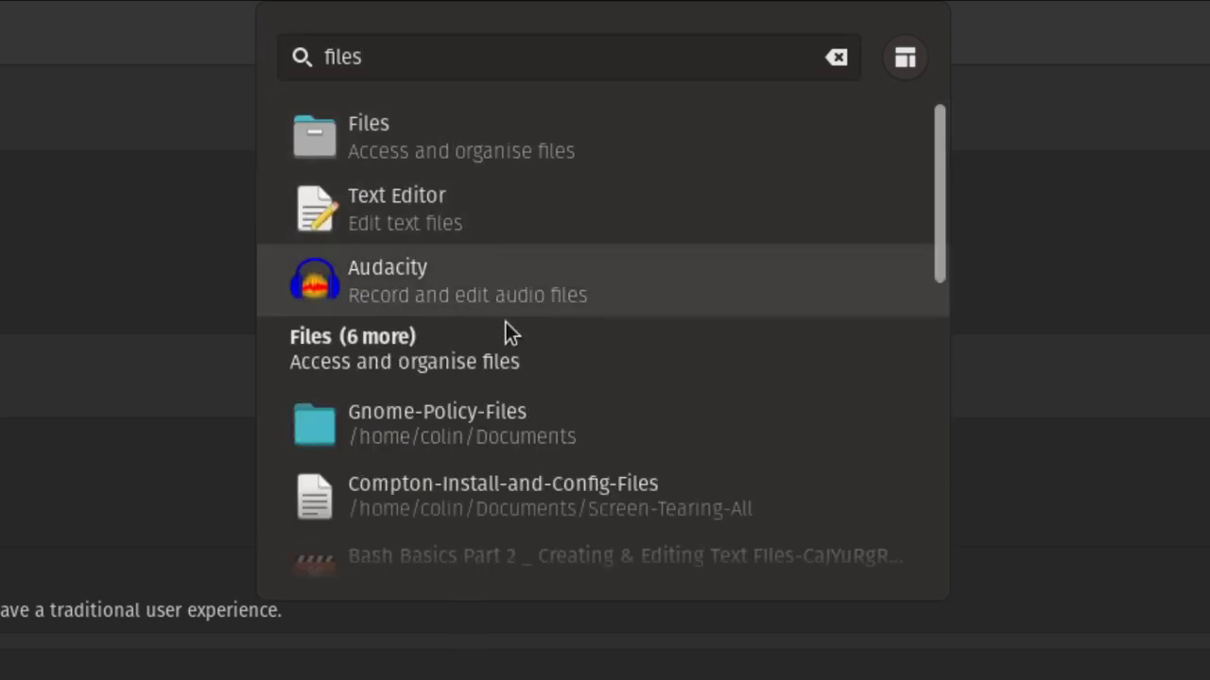
{"action": "scroll", "coordinate": [507, 383], "scroll_direction": "down", "scroll_amount": 3}
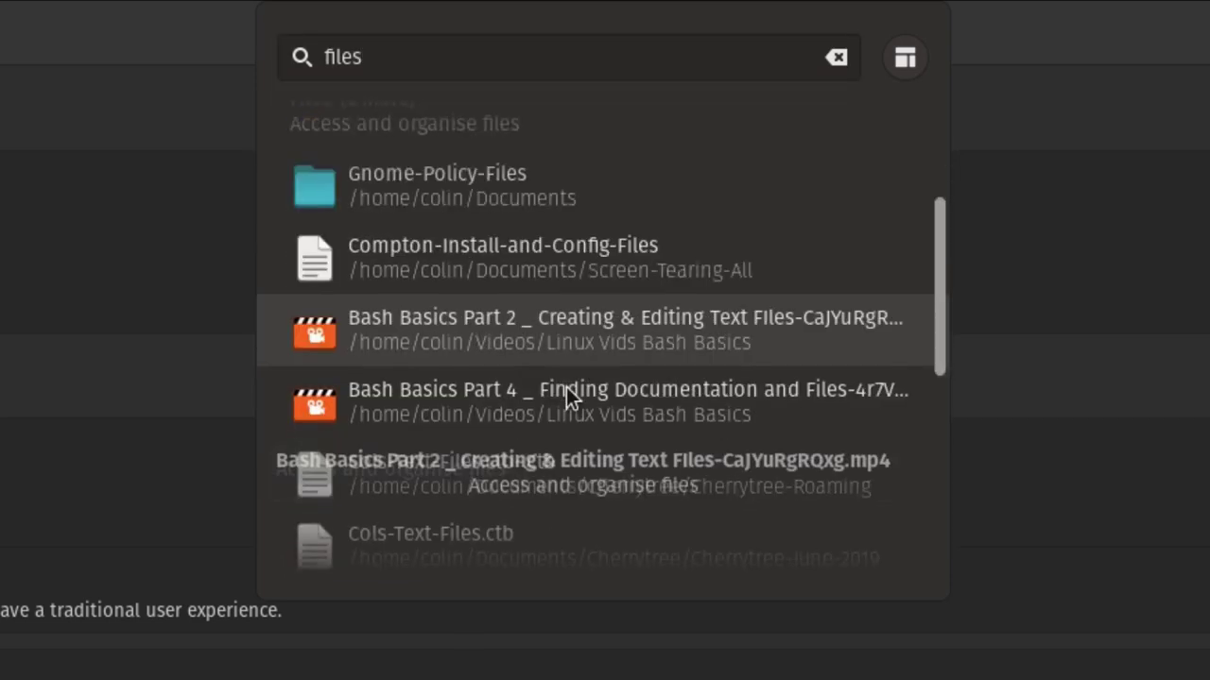
{"action": "scroll", "coordinate": [566, 386], "scroll_direction": "down", "scroll_amount": 1}
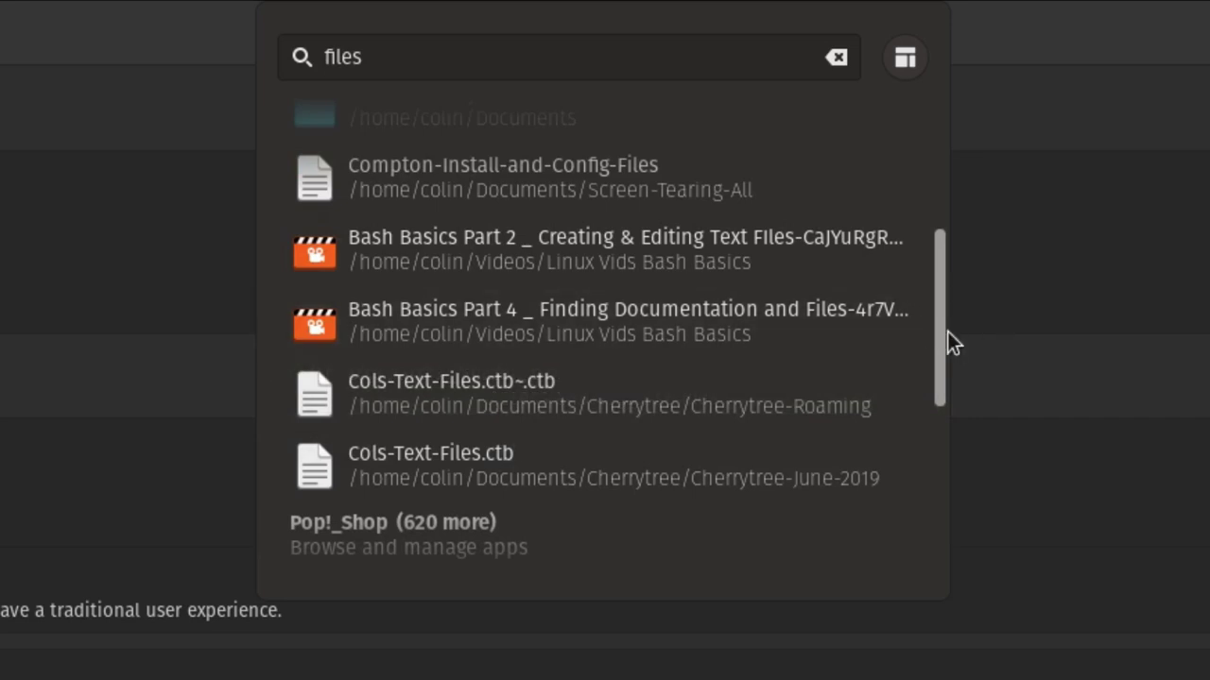
{"action": "left_click_drag", "start_coordinate": [943, 331], "coordinate": [909, 124]}
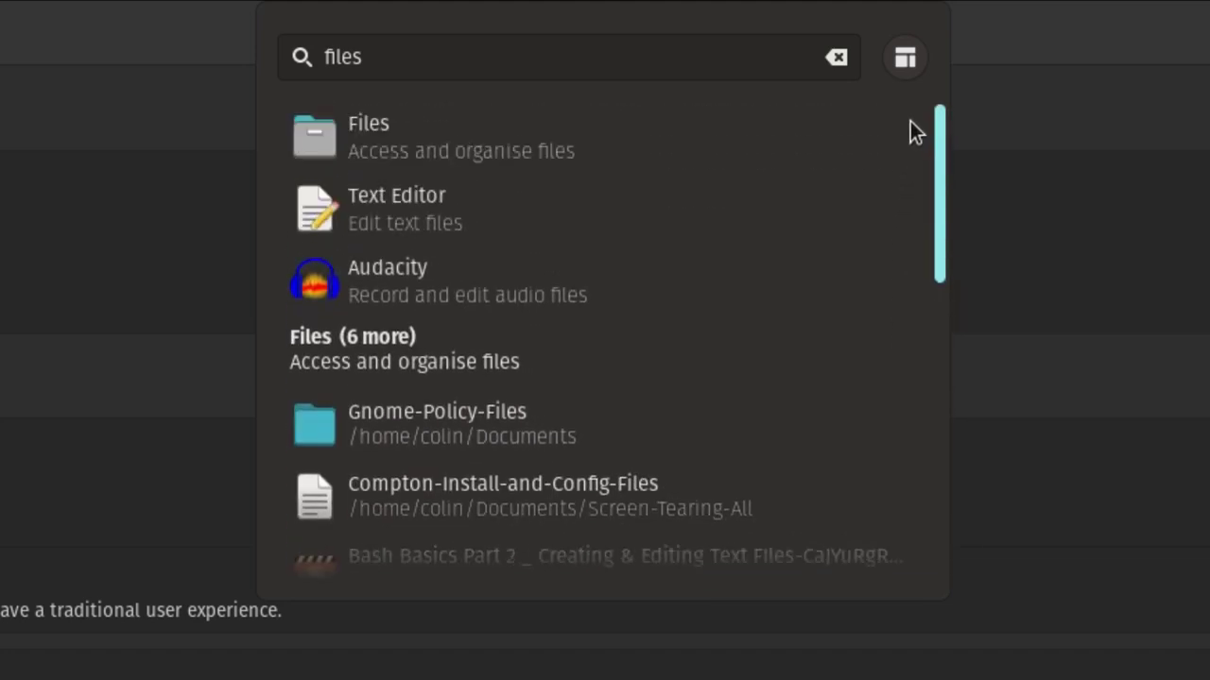
- Replace the menu search with "simple" and look through the results list
{"action": "left_click", "coordinate": [423, 52]}
{"action": "key", "text": "BackSpace"}
{"action": "key", "text": "BackSpace"}
{"action": "key", "text": "BackSpace"}
{"action": "key", "text": "BackSpace"}
{"action": "key", "text": "BackSpace"}
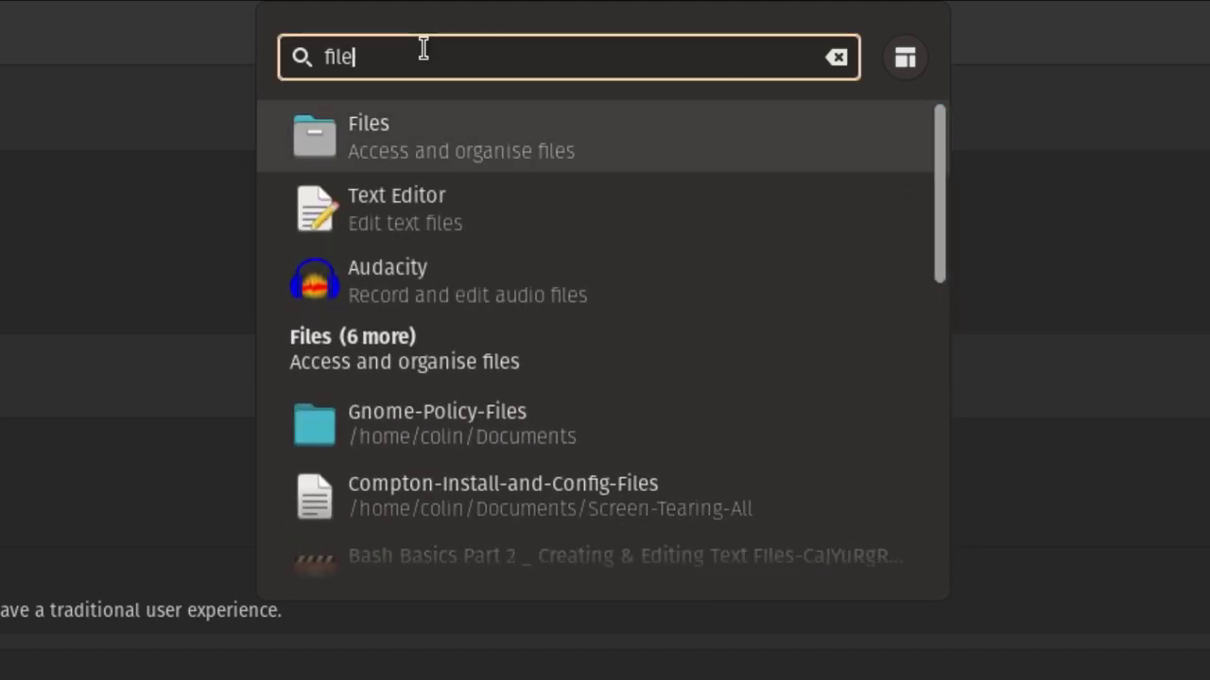
{"action": "type", "text": "simple"}
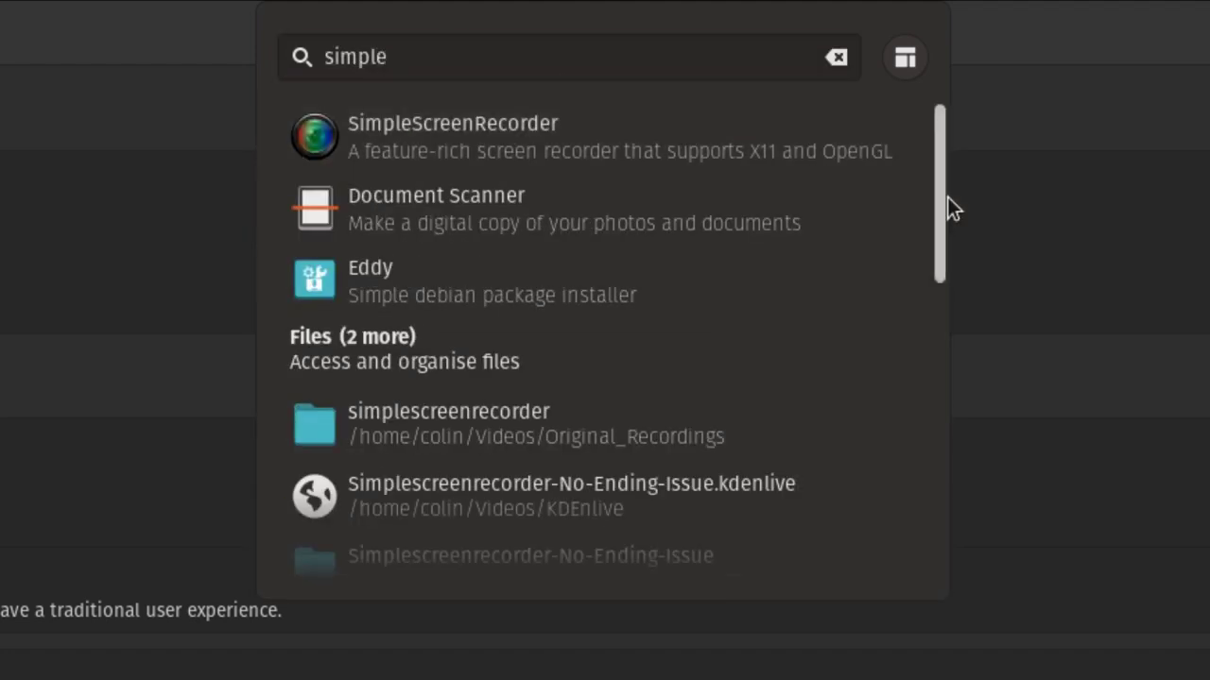
{"action": "left_click_drag", "start_coordinate": [938, 163], "coordinate": [923, 449]}
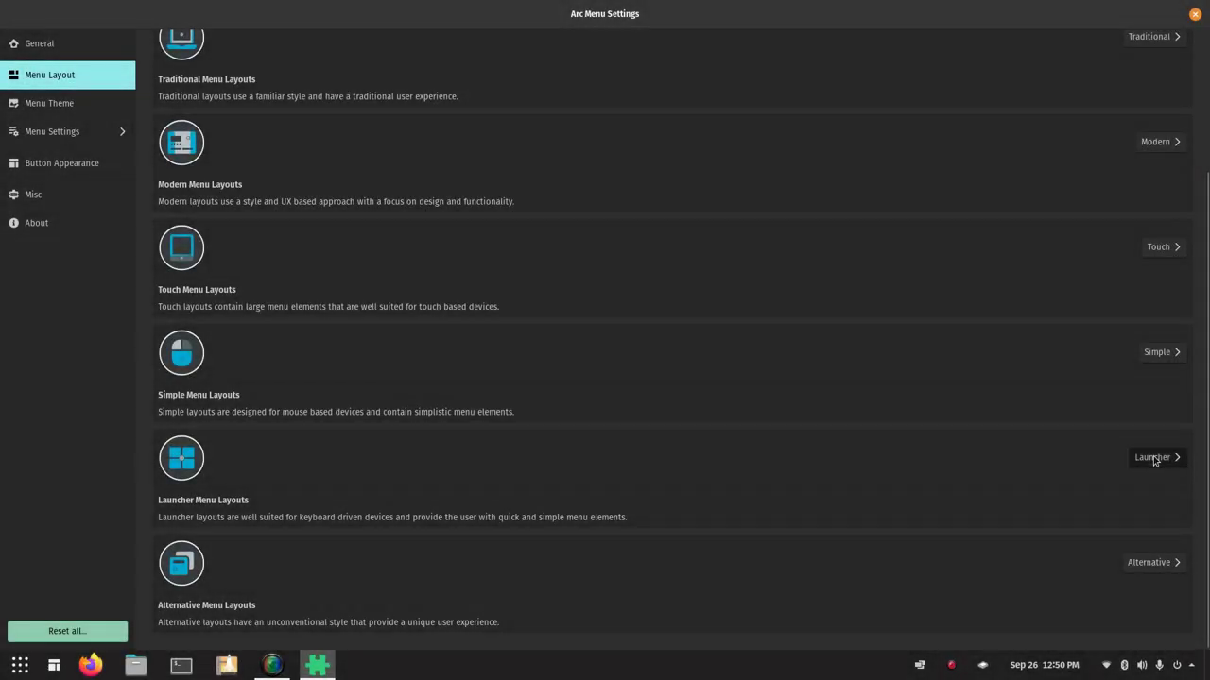
- Apply the Raven Extended layout from the Launcher menu layouts
{"action": "left_click", "coordinate": [1153, 457]}
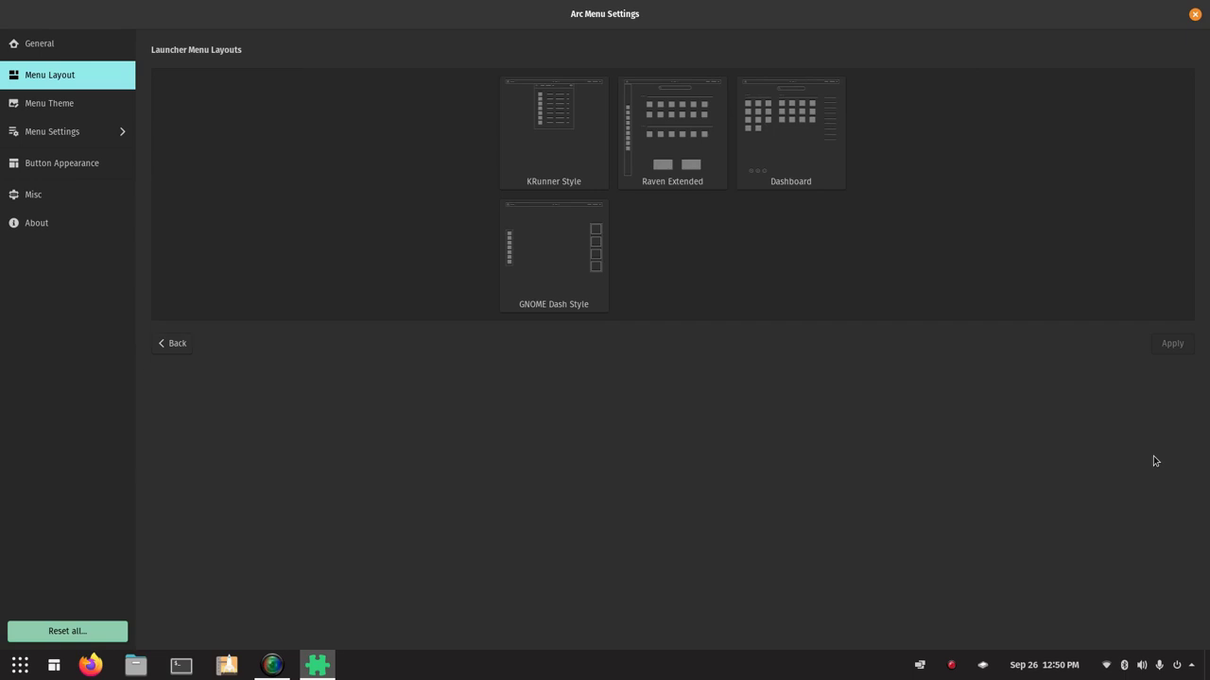
{"action": "left_click", "coordinate": [672, 142]}
{"action": "left_click", "coordinate": [1171, 344]}
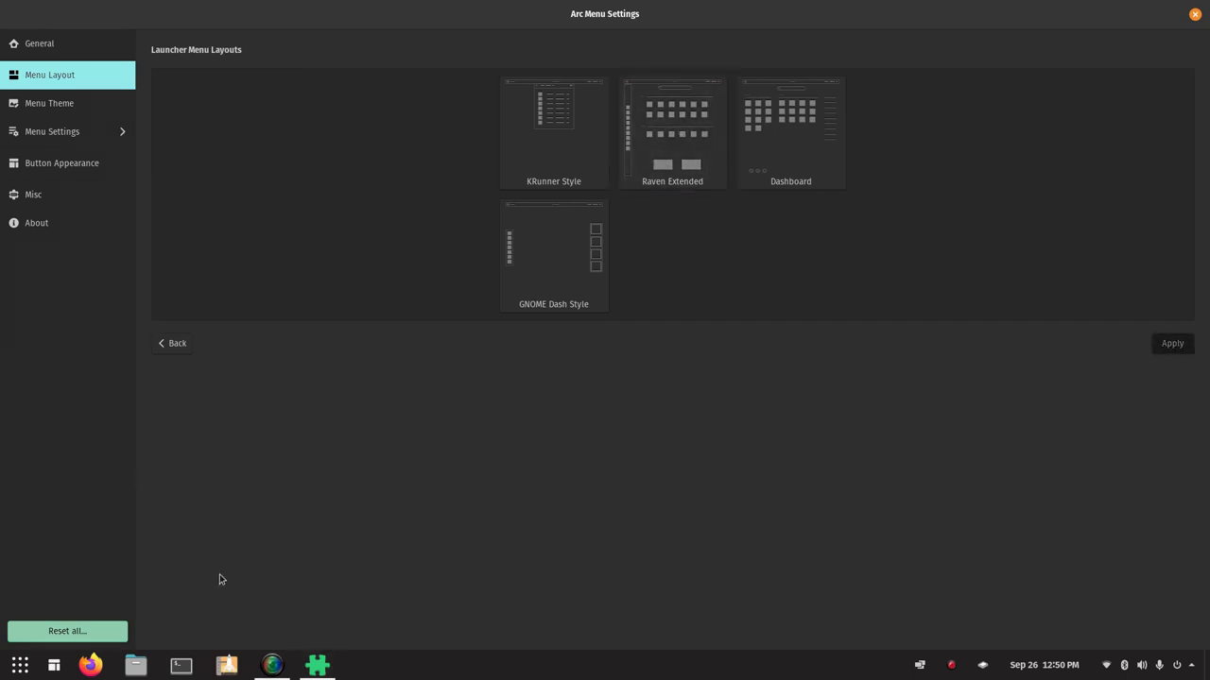
- Open the Raven Extended menu, look through its All Programs grid, try its search briefly, and close the menu
{"action": "left_click", "coordinate": [54, 665]}
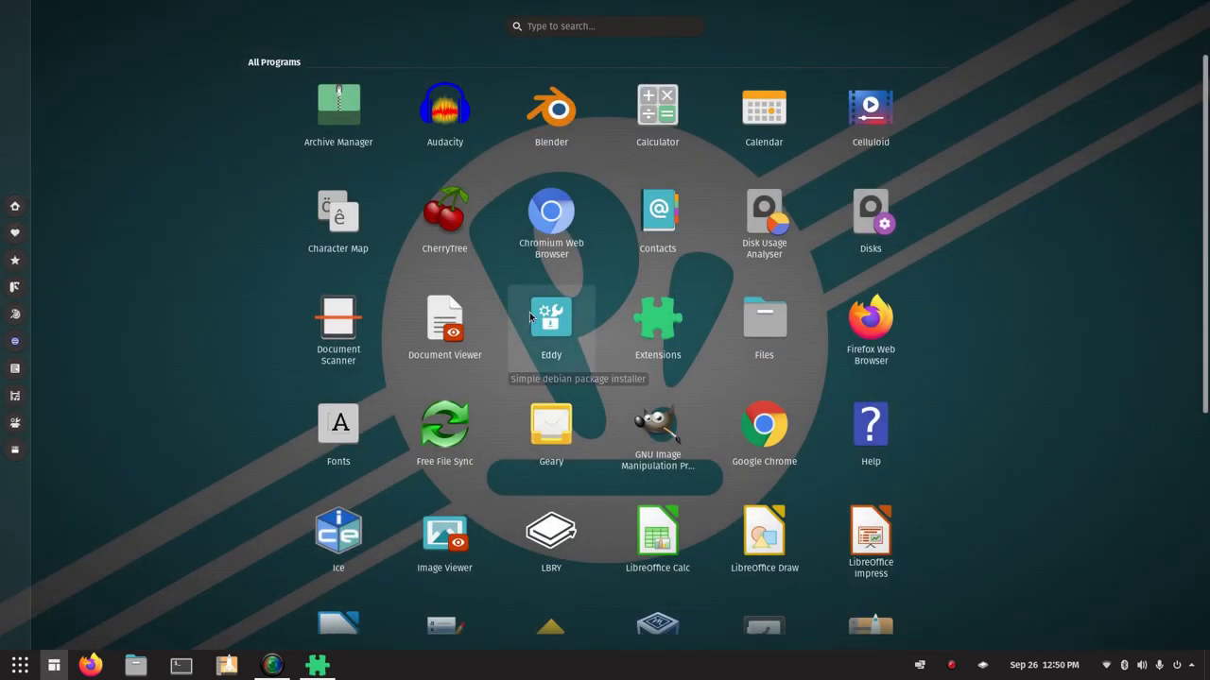
{"action": "scroll", "coordinate": [529, 317], "scroll_direction": "down", "scroll_amount": 5}
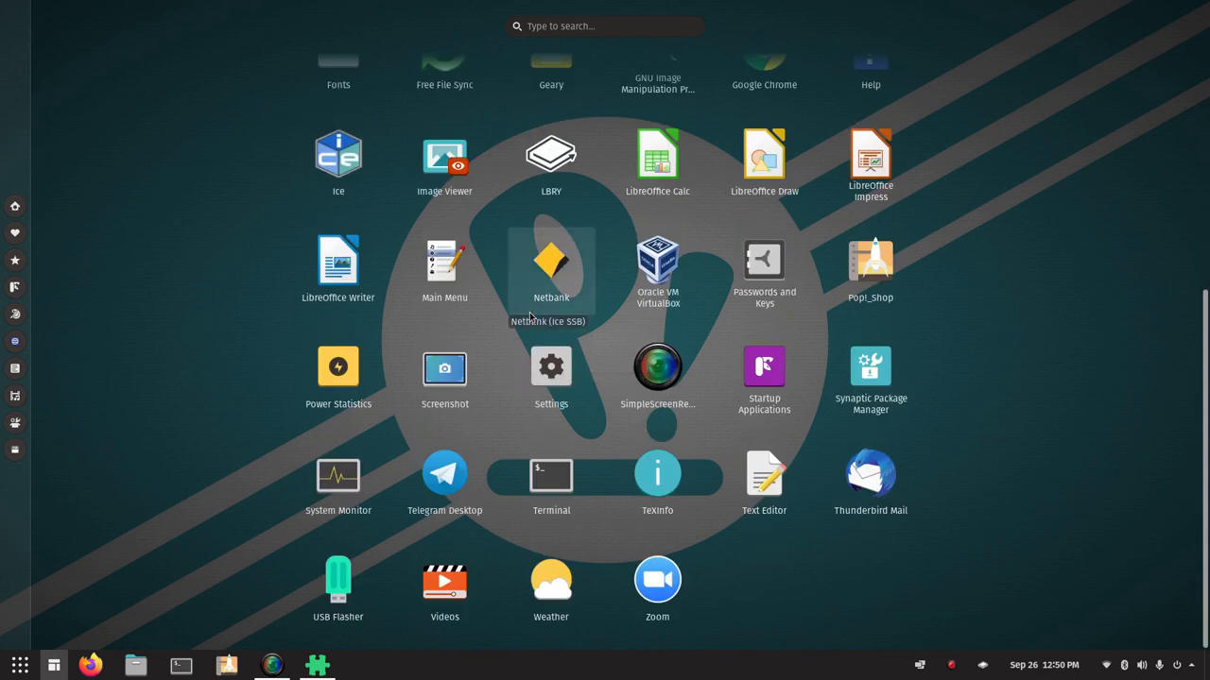
{"action": "scroll", "coordinate": [529, 317], "scroll_direction": "up", "scroll_amount": 5}
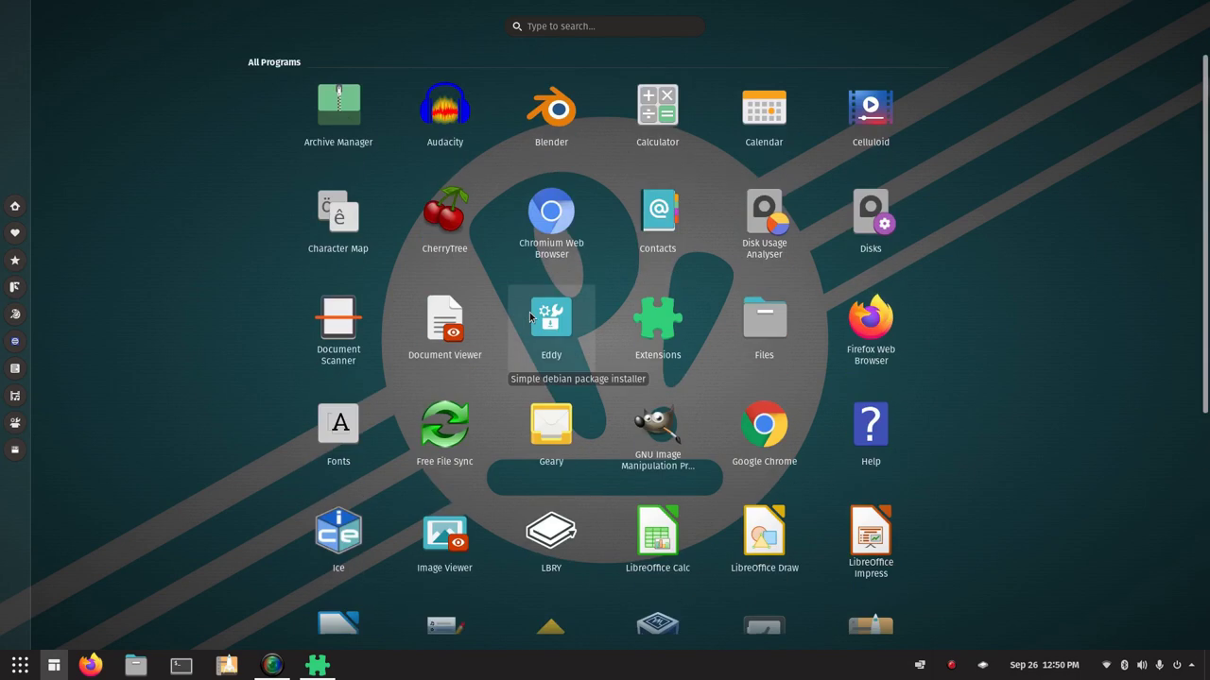
{"action": "scroll", "coordinate": [529, 317], "scroll_direction": "down", "scroll_amount": 5}
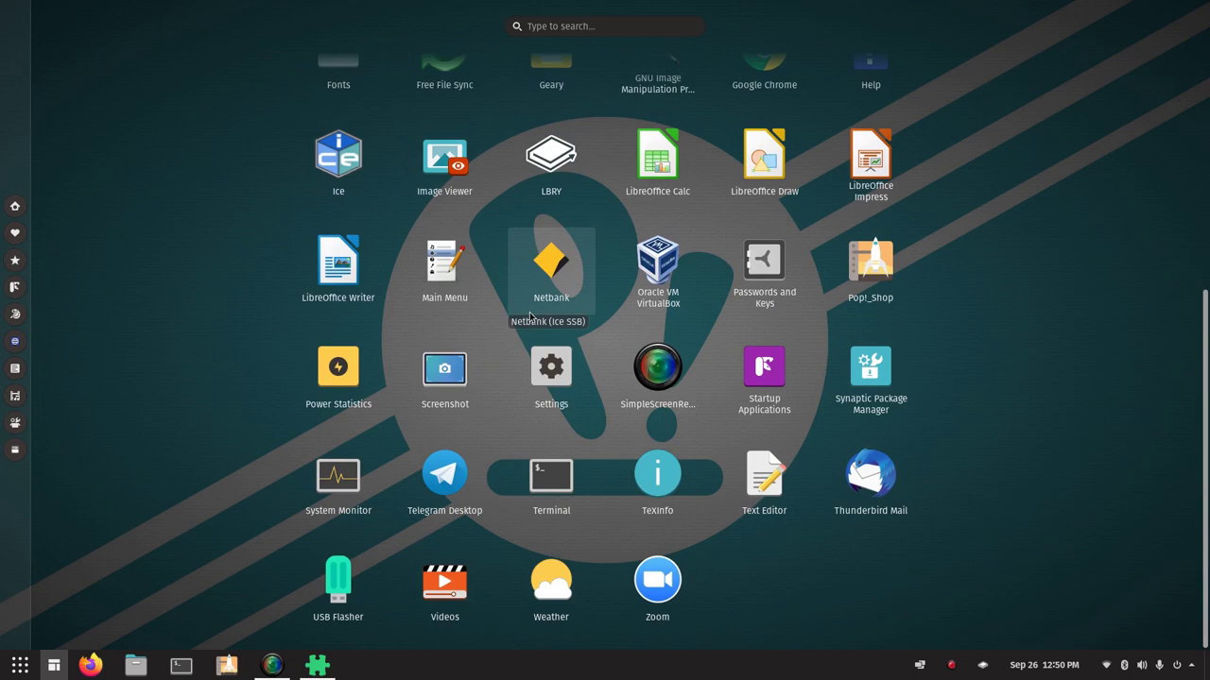
{"action": "scroll", "coordinate": [529, 318], "scroll_direction": "up", "scroll_amount": 5}
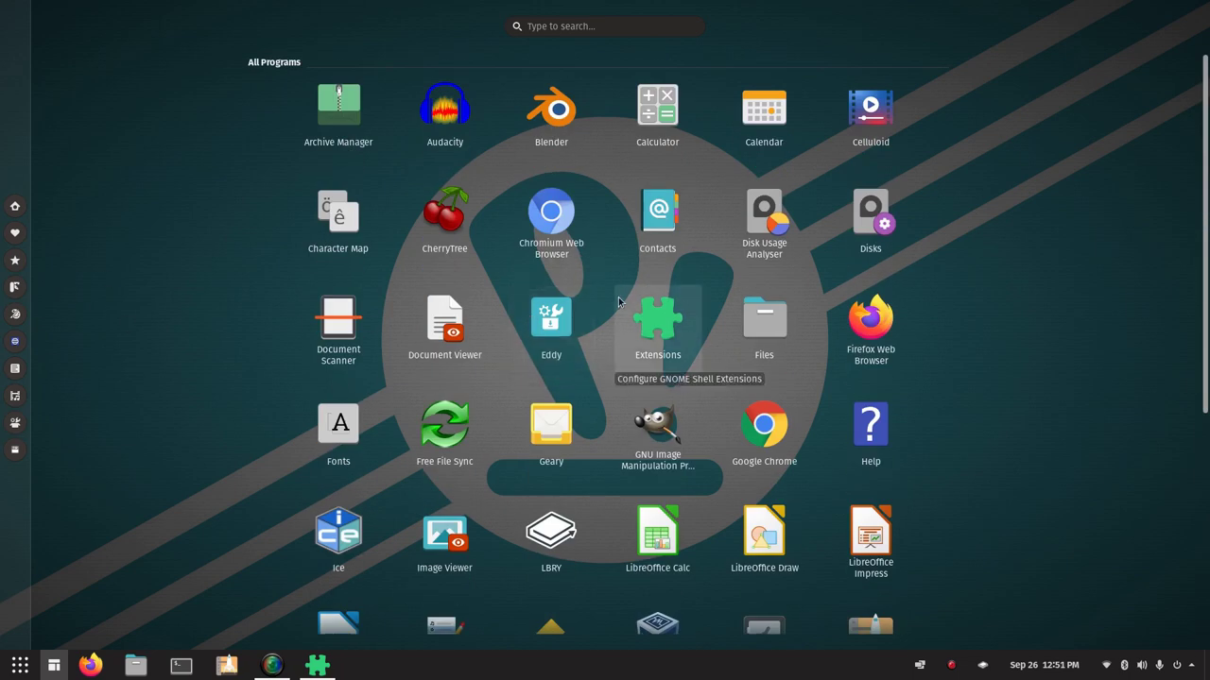
{"action": "scroll", "coordinate": [614, 303], "scroll_direction": "down", "scroll_amount": 5}
{"action": "scroll", "coordinate": [615, 303], "scroll_direction": "up", "scroll_amount": 5}
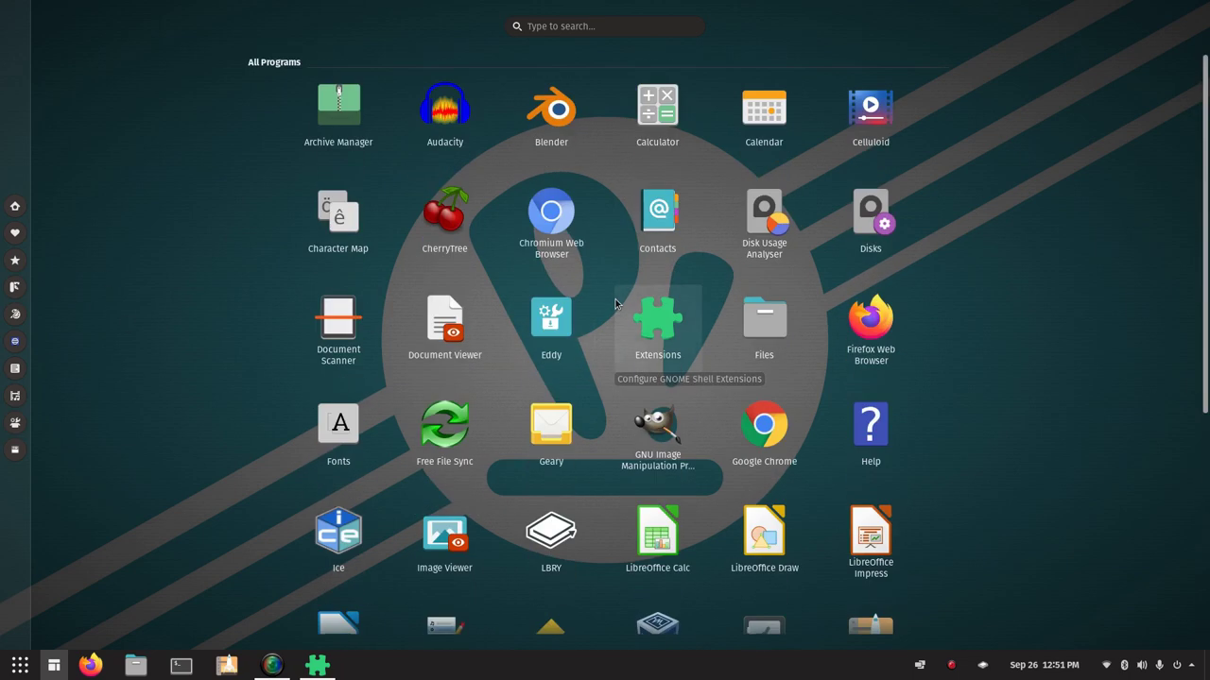
{"action": "type", "text": "fj"}
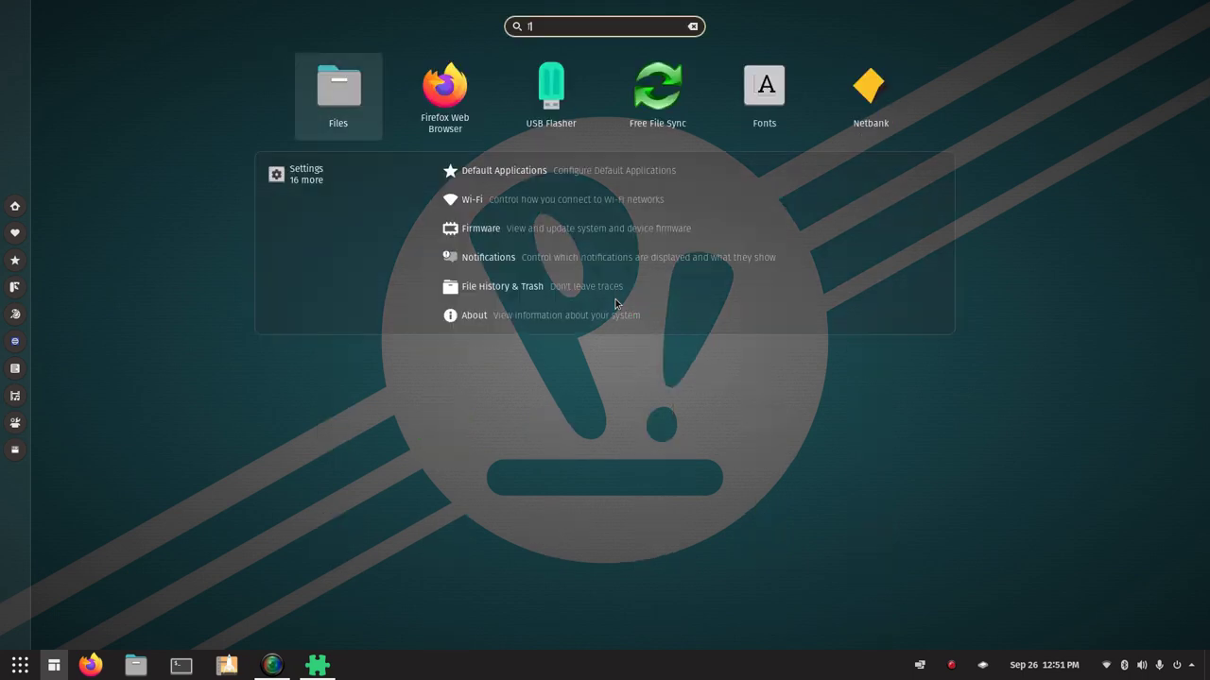
{"action": "key", "text": "BackSpace"}
{"action": "key", "text": "BackSpace"}
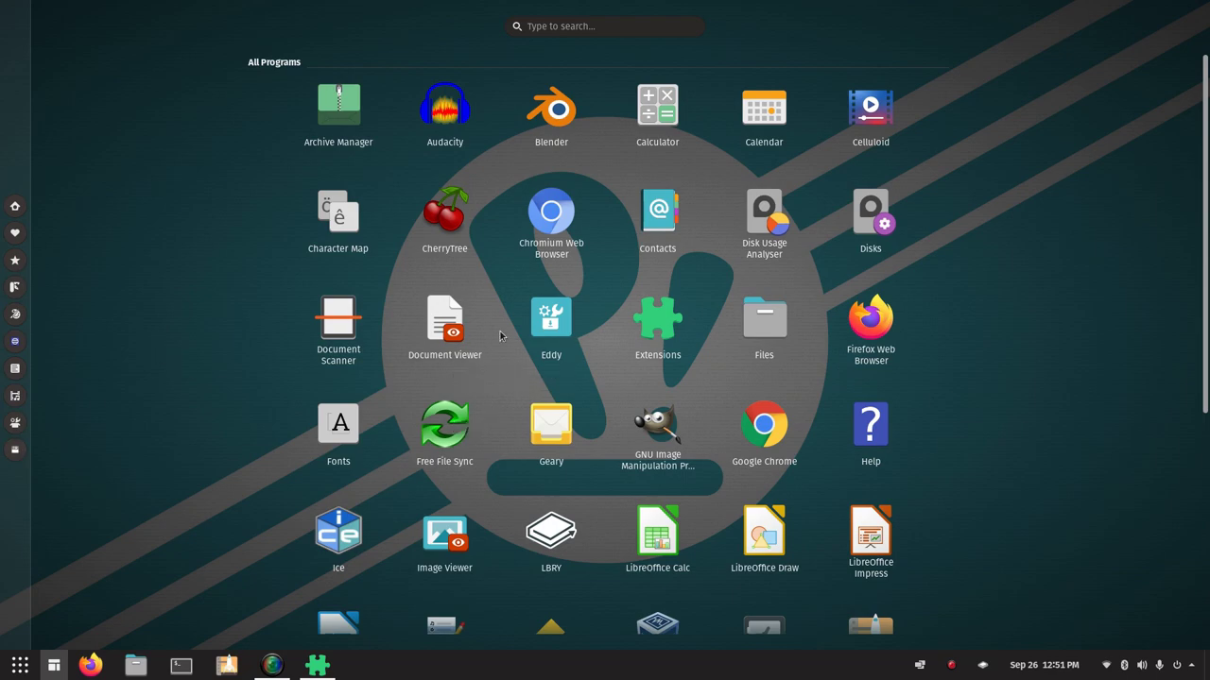
{"action": "left_click", "coordinate": [50, 669]}
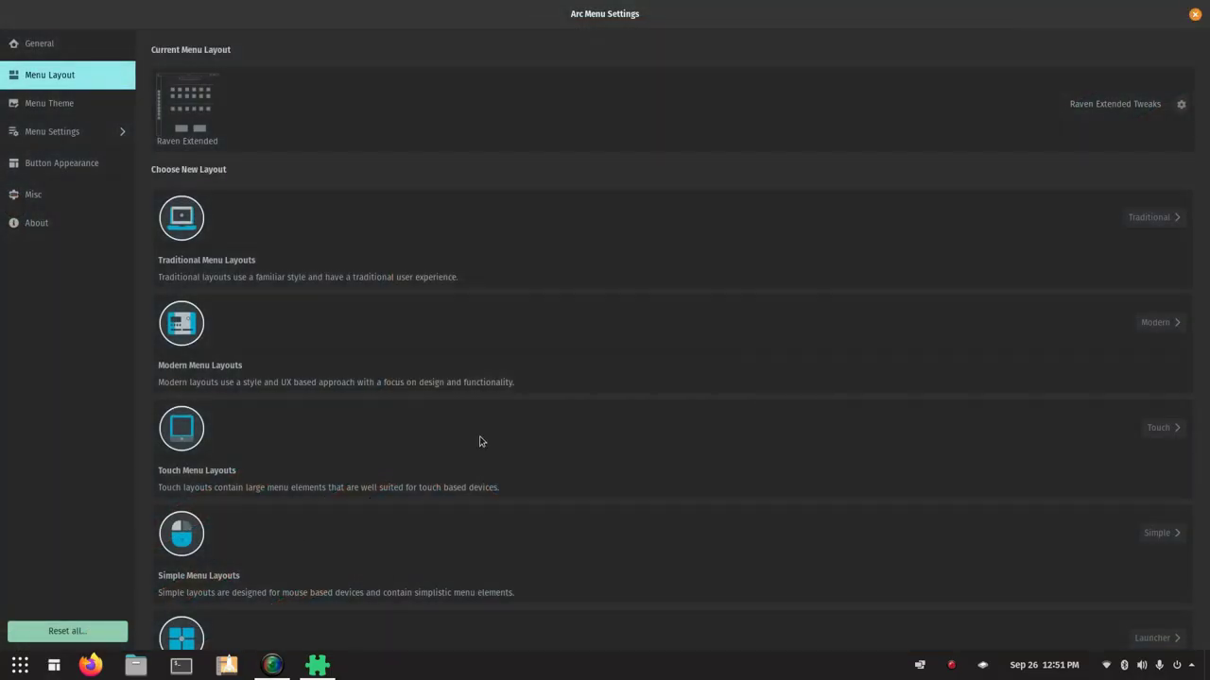
- View the Raven Extended tweaks for the default screen and the weather and clock widgets, and close them
{"action": "left_click", "coordinate": [1181, 104]}
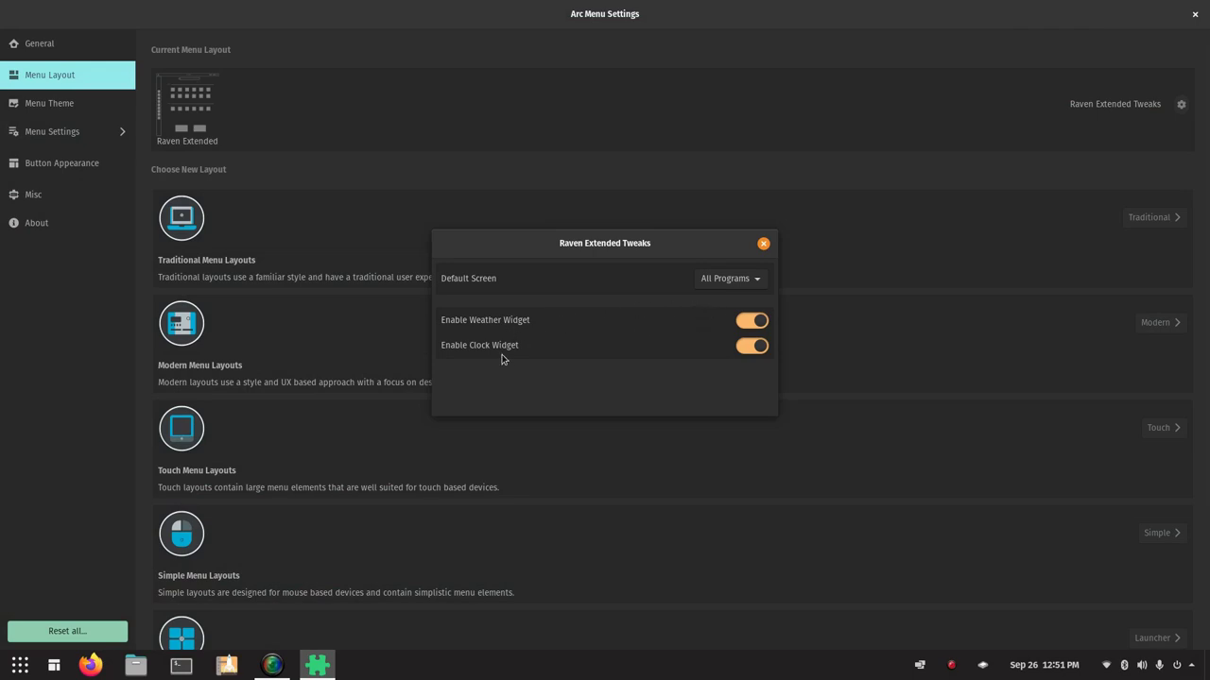
{"action": "left_click", "coordinate": [765, 244]}
- Apply the Dashboard layout from the Launcher menu layouts and open the menu in that layout
{"action": "scroll", "coordinate": [1147, 460], "scroll_direction": "down", "scroll_amount": 3}
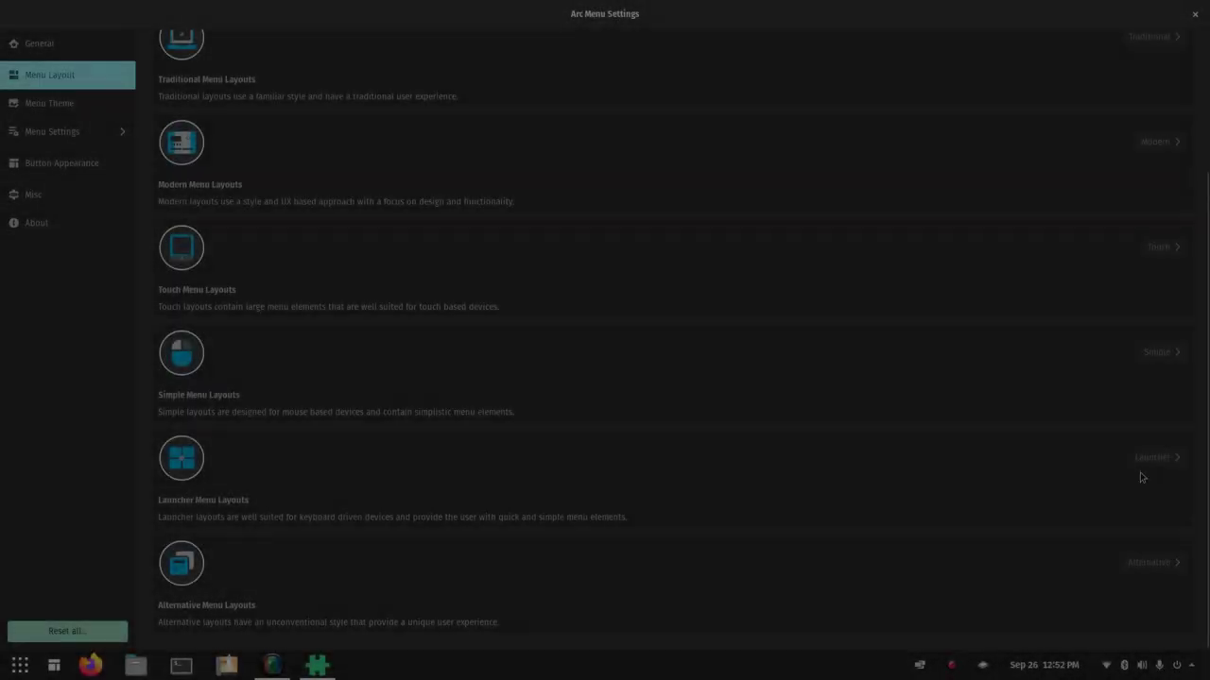
{"action": "left_click", "coordinate": [1151, 460]}
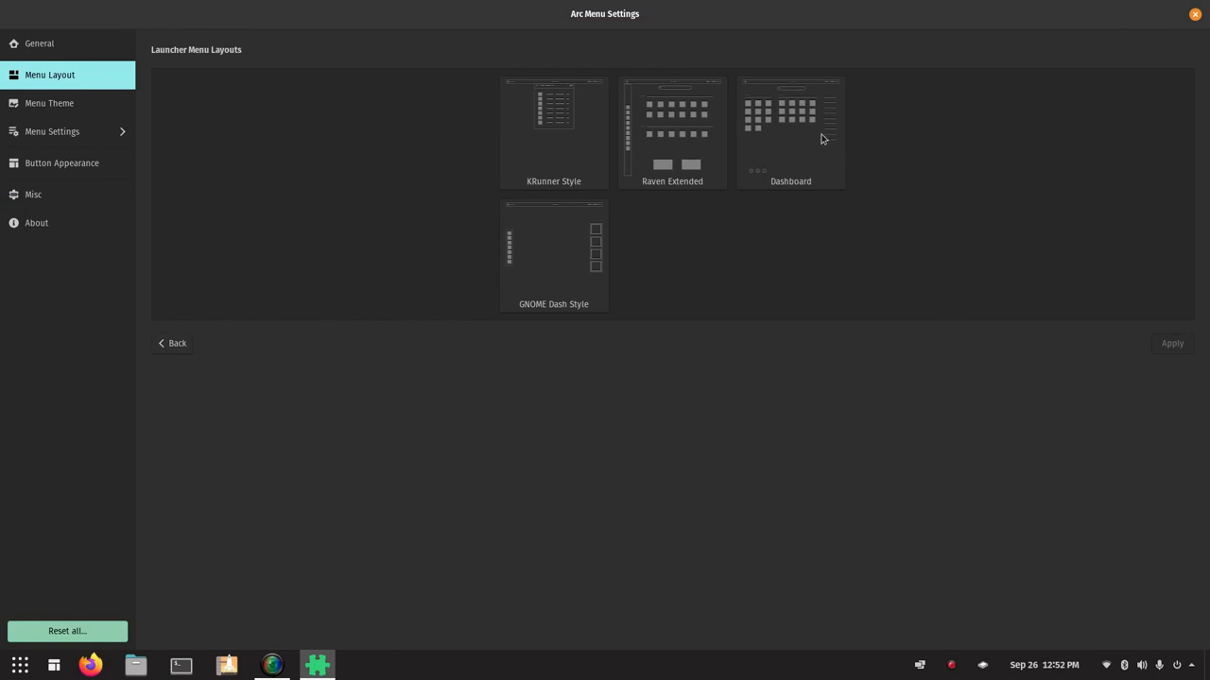
{"action": "left_click", "coordinate": [790, 127]}
{"action": "left_click", "coordinate": [1171, 344]}
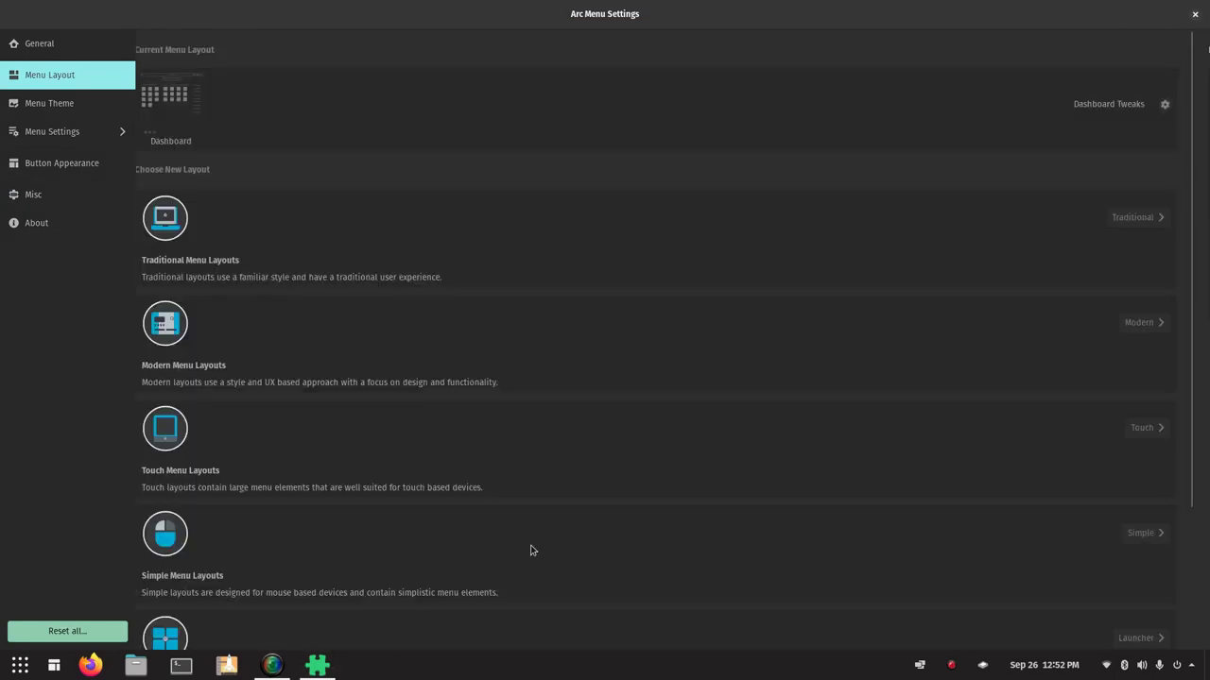
{"action": "left_click", "coordinate": [57, 667]}
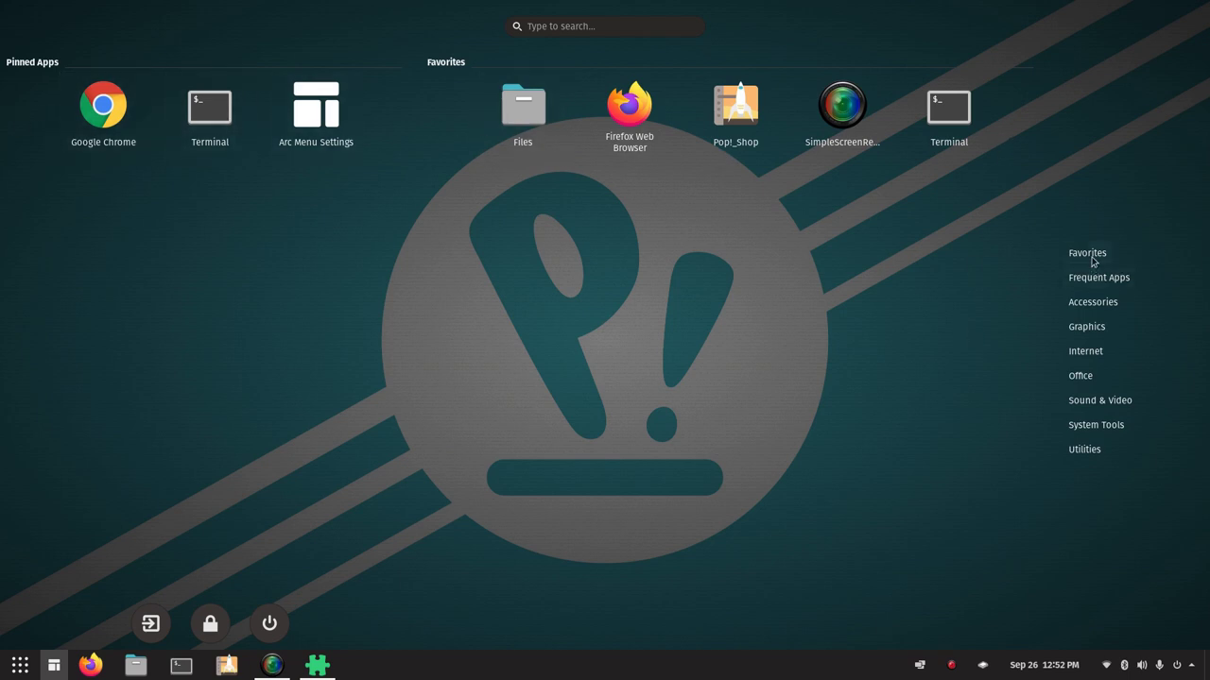
- Look through the Dashboard menu's Graphics, Accessories and Favorites categories, close the menu, and view and close the Dashboard tweaks
{"action": "left_click", "coordinate": [1087, 326]}
{"action": "left_click", "coordinate": [1099, 301]}
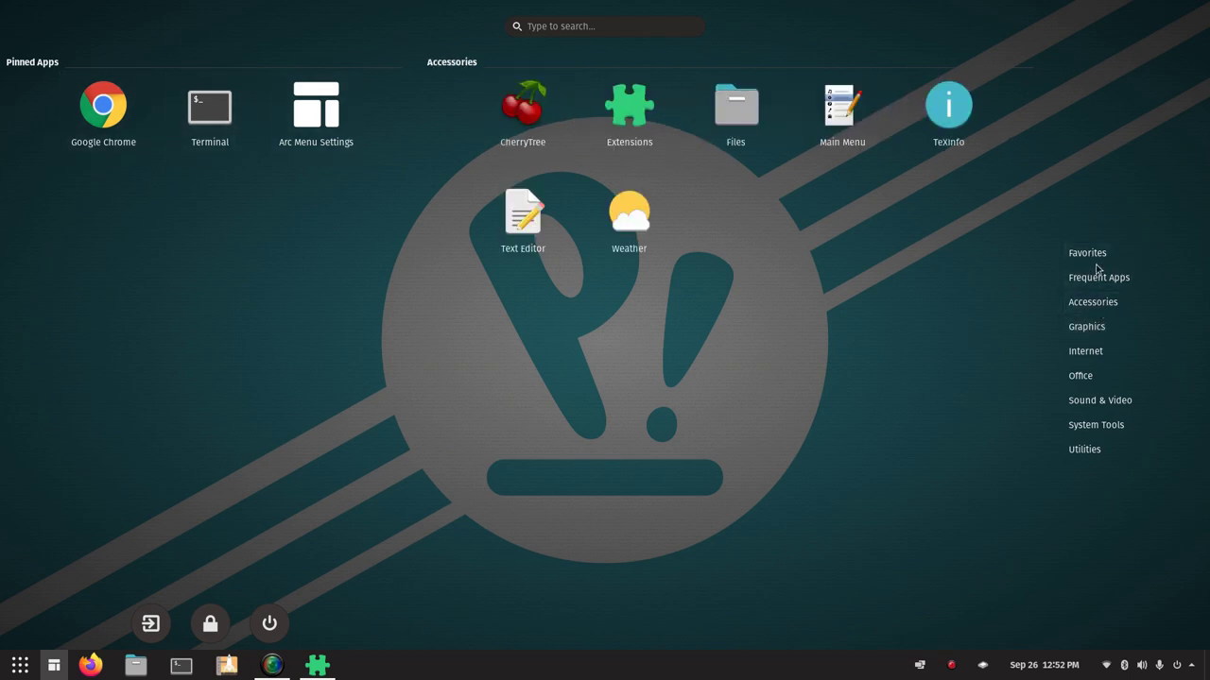
{"action": "left_click", "coordinate": [1091, 252]}
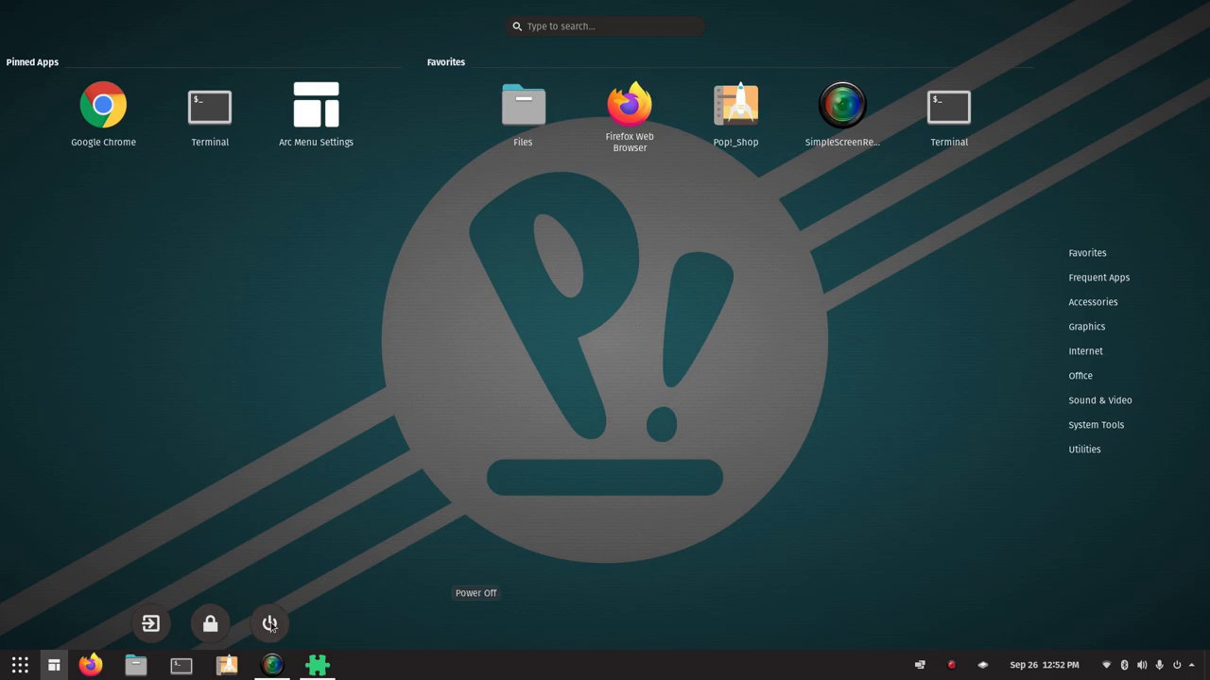
{"action": "left_click", "coordinate": [57, 666]}
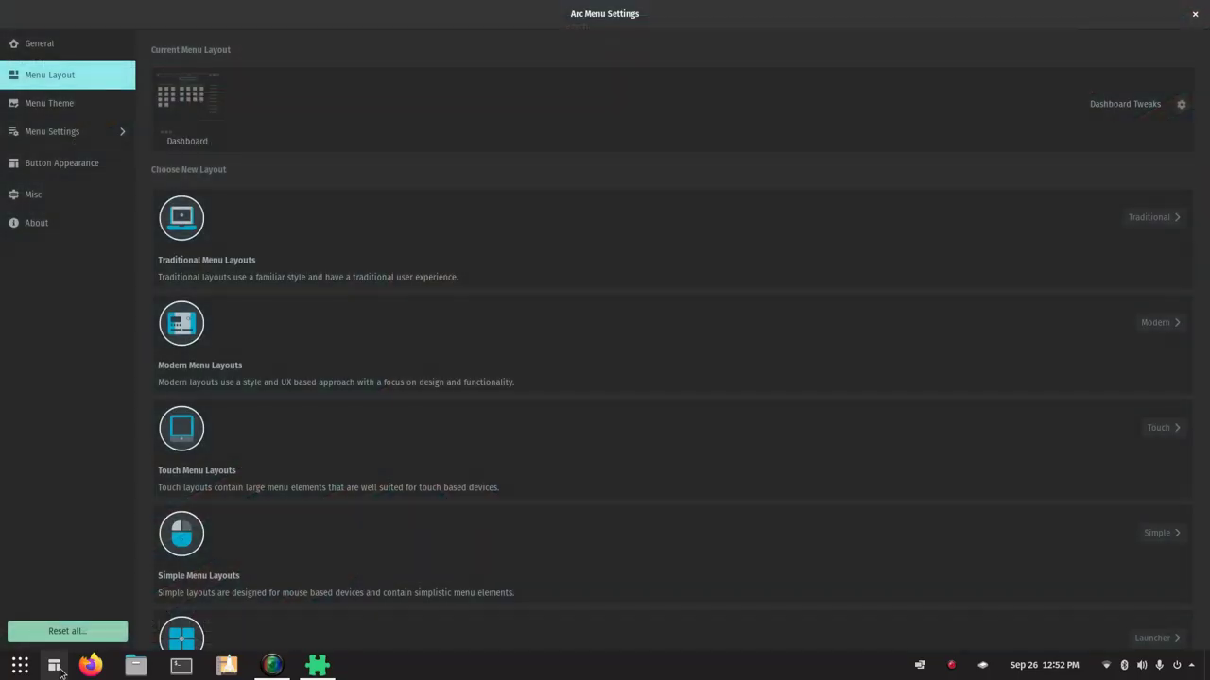
{"action": "left_click", "coordinate": [1180, 104]}
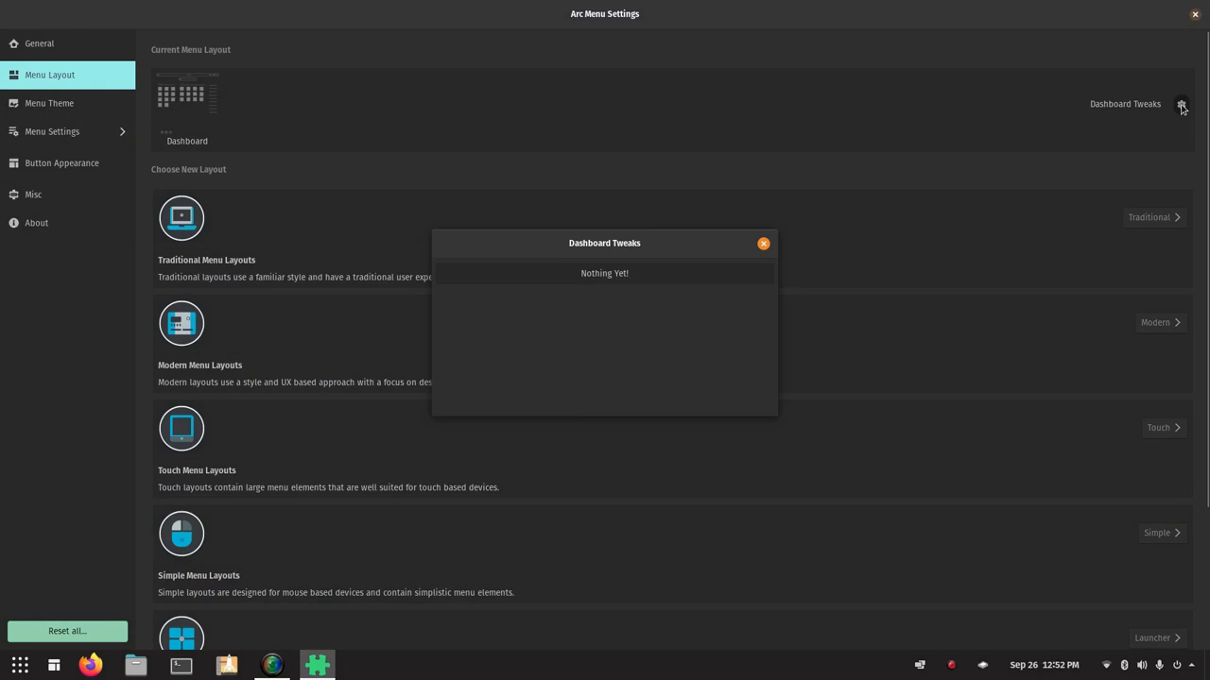
{"action": "left_click", "coordinate": [763, 243]}
- Apply the GNOME Dash Style layout from the Launcher menu layouts, and open and close the menu in that layout
{"action": "scroll", "coordinate": [1153, 468], "scroll_direction": "down", "scroll_amount": 3}
{"action": "left_click", "coordinate": [1153, 463]}
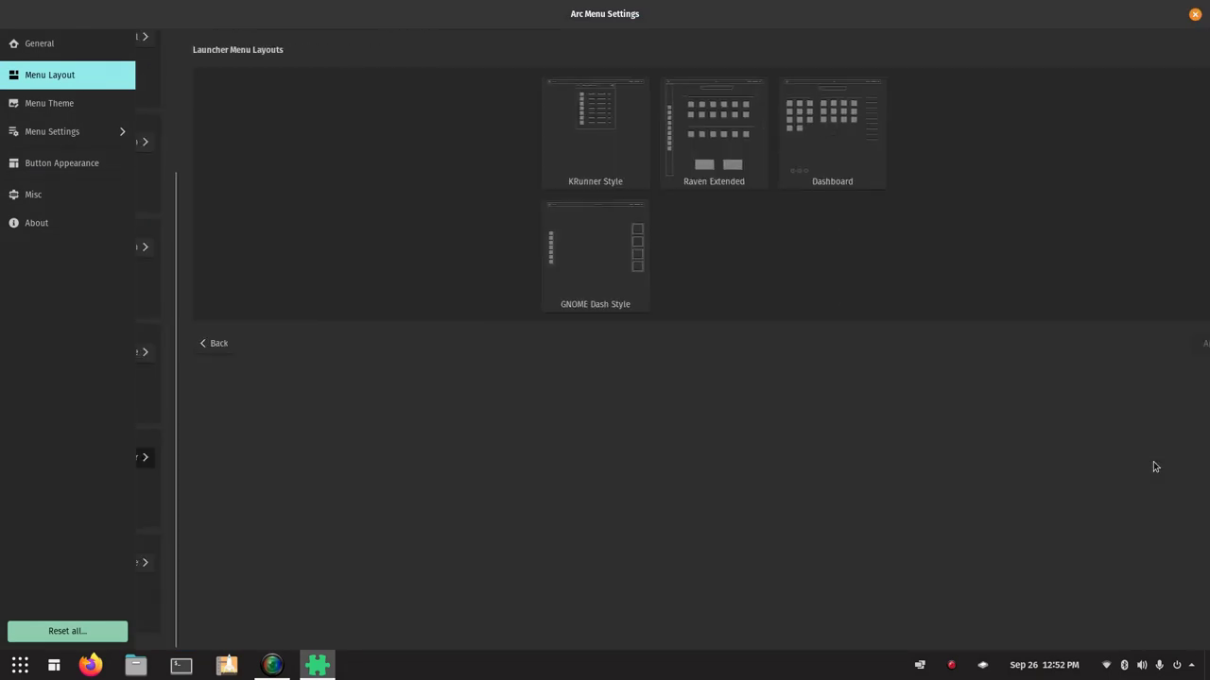
{"action": "left_click", "coordinate": [554, 289]}
{"action": "left_click", "coordinate": [1170, 343]}
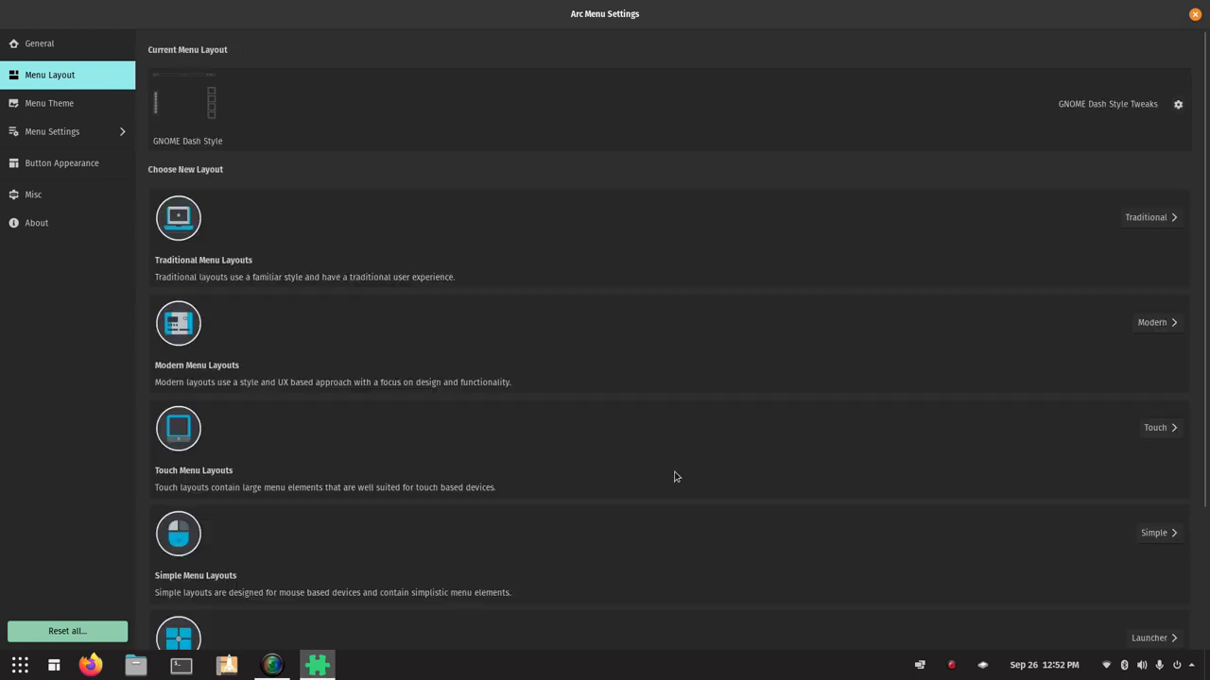
{"action": "left_click", "coordinate": [55, 665]}
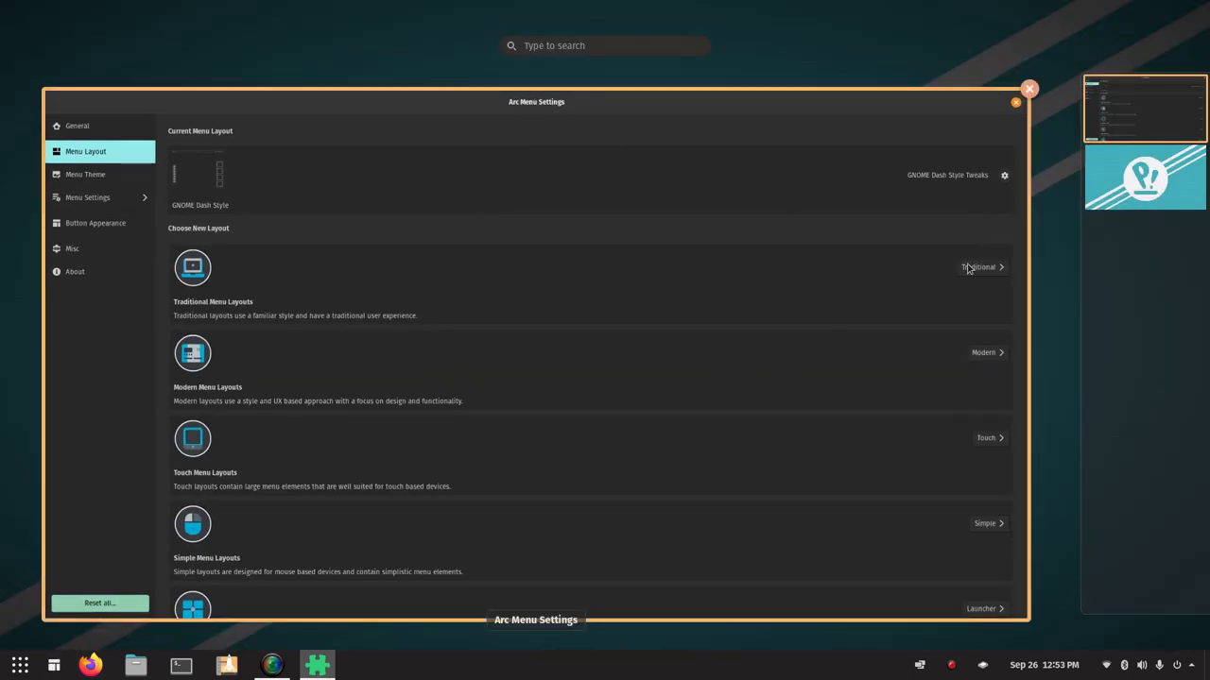
{"action": "left_click", "coordinate": [53, 665]}
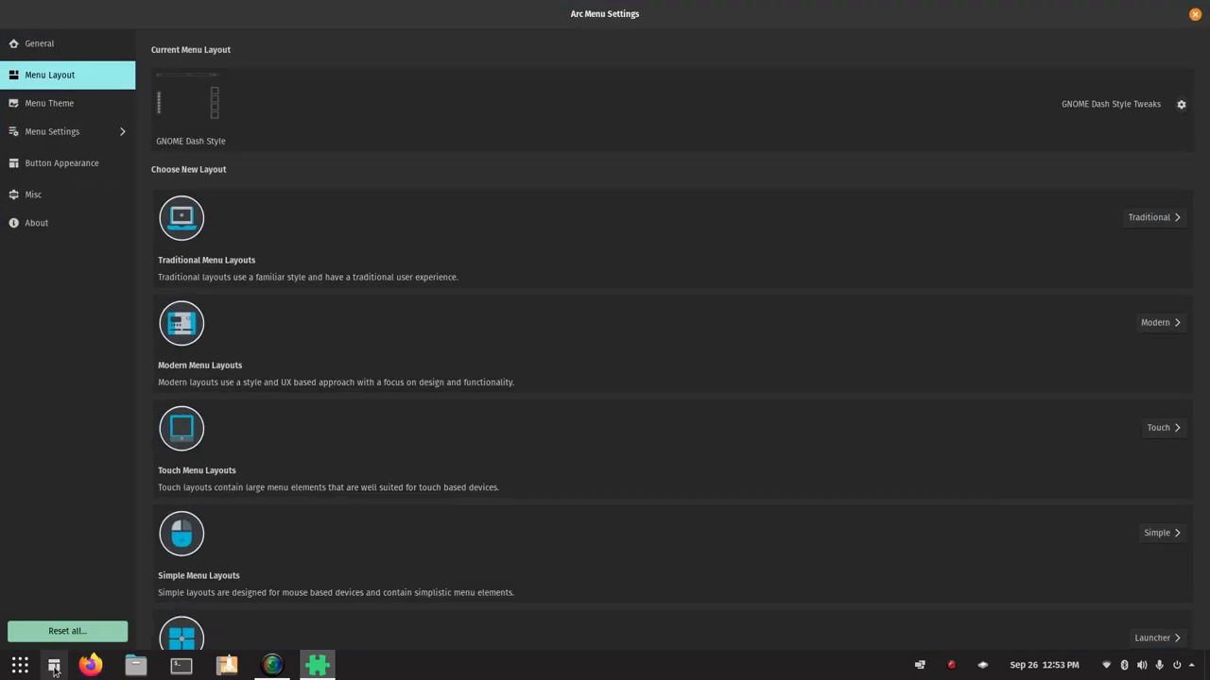
- Try the GNOME Dash Style menu's search with "goo", close the menu, and view and close the layout's tweaks
{"action": "left_click", "coordinate": [54, 665]}
{"action": "type", "text": "ggkh"}
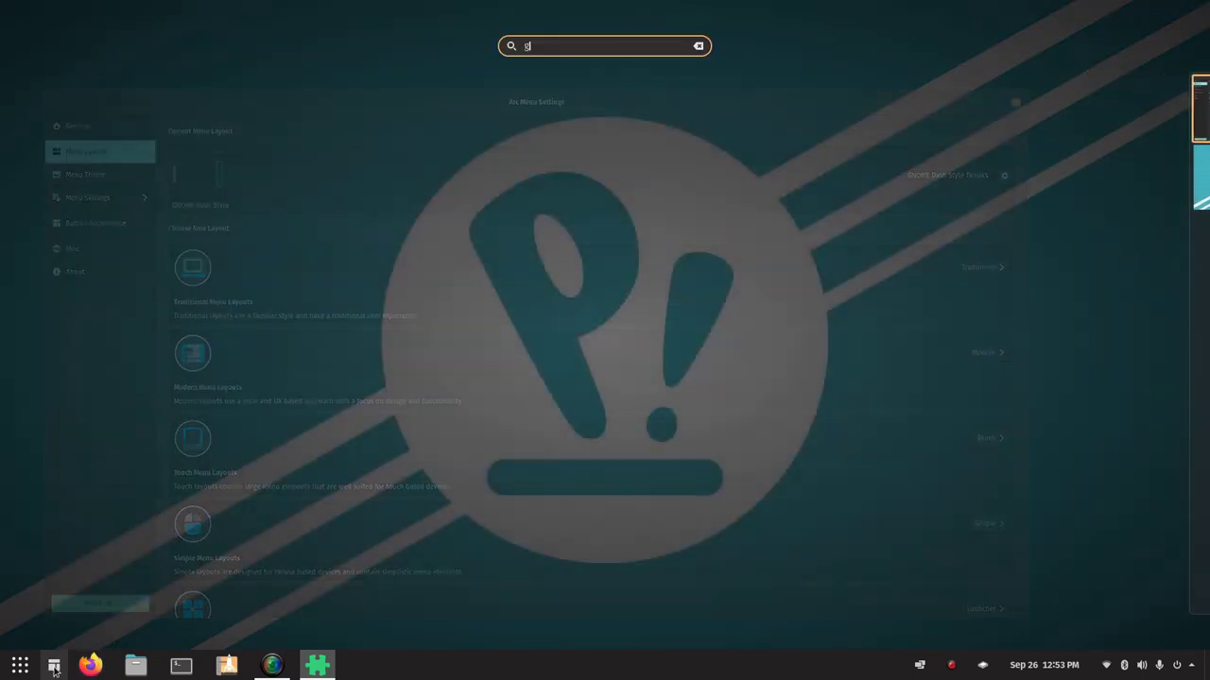
{"action": "key", "text": "BackSpace"}
{"action": "key", "text": "BackSpace"}
{"action": "key", "text": "BackSpace"}
{"action": "key", "text": "BackSpace"}
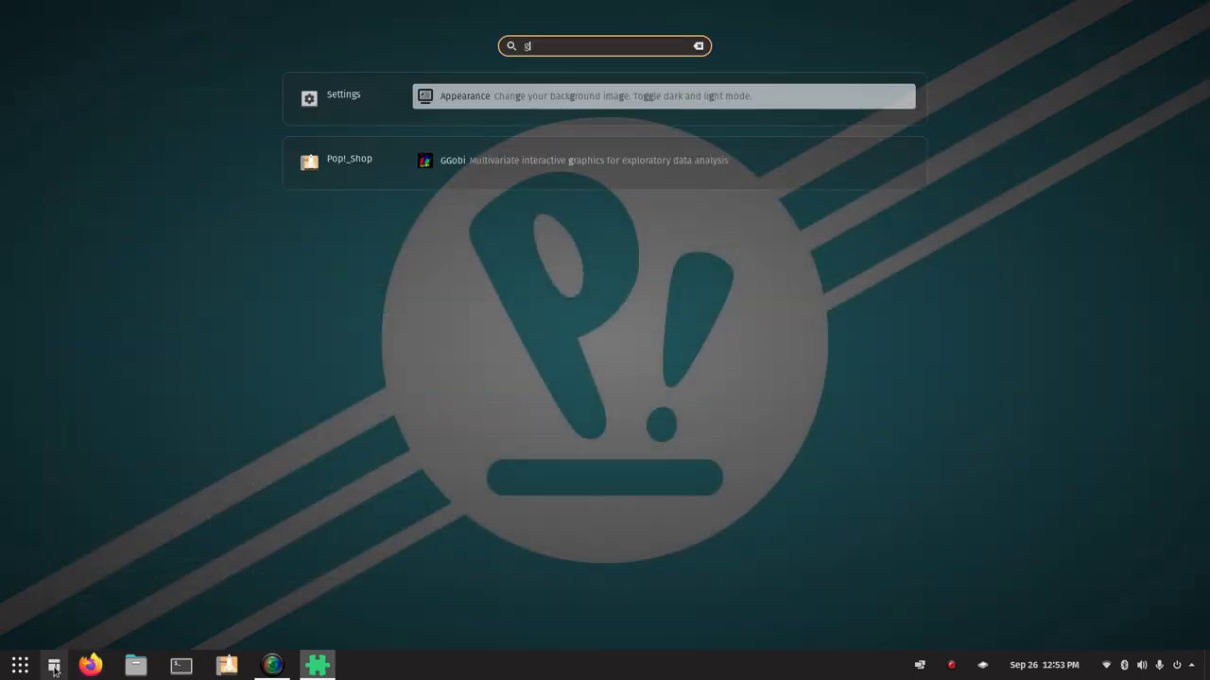
{"action": "type", "text": "goo"}
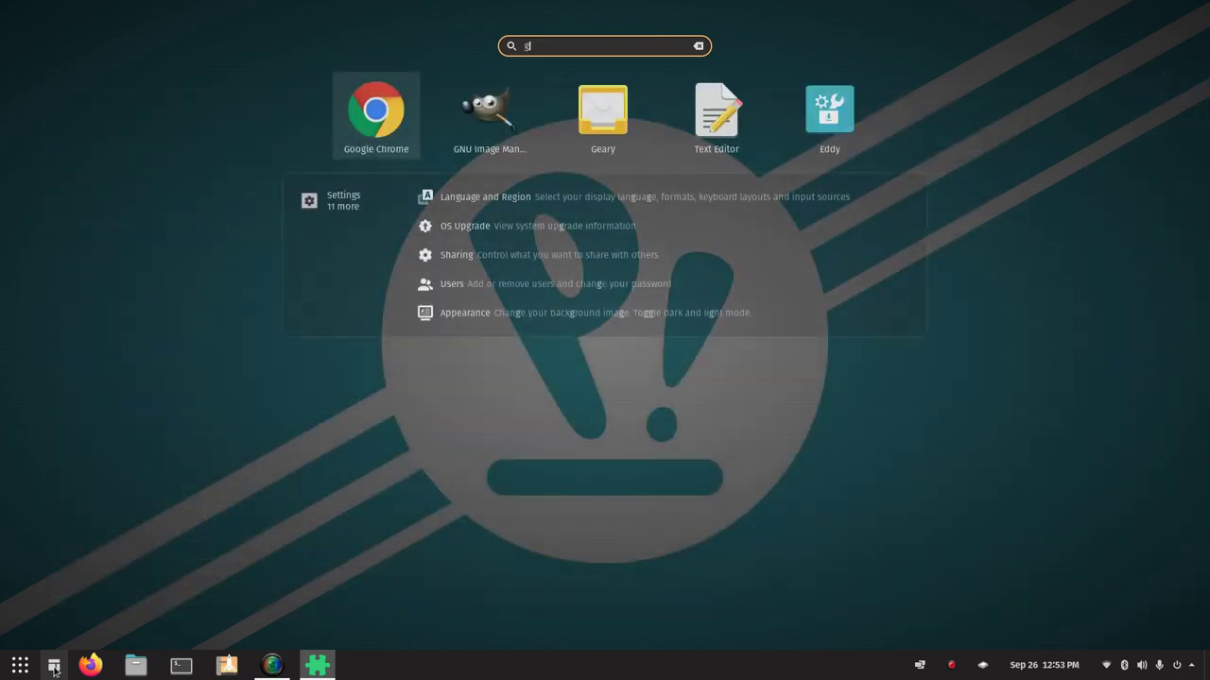
{"action": "left_click", "coordinate": [54, 669]}
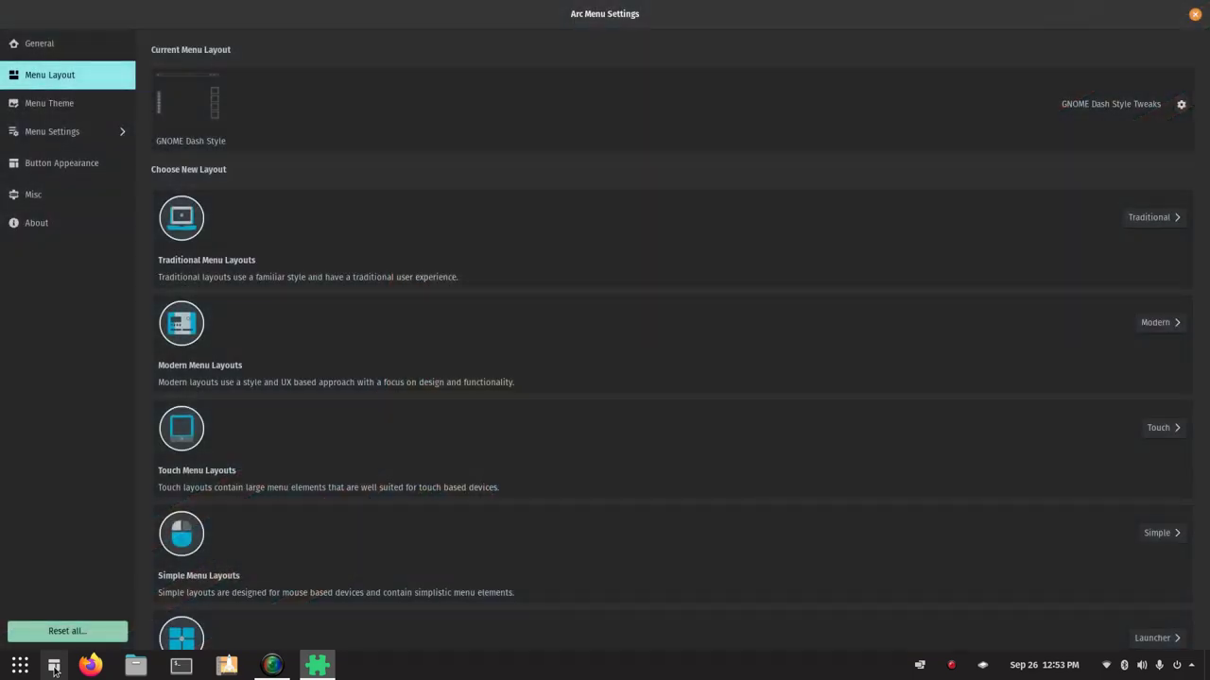
{"action": "left_click", "coordinate": [1180, 105]}
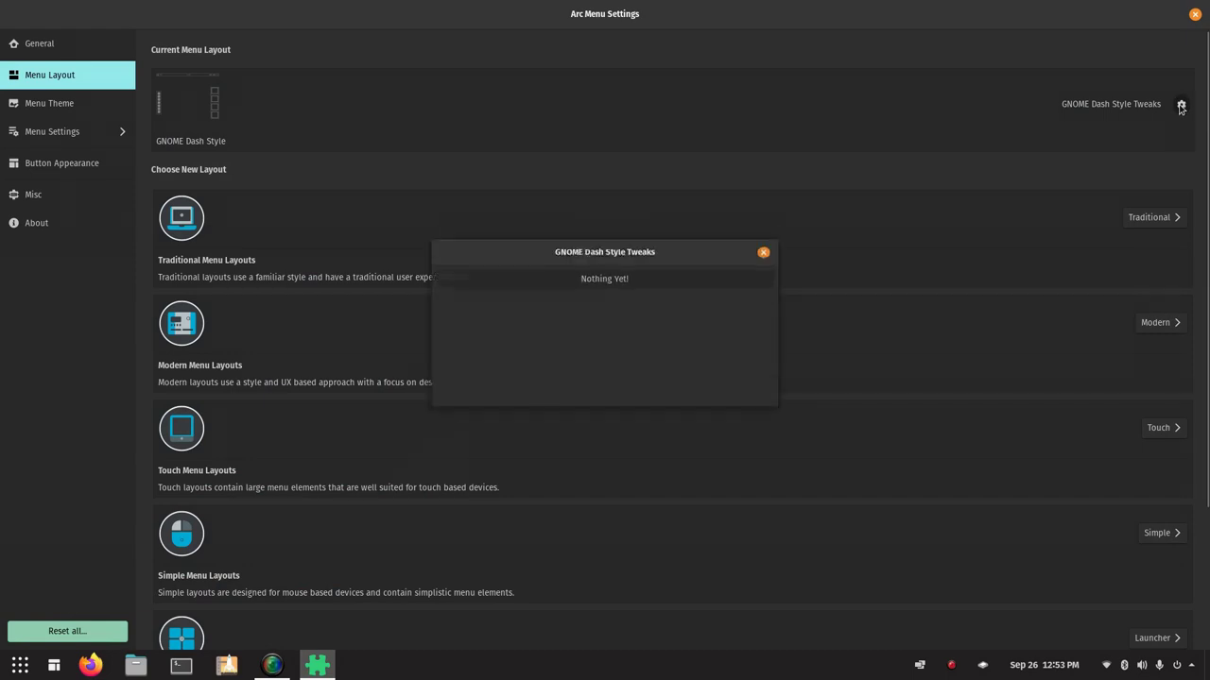
{"action": "left_click", "coordinate": [763, 244]}
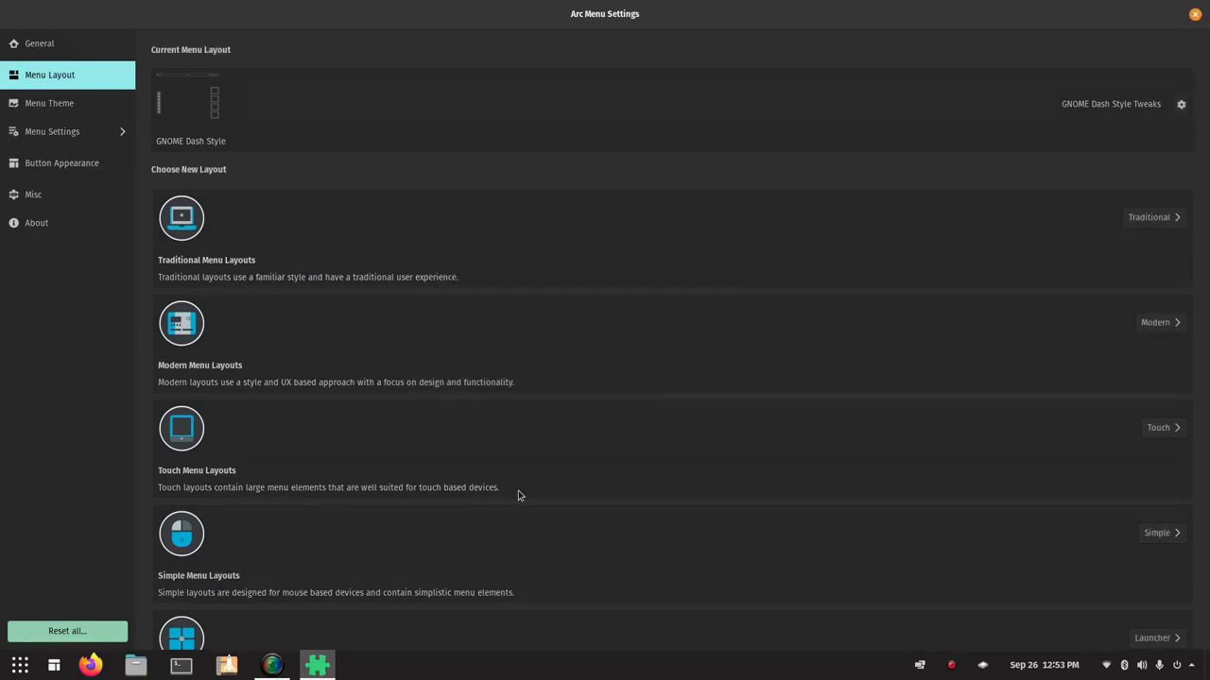
- Apply the Raven Menu Style layout from the Alternative menu layouts
{"action": "scroll", "coordinate": [1150, 567], "scroll_direction": "down", "scroll_amount": 4}
{"action": "left_click", "coordinate": [1150, 567]}
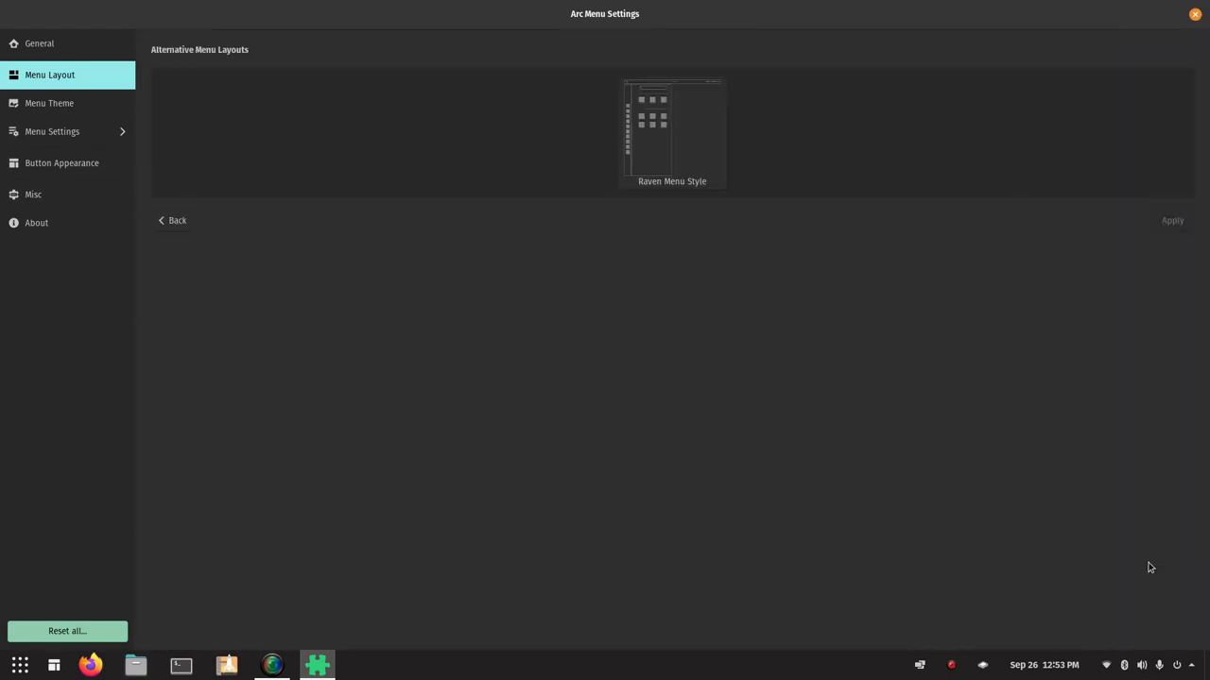
{"action": "left_click", "coordinate": [681, 130]}
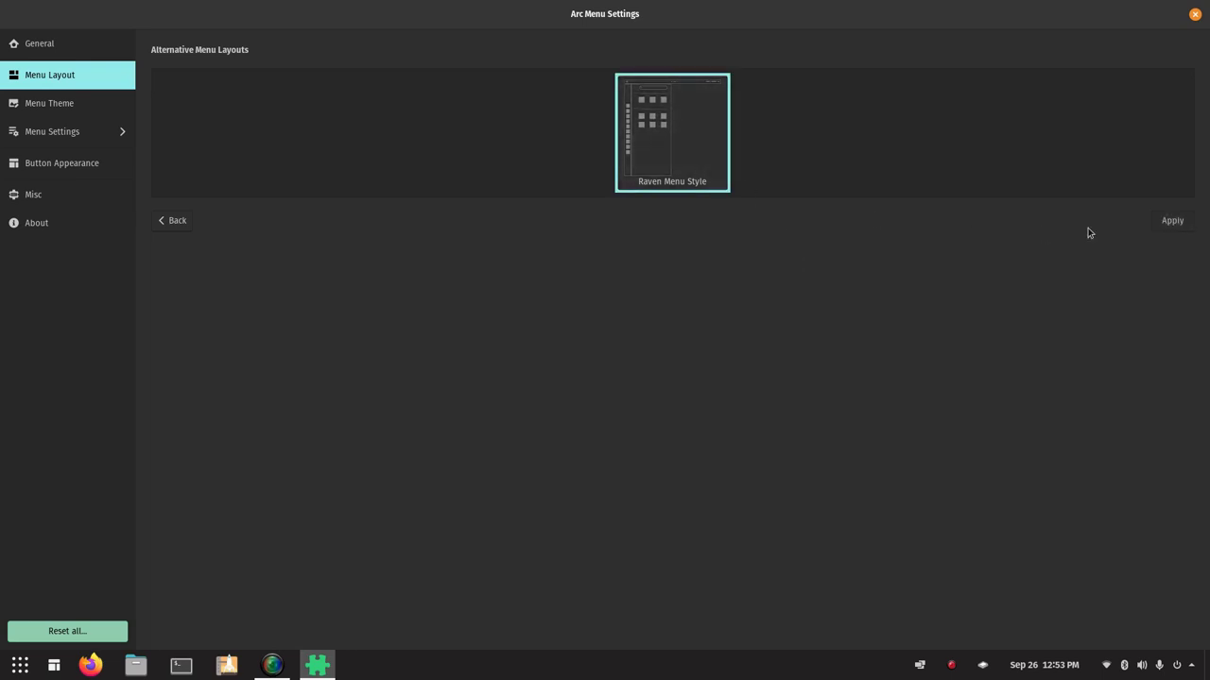
{"action": "left_click", "coordinate": [1172, 221]}
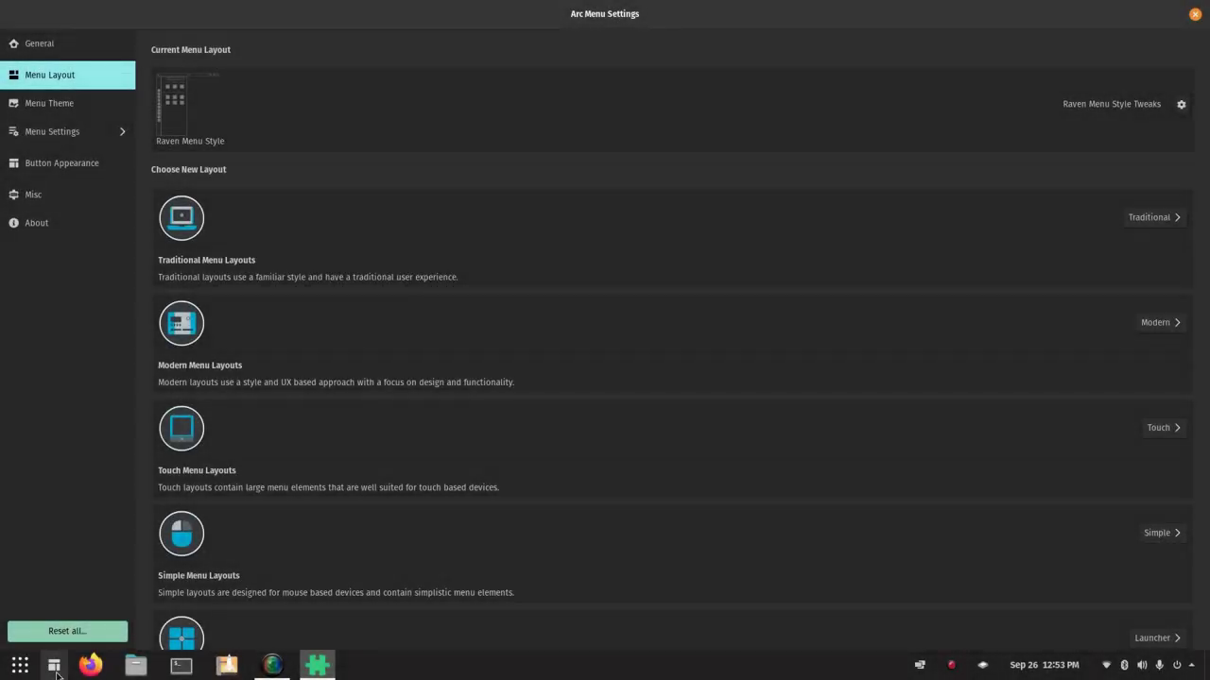
- View the Raven Menu Style tweaks for the default screen, extra large icons and widgets, and close them
{"action": "left_click", "coordinate": [1181, 105]}
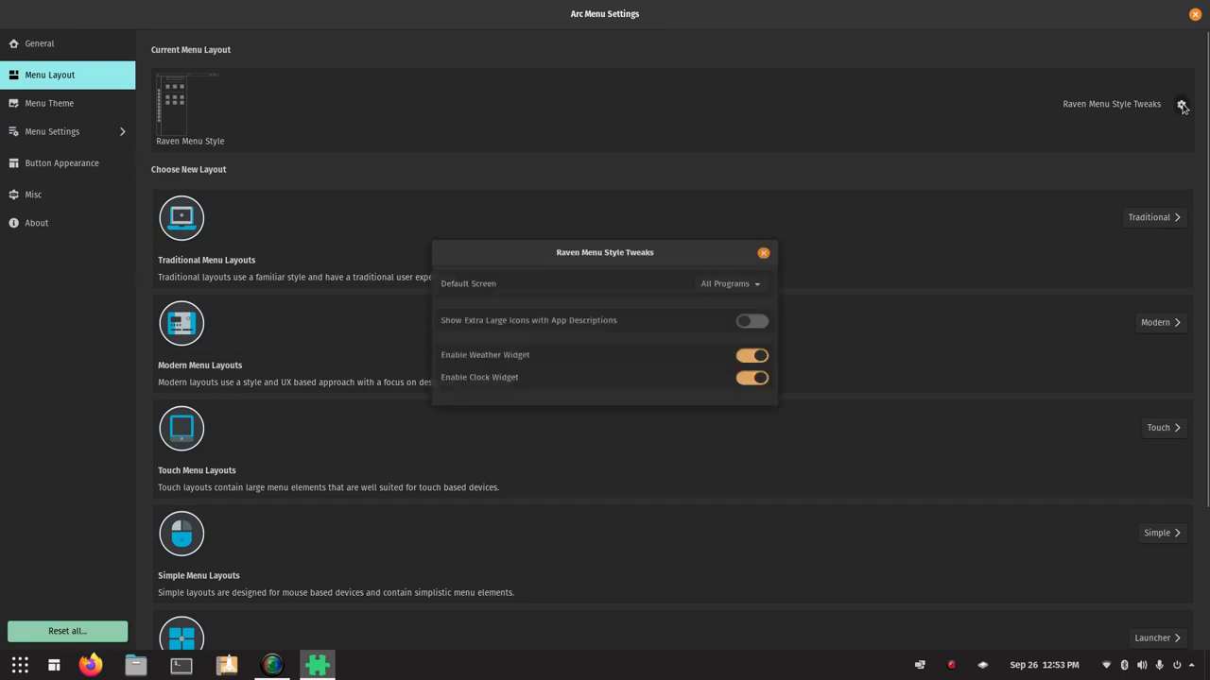
{"action": "left_click", "coordinate": [762, 252]}
{"action": "key", "text": "alt+F4"}
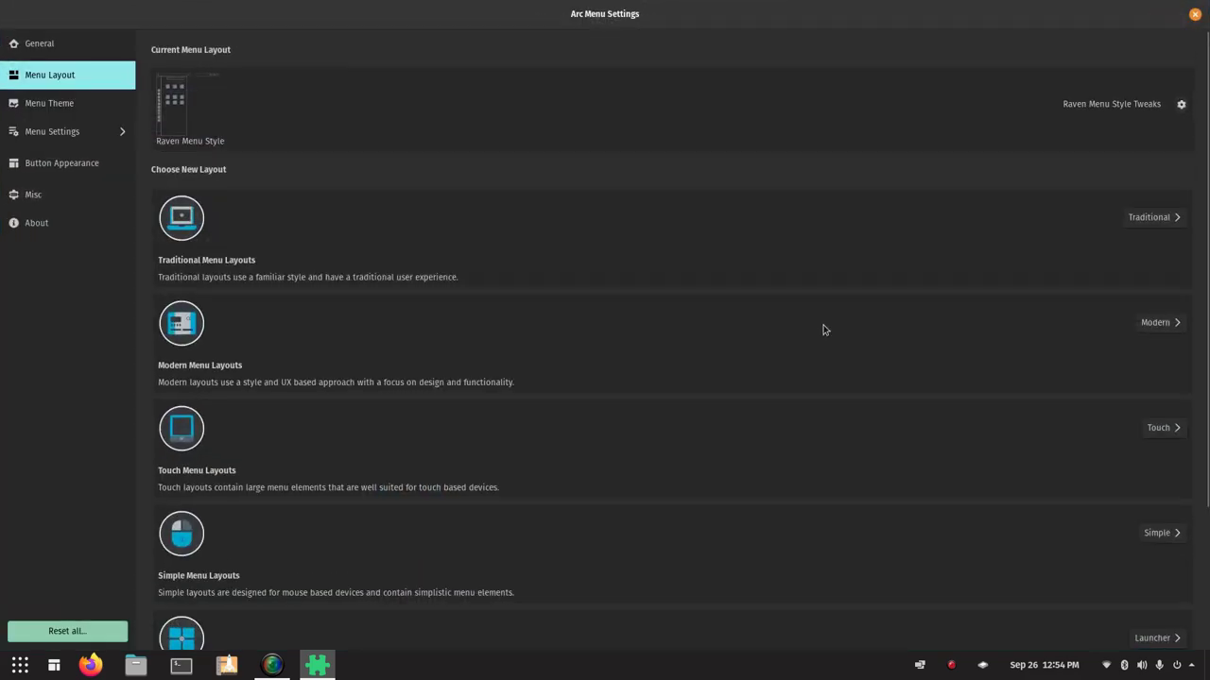
- Look at the Menu Theme page, the general Menu Settings page and the Pinned Apps list
{"action": "left_click", "coordinate": [19, 99]}
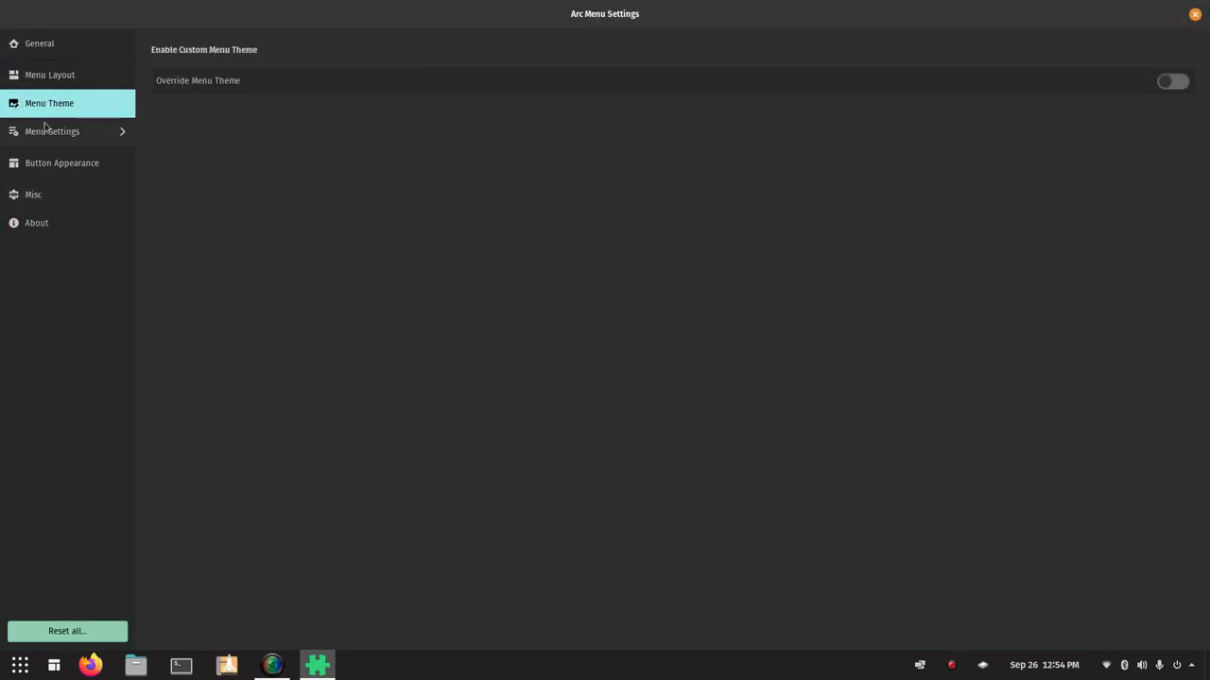
{"action": "left_click", "coordinate": [48, 132]}
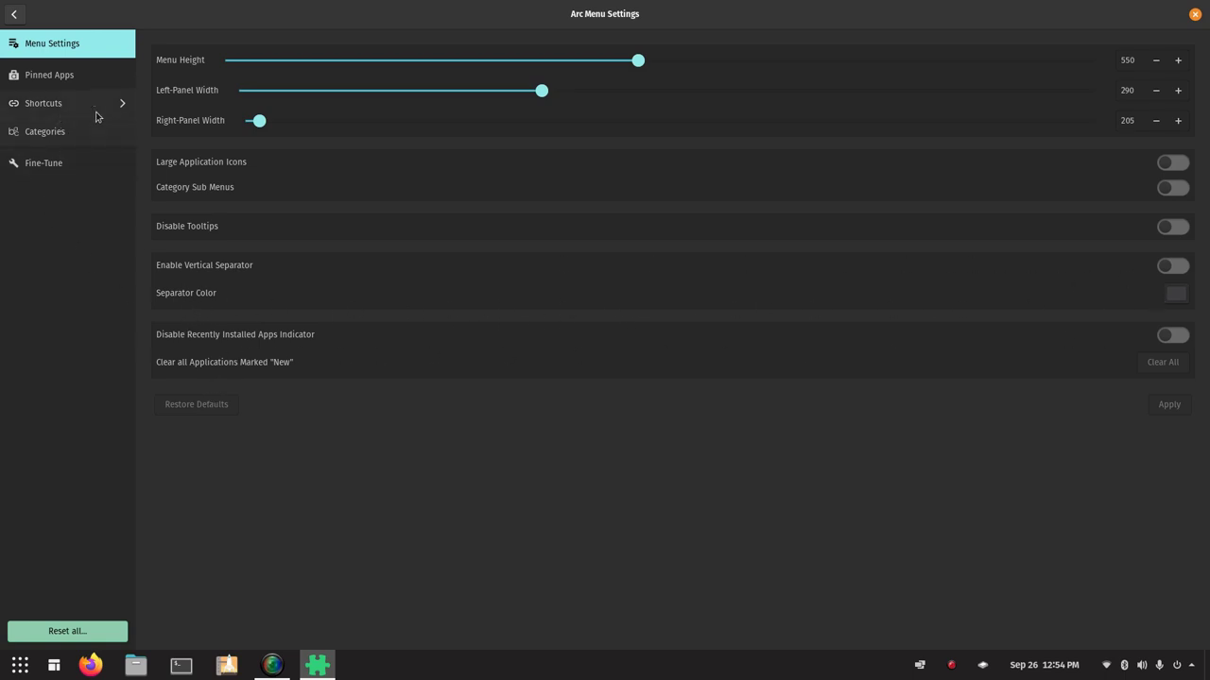
{"action": "left_click", "coordinate": [40, 82]}
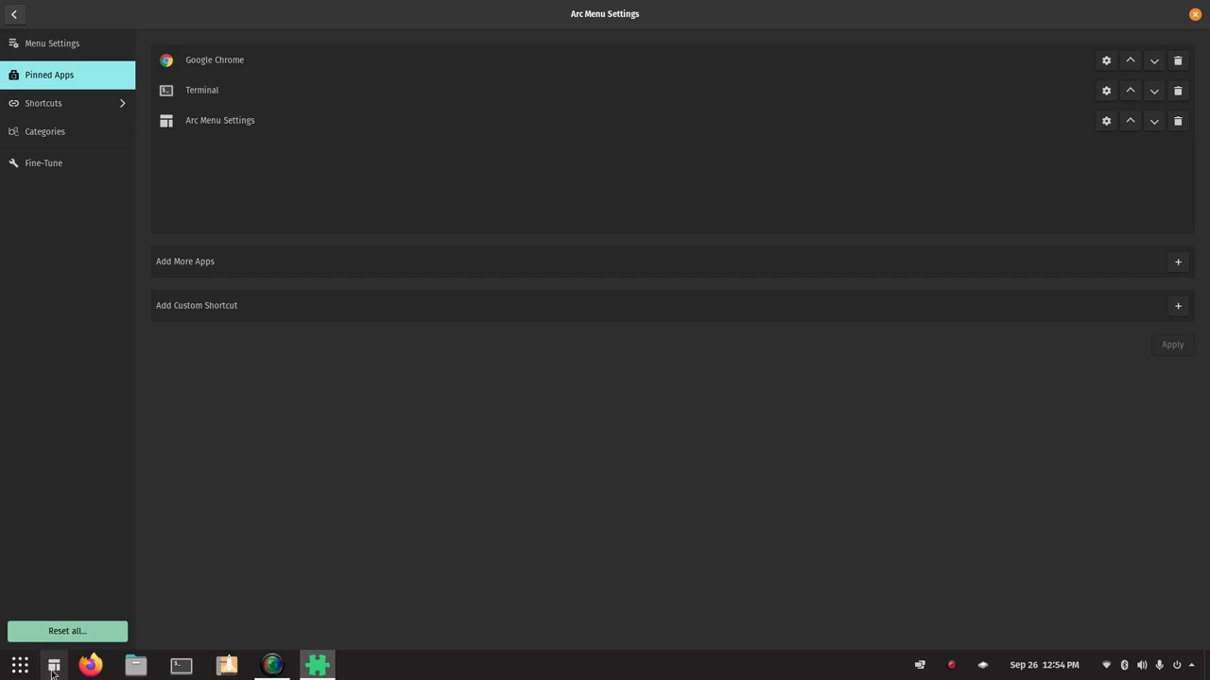
- Apply the Arc Menu layout from the Traditional menu layouts, and open and close the menu in that layout
{"action": "left_click", "coordinate": [14, 14]}
{"action": "left_click", "coordinate": [57, 81]}
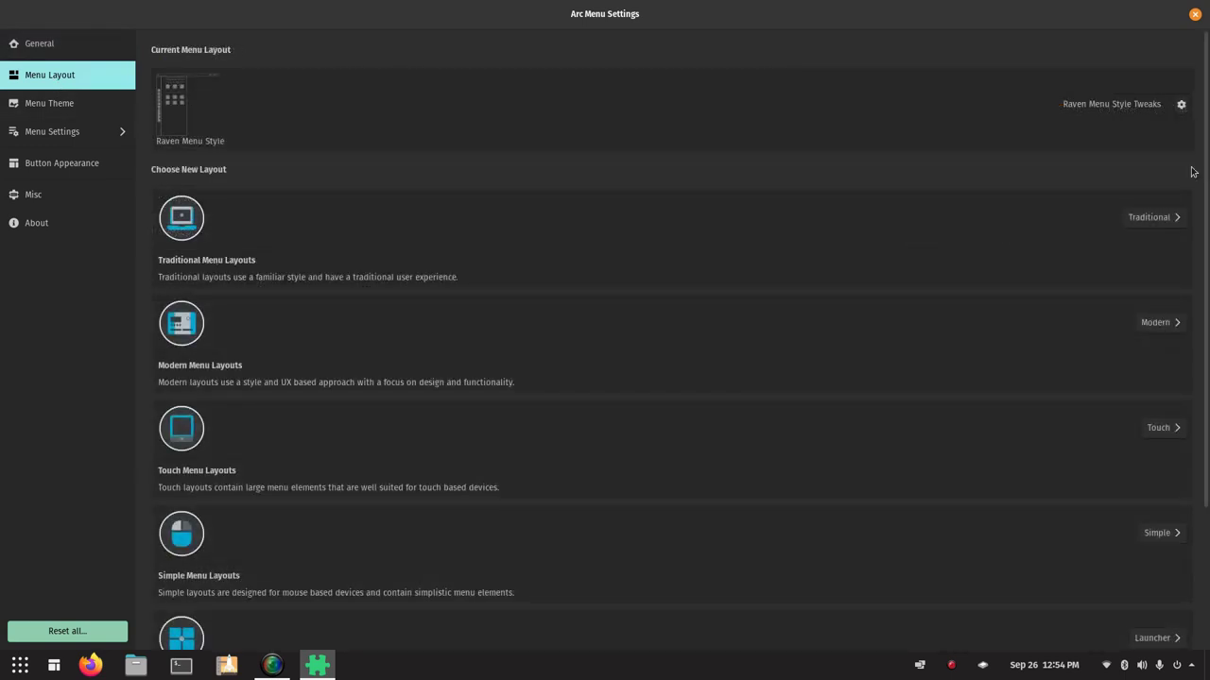
{"action": "left_click", "coordinate": [1135, 219]}
{"action": "left_click", "coordinate": [555, 151]}
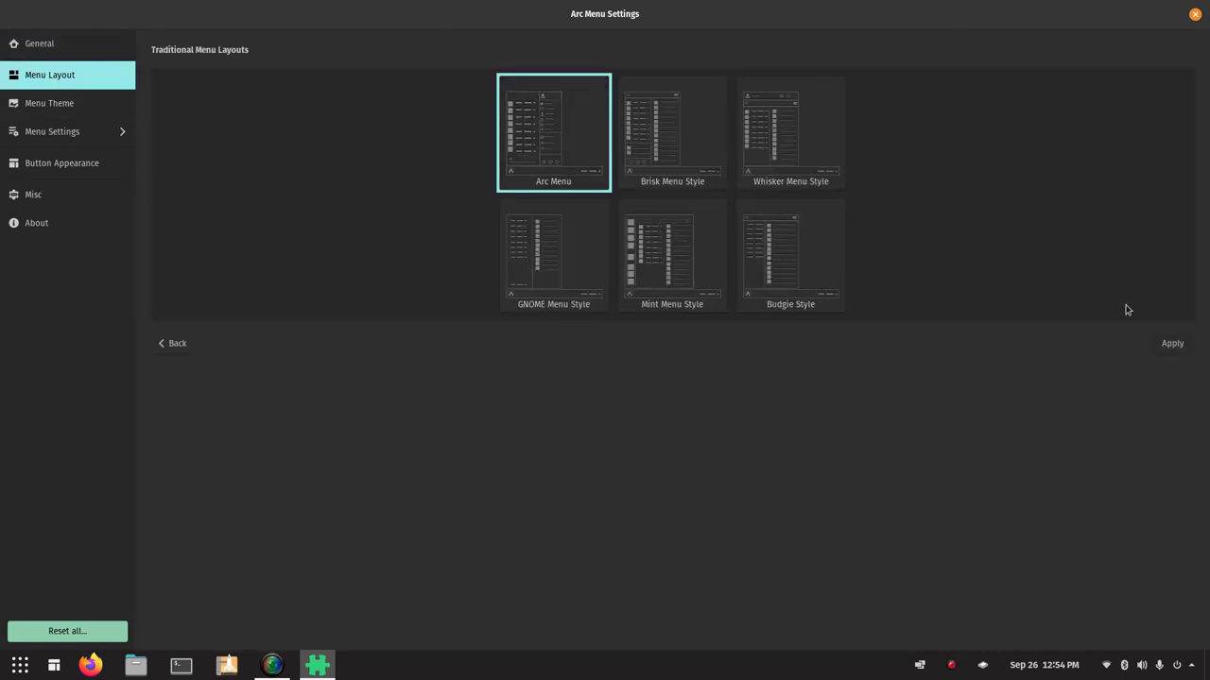
{"action": "left_click", "coordinate": [1171, 343]}
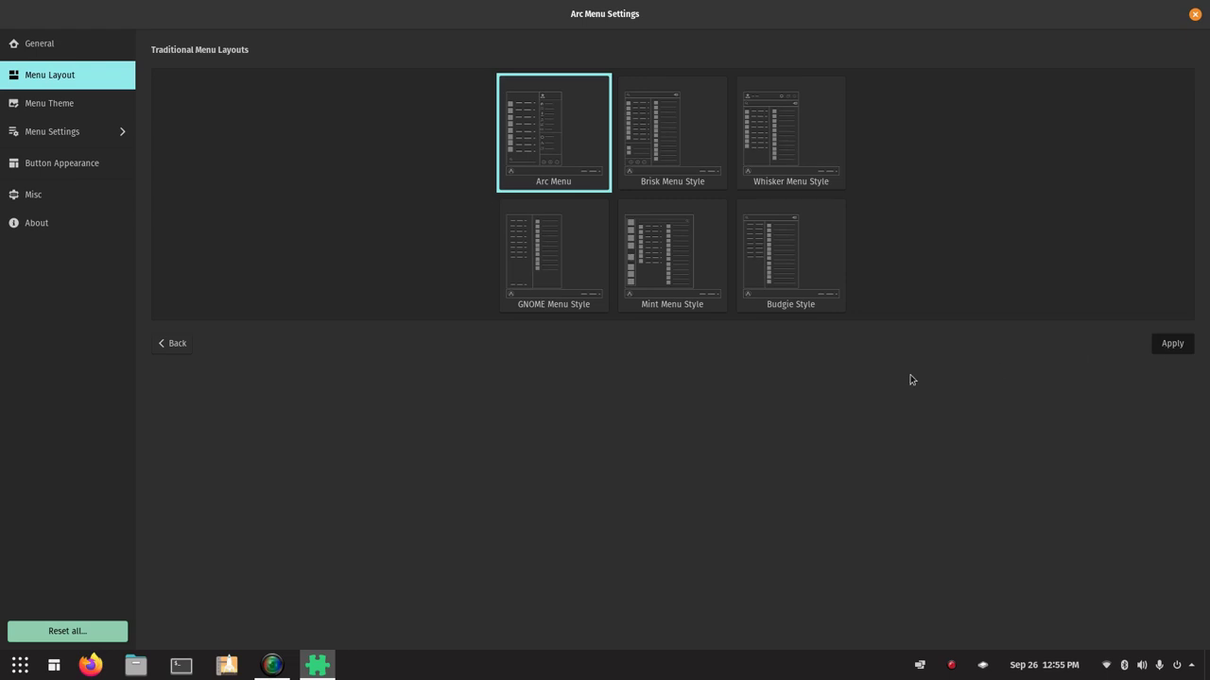
{"action": "left_click", "coordinate": [56, 669]}
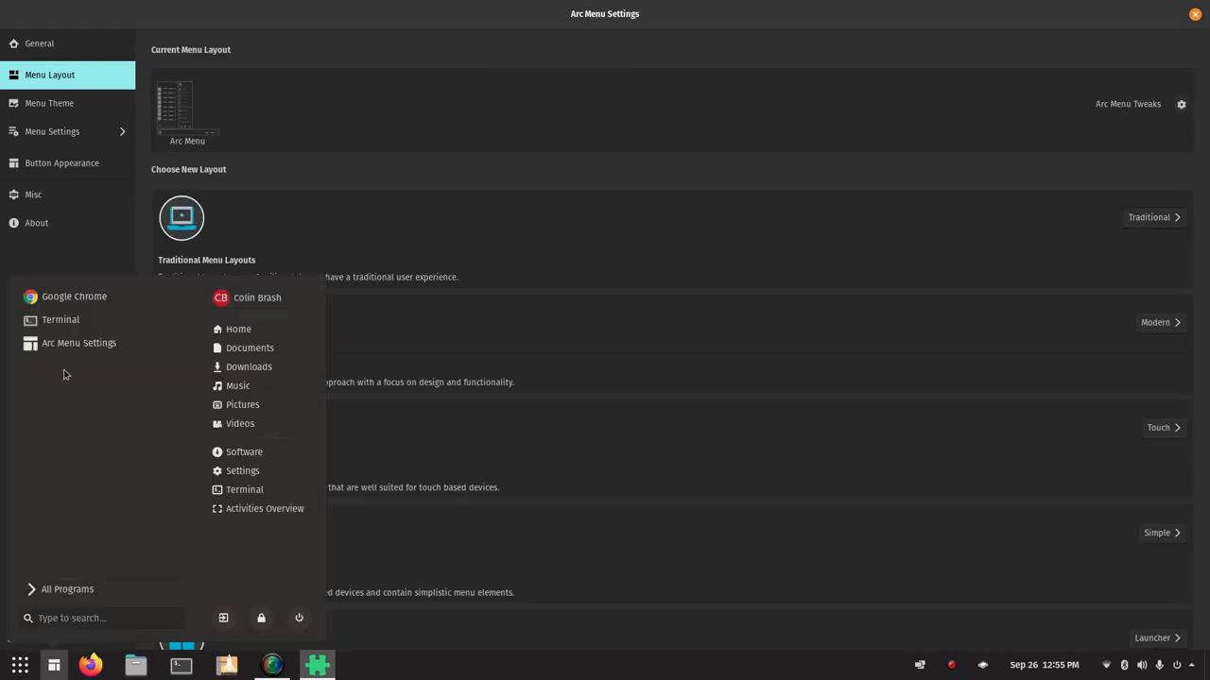
{"action": "left_click", "coordinate": [54, 669]}
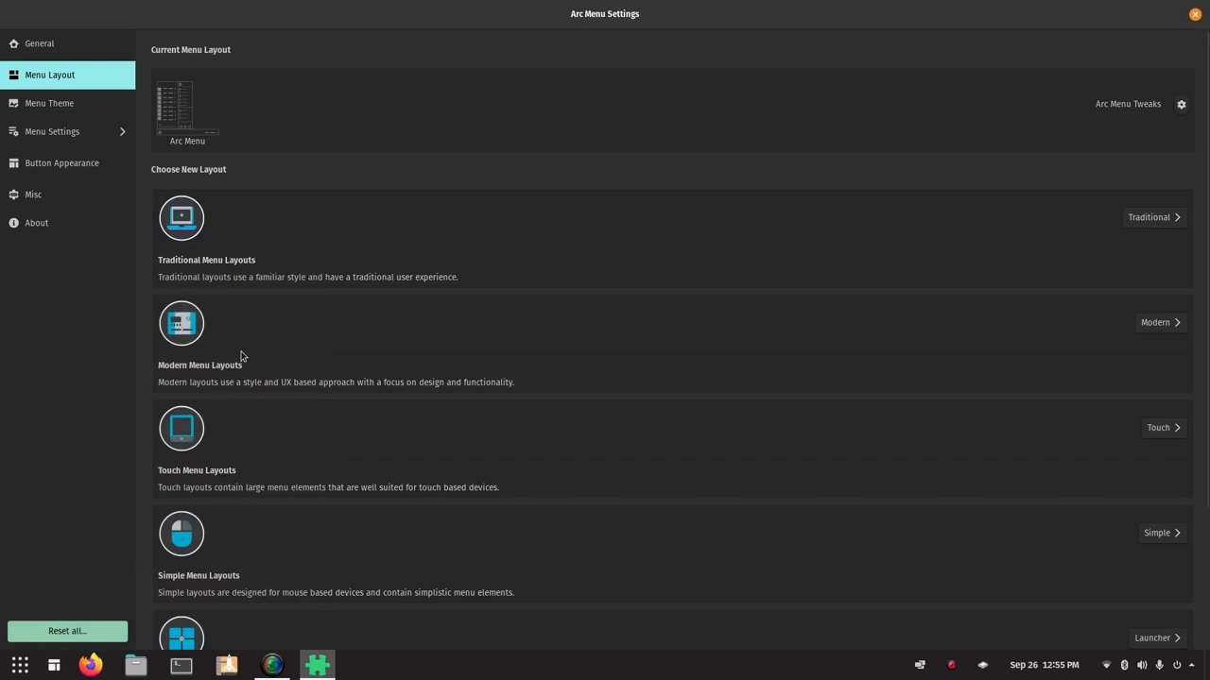
{"action": "left_click", "coordinate": [1154, 323]}
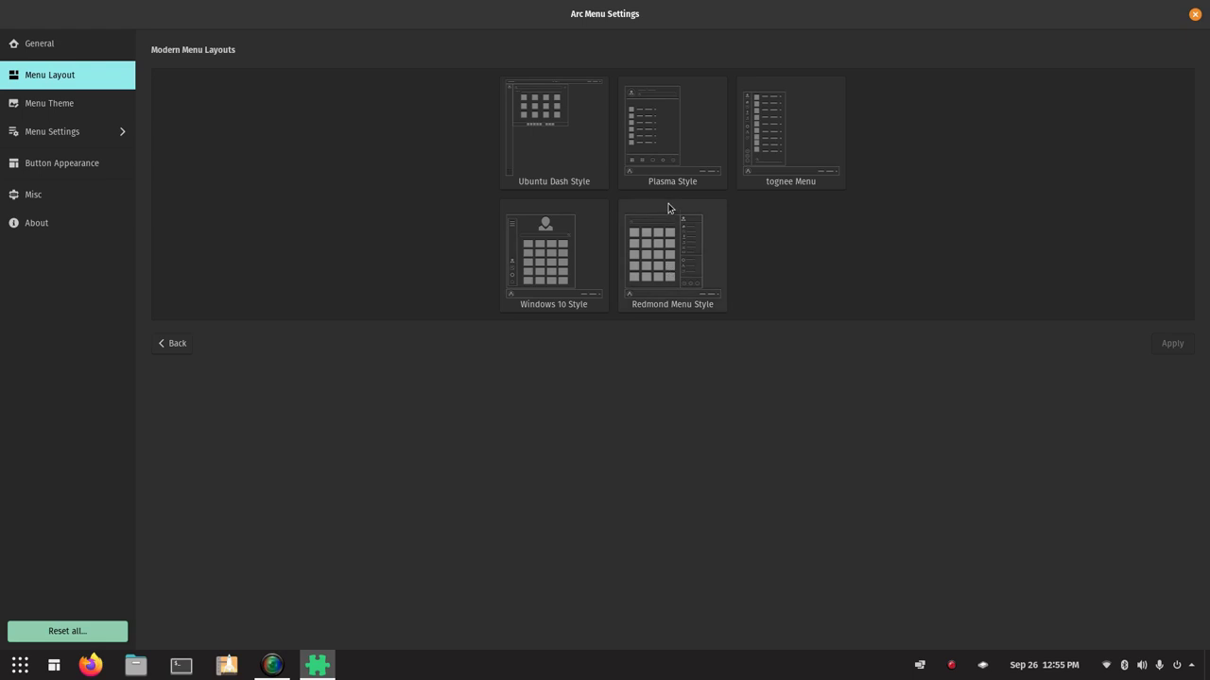
{"action": "left_click", "coordinate": [662, 145]}
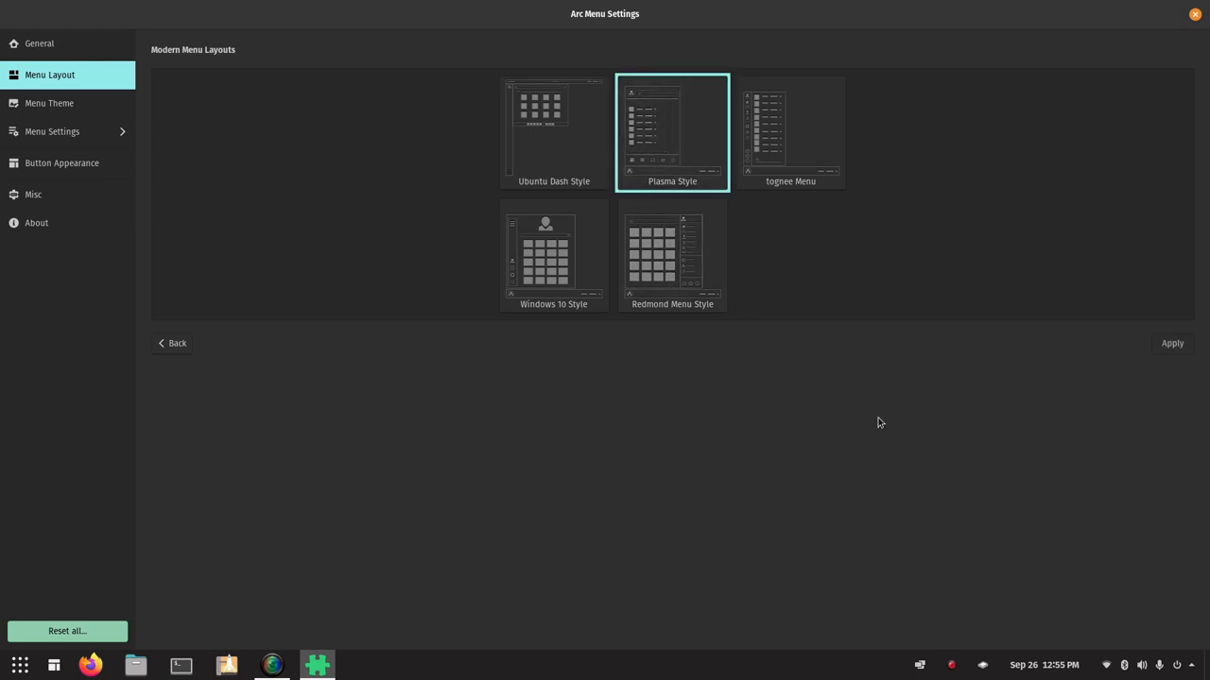
{"action": "left_click", "coordinate": [176, 344]}
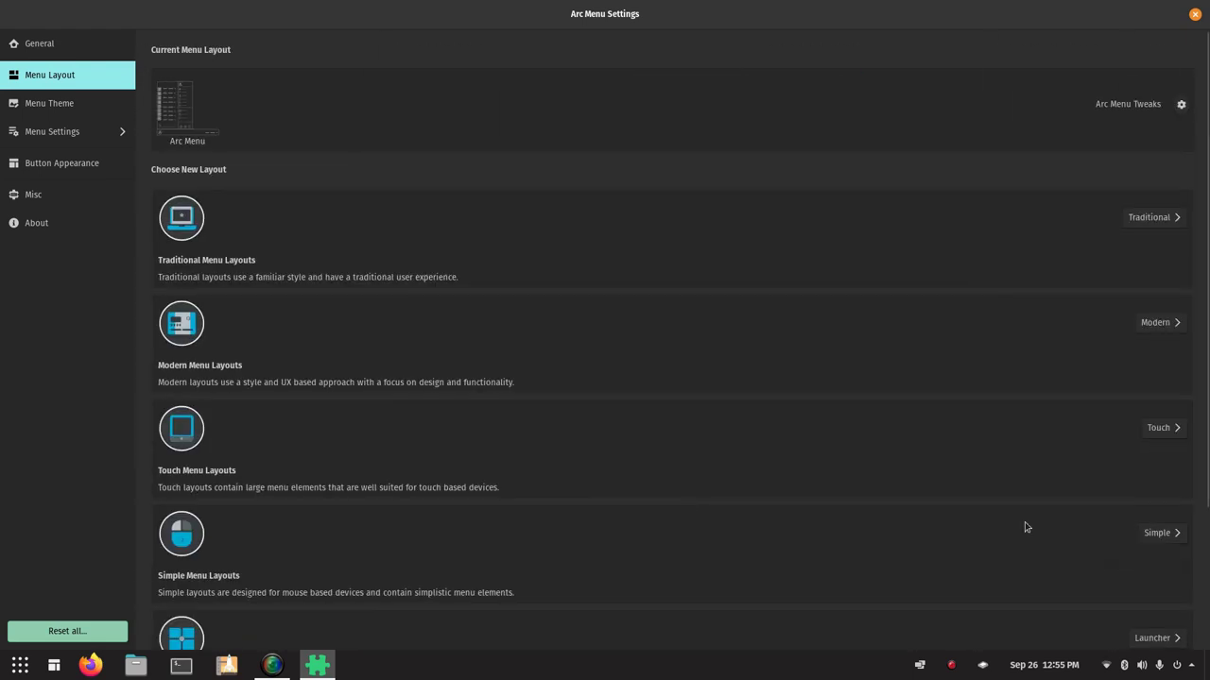
- Apply the Dashboard layout again from the Launcher menu layouts, and open and close the menu in that layout
{"action": "scroll", "coordinate": [1030, 524], "scroll_direction": "down", "scroll_amount": 2}
{"action": "left_click", "coordinate": [1153, 514]}
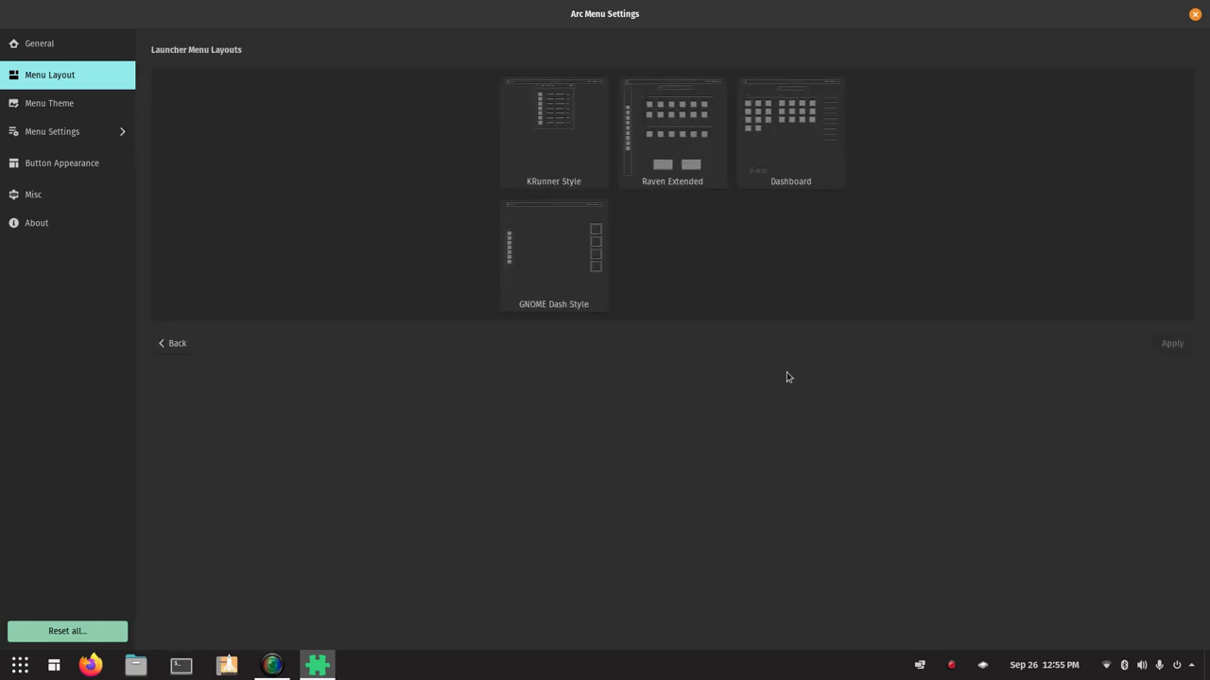
{"action": "left_click", "coordinate": [784, 127]}
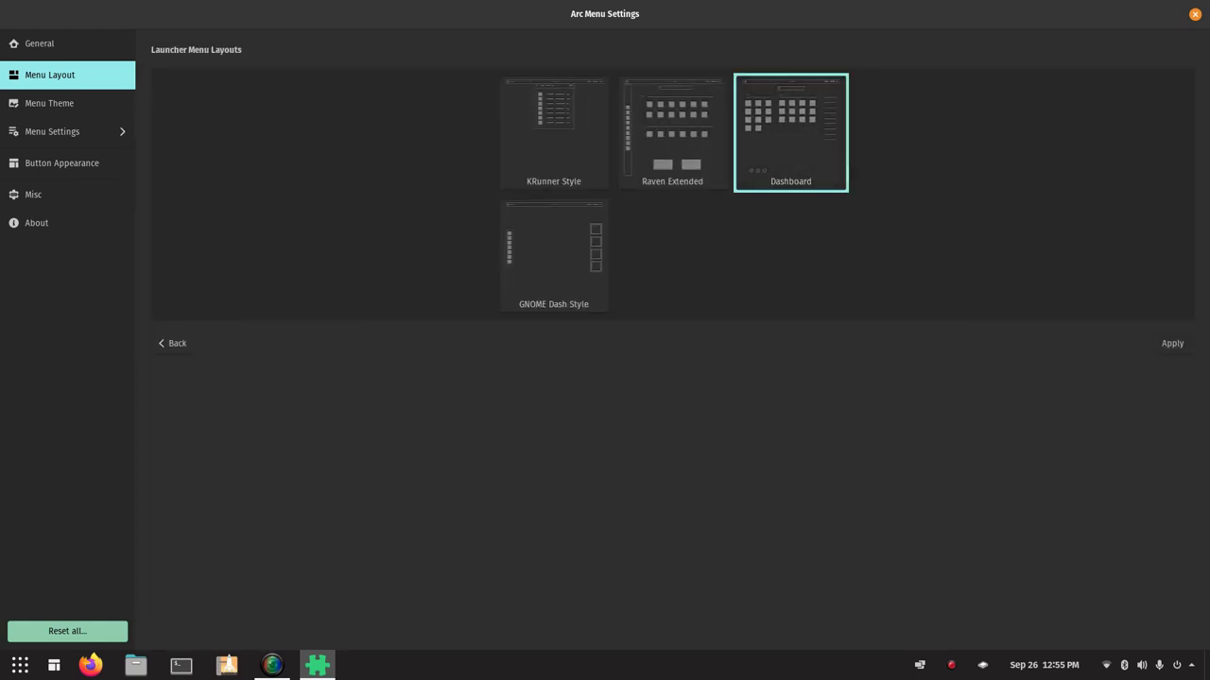
{"action": "left_click", "coordinate": [1170, 343]}
{"action": "left_click", "coordinate": [54, 667]}
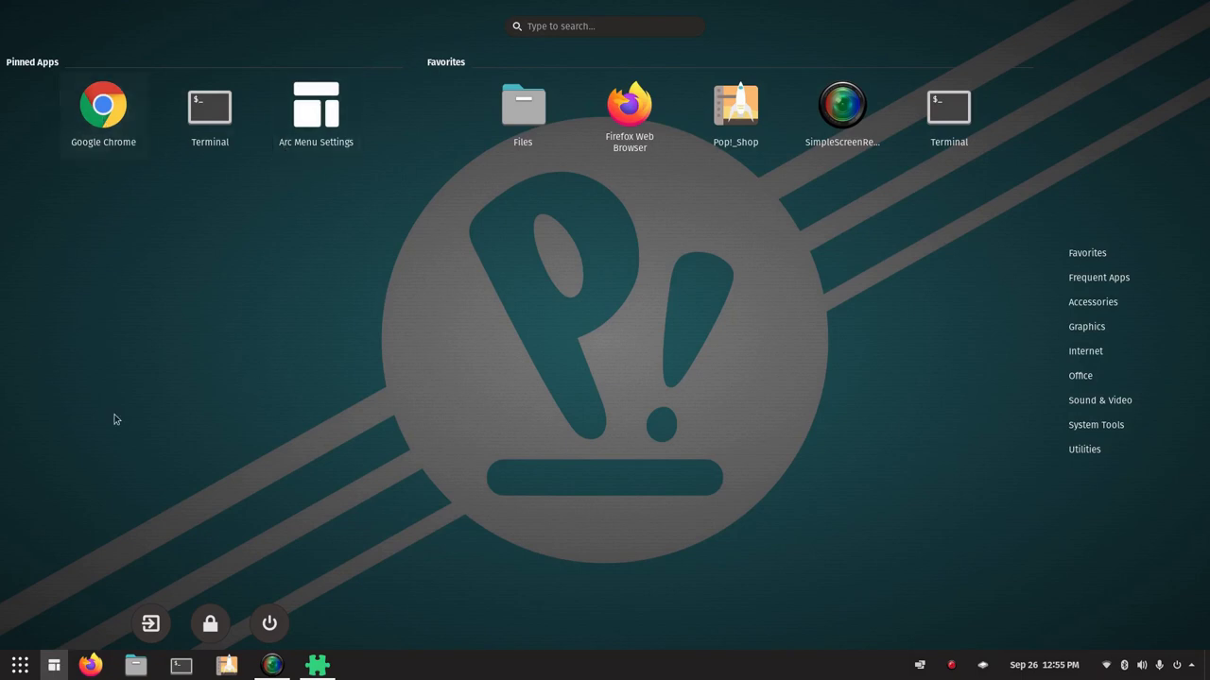
{"action": "left_click", "coordinate": [54, 667]}
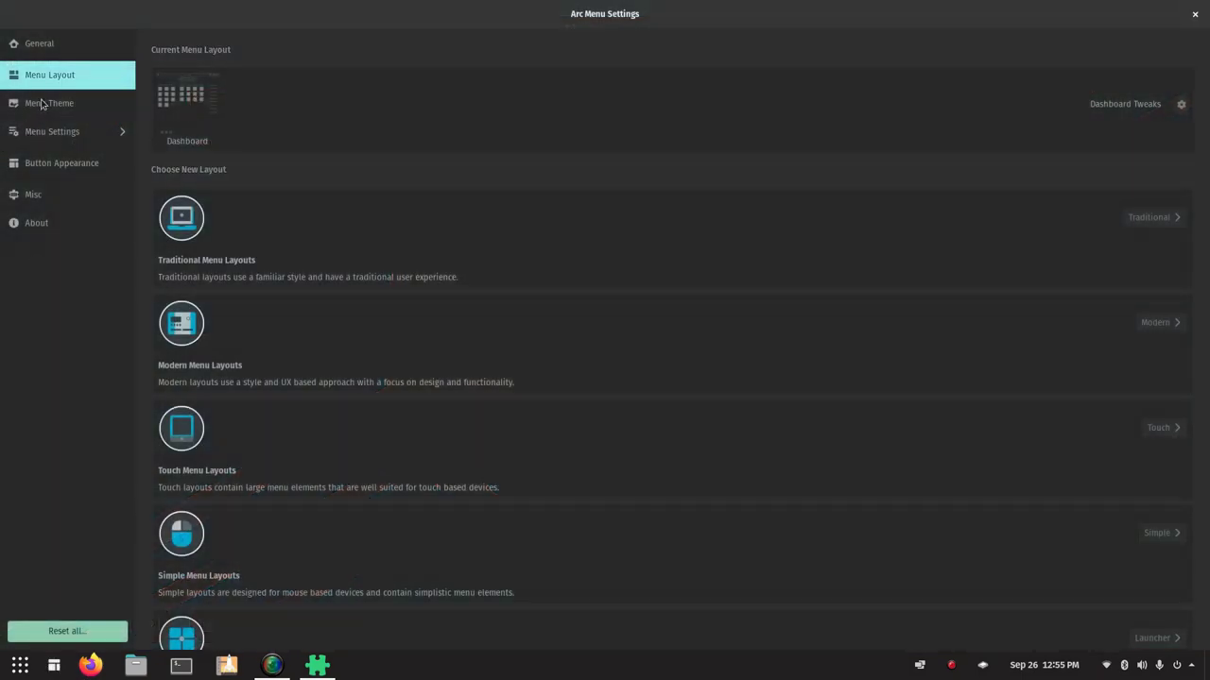
- Look at the general Menu Settings page and the Directories shortcuts list, and return to the menu settings
{"action": "left_click", "coordinate": [55, 134]}
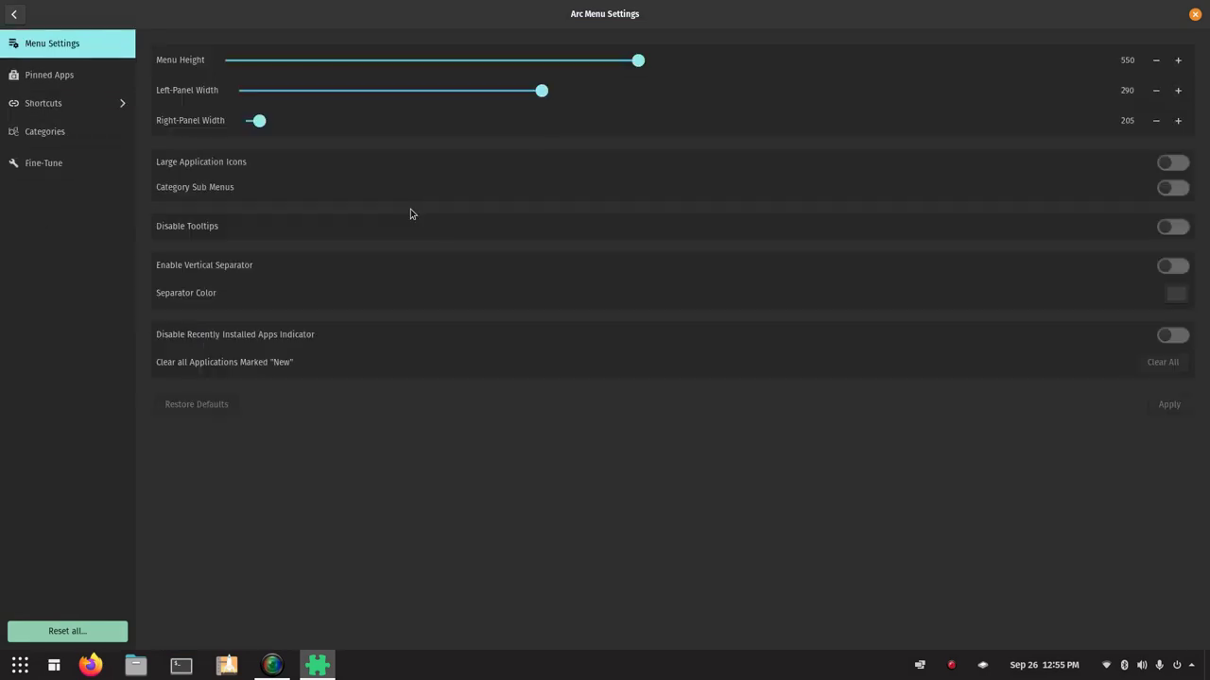
{"action": "left_click", "coordinate": [41, 109]}
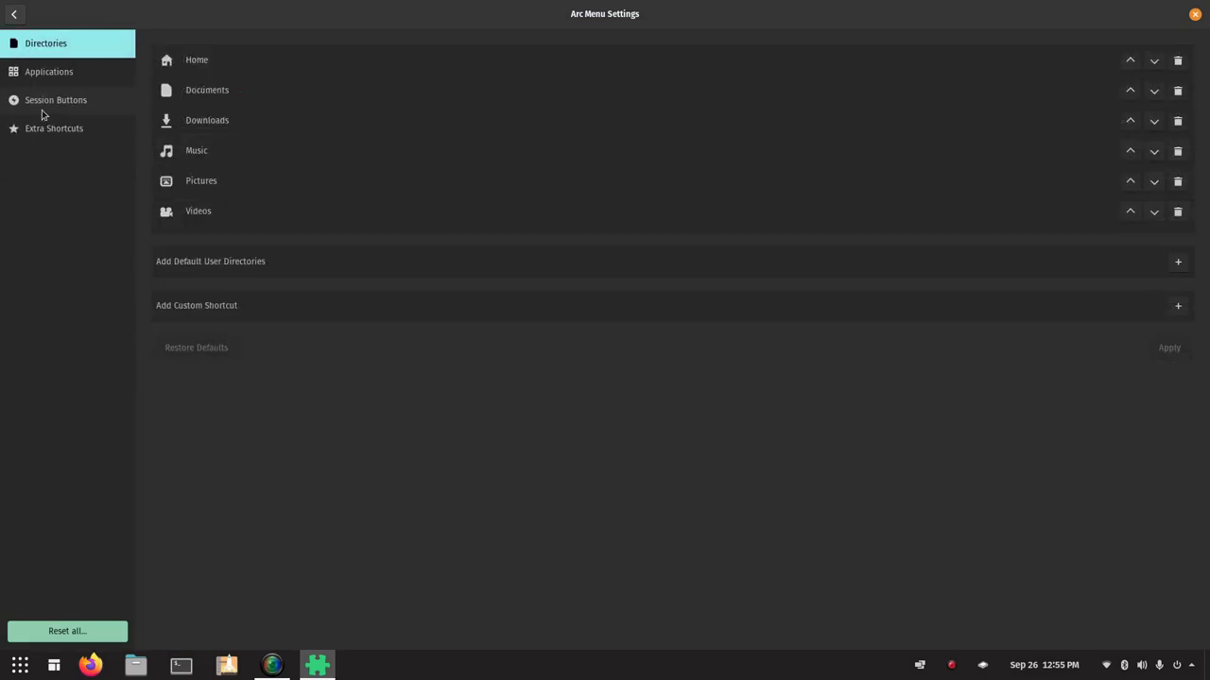
{"action": "left_click", "coordinate": [13, 15]}
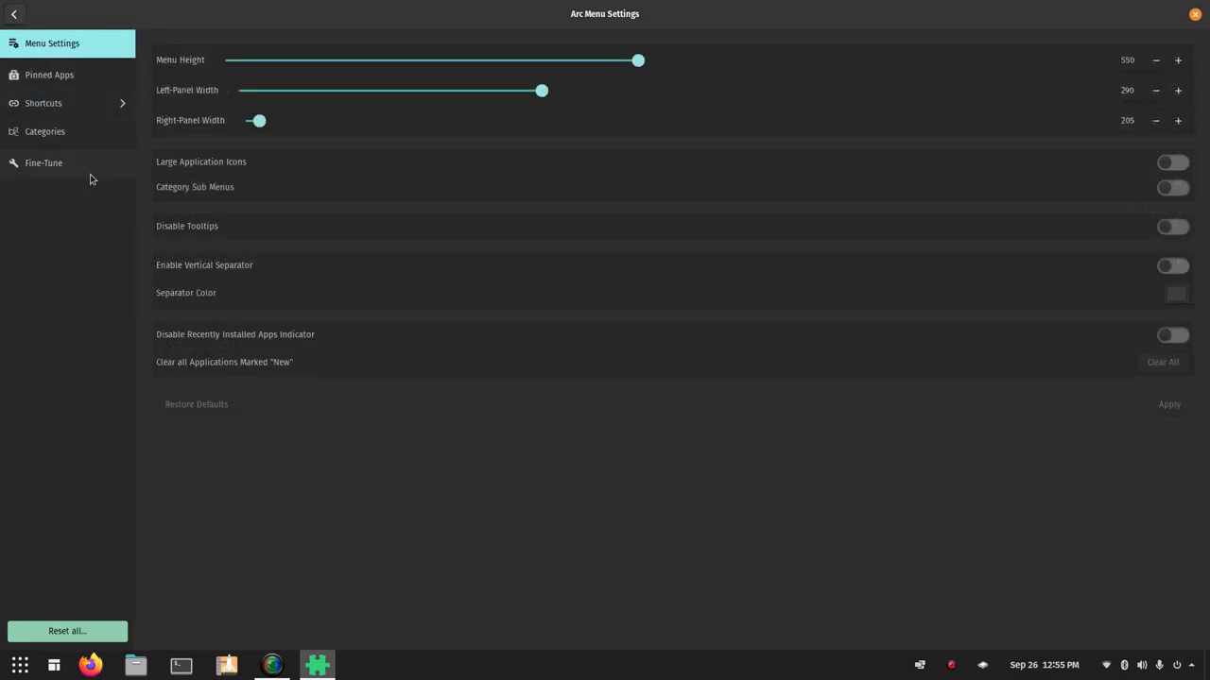
- Try to add Calculator and CherryTree to the Pinned Apps list
{"action": "left_click", "coordinate": [60, 85]}
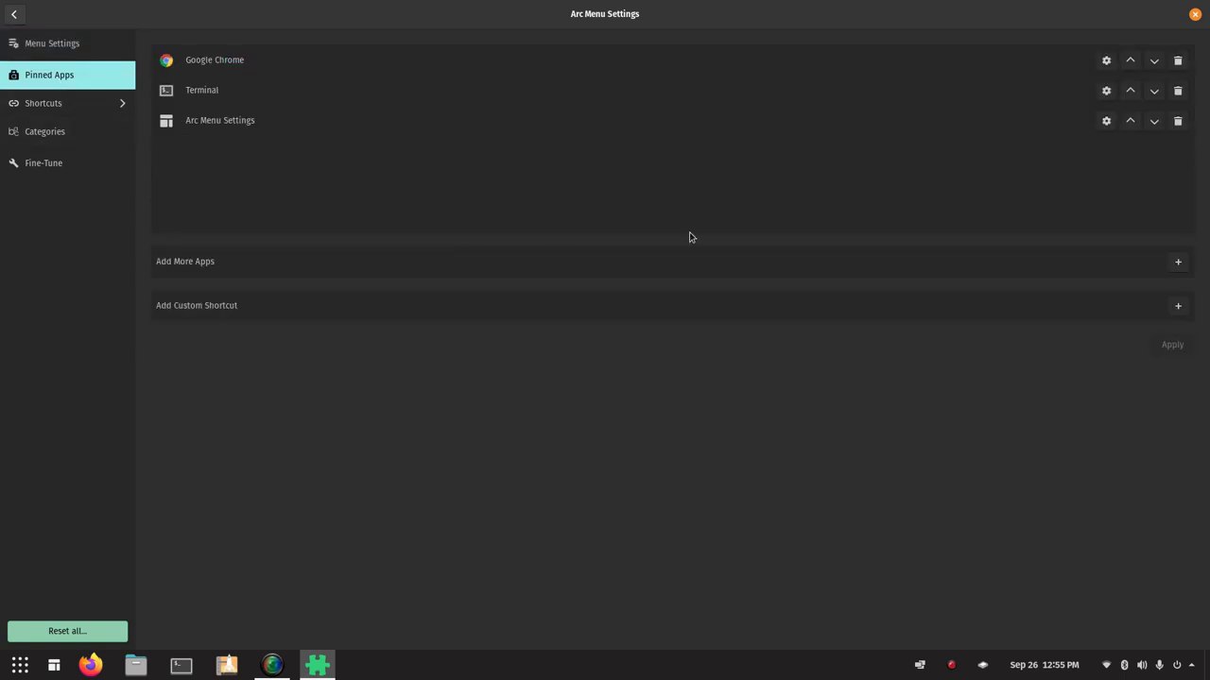
{"action": "left_click", "coordinate": [1178, 264]}
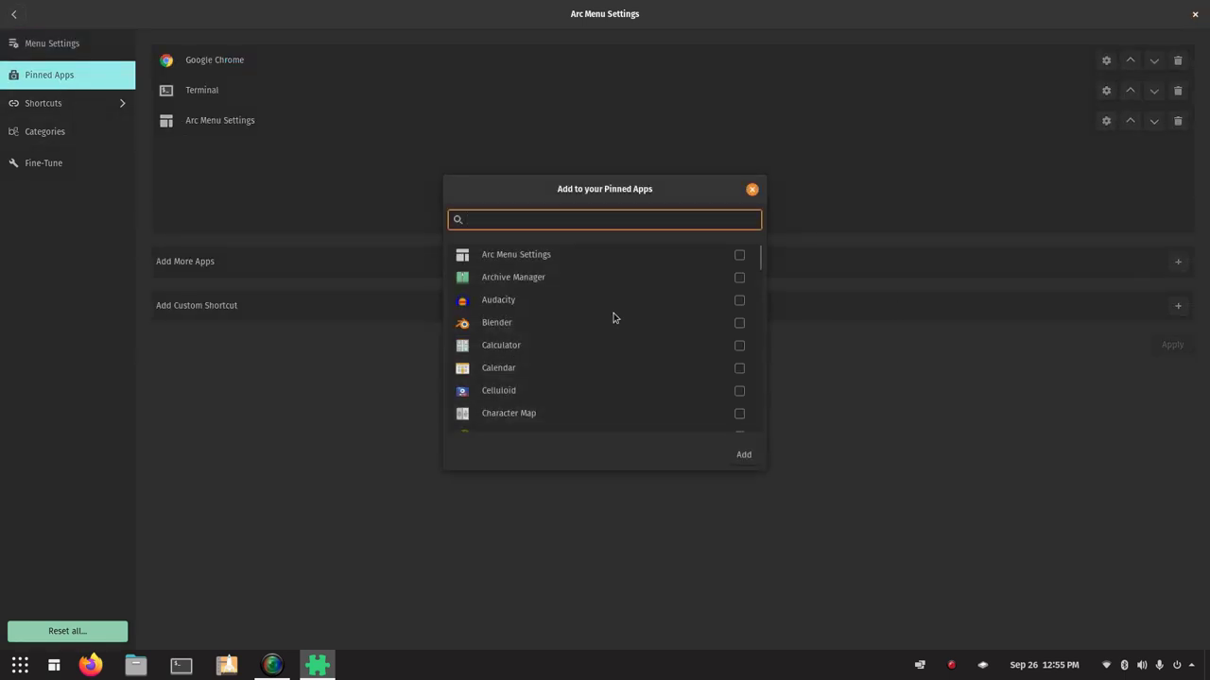
{"action": "left_click", "coordinate": [739, 346]}
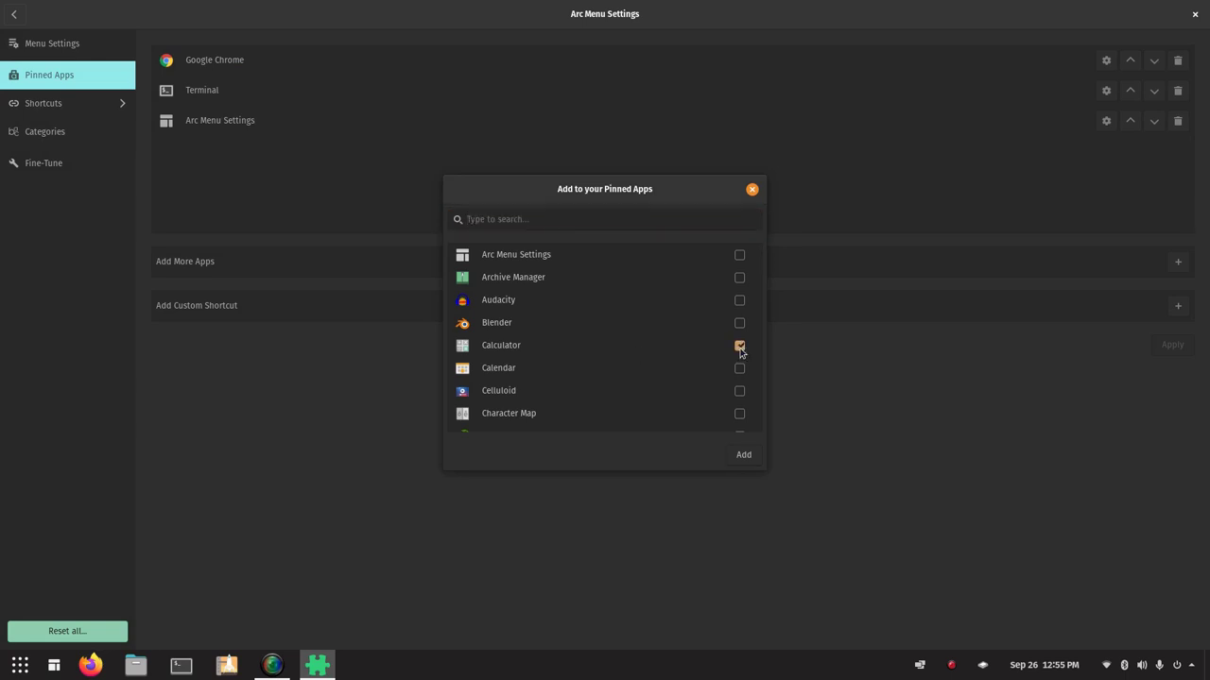
{"action": "scroll", "coordinate": [680, 346], "scroll_direction": "down", "scroll_amount": 3}
{"action": "scroll", "coordinate": [681, 349], "scroll_direction": "down", "scroll_amount": 2}
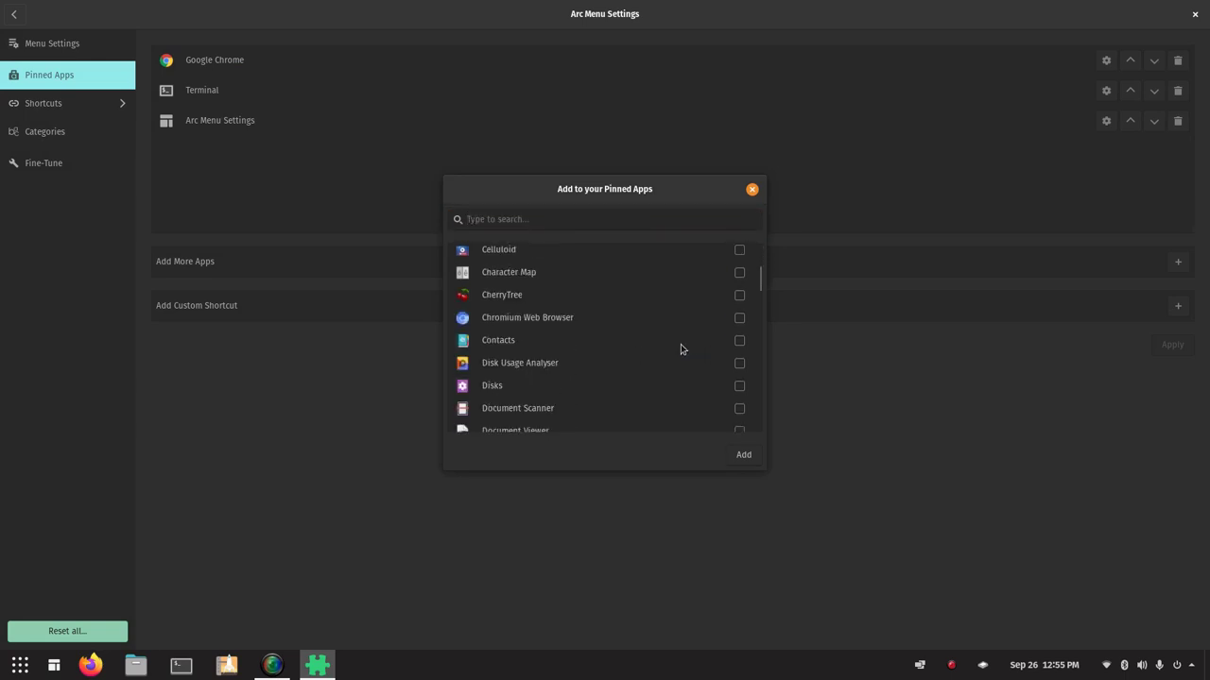
{"action": "left_click", "coordinate": [739, 295]}
{"action": "left_click", "coordinate": [744, 454]}
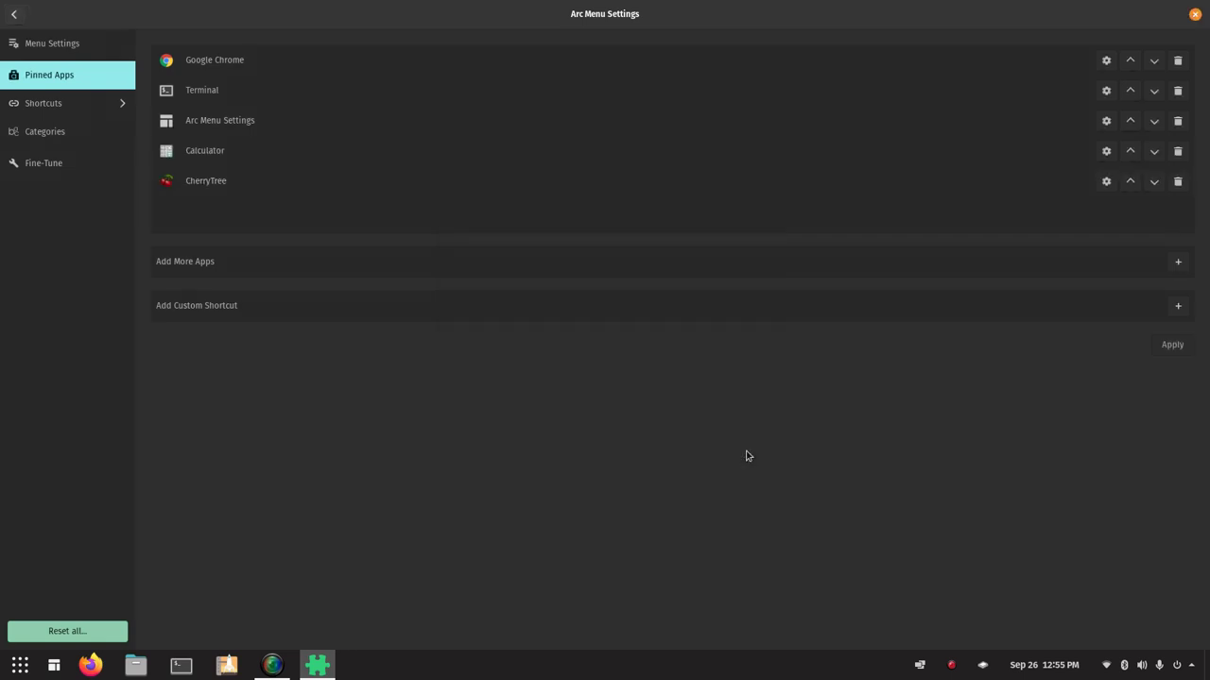
- Check the pinned apps in the Dashboard menu, close the Arc Menu settings window, and check the menu again
{"action": "left_click", "coordinate": [54, 665]}
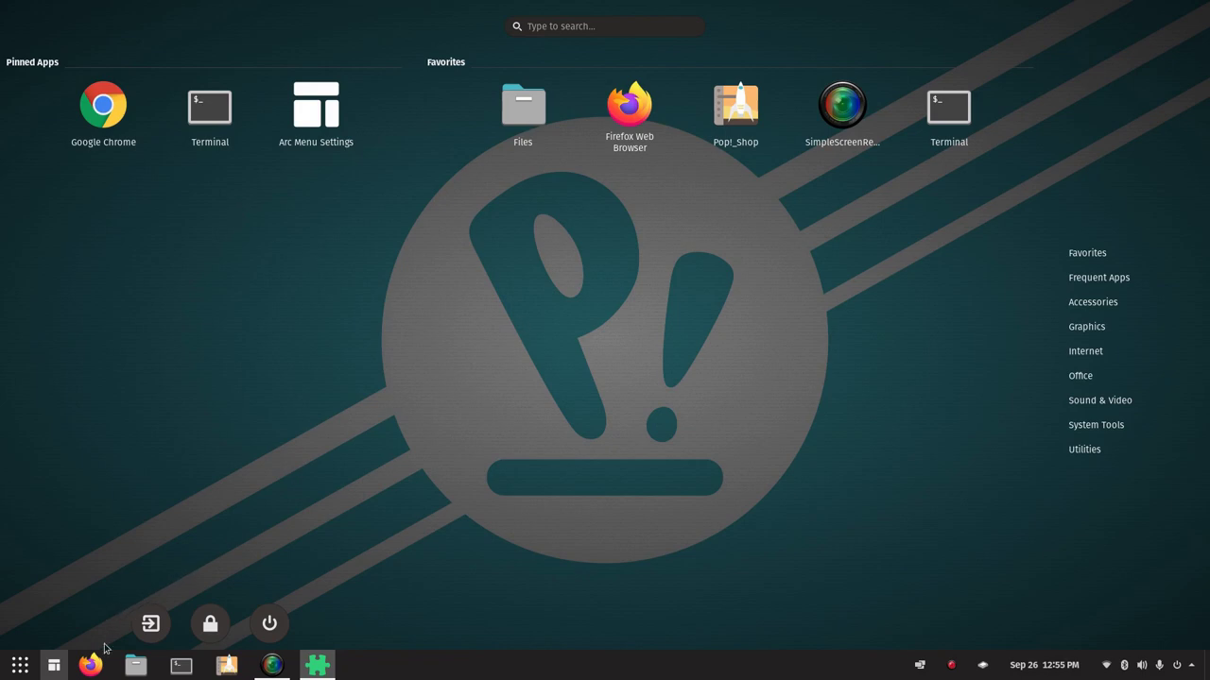
{"action": "left_click", "coordinate": [54, 666]}
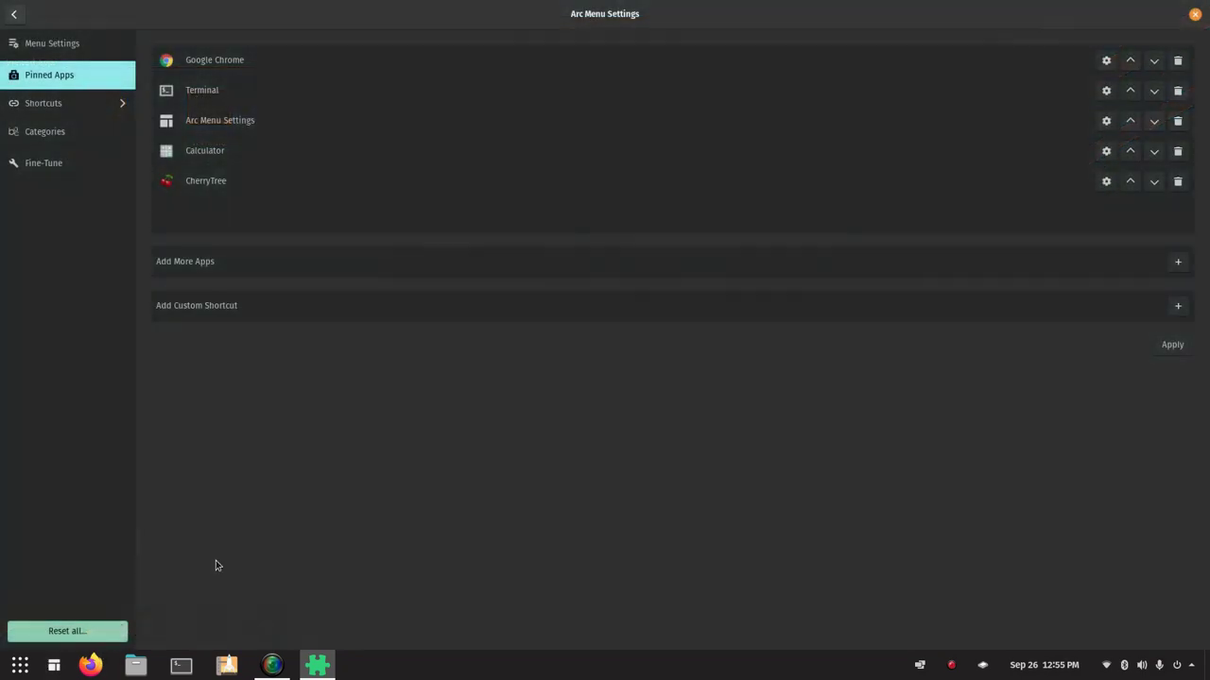
{"action": "left_click", "coordinate": [1194, 15]}
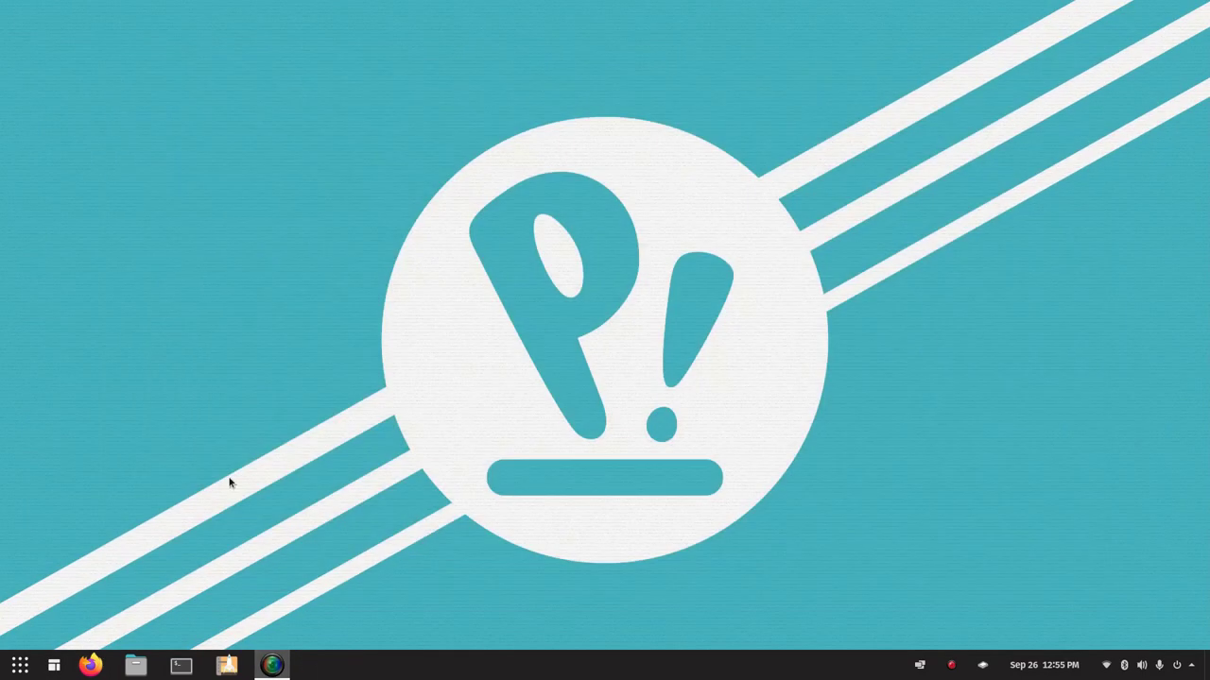
{"action": "left_click", "coordinate": [54, 664]}
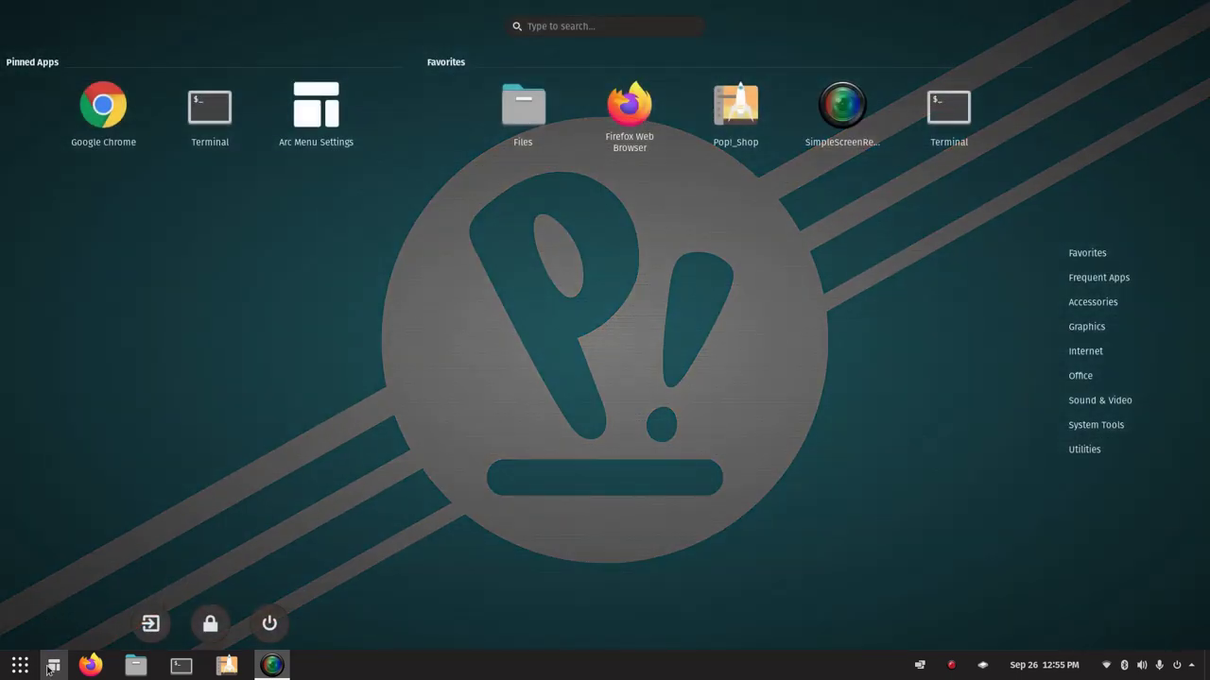
{"action": "left_click", "coordinate": [47, 668]}
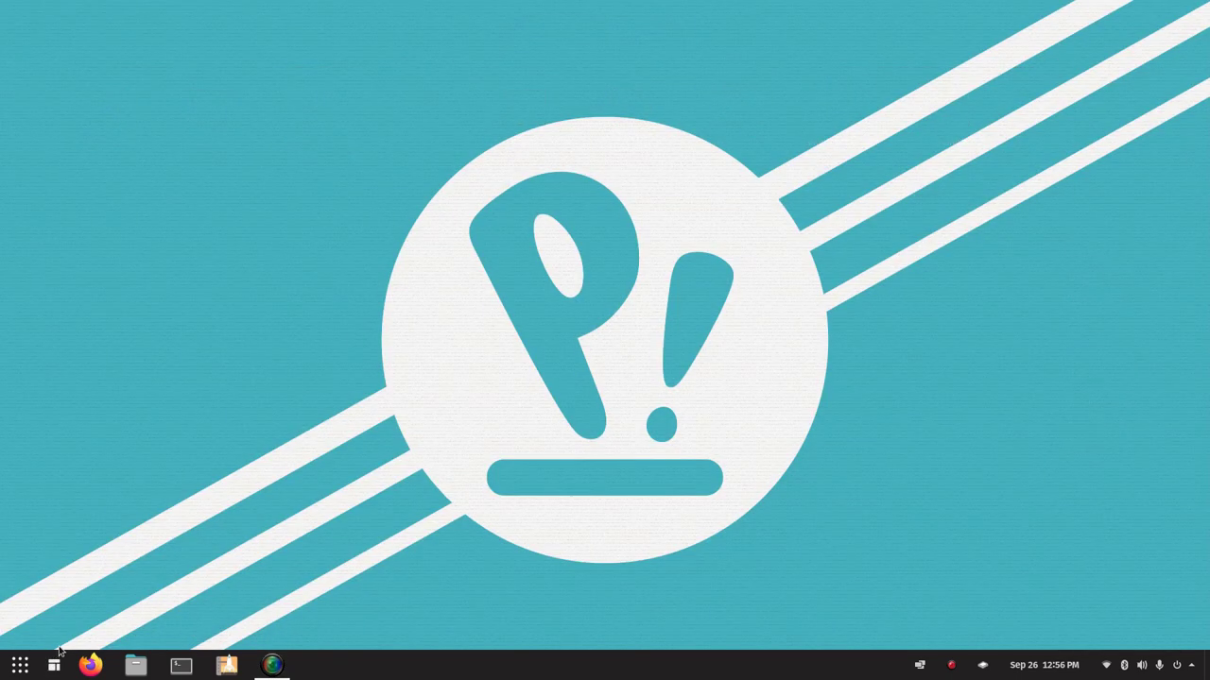
- Reopen the Arc Menu settings on the Menu Layout page and maximize the window
{"action": "right_click", "coordinate": [53, 661]}
{"action": "left_click", "coordinate": [62, 557]}
{"action": "left_click", "coordinate": [137, 144]}
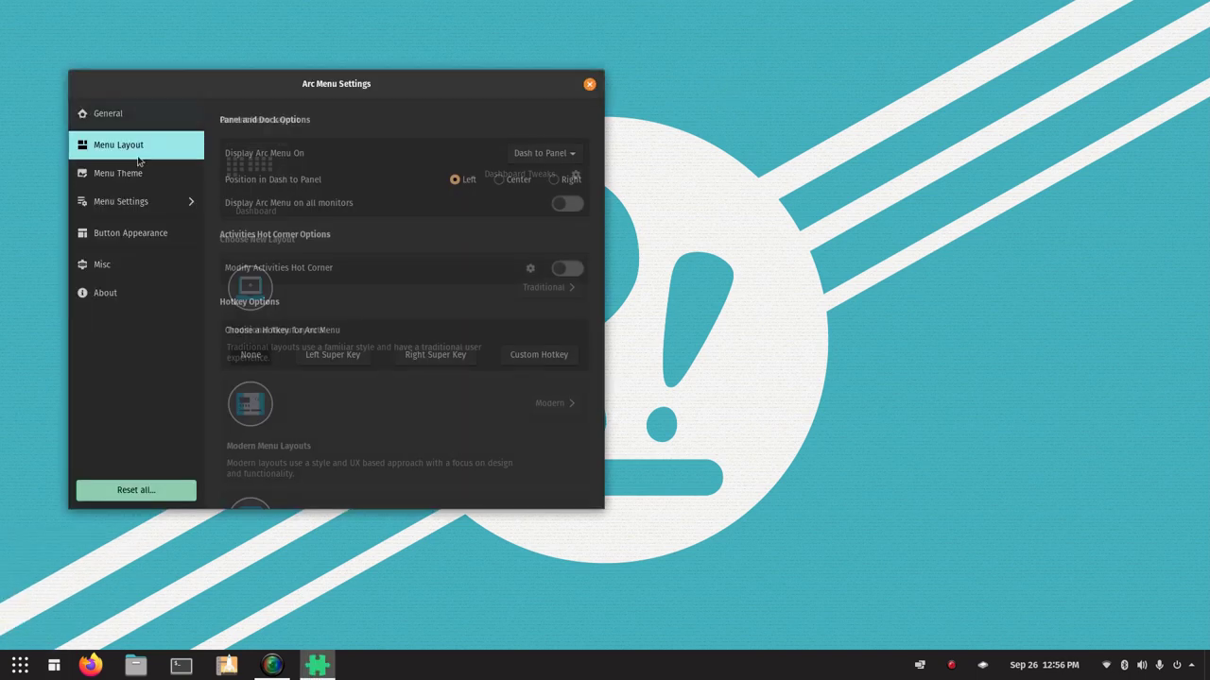
{"action": "double_click", "coordinate": [445, 78]}
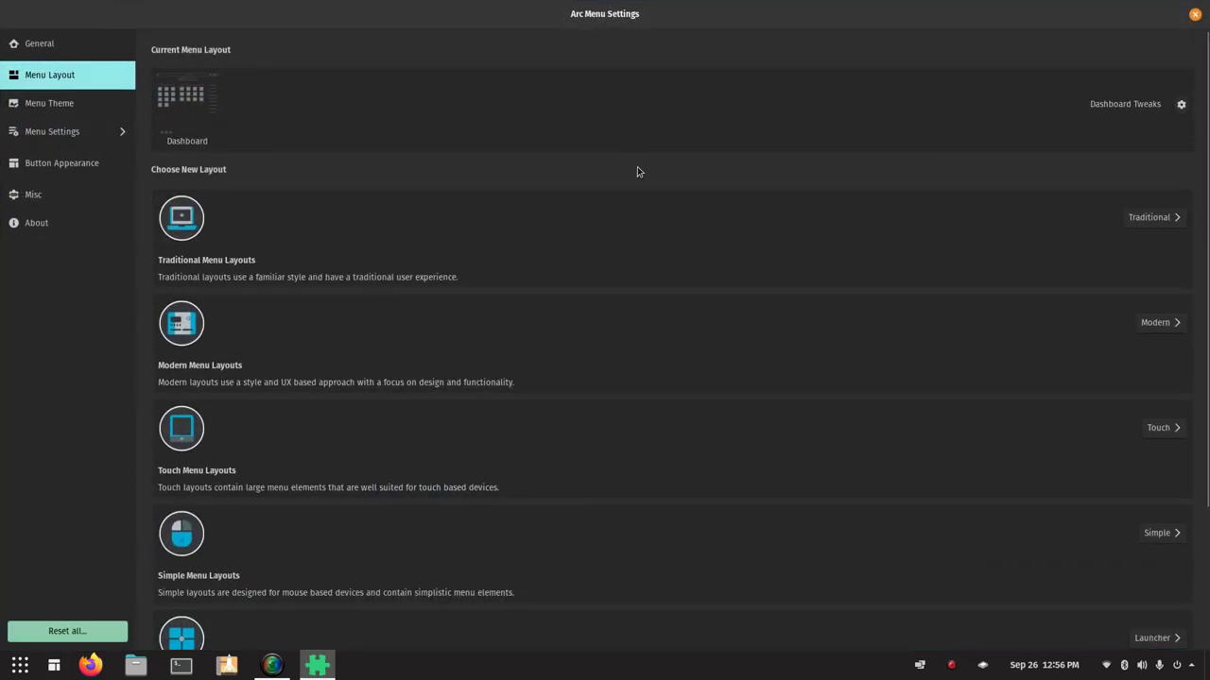
- Apply the Brisk Menu Style layout from the Traditional menu layouts, and open and close the menu in that layout
{"action": "left_click", "coordinate": [1147, 216]}
{"action": "left_click", "coordinate": [673, 139]}
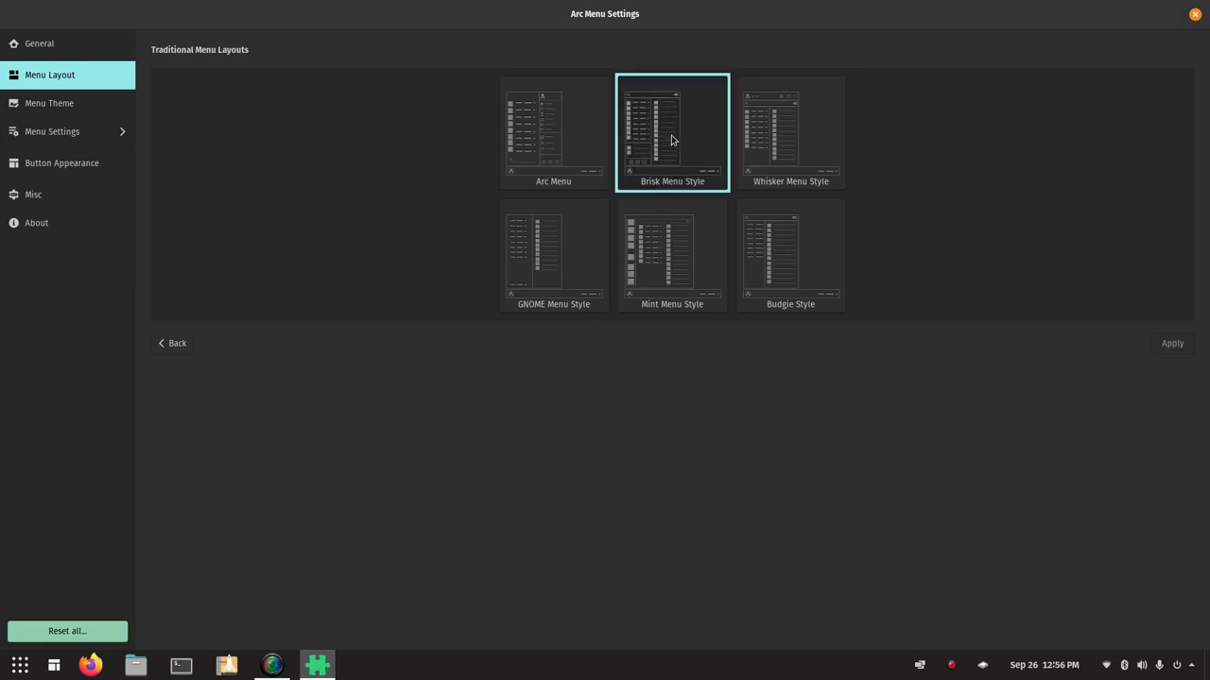
{"action": "left_click", "coordinate": [1170, 344]}
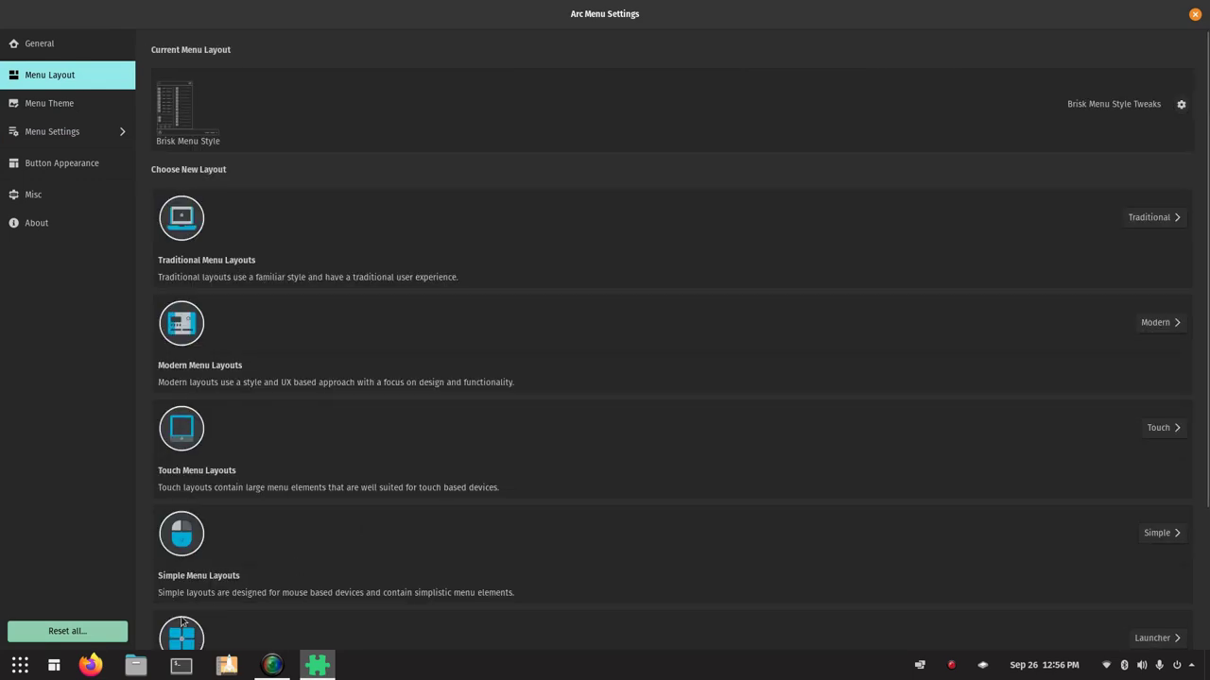
{"action": "left_click", "coordinate": [54, 665]}
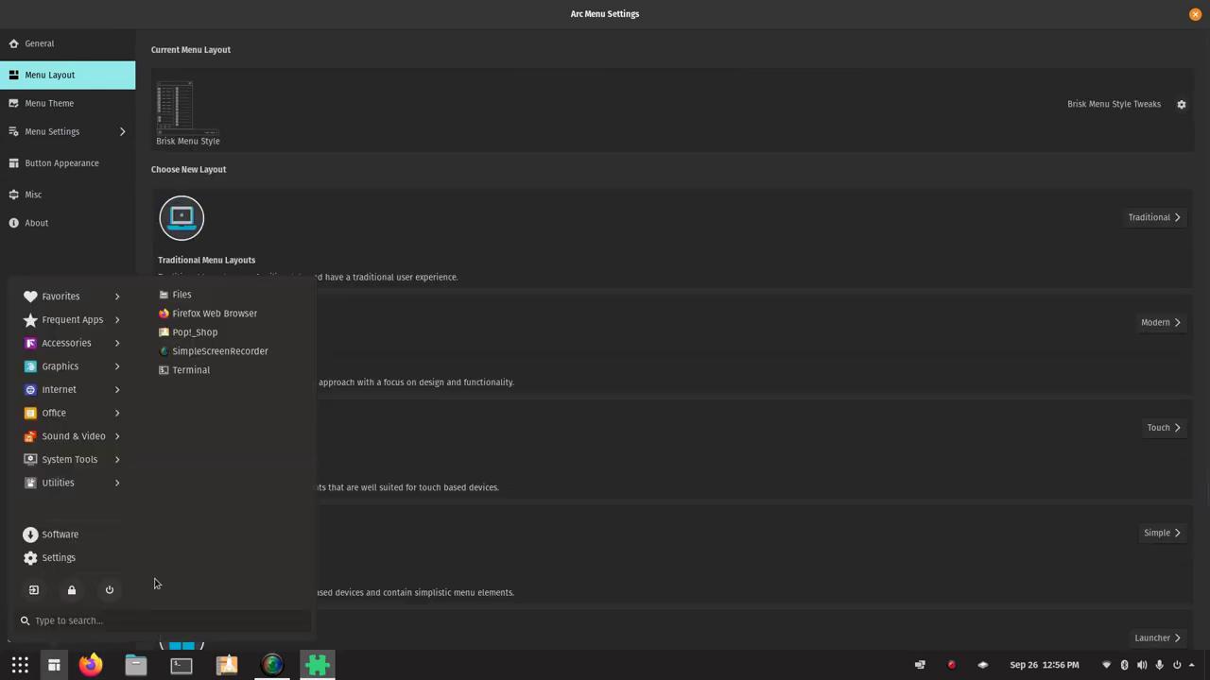
{"action": "left_click", "coordinate": [57, 665]}
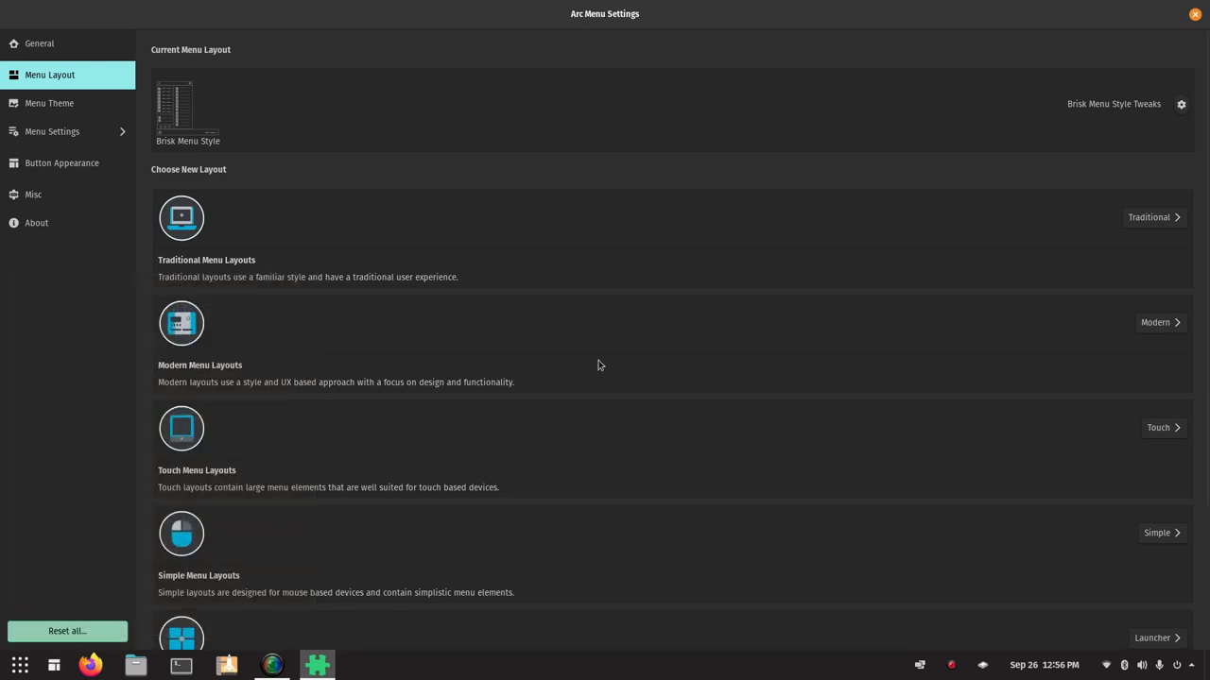
- Switch from Brisk back to the traditional Arc Menu layout and view its menu briefly
{"action": "left_click", "coordinate": [1155, 220]}
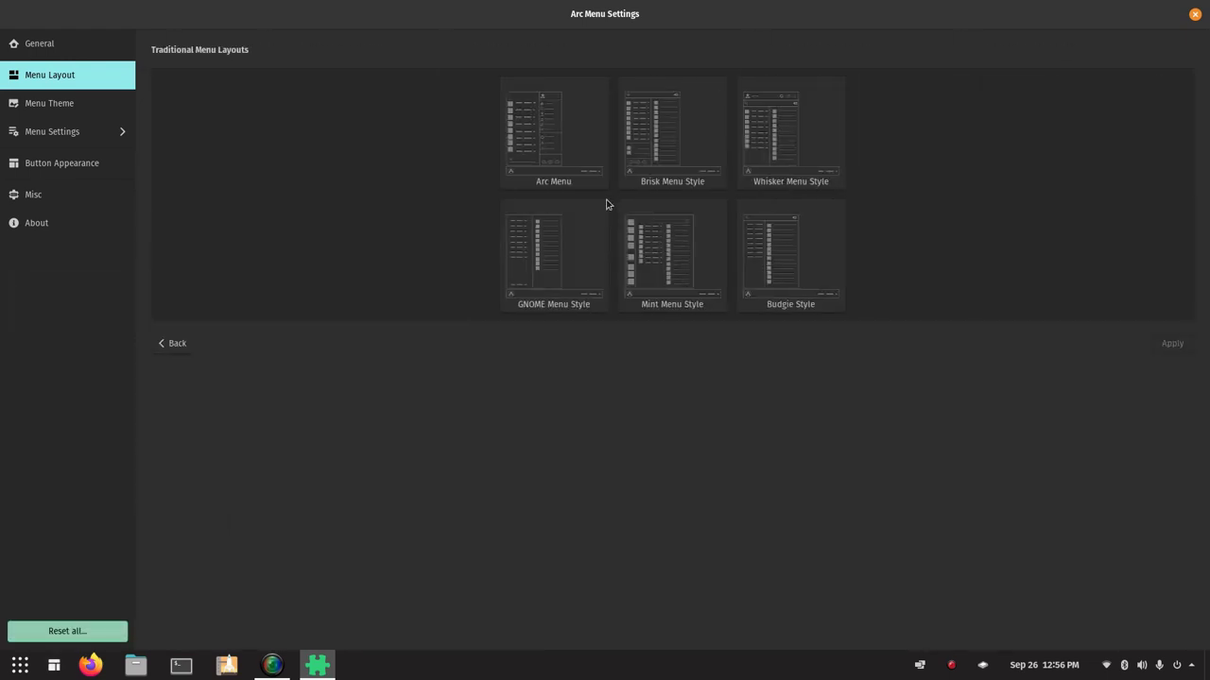
{"action": "left_click", "coordinate": [548, 129]}
{"action": "left_click", "coordinate": [1168, 343]}
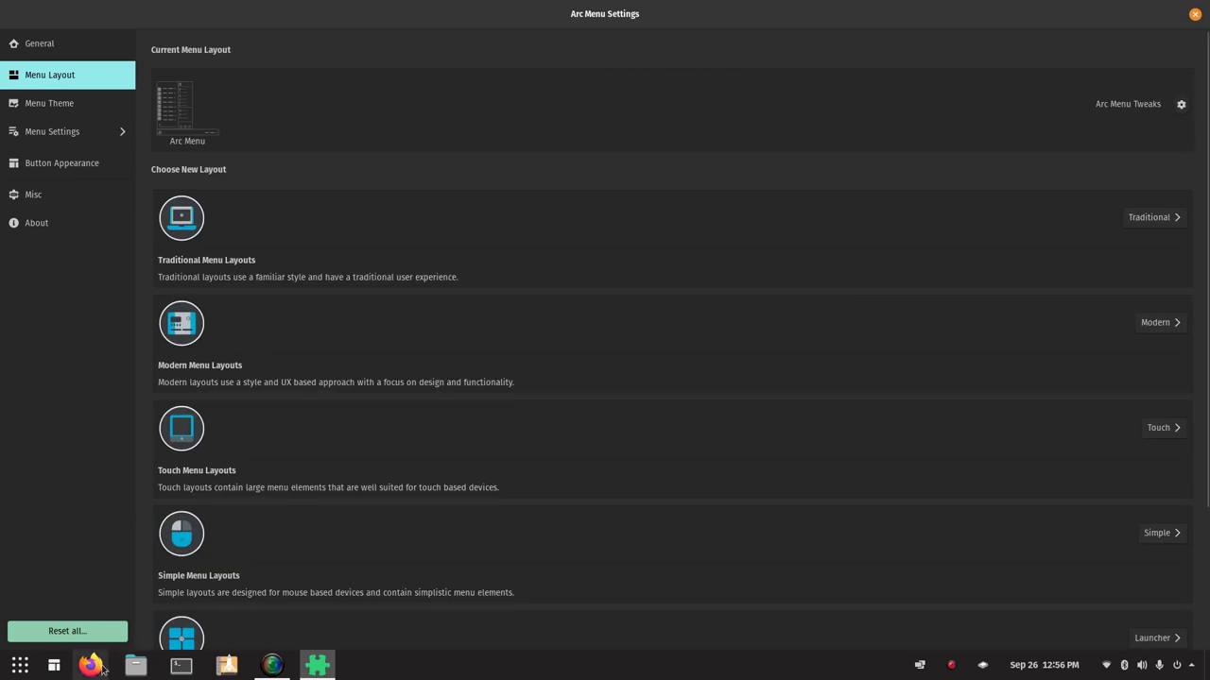
{"action": "left_click", "coordinate": [54, 667]}
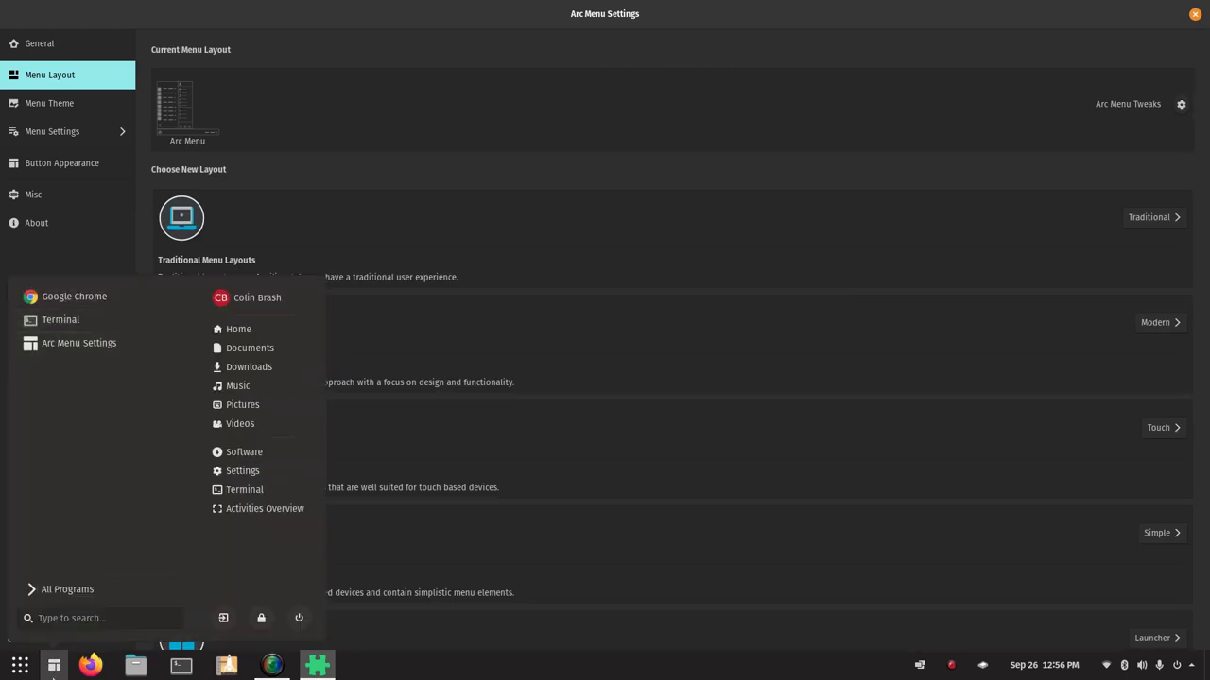
{"action": "left_click", "coordinate": [54, 667]}
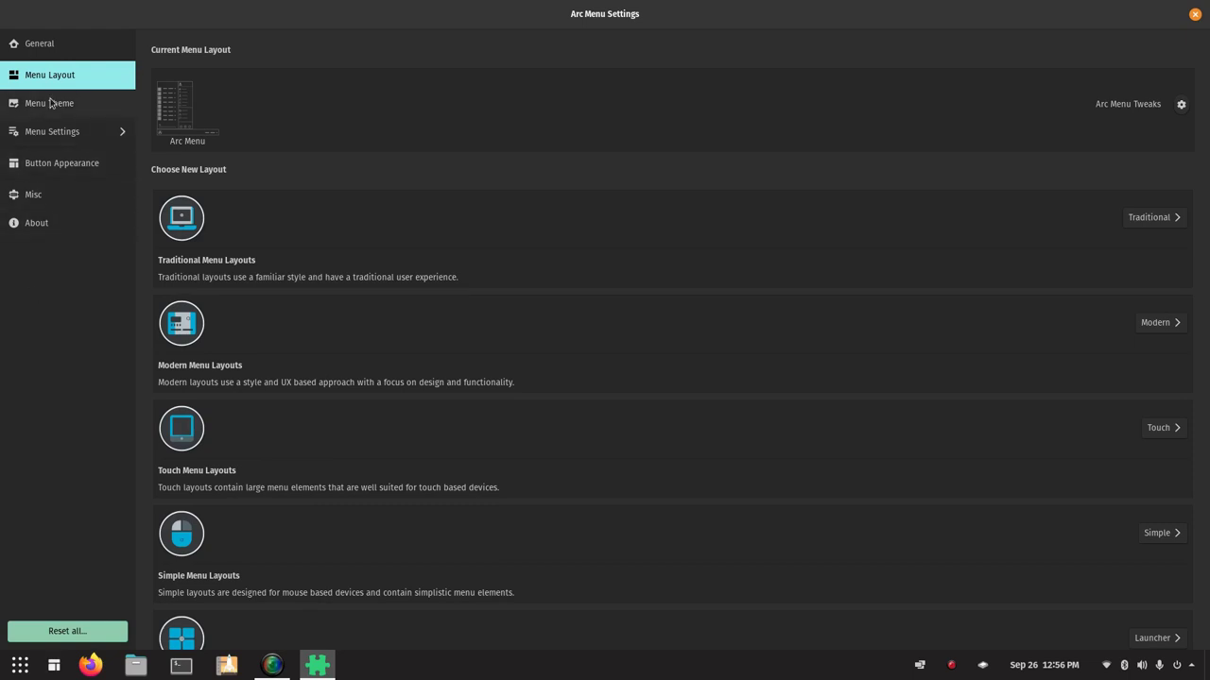
- Add CherryTree and Calculator to the Pinned Apps, apply the change, and check the pinned apps in the opened menu
{"action": "left_click", "coordinate": [51, 132]}
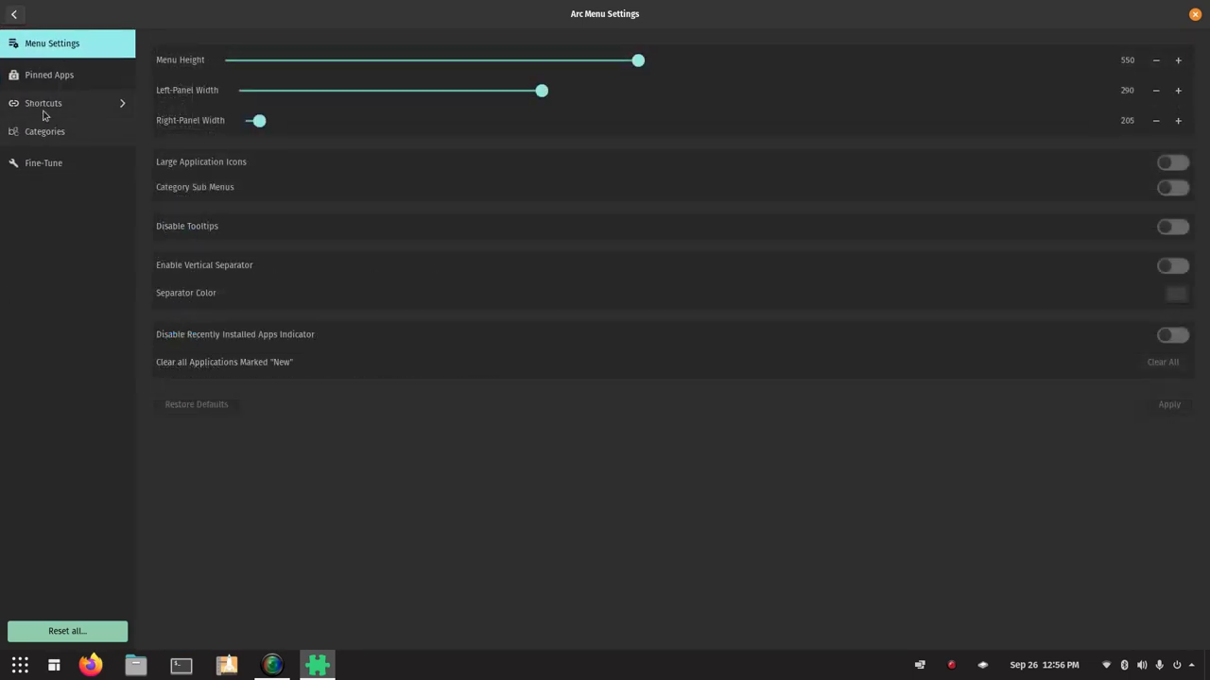
{"action": "left_click", "coordinate": [44, 82]}
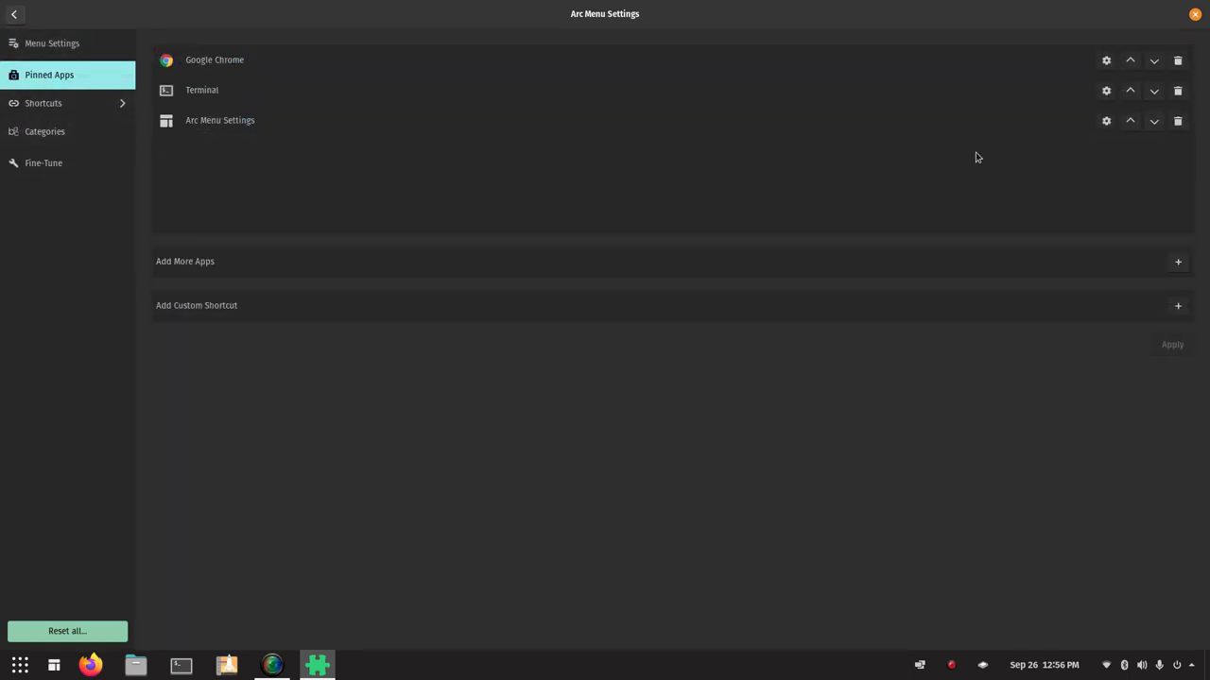
{"action": "left_click", "coordinate": [1179, 262]}
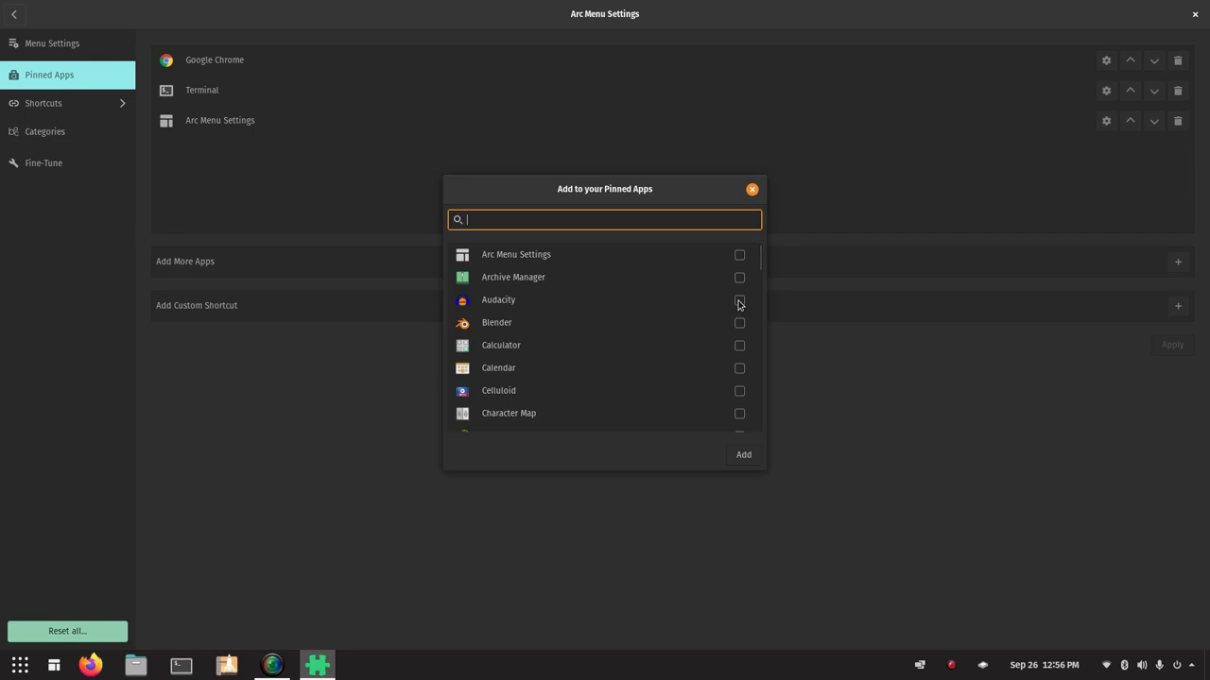
{"action": "scroll", "coordinate": [652, 334], "scroll_direction": "down", "scroll_amount": 2}
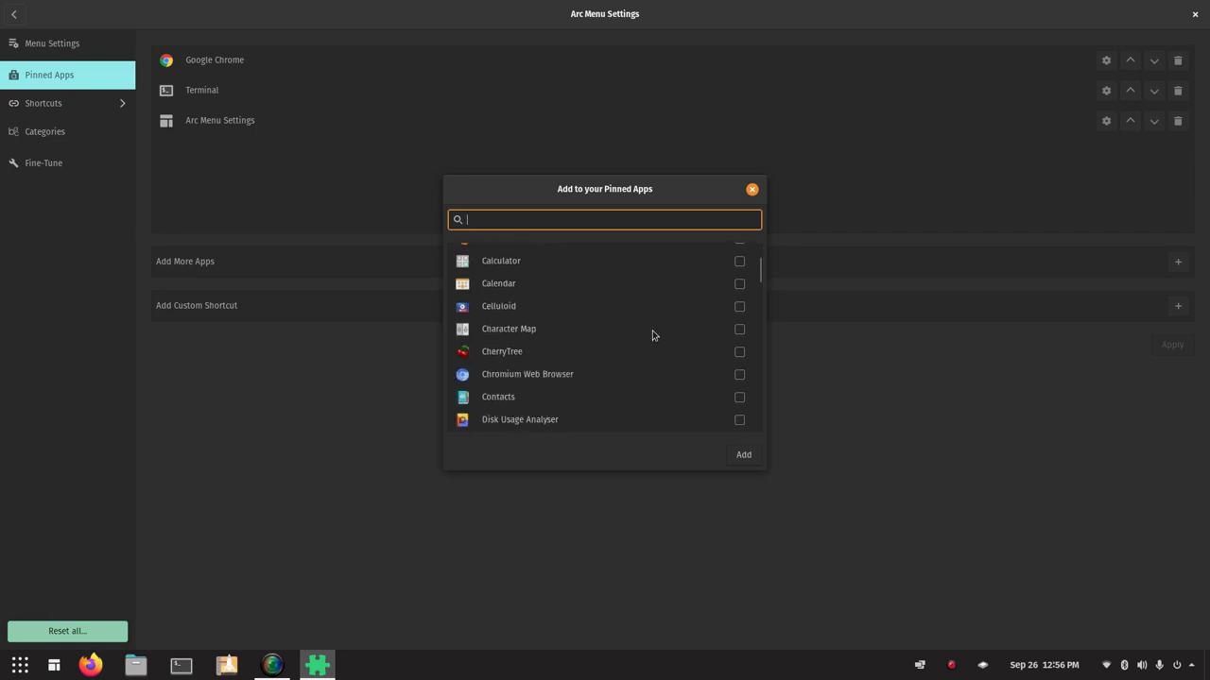
{"action": "left_click", "coordinate": [740, 352]}
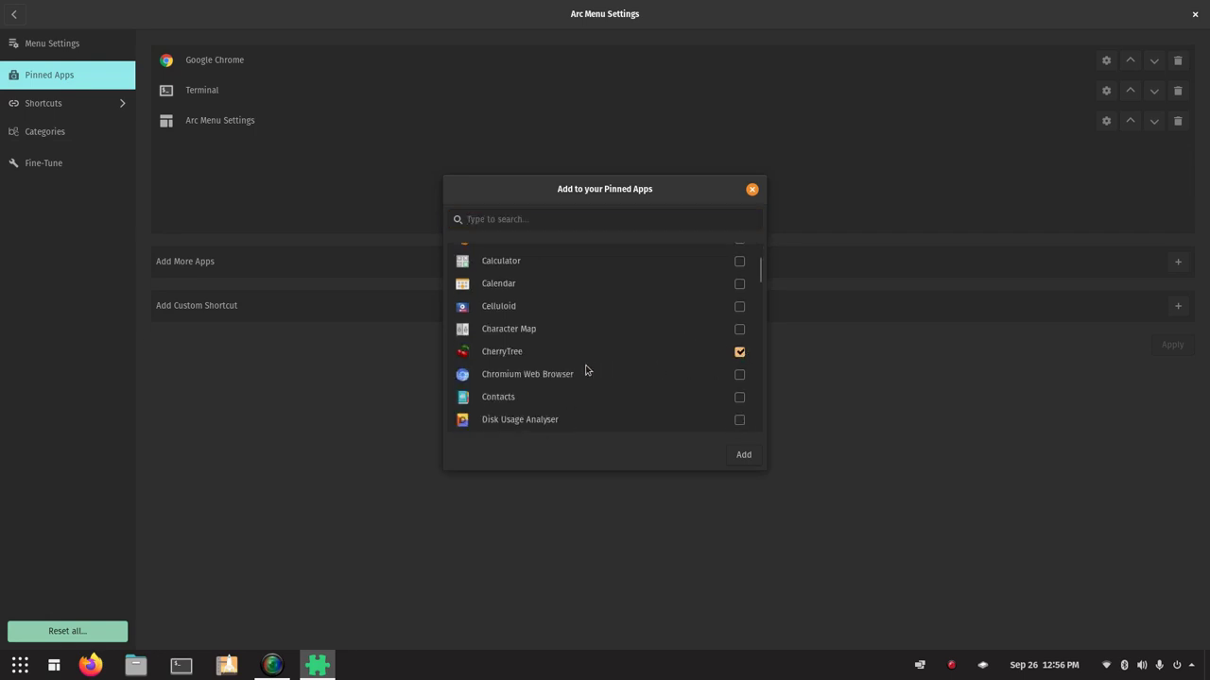
{"action": "scroll", "coordinate": [585, 370], "scroll_direction": "up", "scroll_amount": 2}
{"action": "left_click", "coordinate": [740, 346]}
{"action": "left_click", "coordinate": [742, 455]}
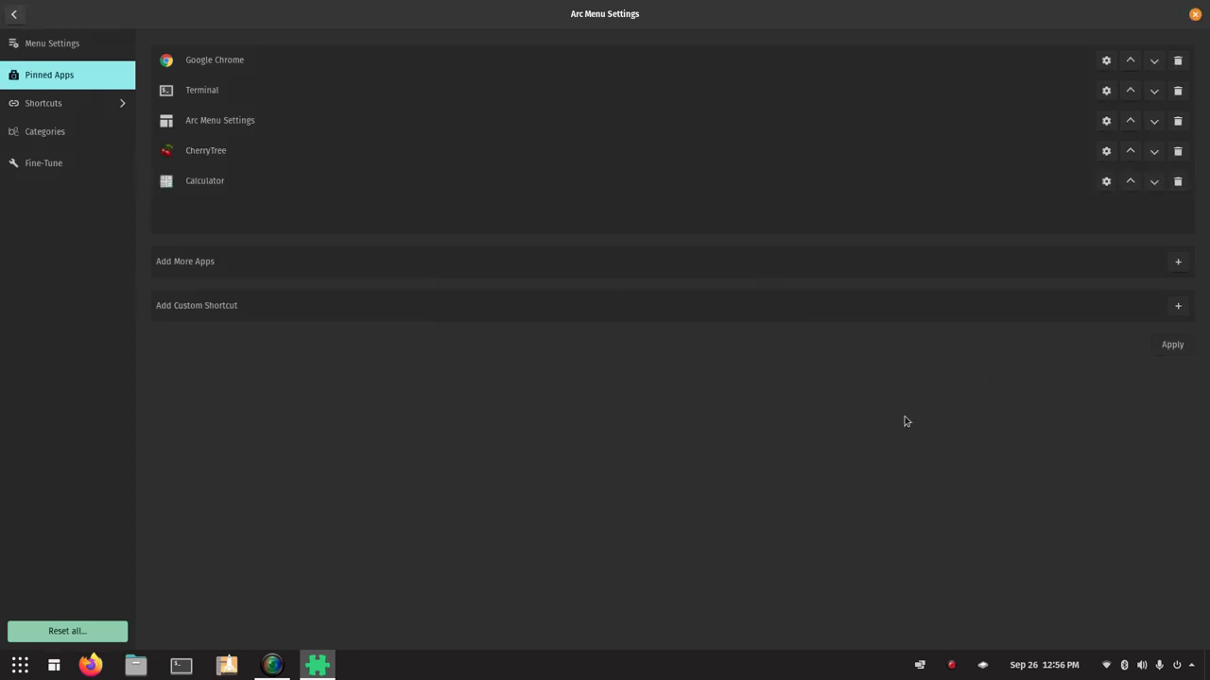
{"action": "left_click", "coordinate": [1174, 347]}
{"action": "left_click", "coordinate": [54, 665]}
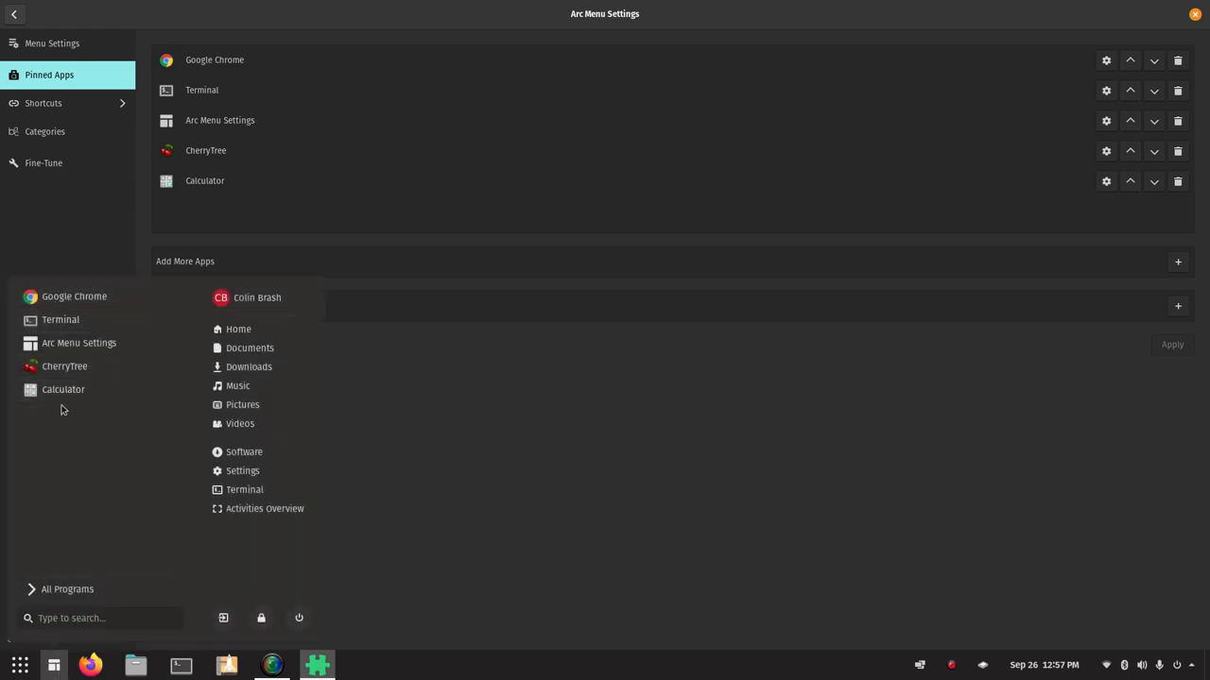
{"action": "left_click", "coordinate": [52, 671]}
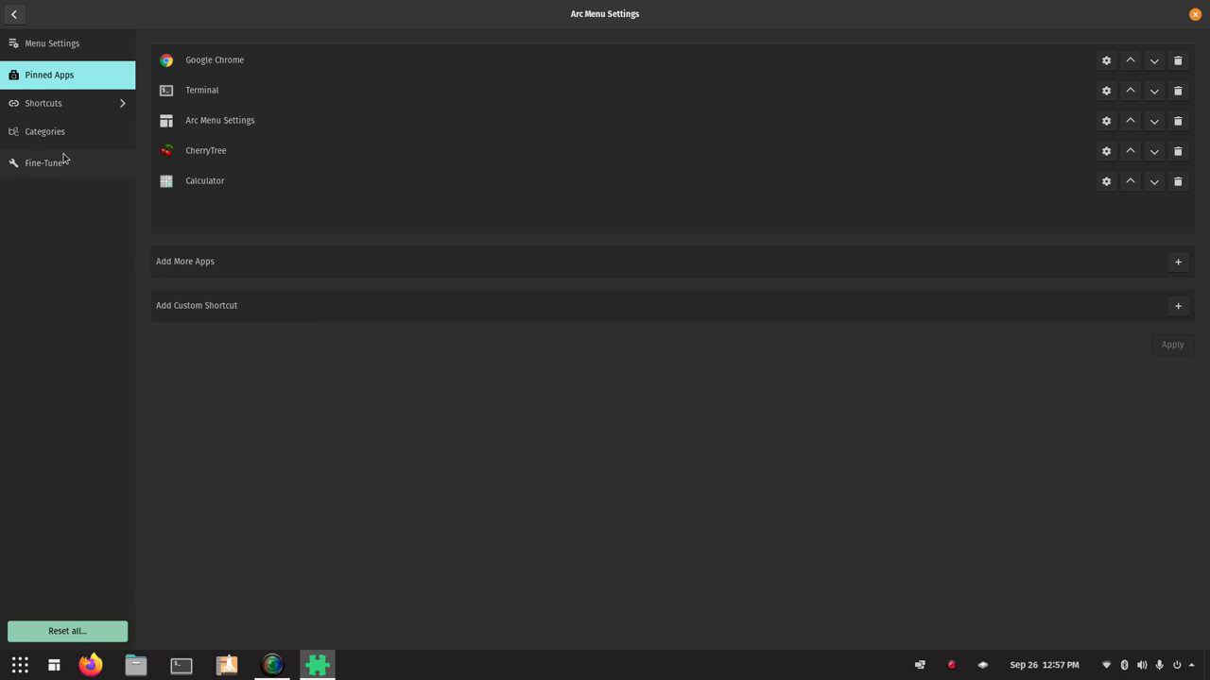
- Return to the menu layouts and apply the Mint Menu Style layout from the Traditional group
{"action": "left_click", "coordinate": [15, 16]}
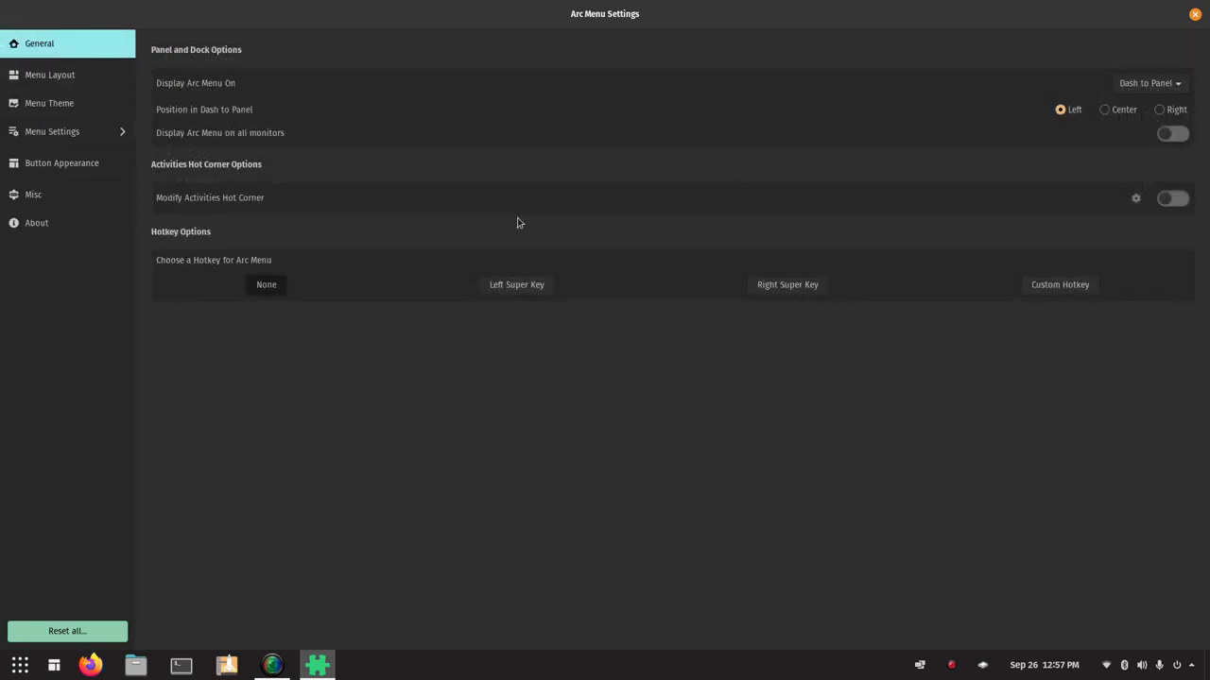
{"action": "left_click", "coordinate": [44, 78]}
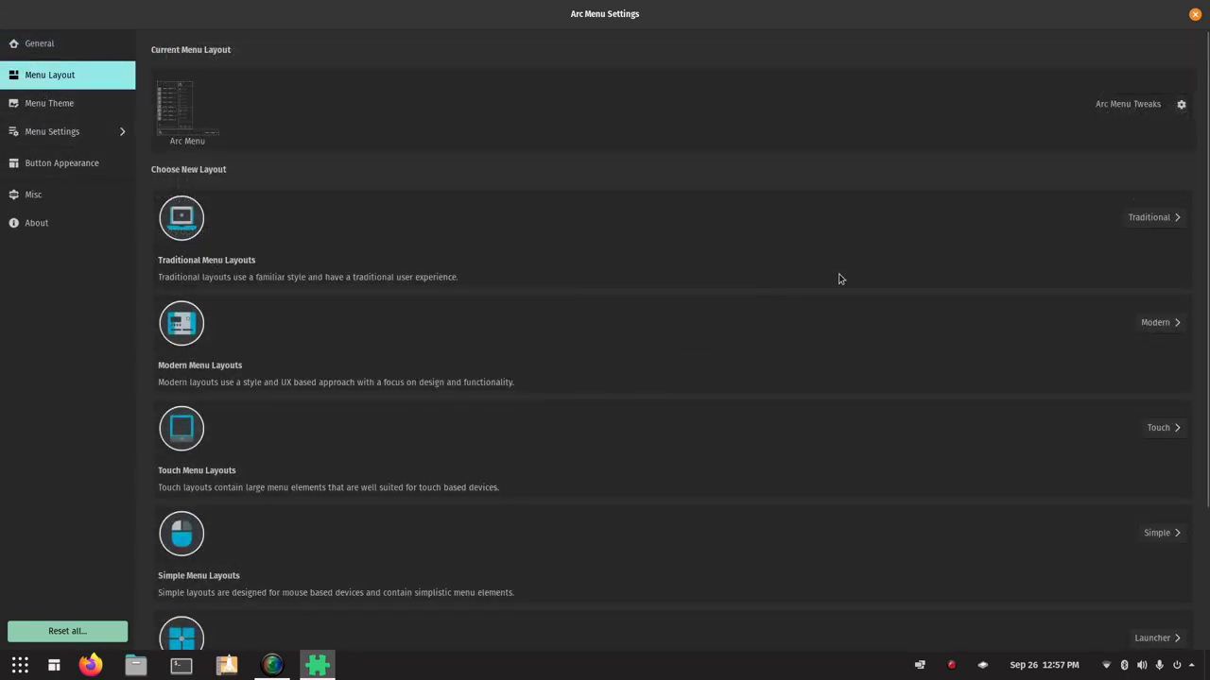
{"action": "left_click", "coordinate": [1141, 218]}
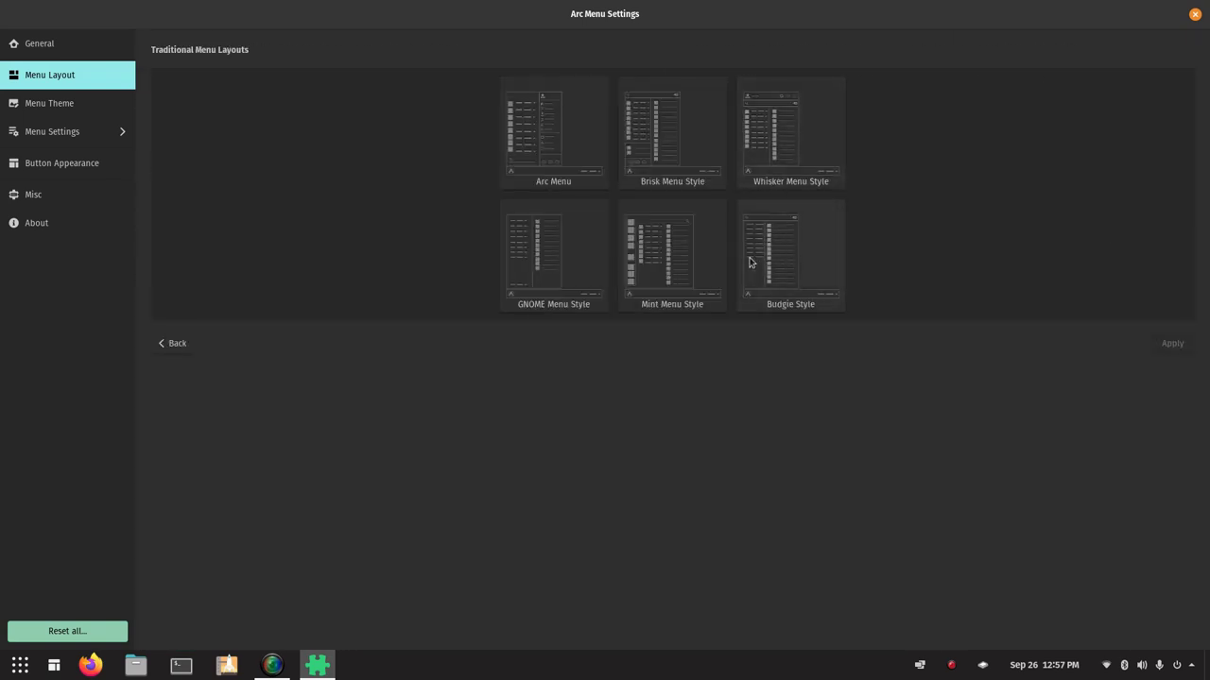
{"action": "left_click", "coordinate": [664, 253]}
{"action": "left_click", "coordinate": [1169, 344]}
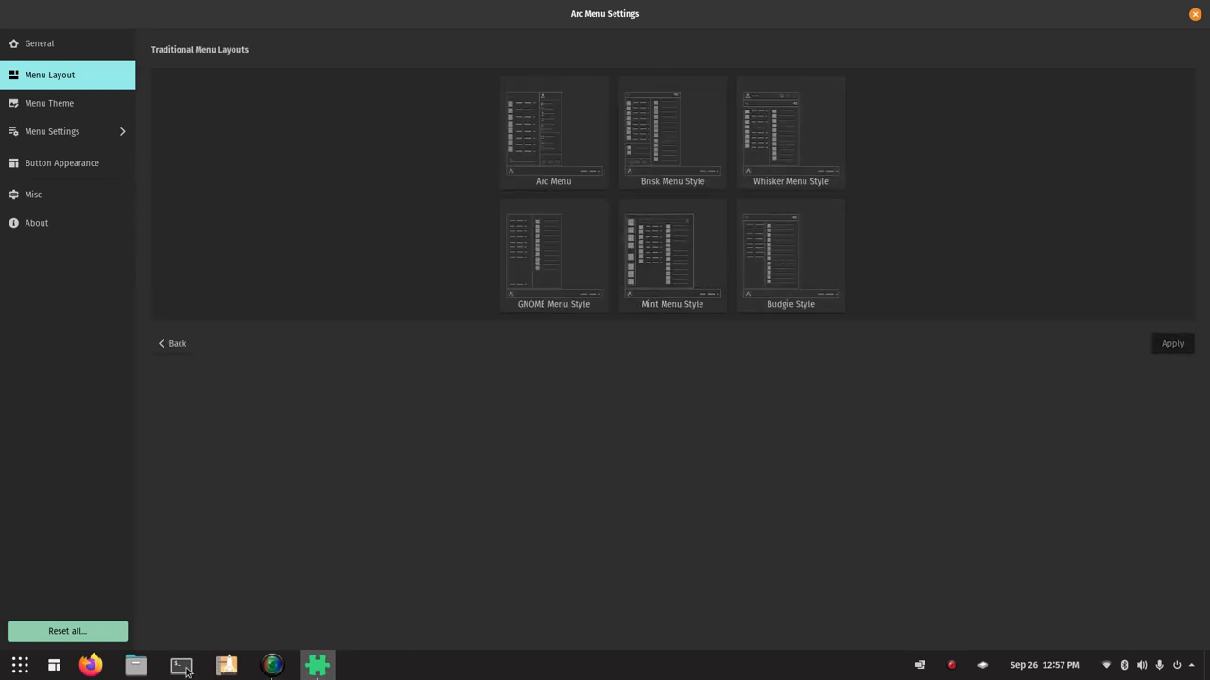
- View the Mint-style menu, look through its application categories up to Favorites, and close it
{"action": "left_click", "coordinate": [54, 665]}
{"action": "mouse_move", "coordinate": [208, 489]}
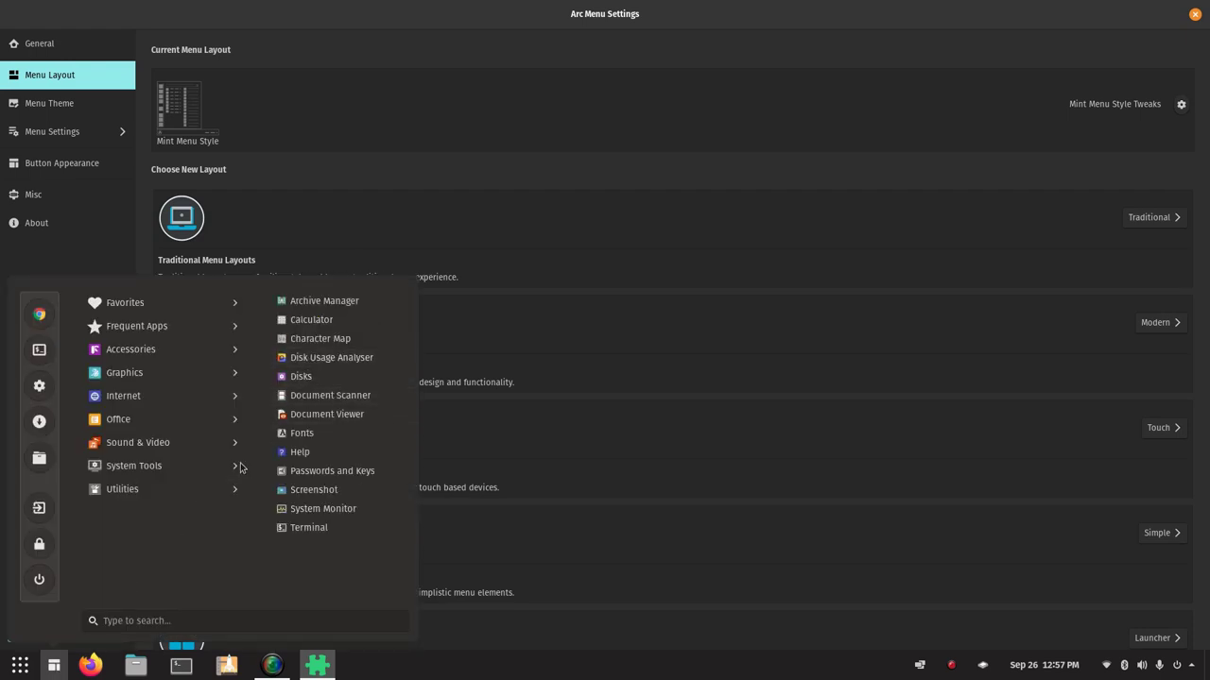
{"action": "mouse_move", "coordinate": [121, 378]}
{"action": "mouse_move", "coordinate": [127, 302]}
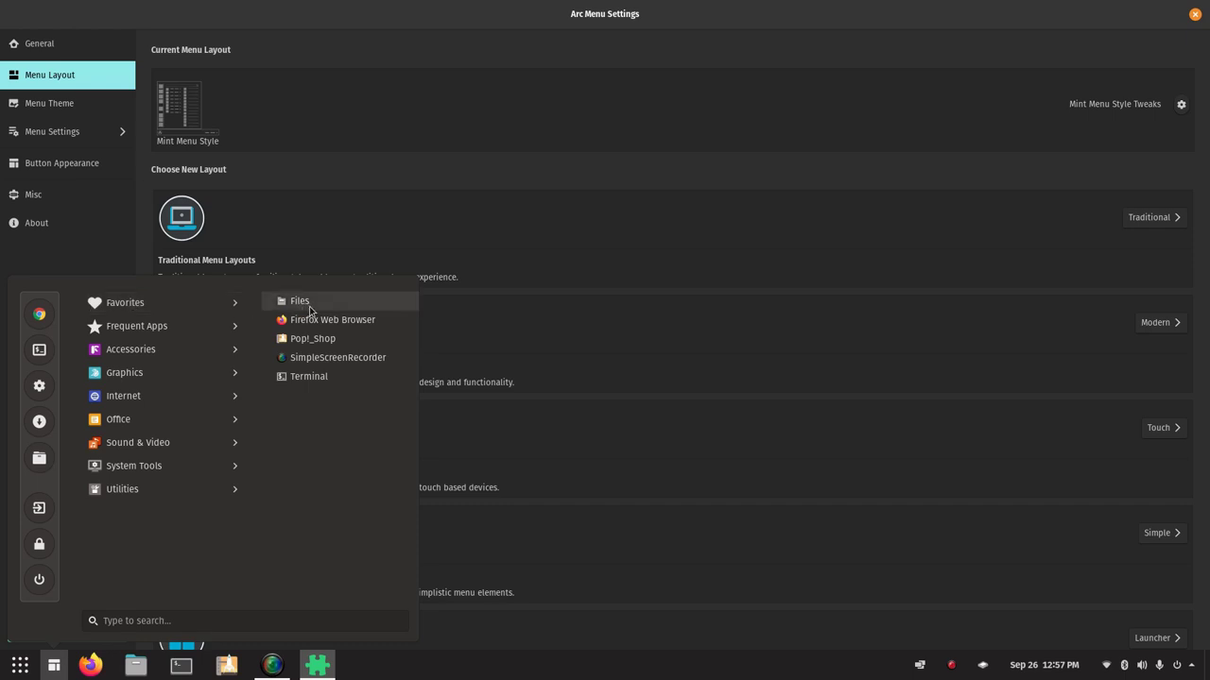
{"action": "left_click", "coordinate": [54, 669]}
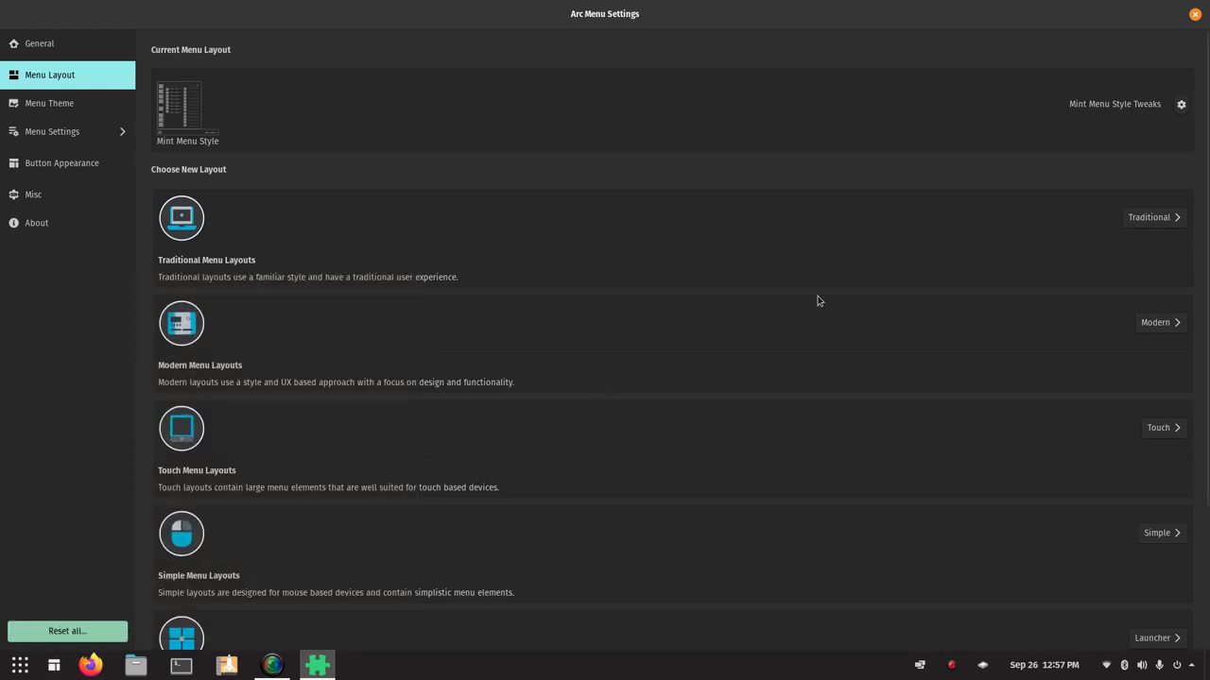
- Apply the Dashboard layout from the Launcher menu layouts, and open and close the menu in that layout
{"action": "left_click", "coordinate": [1138, 218]}
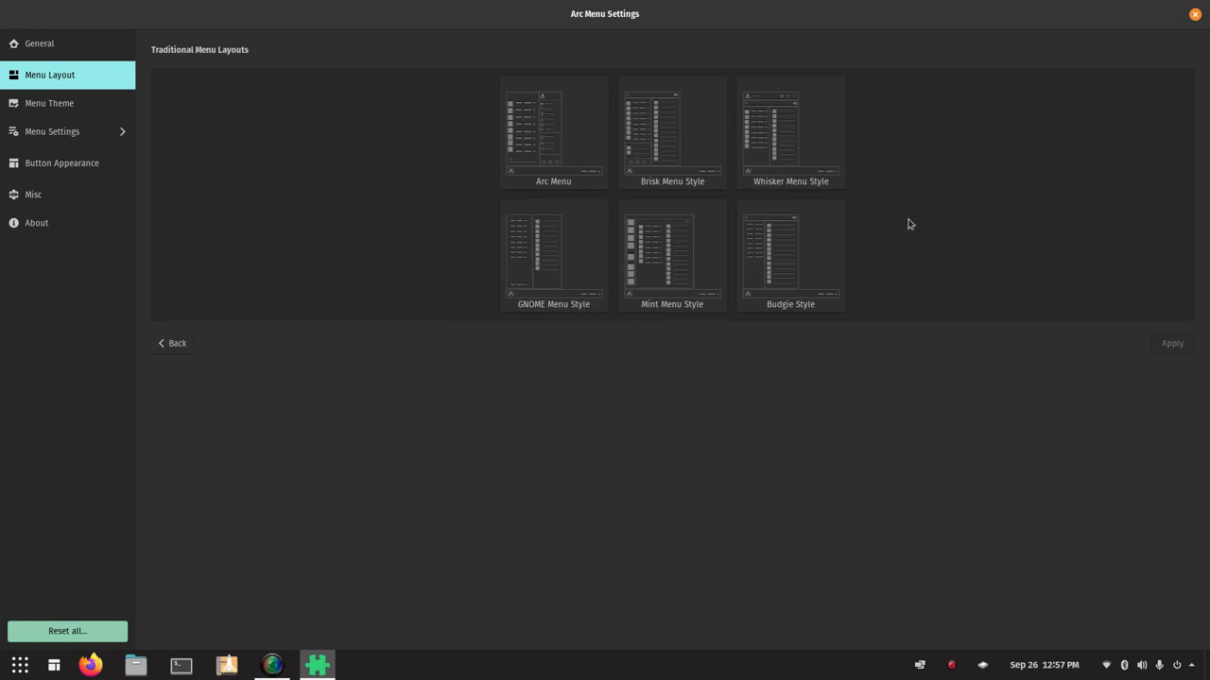
{"action": "left_click", "coordinate": [175, 343]}
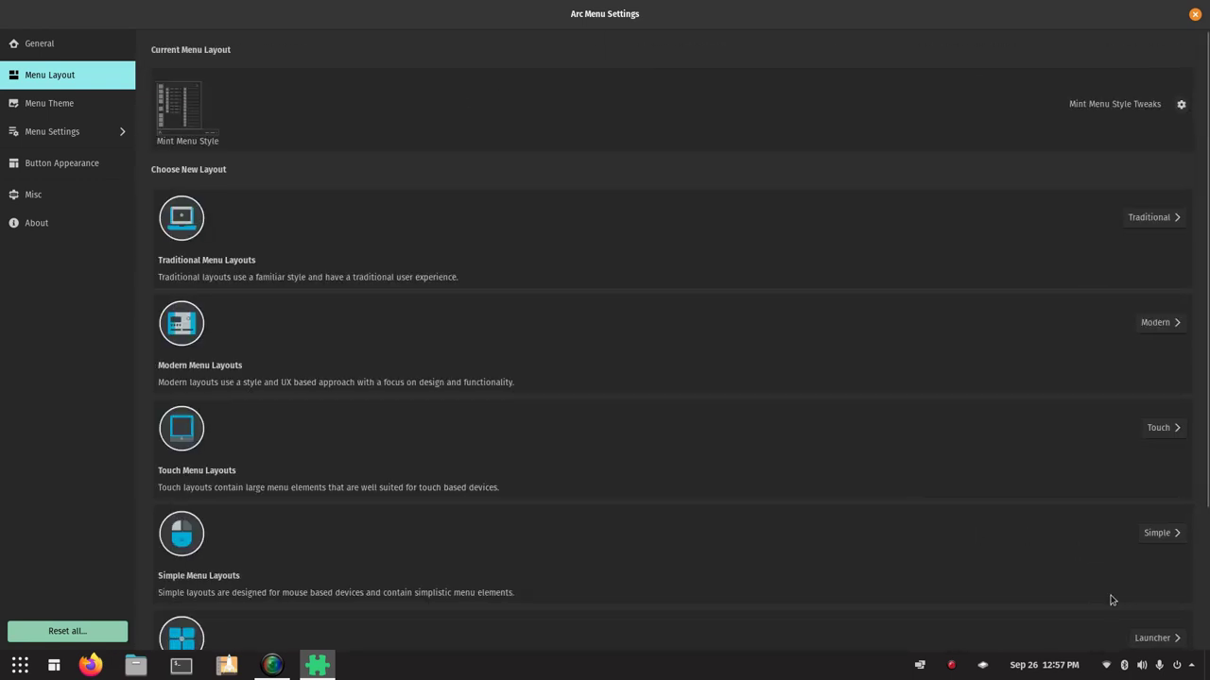
{"action": "left_click", "coordinate": [1151, 638]}
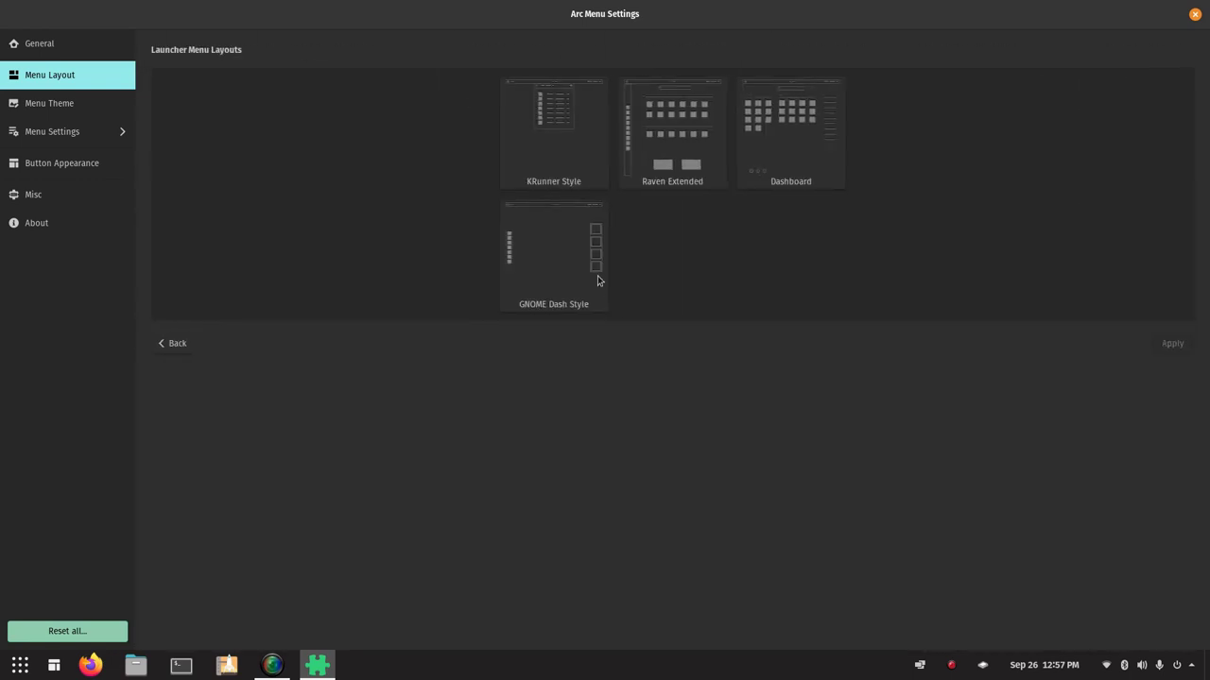
{"action": "left_click", "coordinate": [563, 156]}
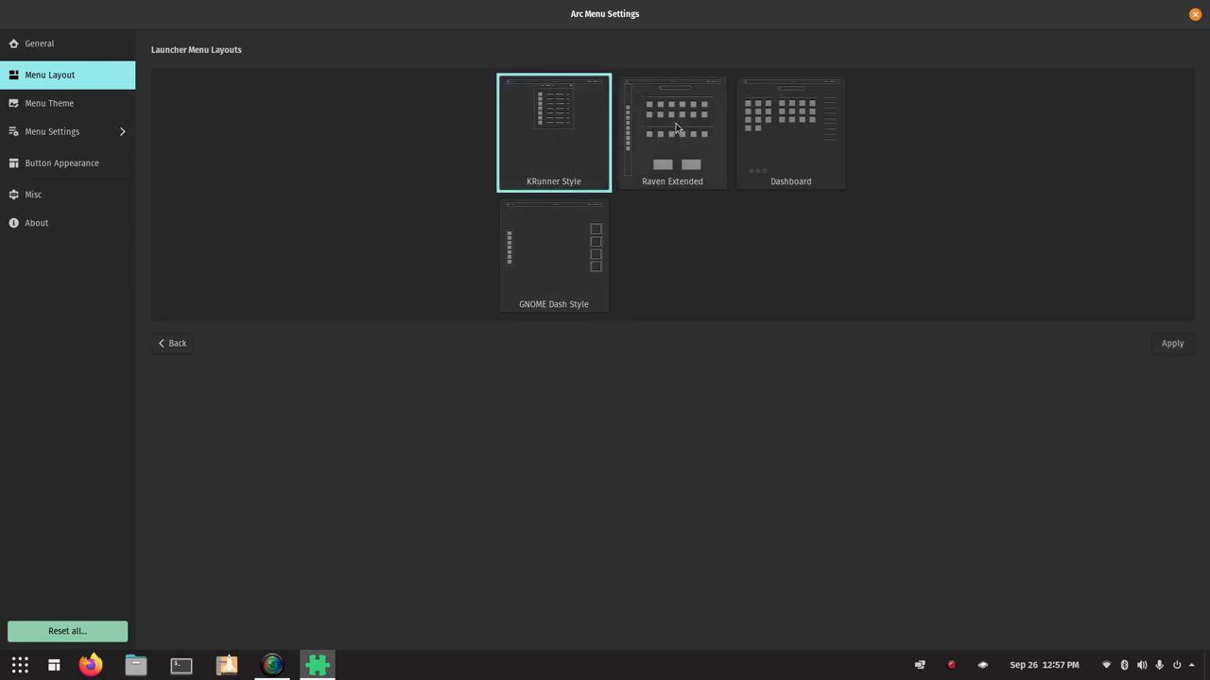
{"action": "left_click", "coordinate": [792, 123]}
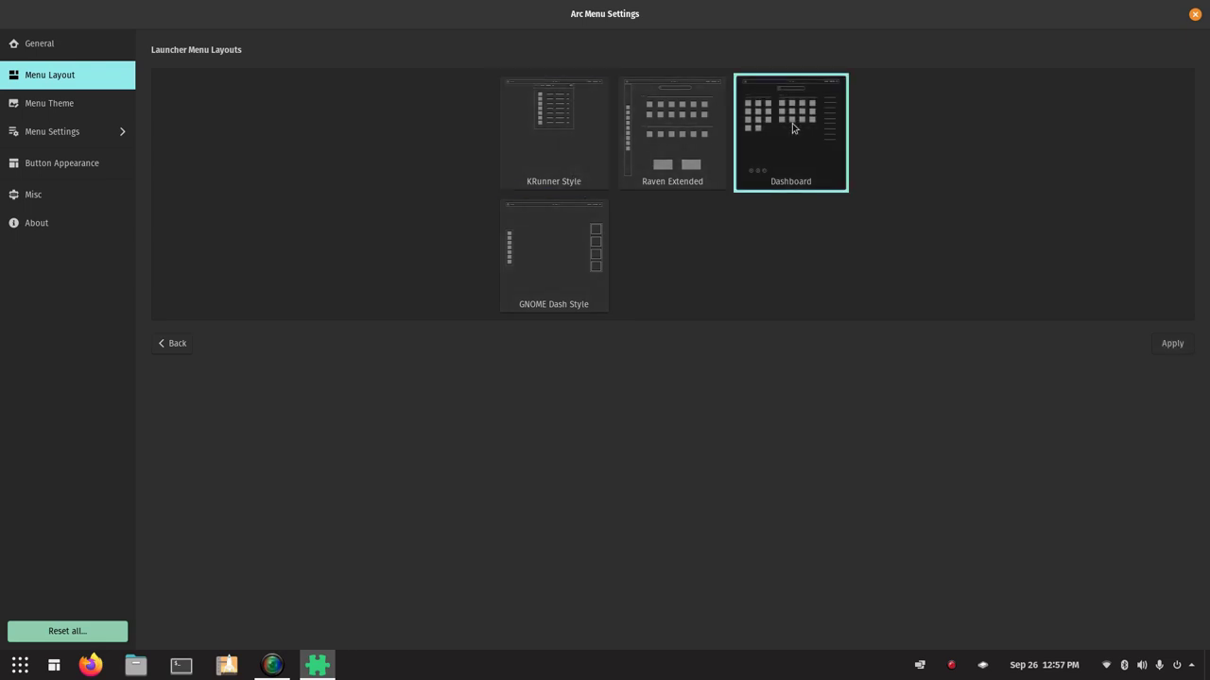
{"action": "left_click", "coordinate": [1160, 351]}
{"action": "left_click", "coordinate": [54, 665]}
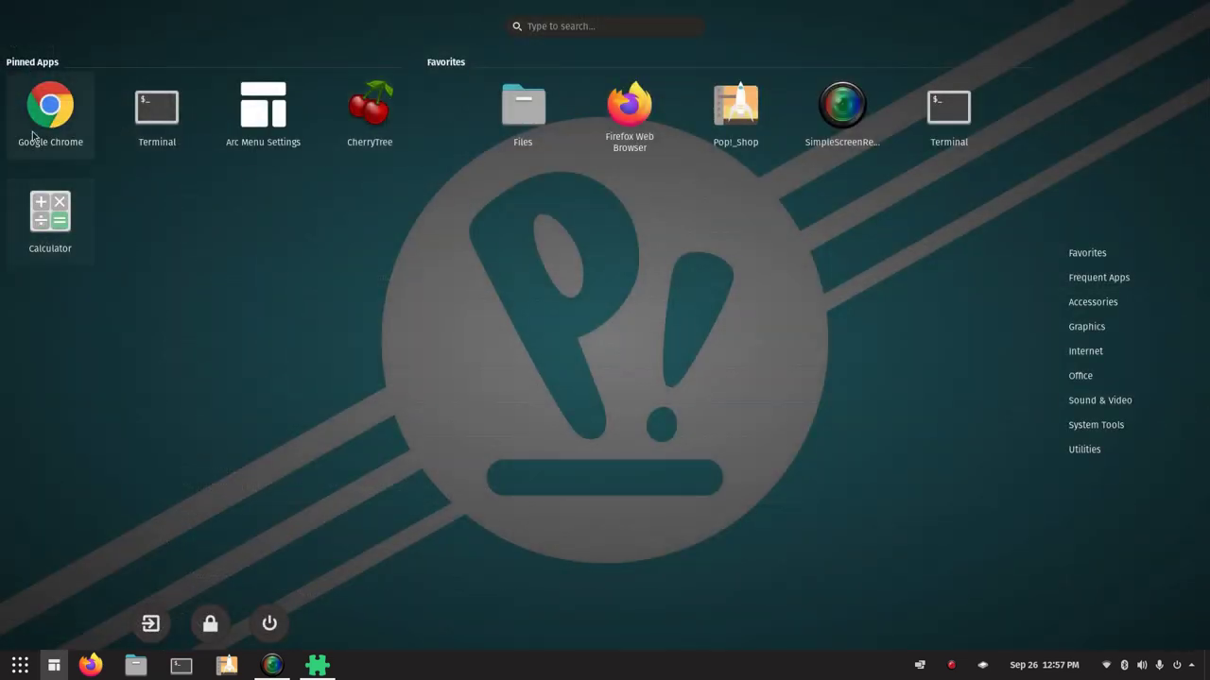
{"action": "left_click", "coordinate": [113, 645]}
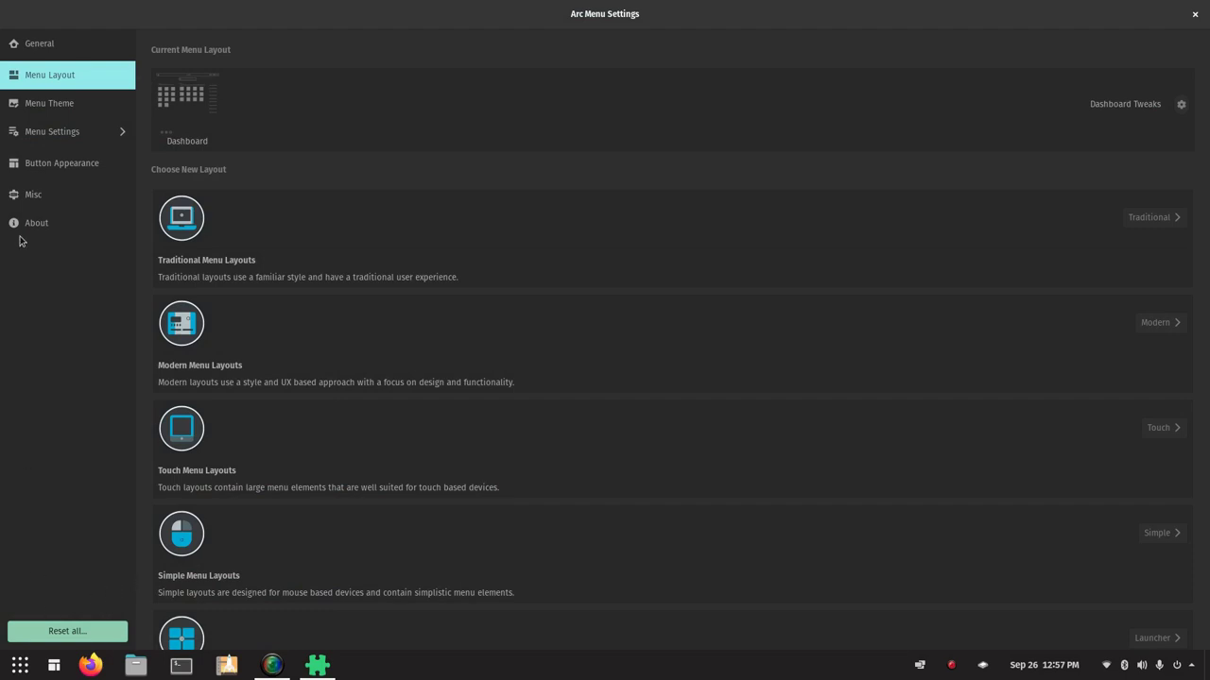
- Go to the Button Appearance settings and review the available Appearance choices without changing the selection
{"action": "left_click", "coordinate": [43, 166]}
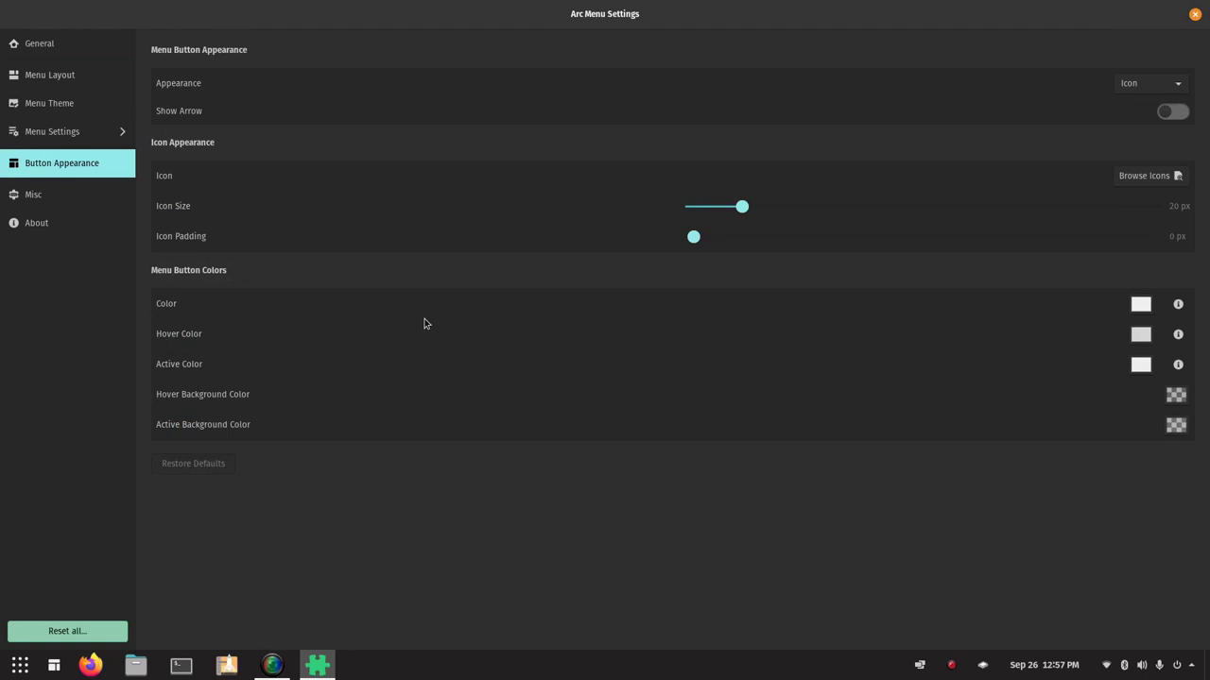
{"action": "left_click", "coordinate": [1169, 84]}
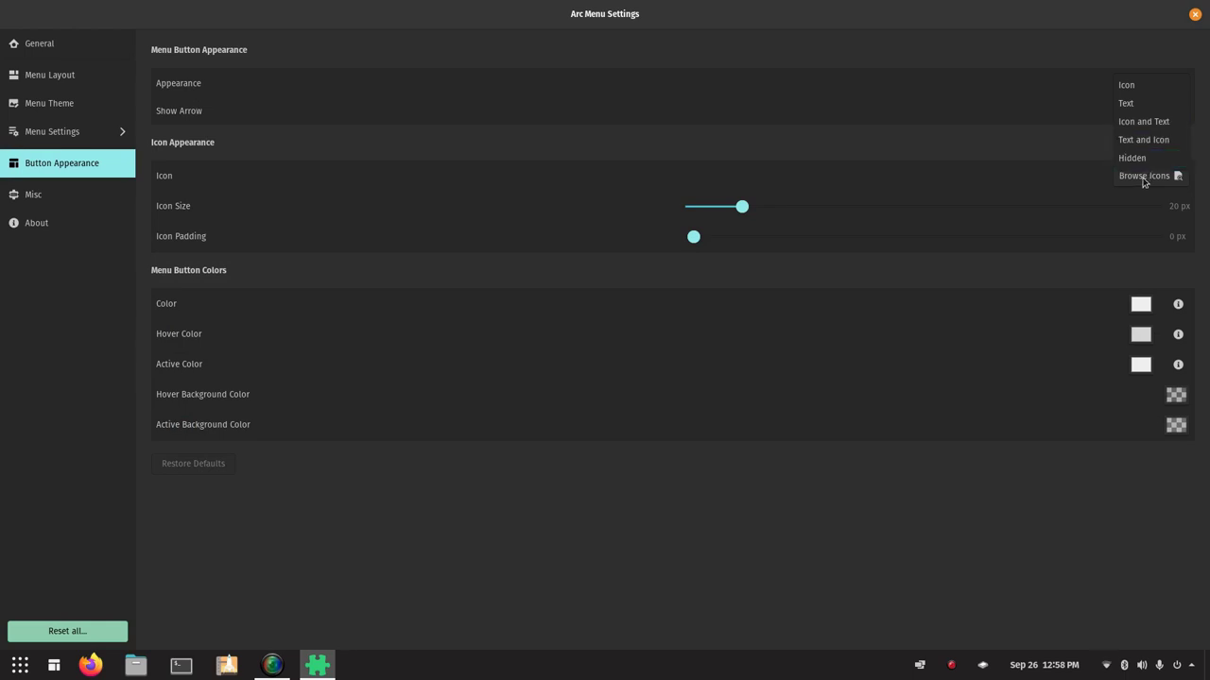
{"action": "left_click", "coordinate": [991, 39]}
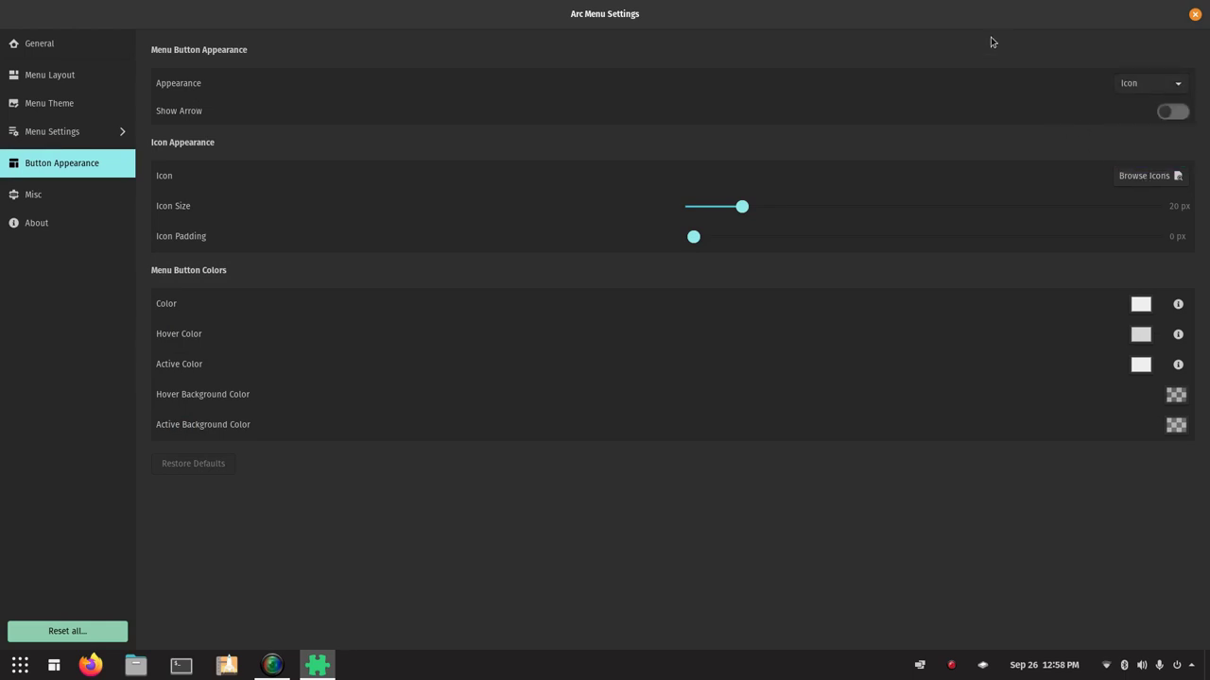
- Try Show Arrow on the menu button, check the button by opening the menu, and turn the arrow off again
{"action": "left_click", "coordinate": [1173, 112]}
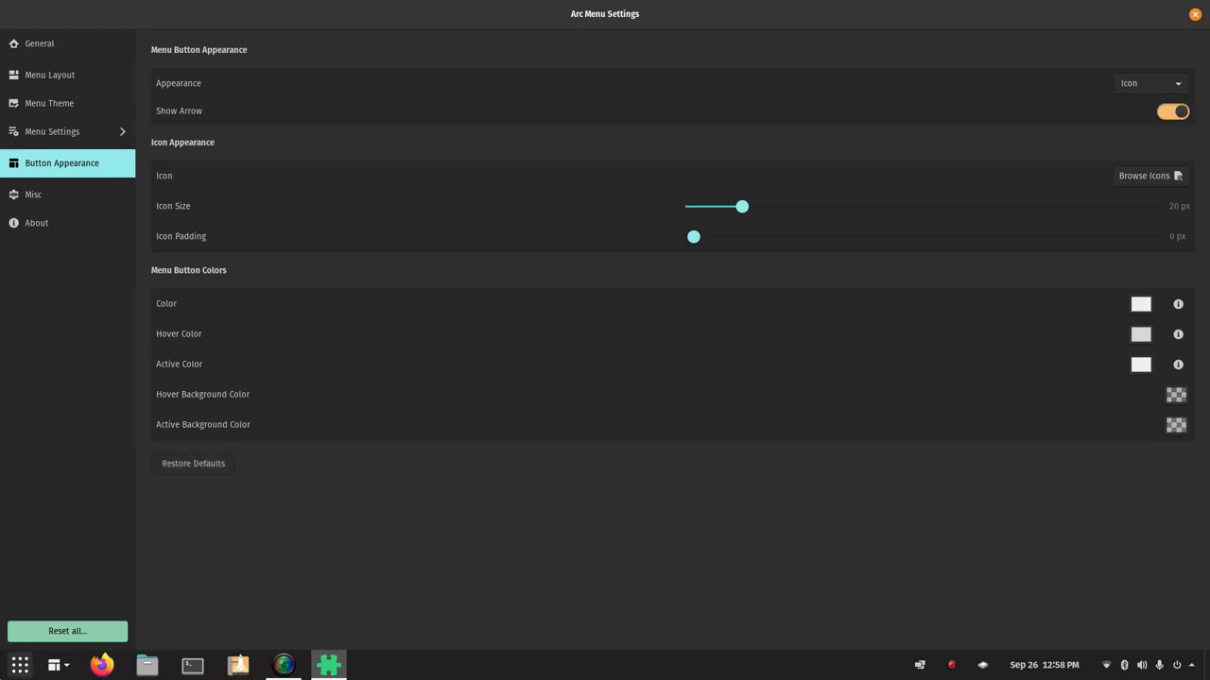
{"action": "left_click", "coordinate": [58, 666]}
{"action": "left_click", "coordinate": [59, 666]}
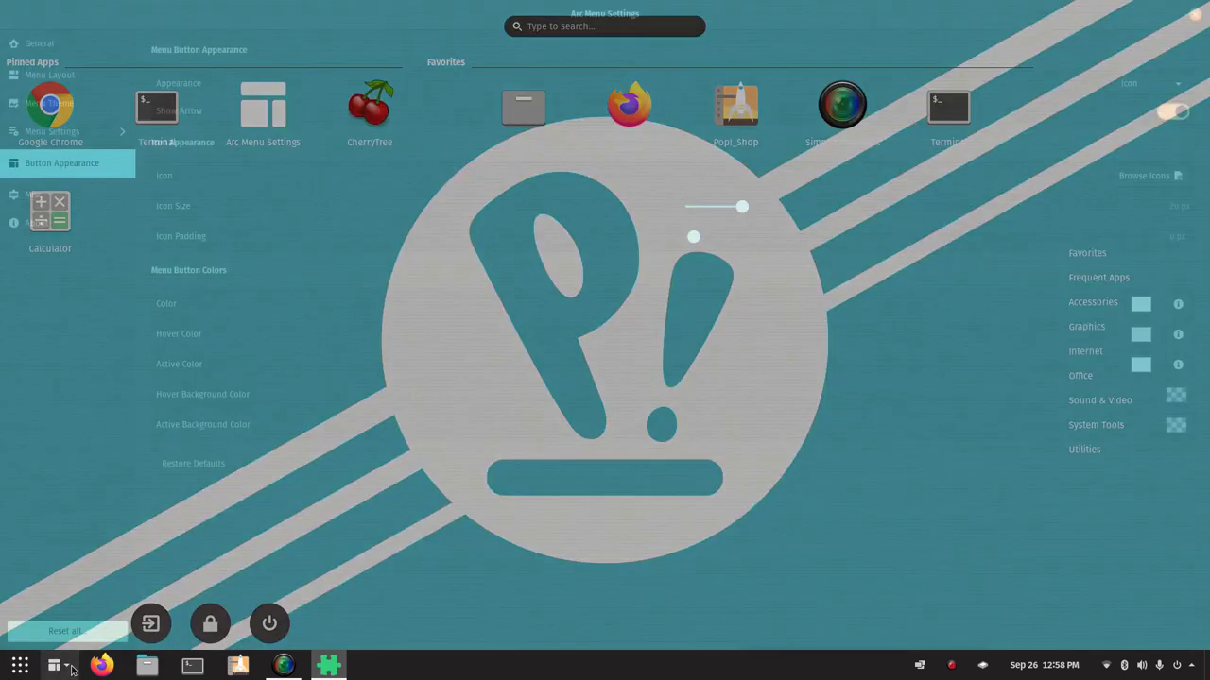
{"action": "left_click", "coordinate": [1169, 115]}
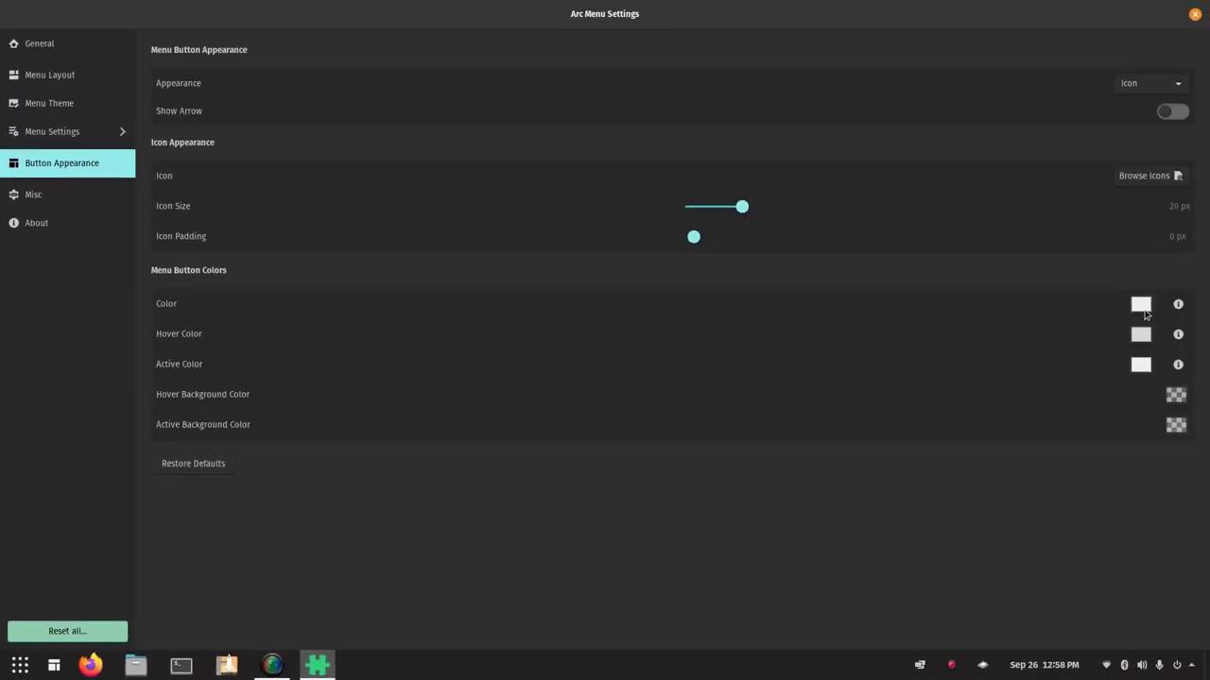
- Set the menu button's Color to medium blue and its Hover Color to bright red
{"action": "left_click", "coordinate": [1141, 303]}
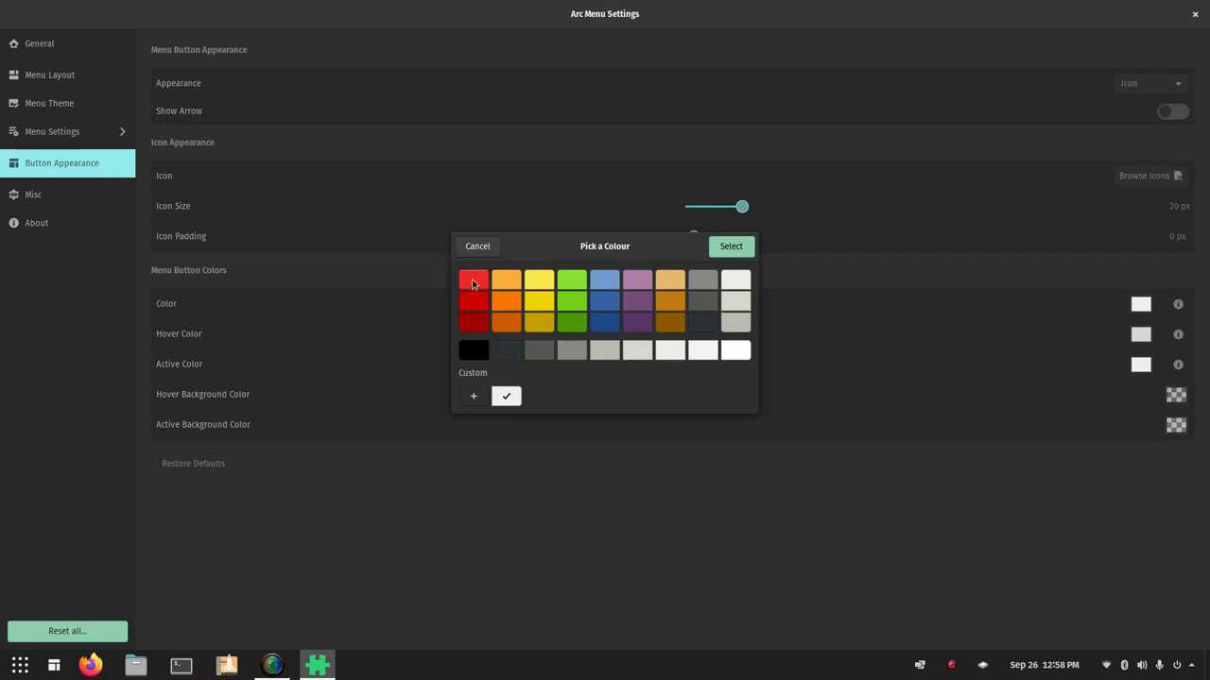
{"action": "left_click", "coordinate": [605, 303]}
{"action": "left_click", "coordinate": [731, 247]}
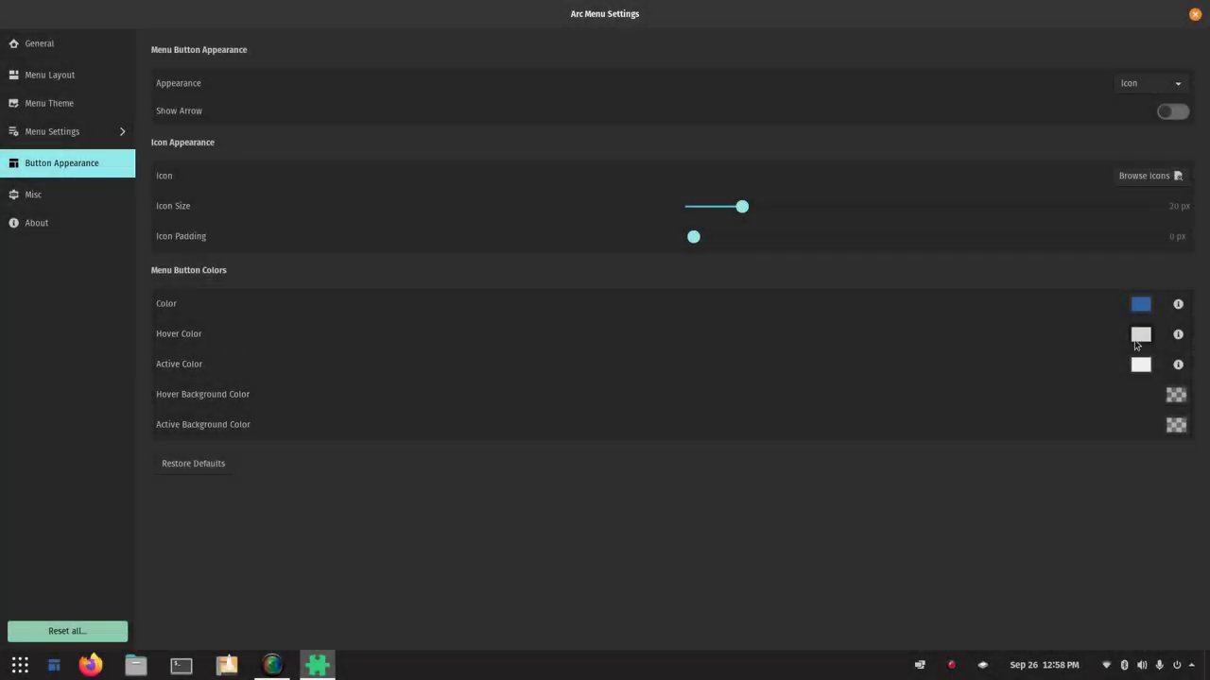
{"action": "left_click", "coordinate": [1141, 334]}
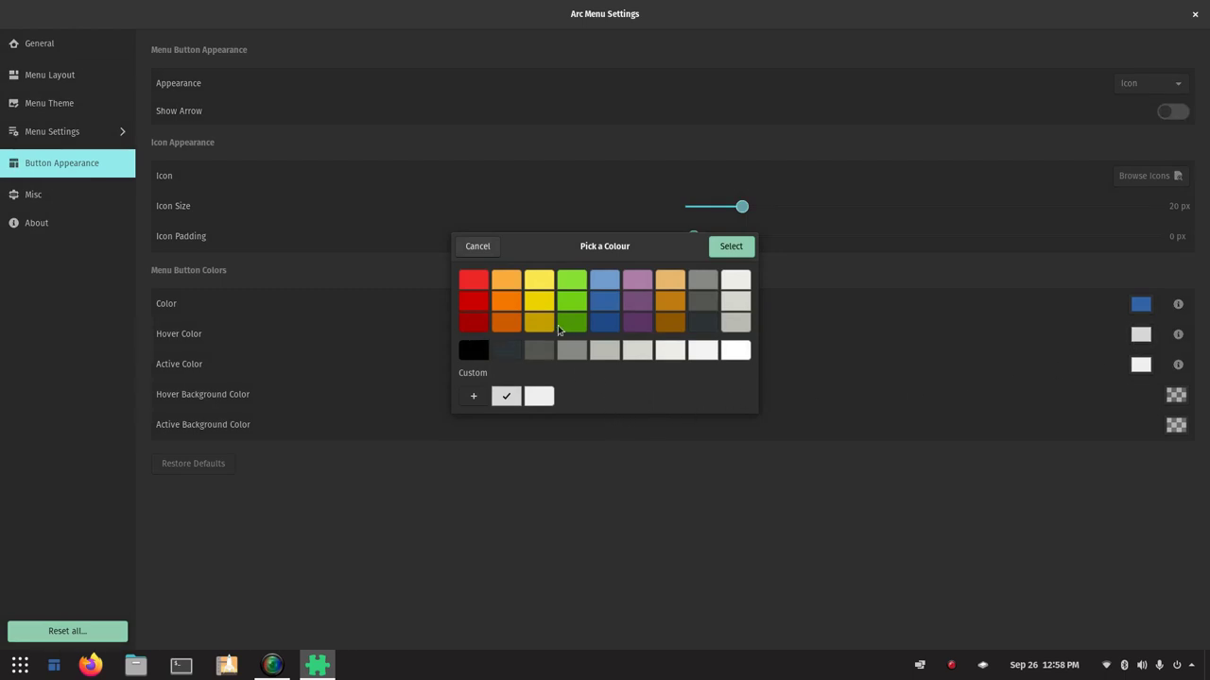
{"action": "left_click", "coordinate": [467, 279]}
{"action": "key", "text": "Return"}
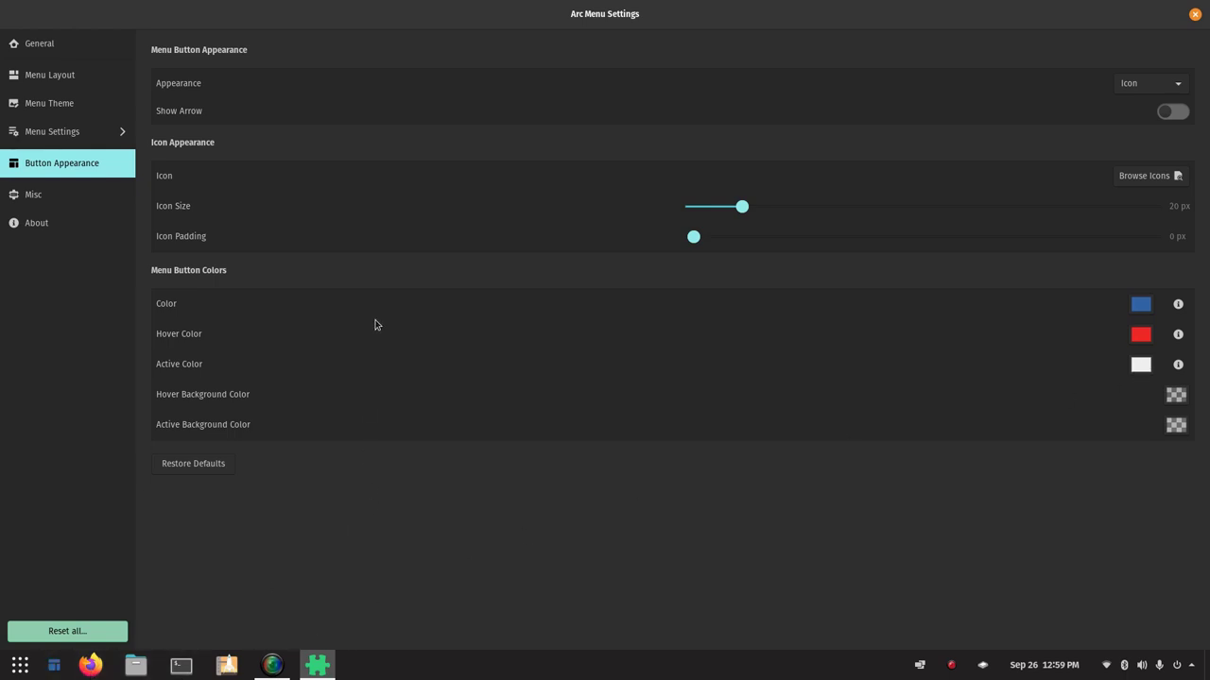
- Review the Misc export and import options and the About information, and return to the General settings
{"action": "left_click", "coordinate": [35, 198]}
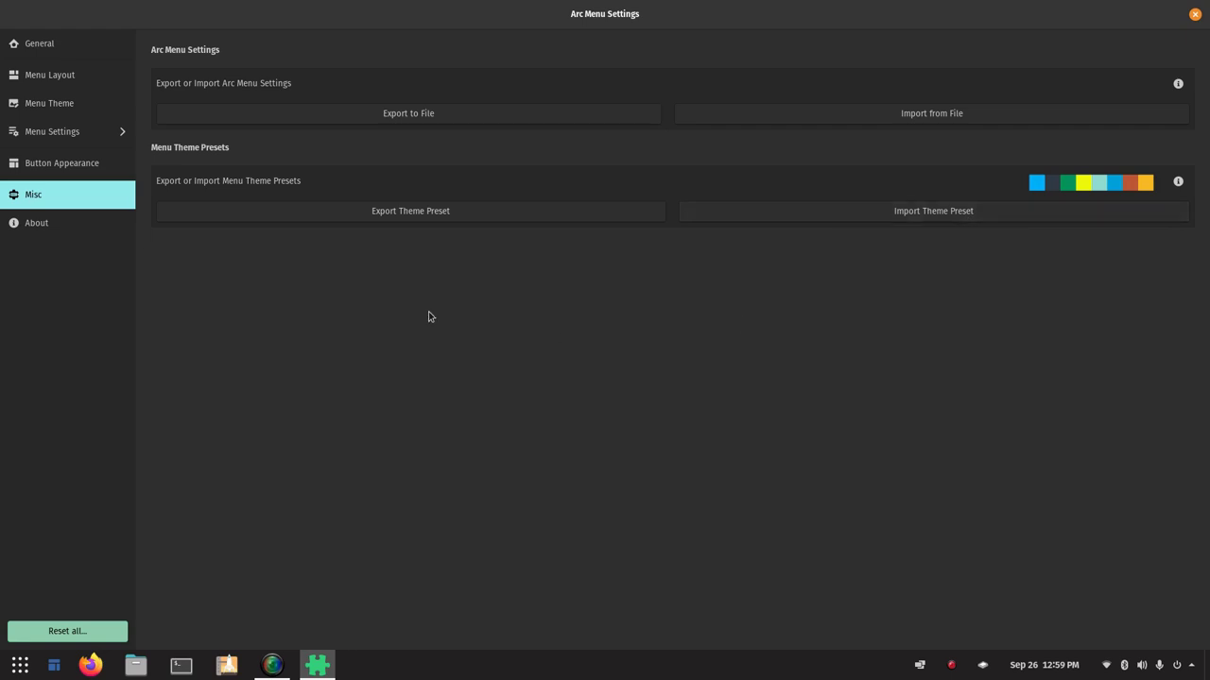
{"action": "left_click", "coordinate": [43, 233]}
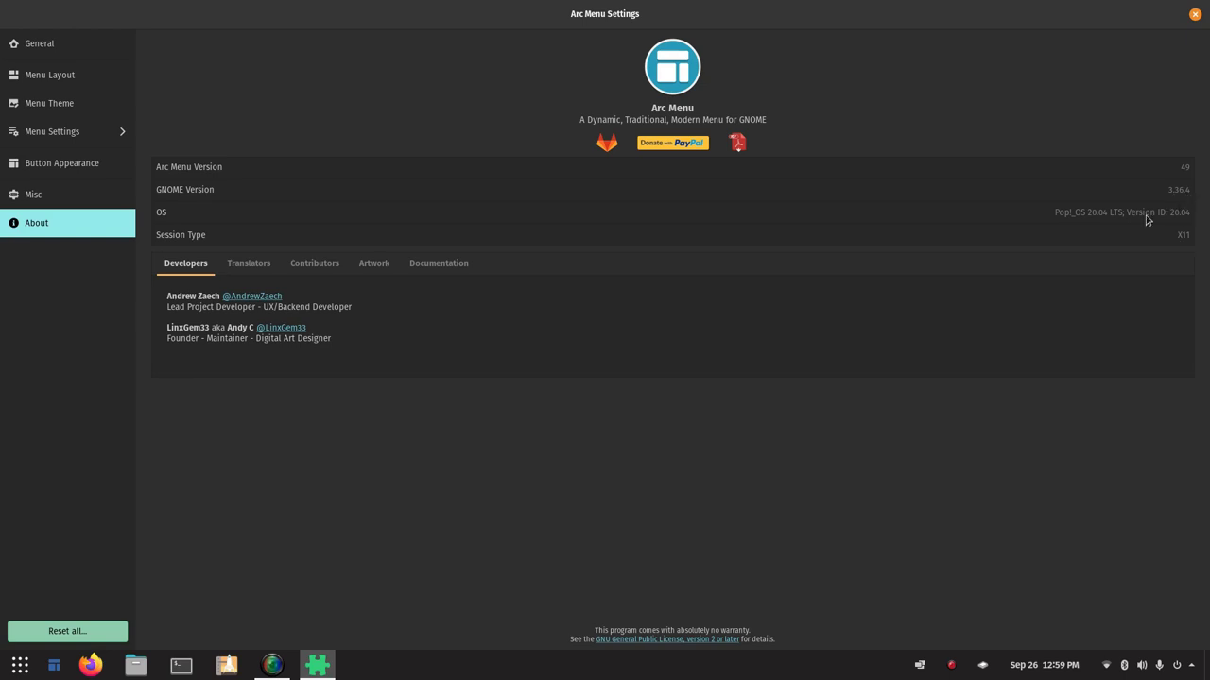
{"action": "key", "text": "Home"}
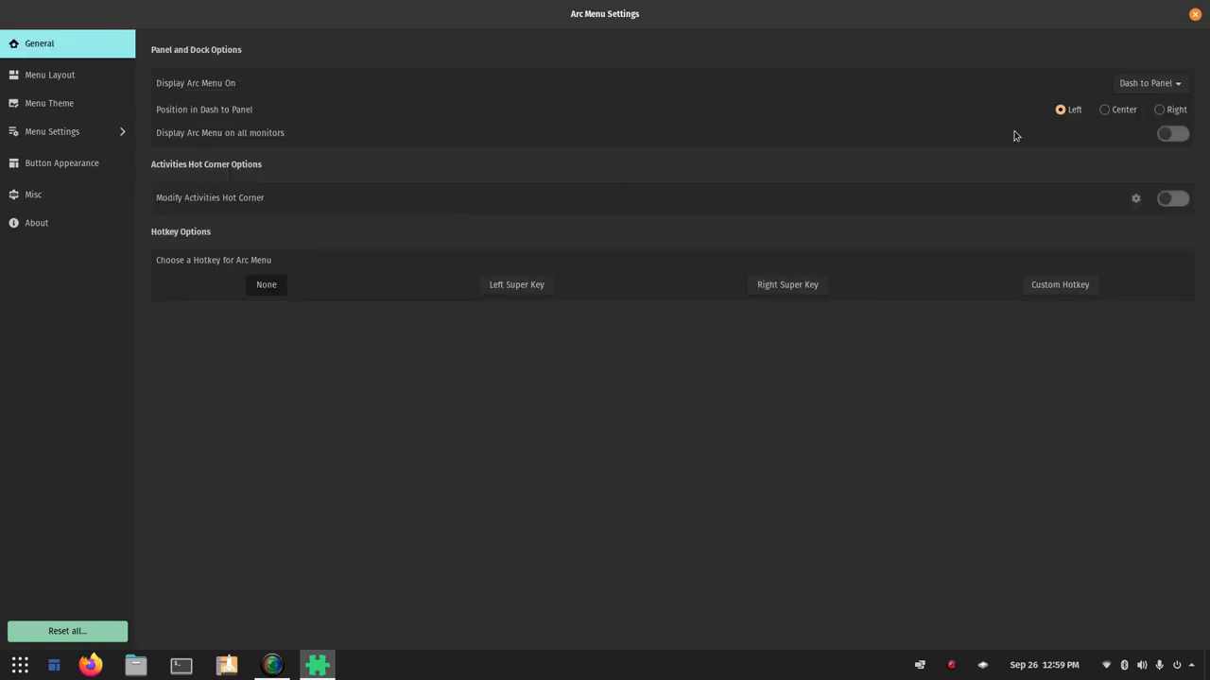
- Try displaying Arc Menu on the Main Panel and switch it back to Dash to Panel
{"action": "left_click", "coordinate": [1177, 85]}
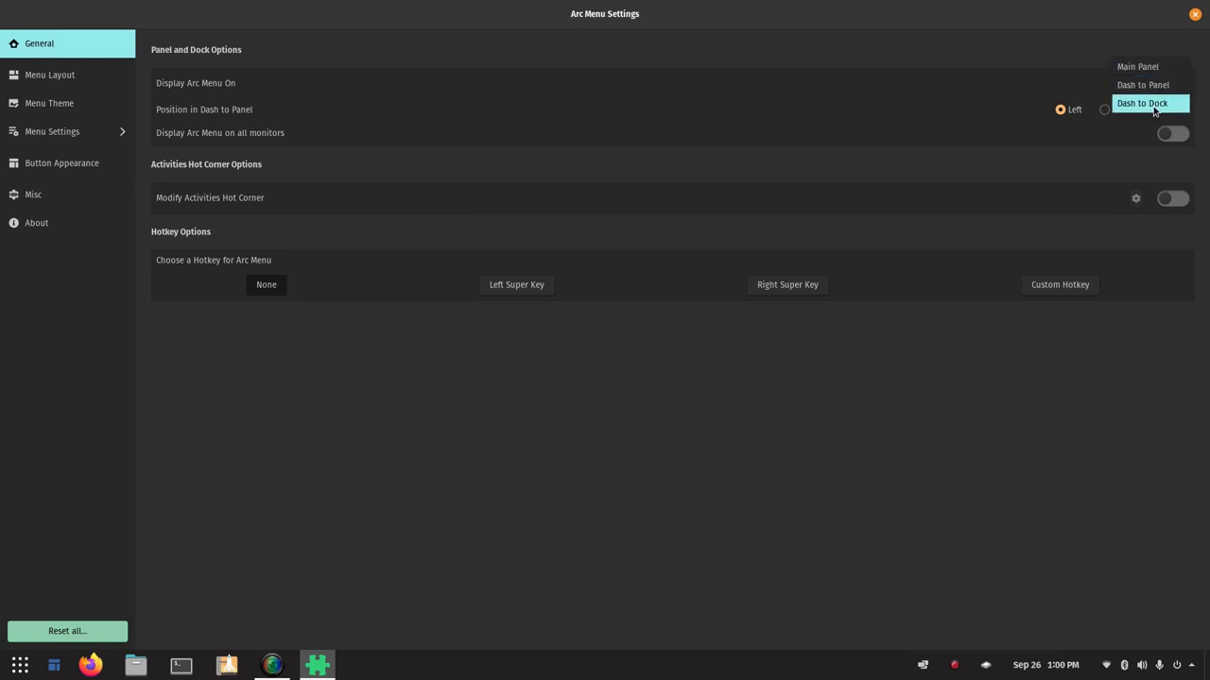
{"action": "left_click", "coordinate": [1142, 70]}
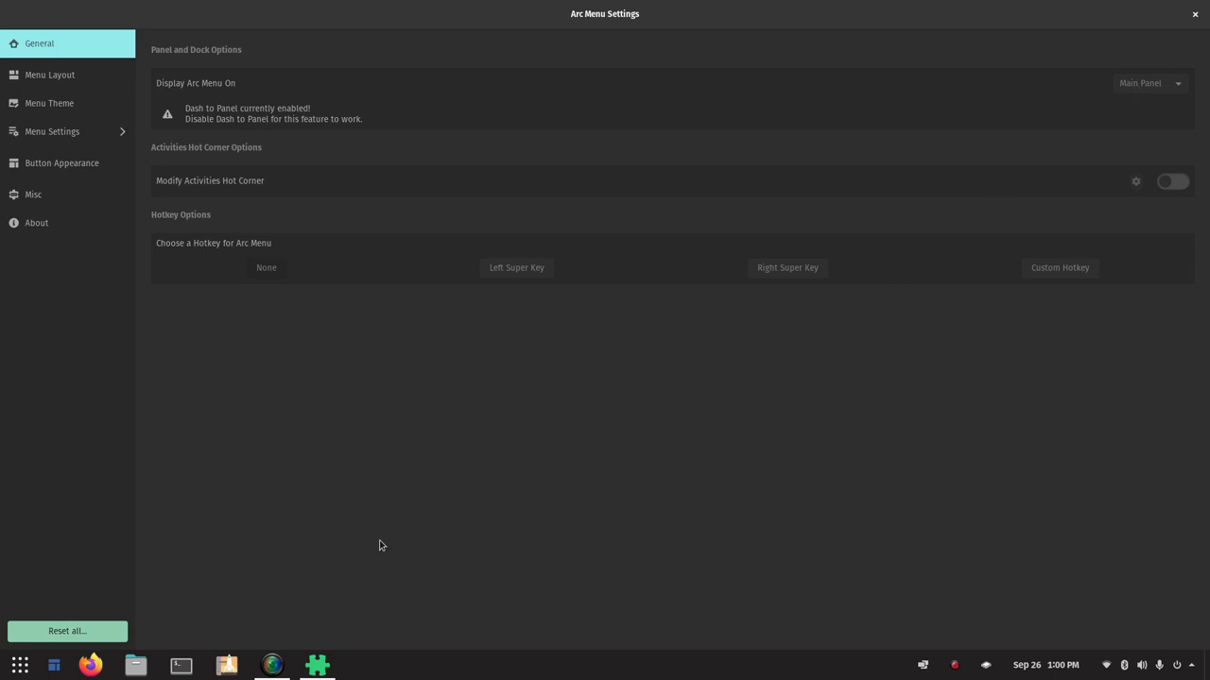
{"action": "left_click", "coordinate": [1147, 85]}
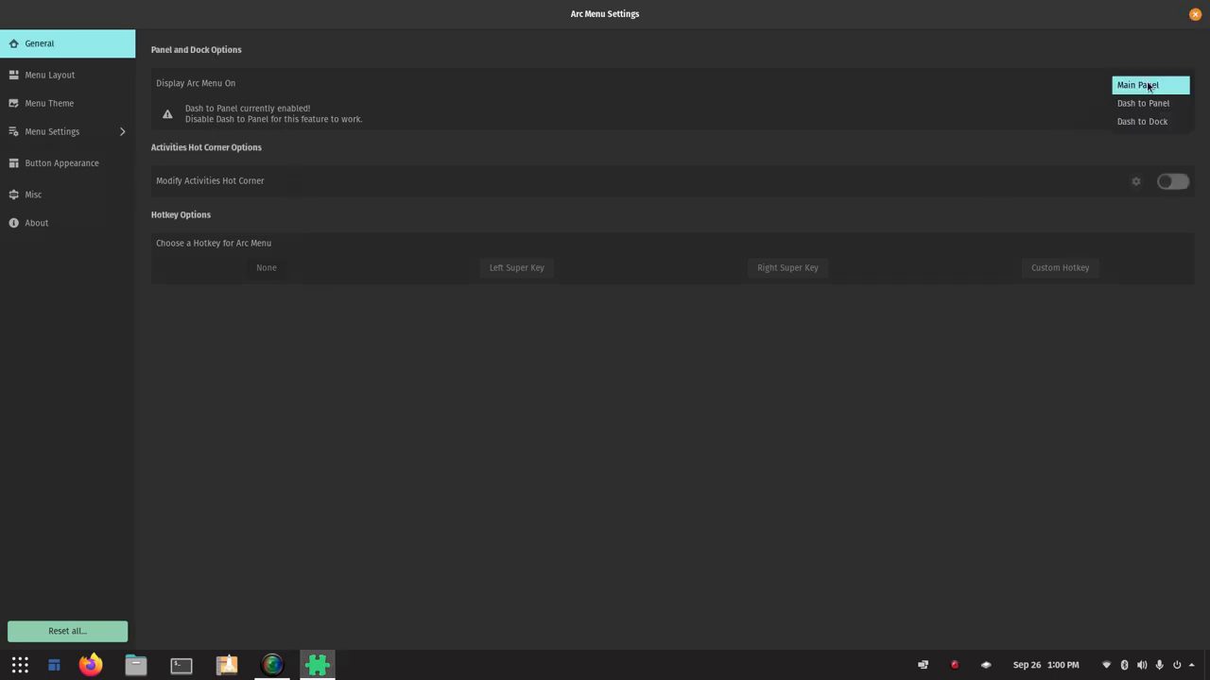
{"action": "left_click", "coordinate": [1144, 105]}
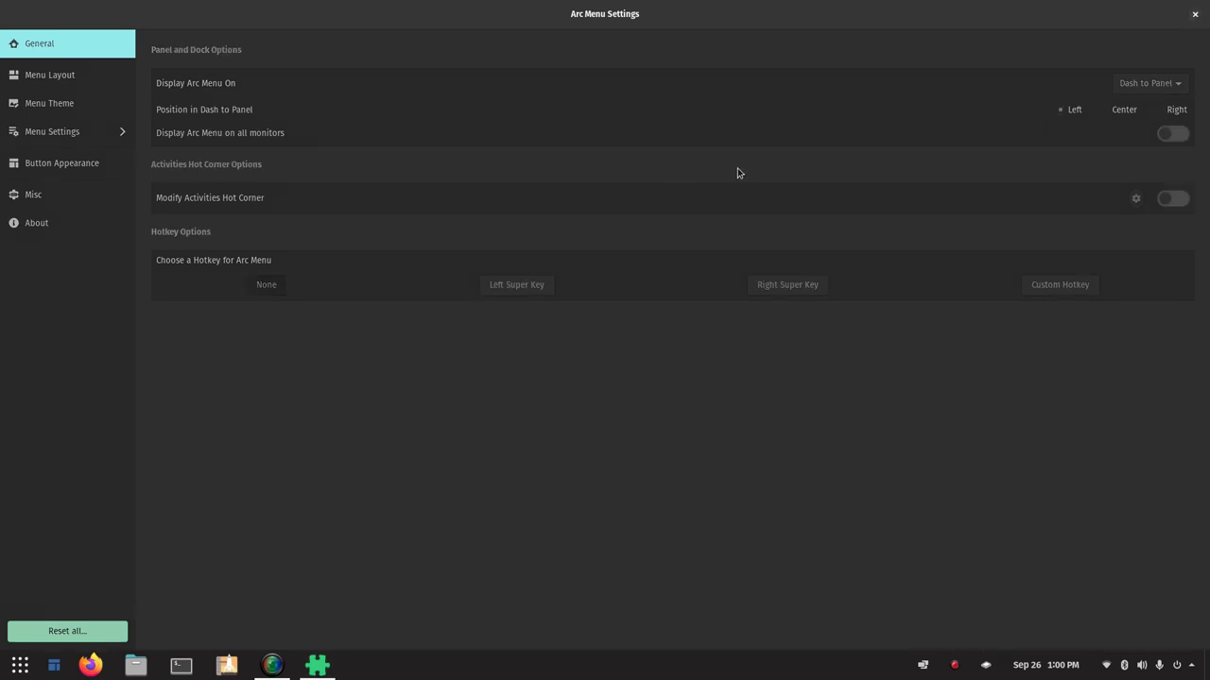
- Close the Arc Menu settings, open the Extensions app, and disable the Dash to Panel extension
{"action": "left_click", "coordinate": [1197, 16]}
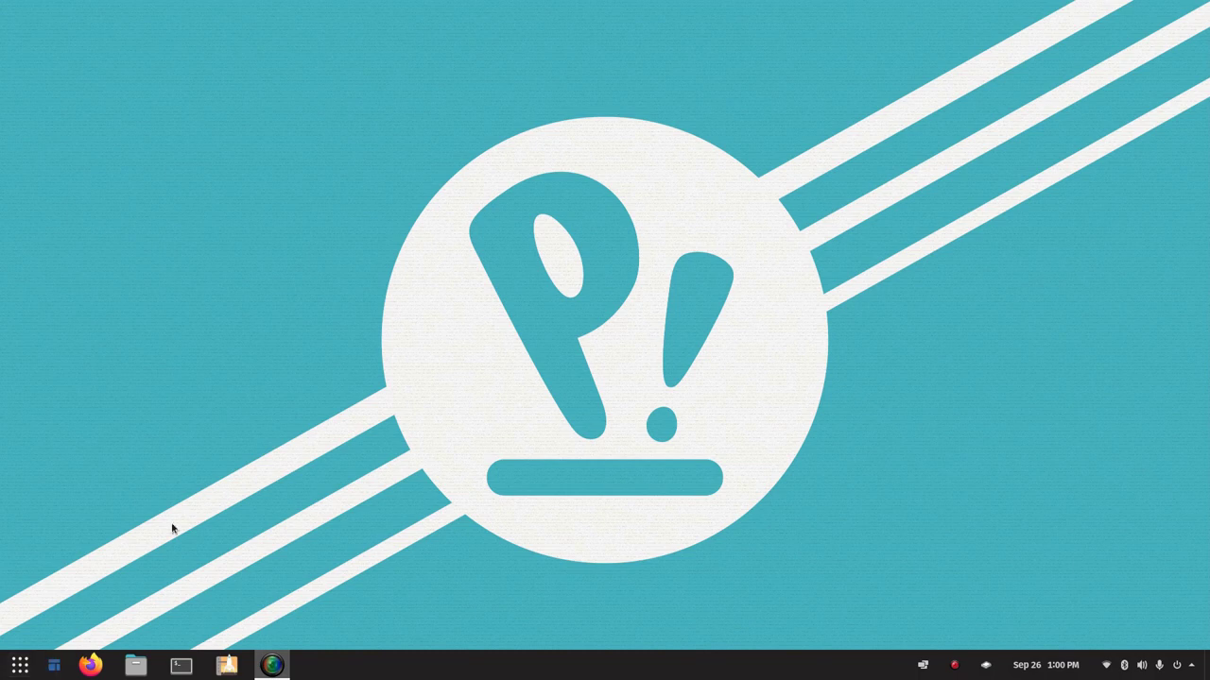
{"action": "key", "text": "super"}
{"action": "type", "text": "ext"}
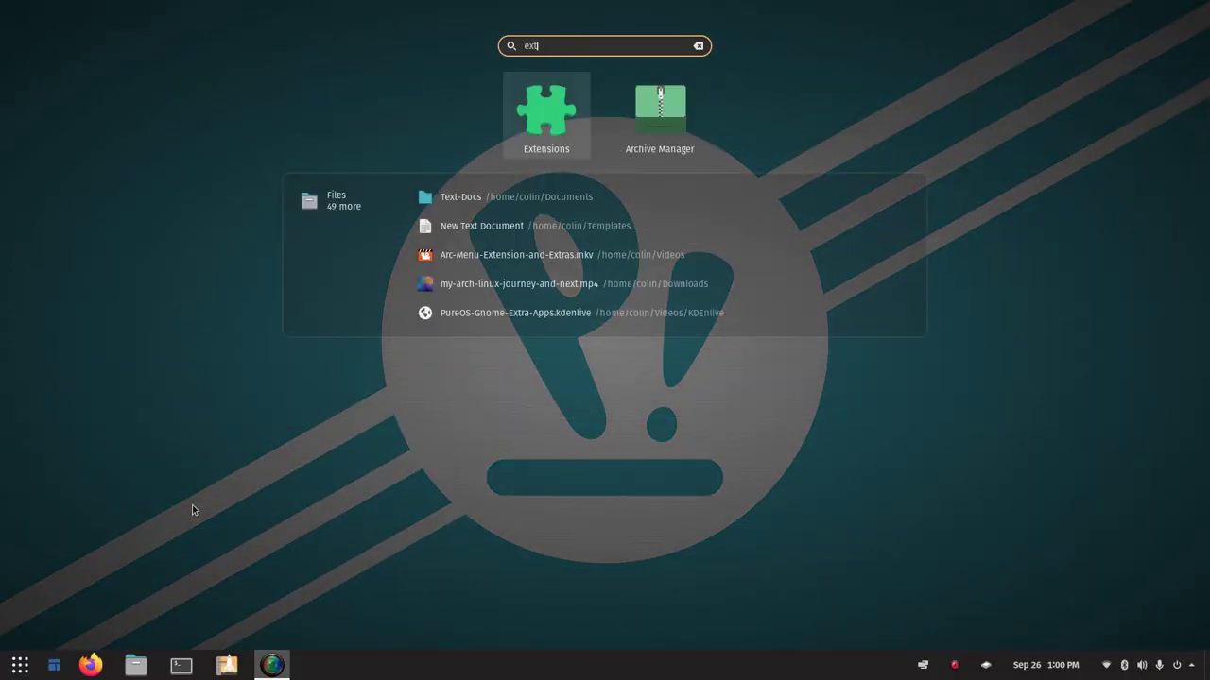
{"action": "key", "text": "Return"}
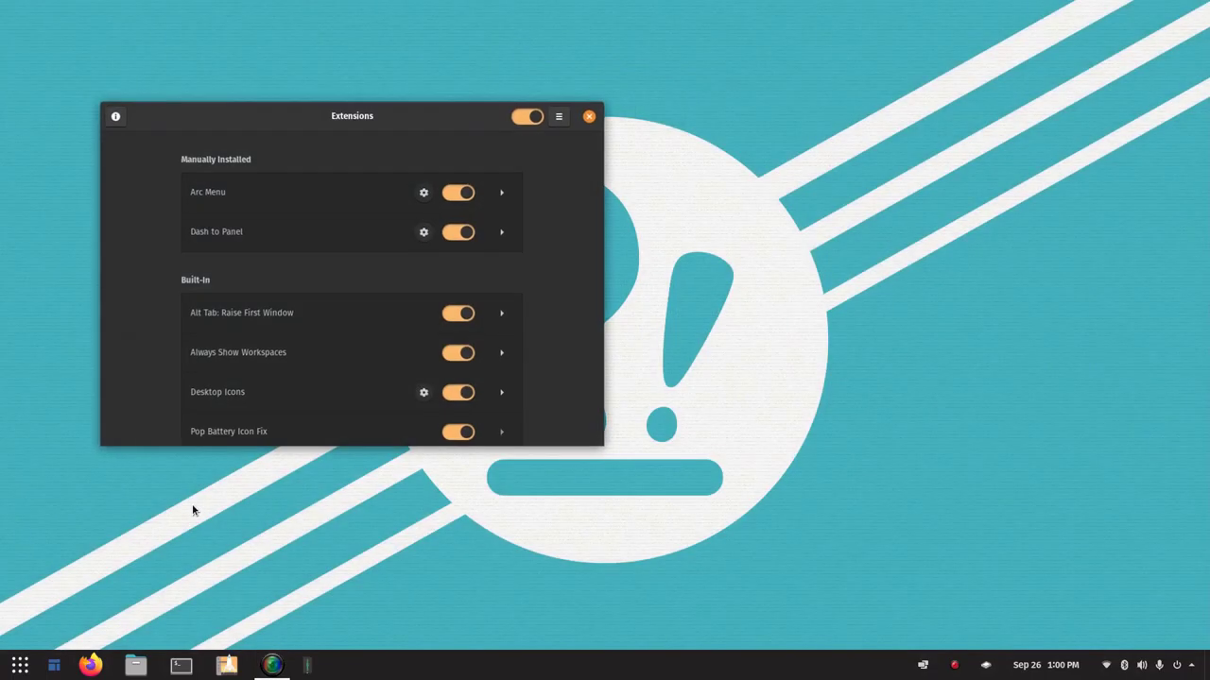
{"action": "left_click", "coordinate": [458, 233]}
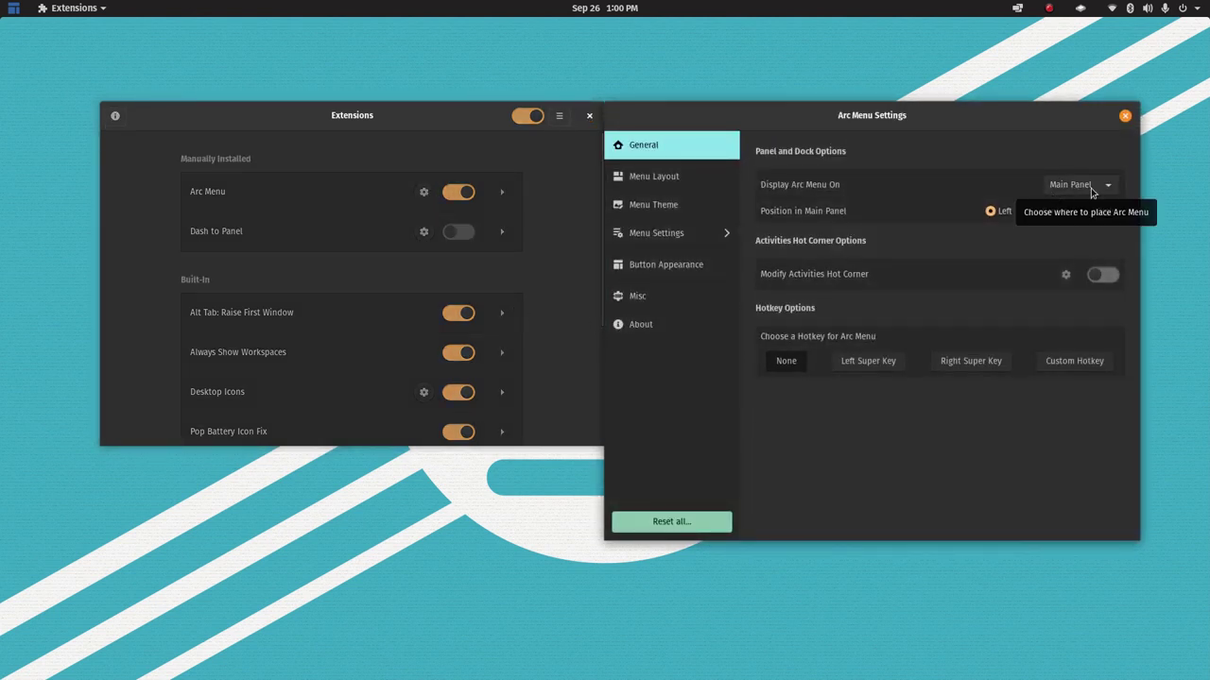
- Try the Center, Left and Right positions for Arc Menu in the Main Panel, and return it to Left
{"action": "left_click", "coordinate": [1034, 211]}
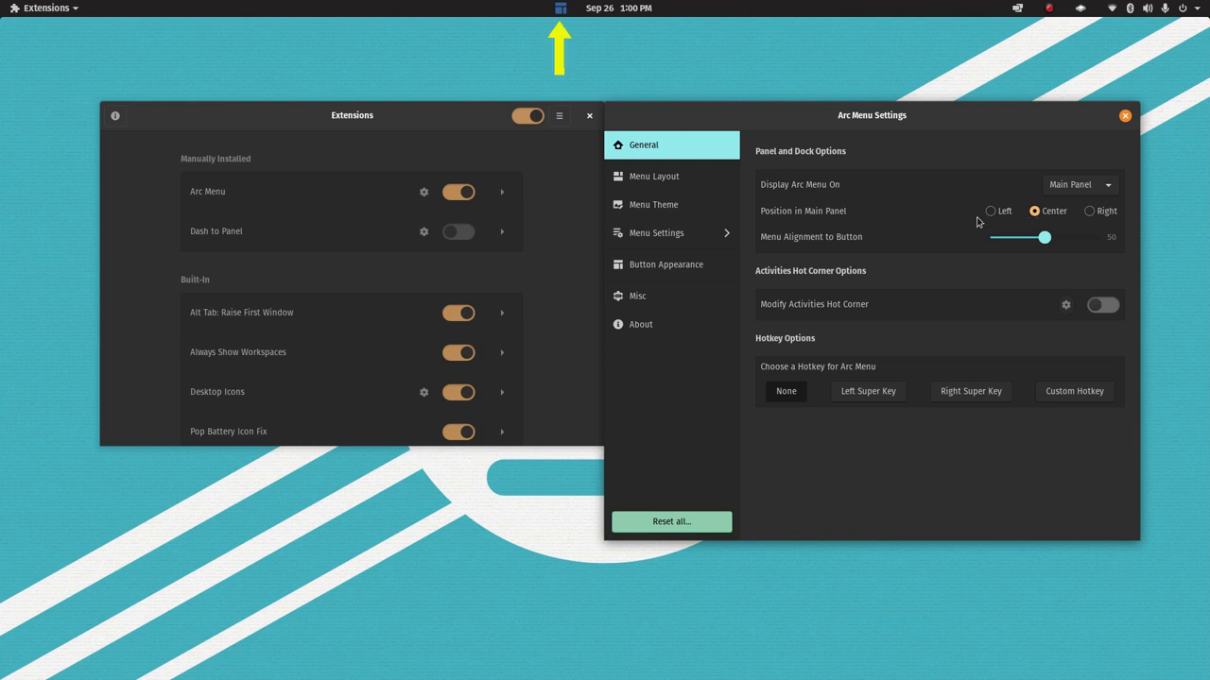
{"action": "left_click", "coordinate": [989, 212]}
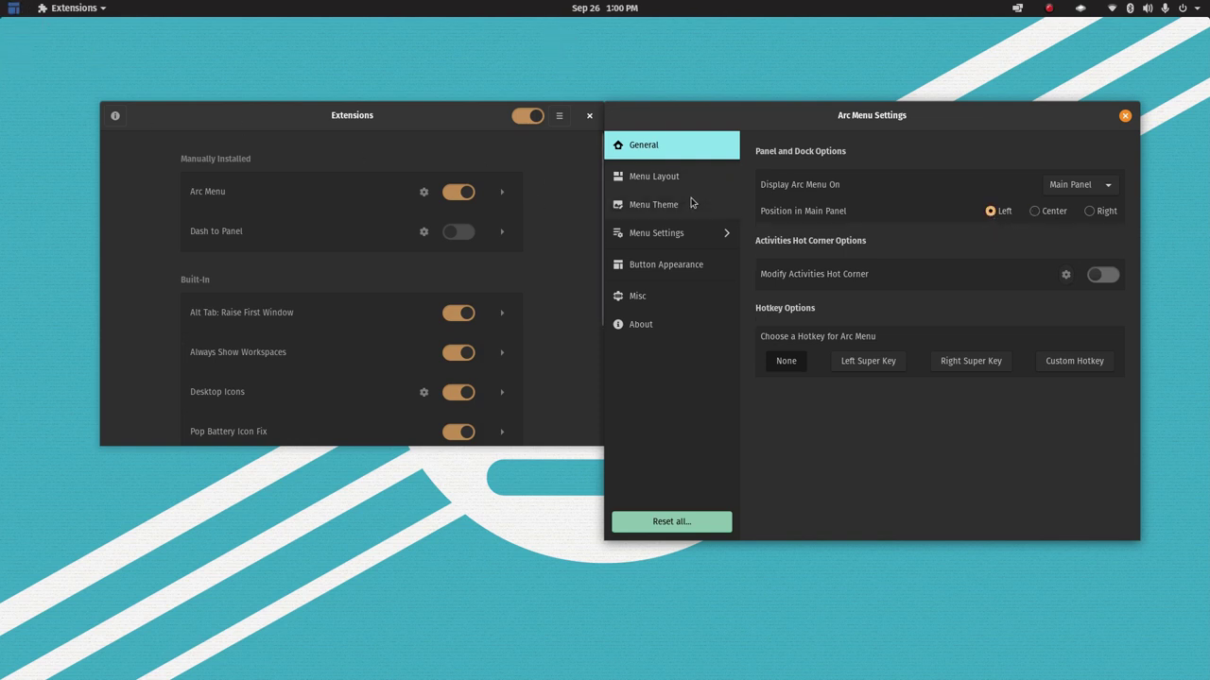
{"action": "left_click", "coordinate": [1088, 212]}
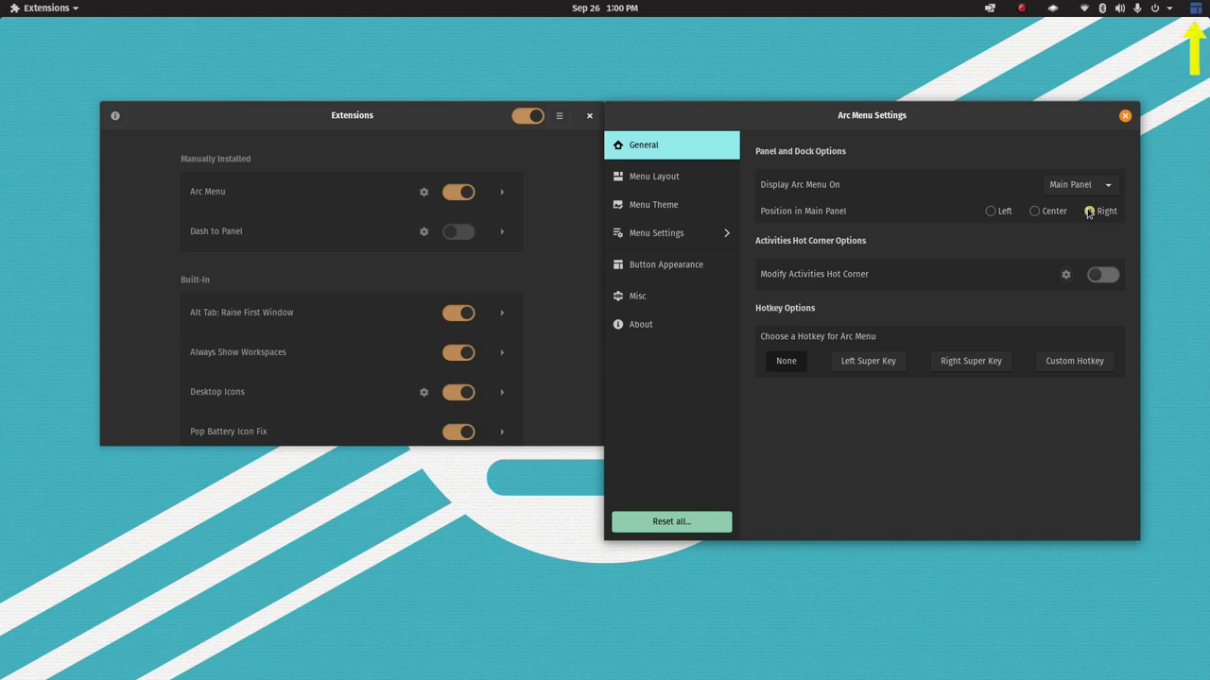
{"action": "left_click", "coordinate": [990, 211]}
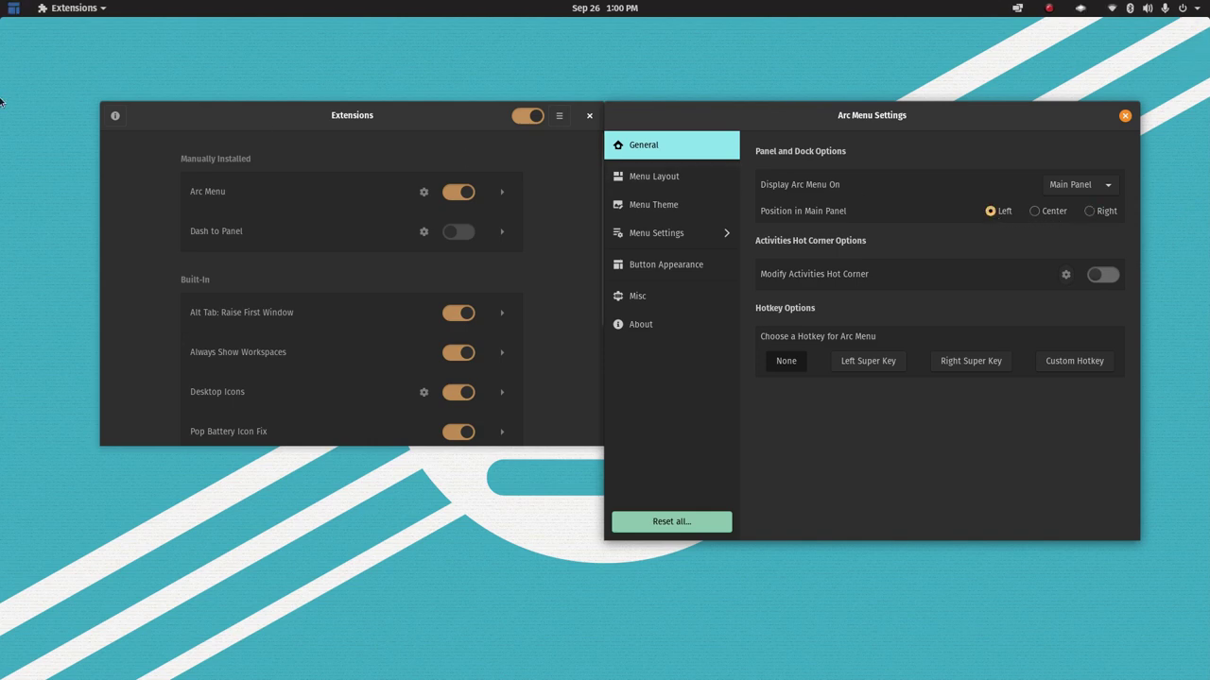
- Open and close Arc Menu from the Main Panel, and re-enable the Dash to Panel extension
{"action": "left_click", "coordinate": [12, 7]}
{"action": "left_click", "coordinate": [12, 7]}
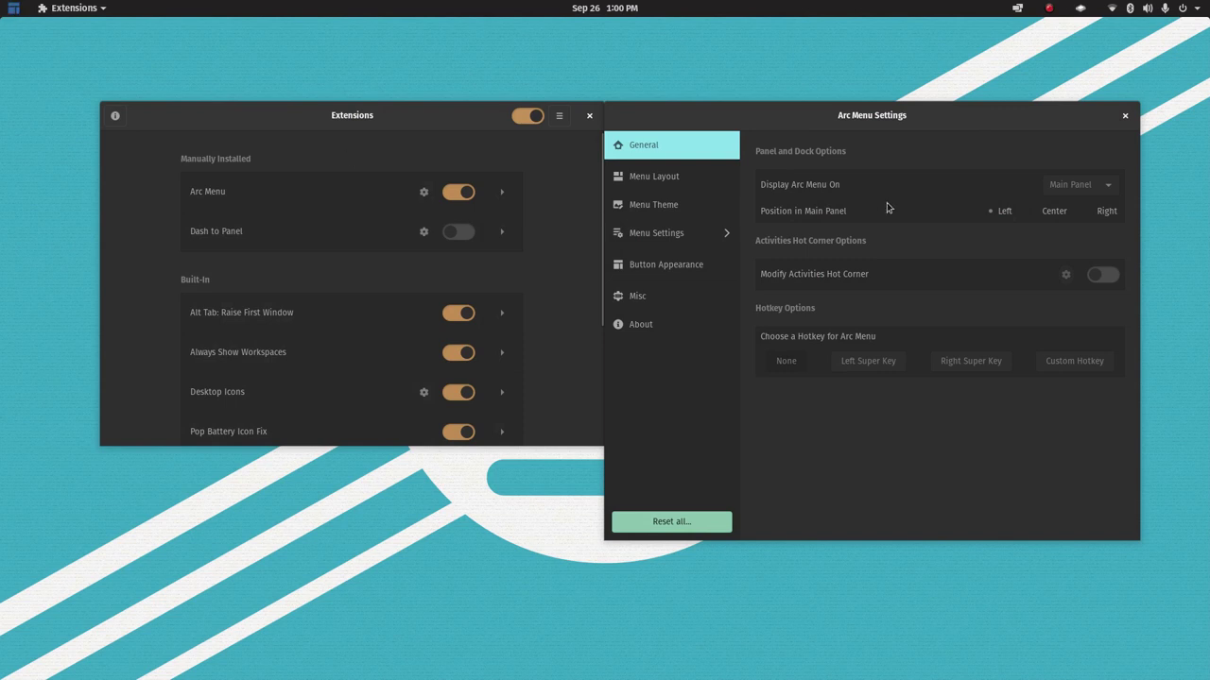
{"action": "left_click", "coordinate": [449, 234]}
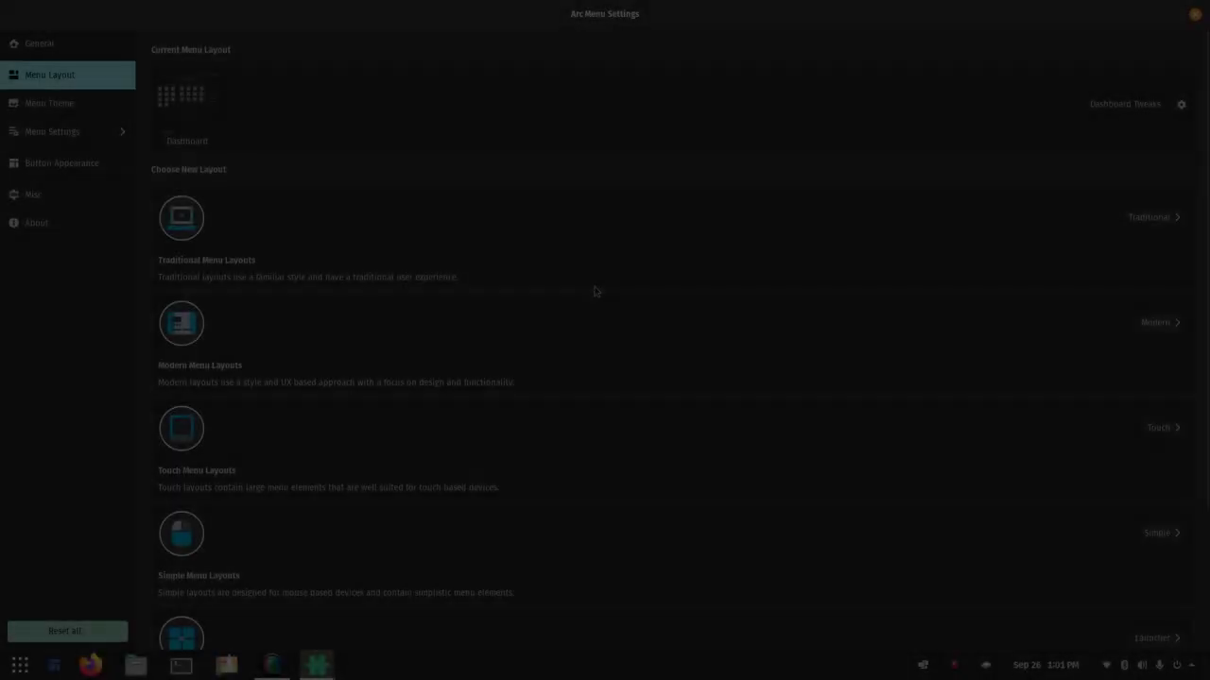
- Review the available Menu Layout categories and the Menu Theme page, and preview Arc Menu with its current theme
{"action": "scroll", "coordinate": [595, 289], "scroll_direction": "down", "scroll_amount": 3}
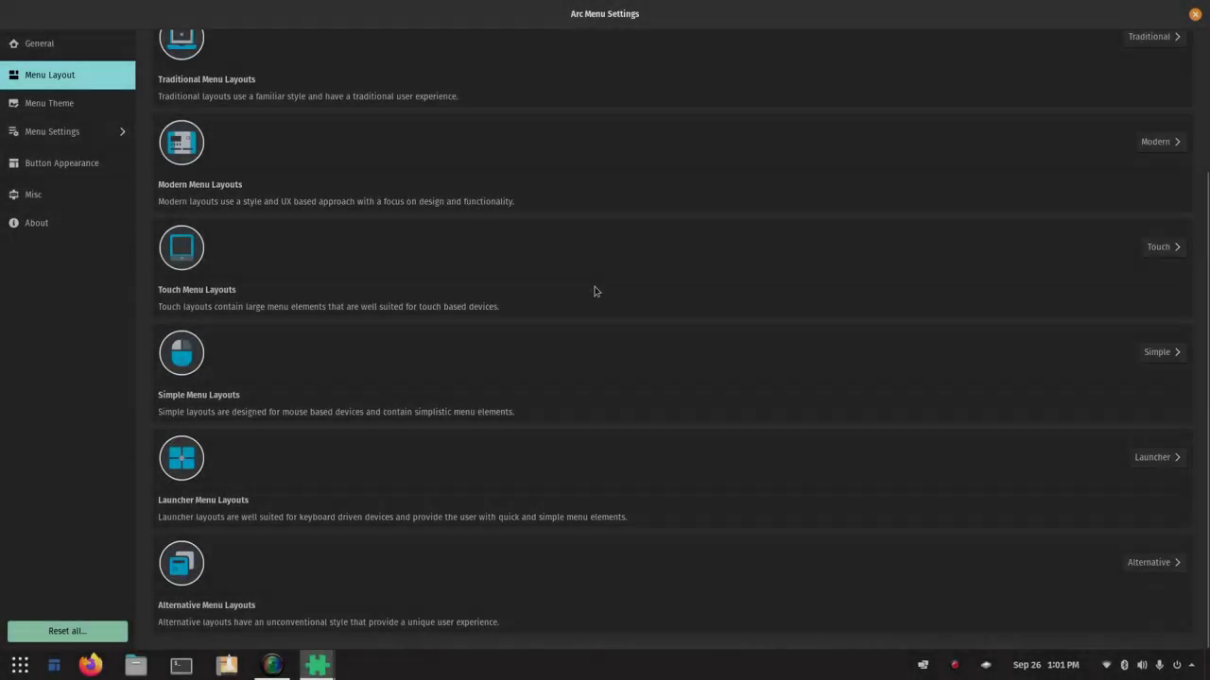
{"action": "left_click", "coordinate": [54, 110]}
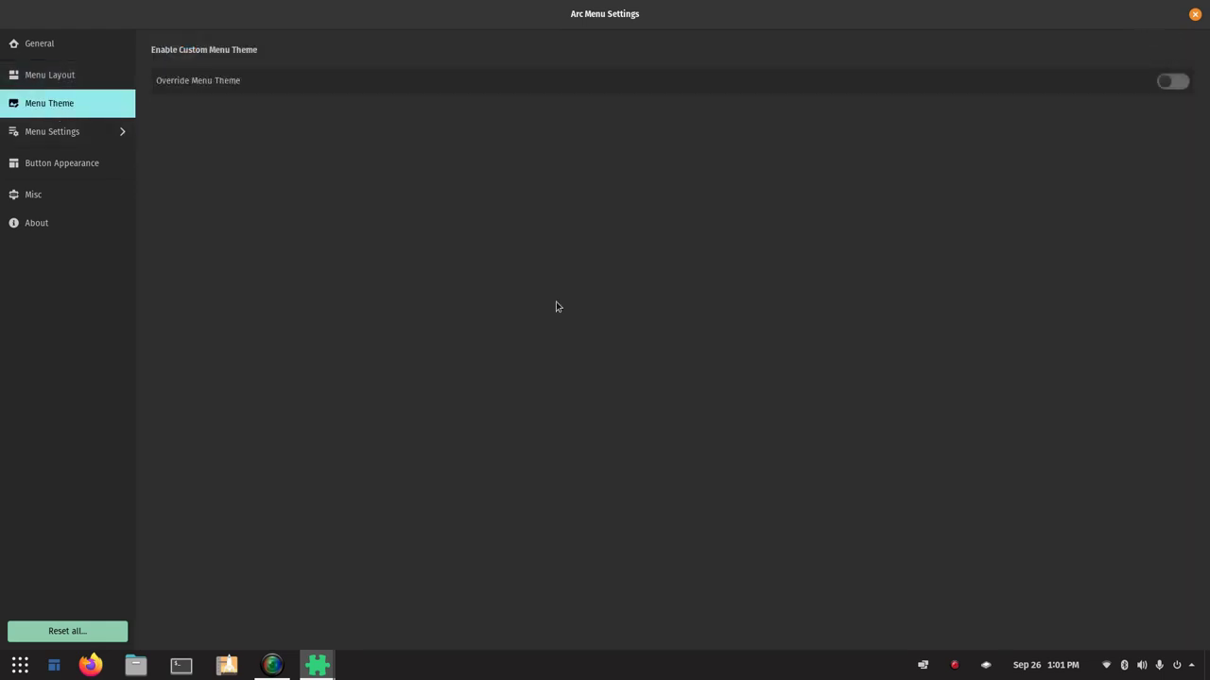
{"action": "left_click", "coordinate": [55, 668]}
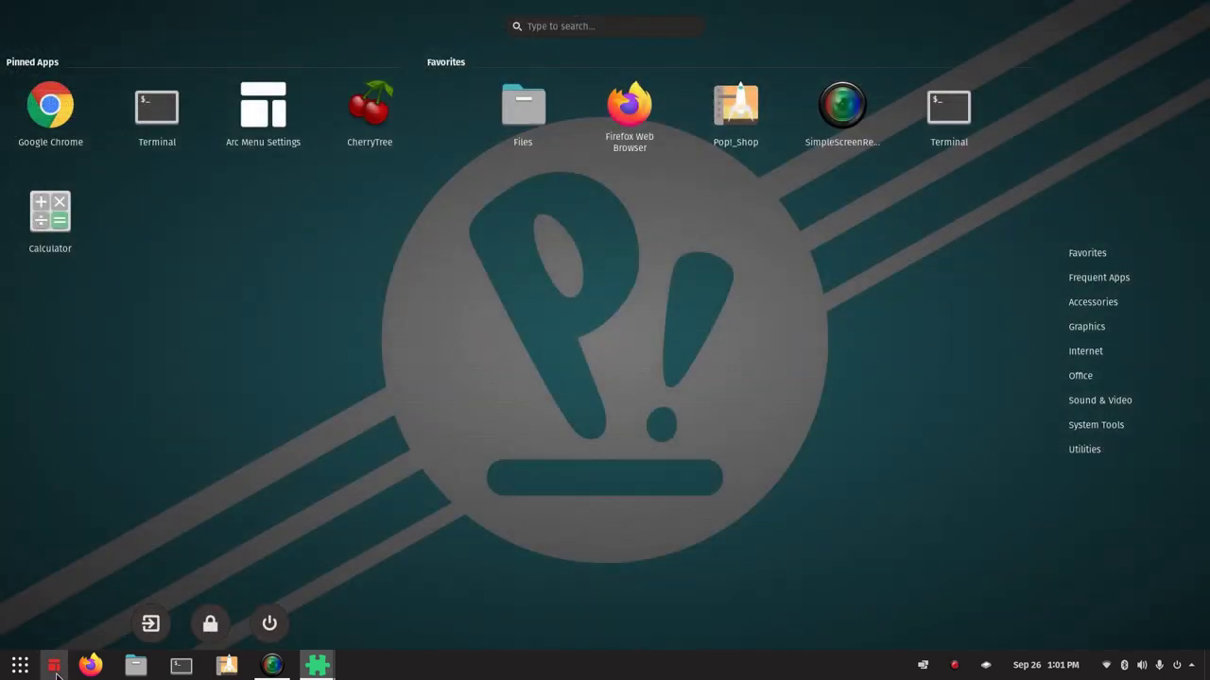
{"action": "left_click", "coordinate": [55, 667]}
- Try Override Menu Theme, preview Arc Menu with it, then turn the override off and preview the menu again
{"action": "left_click", "coordinate": [1172, 81]}
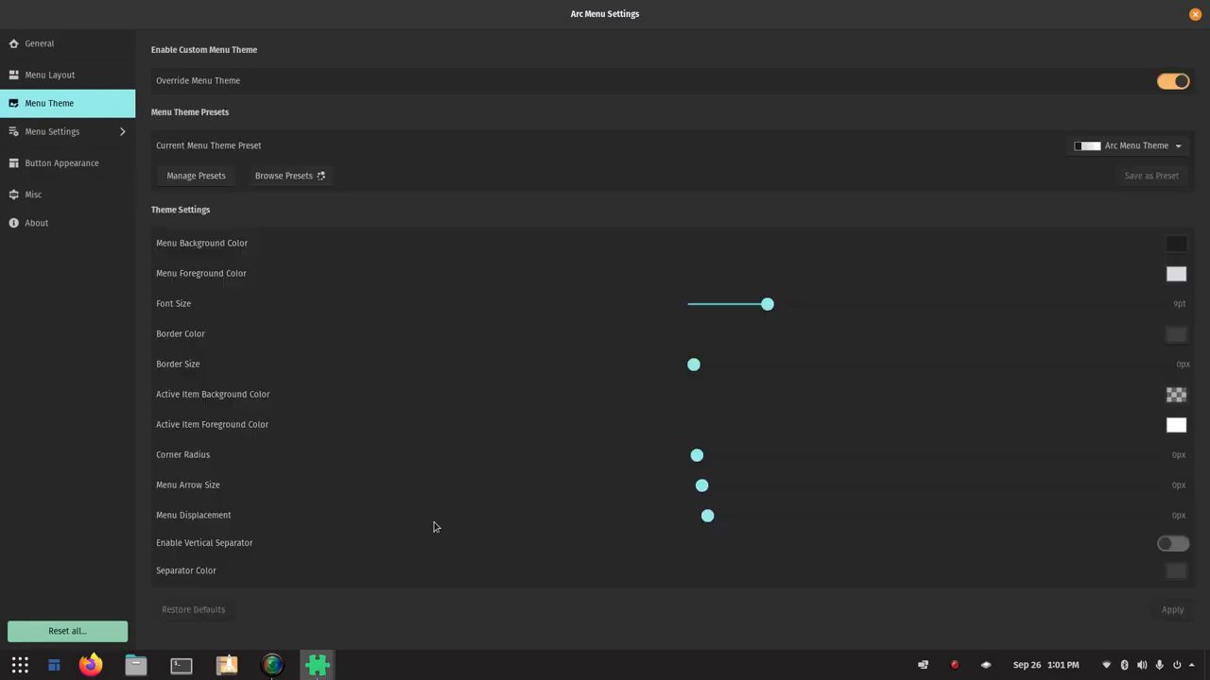
{"action": "left_click", "coordinate": [51, 667]}
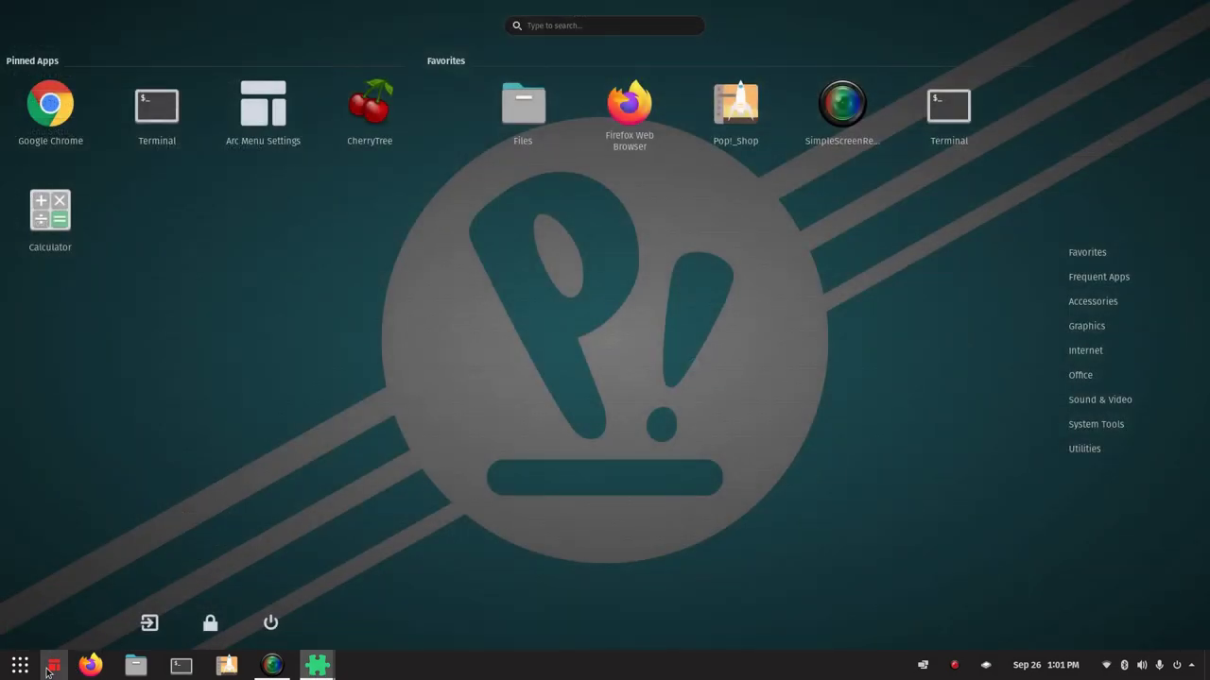
{"action": "left_click", "coordinate": [49, 669]}
{"action": "left_click", "coordinate": [1171, 82]}
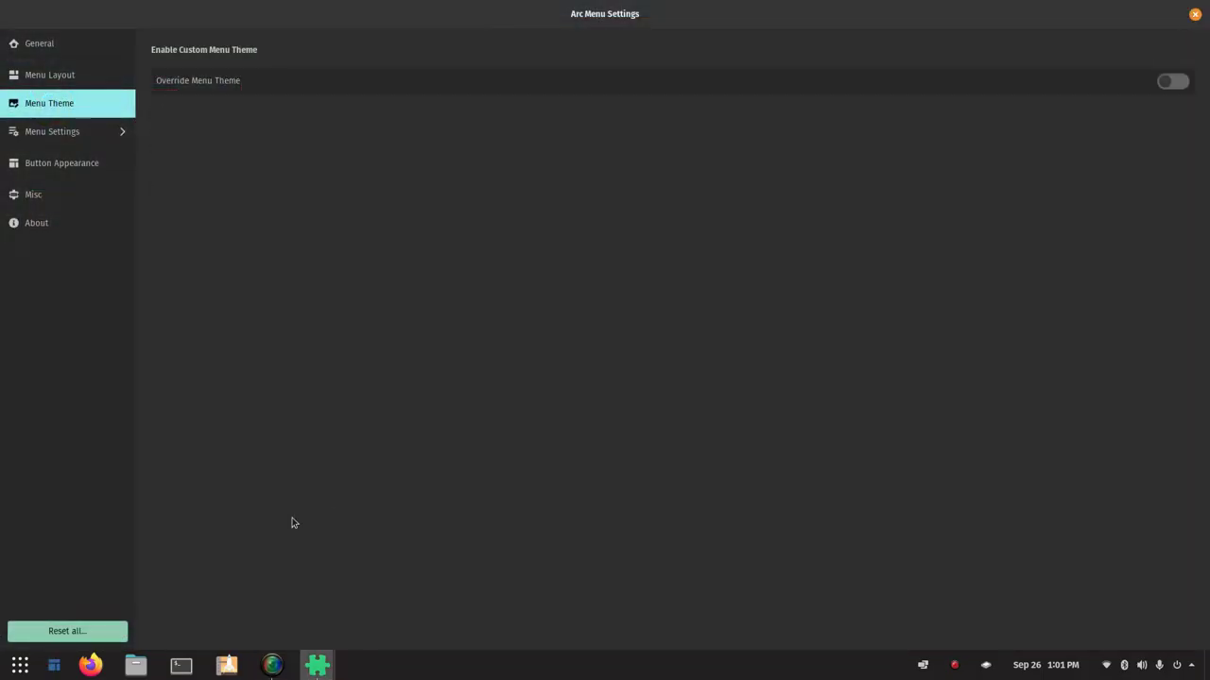
{"action": "left_click", "coordinate": [49, 673]}
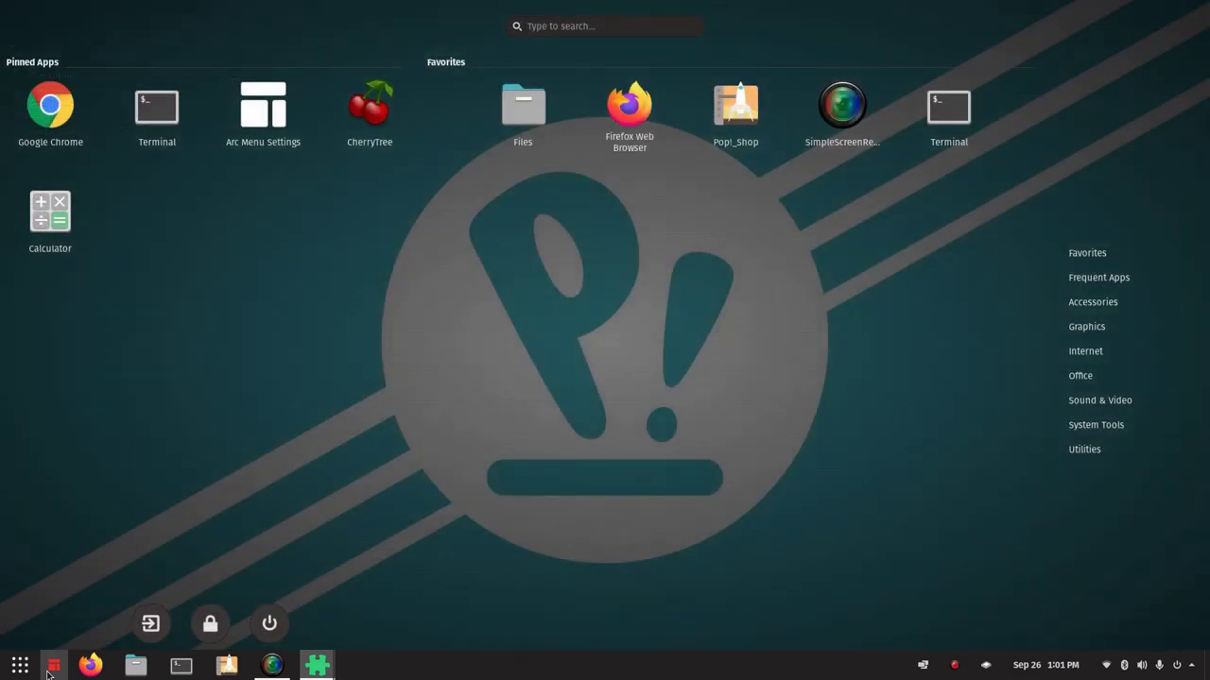
{"action": "left_click", "coordinate": [49, 673]}
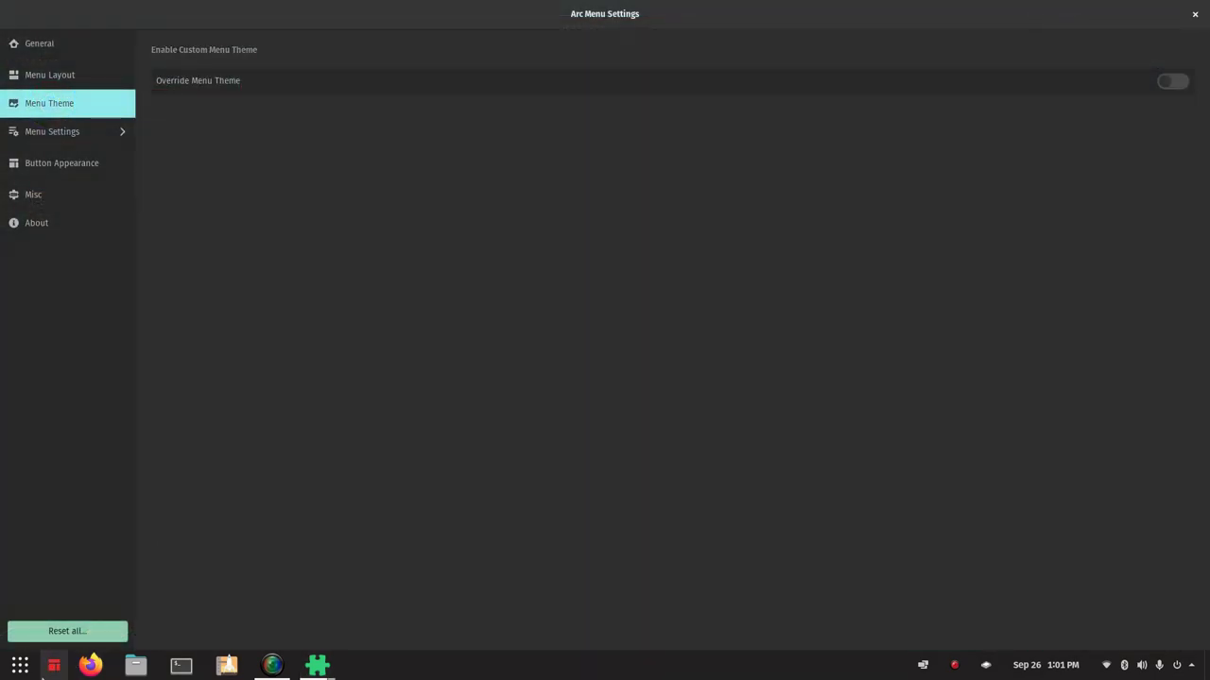
- Review the Menu Settings sizes and toggles, the Pinned Apps, and the Shortcuts for directories, applications, session buttons and extras
{"action": "left_click", "coordinate": [59, 132]}
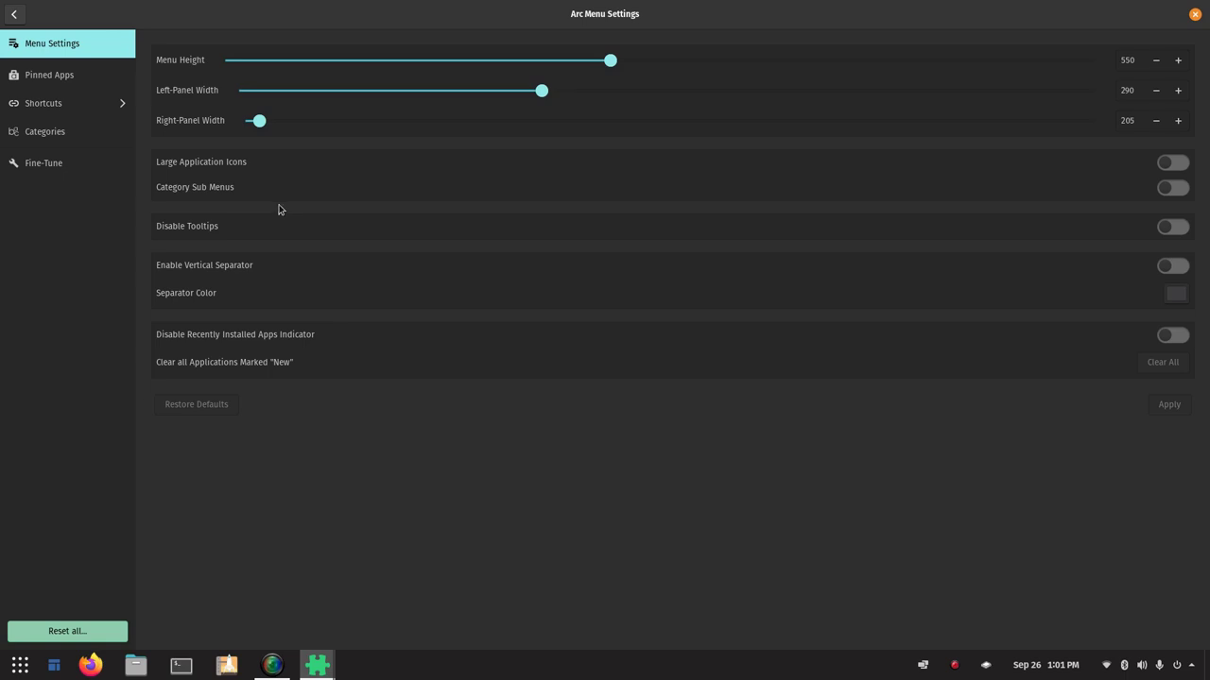
{"action": "left_click", "coordinate": [51, 80]}
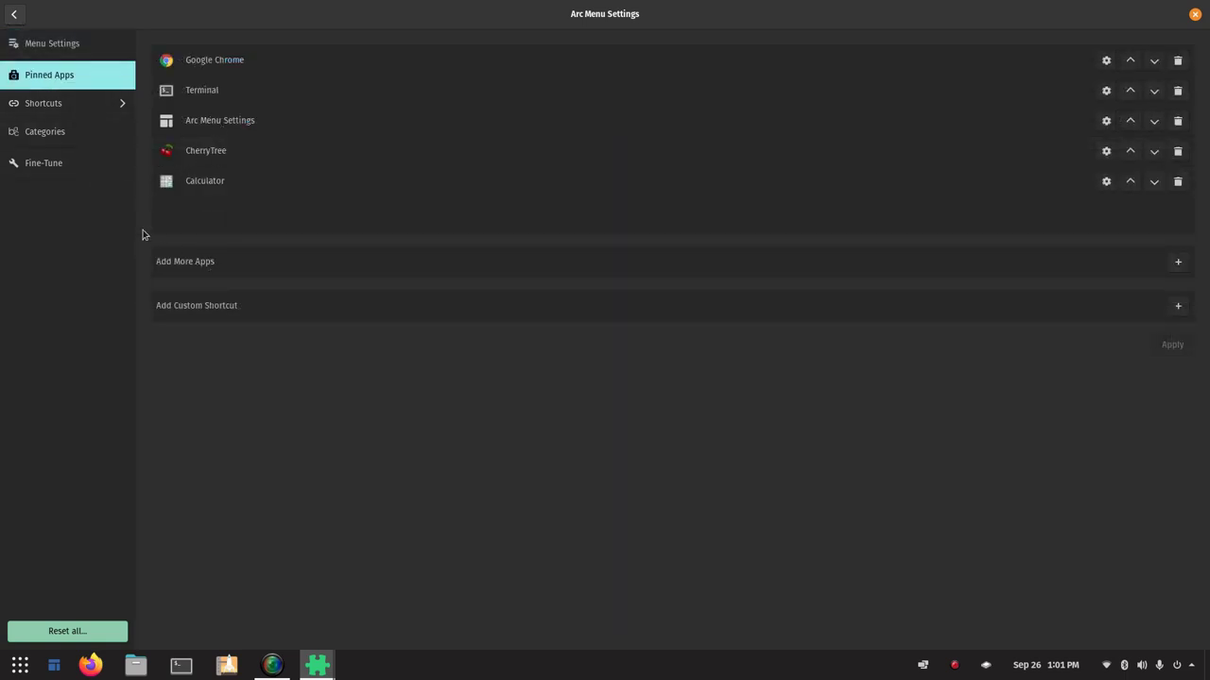
{"action": "left_click", "coordinate": [54, 107]}
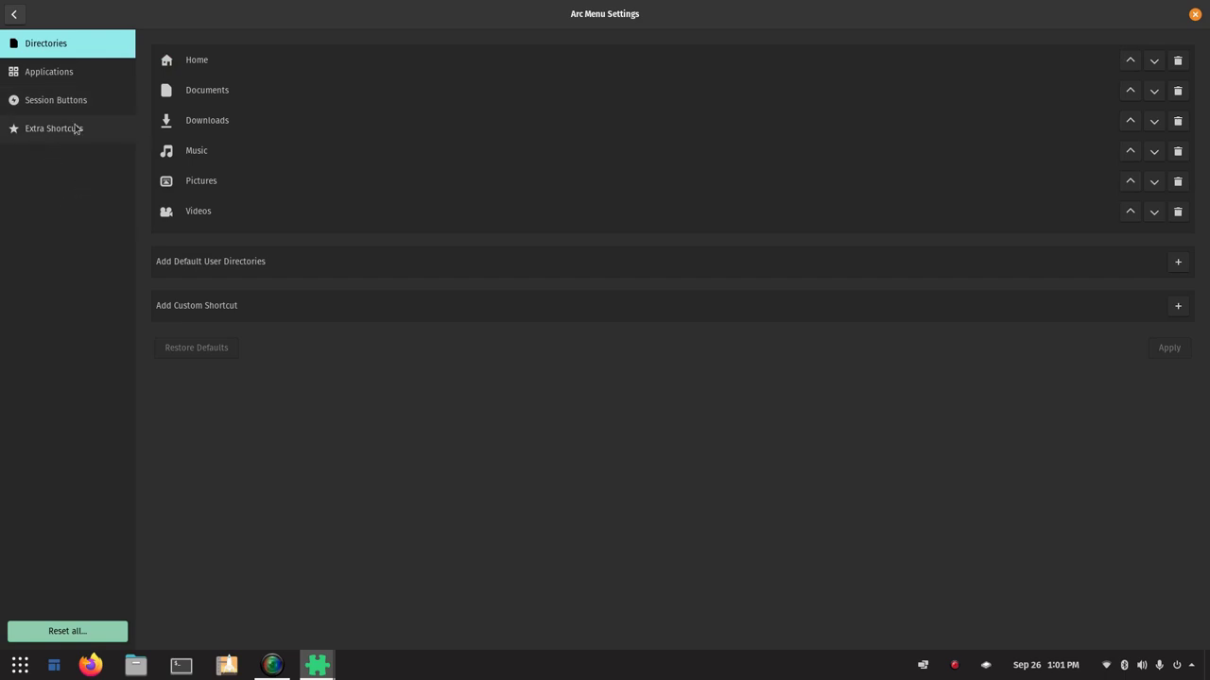
{"action": "left_click", "coordinate": [43, 83]}
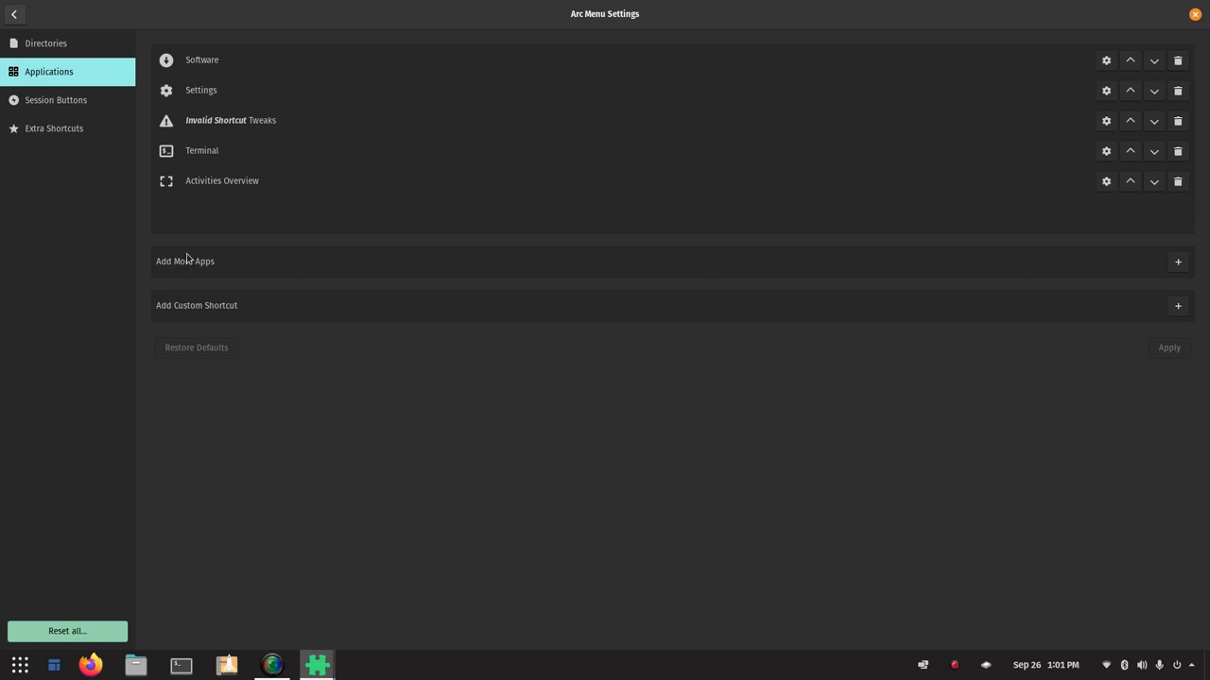
{"action": "left_click", "coordinate": [40, 106]}
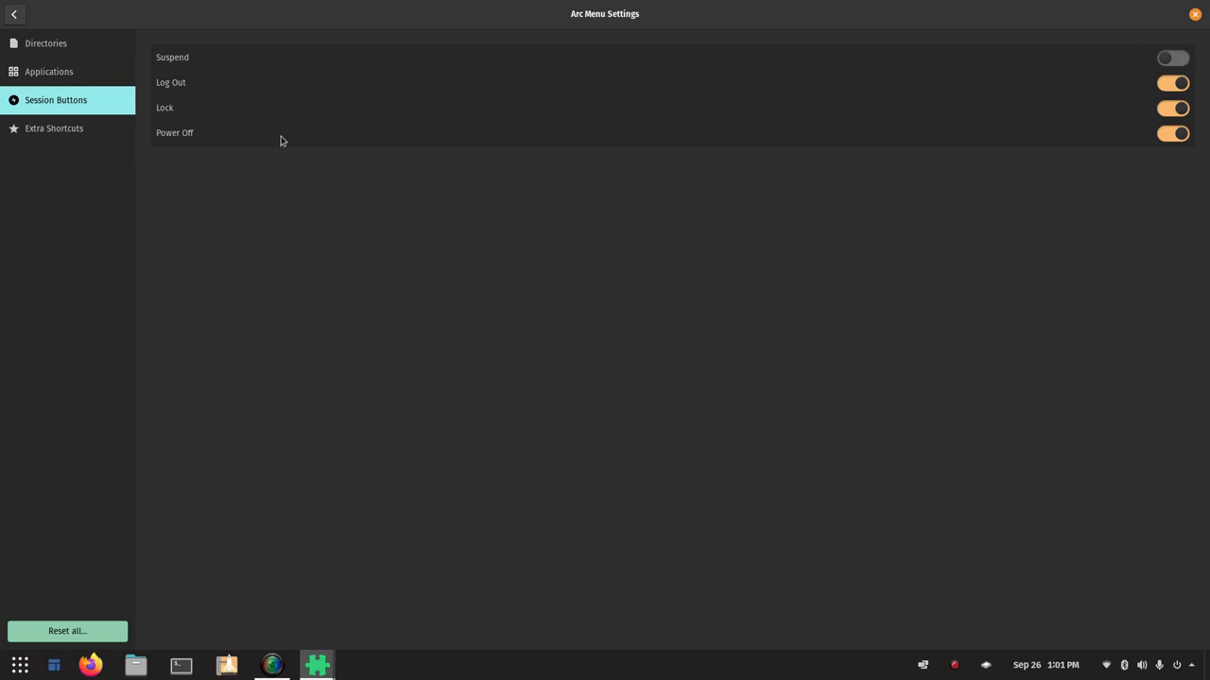
{"action": "left_click", "coordinate": [51, 137]}
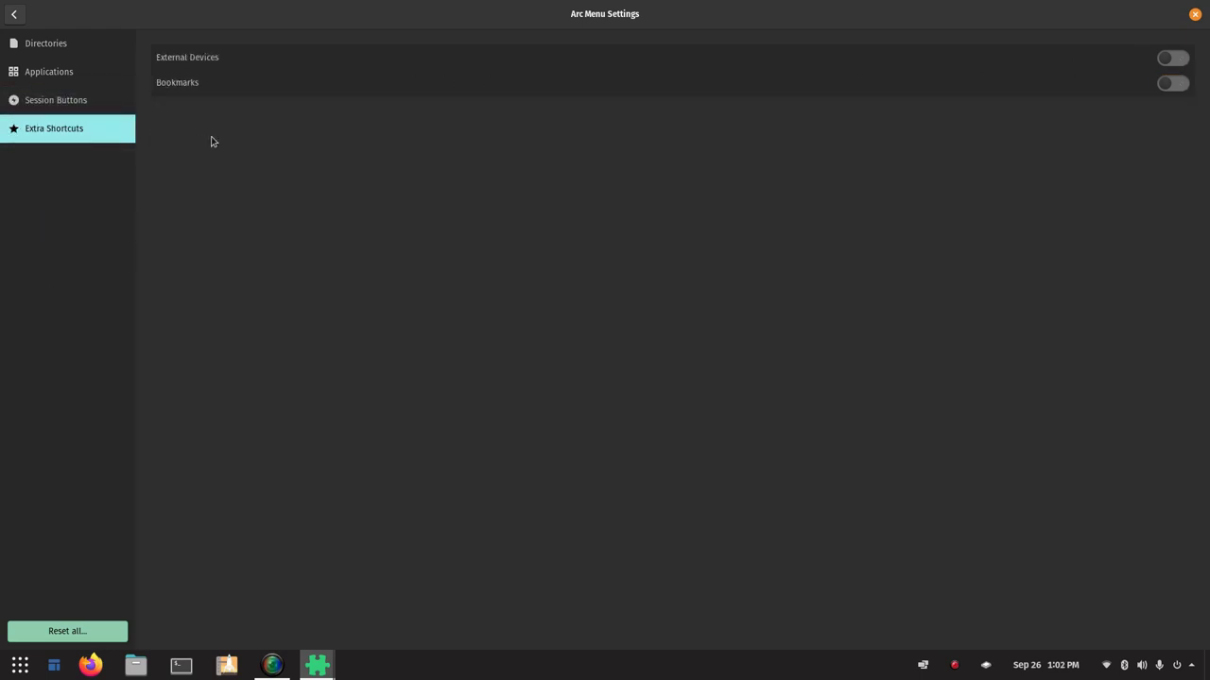
{"action": "left_click", "coordinate": [15, 14]}
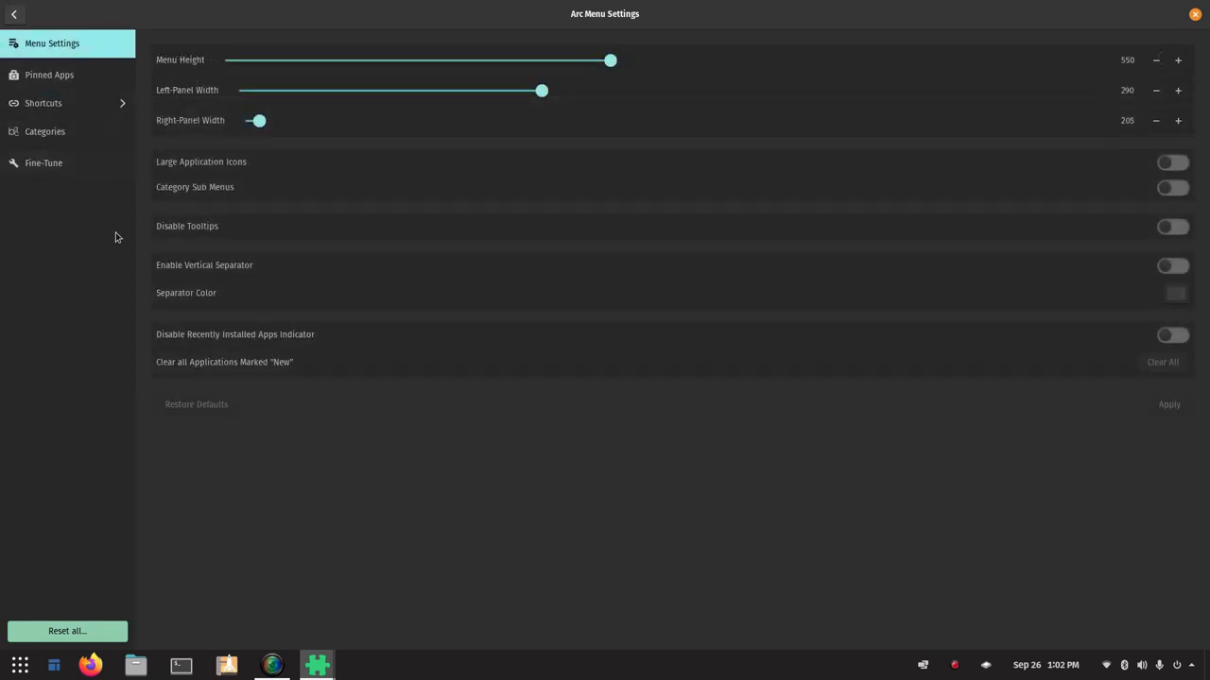
{"action": "left_click", "coordinate": [40, 102]}
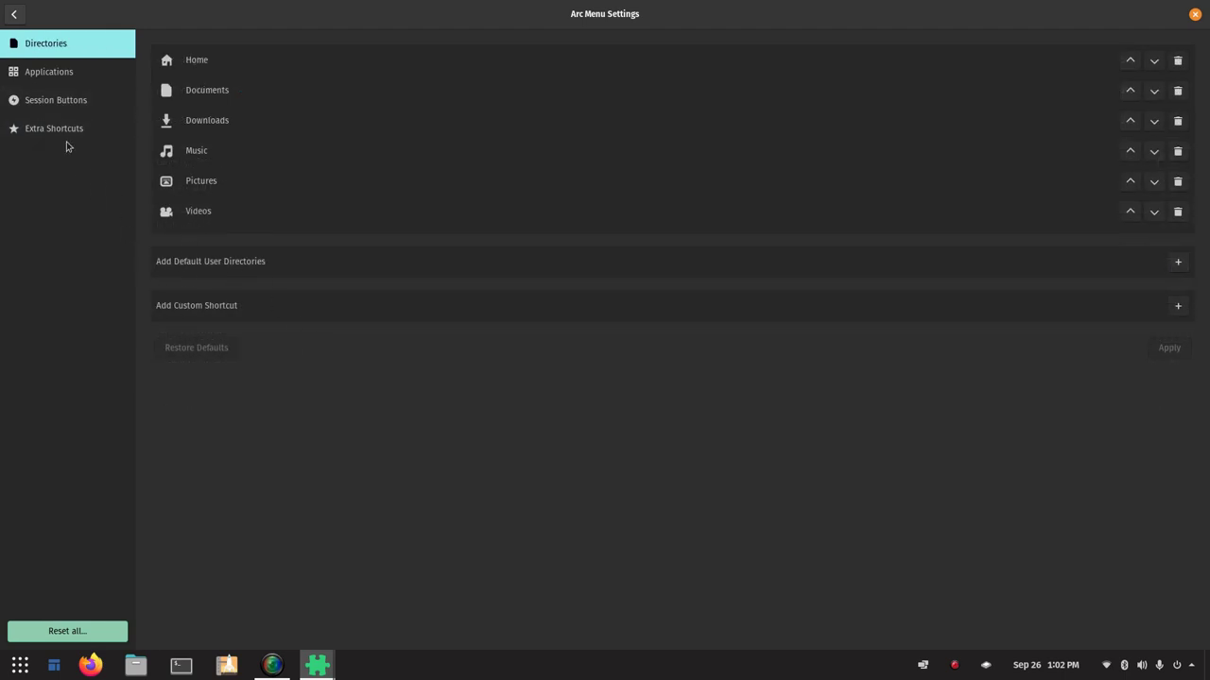
{"action": "left_click", "coordinate": [14, 14]}
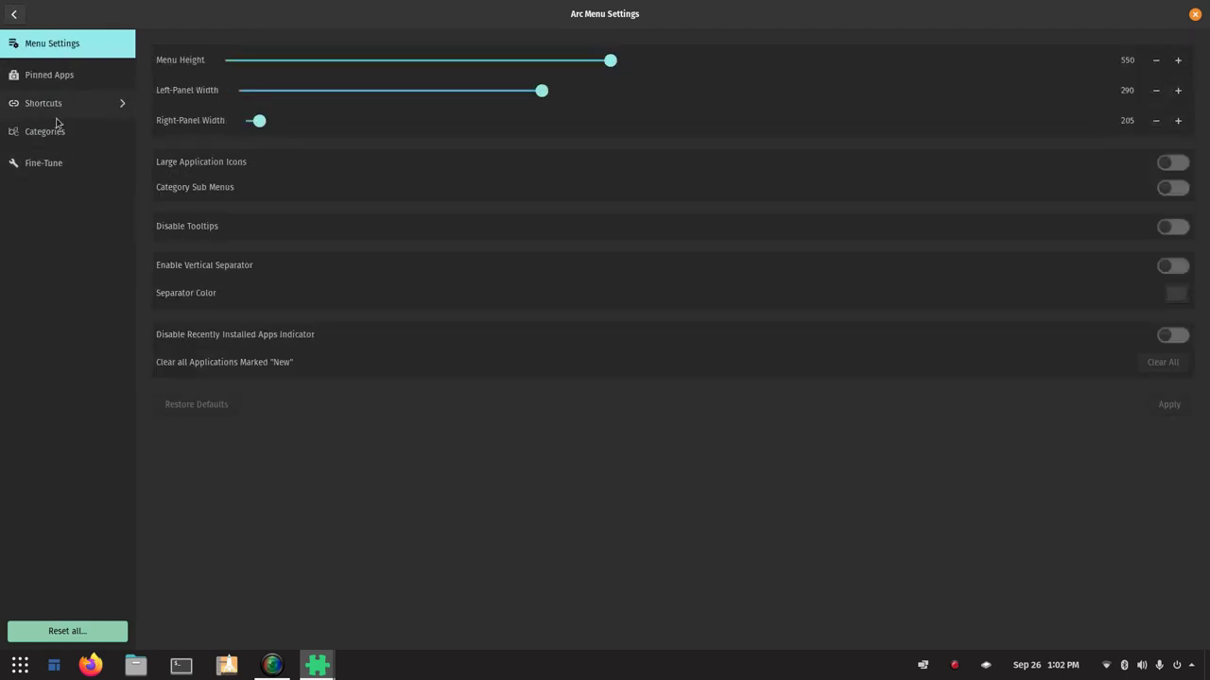
- Review the Categories and Fine-Tune options, and return to the main Arc Menu settings to revisit Menu Layout and Menu Theme
{"action": "left_click", "coordinate": [52, 140]}
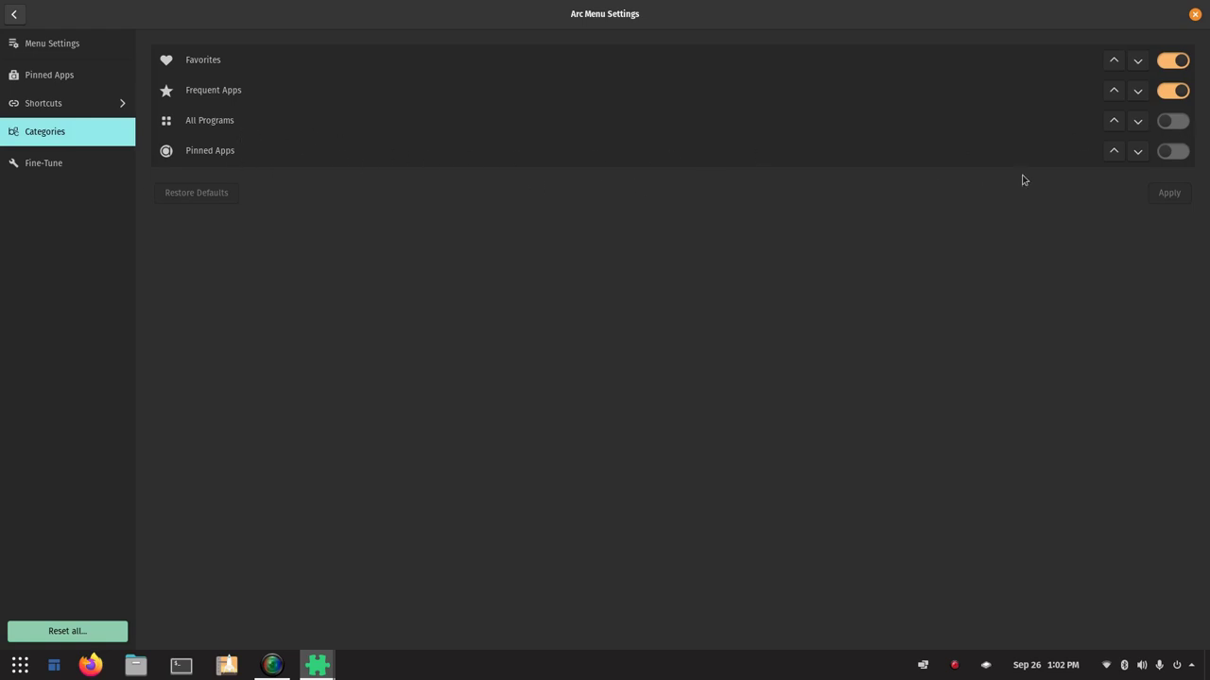
{"action": "left_click", "coordinate": [52, 167]}
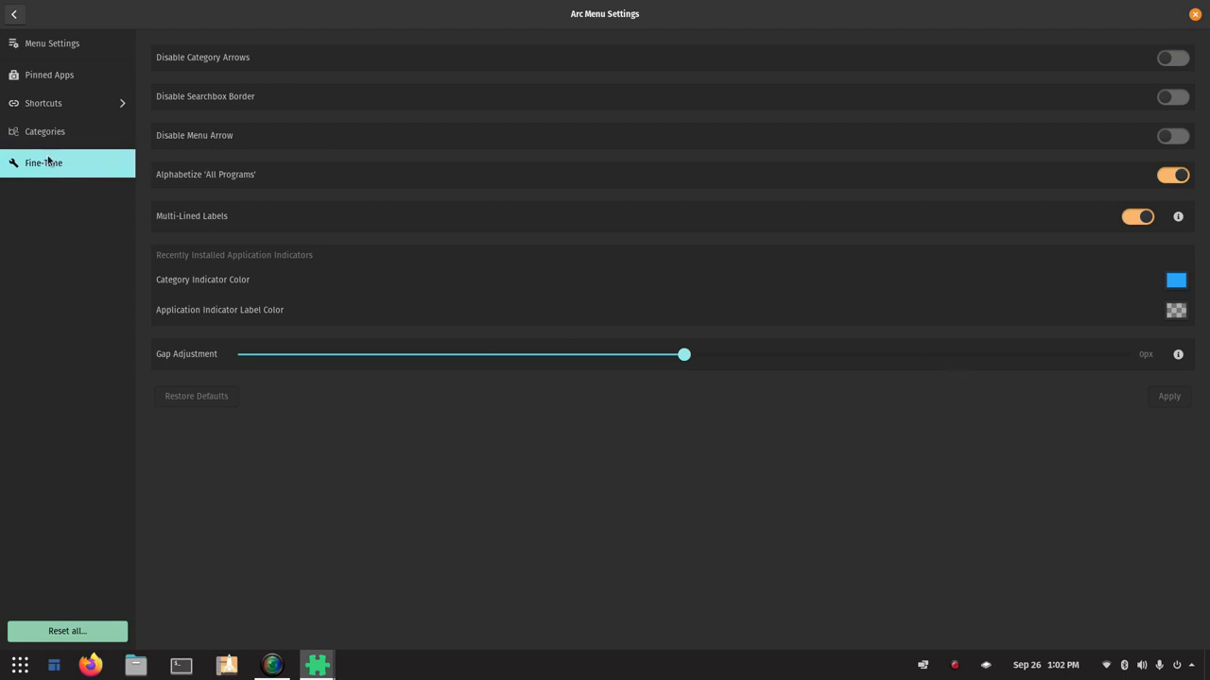
{"action": "left_click", "coordinate": [13, 14]}
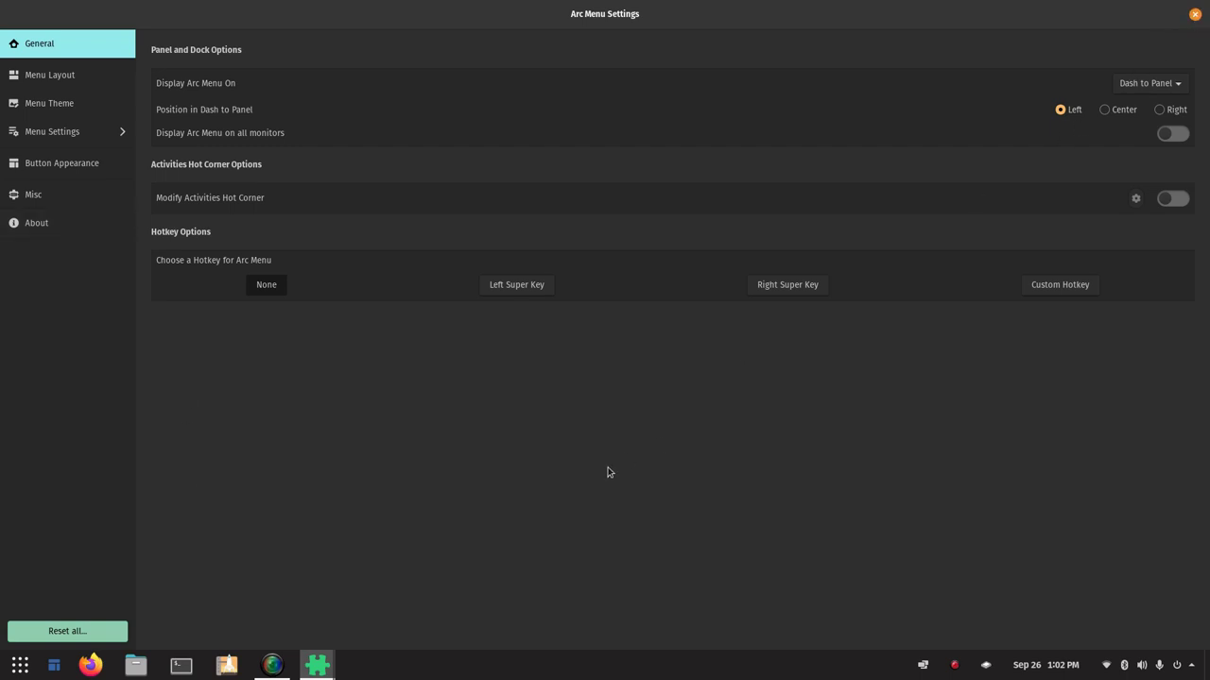
{"action": "key", "text": "Down"}
{"action": "scroll", "coordinate": [460, 199], "scroll_direction": "up", "scroll_amount": 3}
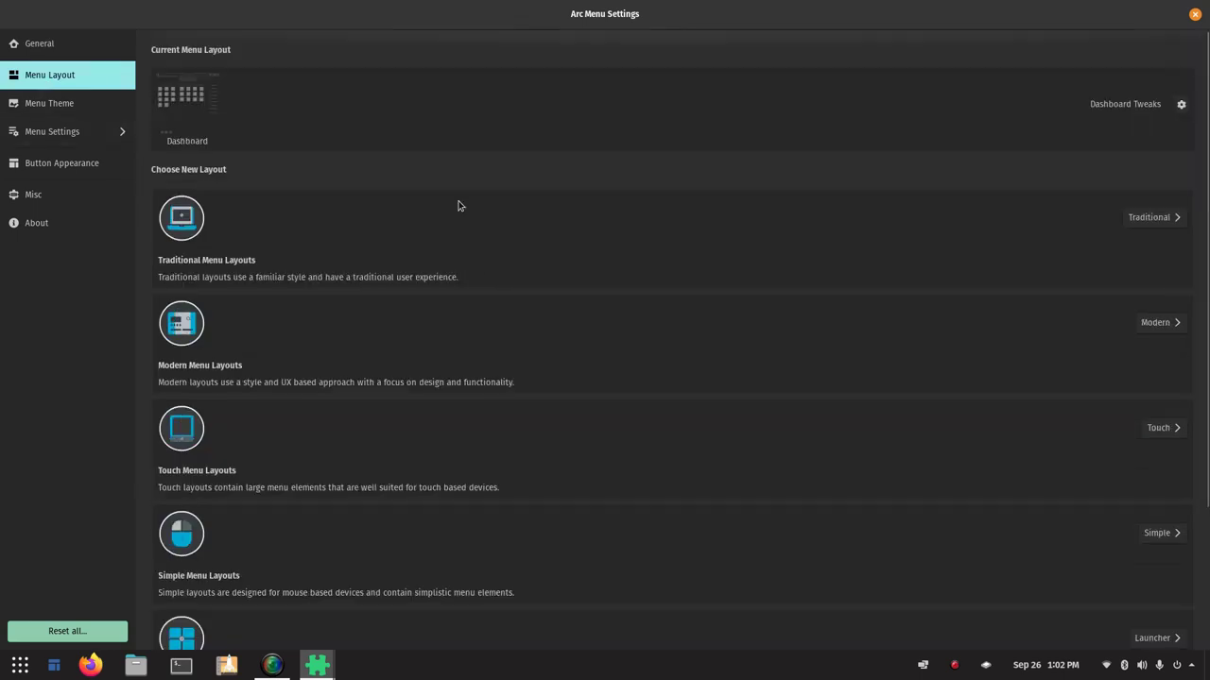
{"action": "left_click", "coordinate": [62, 104]}
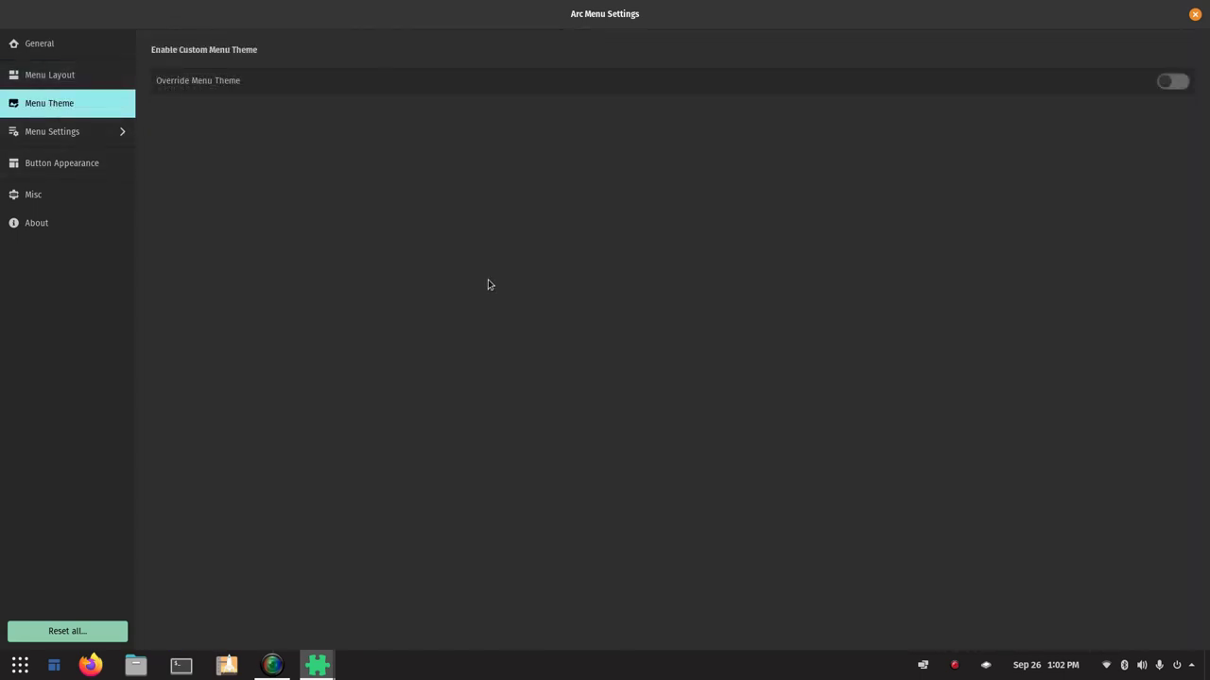
- Close the Arc Menu settings and the Extensions window, and show Arc Menu over the empty desktop
{"action": "left_click", "coordinate": [1194, 15]}
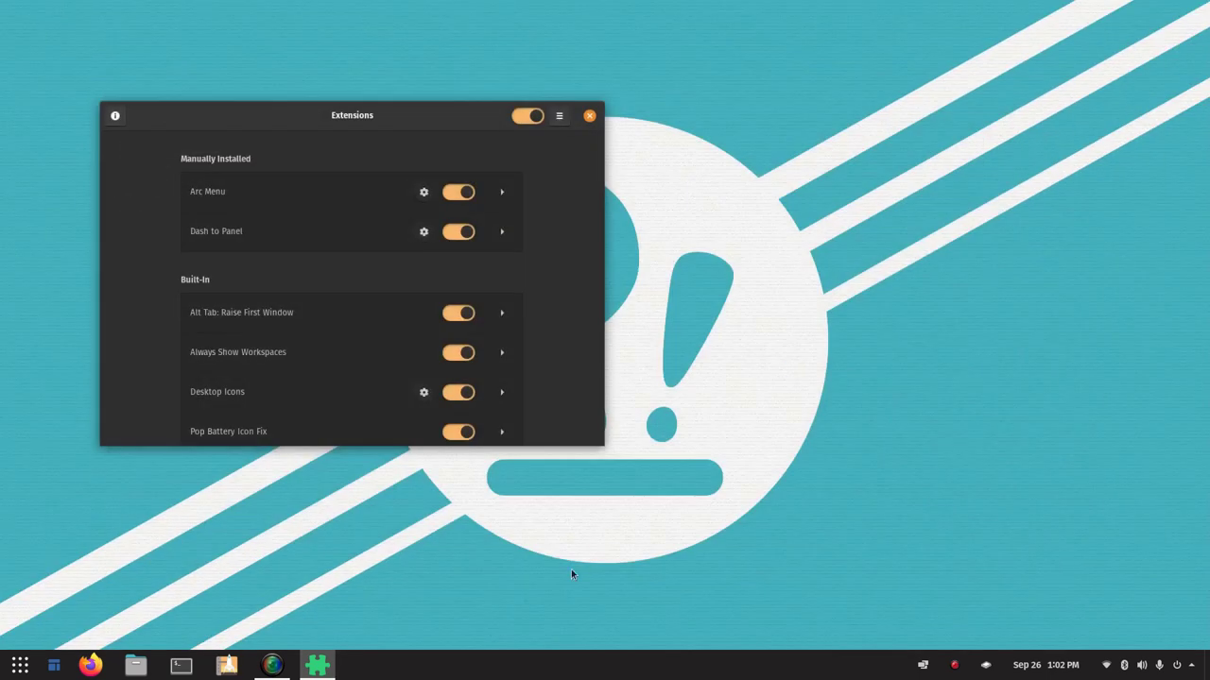
{"action": "left_click", "coordinate": [590, 115]}
{"action": "left_click", "coordinate": [53, 667]}
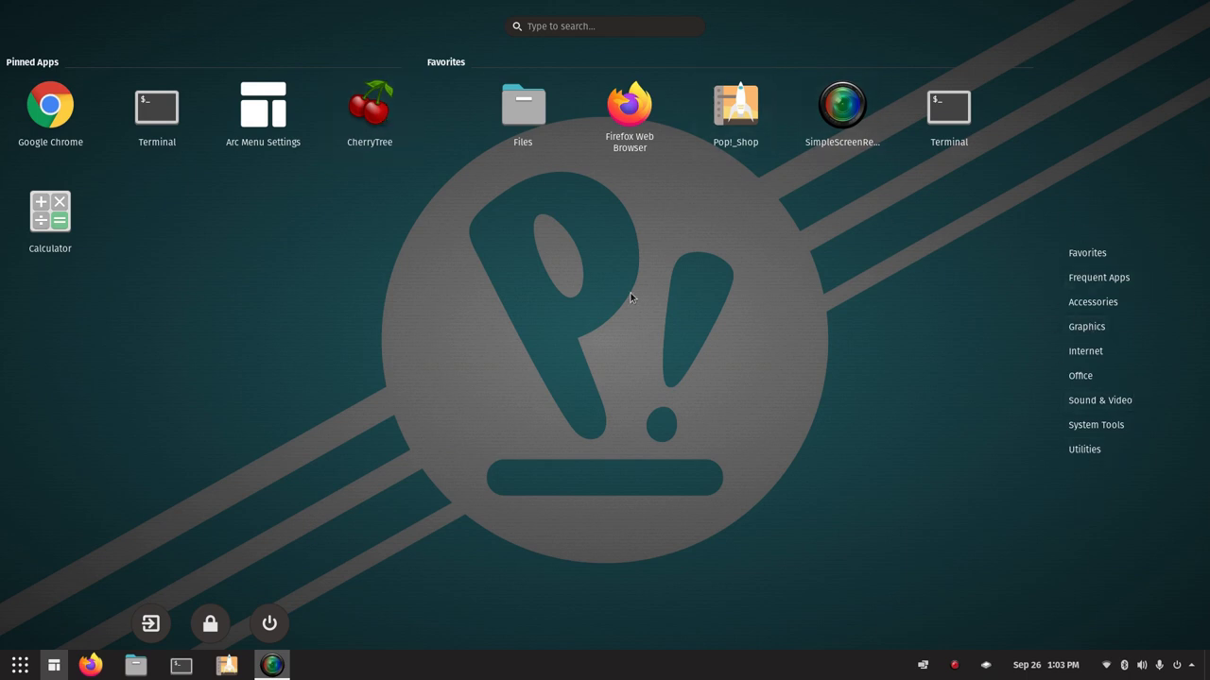
{"action": "left_click", "coordinate": [54, 666]}
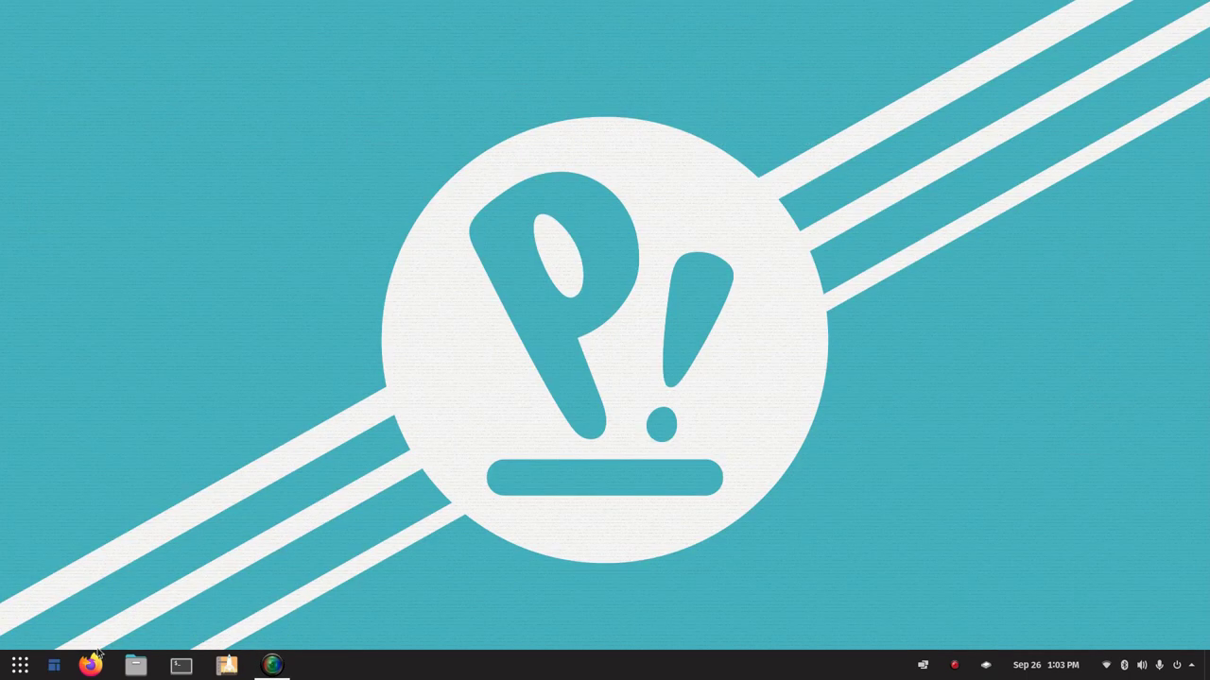
{"action": "left_click", "coordinate": [53, 666]}
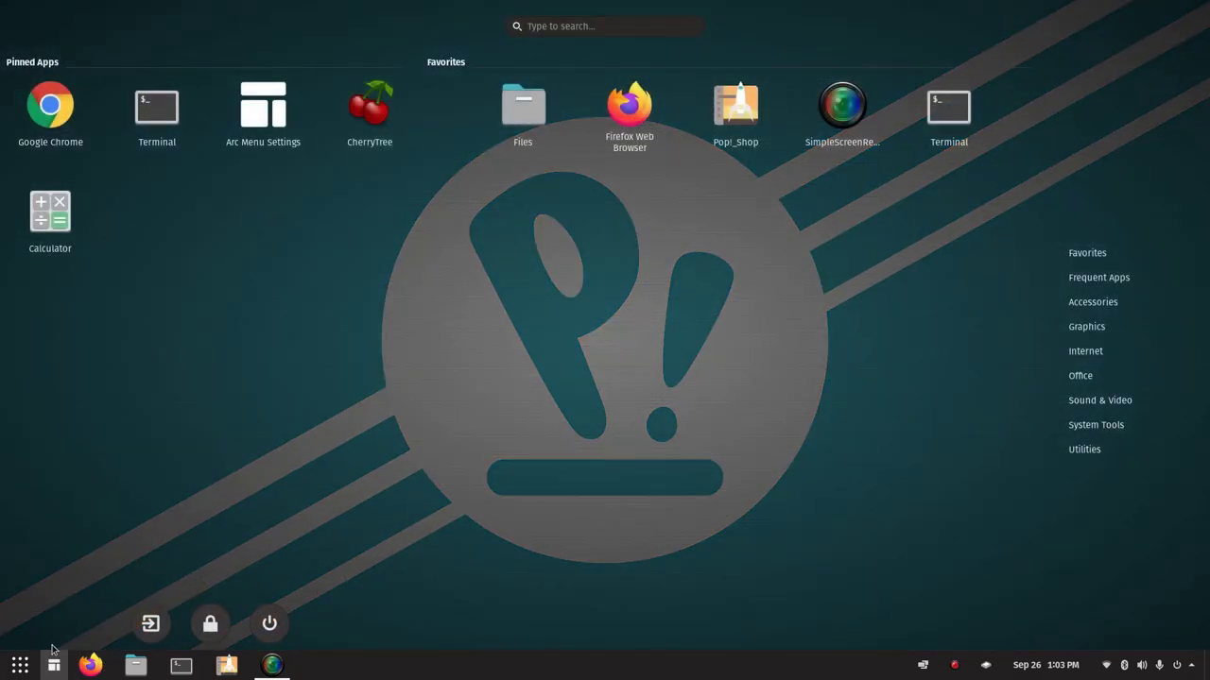
- View the full applications grid and the workspace overview for comparison with Arc Menu, and return to the desktop
{"action": "left_click", "coordinate": [20, 666]}
{"action": "left_click", "coordinate": [21, 667]}
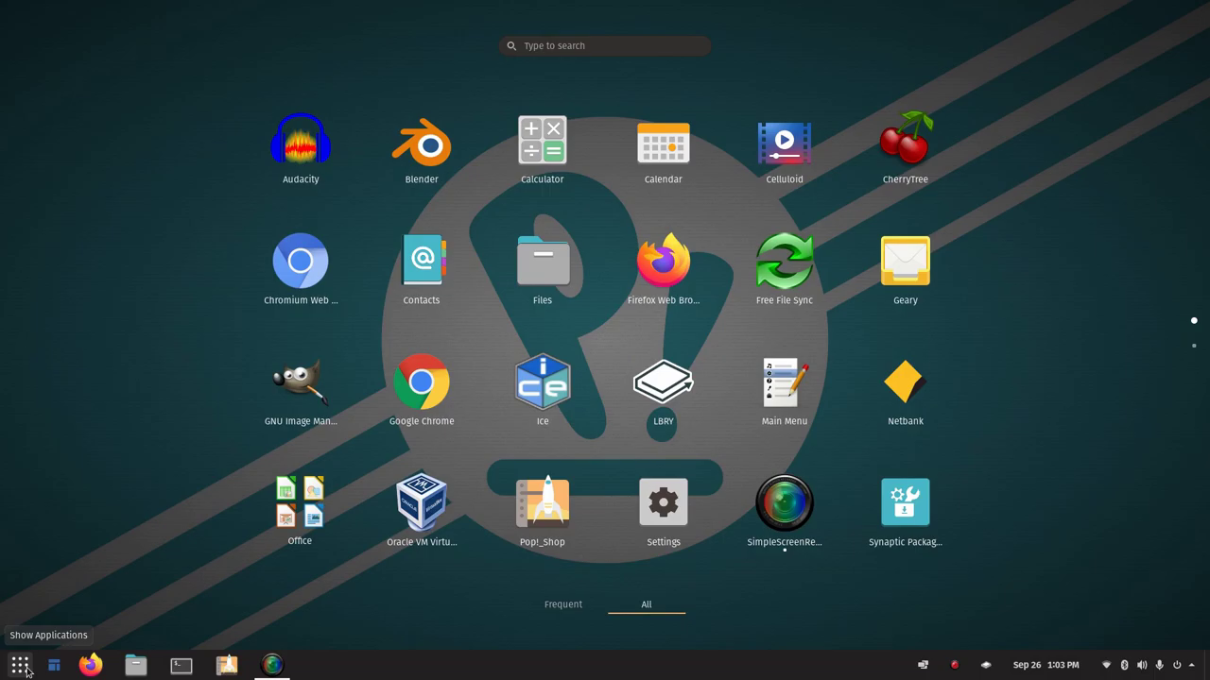
{"action": "left_click", "coordinate": [662, 383]}
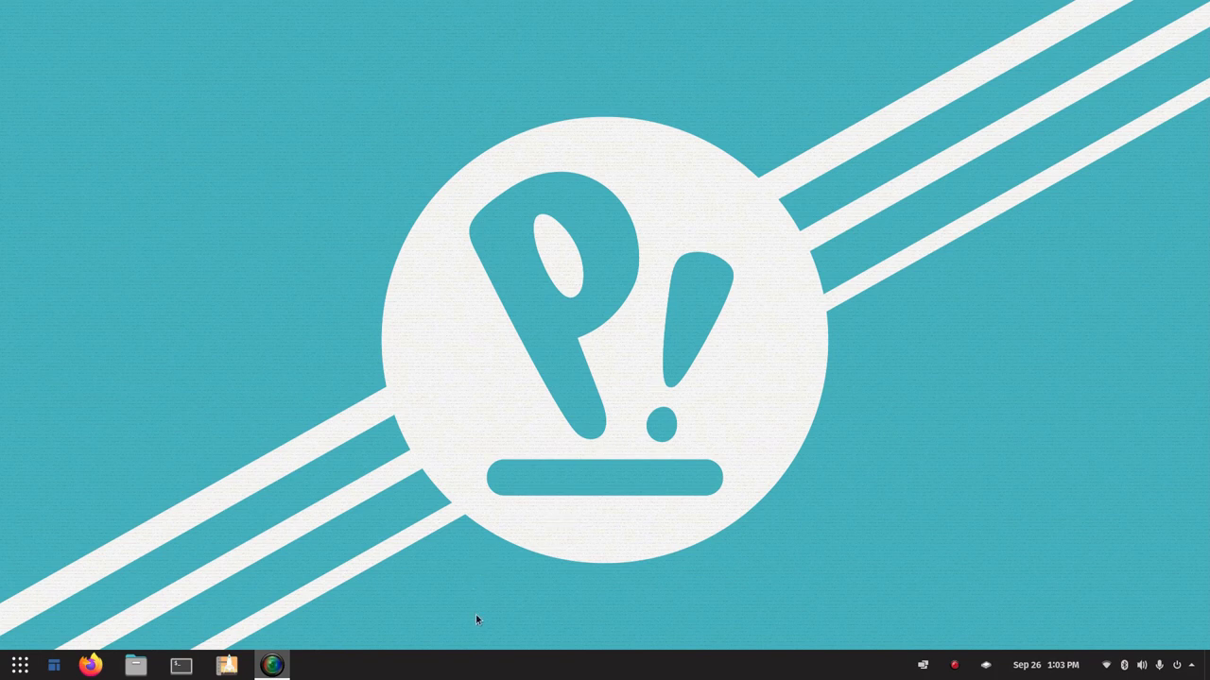
{"action": "key", "text": "super"}
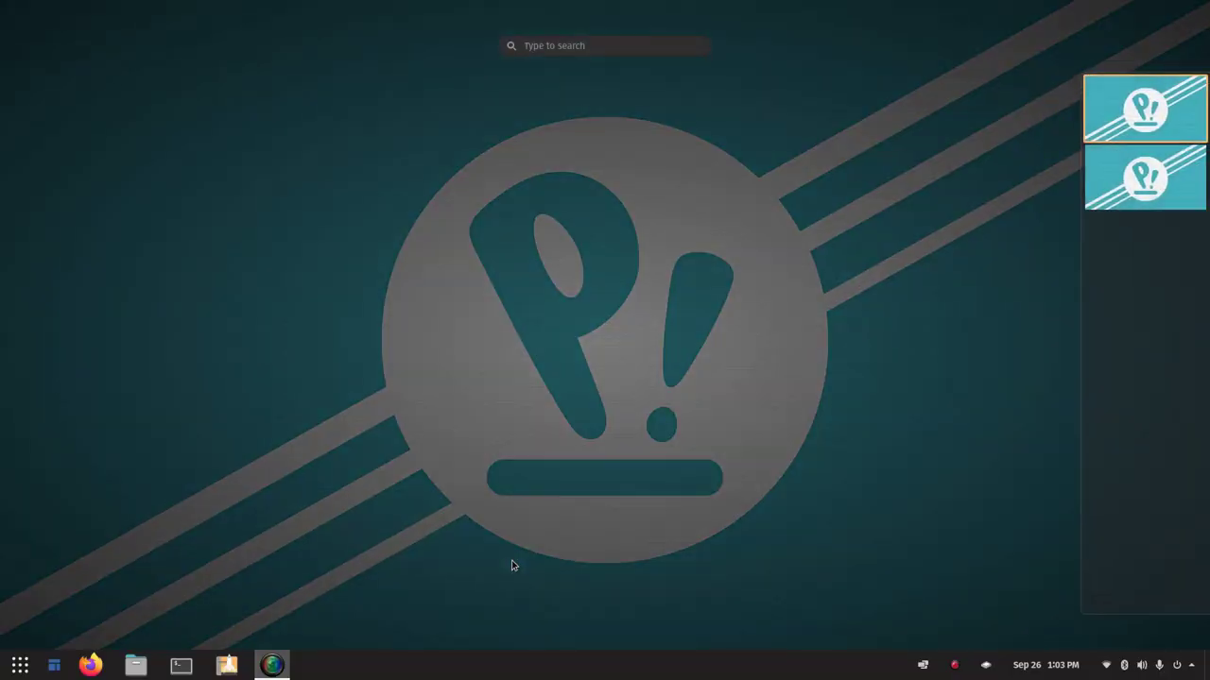
{"action": "key", "text": "super"}
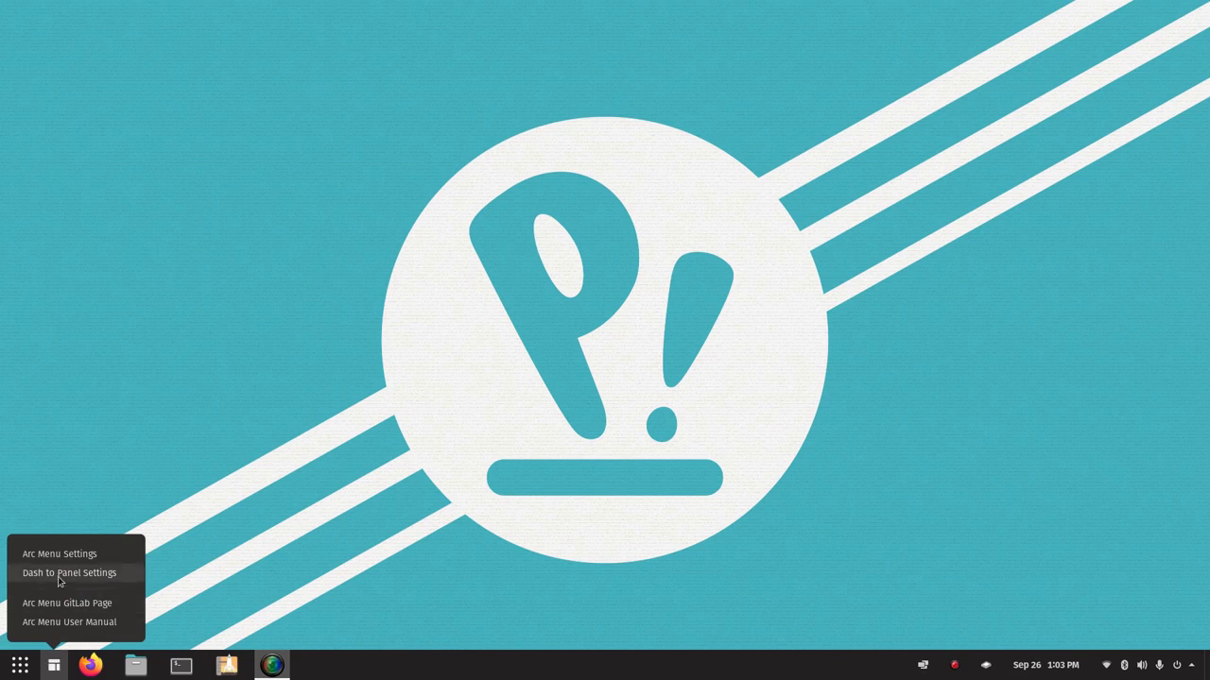
- Open Arc Menu Settings, set the Arc Menu hotkey to Left Super Key, and test it by opening and closing the menu
{"action": "left_click", "coordinate": [58, 562]}
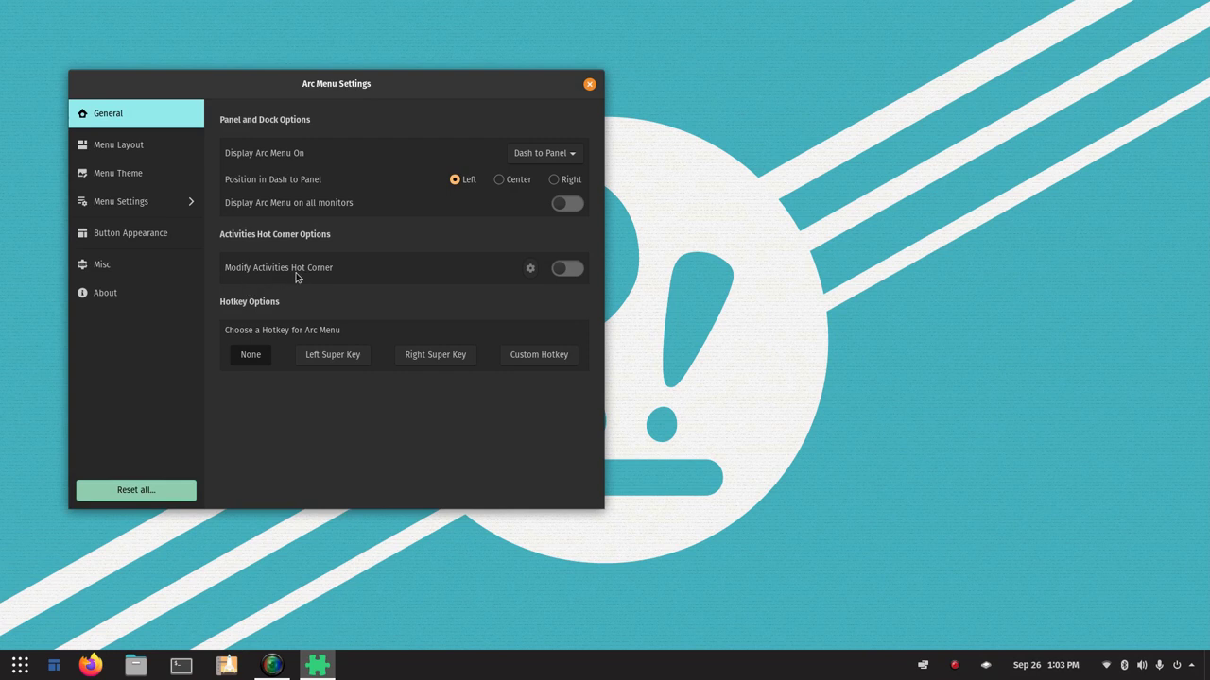
{"action": "left_click", "coordinate": [332, 357]}
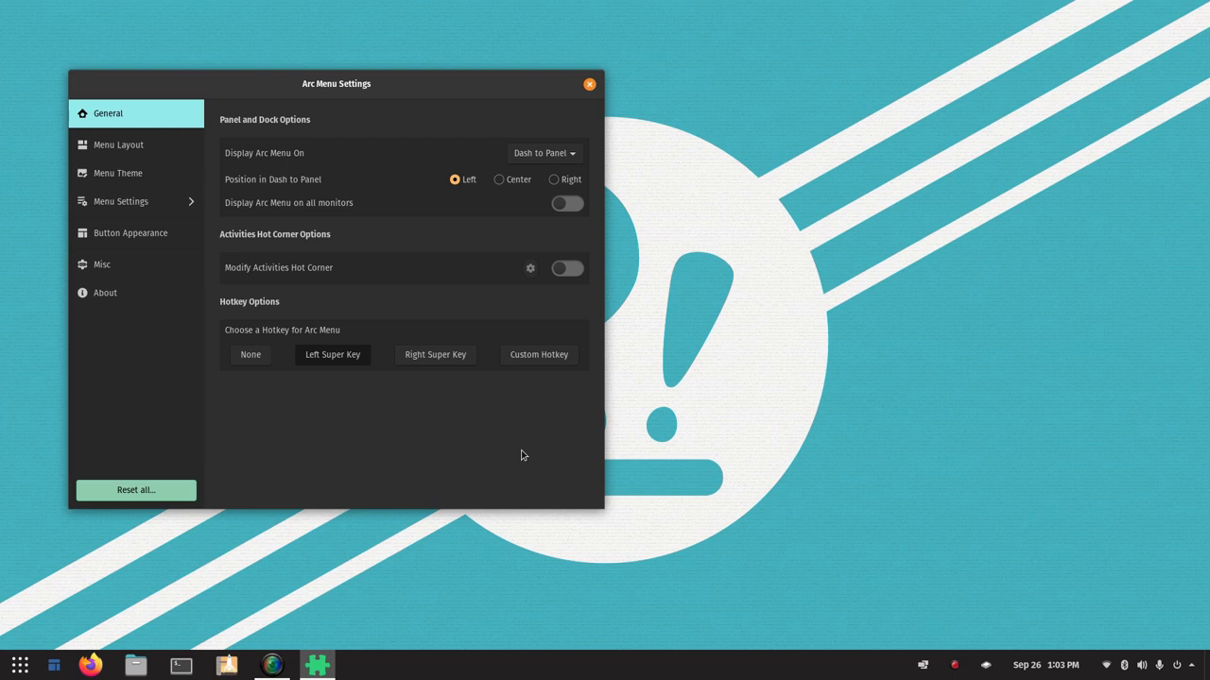
{"action": "key", "text": "Super_L"}
{"action": "key", "text": "Super_L"}
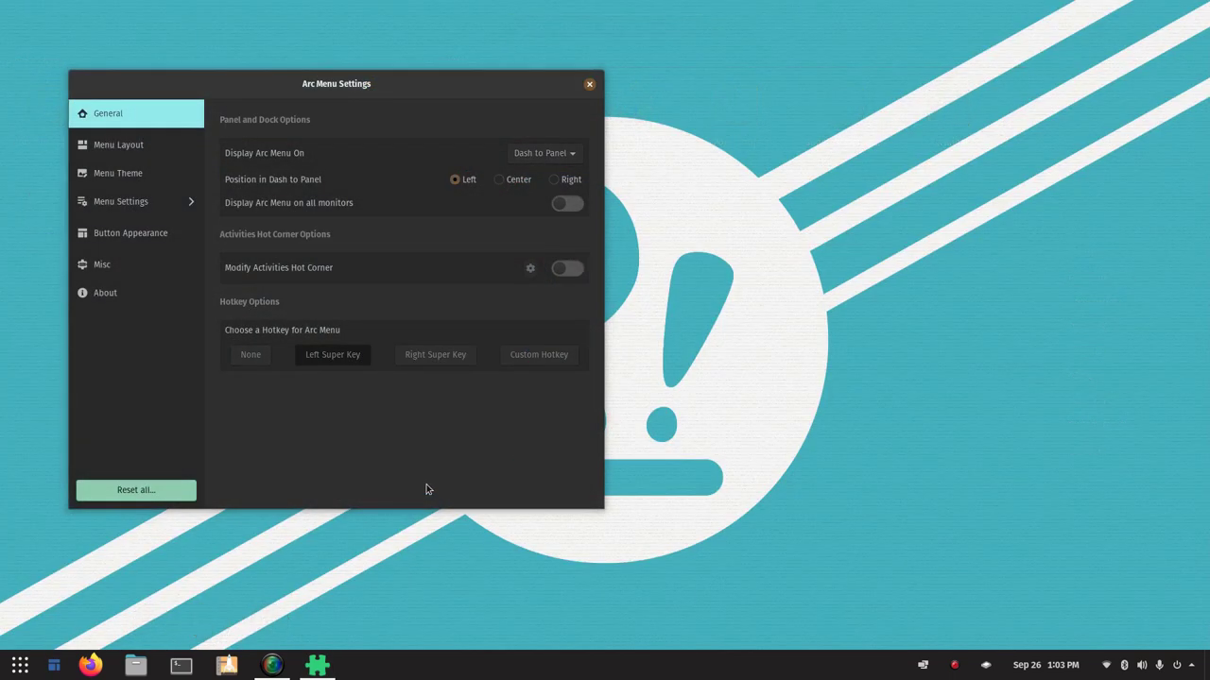
- Set the Arc Menu hotkey to None, test the Super key by opening and closing the overview, and close Arc Menu Settings
{"action": "left_click", "coordinate": [251, 358]}
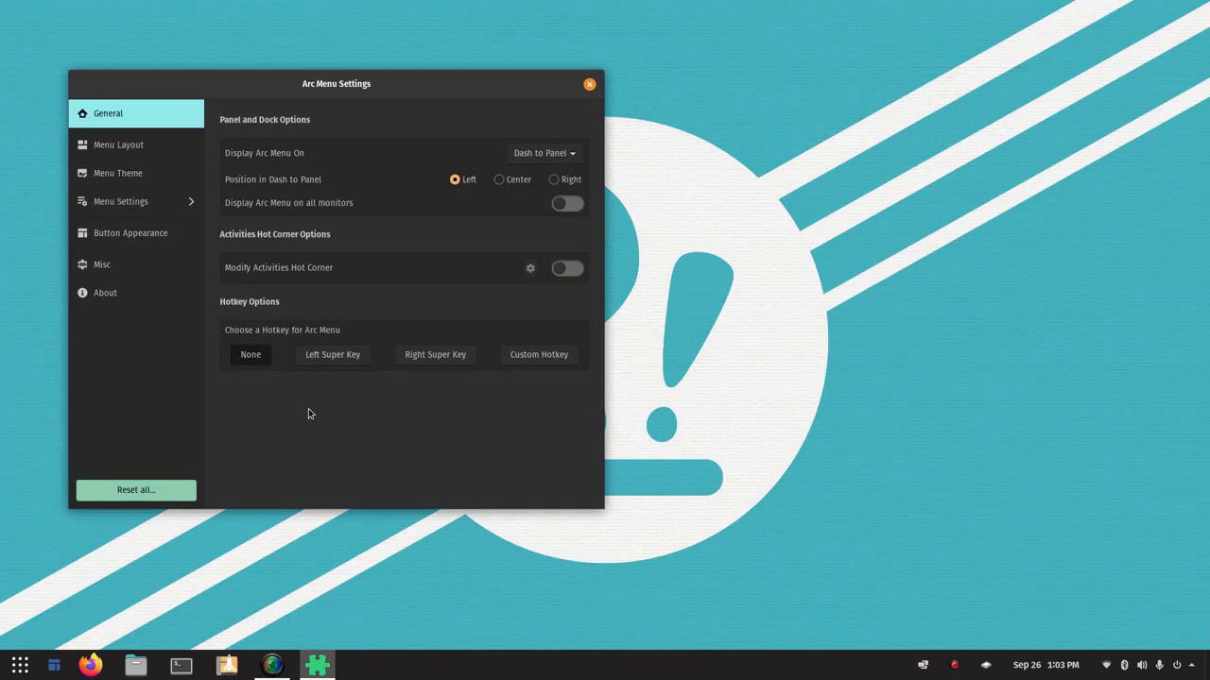
{"action": "key", "text": "Super_L"}
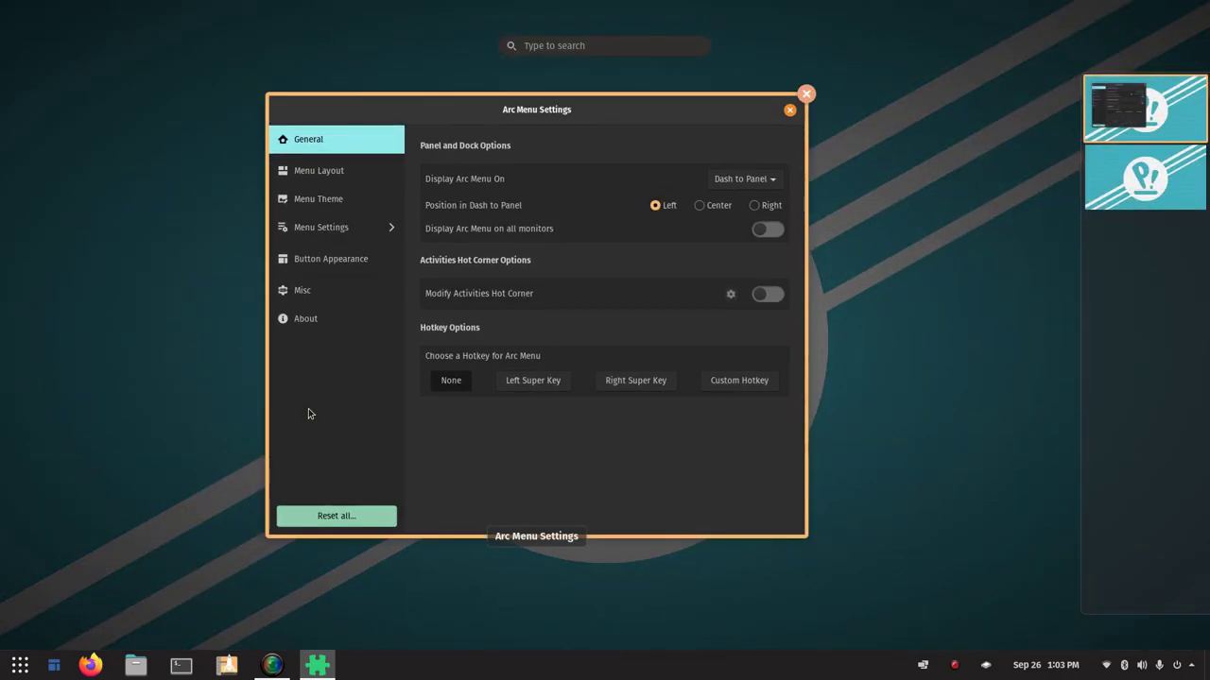
{"action": "key", "text": "Super_L"}
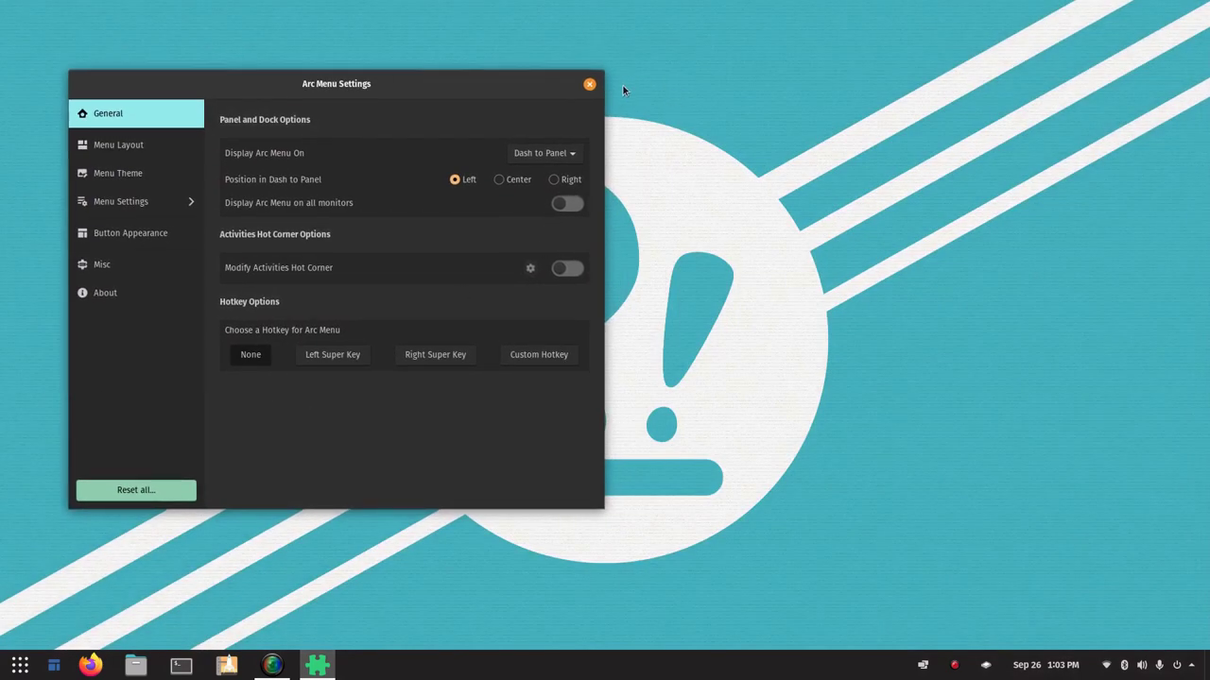
{"action": "left_click", "coordinate": [589, 84]}
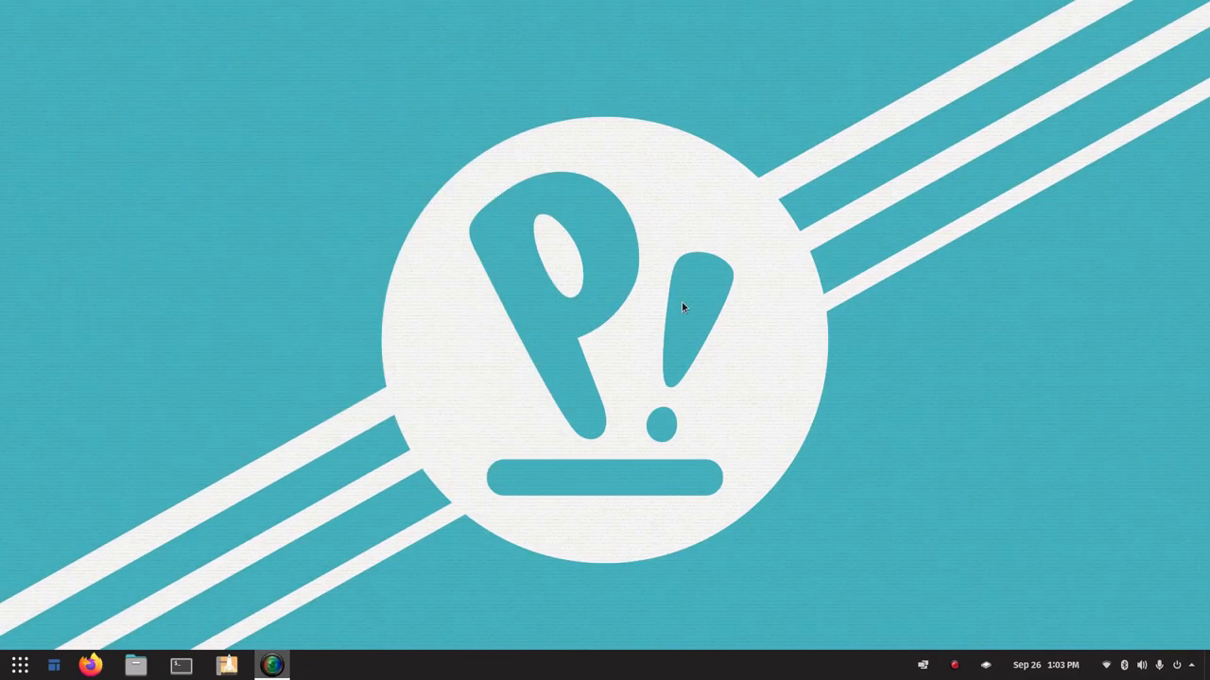
- Open the Dash to Panel Settings for the taskbar
{"action": "right_click", "coordinate": [436, 666]}
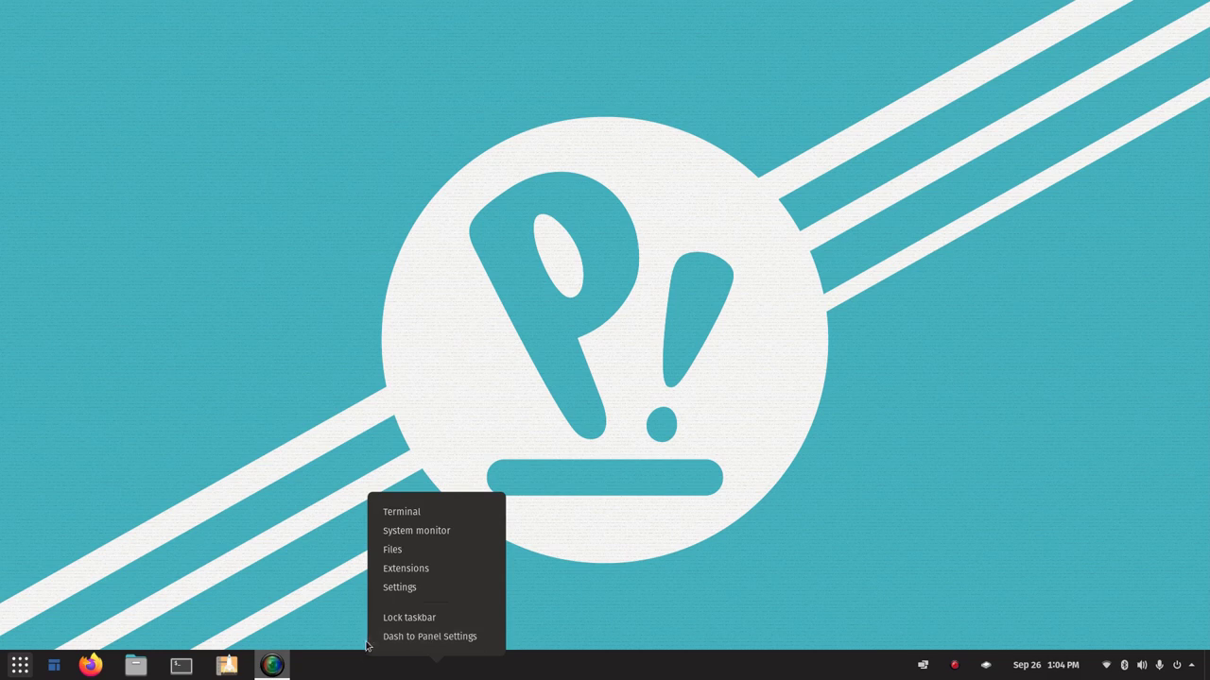
{"action": "left_click", "coordinate": [381, 676]}
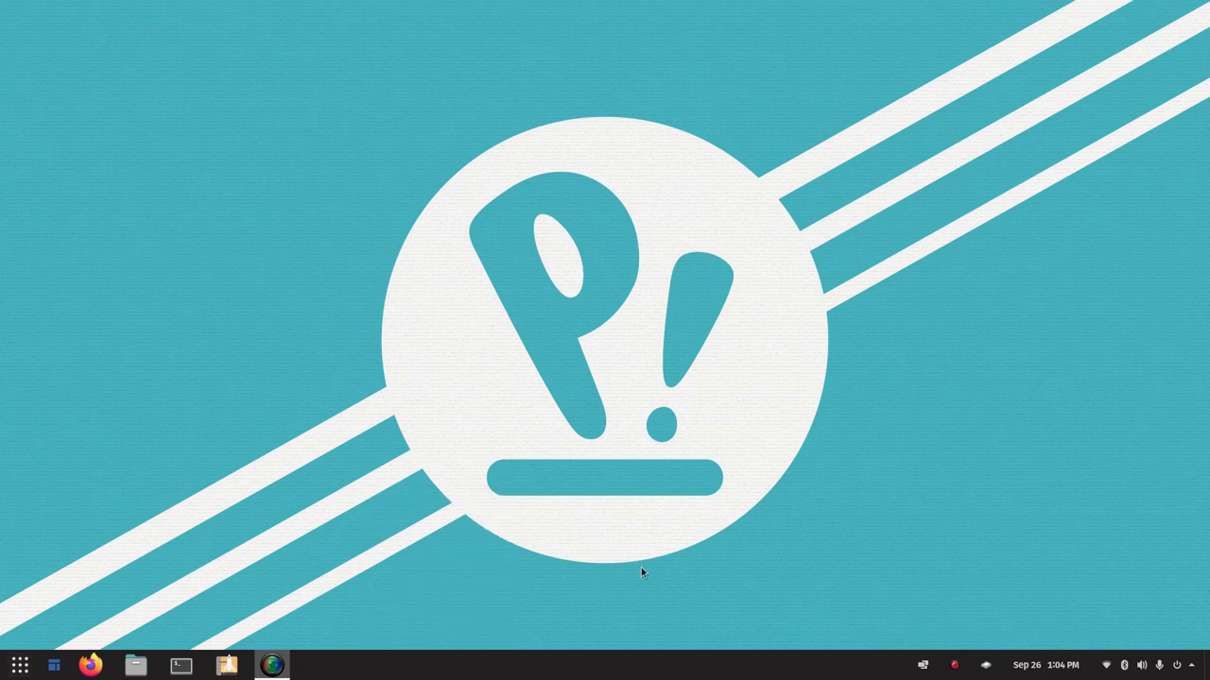
{"action": "right_click", "coordinate": [425, 673]}
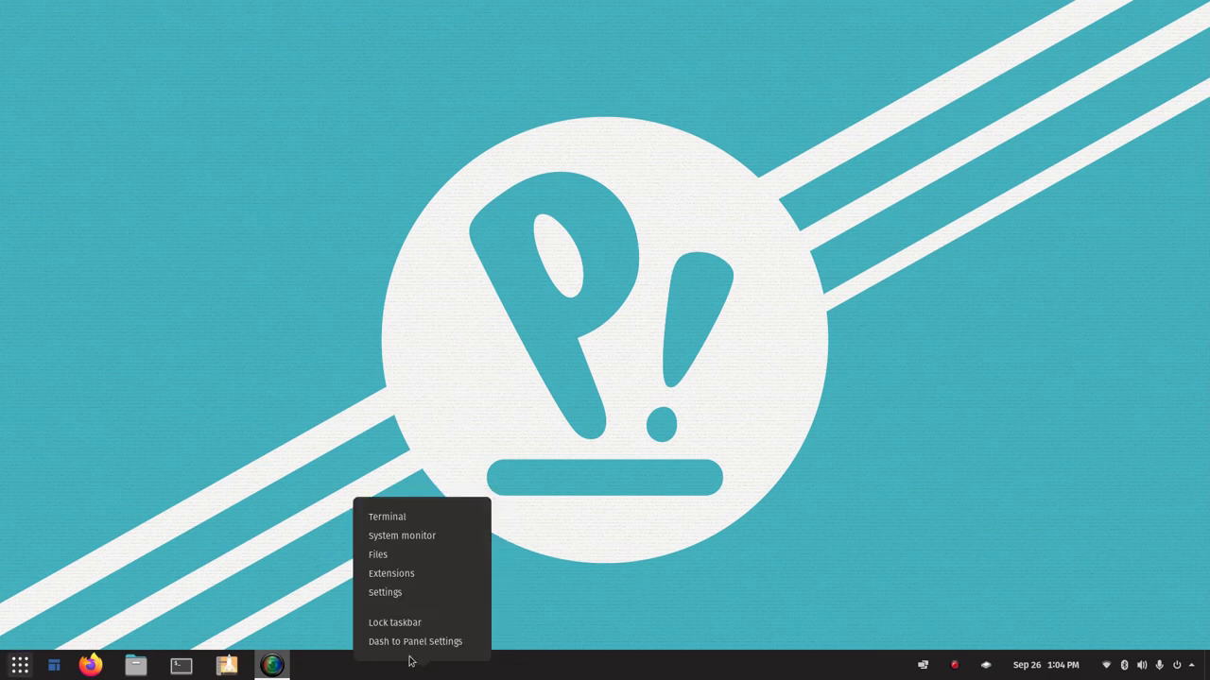
{"action": "left_click", "coordinate": [459, 641]}
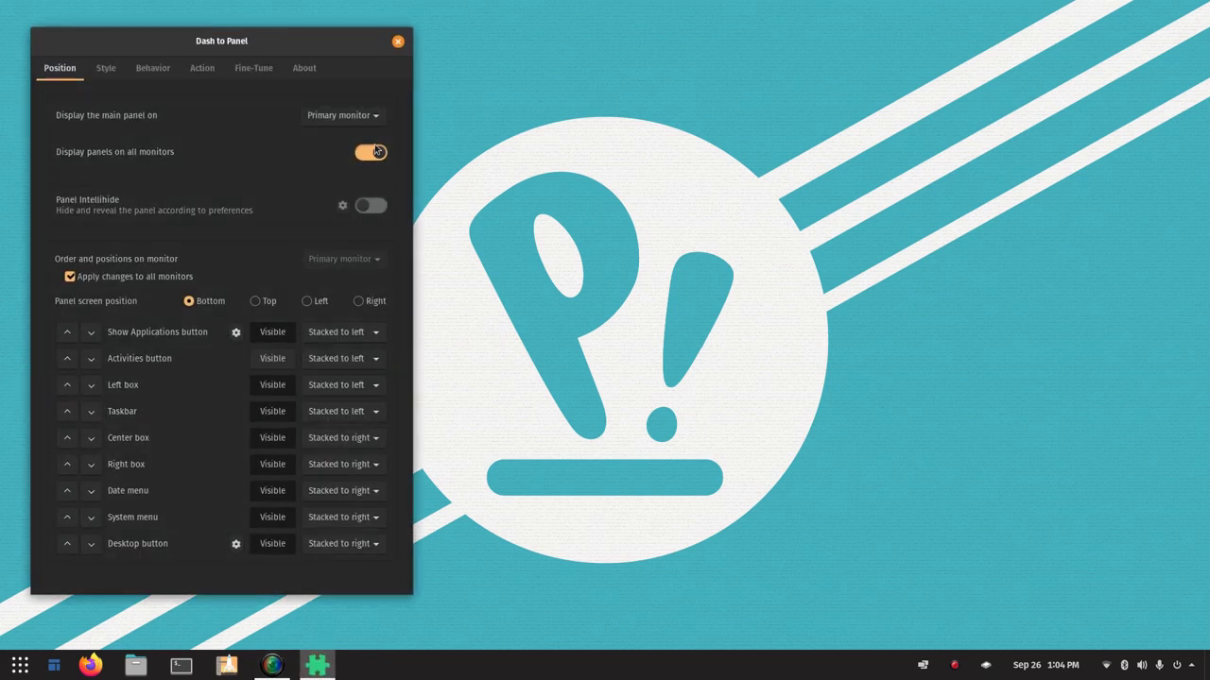
- Look through the Style, Behavior, Action, Fine-Tune and About settings of Dash to Panel, and return to Position
{"action": "left_click", "coordinate": [103, 70]}
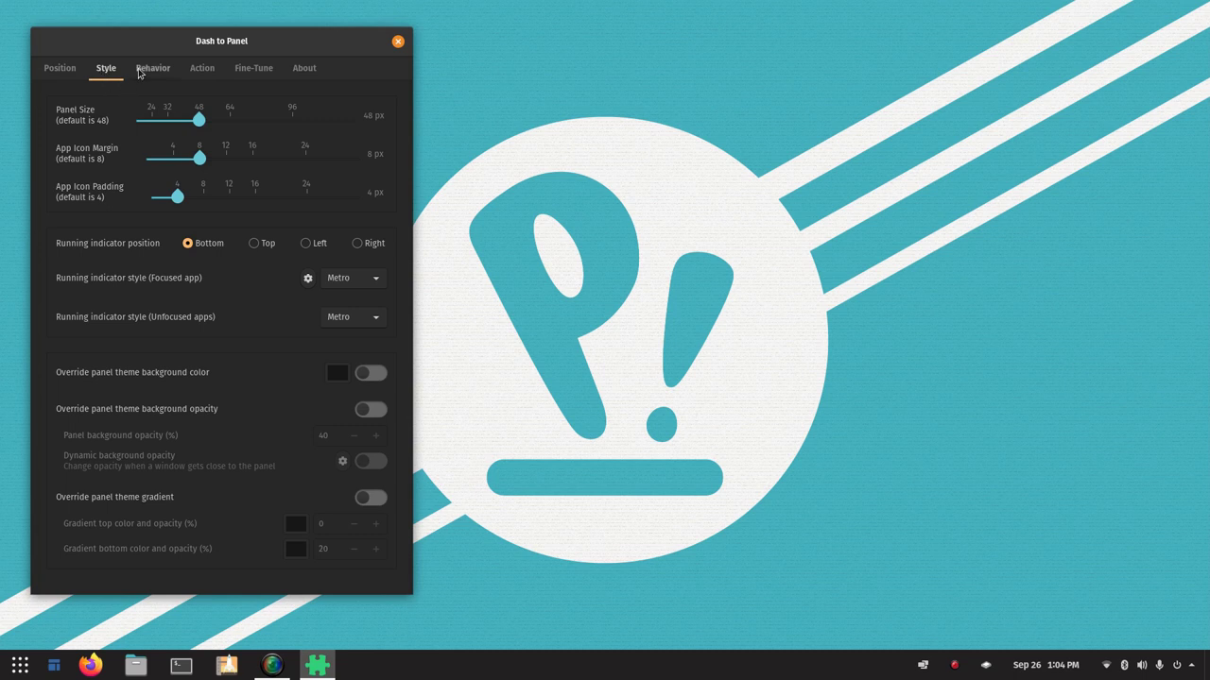
{"action": "left_click", "coordinate": [142, 73]}
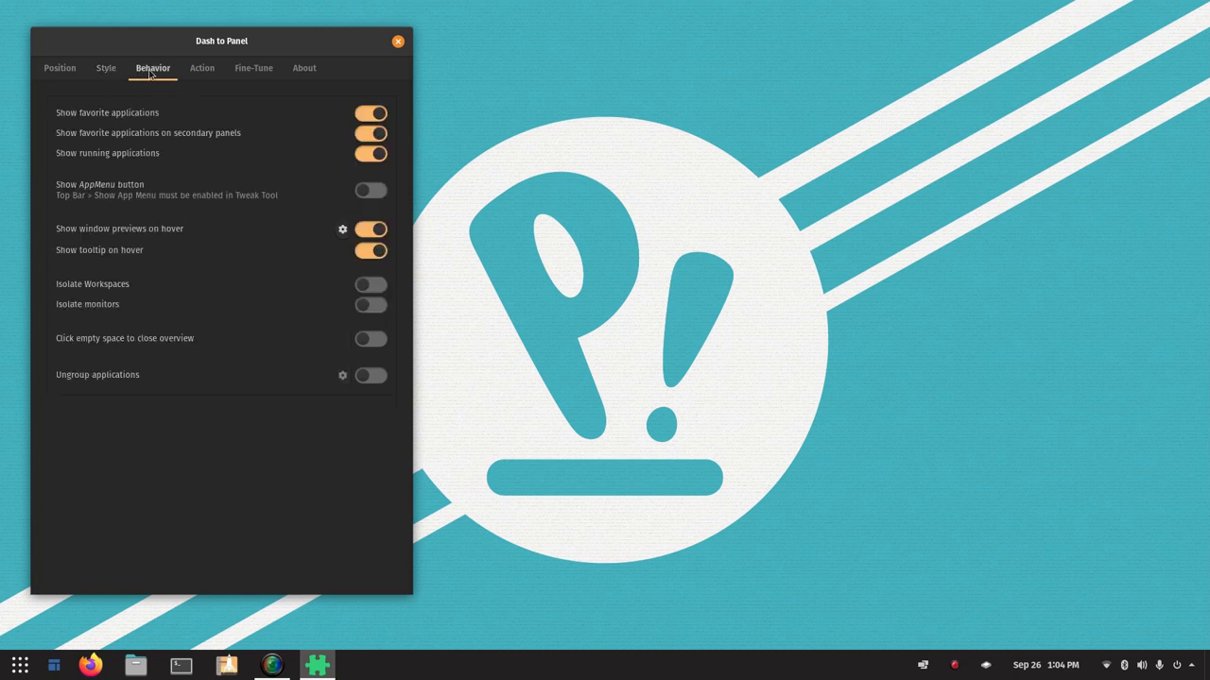
{"action": "left_click", "coordinate": [202, 70]}
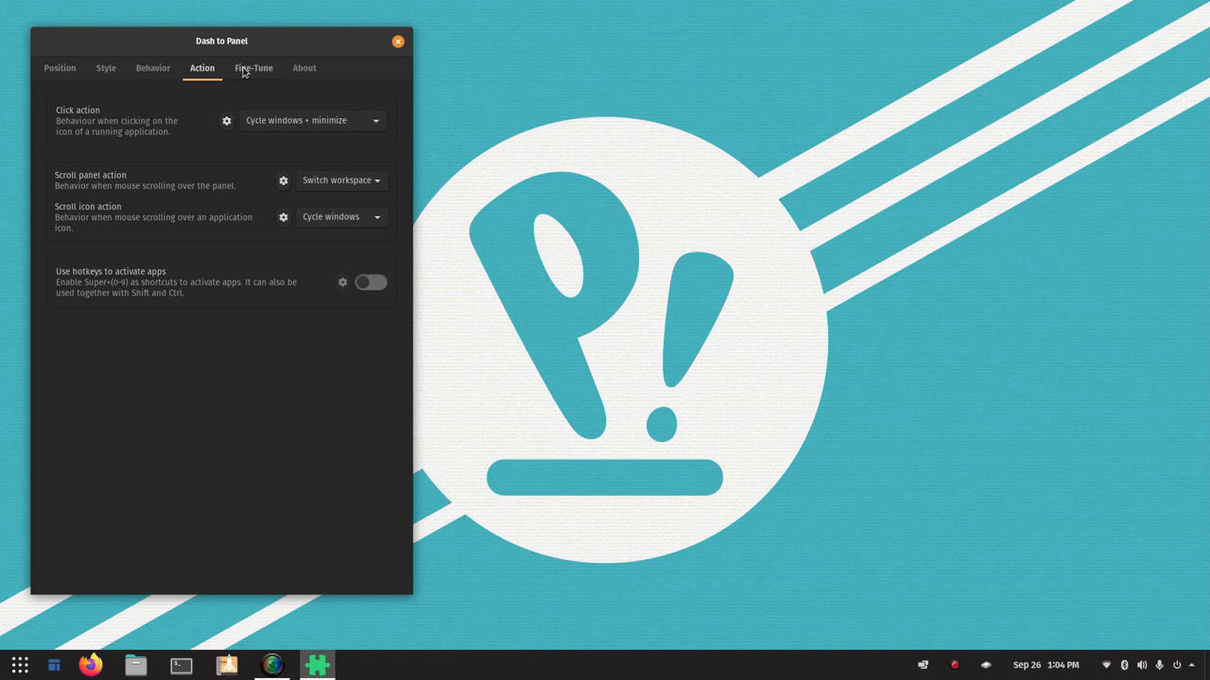
{"action": "left_click", "coordinate": [250, 72]}
{"action": "left_click", "coordinate": [304, 70]}
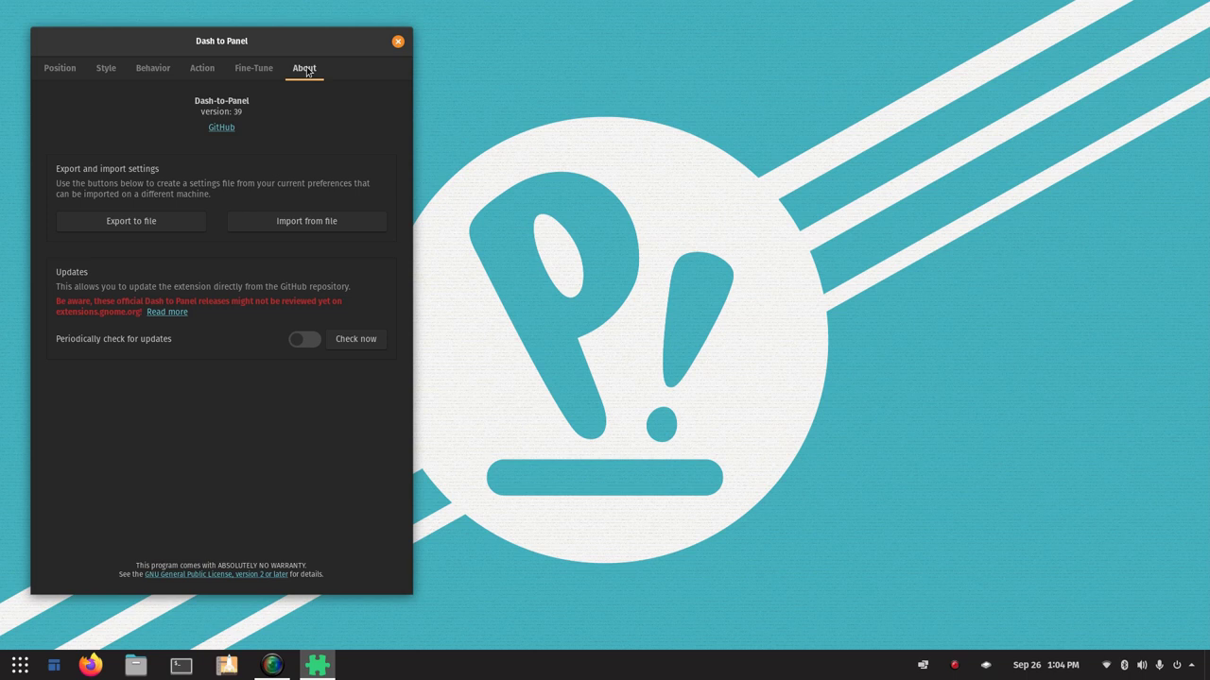
{"action": "left_click", "coordinate": [63, 70]}
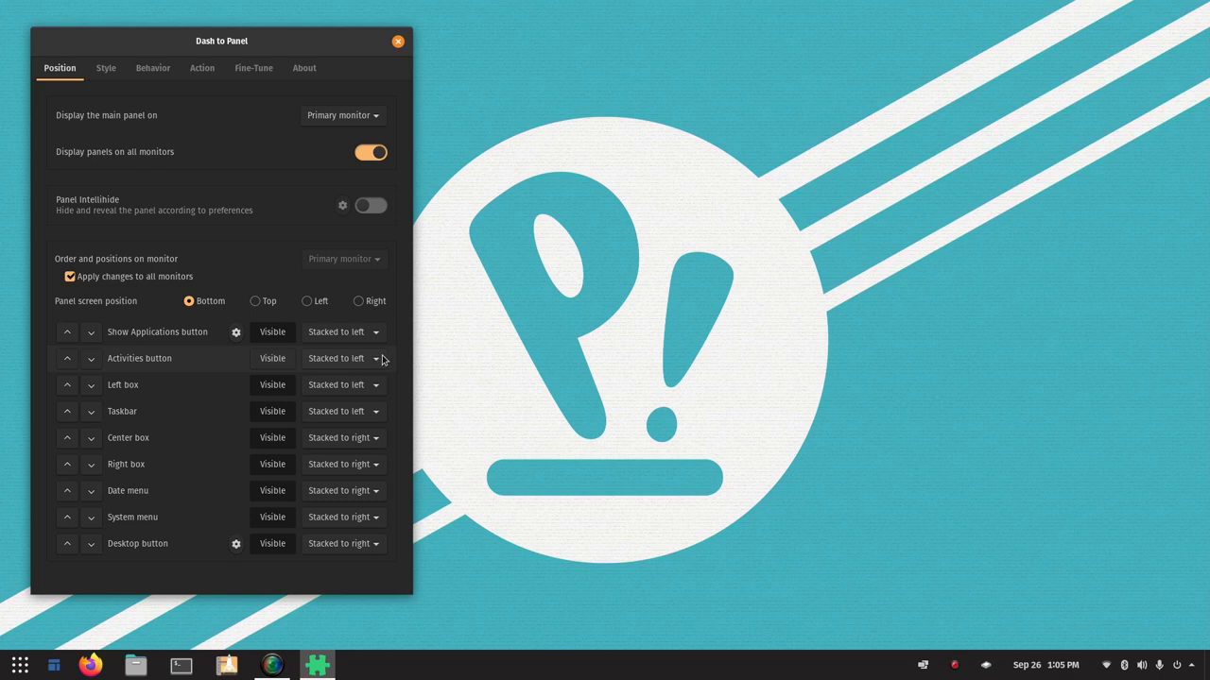
- Show the Activities button on the panel, open and close the workspace overview with it, and hide the button again
{"action": "left_click", "coordinate": [280, 361]}
{"action": "left_click", "coordinate": [280, 361]}
{"action": "left_click", "coordinate": [280, 361]}
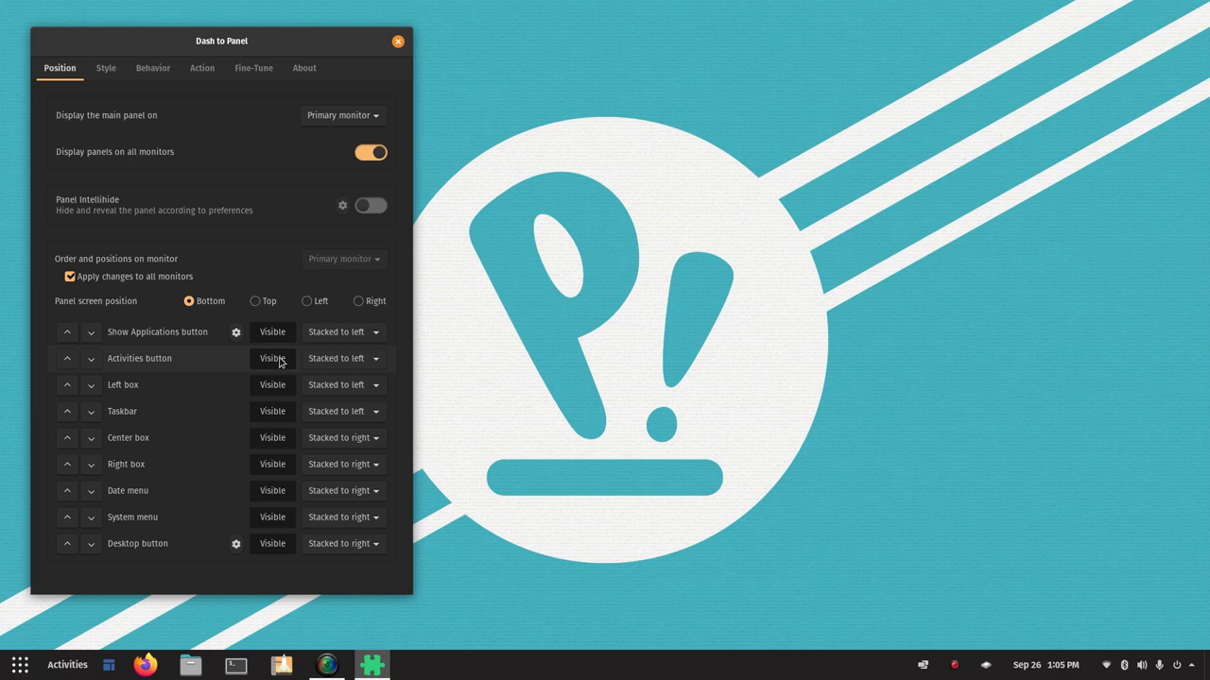
{"action": "left_click", "coordinate": [280, 361]}
{"action": "left_click", "coordinate": [279, 361]}
{"action": "left_click", "coordinate": [72, 665]}
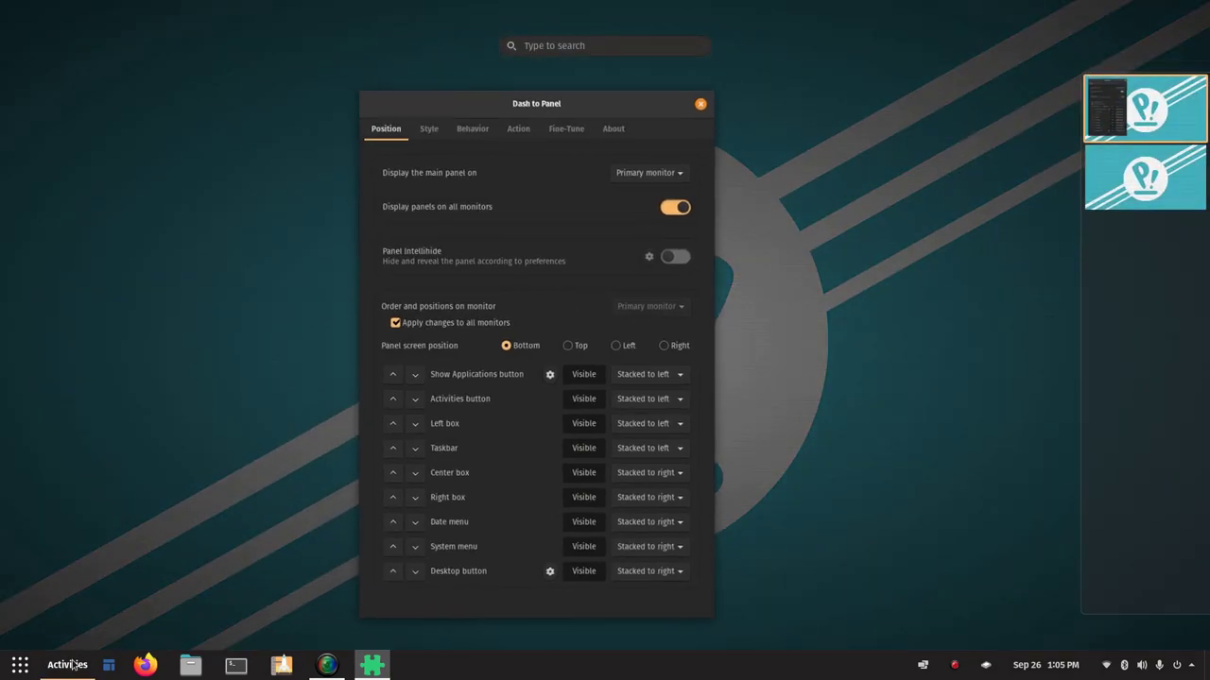
{"action": "left_click", "coordinate": [72, 665]}
{"action": "left_click", "coordinate": [275, 362]}
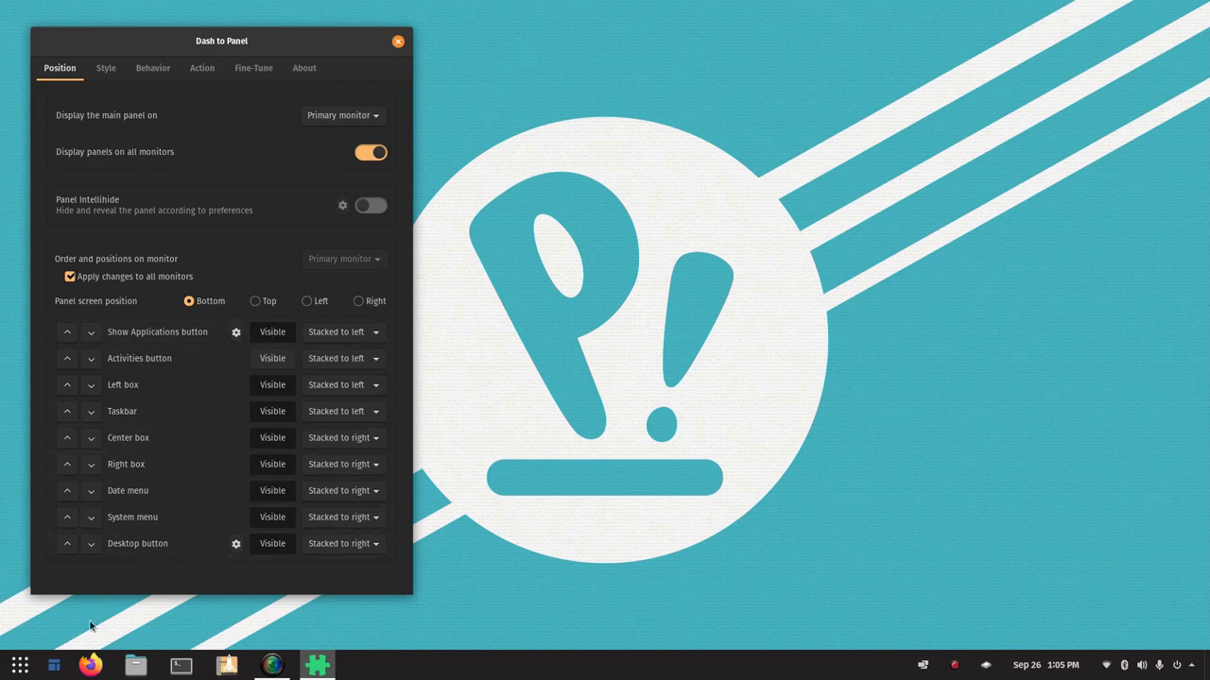
- Toggle the Desktop button's visibility off and on, use it to show the desktop, and bring back the Dash to Panel window
{"action": "left_click", "coordinate": [273, 545]}
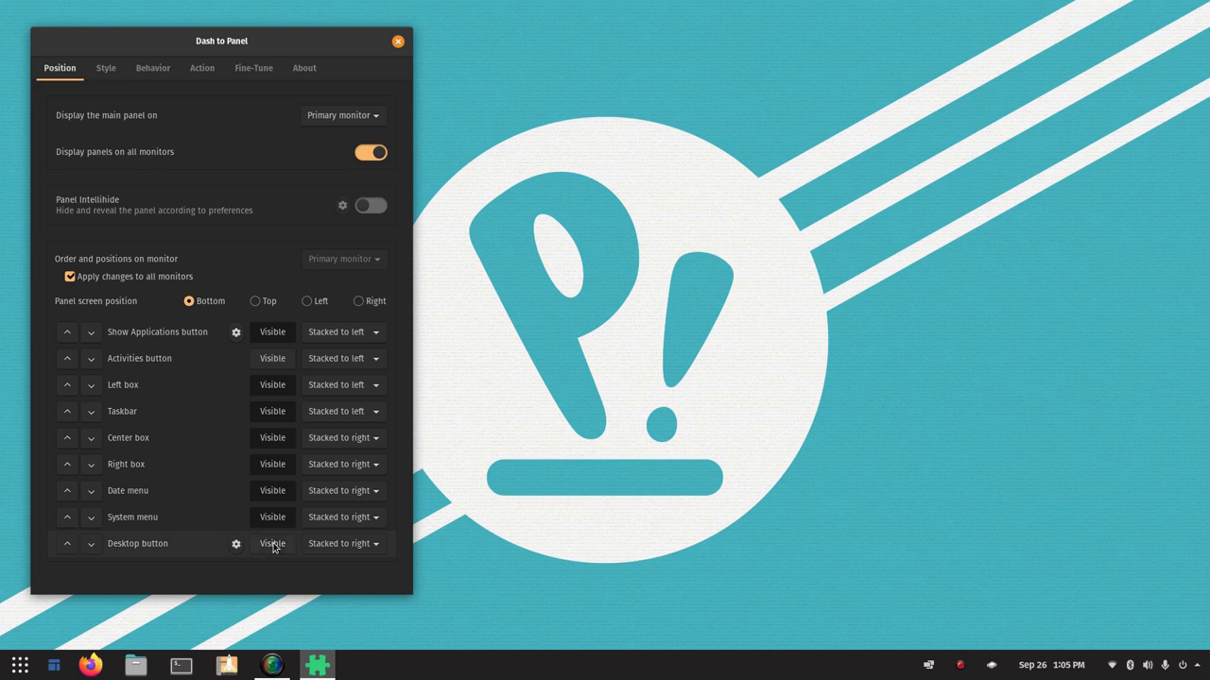
{"action": "left_click", "coordinate": [273, 545]}
{"action": "left_click", "coordinate": [273, 545]}
{"action": "left_click", "coordinate": [273, 546]}
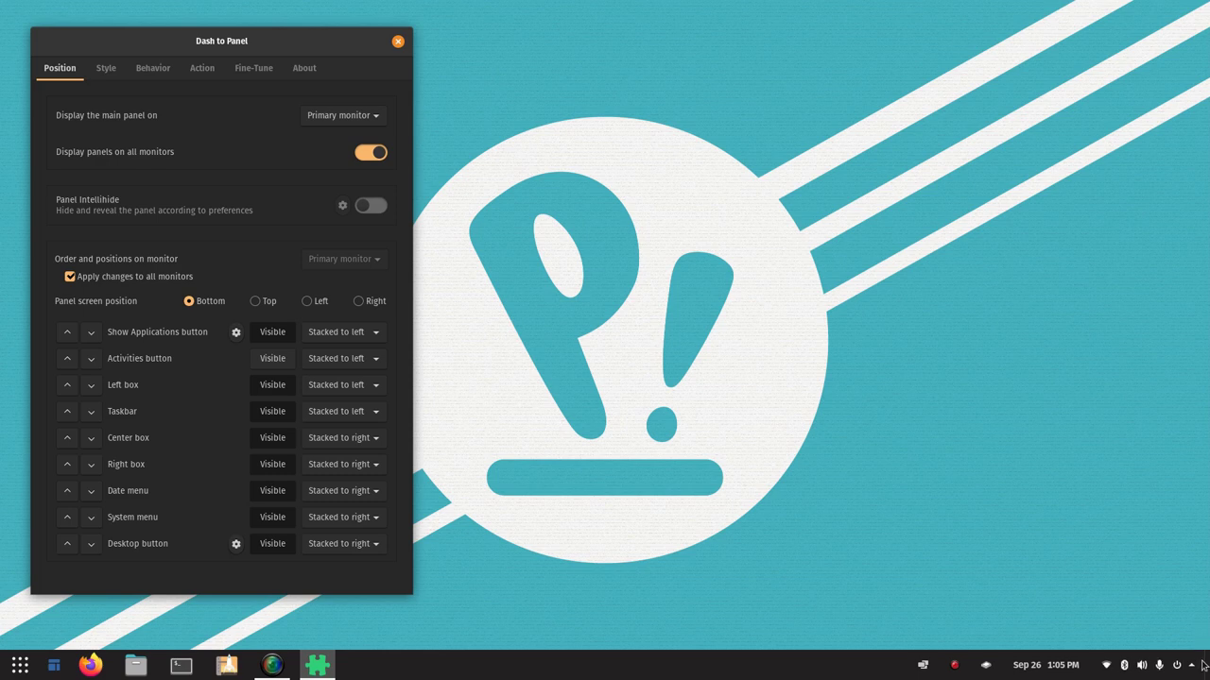
{"action": "left_click", "coordinate": [1205, 668]}
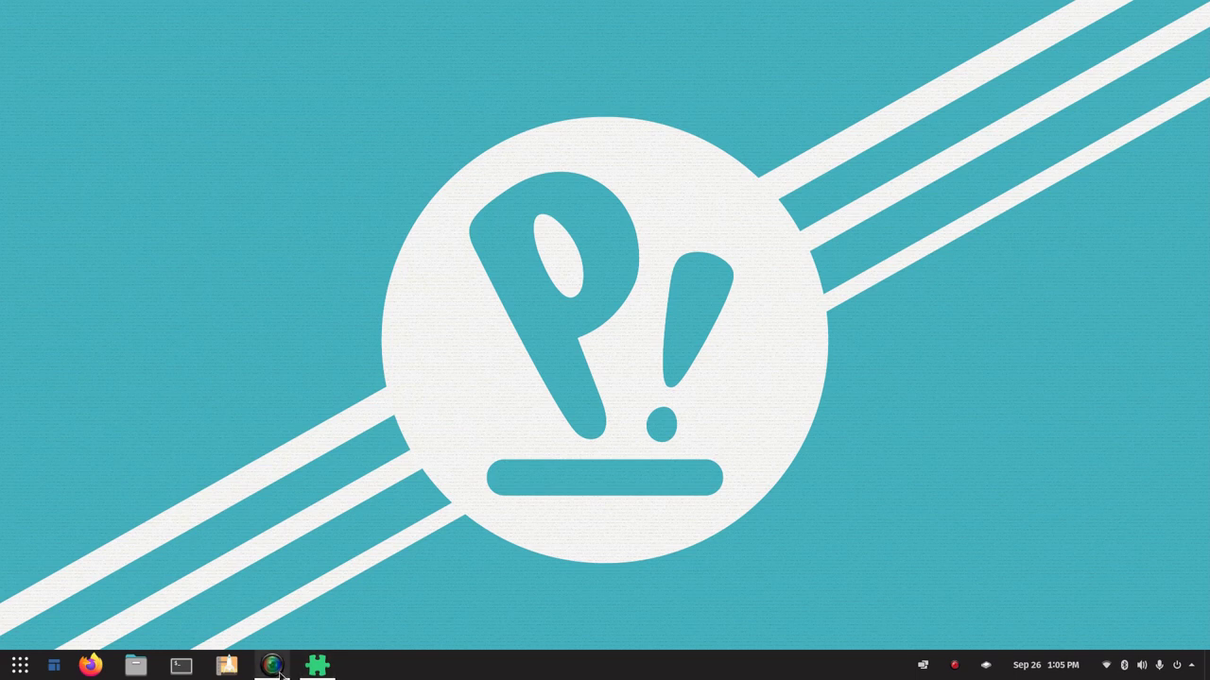
{"action": "left_click", "coordinate": [320, 666]}
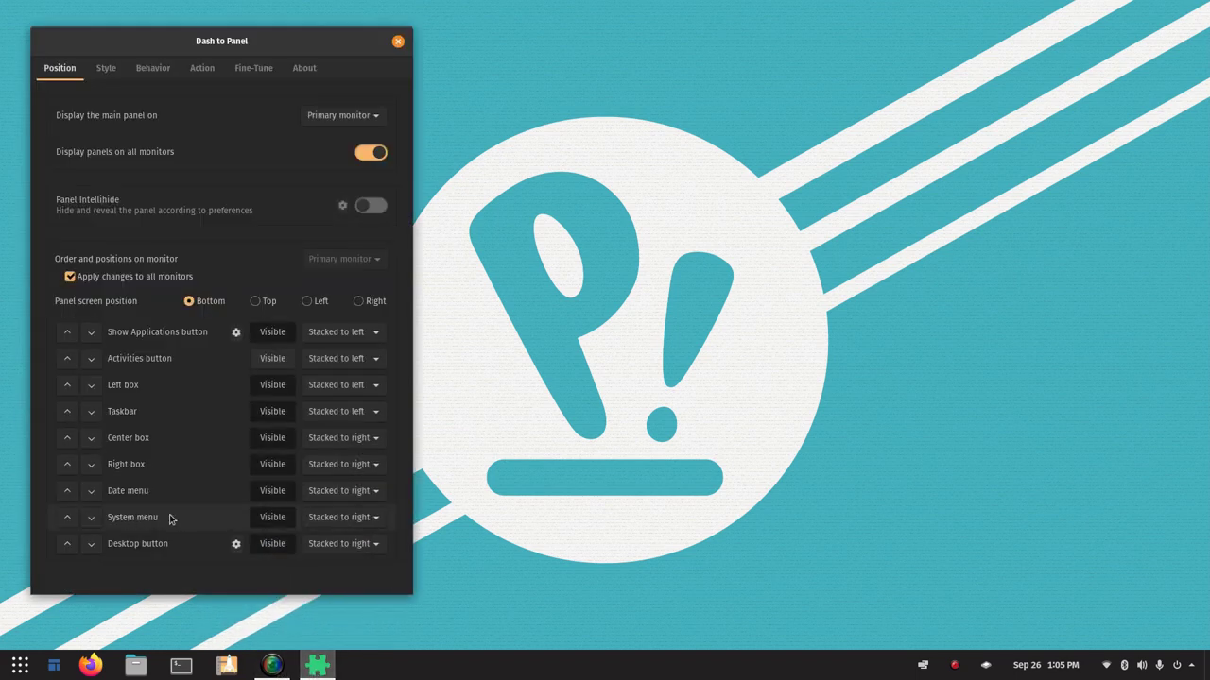
- Hide the System menu from the panel and make it visible again to demonstrate its visibility setting
{"action": "left_click", "coordinate": [270, 521]}
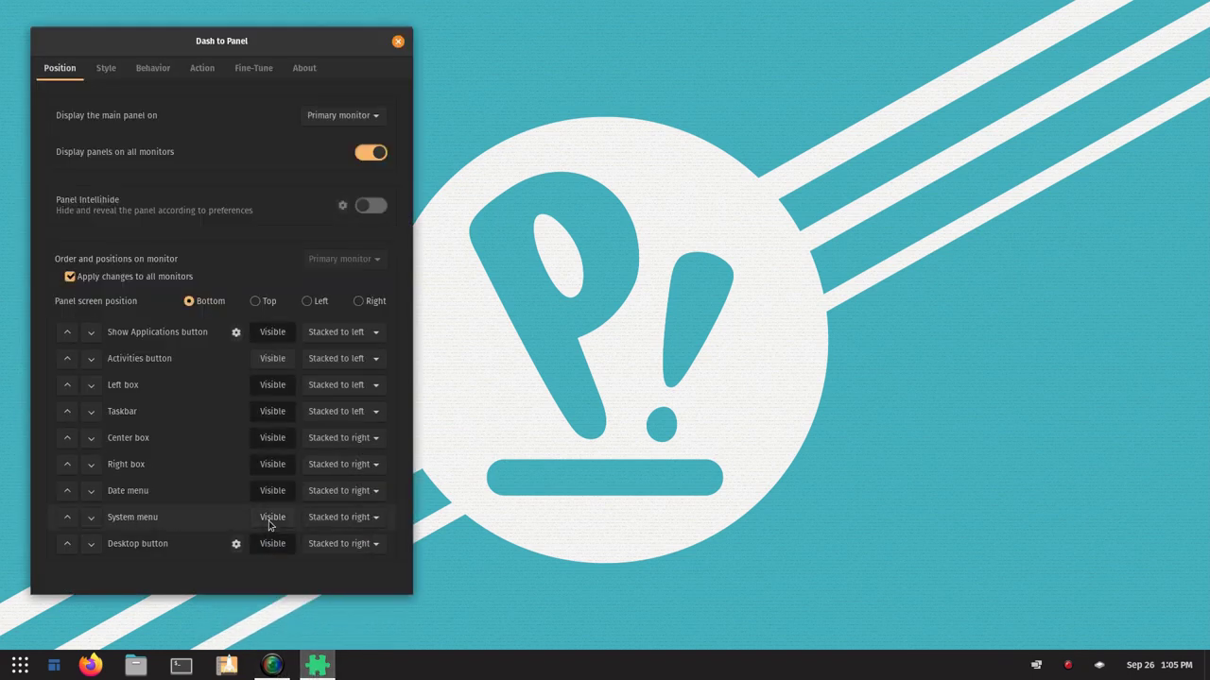
{"action": "left_click", "coordinate": [269, 526]}
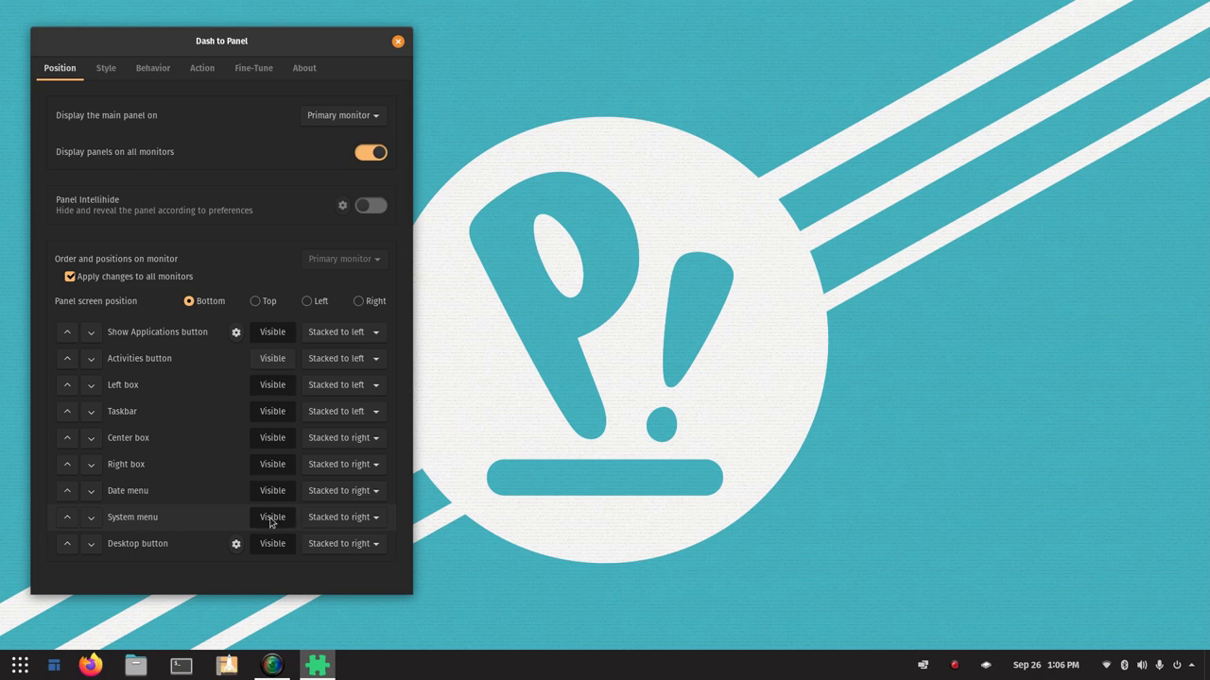
{"action": "left_click", "coordinate": [270, 522]}
{"action": "left_click", "coordinate": [270, 522]}
- Hide the Show Applications button, open and close Arc Menu from the panel, and make the button visible again
{"action": "left_click", "coordinate": [277, 330]}
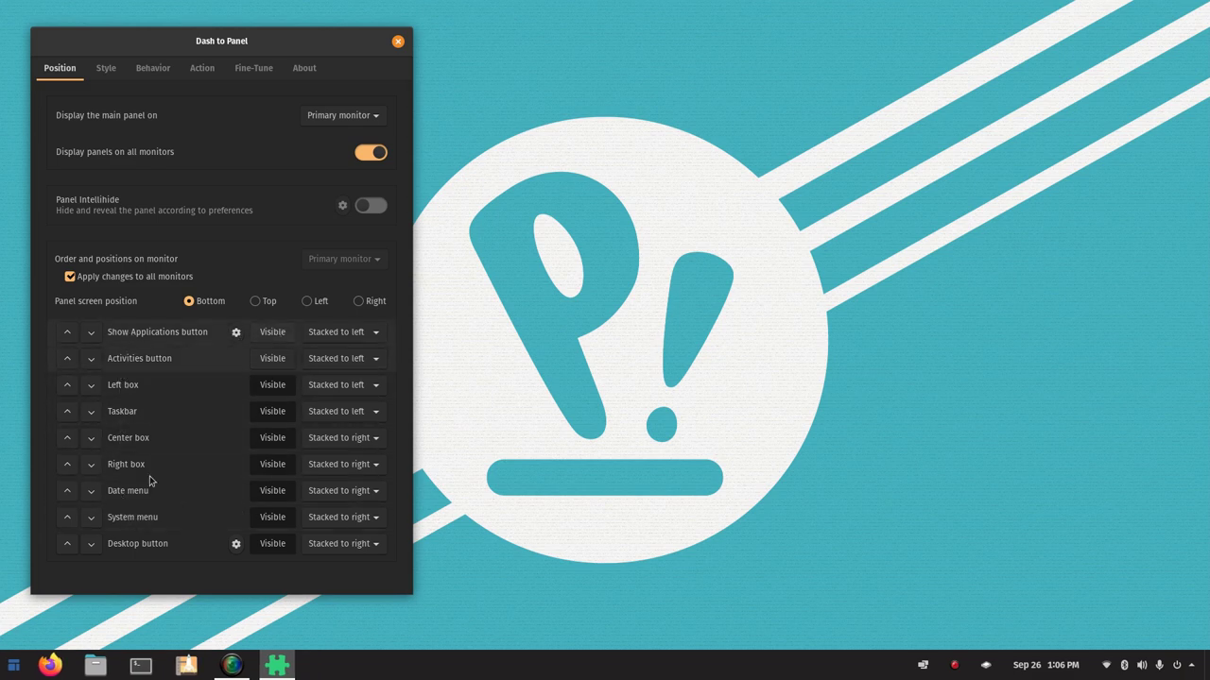
{"action": "left_click", "coordinate": [11, 669]}
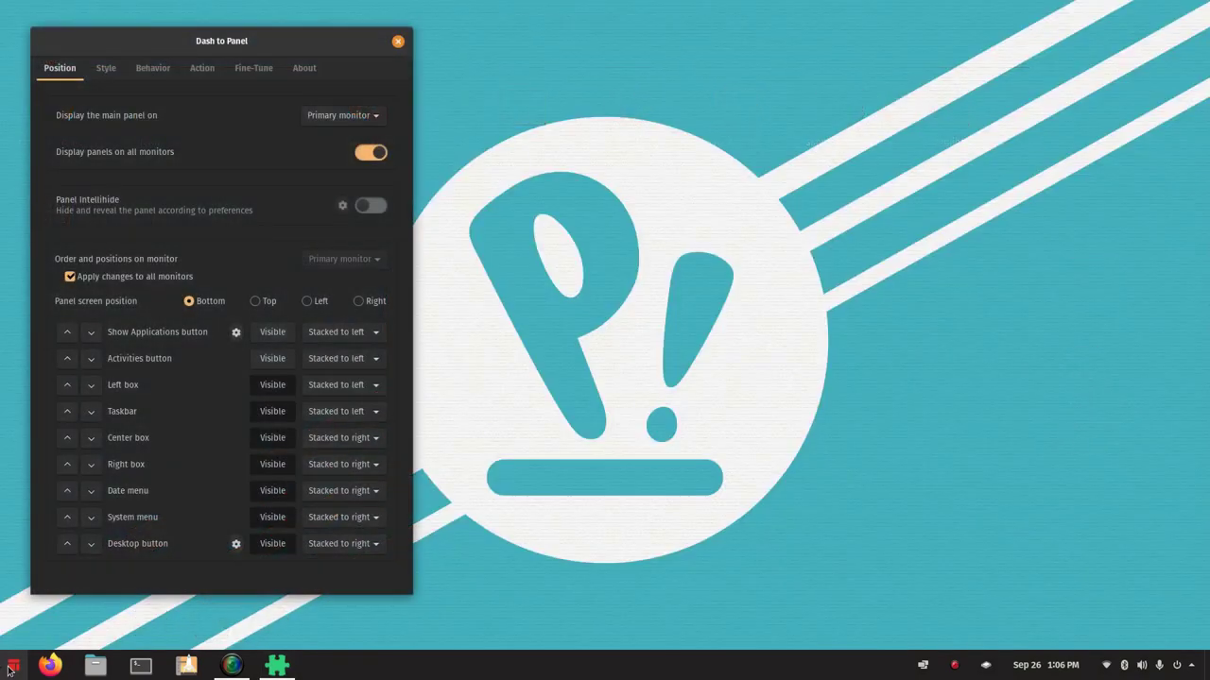
{"action": "left_click", "coordinate": [11, 668]}
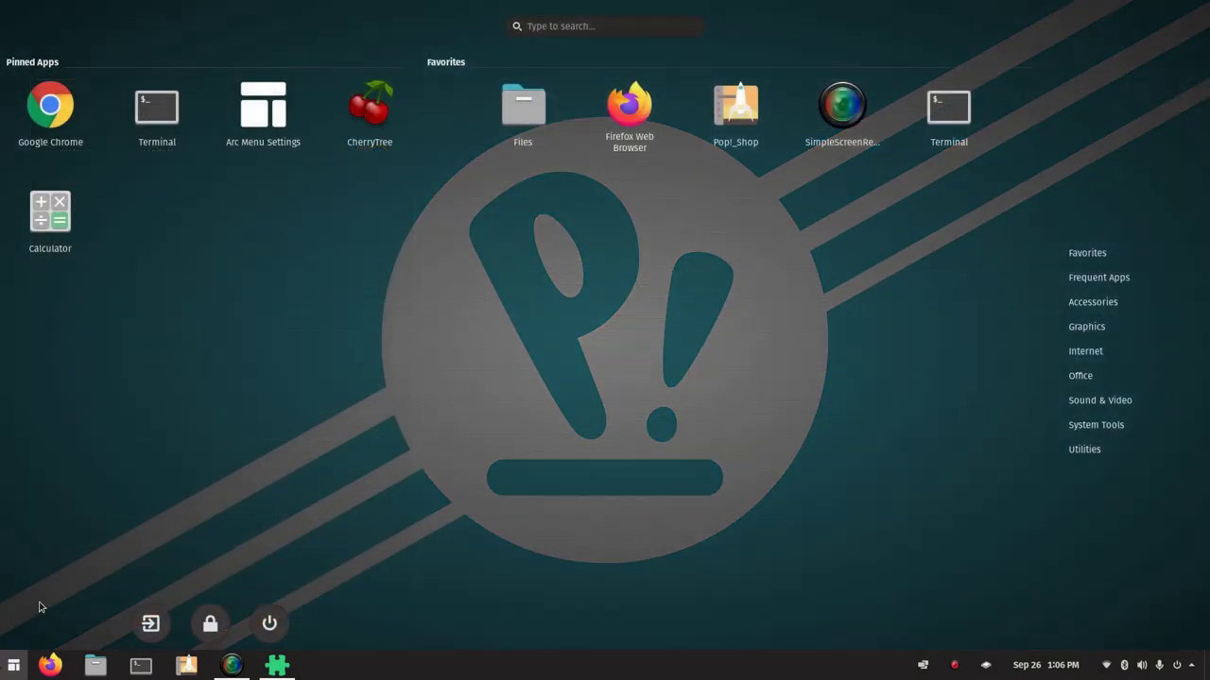
{"action": "left_click", "coordinate": [13, 669]}
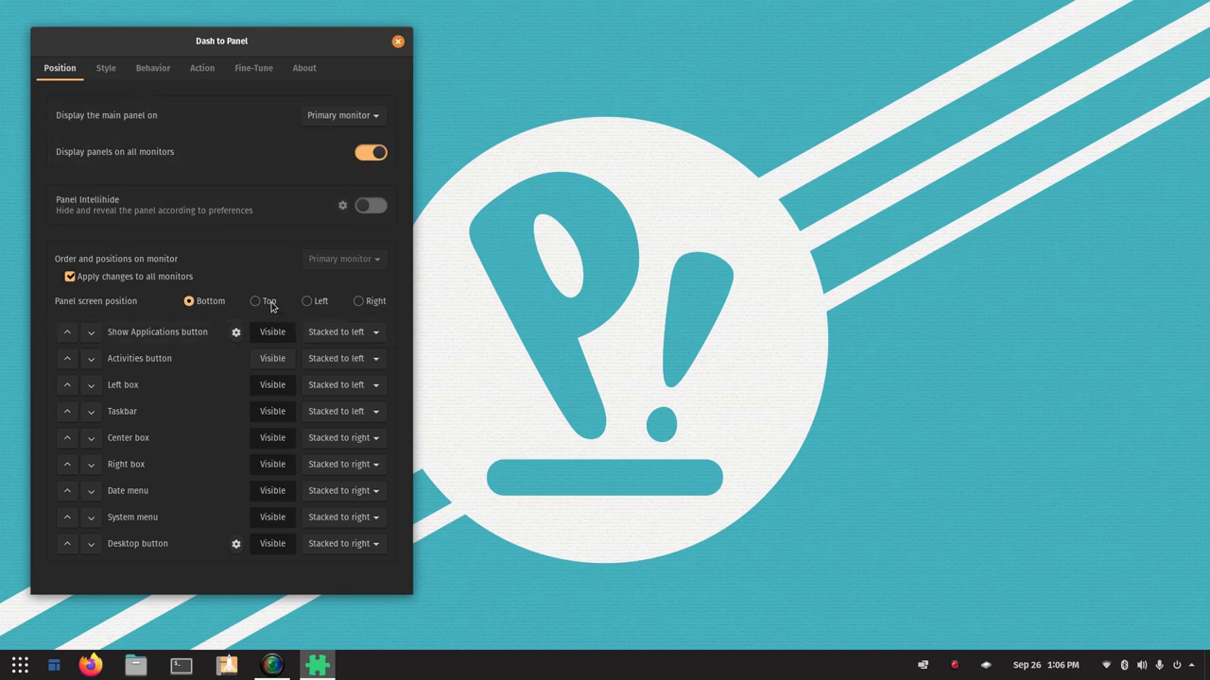
- Try the panel screen positions Left, Top and Right, checking the applications grid in the Left position, and return the panel to Bottom
{"action": "left_click", "coordinate": [308, 302]}
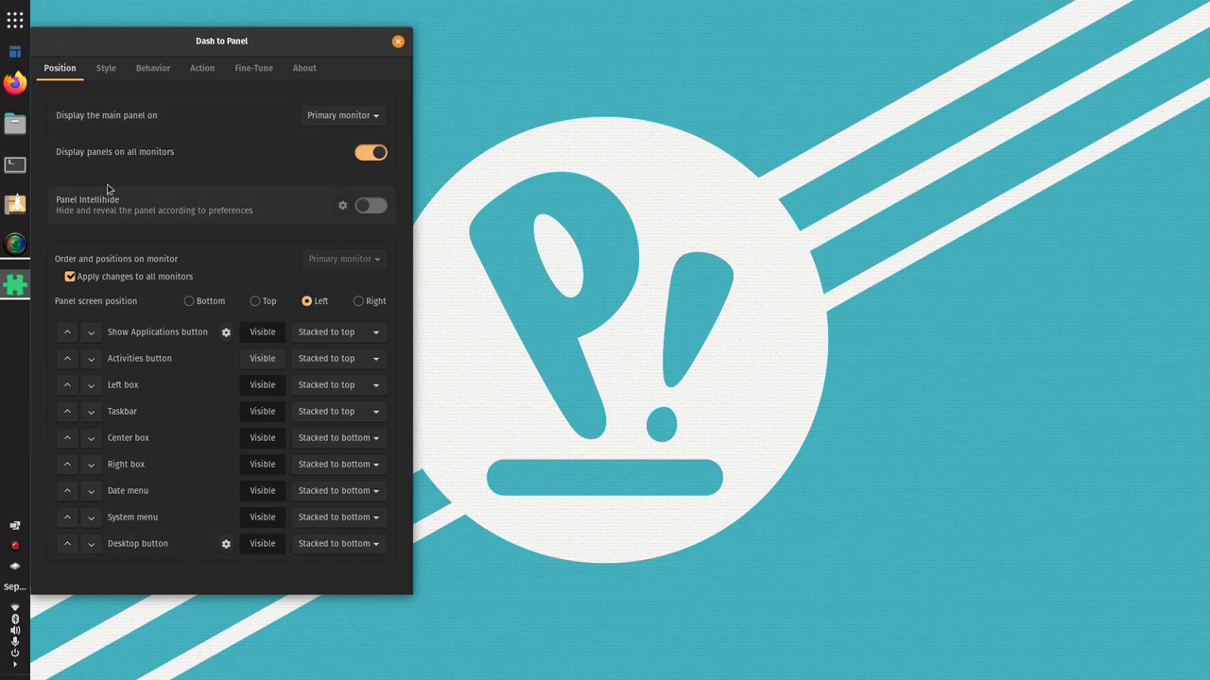
{"action": "left_click", "coordinate": [16, 21]}
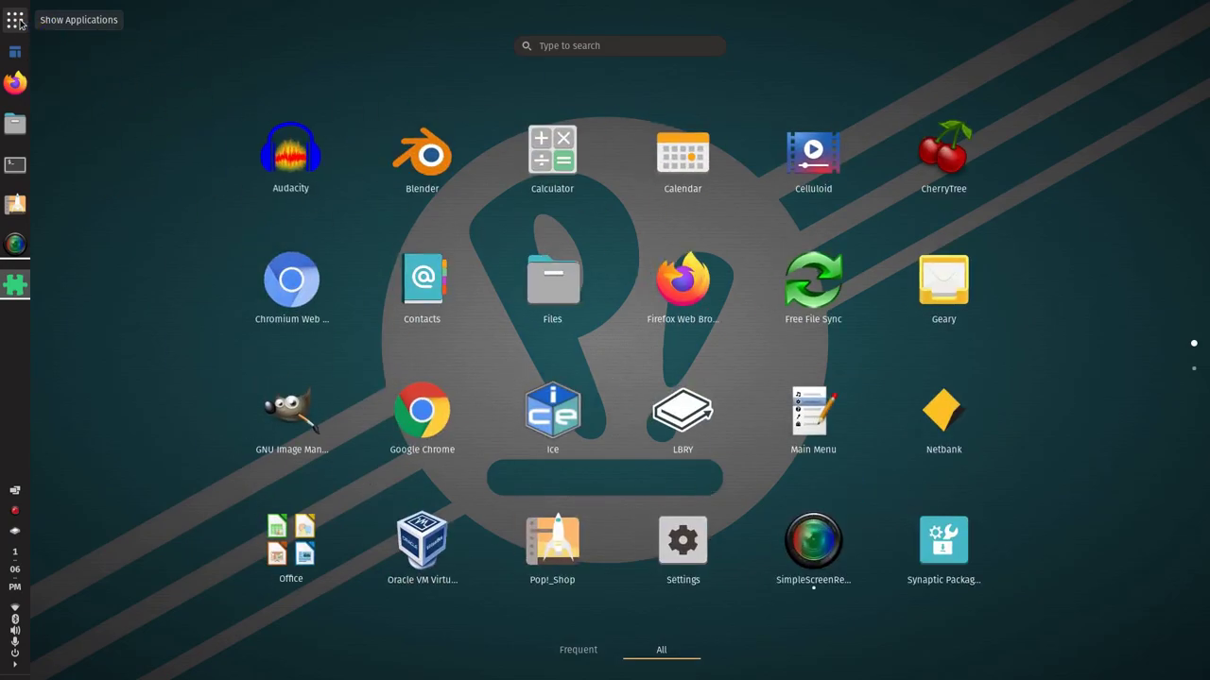
{"action": "left_click", "coordinate": [16, 20]}
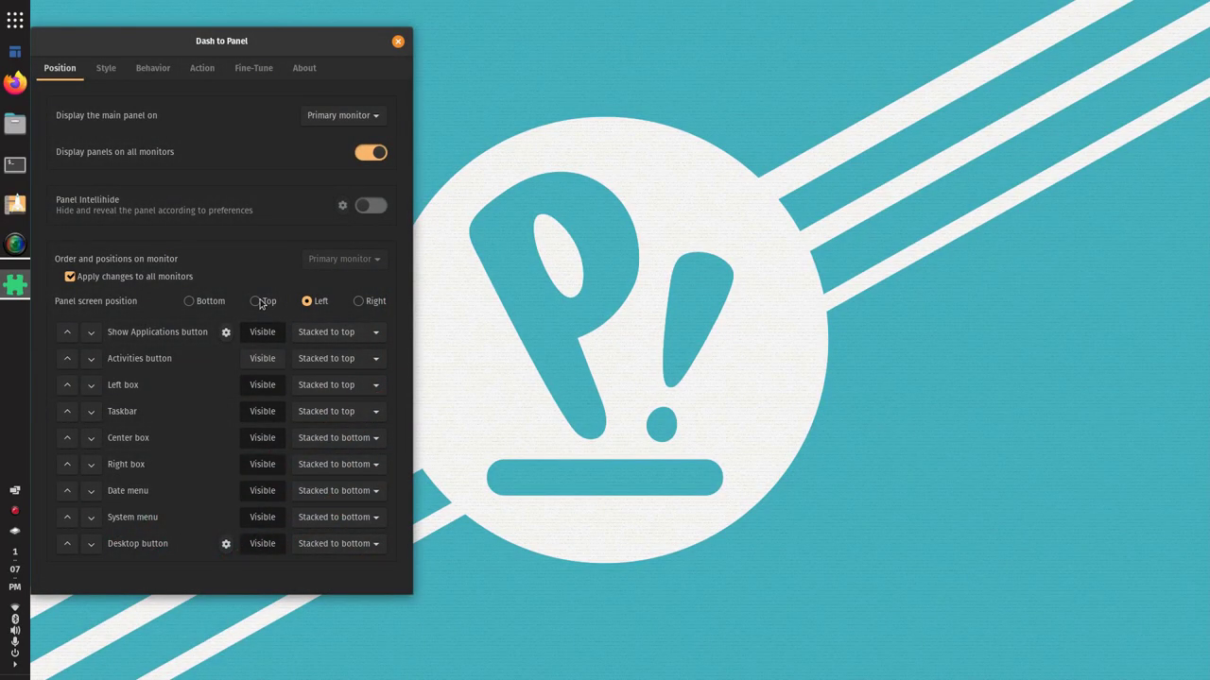
{"action": "left_click", "coordinate": [257, 301]}
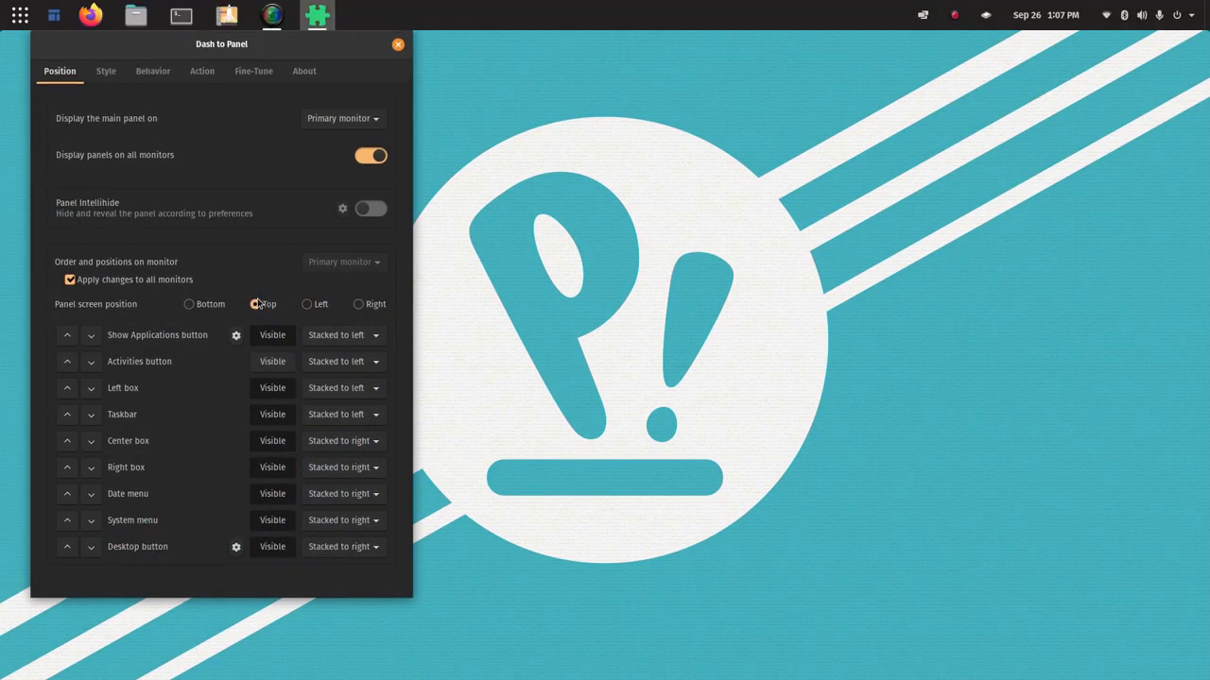
{"action": "left_click", "coordinate": [358, 304]}
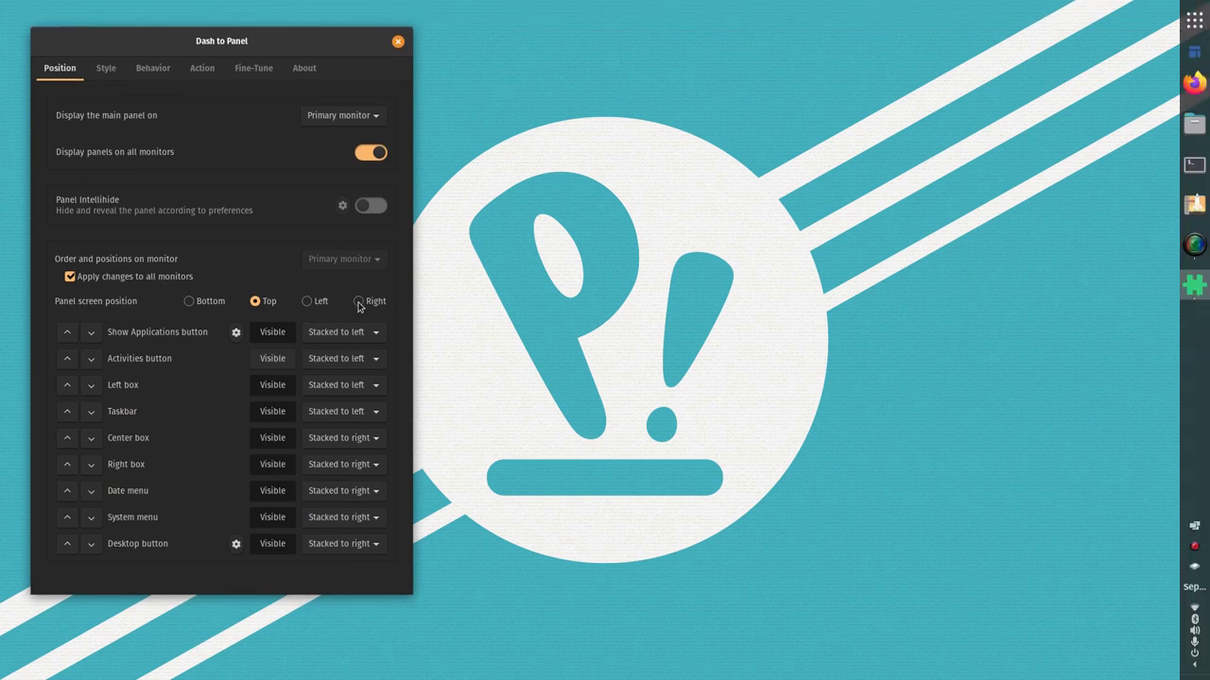
{"action": "left_click", "coordinate": [188, 301]}
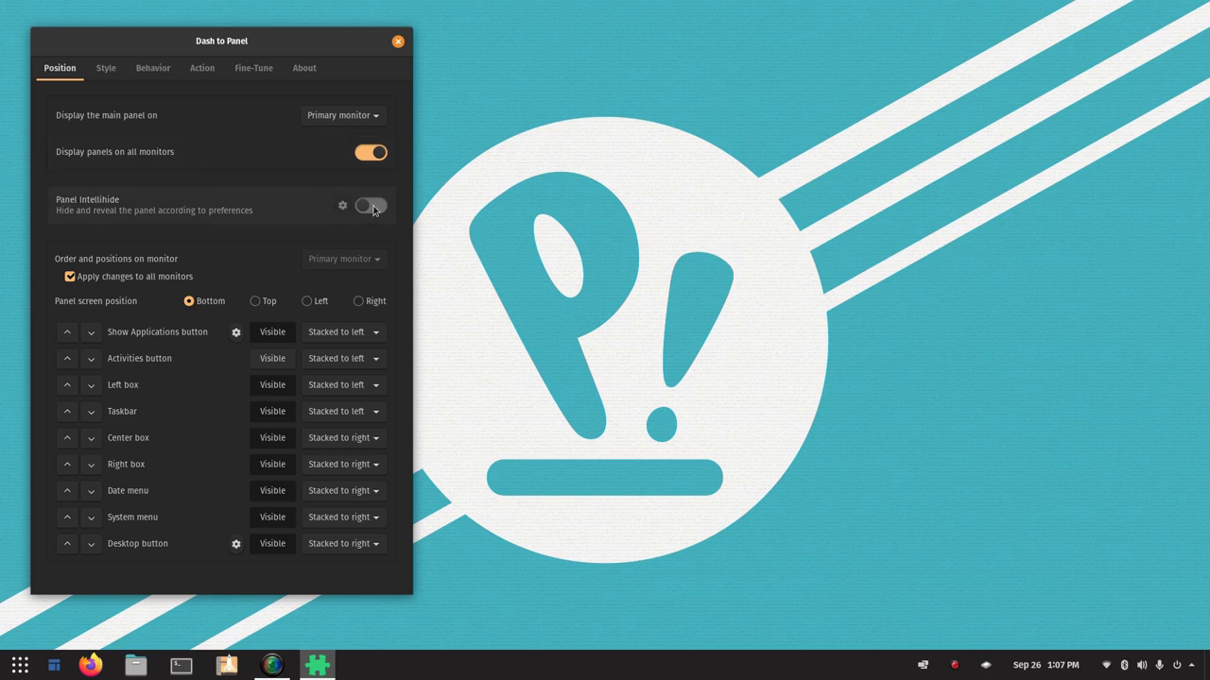
- Enable Panel Intellihide and set it to only hide the panel when it is obstructed by windows
{"action": "left_click", "coordinate": [374, 209]}
{"action": "left_click", "coordinate": [383, 209]}
{"action": "left_click", "coordinate": [369, 209]}
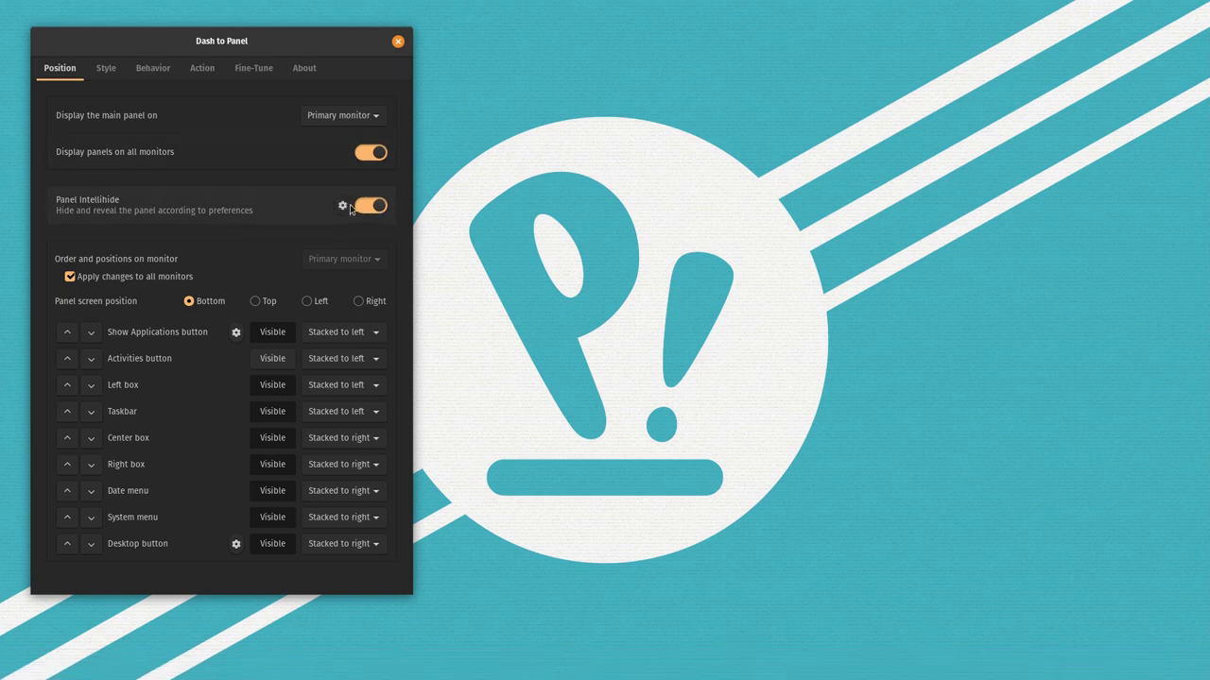
{"action": "left_click", "coordinate": [342, 206]}
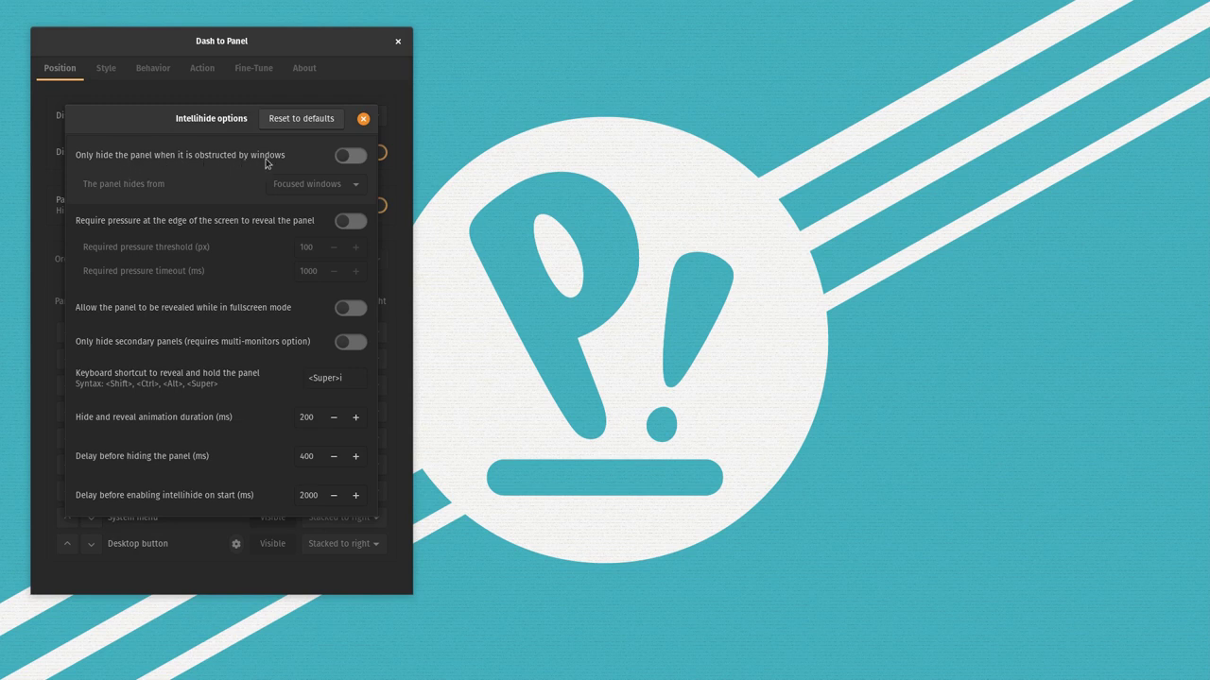
{"action": "left_click", "coordinate": [355, 158]}
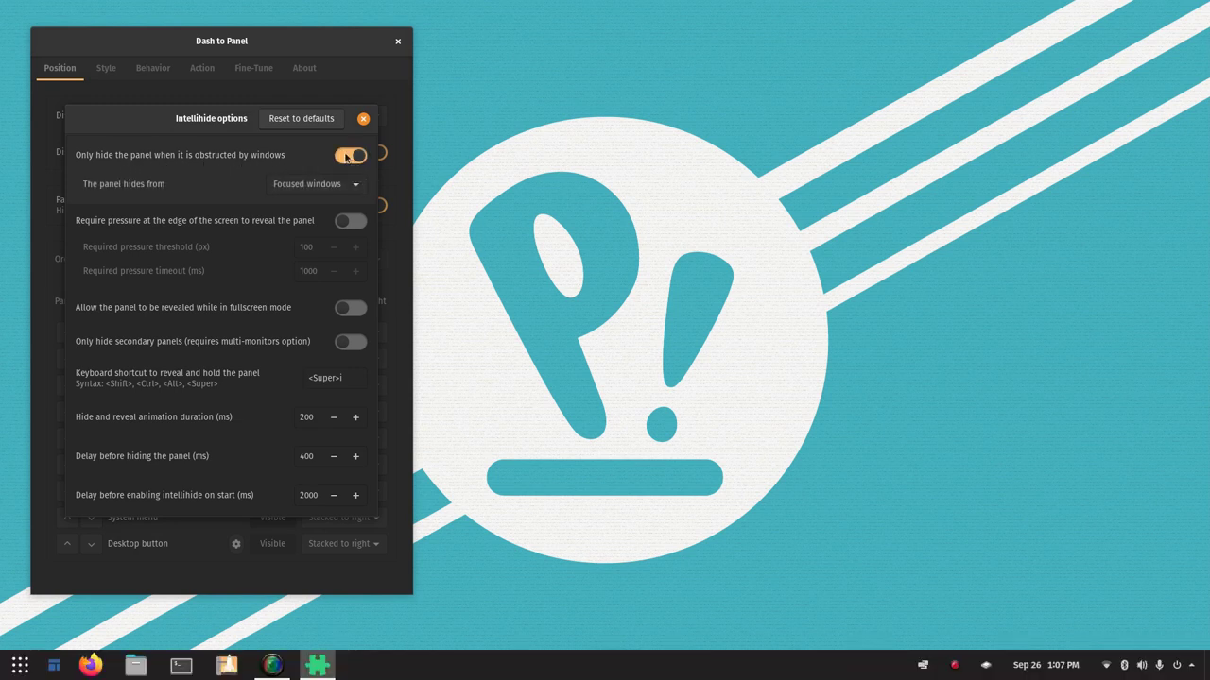
- Check which windows the panel can hide from, switch off hiding only when obstructed by windows, and disable Panel Intellihide
{"action": "left_click", "coordinate": [344, 187]}
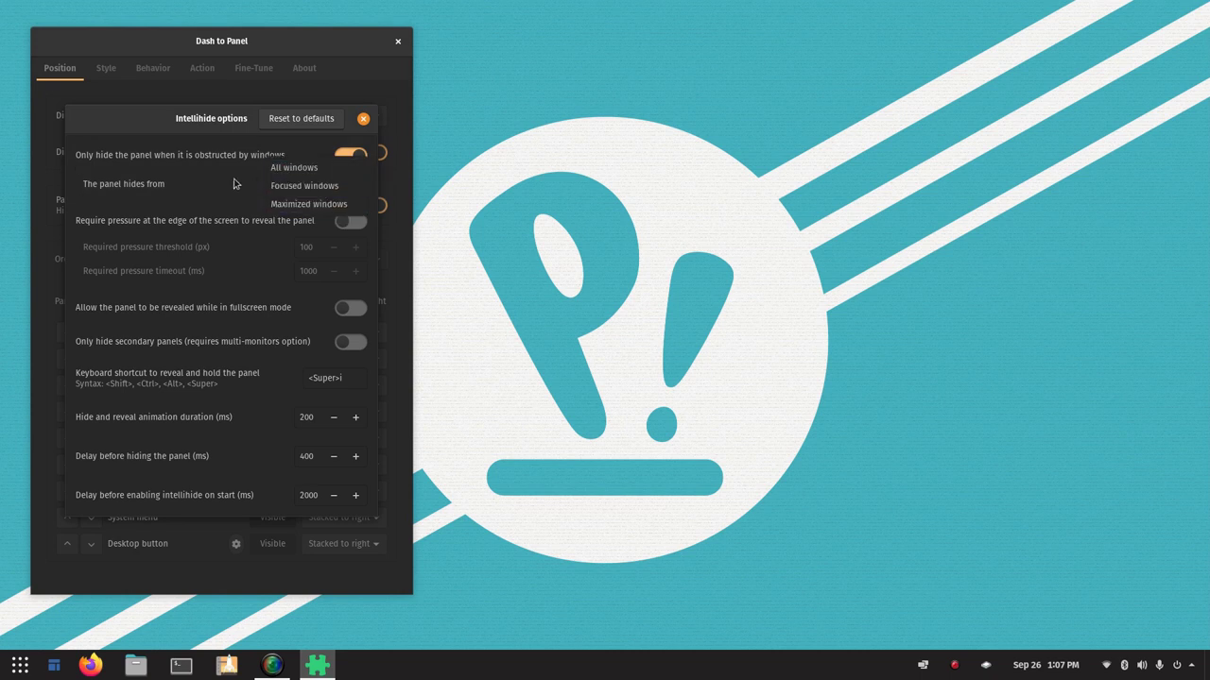
{"action": "left_click", "coordinate": [203, 189]}
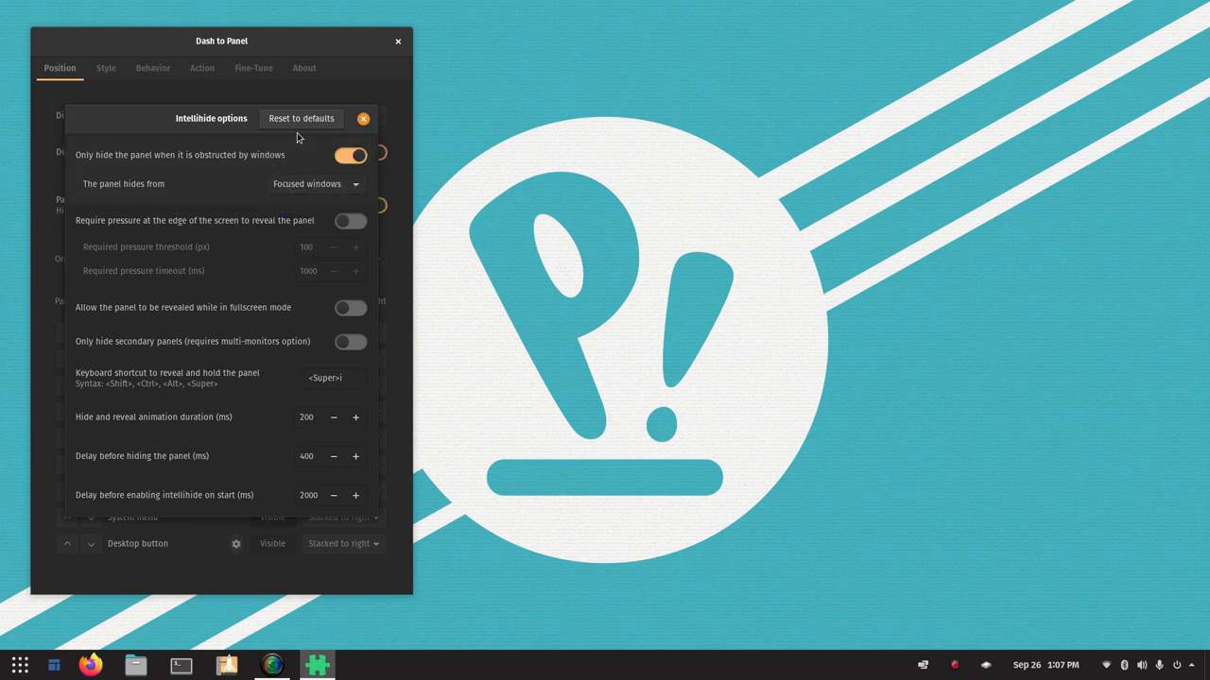
{"action": "left_click", "coordinate": [349, 155]}
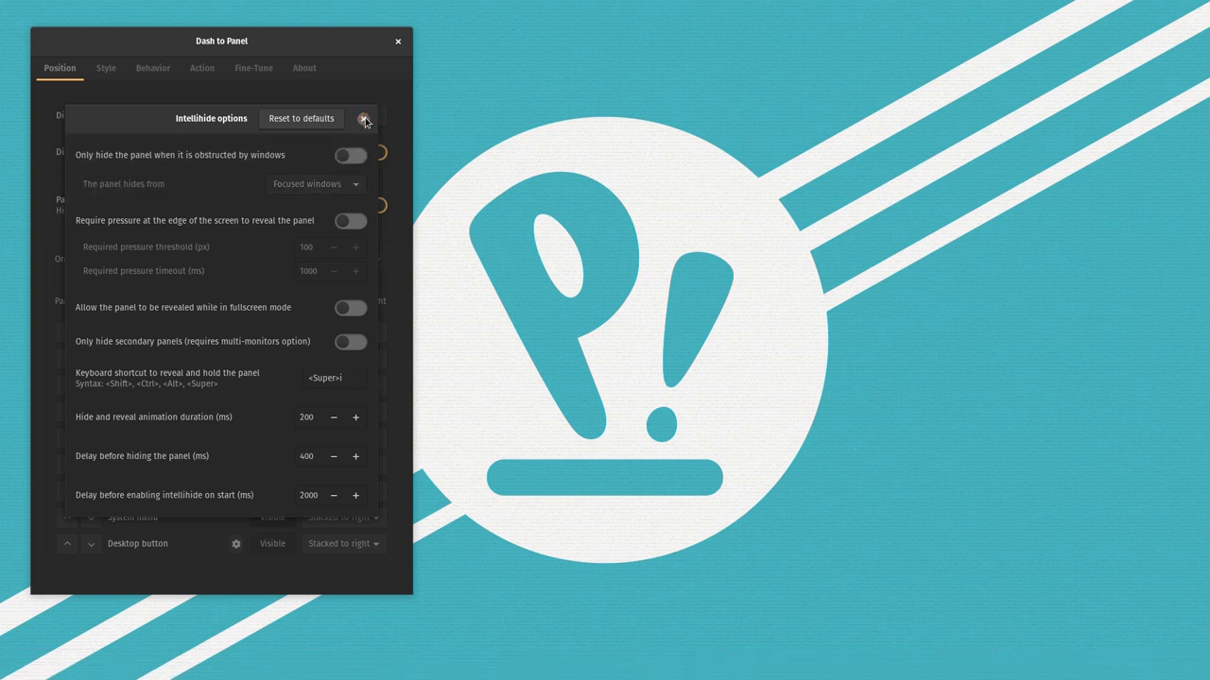
{"action": "left_click", "coordinate": [363, 119]}
{"action": "left_click", "coordinate": [368, 206]}
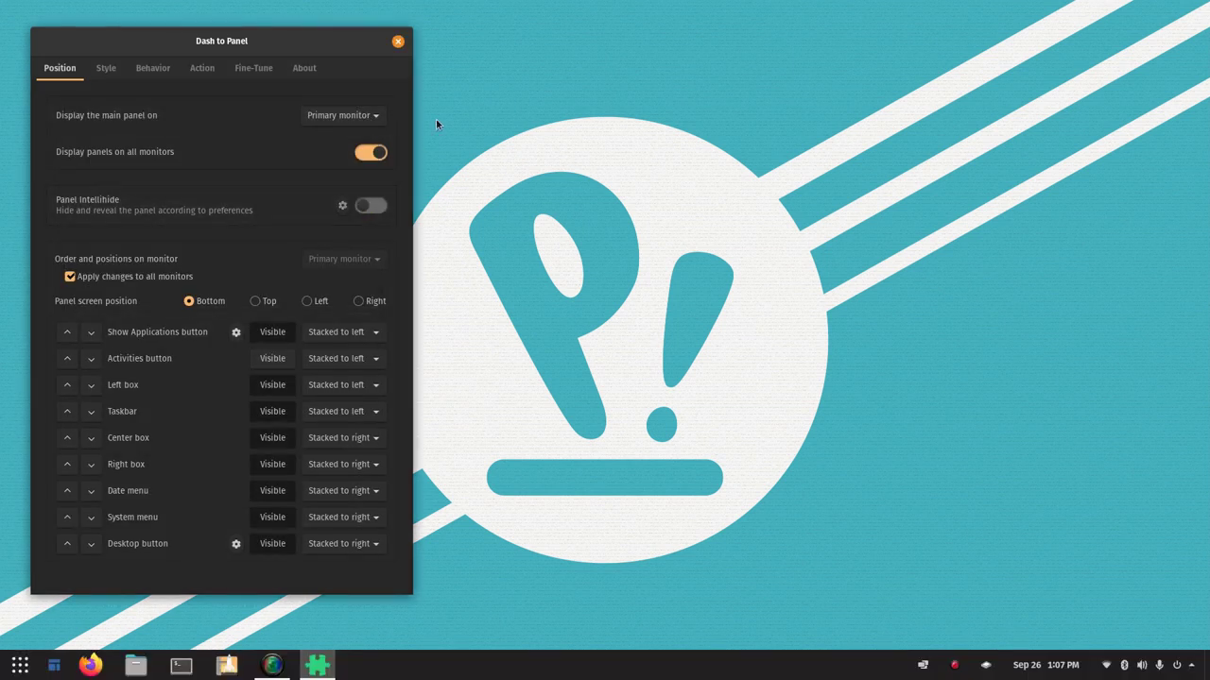
- Look through Dash to Panel's Style, Behavior, Action, Fine-Tune, Position and About settings, and close the settings window
{"action": "left_click", "coordinate": [108, 70]}
{"action": "left_click", "coordinate": [157, 72]}
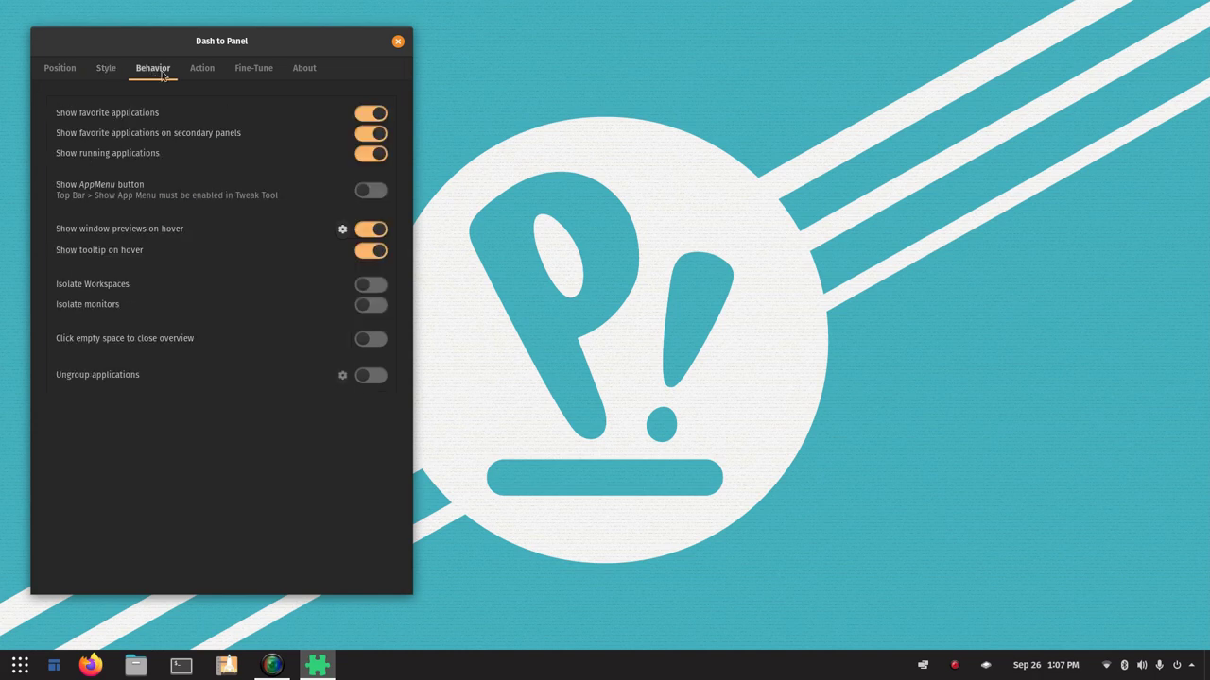
{"action": "left_click", "coordinate": [207, 72]}
{"action": "left_click", "coordinate": [251, 70]}
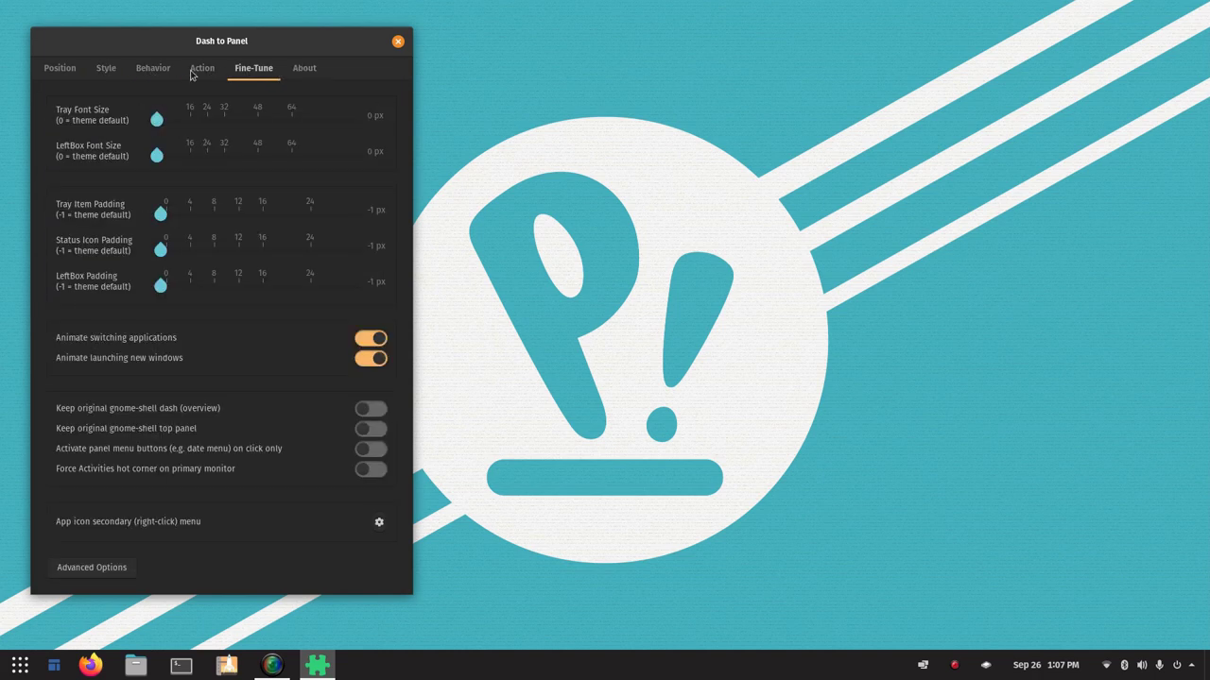
{"action": "left_click", "coordinate": [59, 71]}
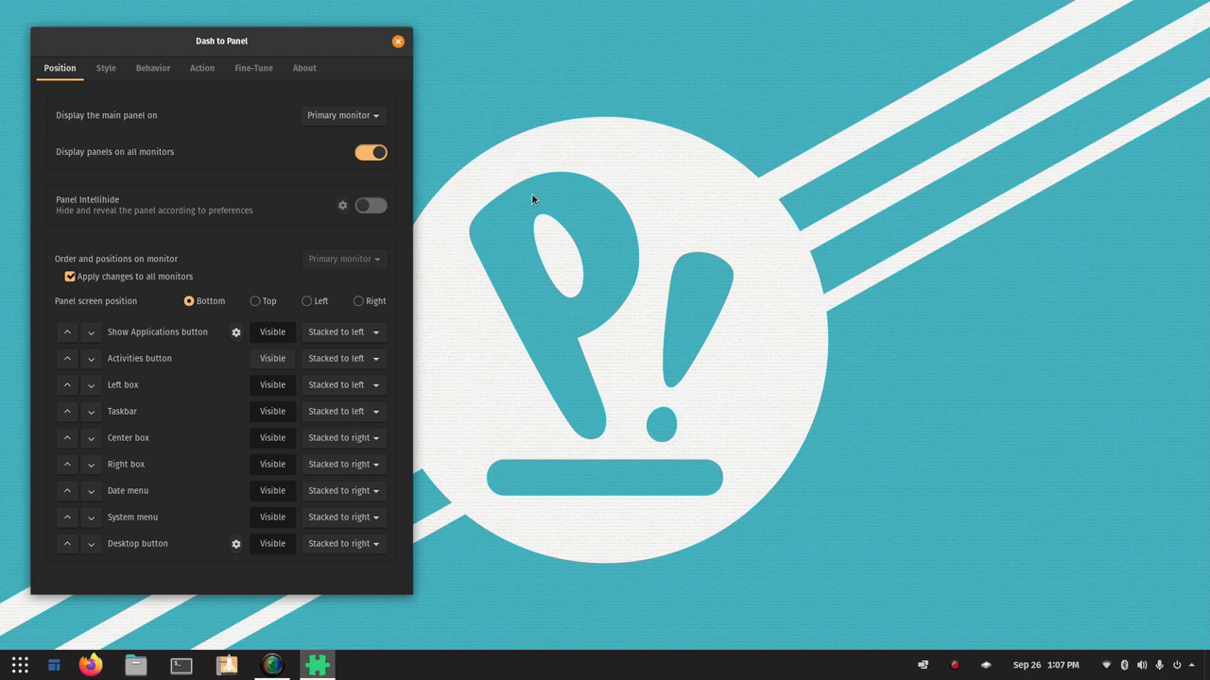
{"action": "left_click", "coordinate": [255, 70]}
{"action": "left_click", "coordinate": [203, 73]}
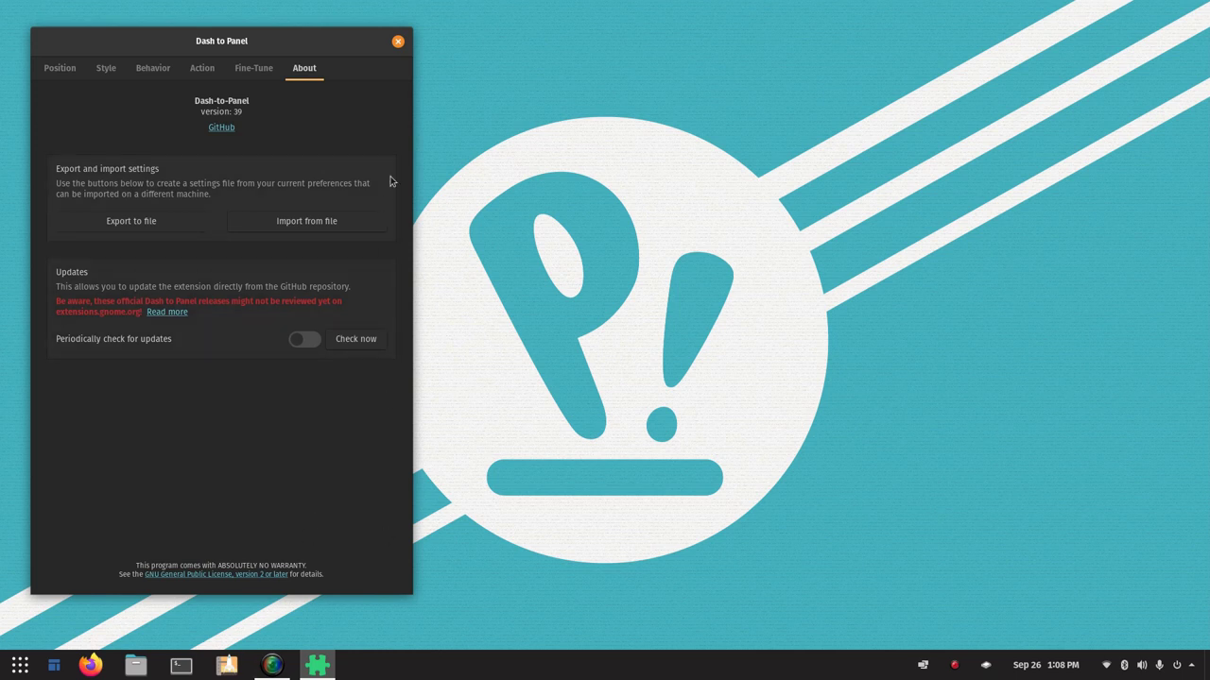
{"action": "left_click", "coordinate": [398, 44]}
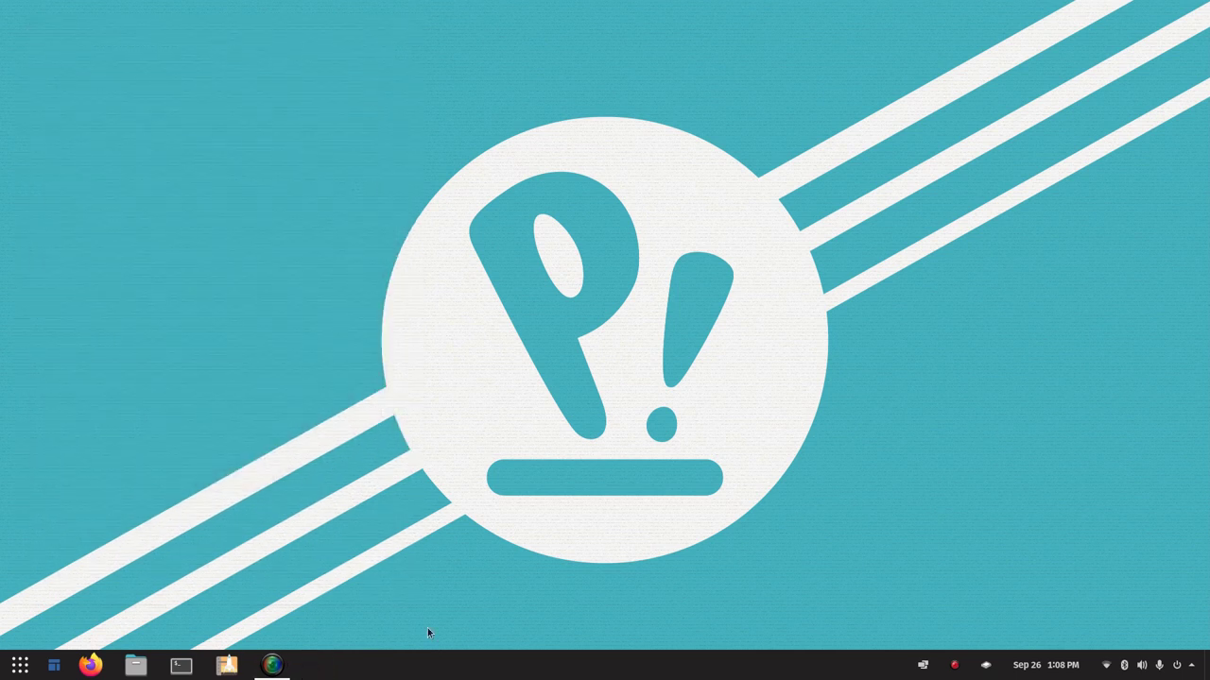
- Open Arc Menu Settings, look through the About, Button Appearance and Misc pages, and read the information on menu theme presets
{"action": "right_click", "coordinate": [472, 673]}
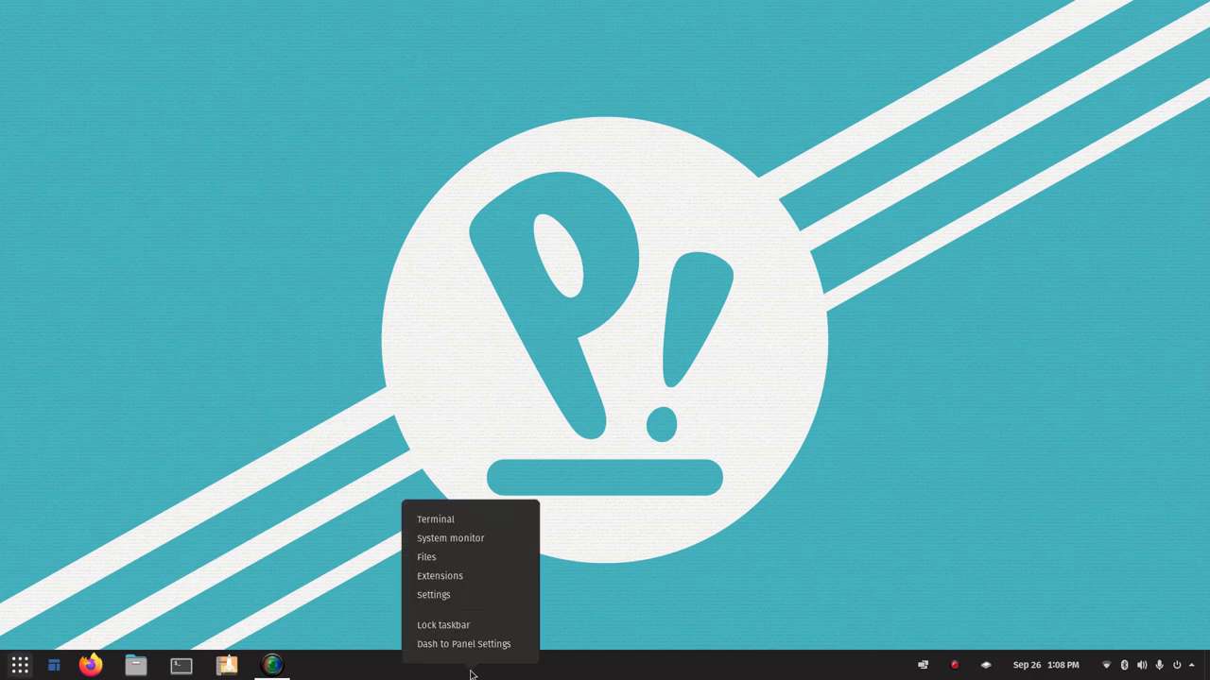
{"action": "right_click", "coordinate": [54, 665]}
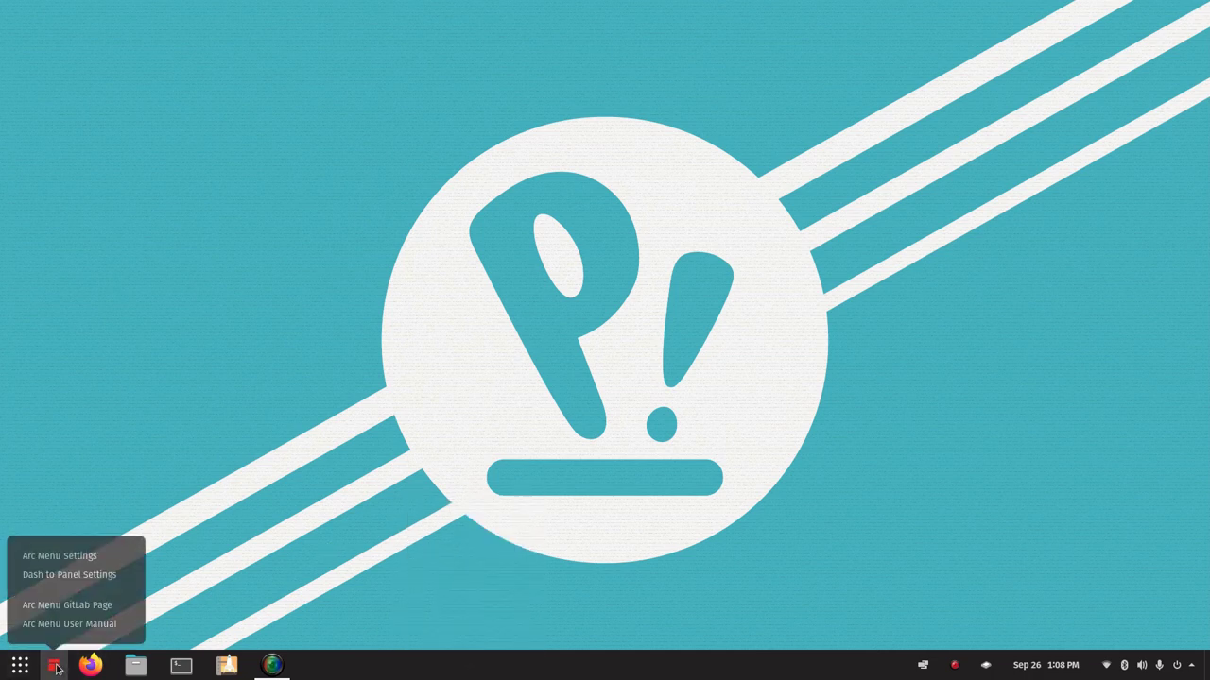
{"action": "left_click", "coordinate": [57, 554]}
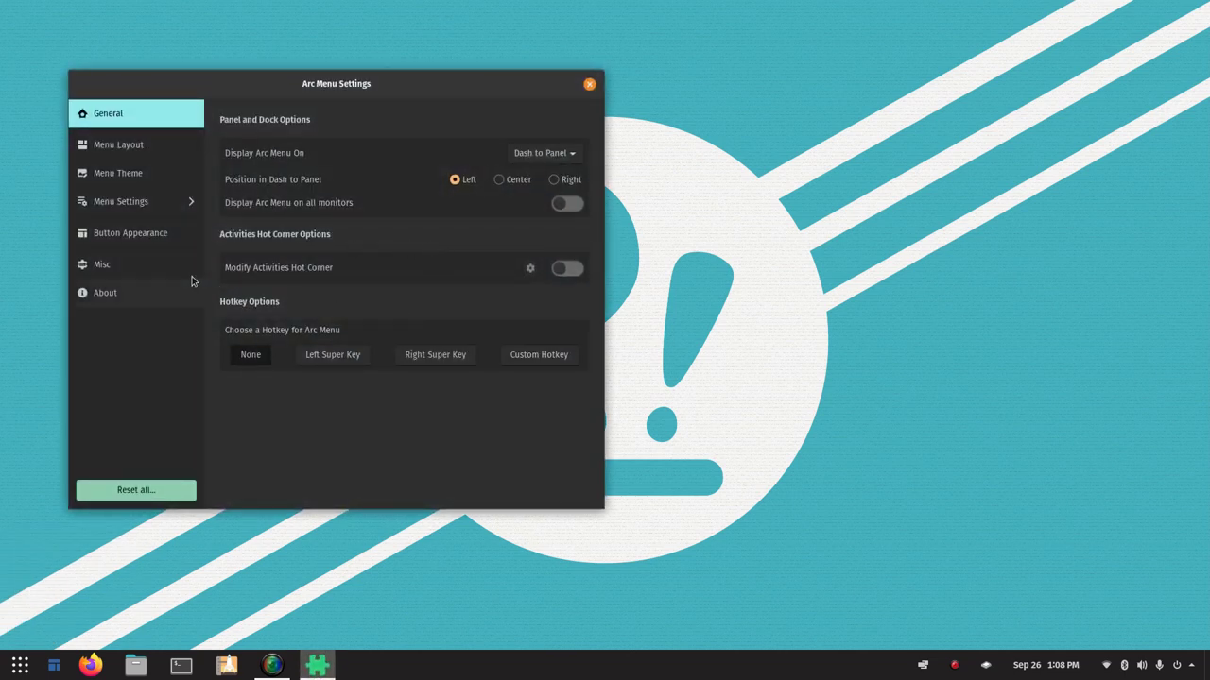
{"action": "left_click", "coordinate": [93, 293]}
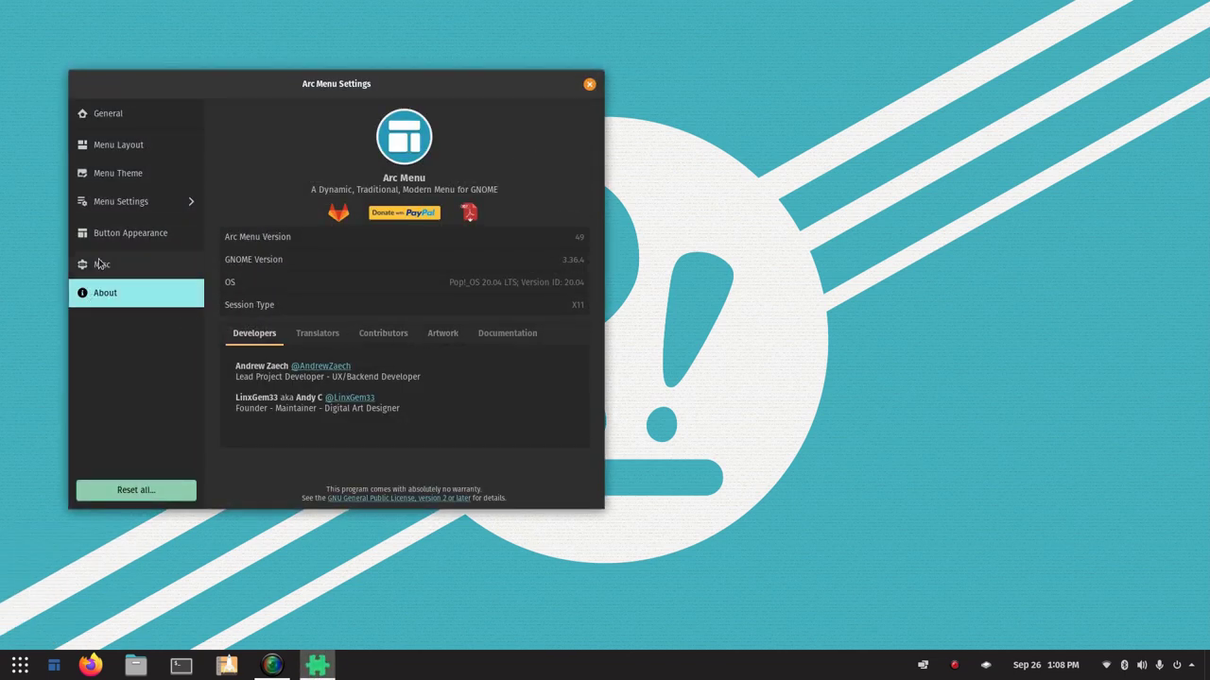
{"action": "left_click", "coordinate": [122, 236]}
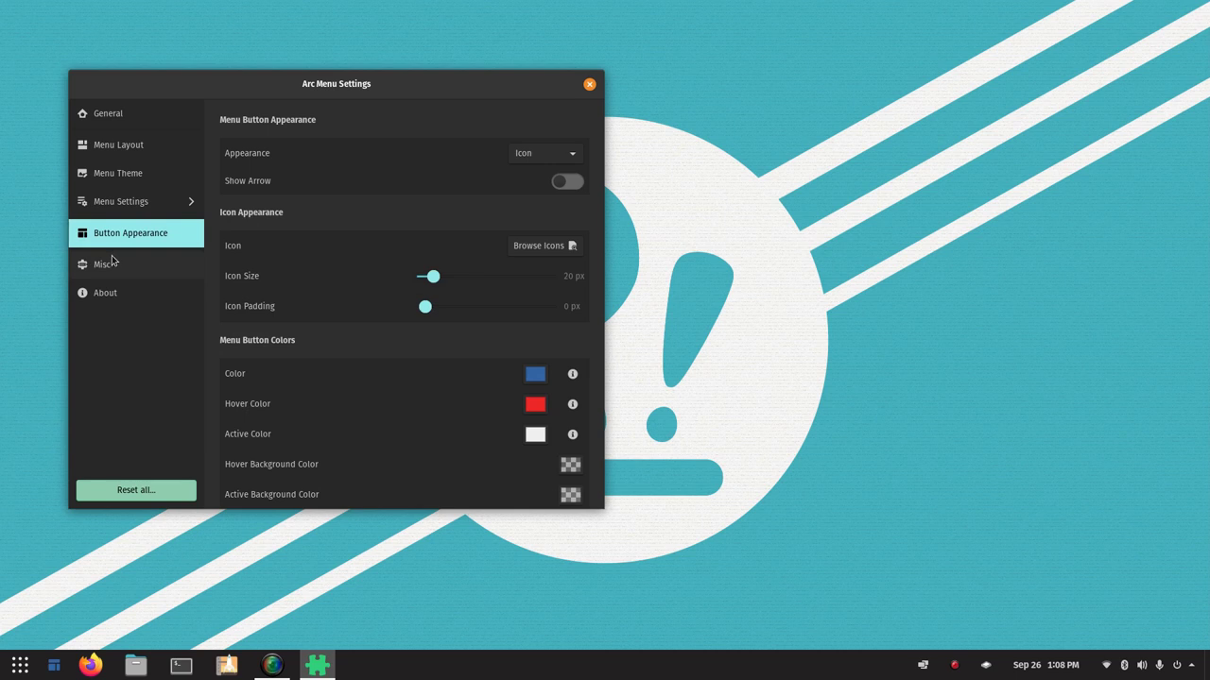
{"action": "left_click", "coordinate": [98, 267]}
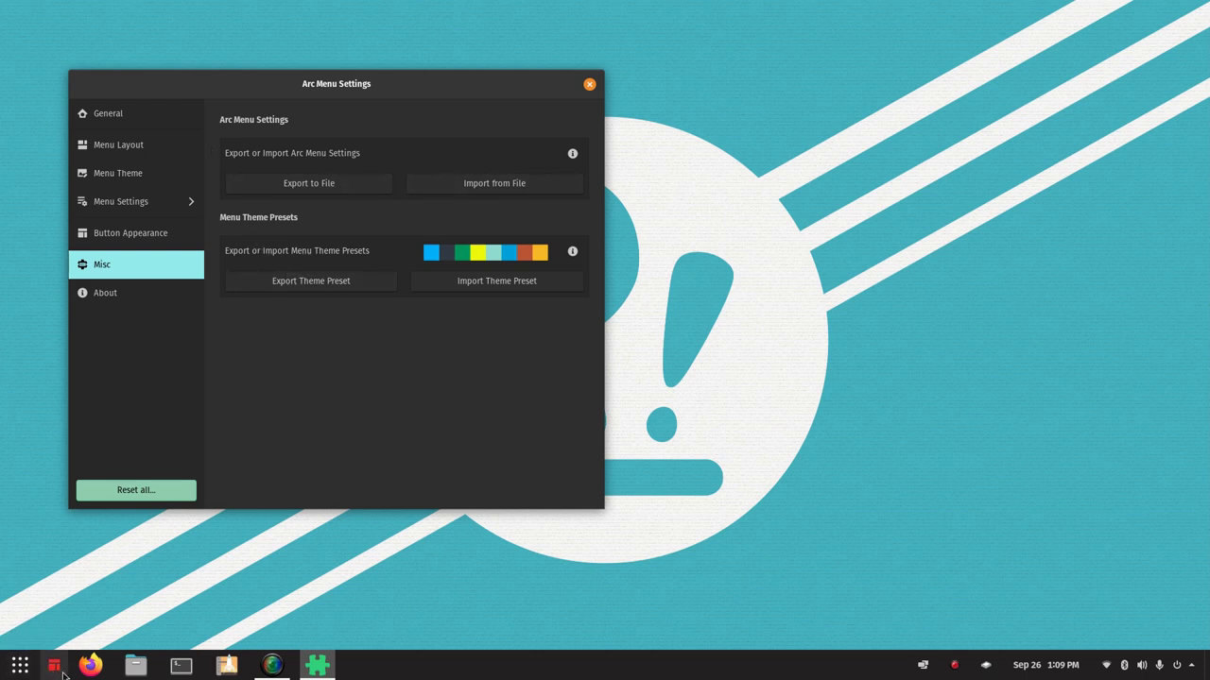
{"action": "left_click", "coordinate": [573, 251]}
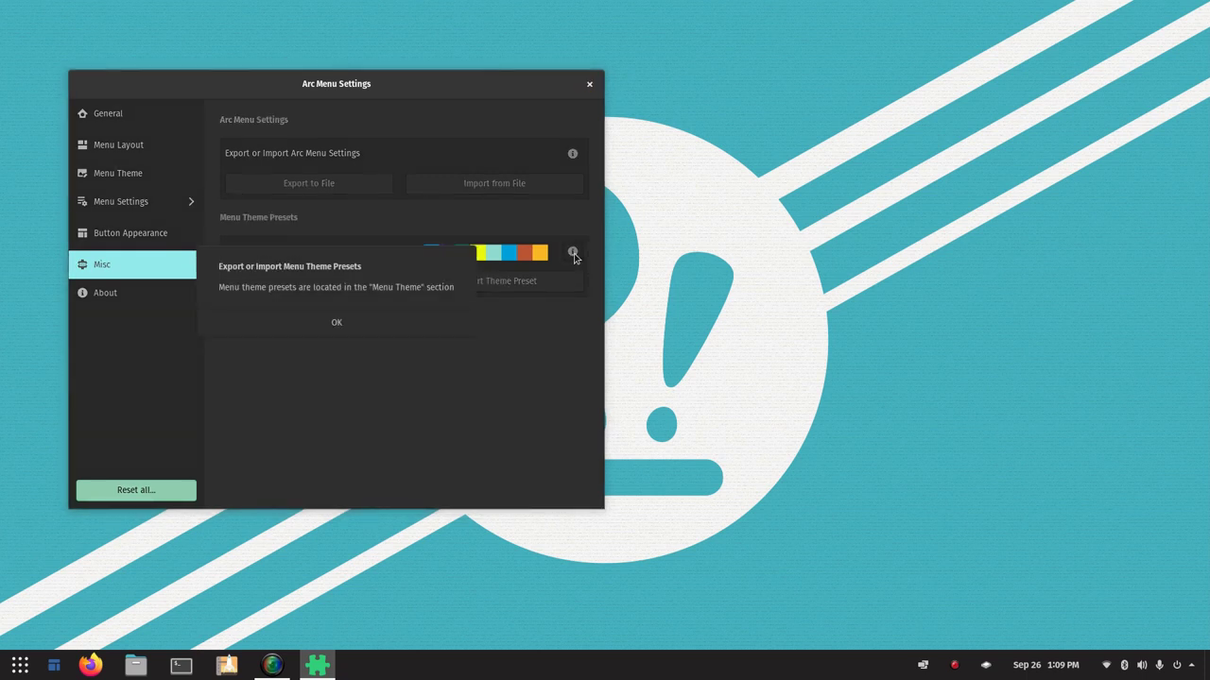
{"action": "left_click", "coordinate": [356, 330]}
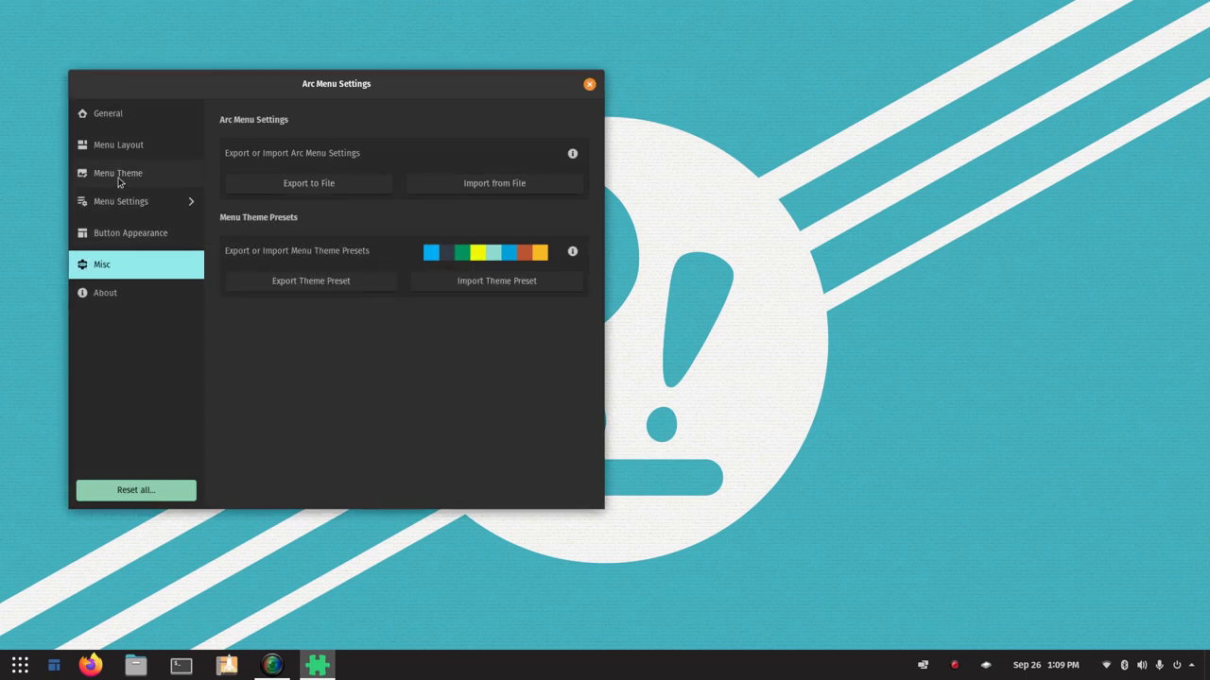
- View the system menu for reference, enable Override Menu Theme in the Arc Menu theme settings, and open and close Arc Menu
{"action": "left_click", "coordinate": [120, 177]}
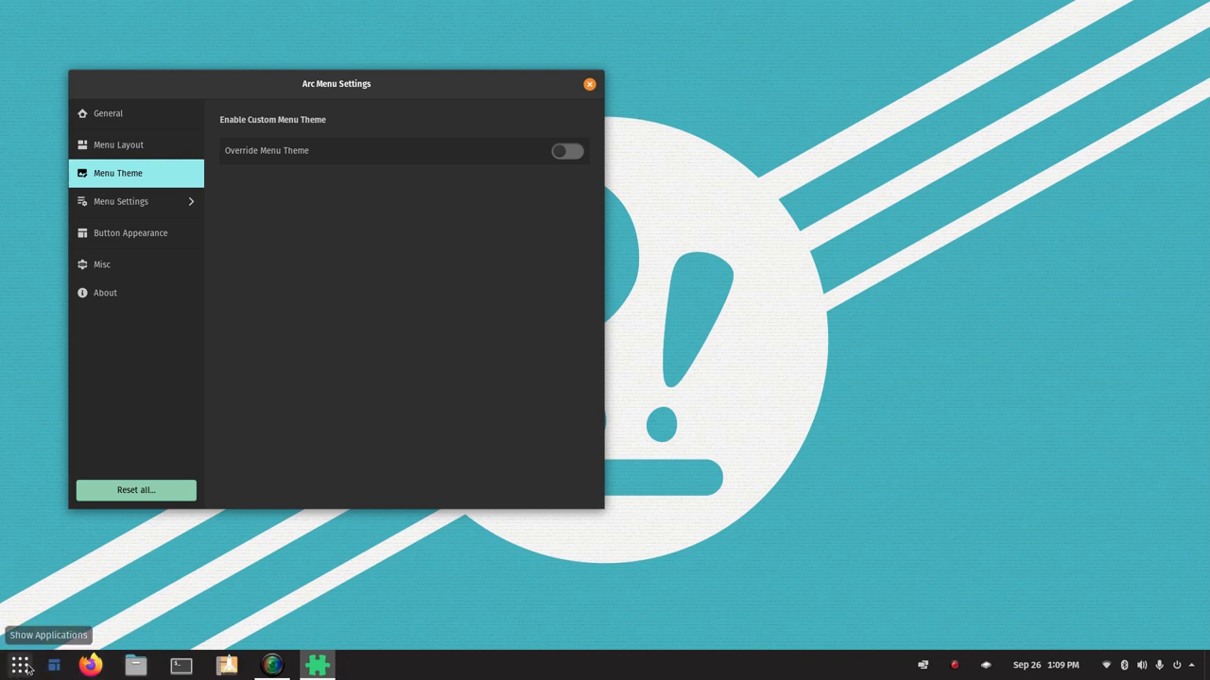
{"action": "left_click", "coordinate": [1145, 668]}
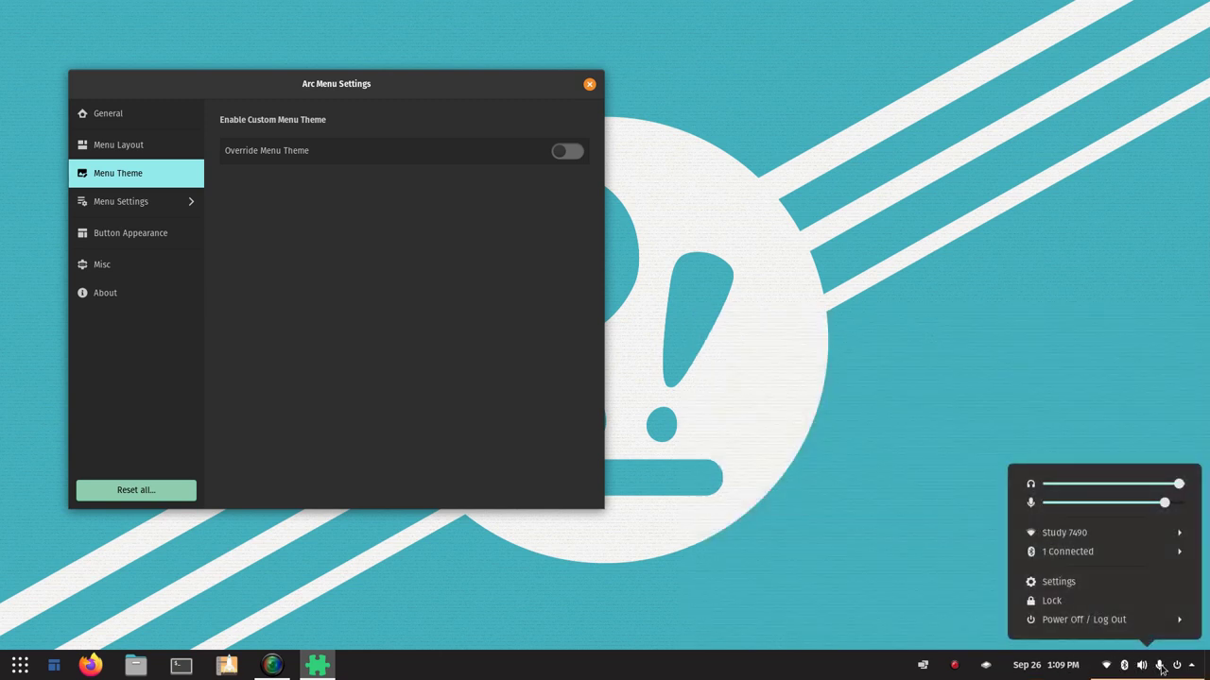
{"action": "left_click", "coordinate": [851, 454]}
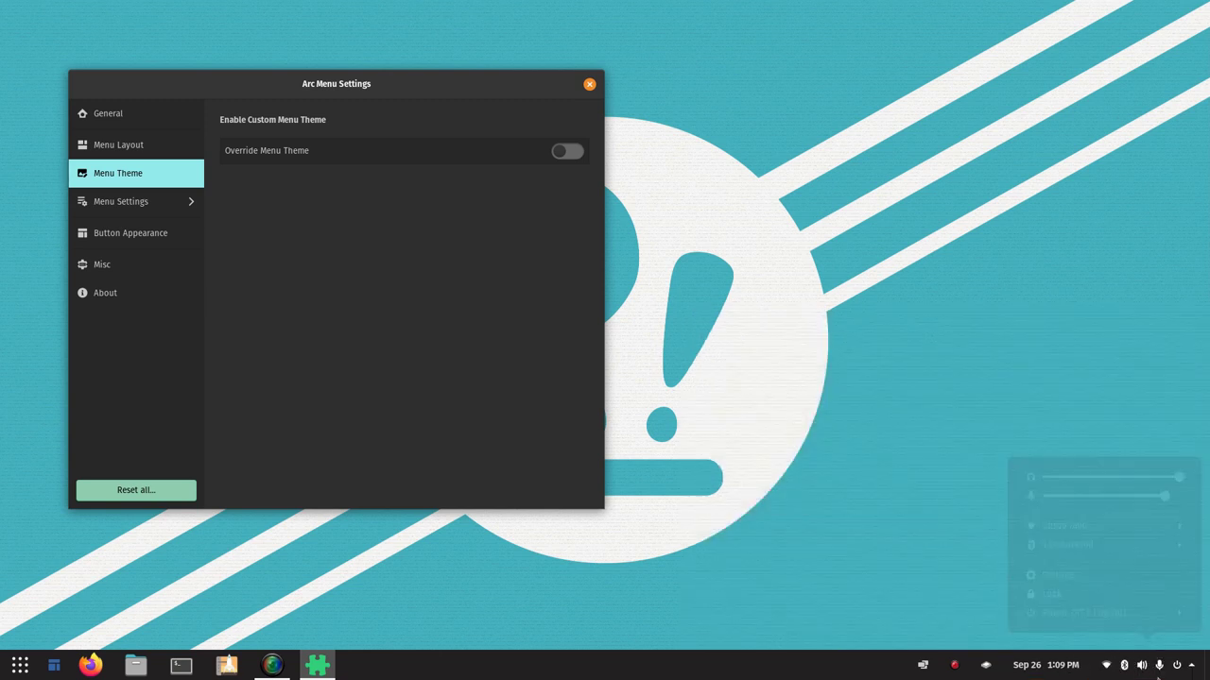
{"action": "left_click", "coordinate": [577, 156]}
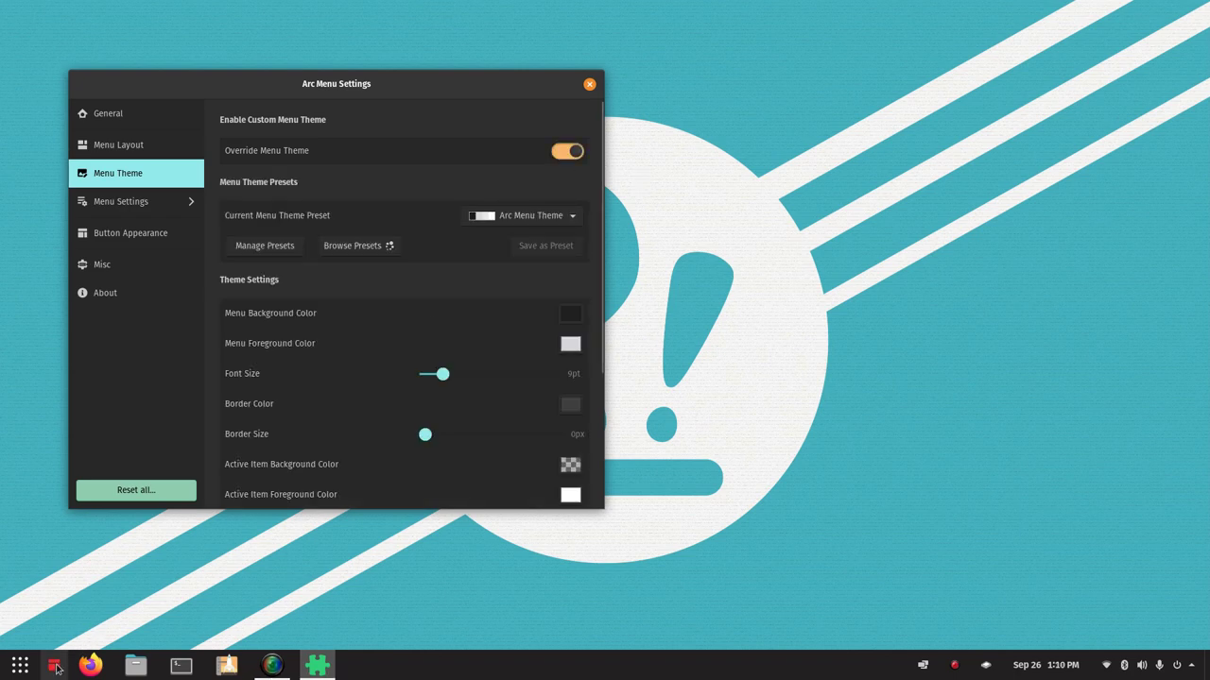
{"action": "left_click", "coordinate": [57, 669]}
{"action": "left_click", "coordinate": [57, 669]}
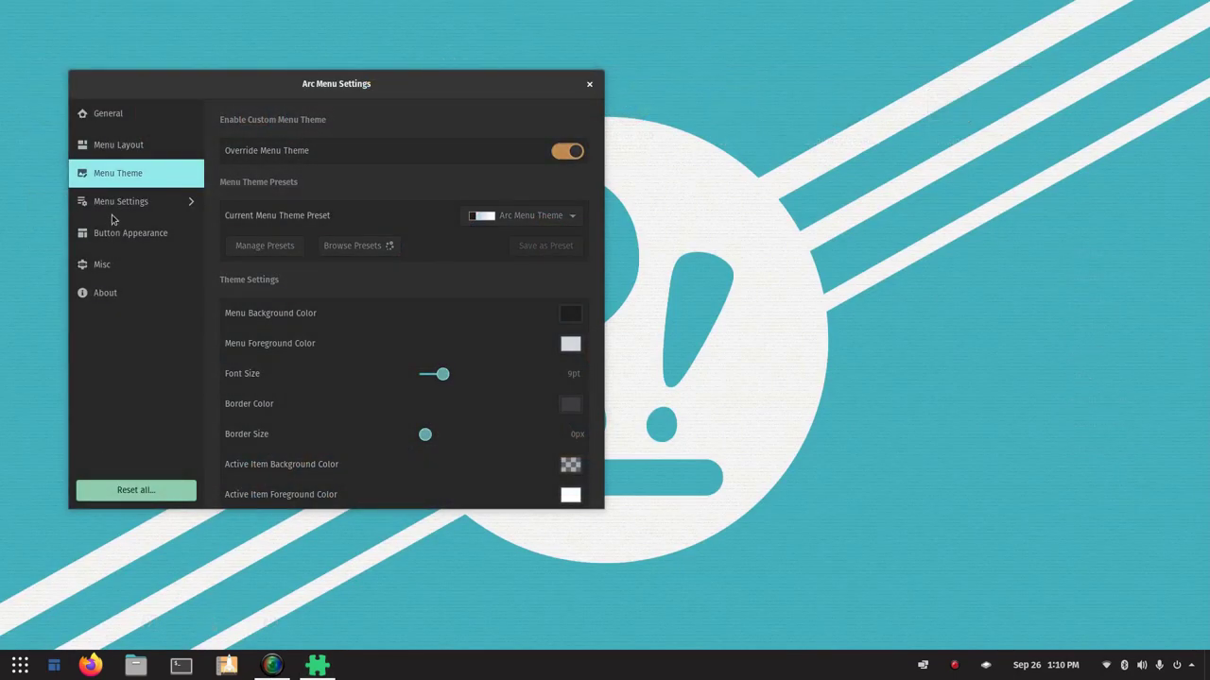
- Apply the traditional Arc Menu layout, and open and close Arc Menu to check it
{"action": "left_click", "coordinate": [111, 149]}
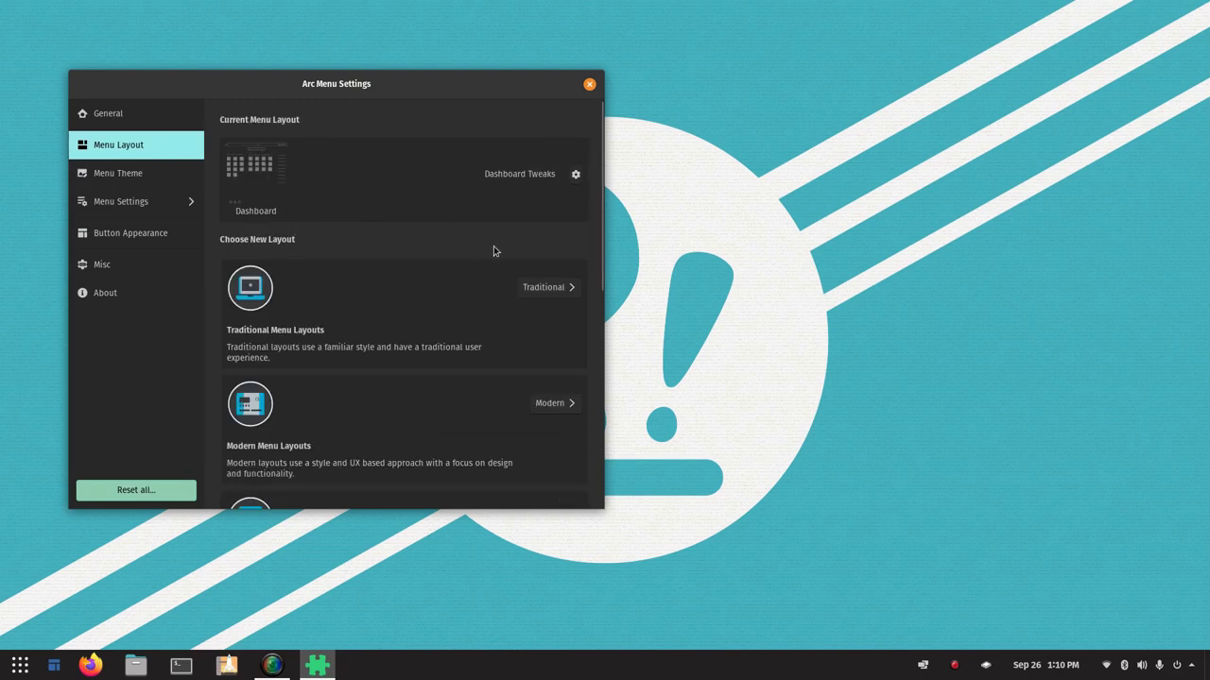
{"action": "left_click", "coordinate": [565, 287]}
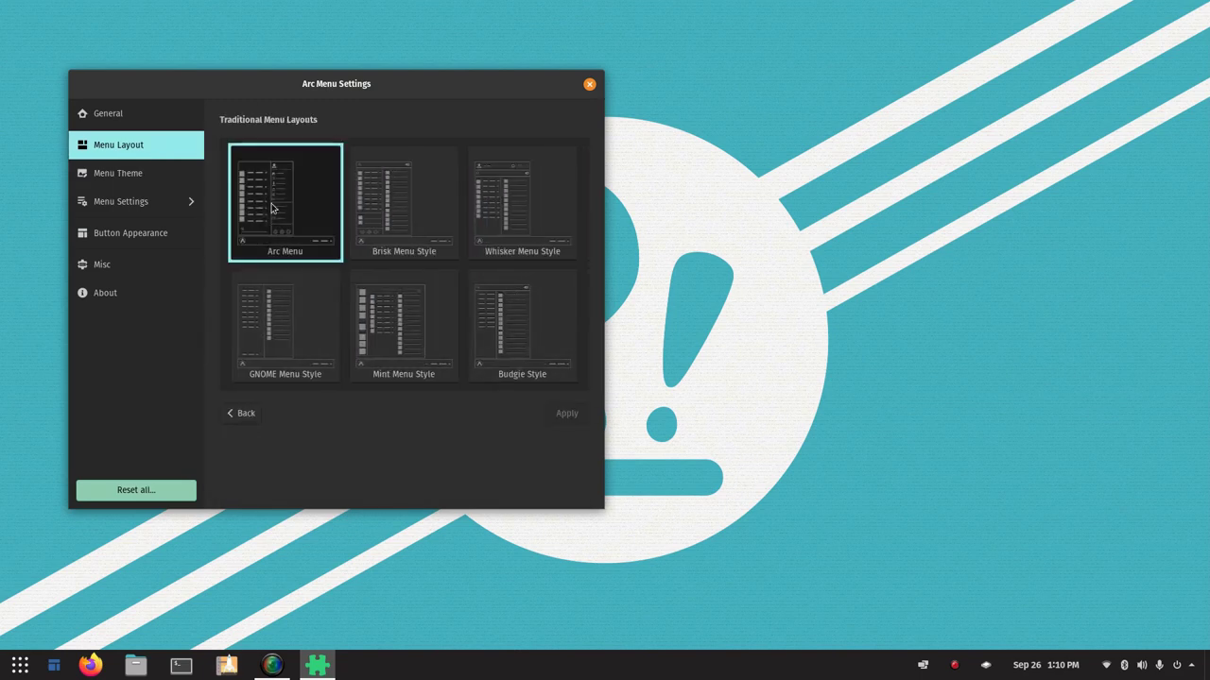
{"action": "left_click", "coordinate": [566, 418]}
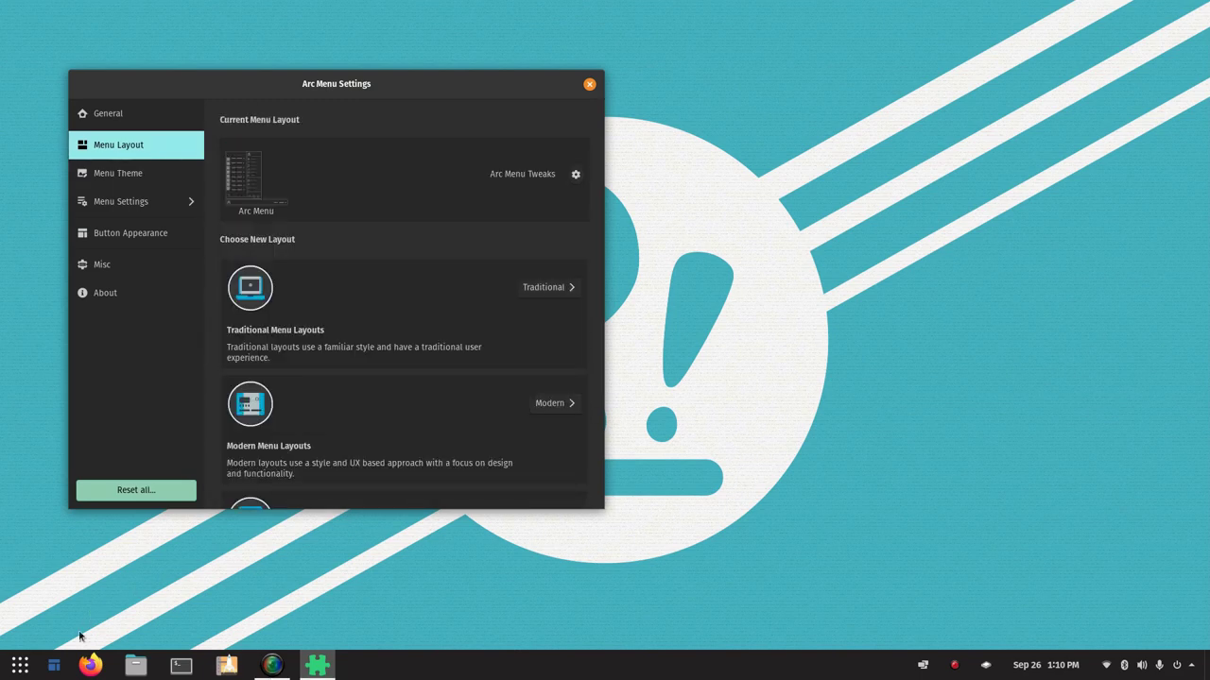
{"action": "left_click", "coordinate": [54, 666]}
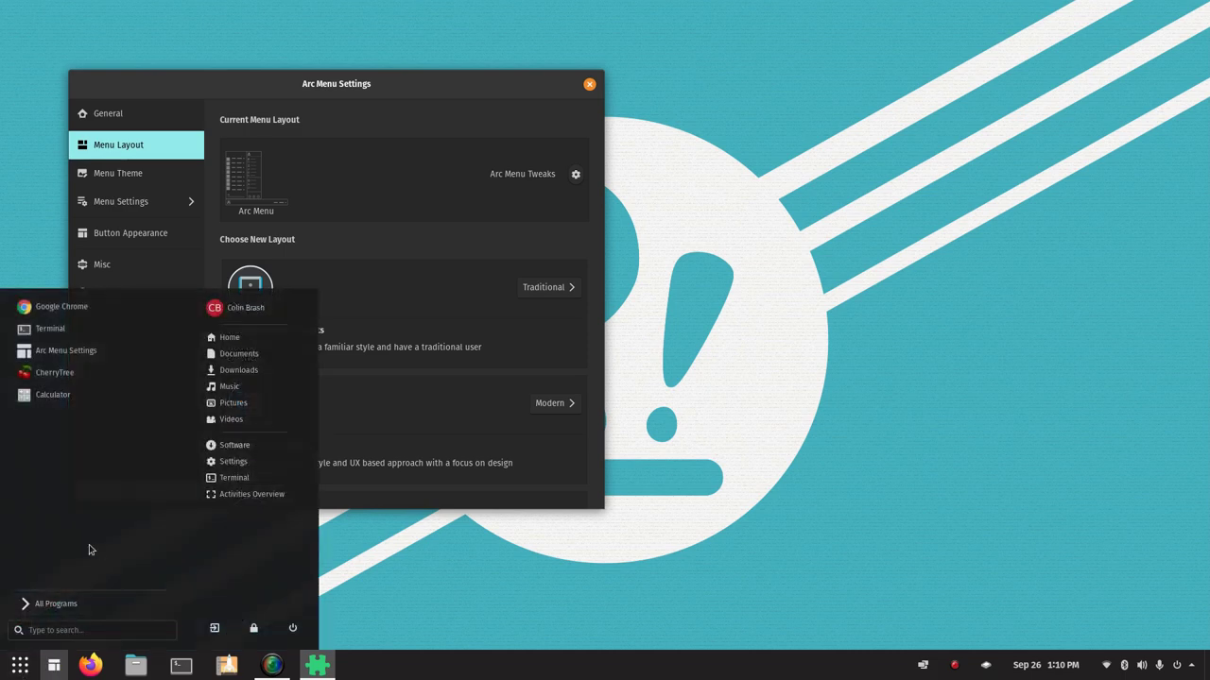
{"action": "left_click", "coordinate": [56, 671]}
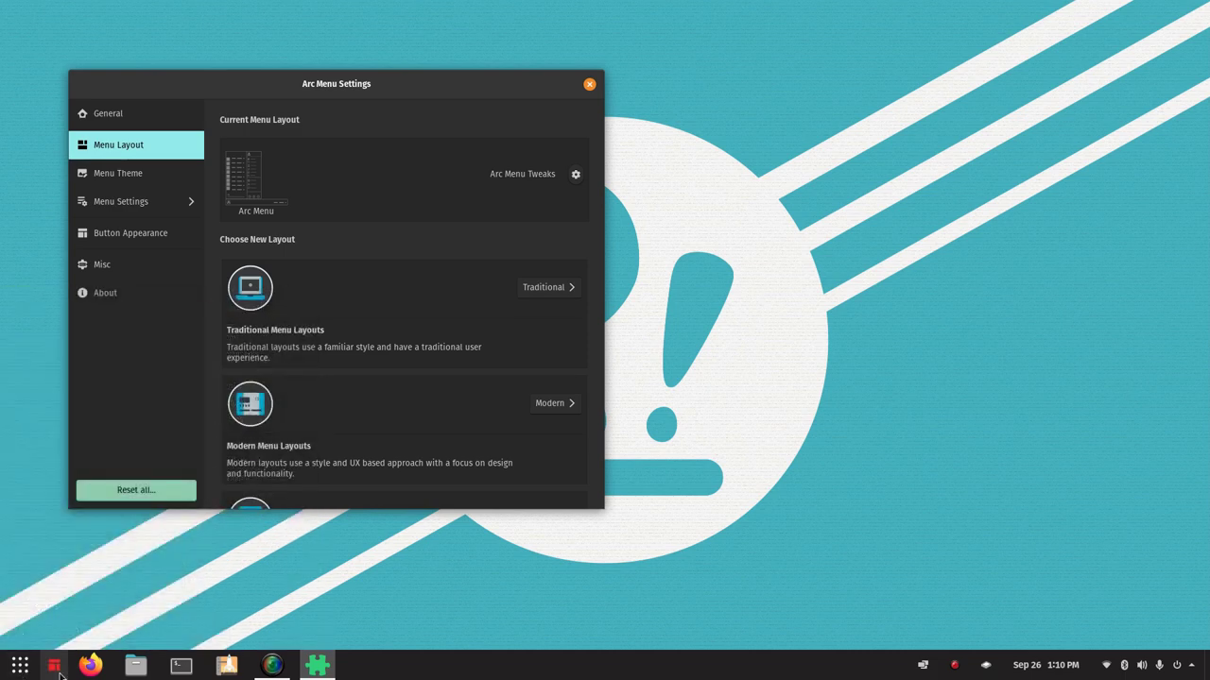
- Open and close the system menu and Arc Menu in turn to compare their appearance
{"action": "left_click", "coordinate": [1145, 669]}
{"action": "left_click", "coordinate": [1147, 669]}
{"action": "left_click", "coordinate": [54, 665]}
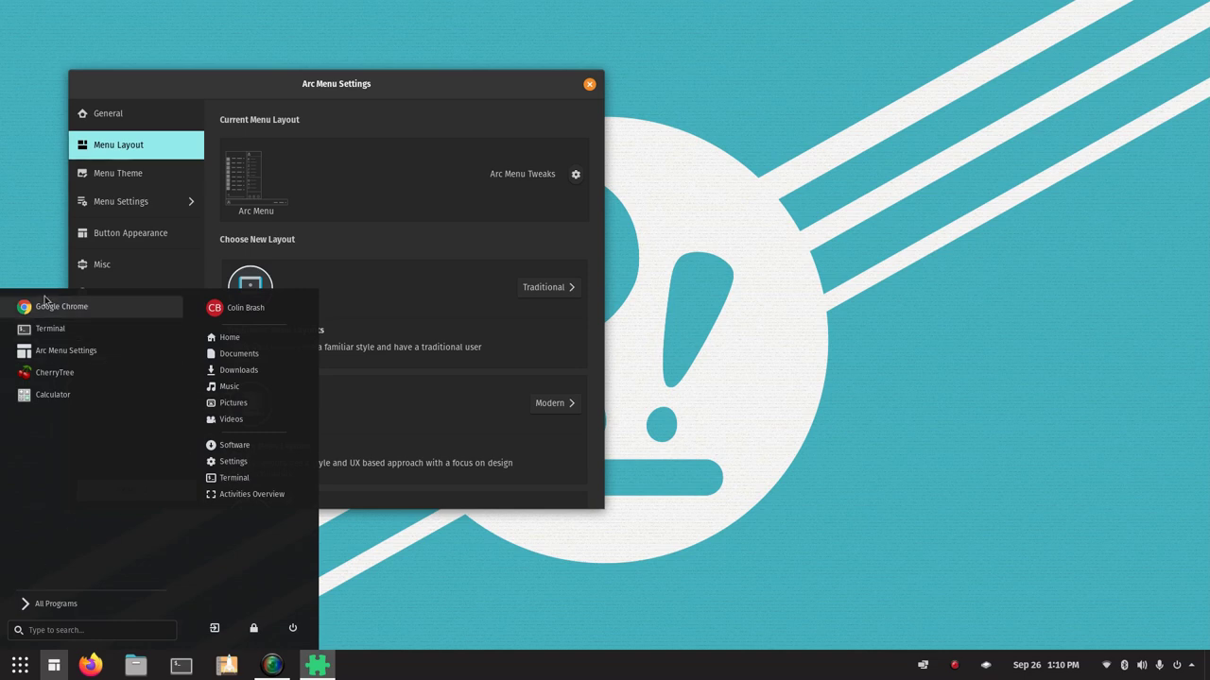
{"action": "left_click", "coordinate": [54, 665]}
- Choose the Dark Blue Theme menu preset, apply it with the font size at 8 pt, and open Arc Menu to check it
{"action": "left_click", "coordinate": [123, 177]}
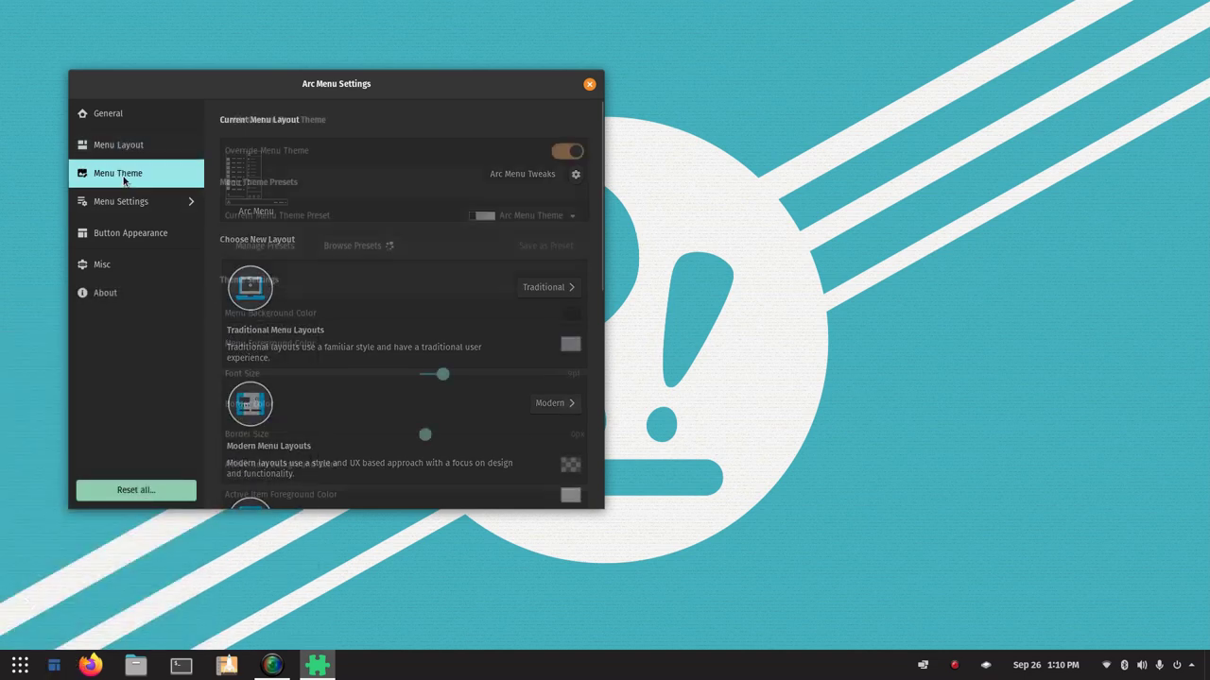
{"action": "left_click", "coordinate": [561, 219]}
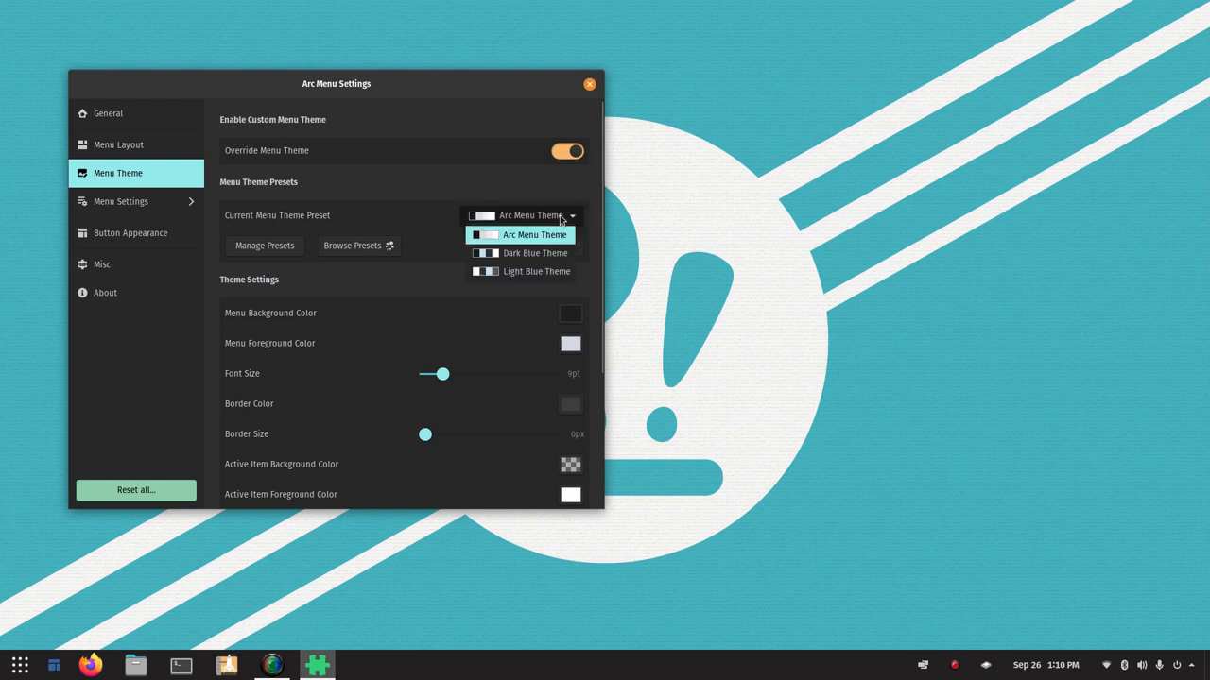
{"action": "left_click", "coordinate": [518, 253]}
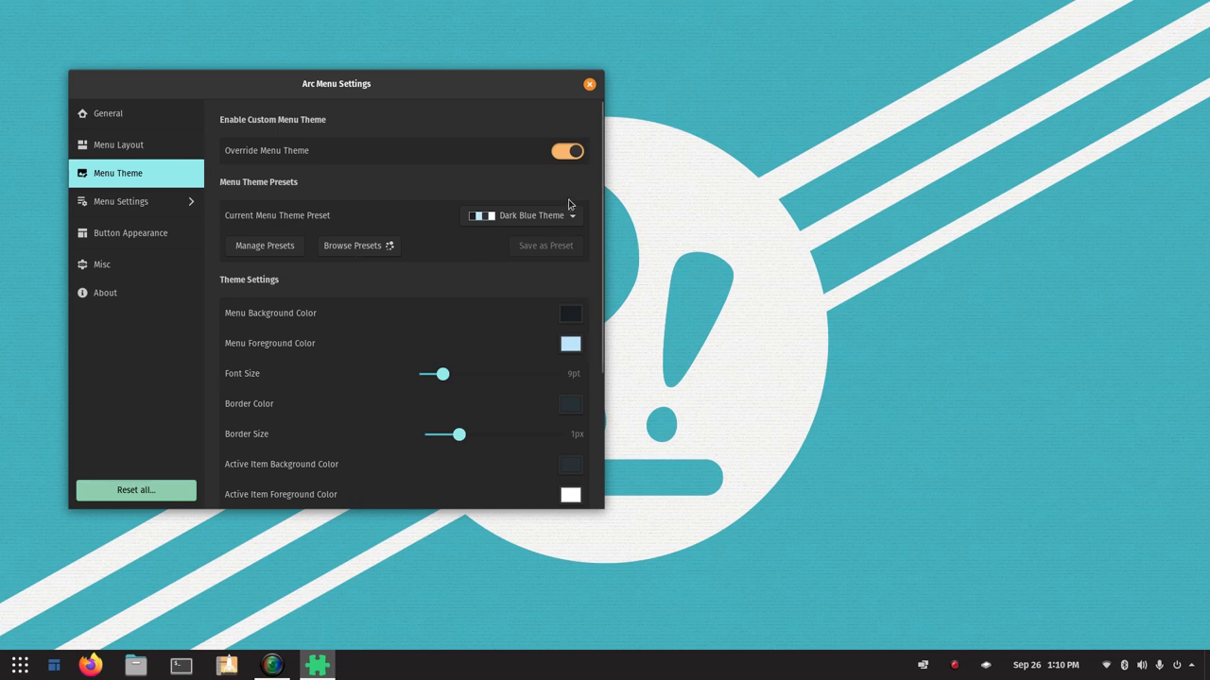
{"action": "scroll", "coordinate": [520, 326], "scroll_direction": "down", "scroll_amount": 2}
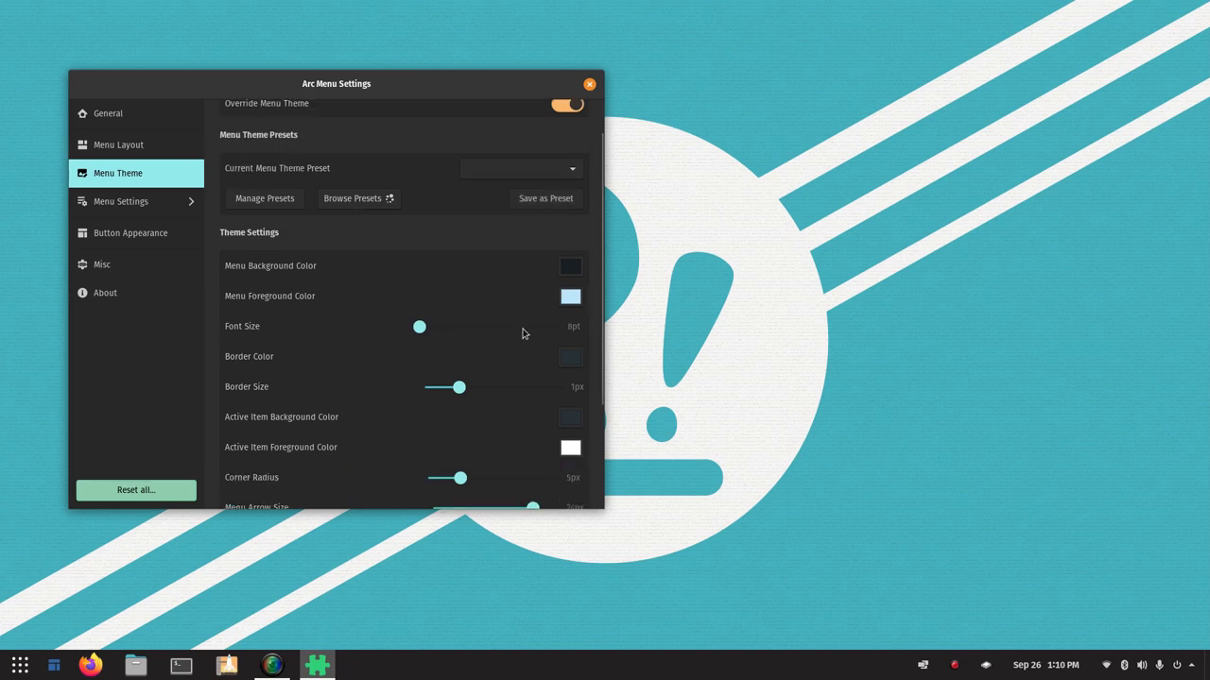
{"action": "scroll", "coordinate": [371, 353], "scroll_direction": "down", "scroll_amount": 5}
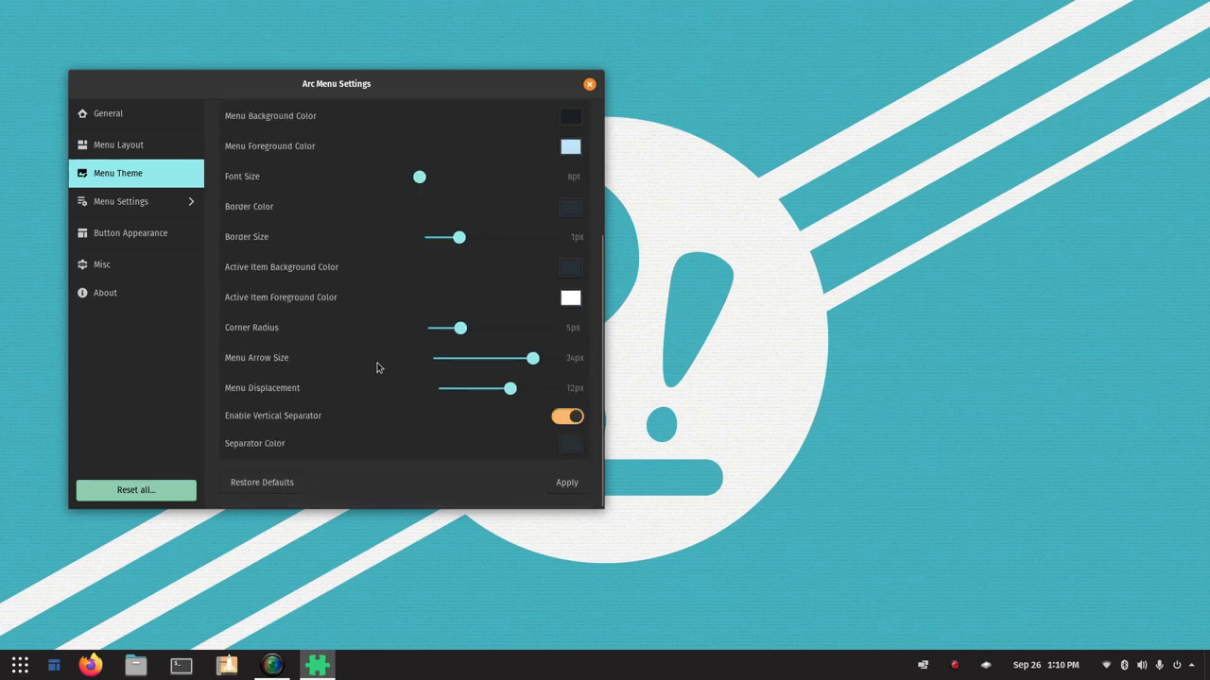
{"action": "left_click", "coordinate": [567, 484]}
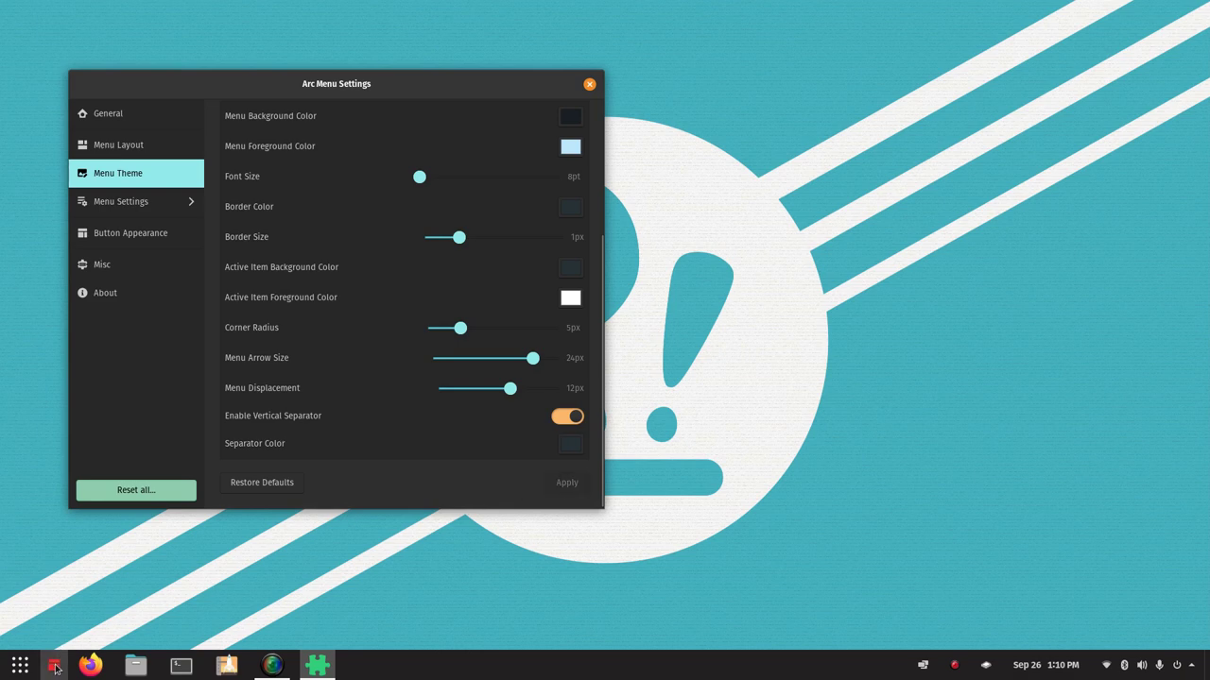
{"action": "left_click", "coordinate": [55, 668]}
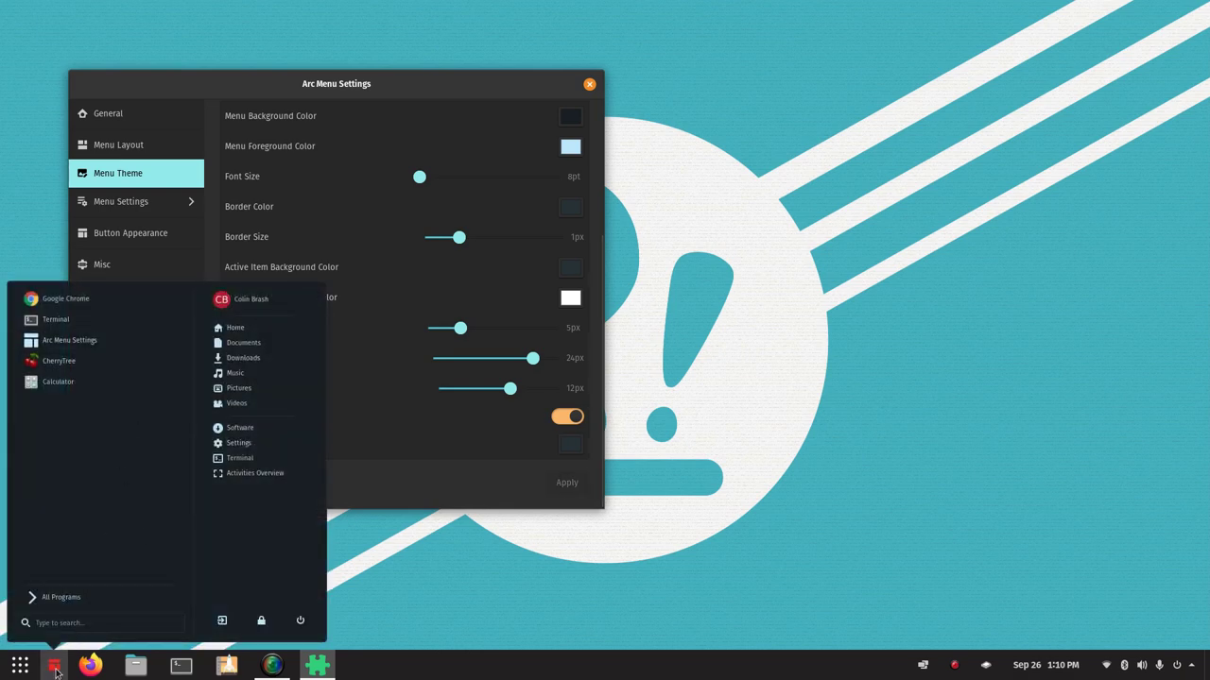
- Choose the Light Blue Theme menu preset, apply it, and open and close Arc Menu to check its appearance
{"action": "left_click", "coordinate": [54, 668]}
{"action": "scroll", "coordinate": [386, 319], "scroll_direction": "up", "scroll_amount": 5}
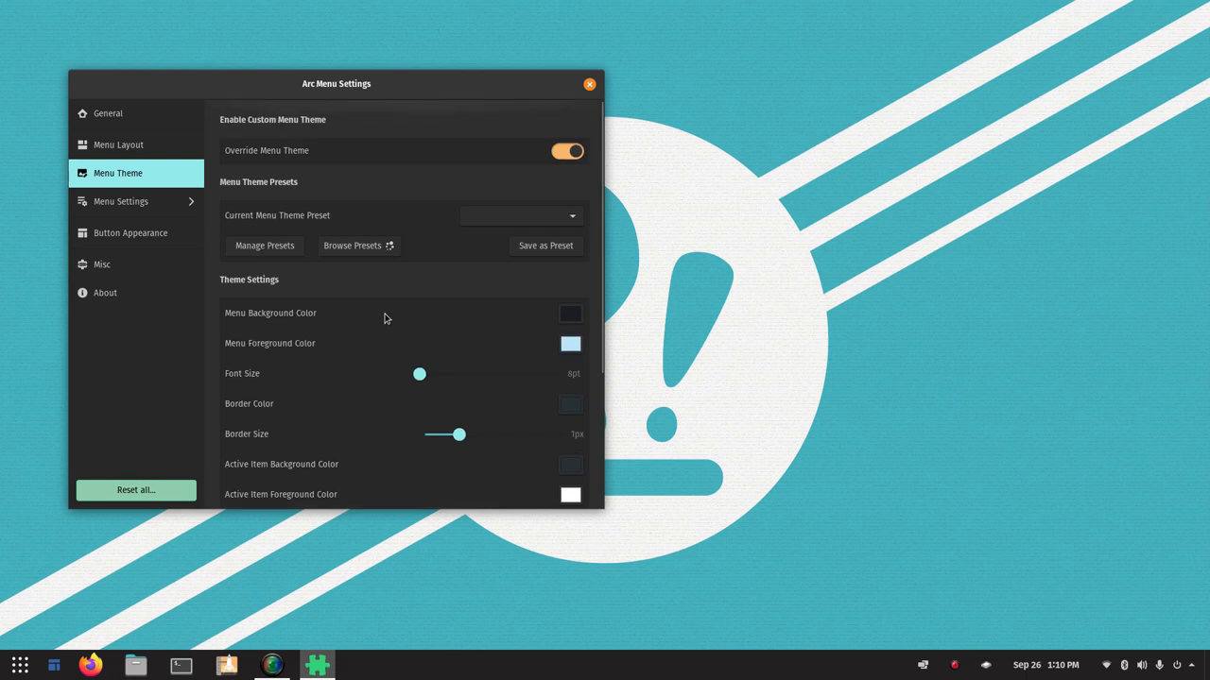
{"action": "left_click", "coordinate": [558, 219]}
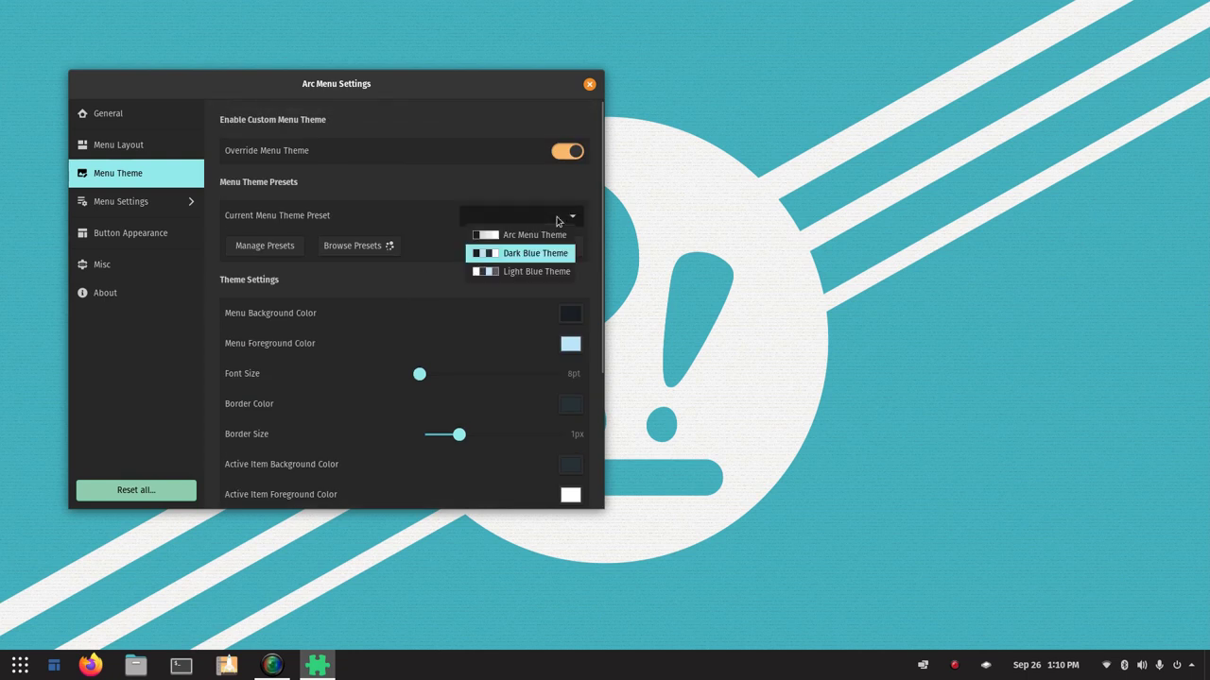
{"action": "left_click", "coordinate": [543, 271]}
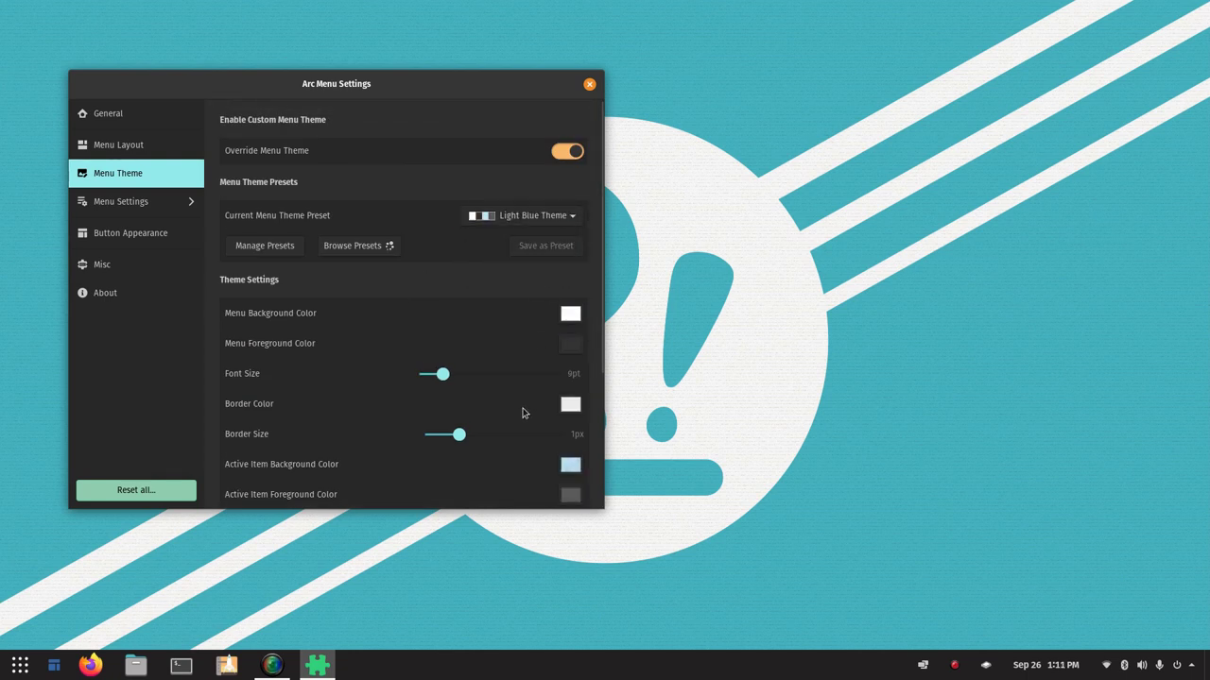
{"action": "scroll", "coordinate": [523, 413], "scroll_direction": "down", "scroll_amount": 3}
{"action": "scroll", "coordinate": [521, 416], "scroll_direction": "down", "scroll_amount": 2}
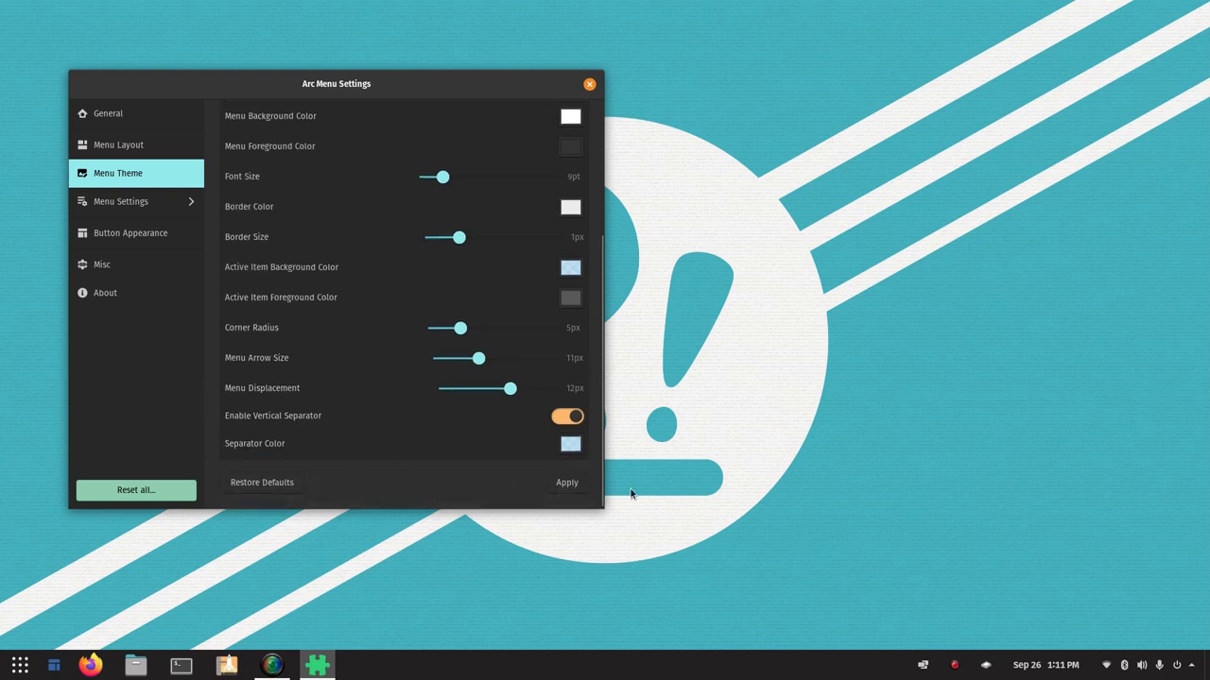
{"action": "left_click", "coordinate": [565, 489]}
{"action": "left_click", "coordinate": [55, 666]}
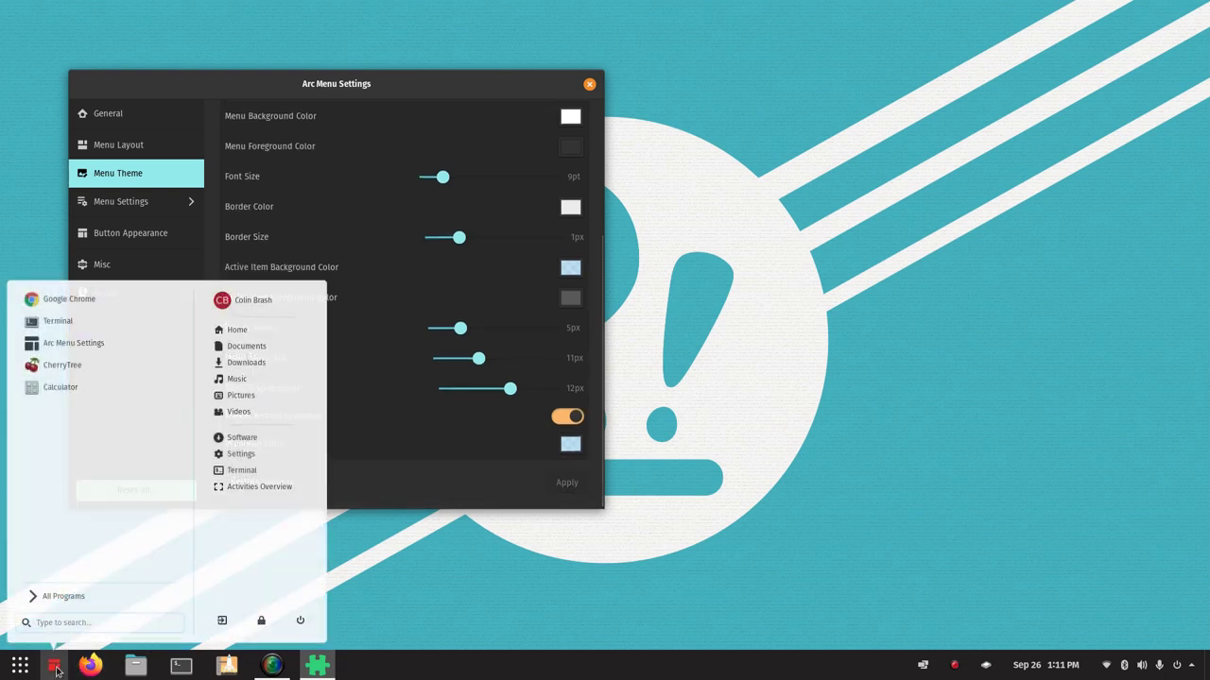
{"action": "left_click", "coordinate": [55, 667]}
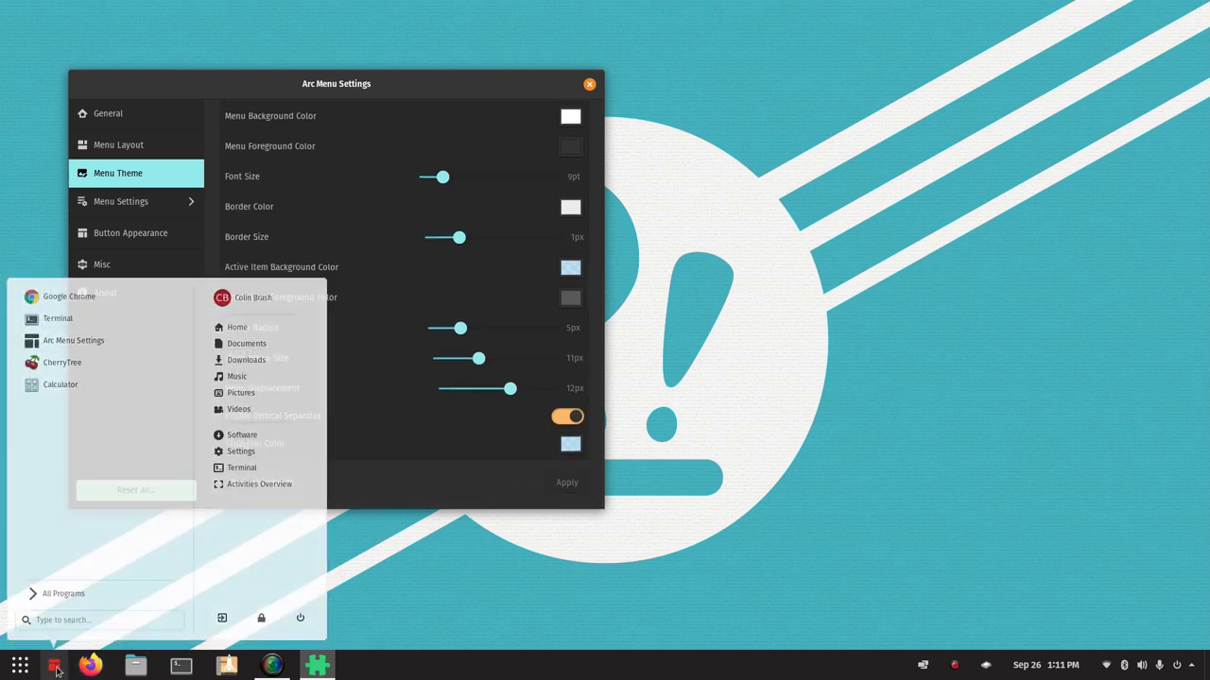
- Switch the menu theme preset to Arc Menu Theme, apply it, and open and close Arc Menu to check it
{"action": "scroll", "coordinate": [531, 299], "scroll_direction": "up", "scroll_amount": 4}
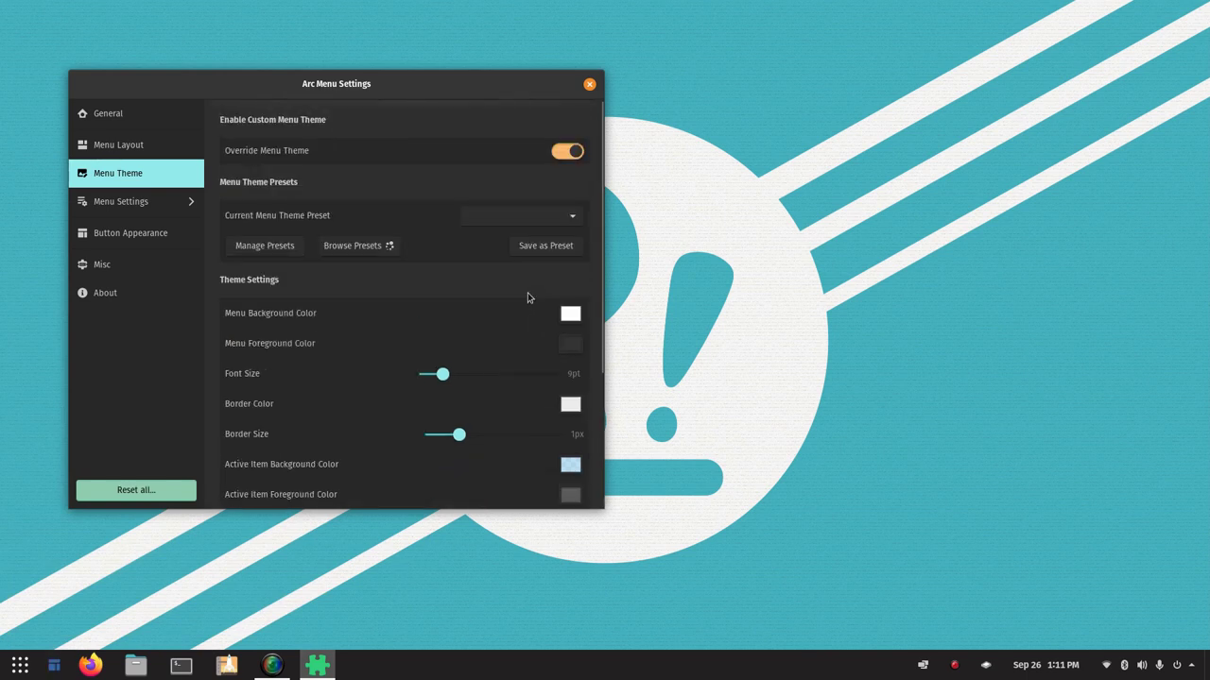
{"action": "left_click", "coordinate": [565, 226]}
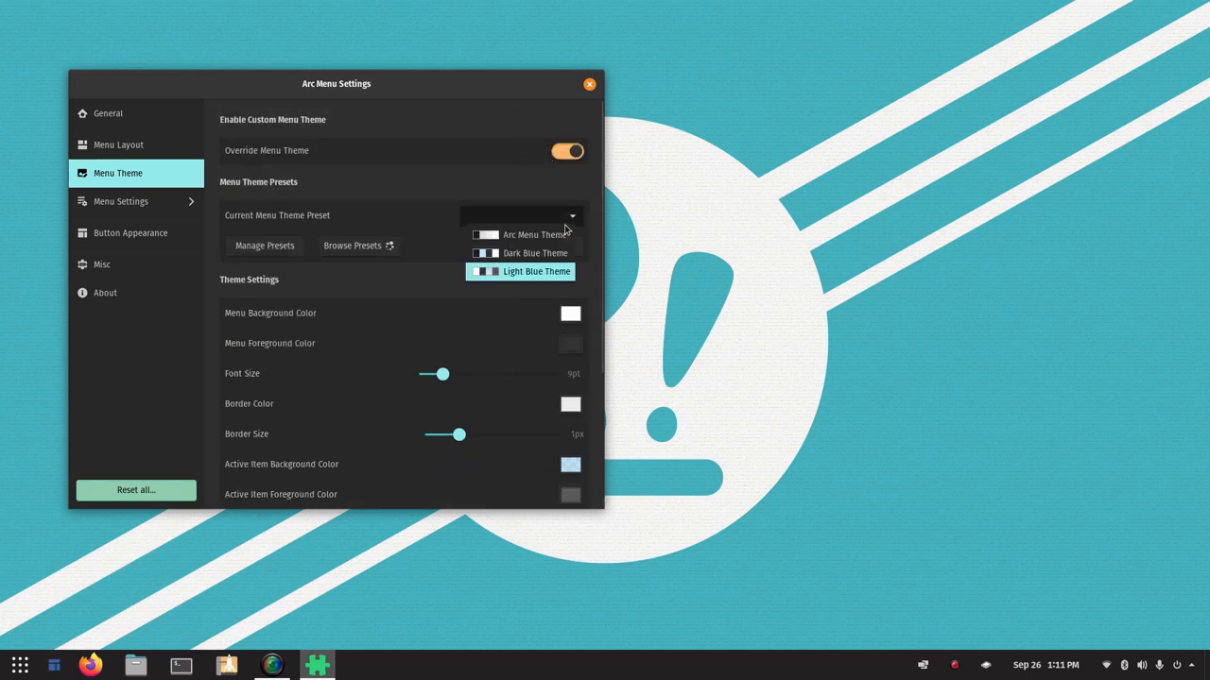
{"action": "left_click", "coordinate": [543, 233]}
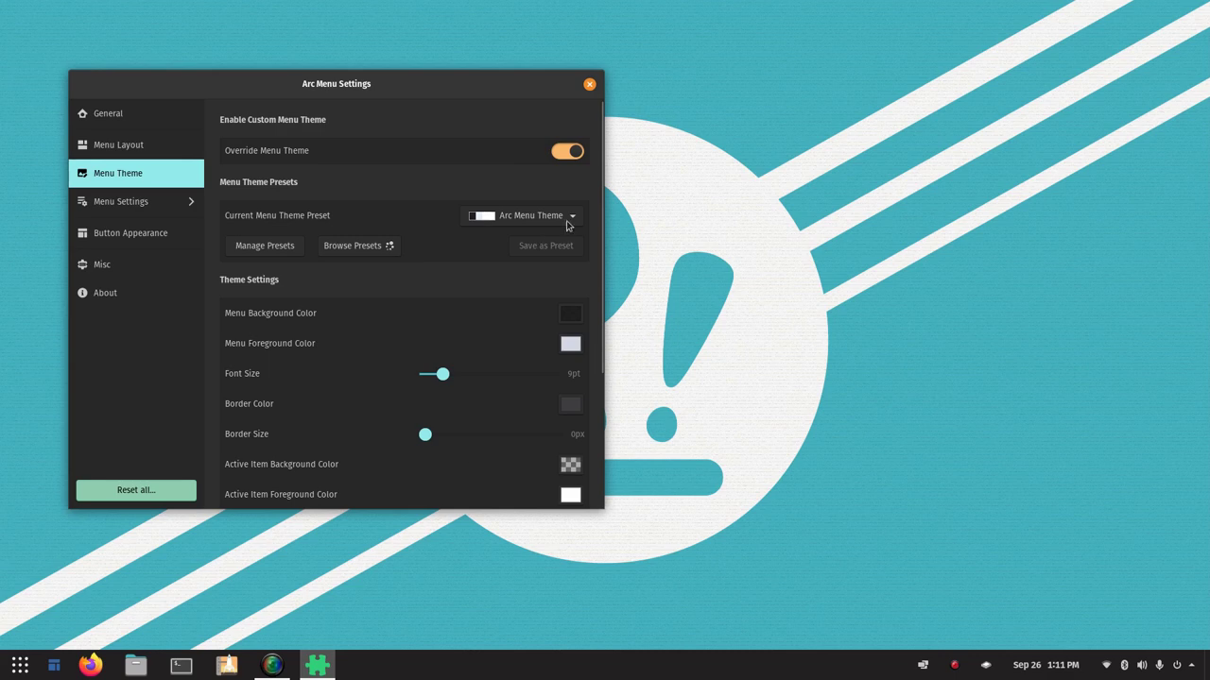
{"action": "left_click_drag", "start_coordinate": [599, 207], "coordinate": [610, 406]}
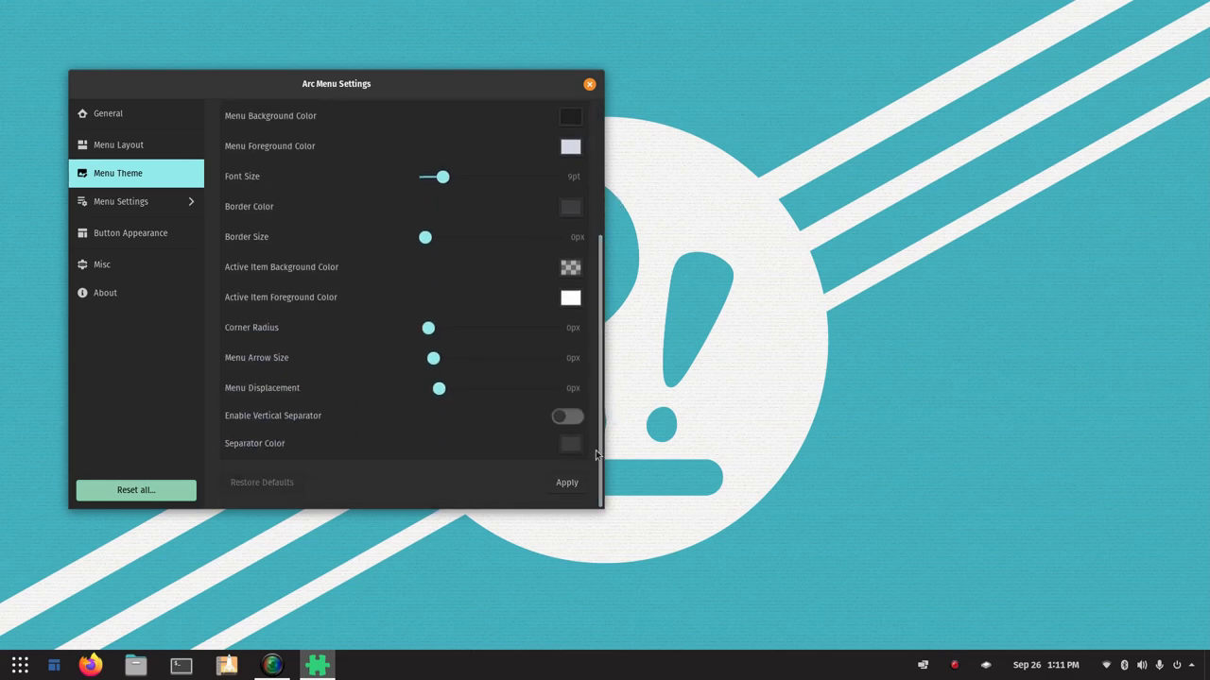
{"action": "left_click", "coordinate": [567, 483]}
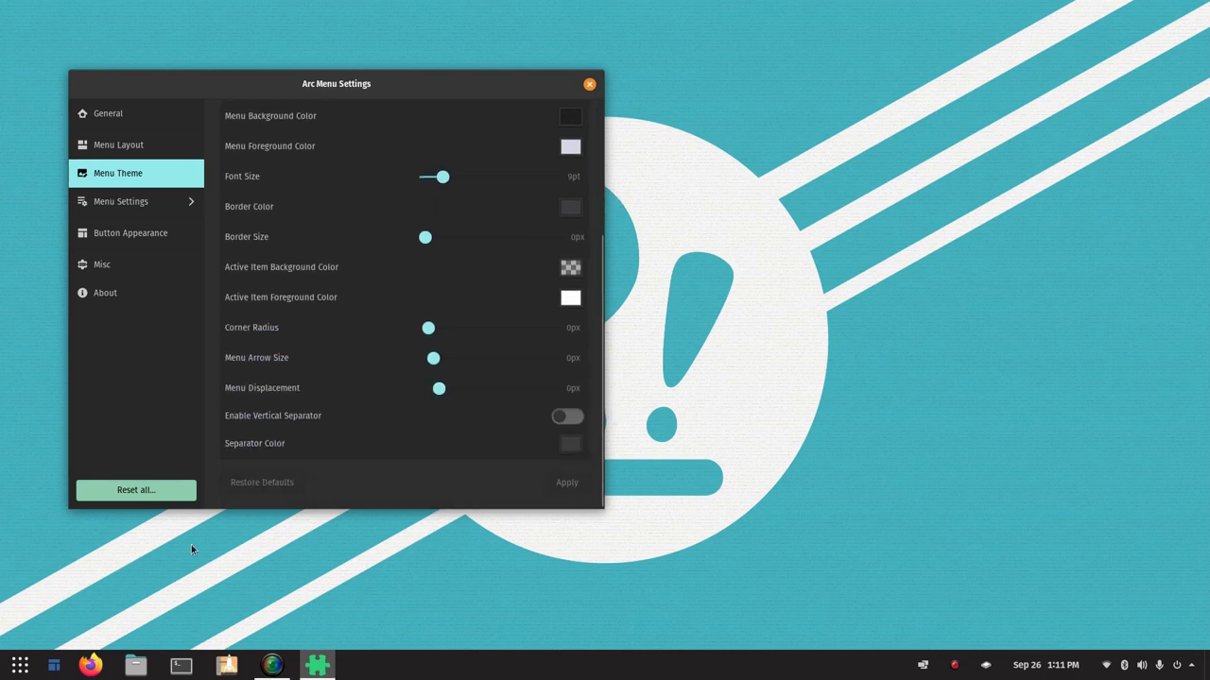
{"action": "left_click", "coordinate": [55, 666]}
{"action": "left_click", "coordinate": [55, 666]}
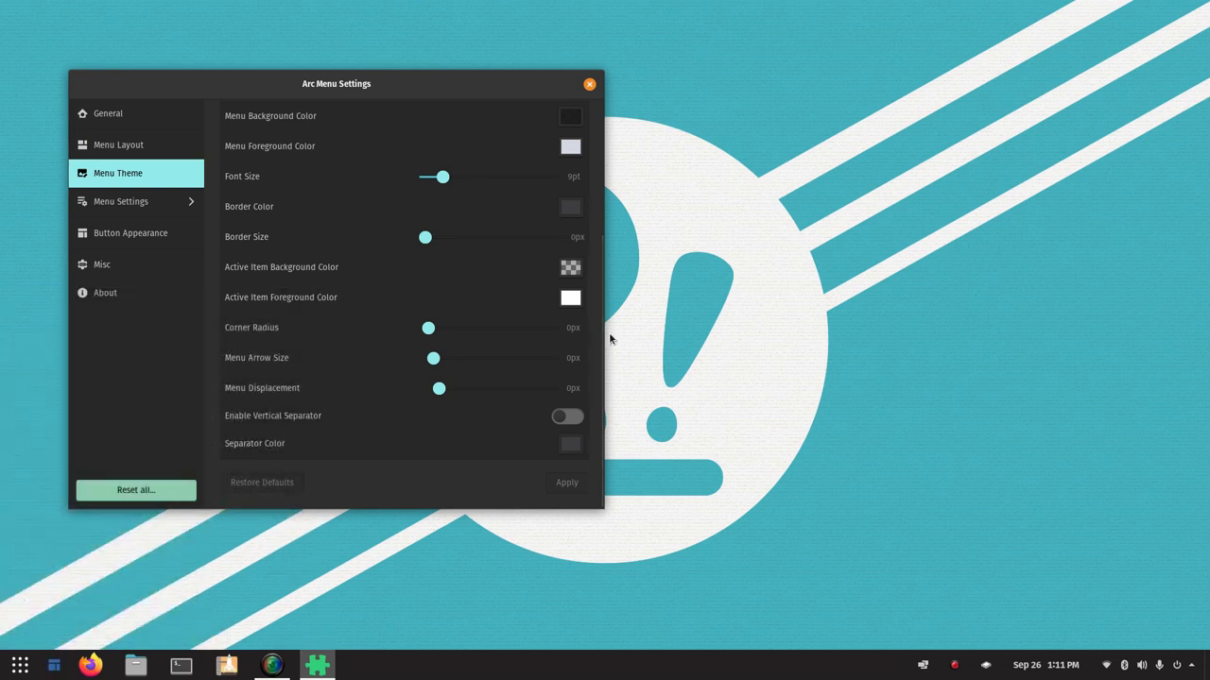
- Disable Override Menu Theme, close the Arc Menu settings, and open and close Arc Menu to check it
{"action": "left_click_drag", "start_coordinate": [602, 336], "coordinate": [605, 199]}
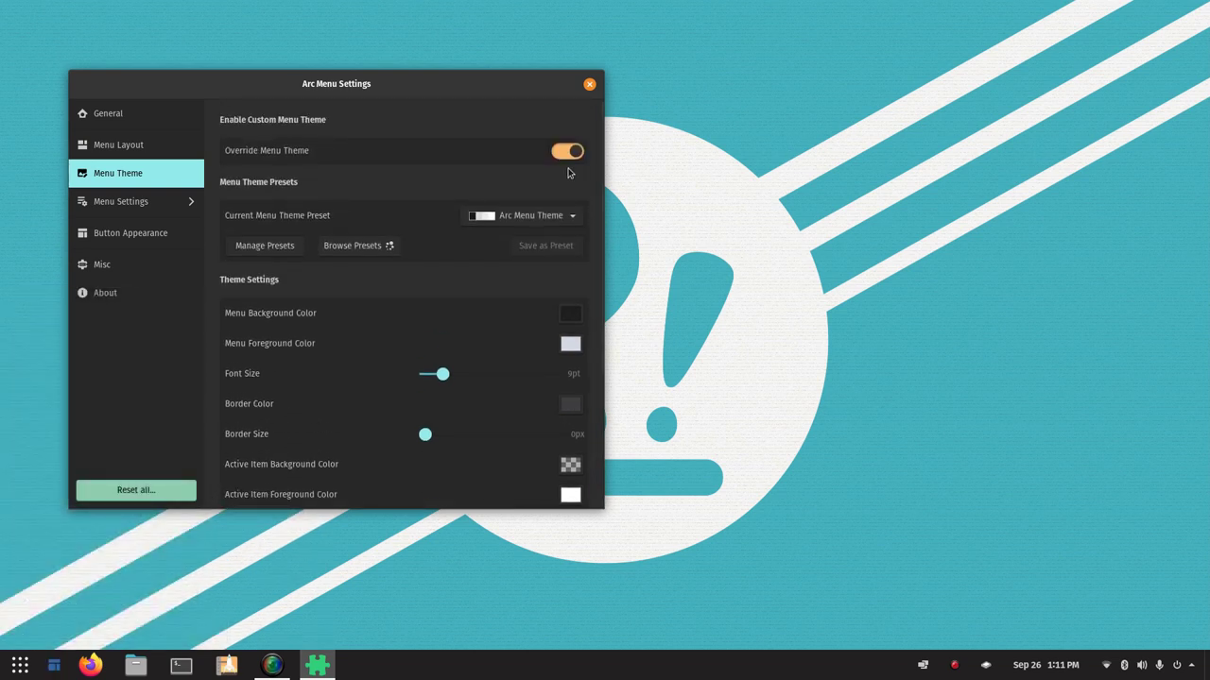
{"action": "left_click", "coordinate": [567, 151]}
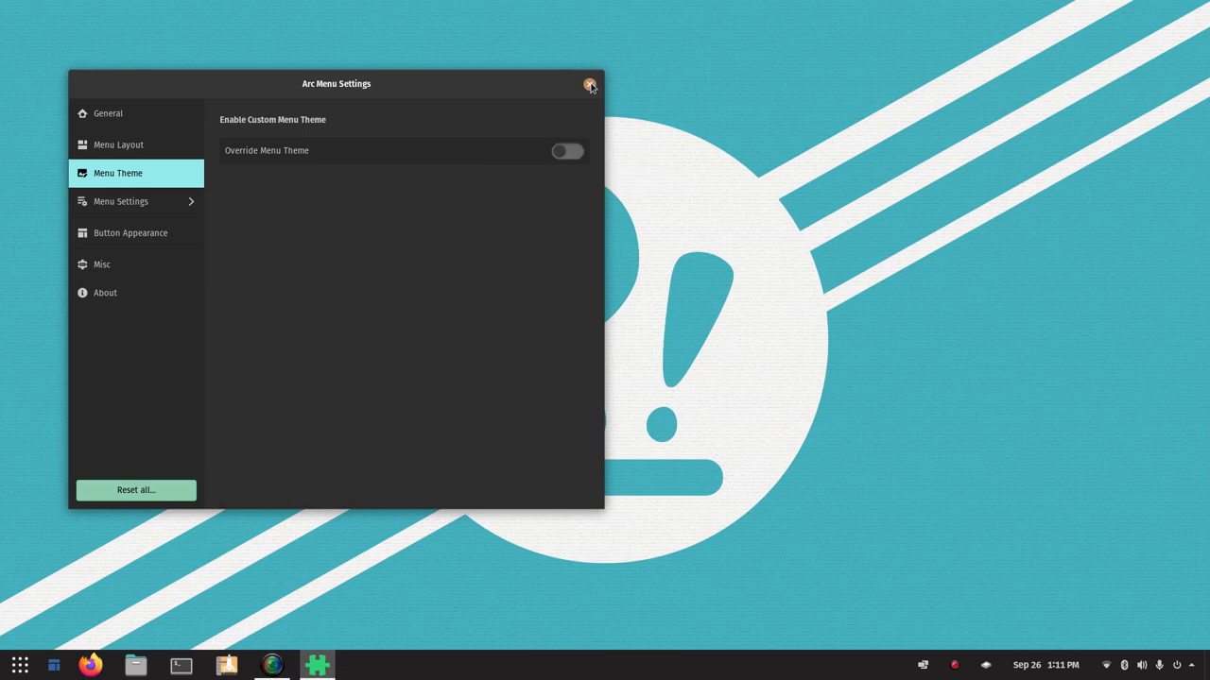
{"action": "left_click", "coordinate": [590, 85]}
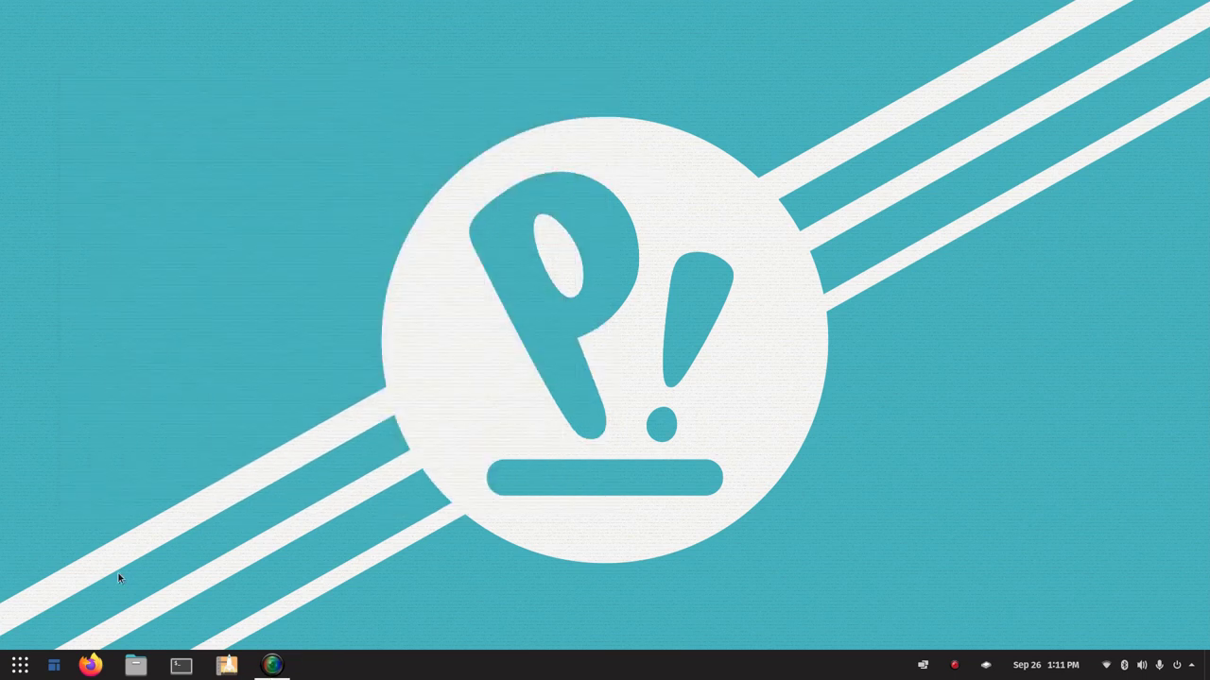
{"action": "left_click", "coordinate": [54, 665]}
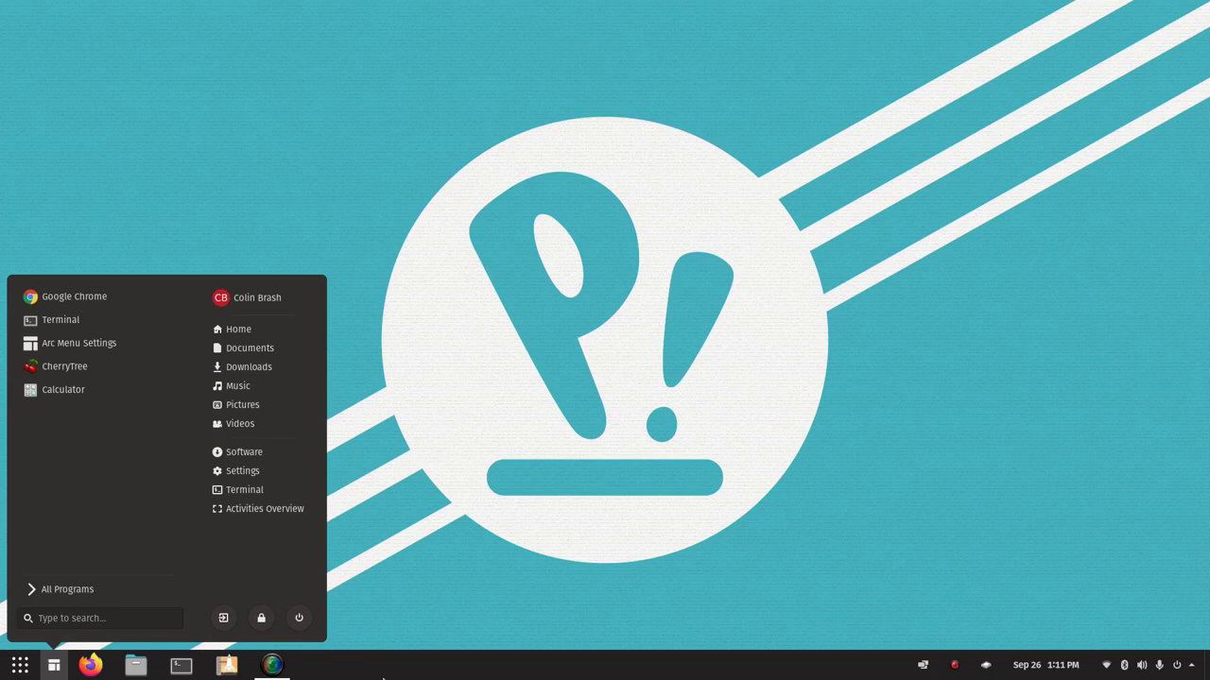
{"action": "left_click", "coordinate": [52, 667]}
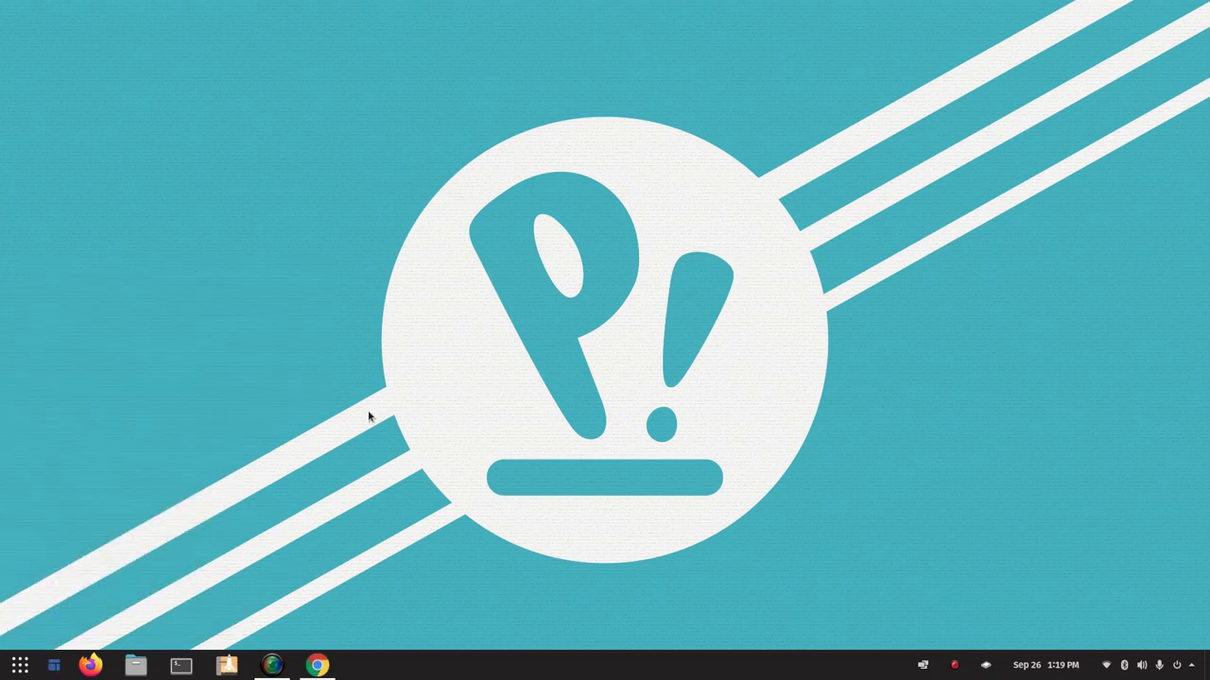